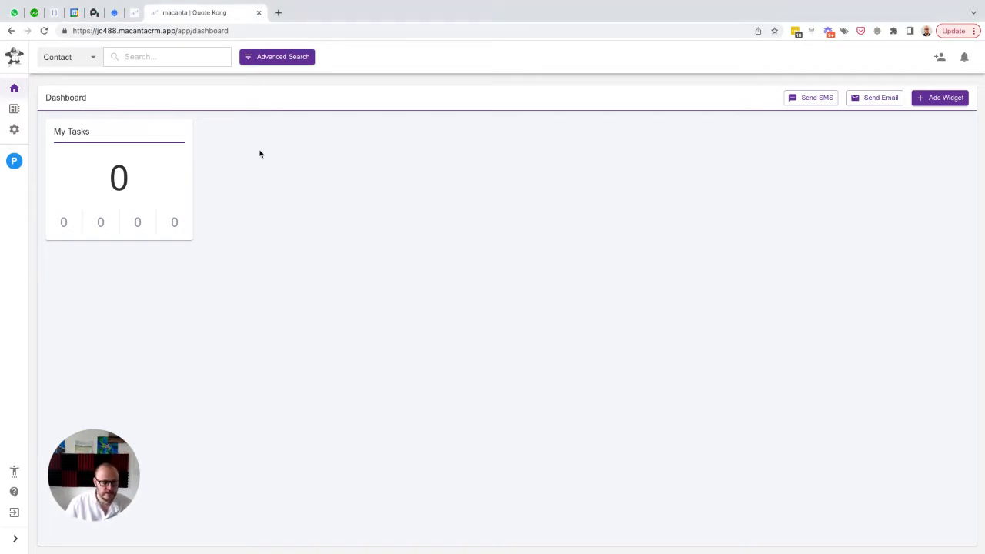
In the Object Builder admin settings, add and save a relationship option titled "Administrator"
click(17, 130)
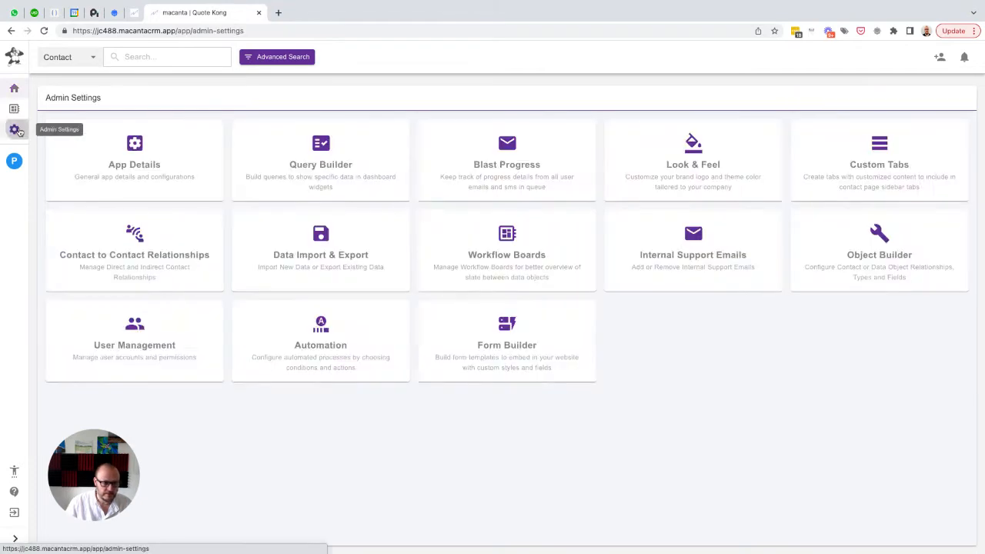
click(877, 235)
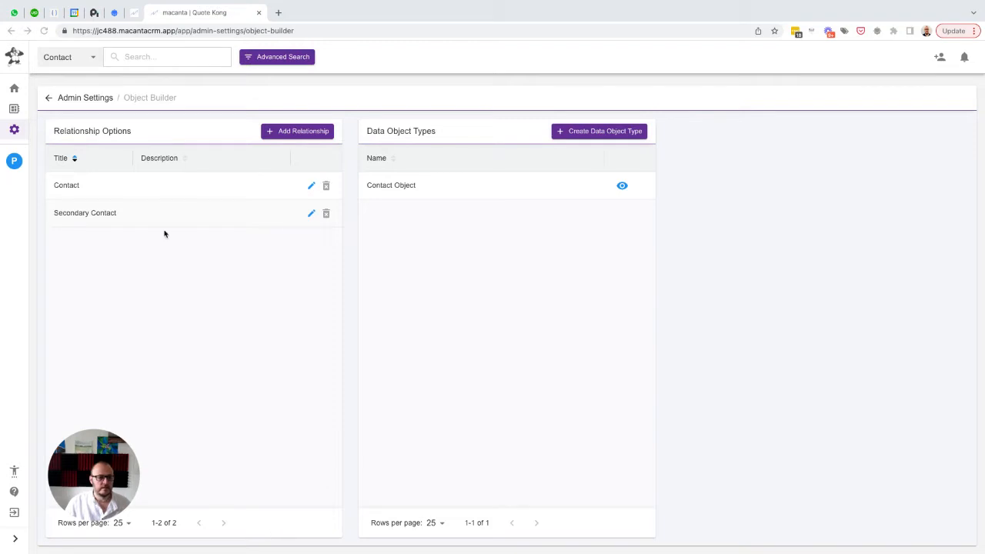
click(285, 134)
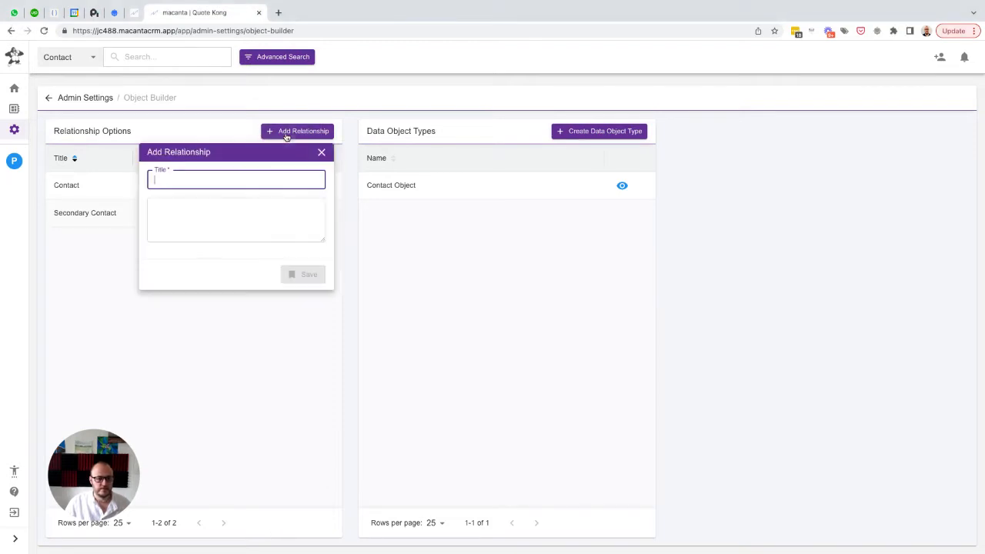
click(168, 215)
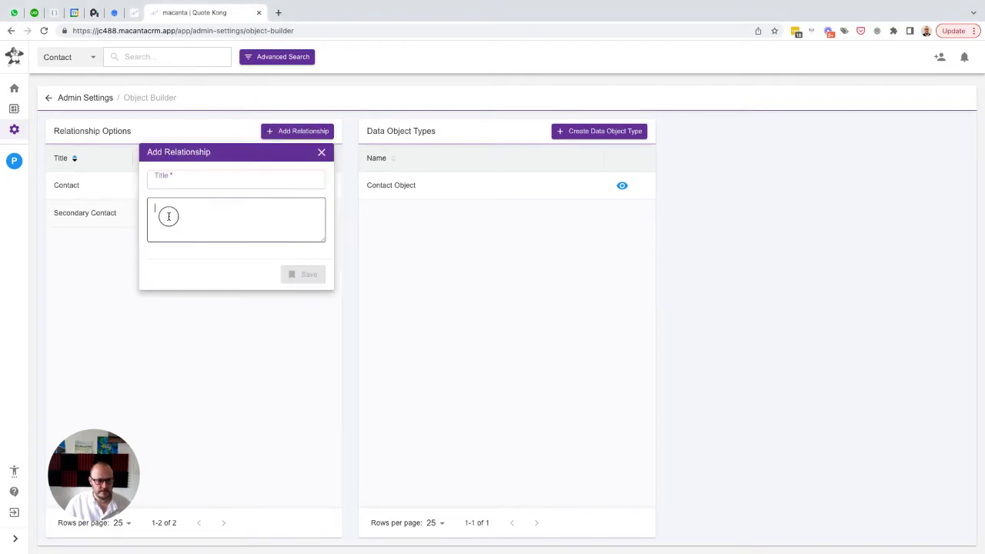
click(182, 180)
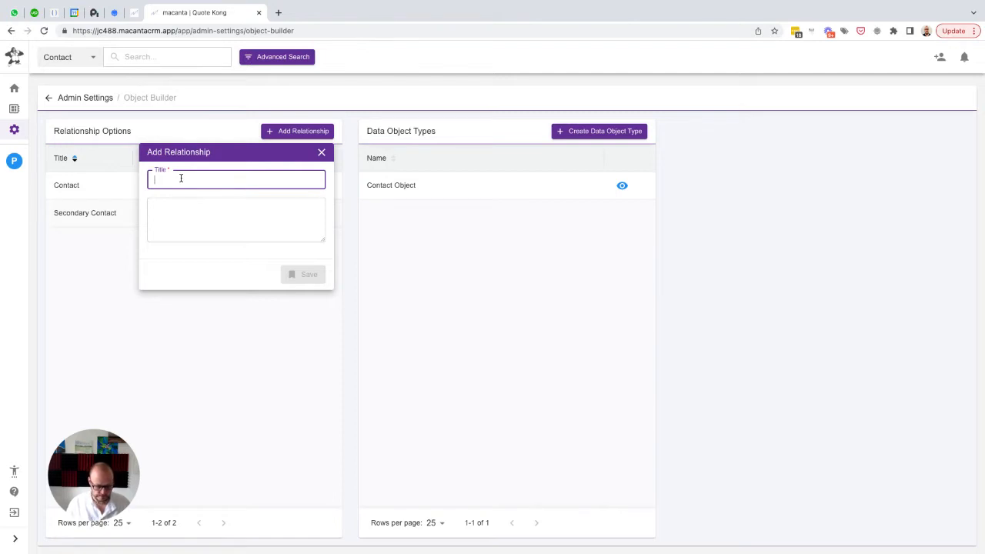
text(Administrator)
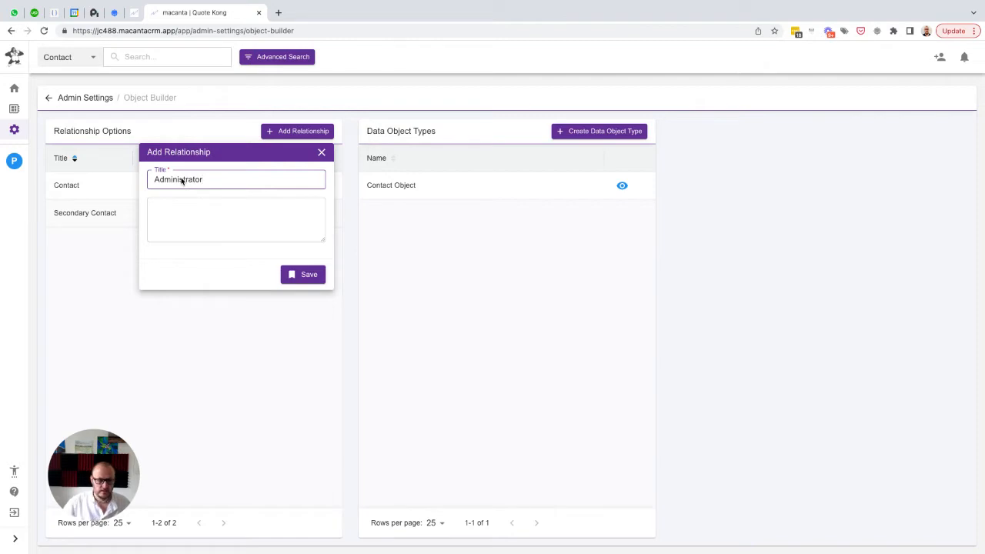
click(304, 274)
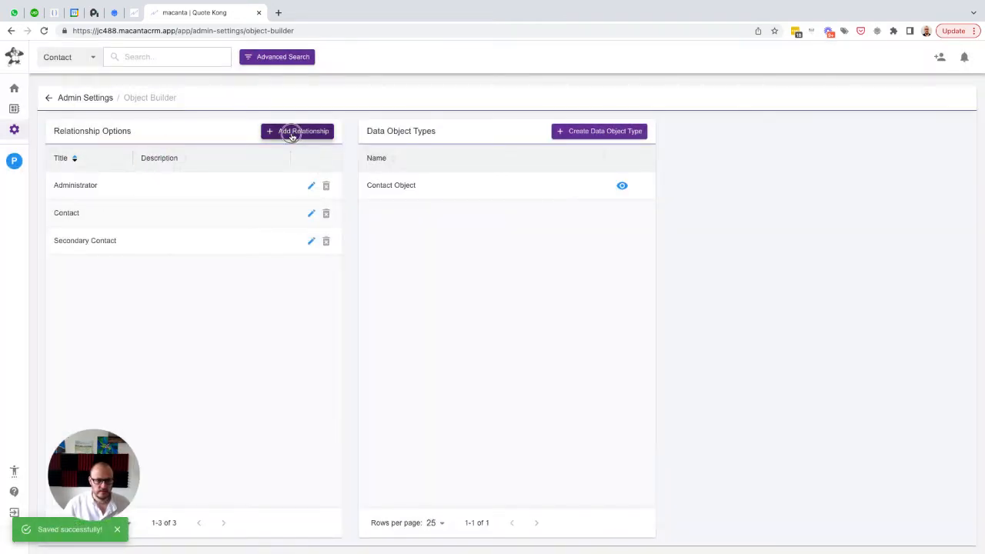
Add and save a relationship option titled "Apprentice"
click(293, 133)
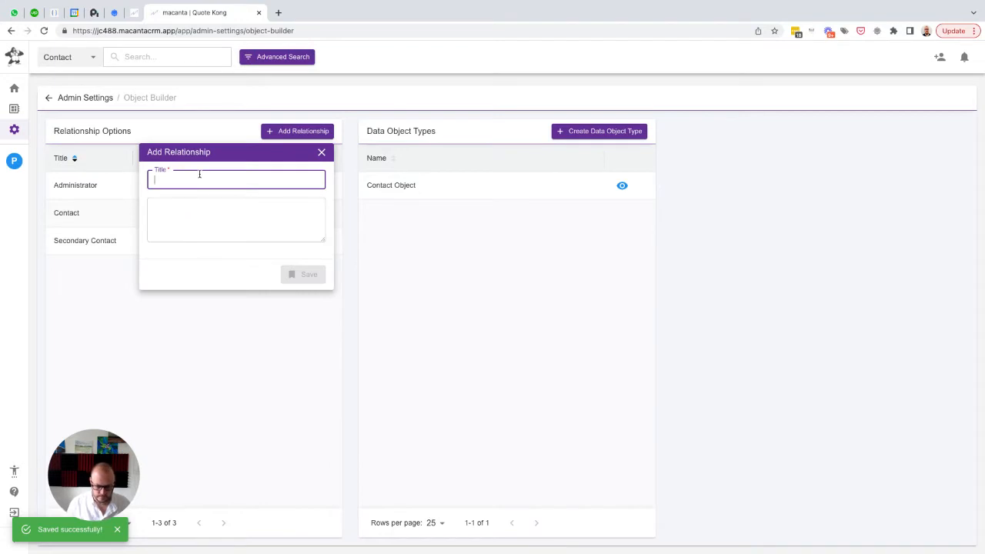
text(Appren)
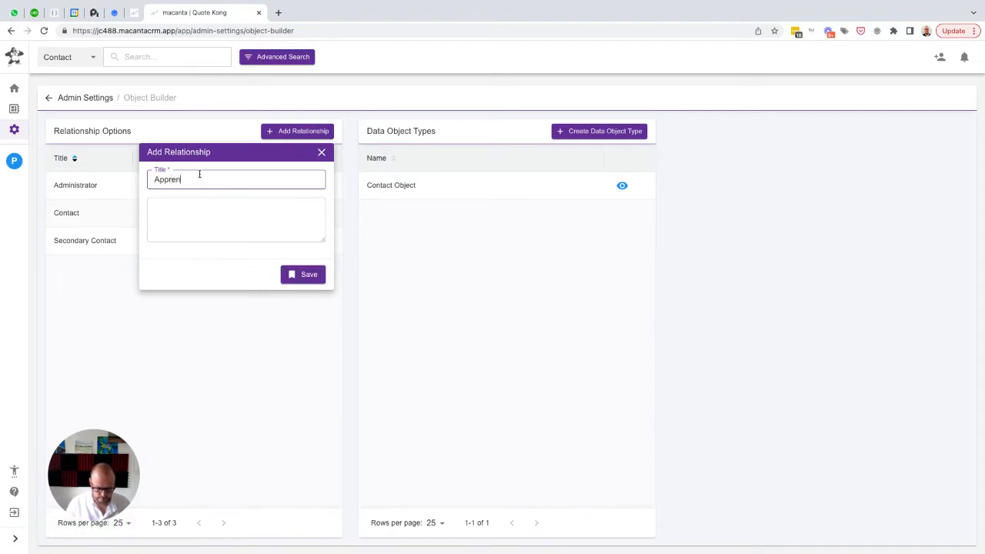
text(tice)
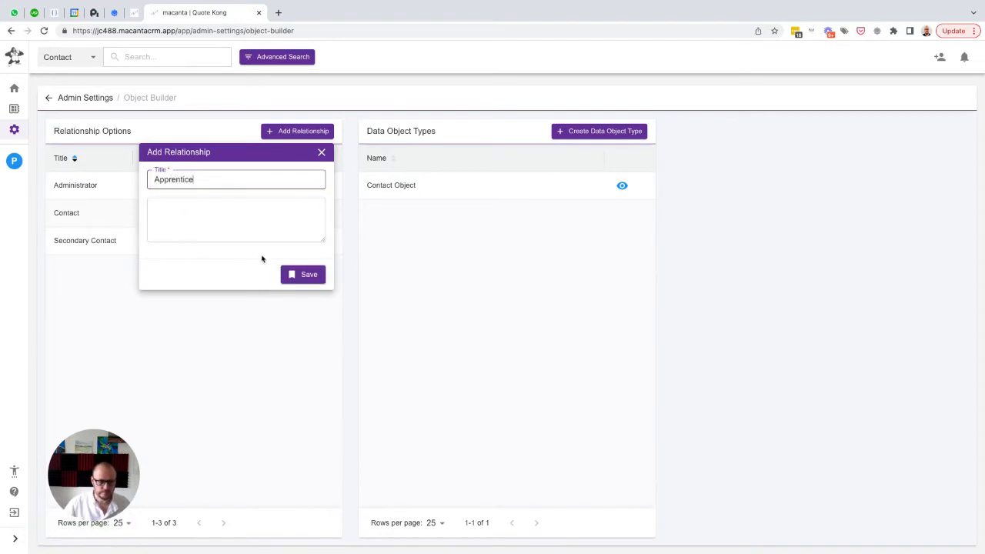
click(301, 276)
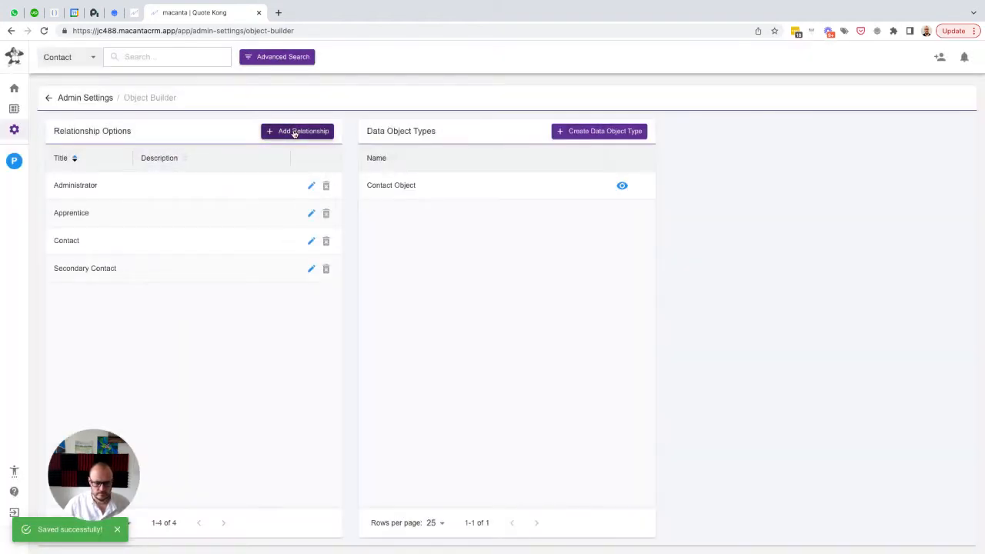
Add and save a relationship option titled "Co-Owner (Home)"
click(294, 132)
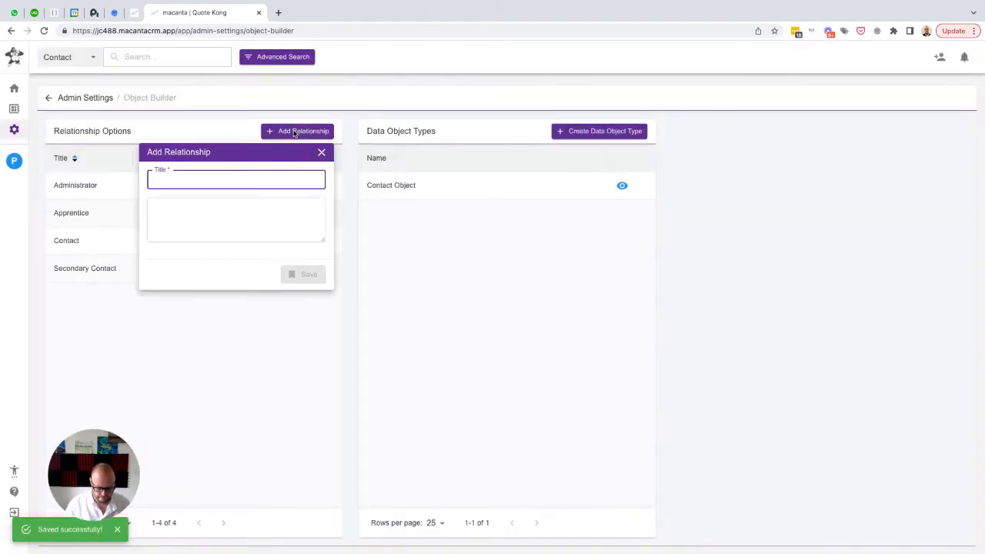
text(Co-Owne)
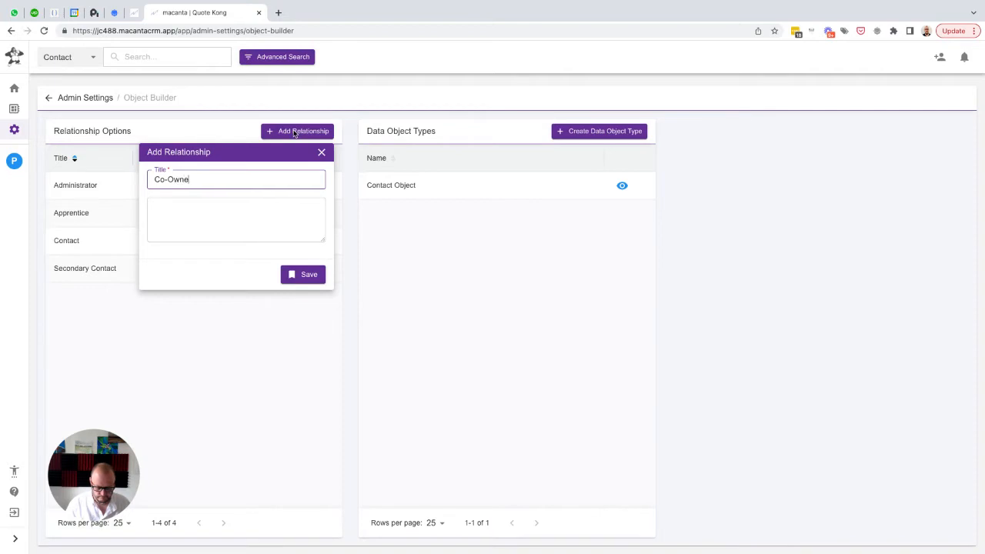
text(r (Home)
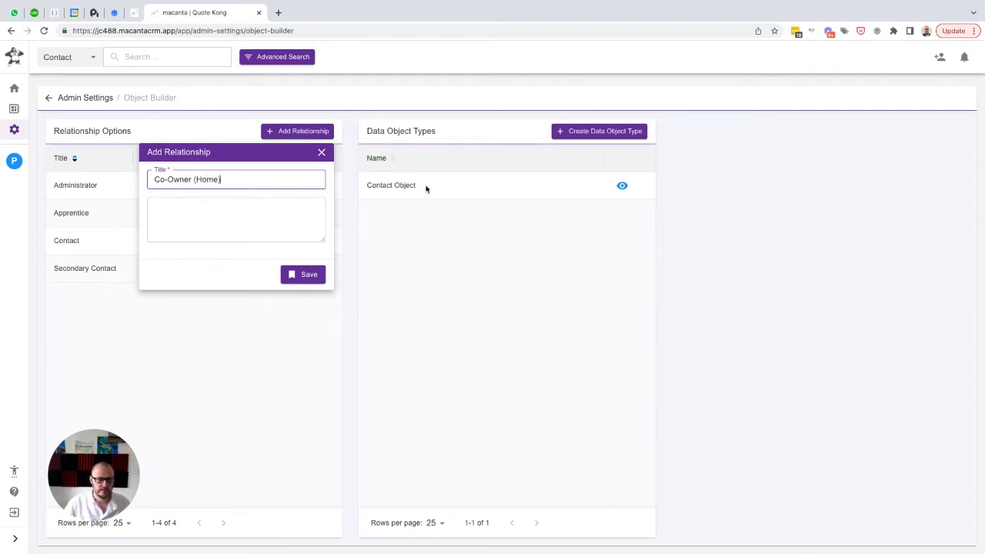
click(306, 276)
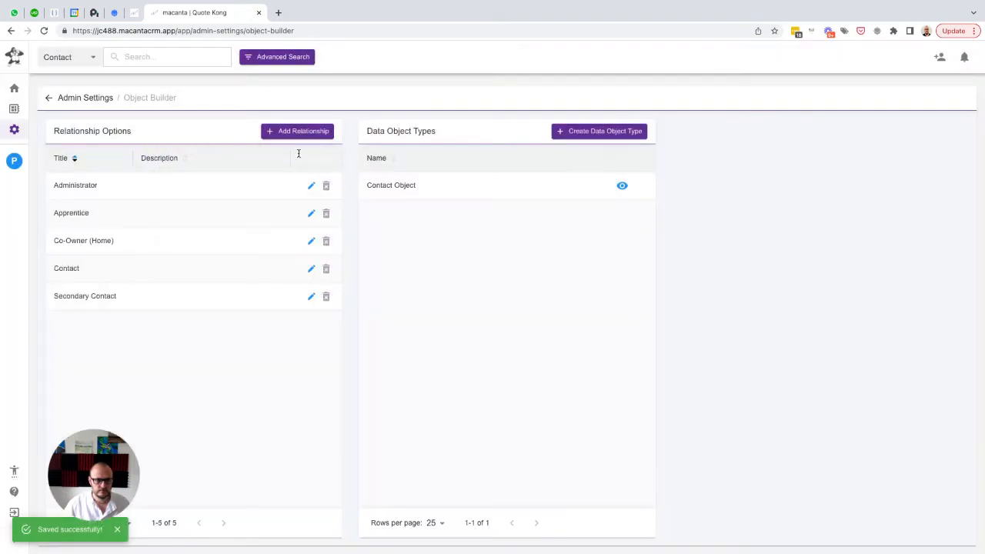
Add and save a relationship option titled "Future Owner (Home)"
click(289, 133)
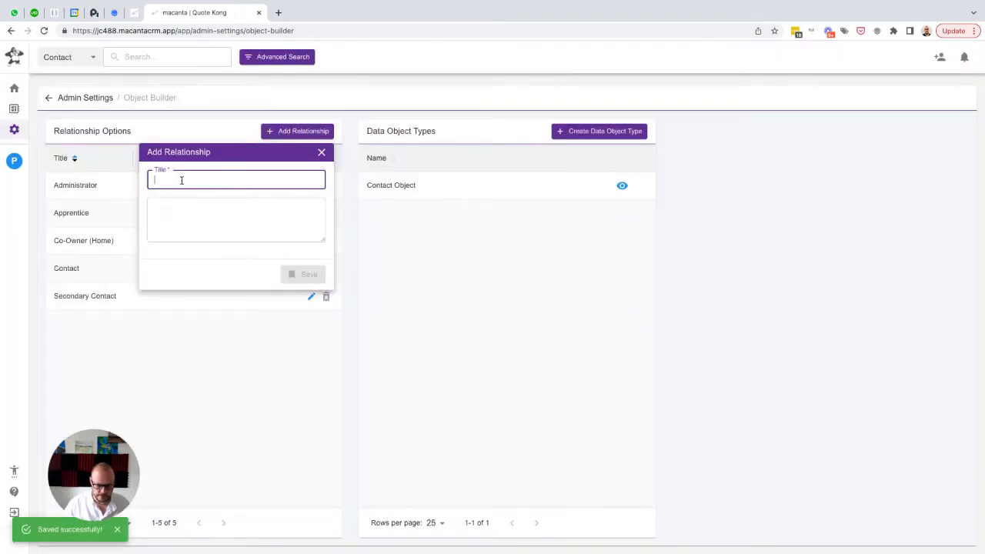
text(Future Owne)
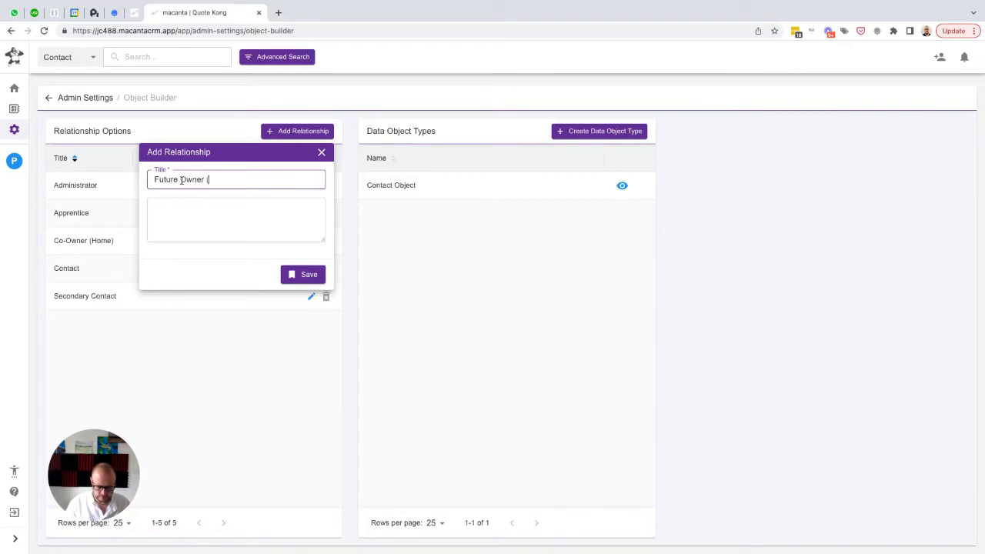
text(r (Home))
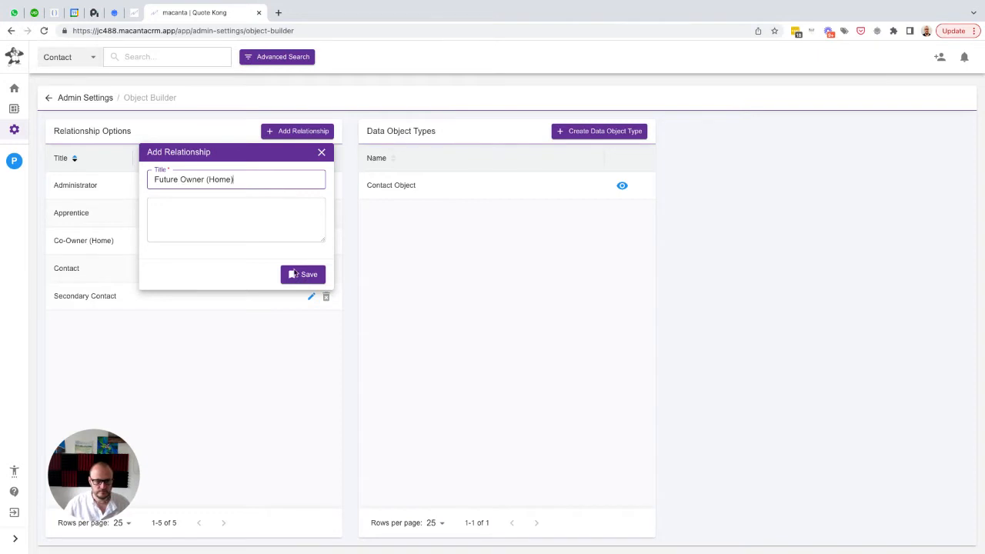
click(296, 276)
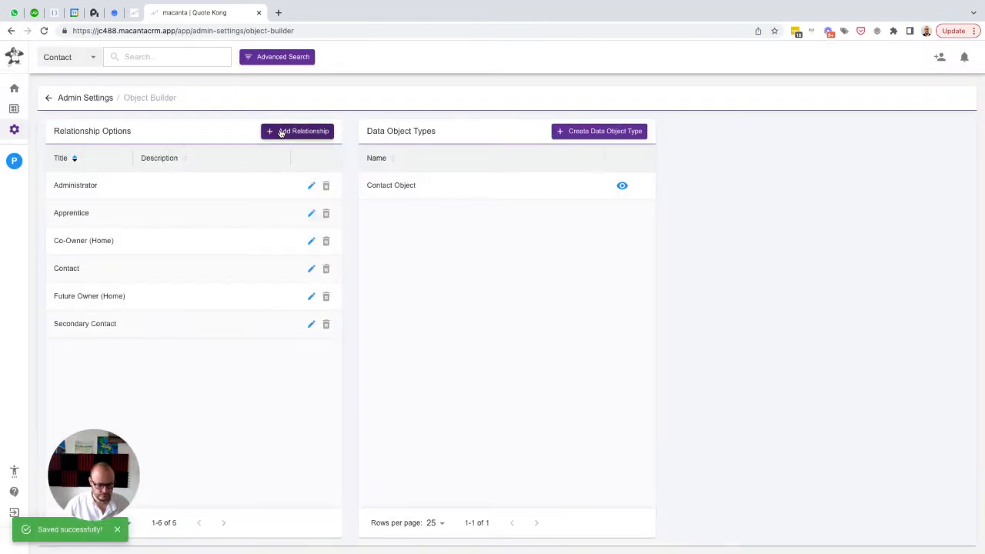
Add and save a relationship option titled "General Contractor"
click(282, 132)
text(G)
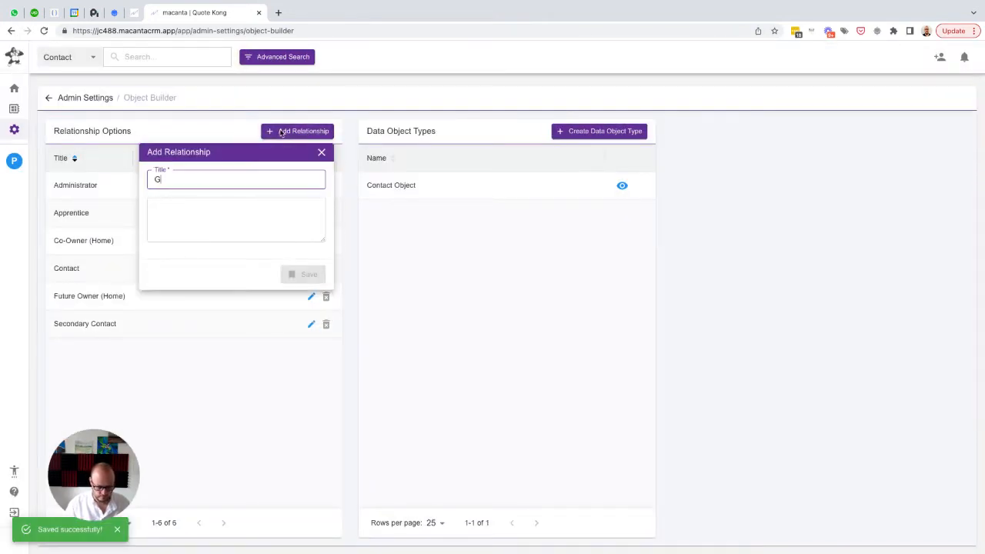
text(eneral Contr)
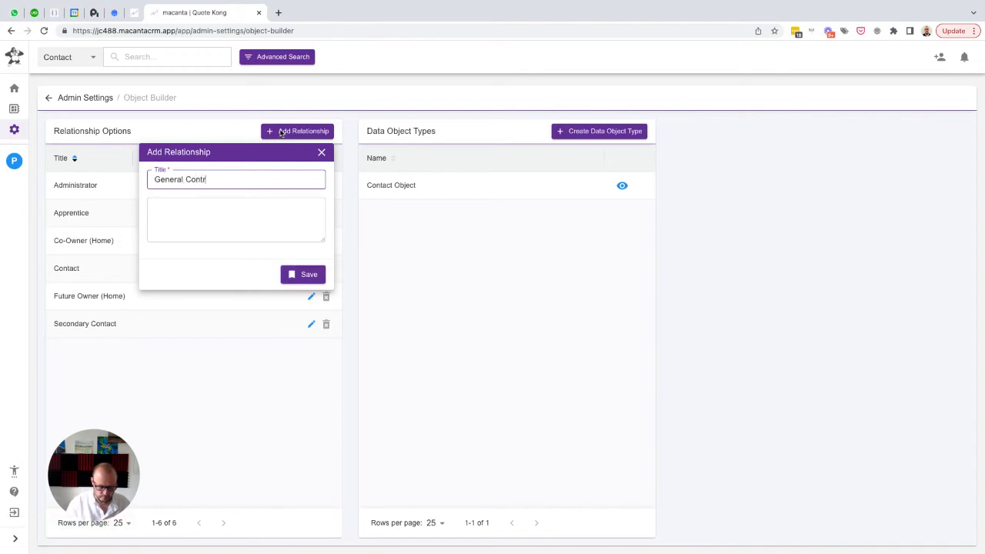
text(actor)
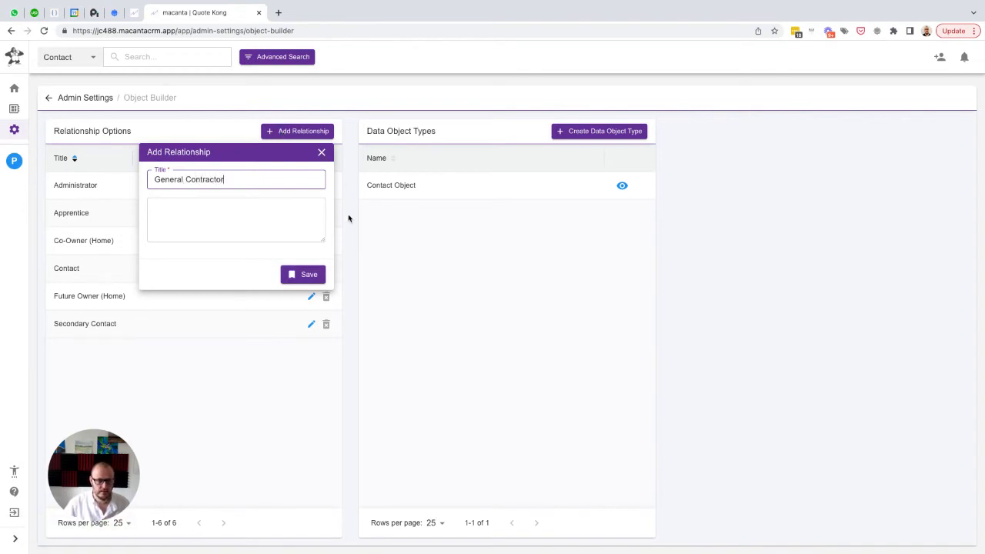
click(308, 275)
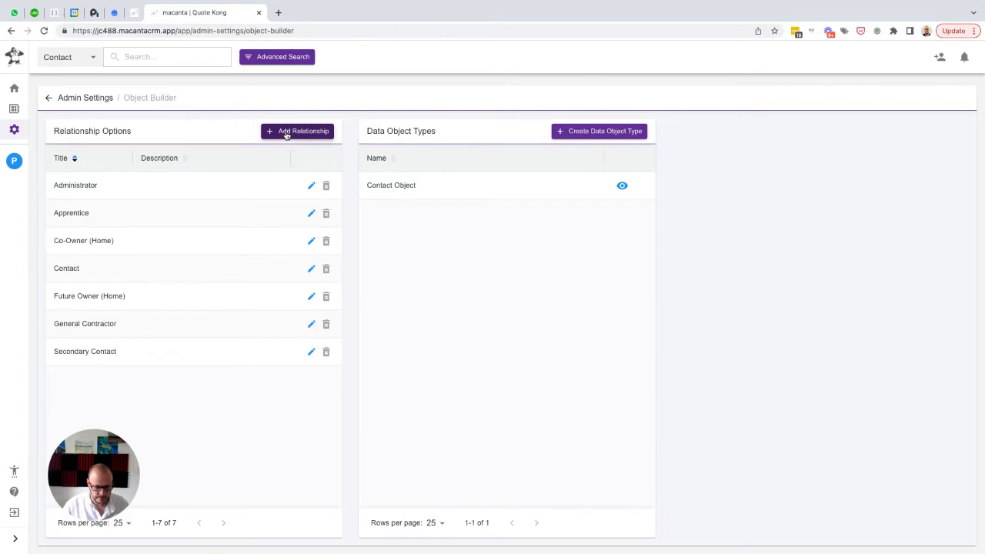
Add and save a relationship option titled "Interested Party (Home)"
click(286, 132)
text(Interested P)
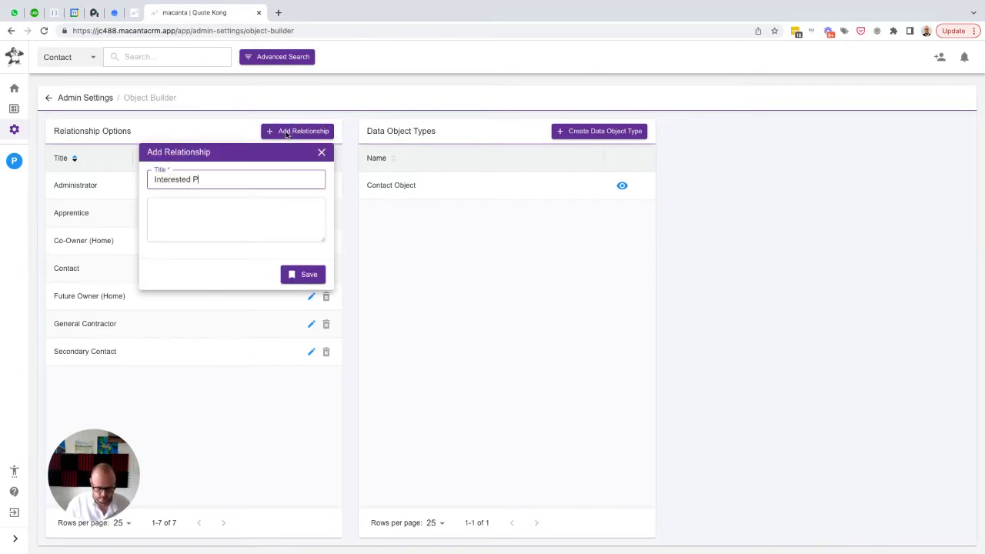
text(arty (Home))
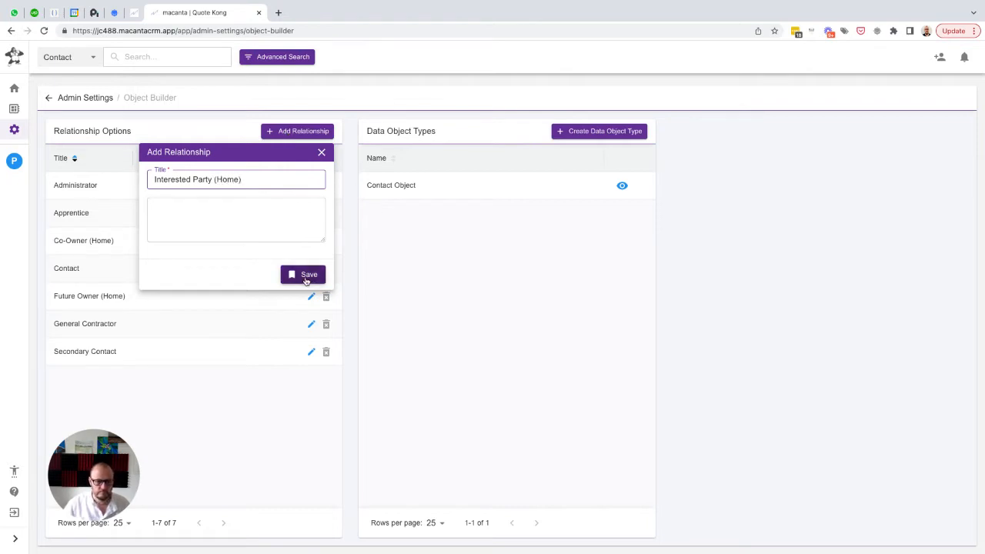
click(303, 275)
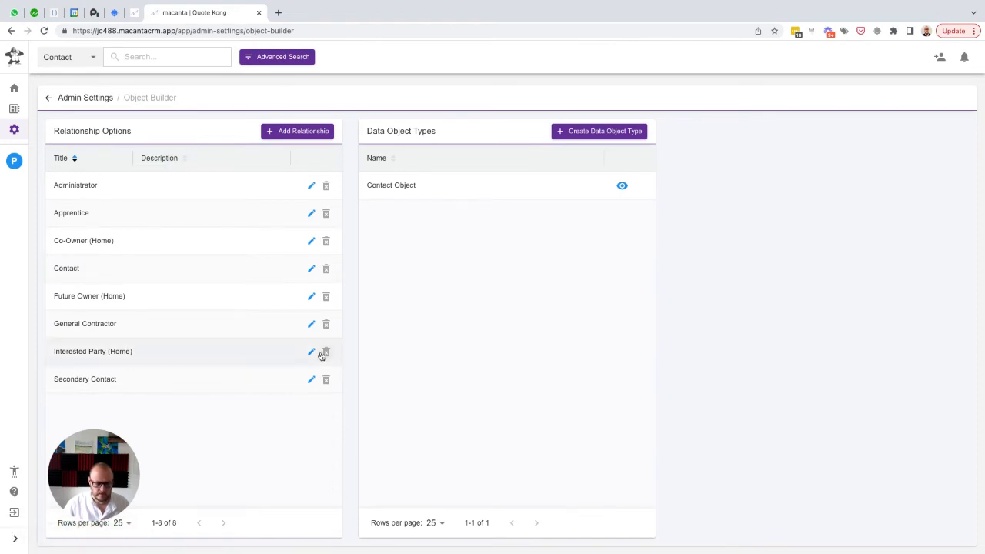
Add and save a relationship option titled "Key Contact (Decision Maker)"
click(295, 132)
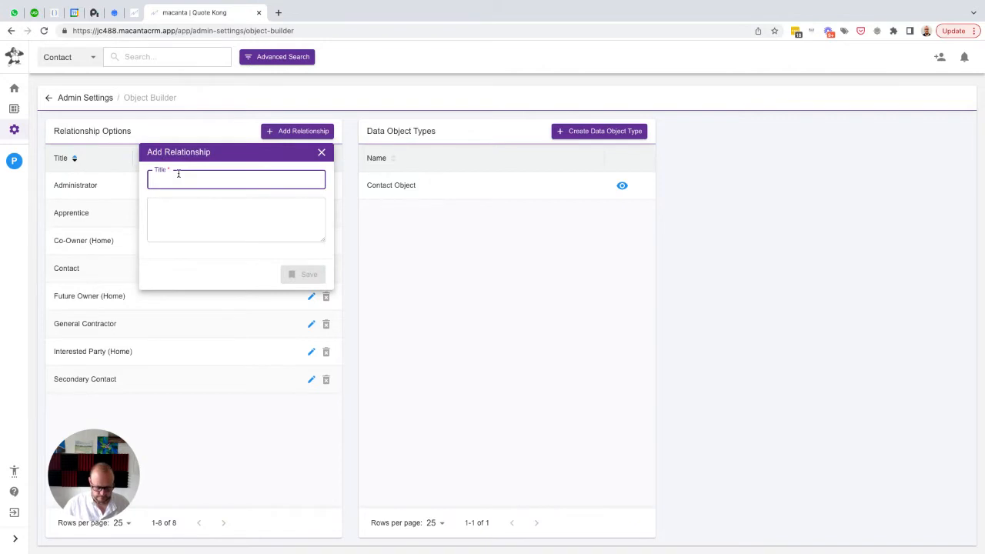
text(Key Contac)
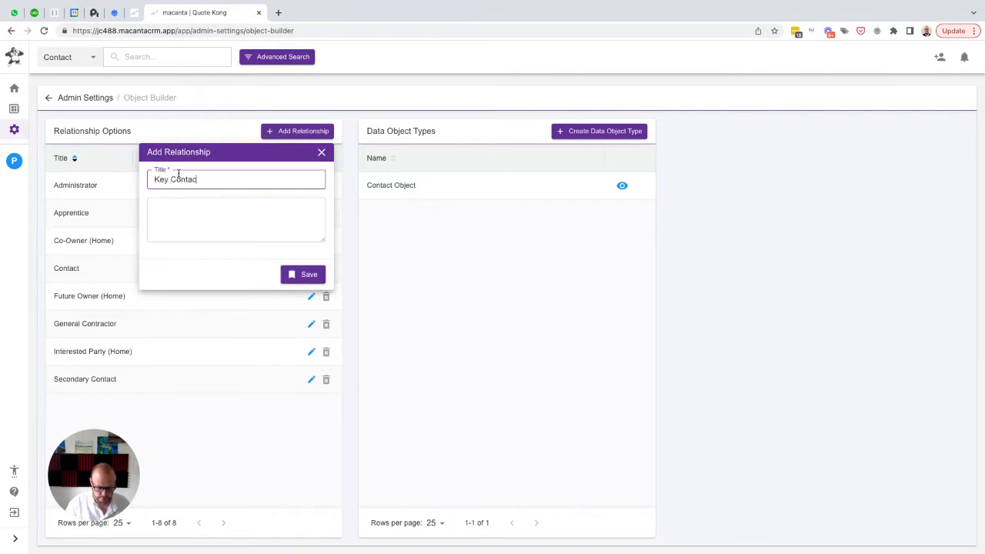
text(t (Decision )
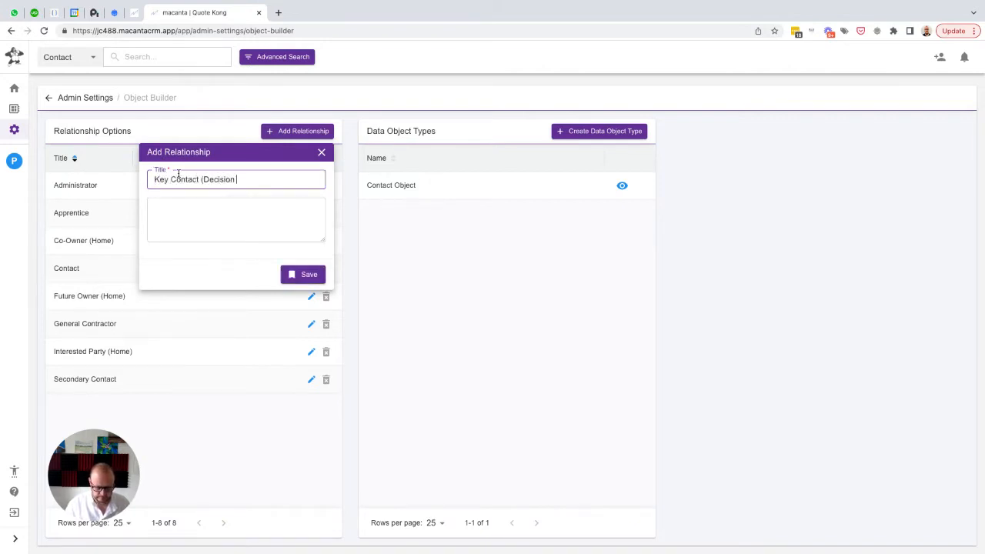
text(Maker))
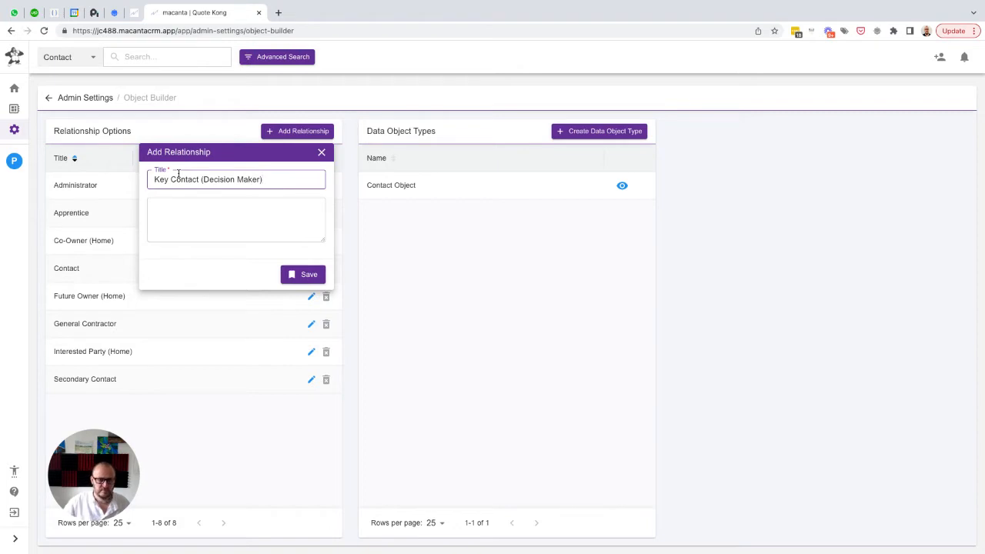
click(297, 274)
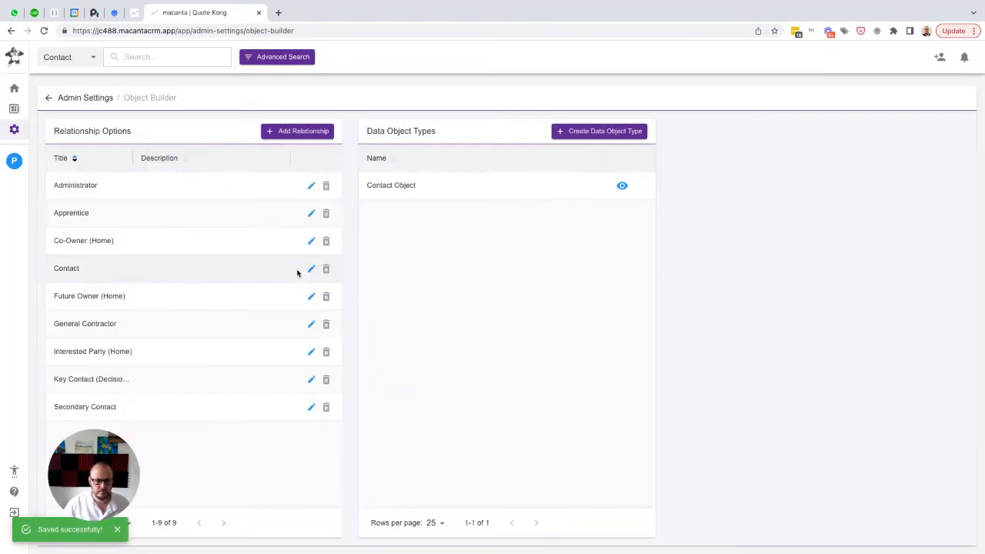
Add and save a relationship option titled "Lead Carpenter"
click(291, 134)
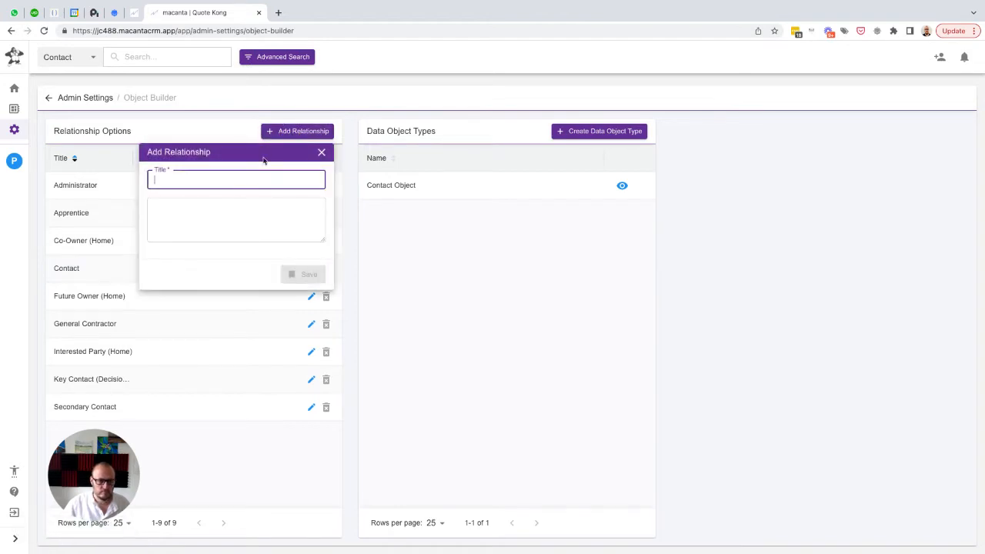
text(Lead C)
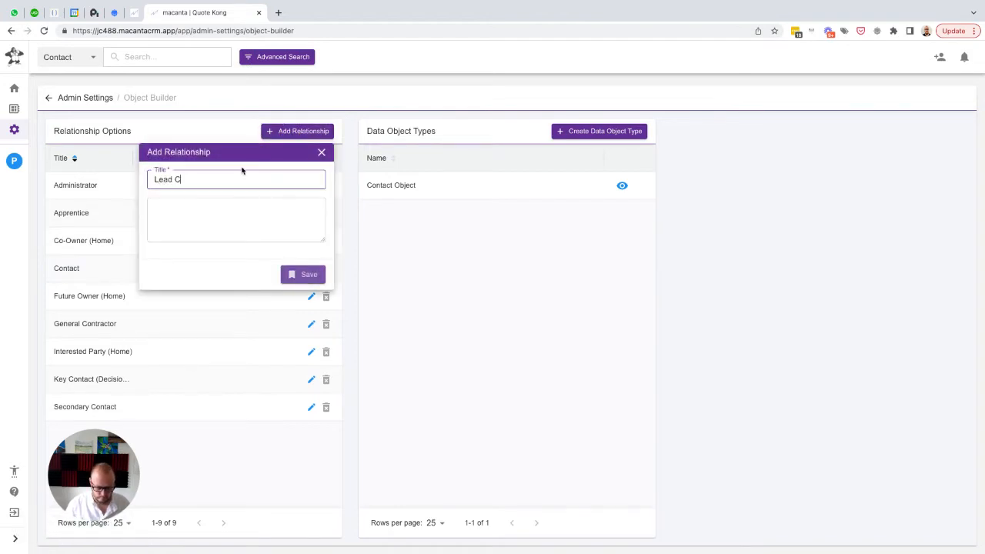
text(arpenter)
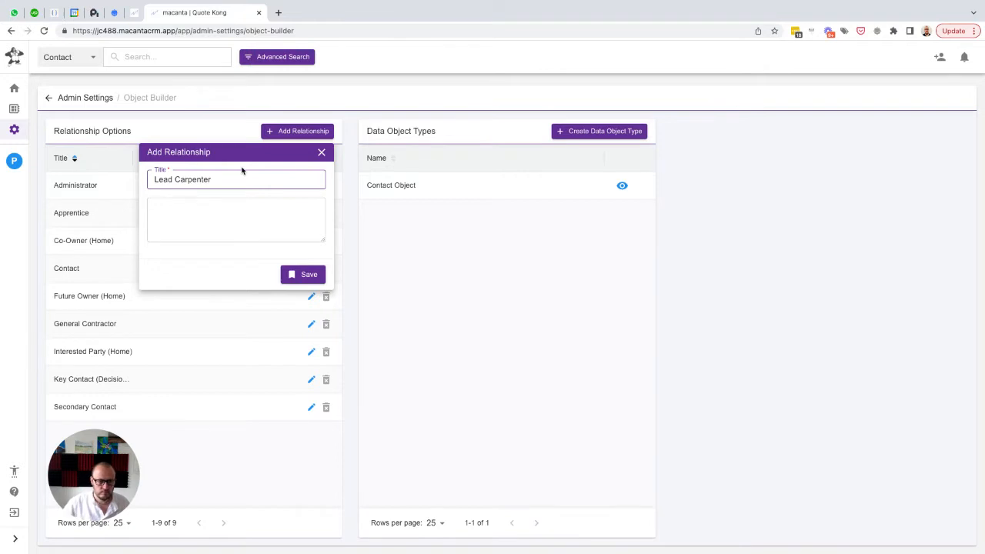
click(304, 274)
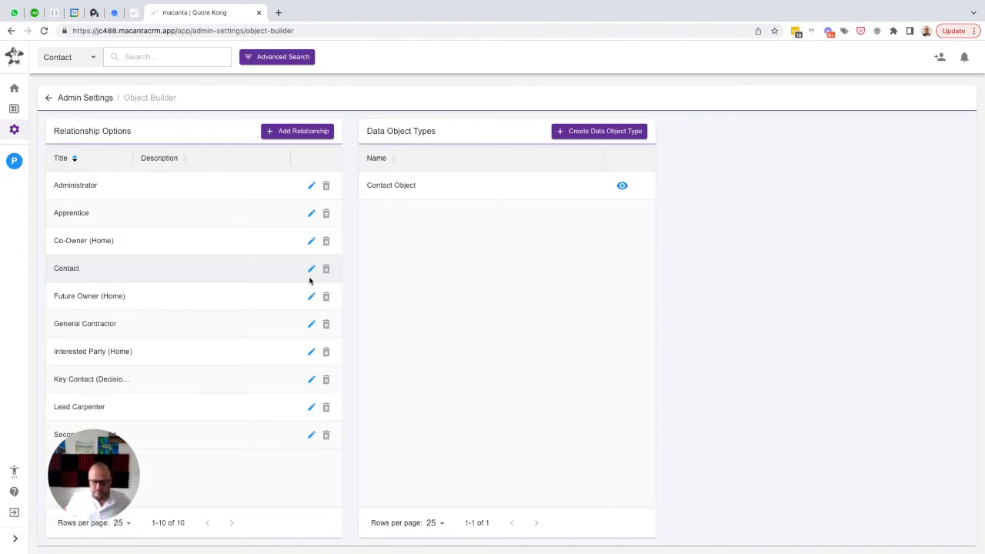
Add and save a relationship option titled "Company Owner"
click(300, 135)
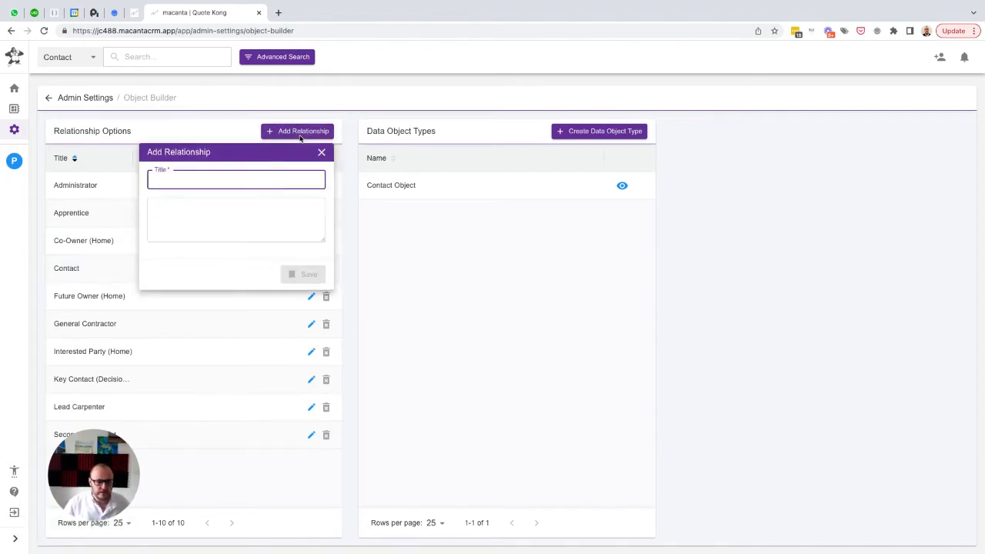
text(Company Owner)
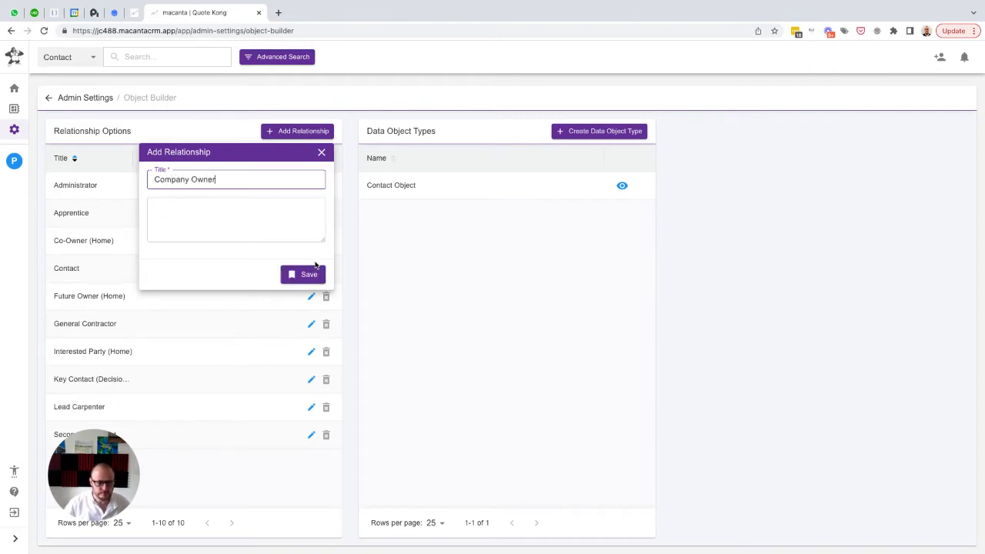
click(308, 275)
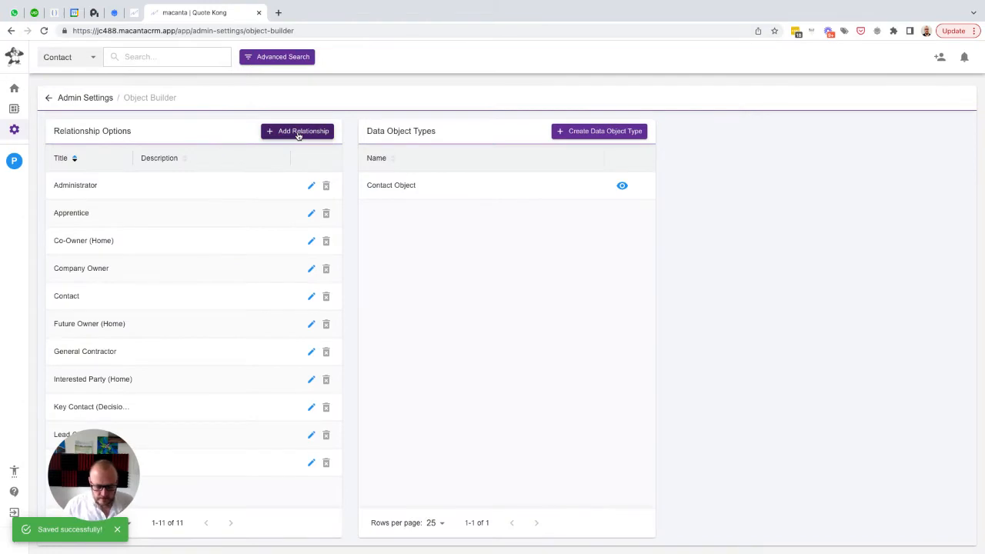
Add and save a relationship option titled "Production Manager"
click(299, 131)
text(P)
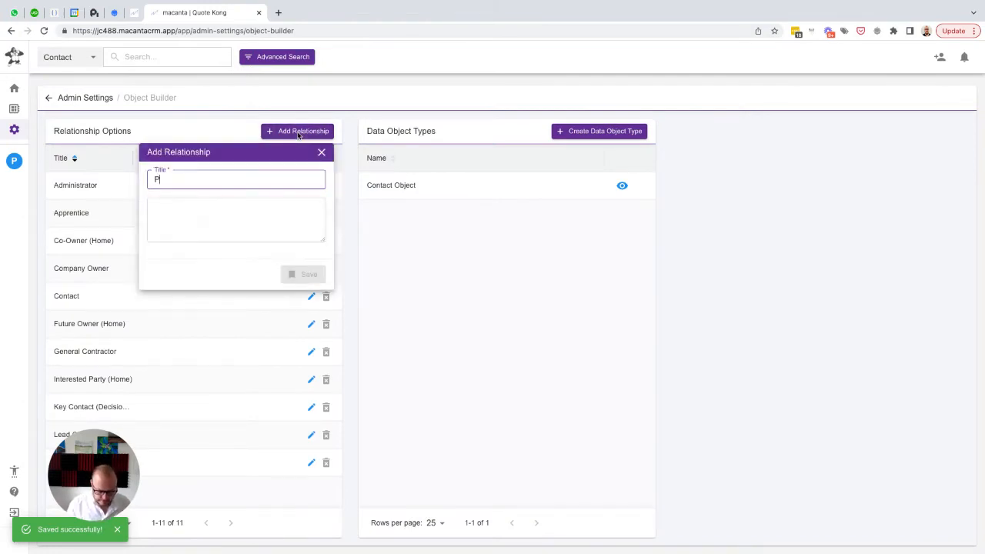
text(roduction Manager)
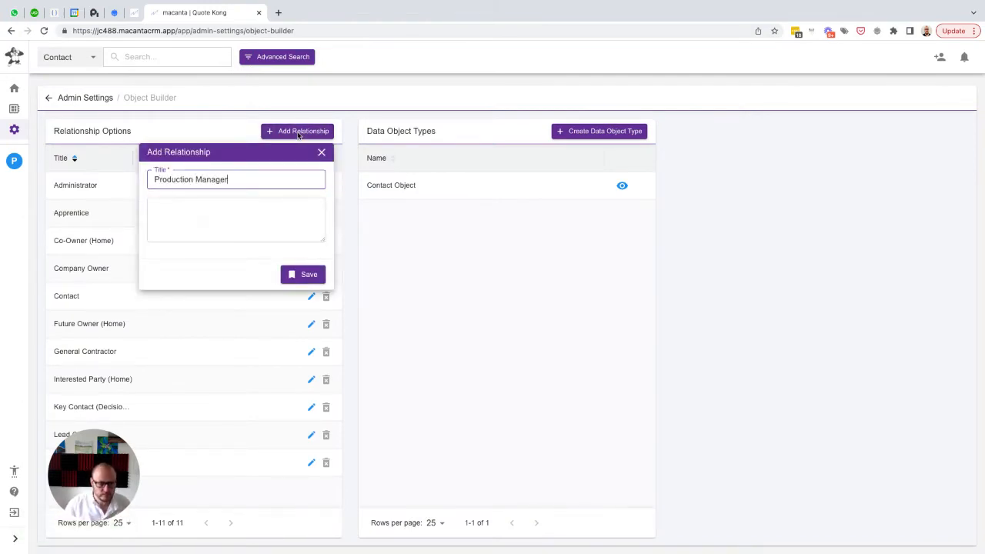
click(304, 274)
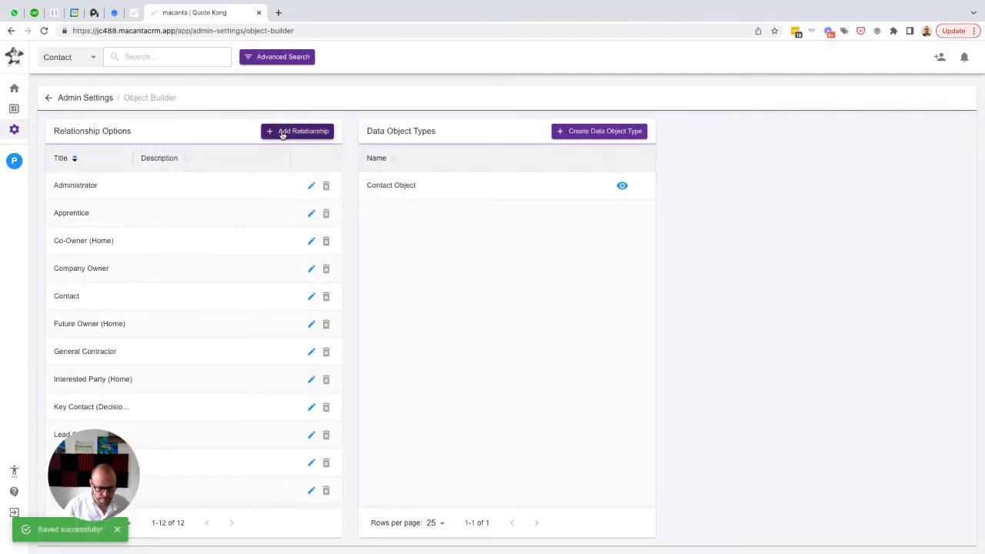
Add and save a relationship option titled "Resident (Home)", with a capital H in "Home"
click(282, 134)
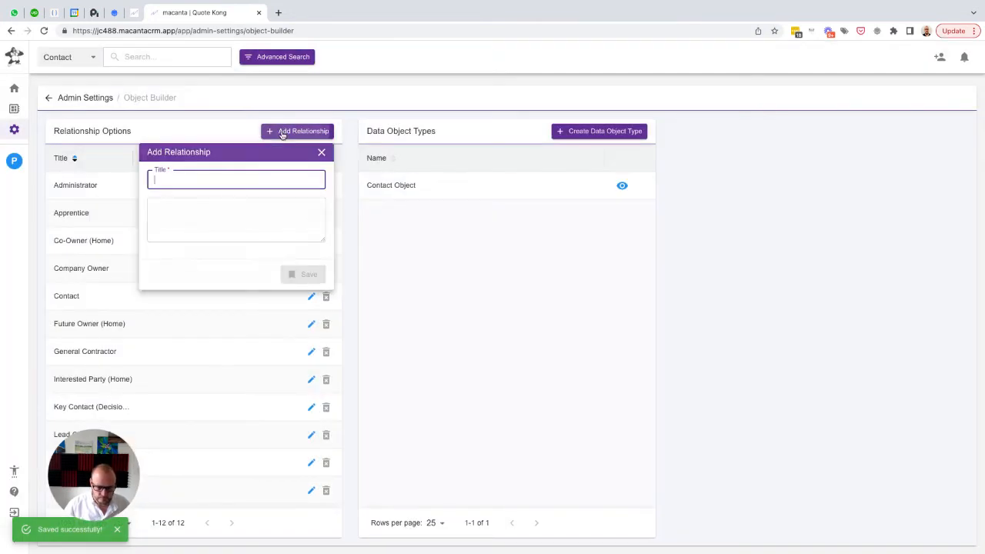
text(Resident)
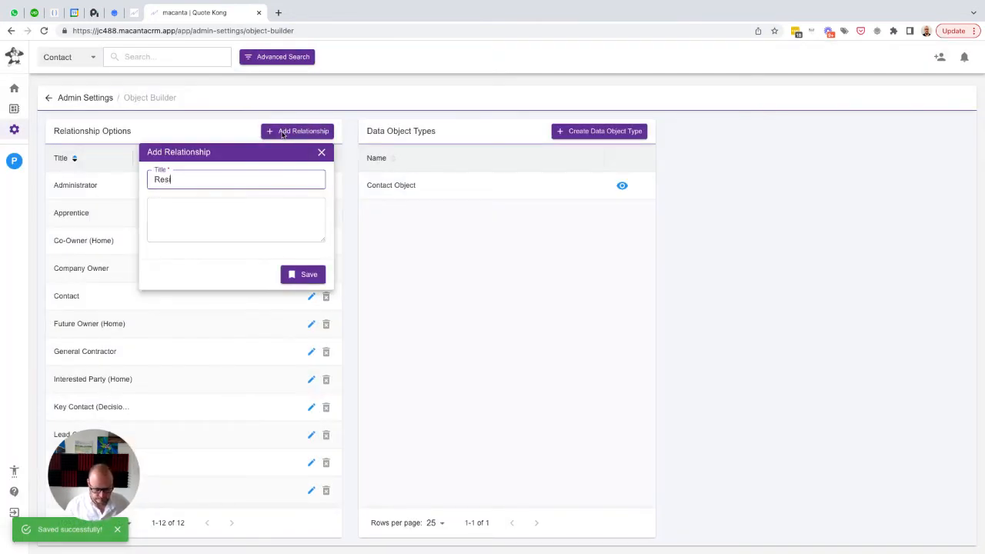
text( (home)
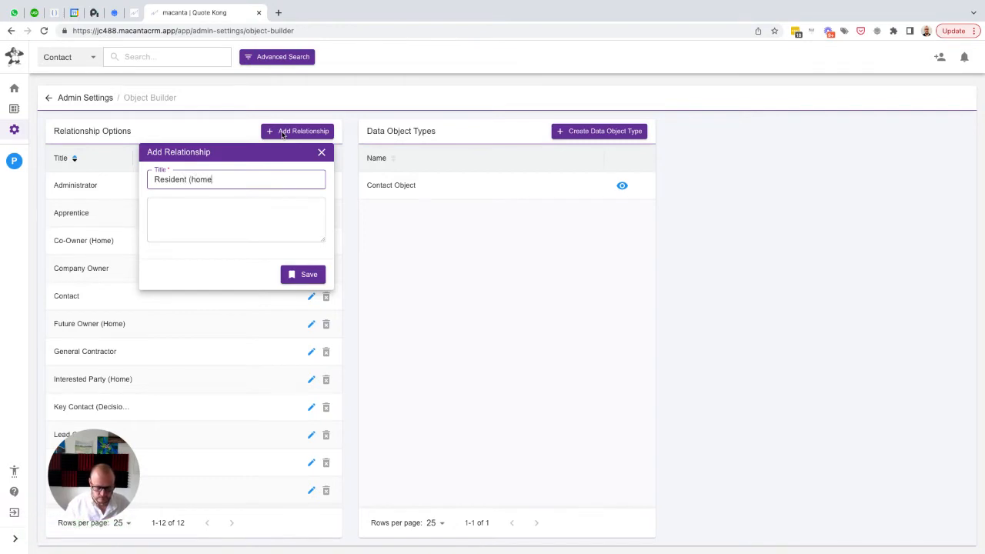
click(194, 179)
key(BackSpace)
text(H)
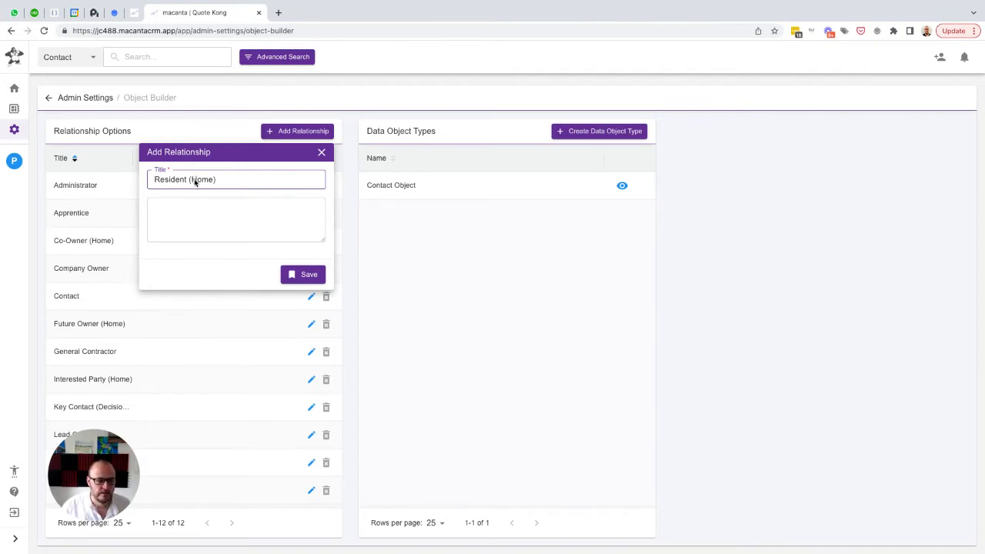
click(293, 277)
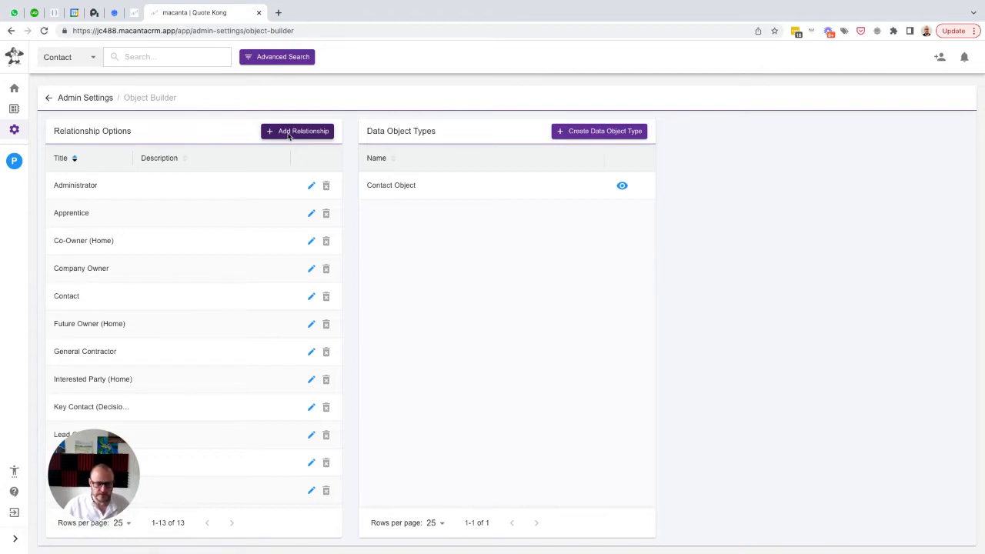
Add and save a relationship option titled "Sales Manager"
click(289, 132)
text(Sales Manager)
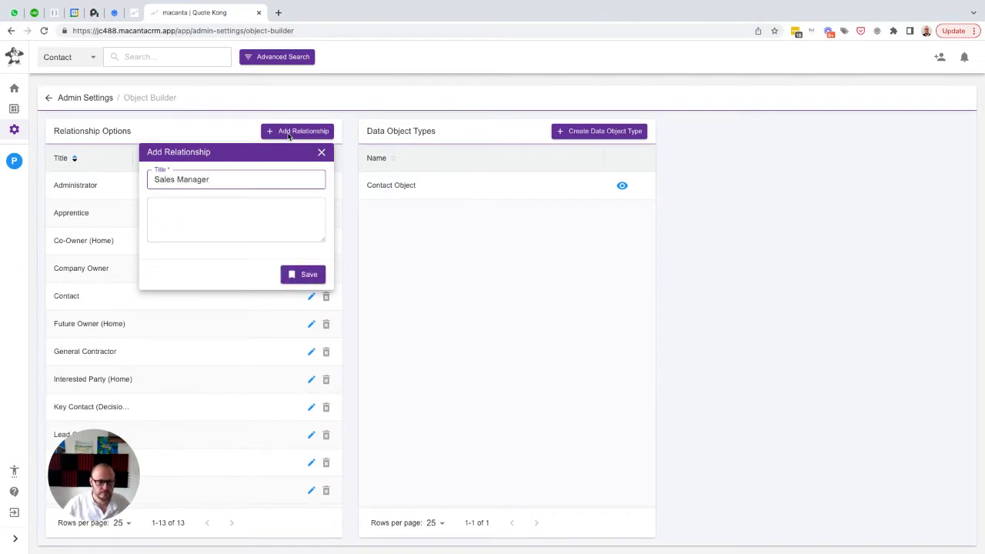
click(306, 274)
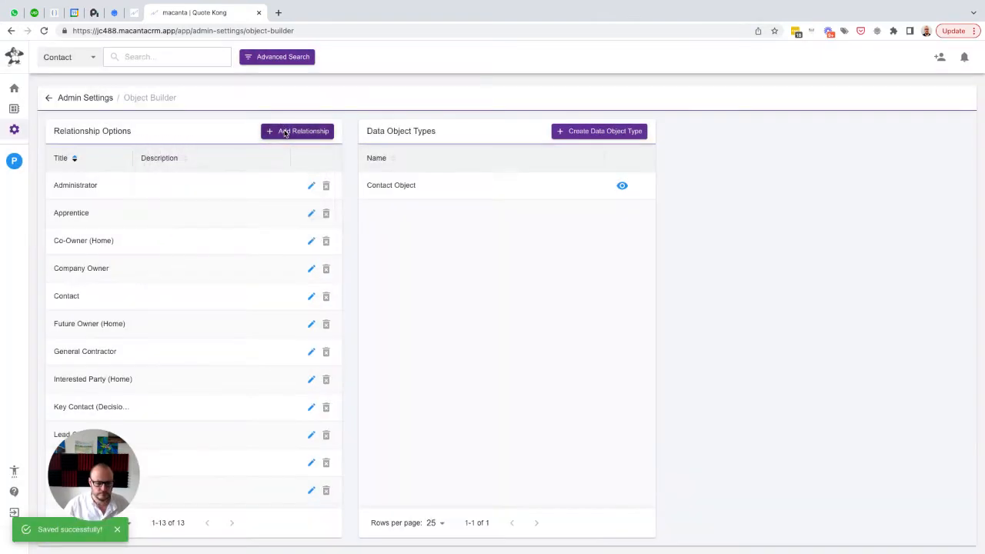
Add and save a relationship option titled "Sales Person"
click(285, 133)
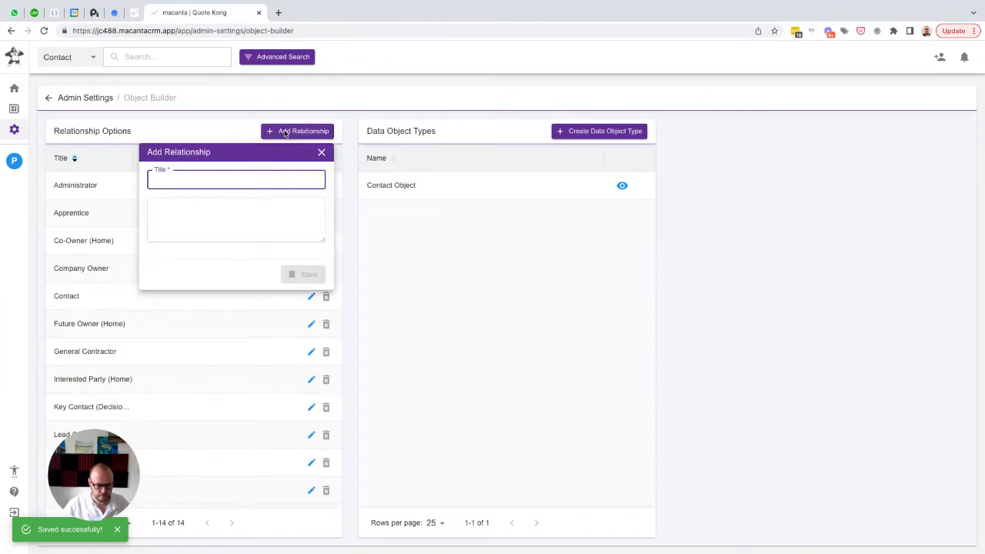
text(Sales Person)
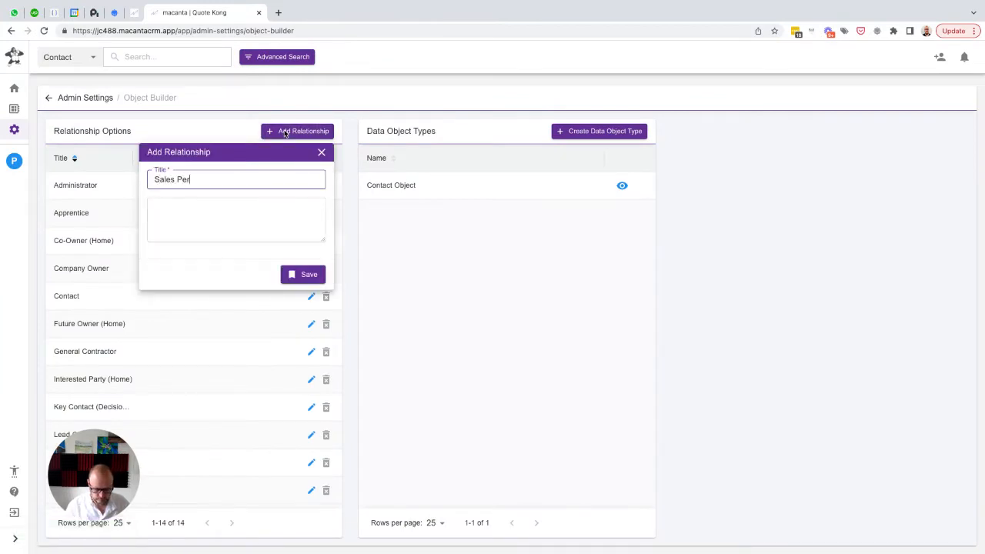
click(302, 275)
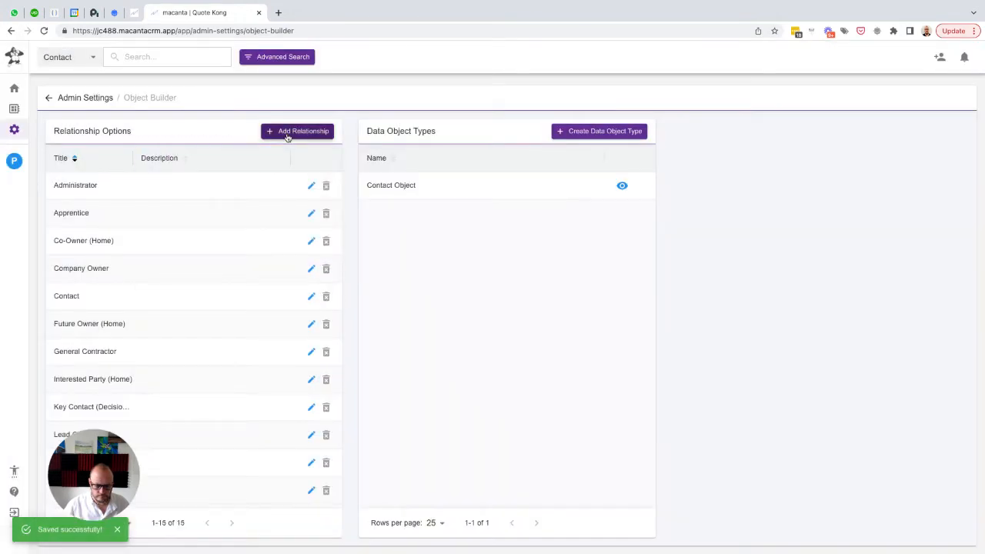
Add and save a relationship option titled "Site Worker"
click(288, 133)
text(S)
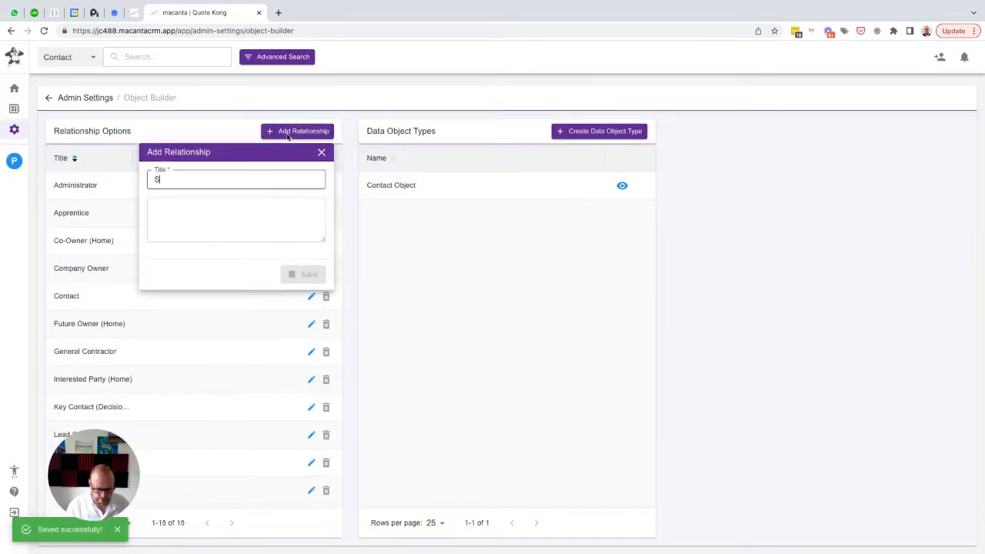
text(ite Worker)
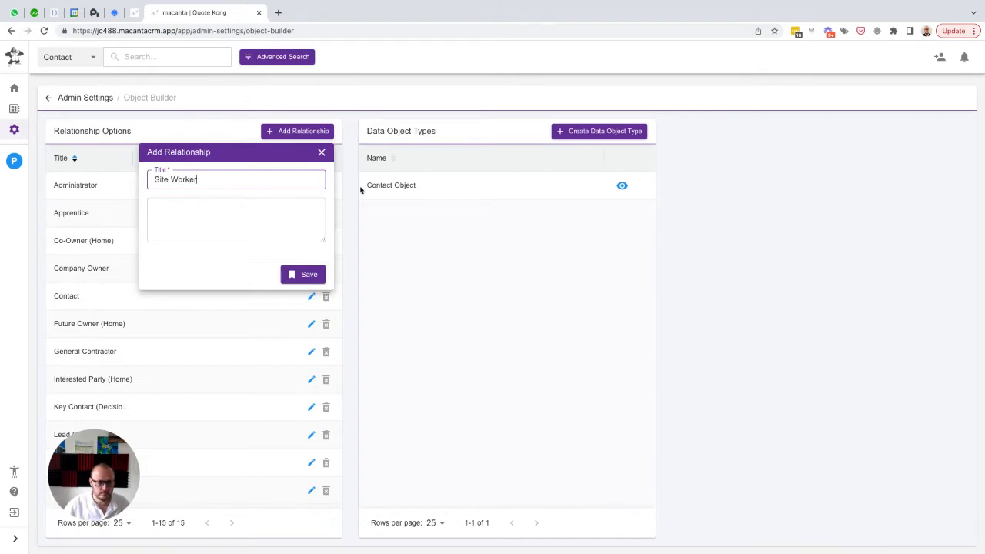
click(309, 275)
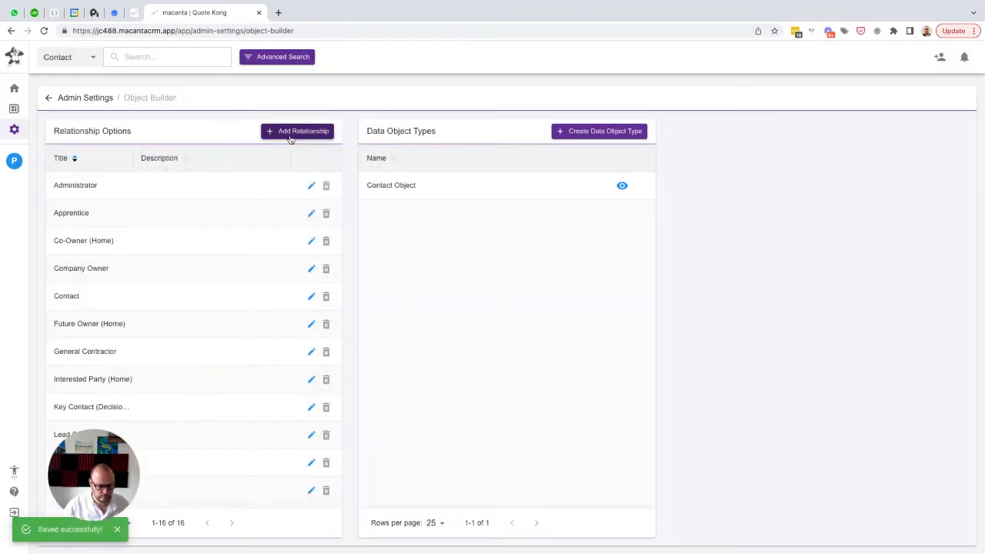
Add and save a relationship option titled "Sole Owner (Home)"
click(290, 137)
text(Sole)
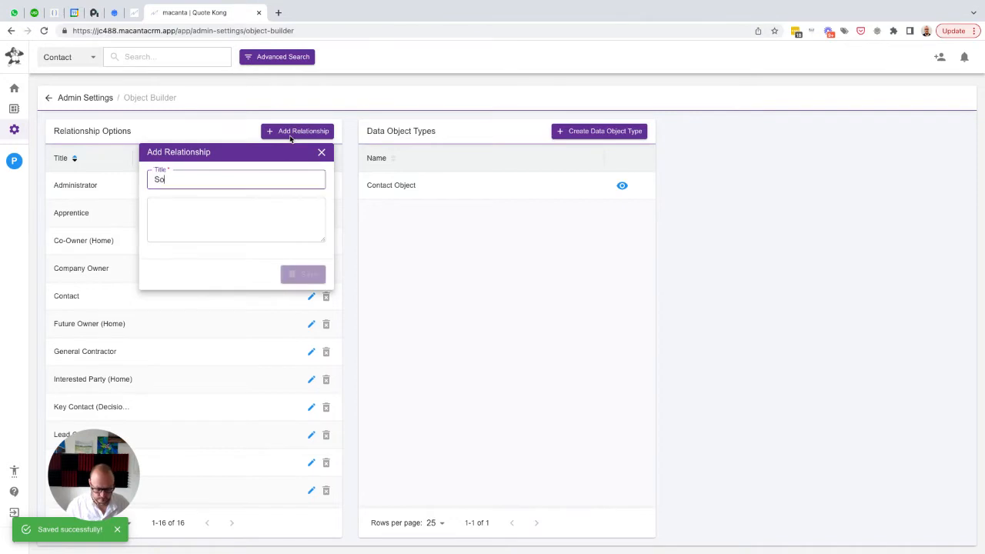
text(Own)
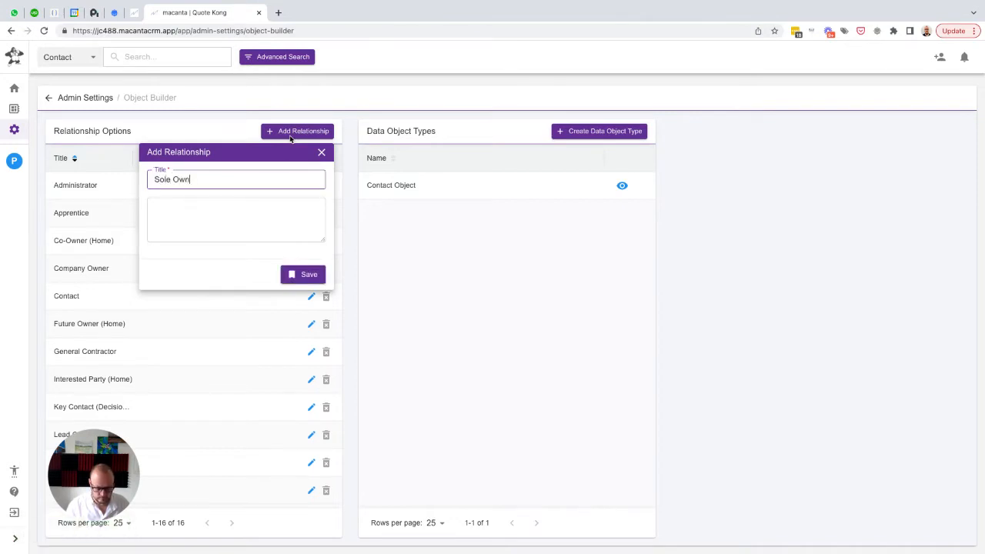
text(er (Home))
click(303, 273)
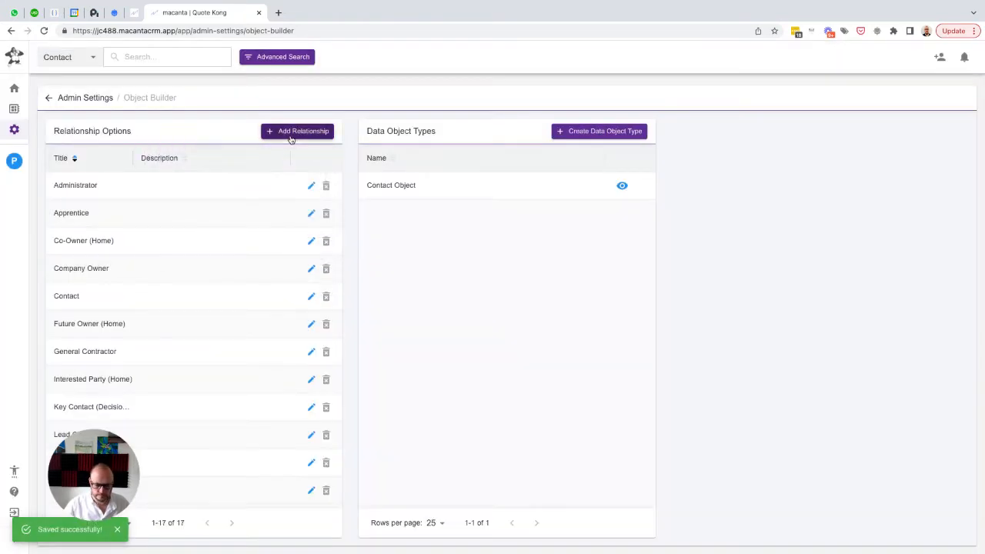
Add and save a relationship option titled "Subcontractor"
click(297, 131)
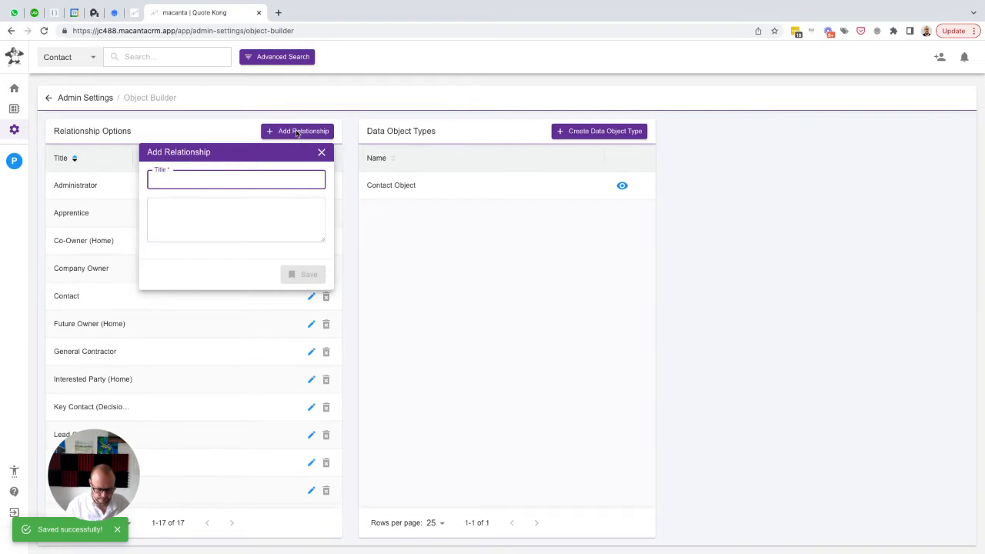
text(Subcontractor)
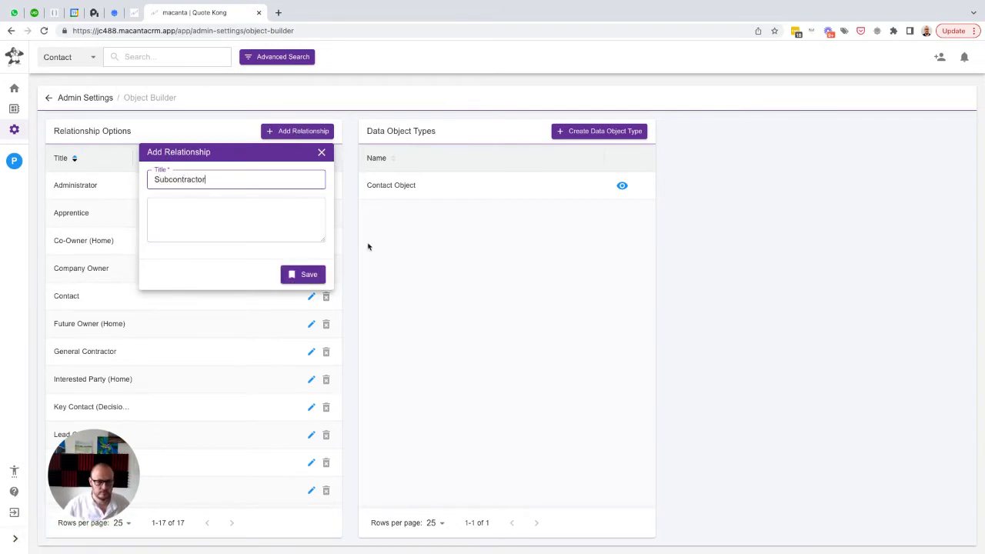
click(306, 274)
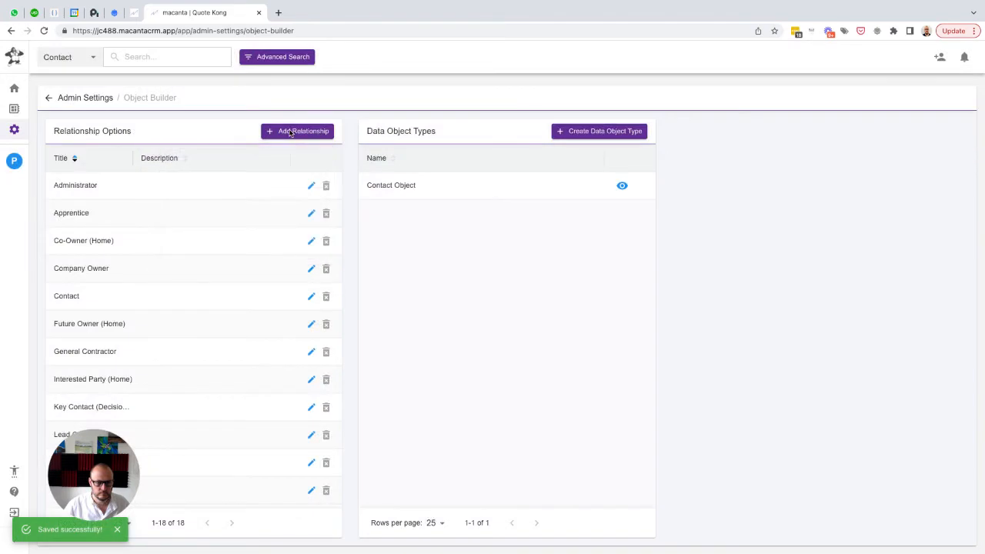
Add and save a relationship option titled "Supplier Contact"
click(291, 132)
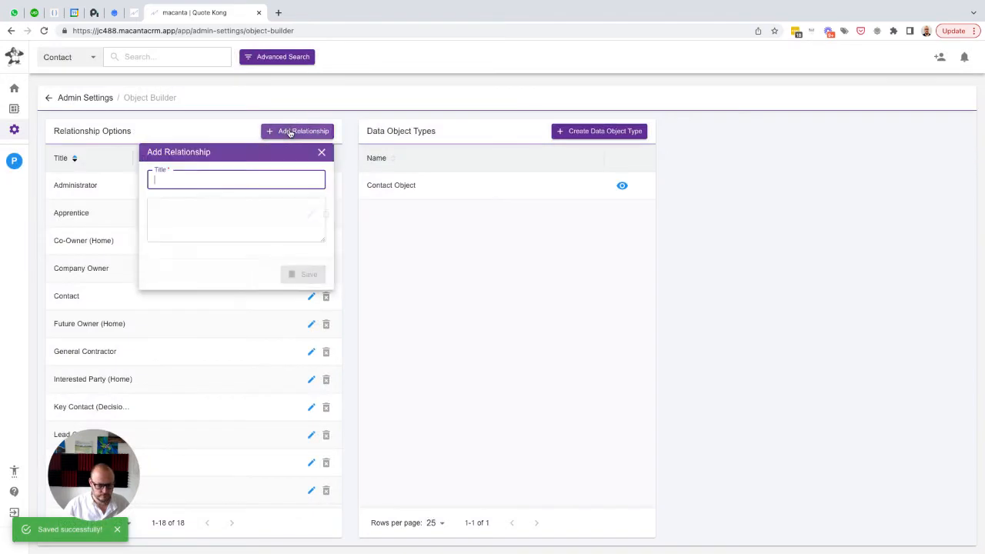
text(Suppl)
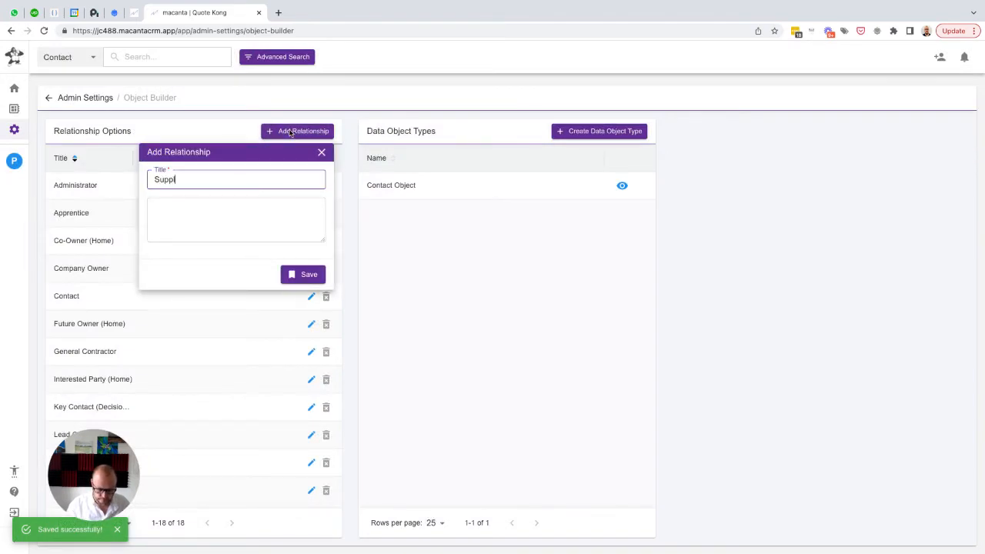
text(ier Contact)
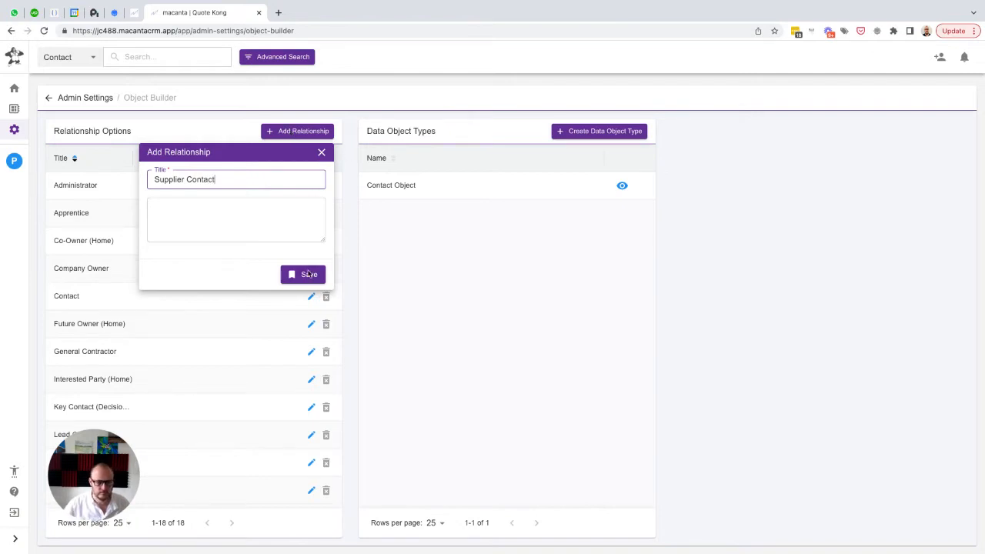
click(306, 274)
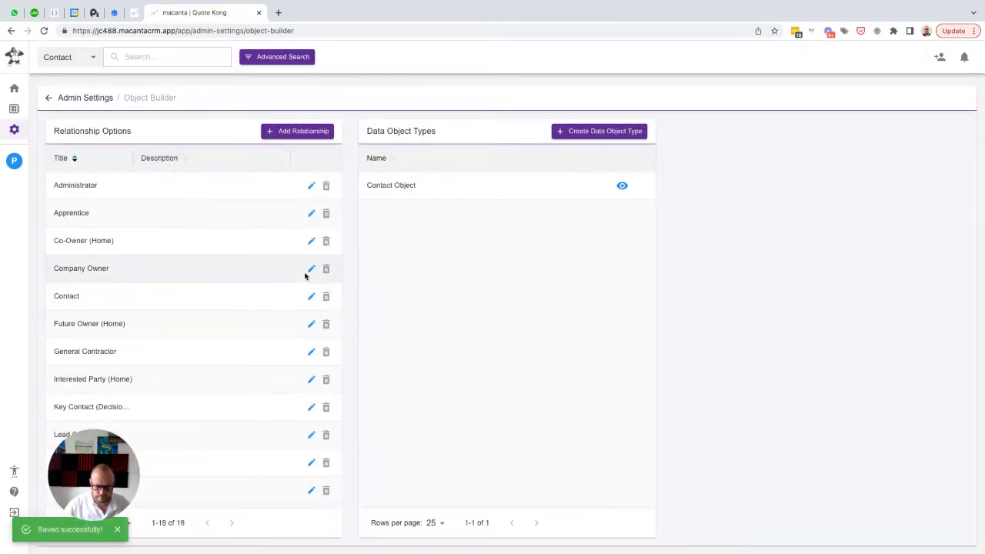
Add and save a relationship option titled "Tenant (Home)"
click(293, 132)
text(T)
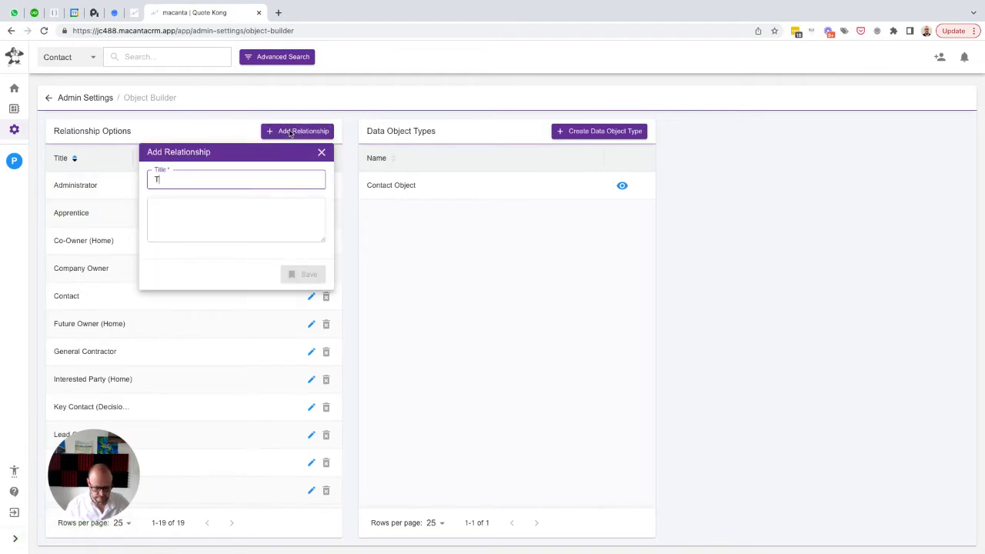
text(enant (H)
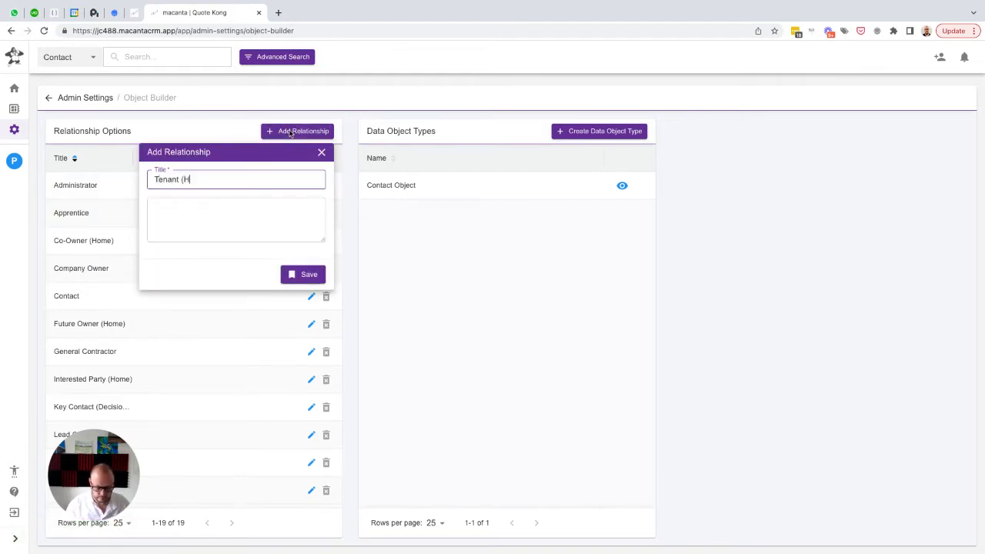
text(ome))
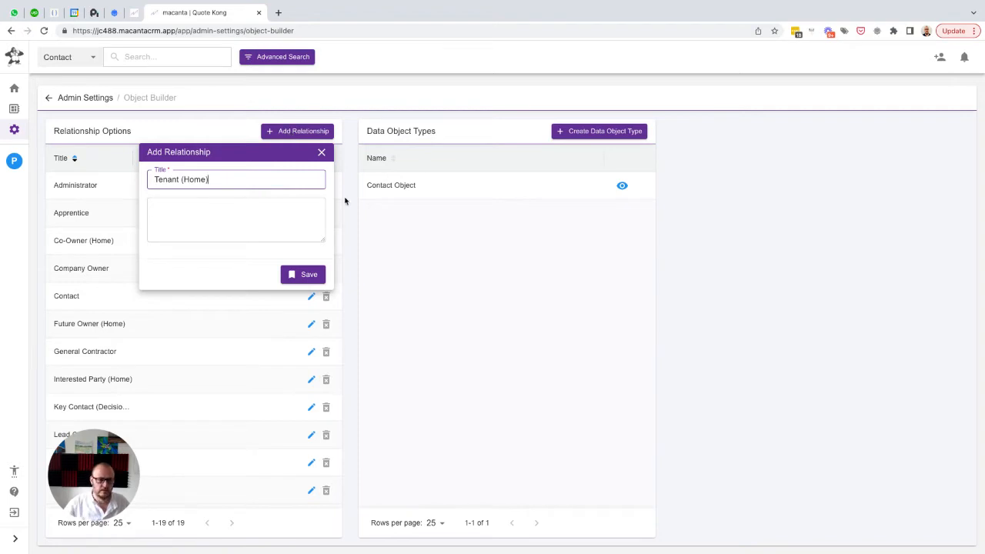
click(308, 273)
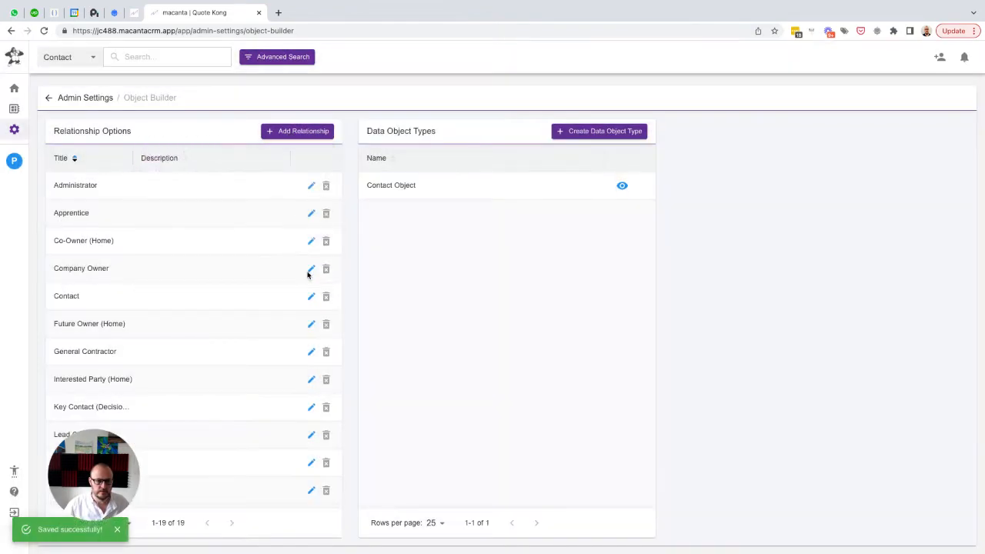
scroll(192, 343, down, 3)
scroll(191, 343, up, 3)
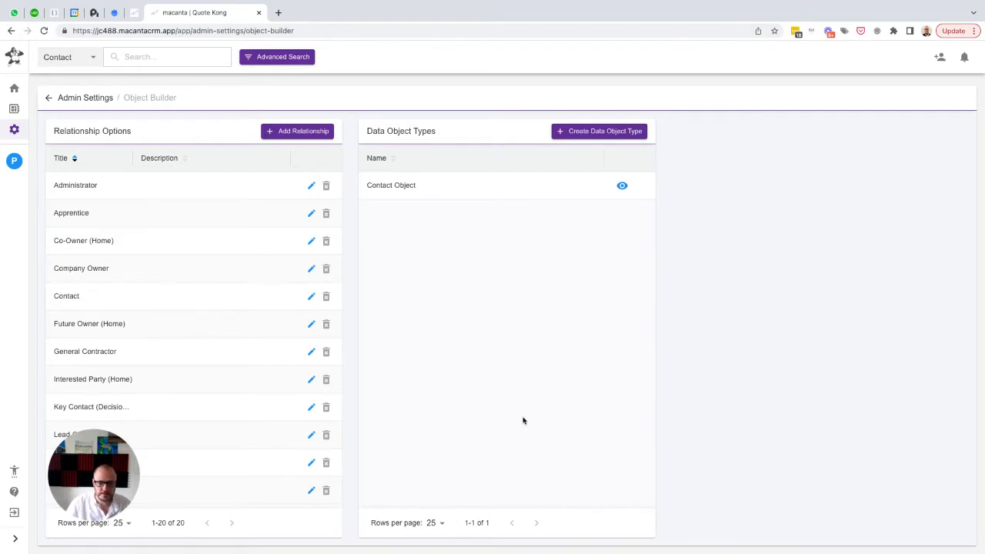
Start a new data object type with the relationships Administrator, Apprentice, Company Owner, Key Contact (Decision Maker), Production Manager, Sales Manager and Sales Person
click(592, 133)
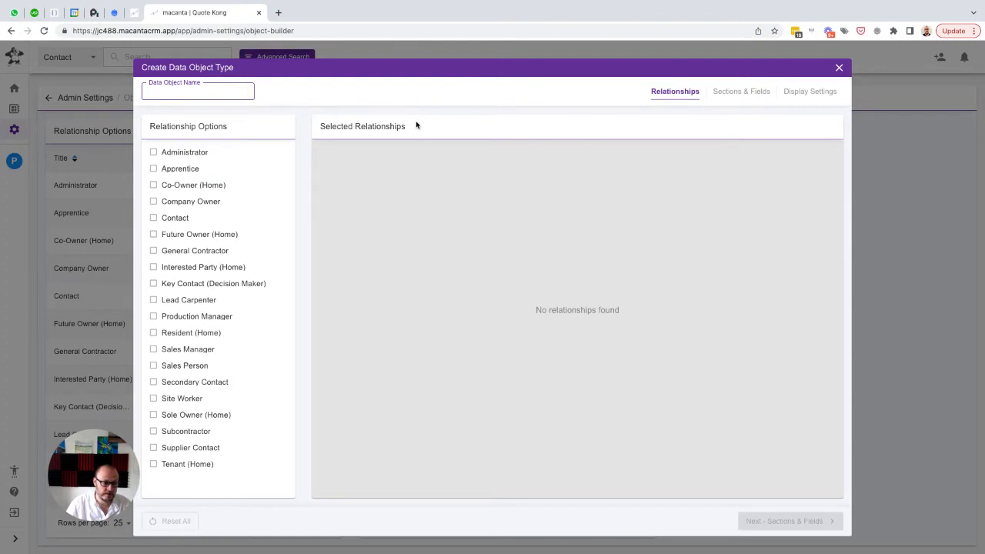
click(164, 152)
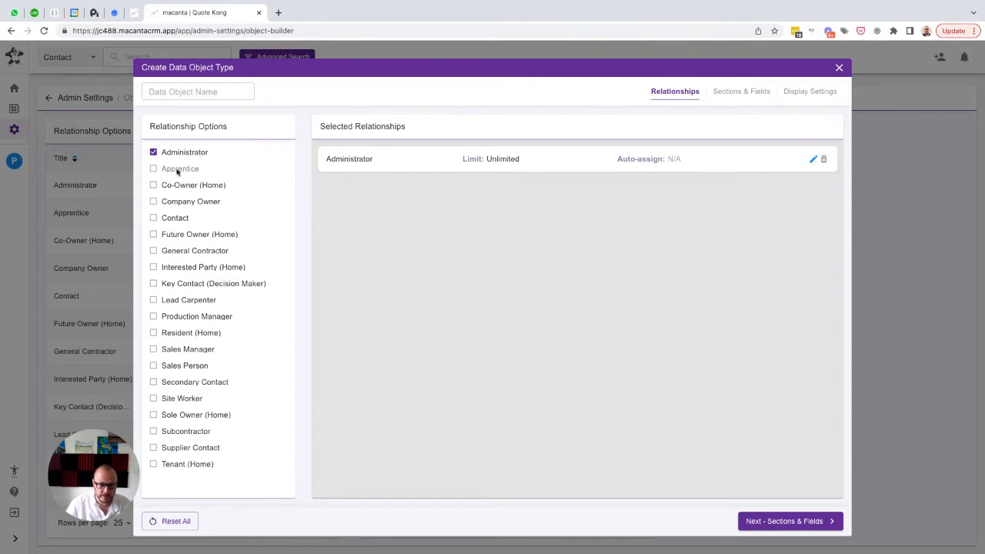
click(173, 170)
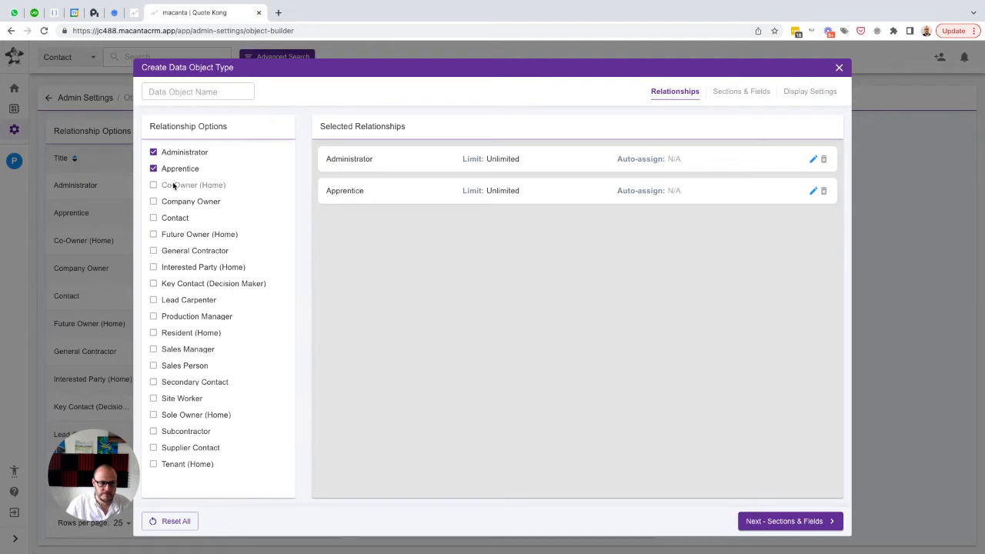
click(171, 203)
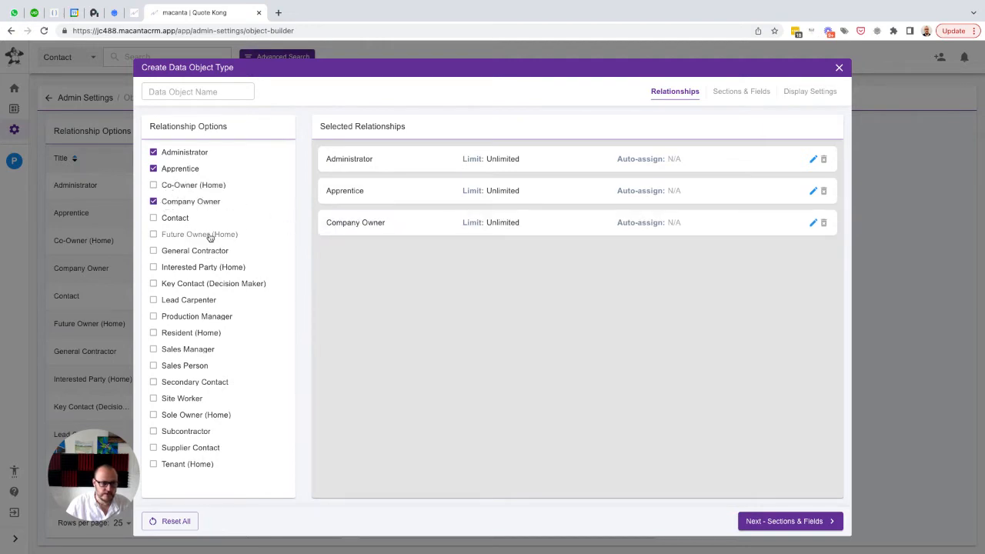
click(174, 285)
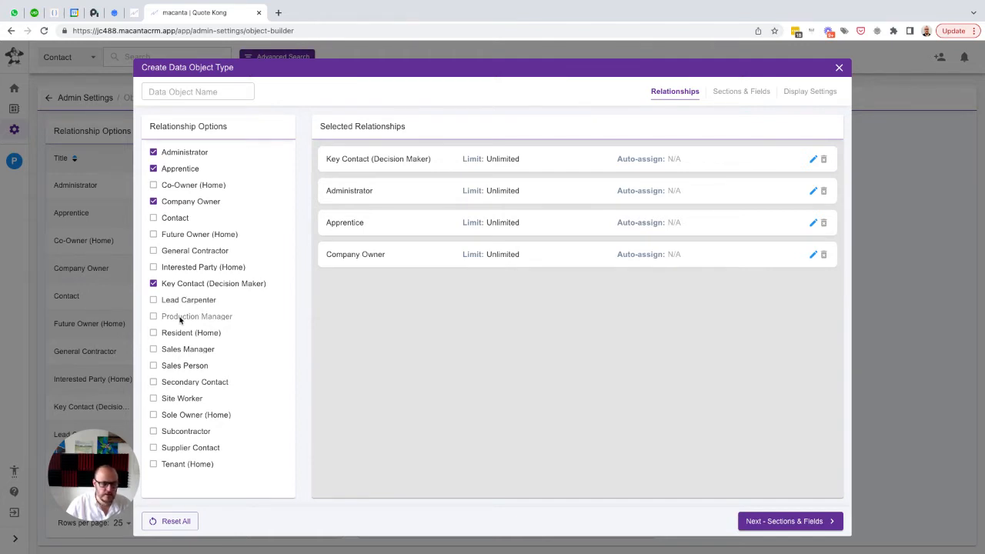
click(180, 318)
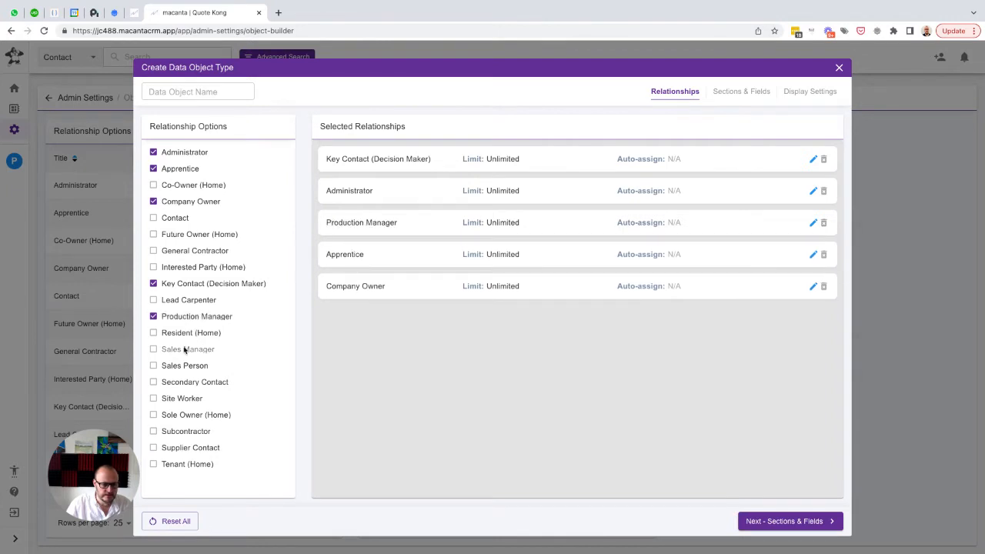
click(183, 349)
click(183, 366)
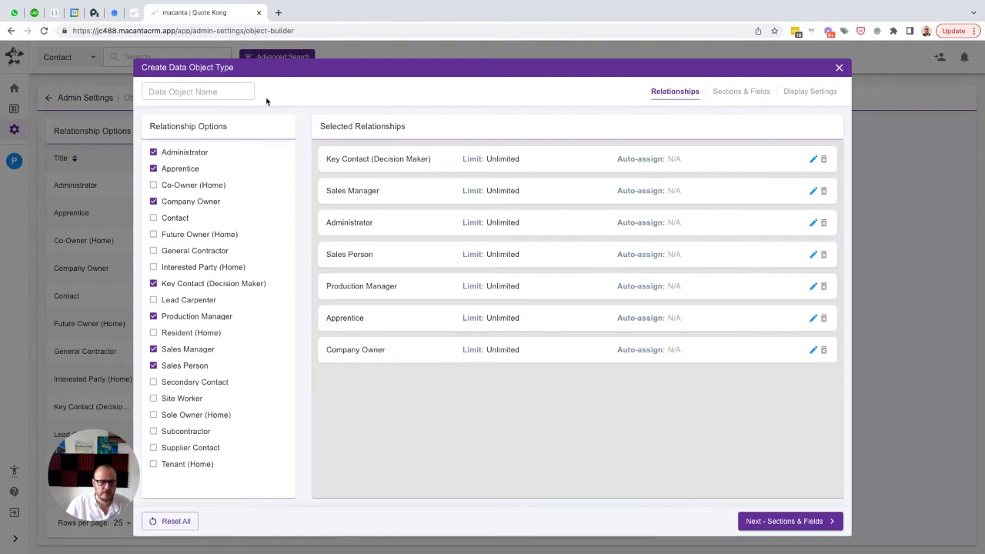
Name the new data object type "Companies"
click(237, 91)
text(C)
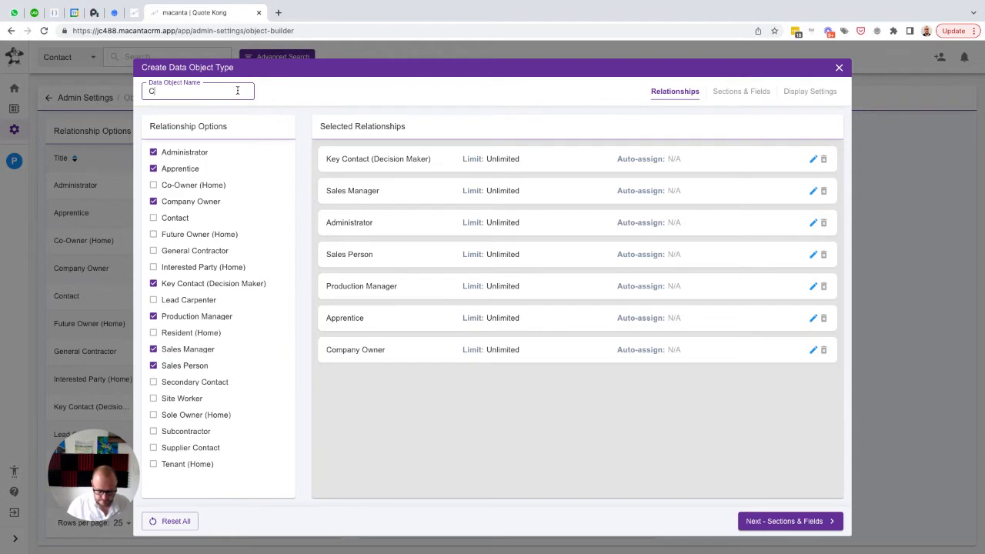
text(ompan)
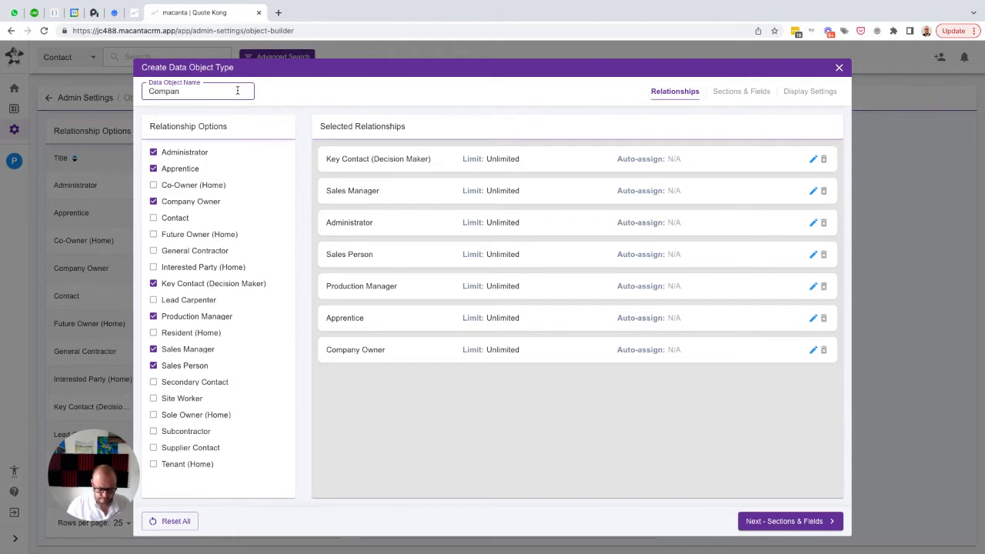
text(ies)
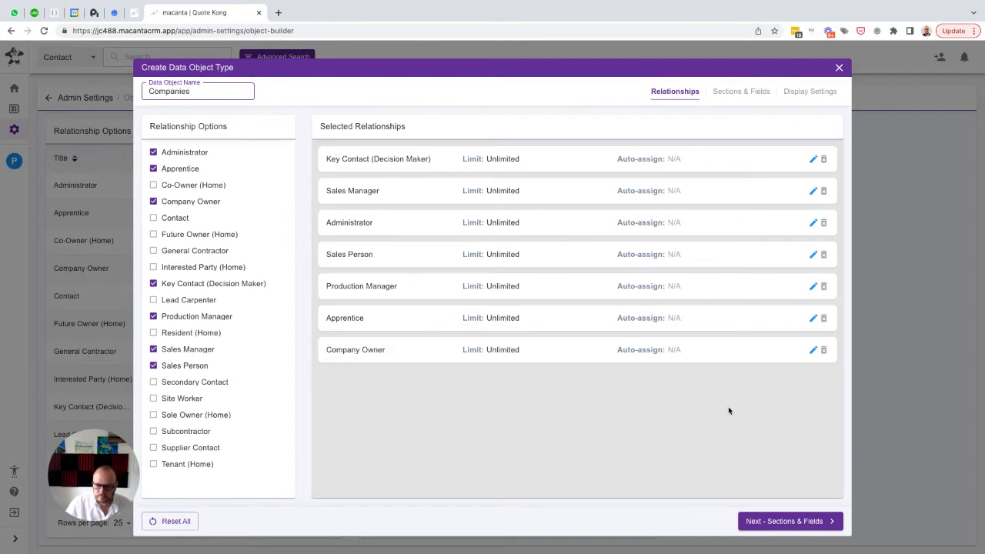
Proceed to the sections and fields of the Companies object and add a section named "General Info" in 1st position
click(798, 524)
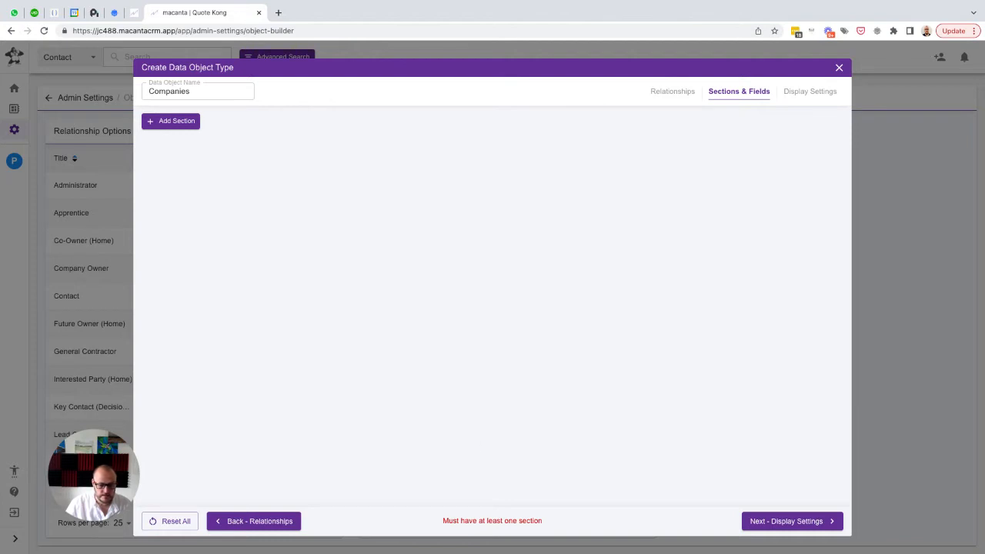
click(174, 123)
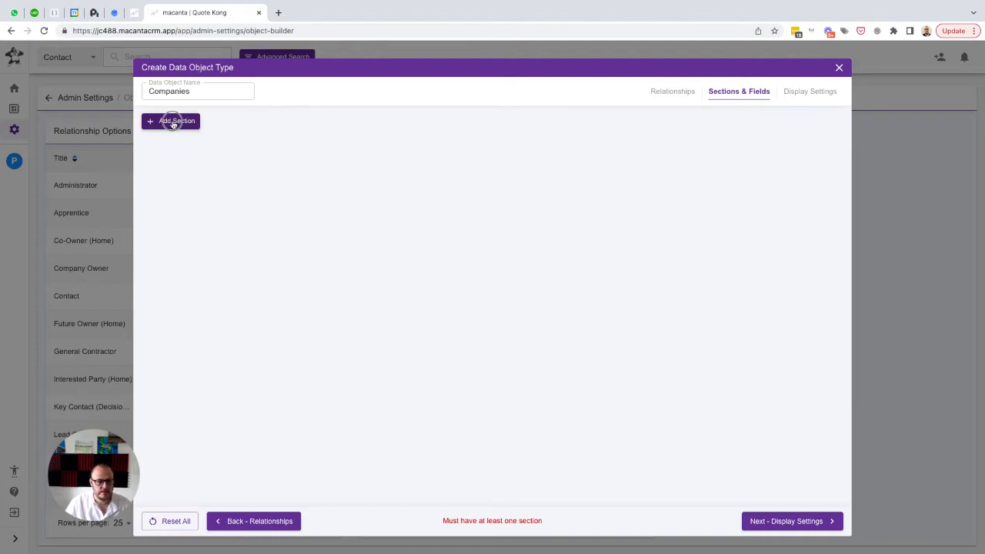
text(General Info)
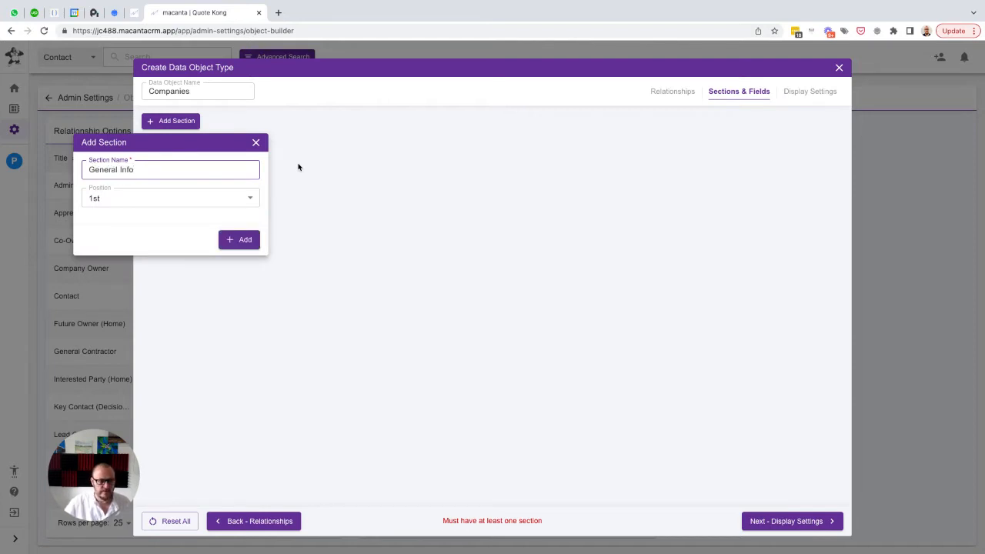
click(248, 239)
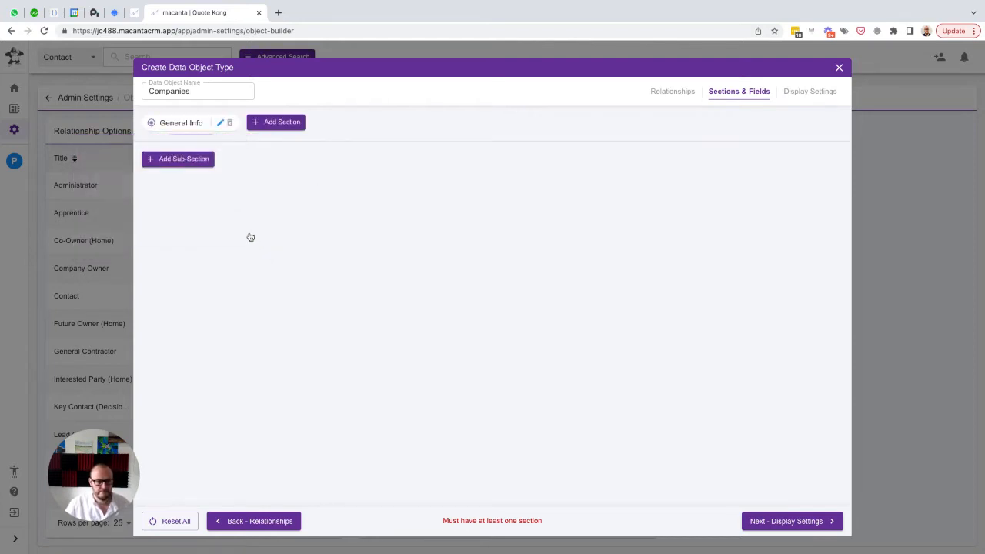
Add a sub-section named "Overview" in 1st position within the General Info section
click(187, 159)
text(Over)
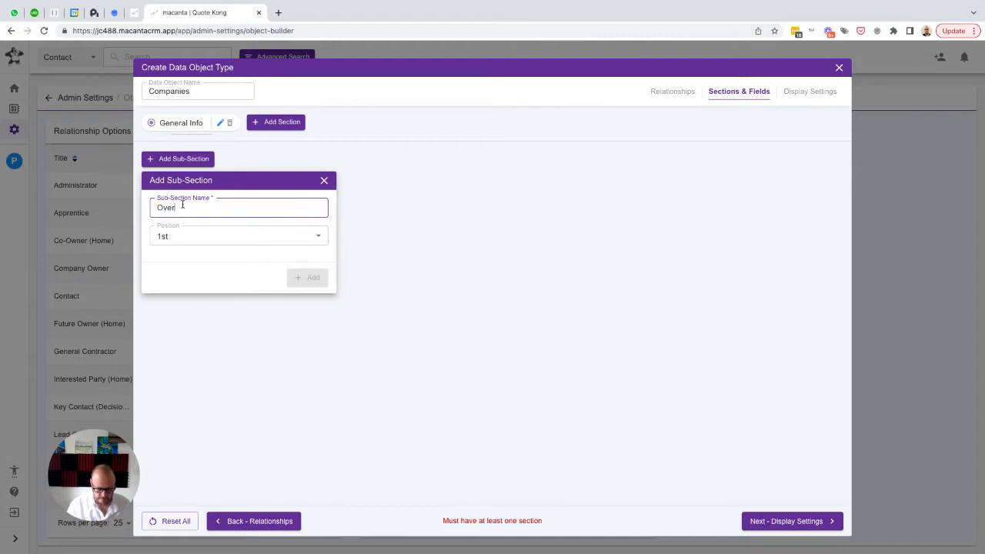
text(view)
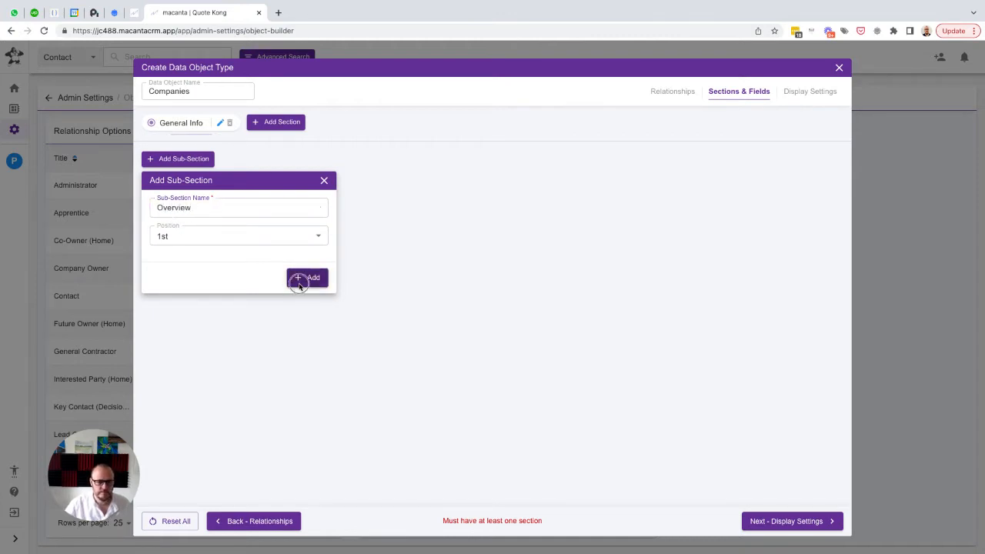
click(297, 279)
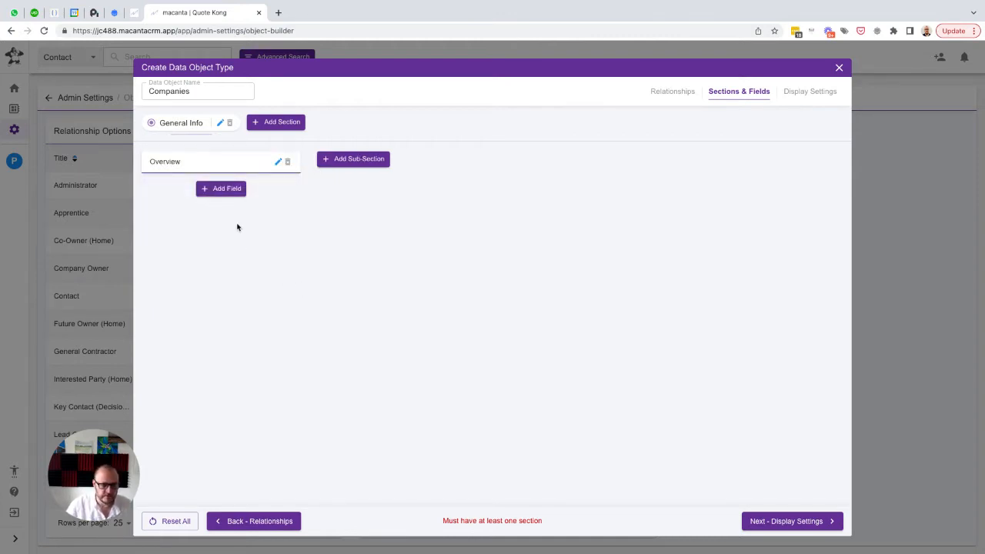
Add a Text field named "Company ID" to the Overview sub-section, with "Company ID" as its placeholder
click(220, 190)
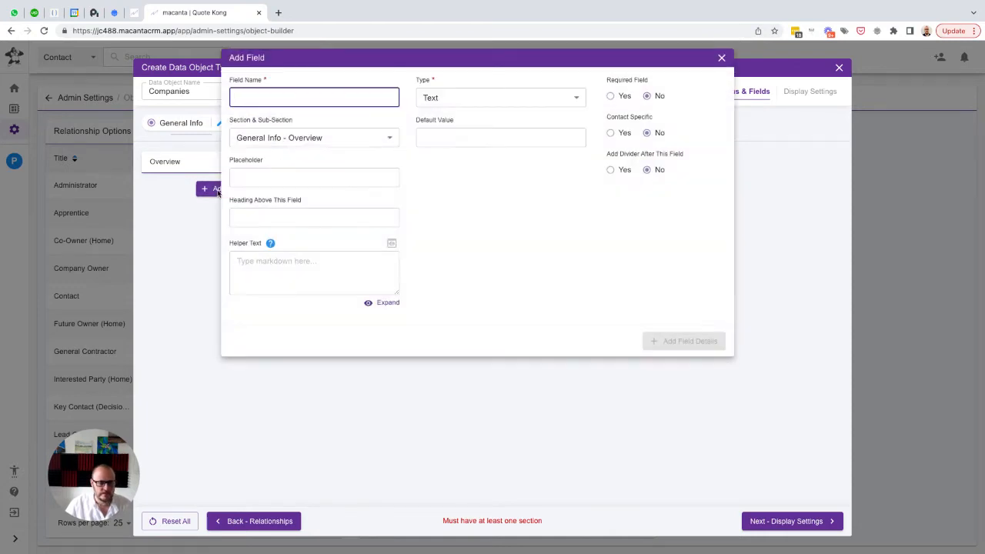
text(Compan)
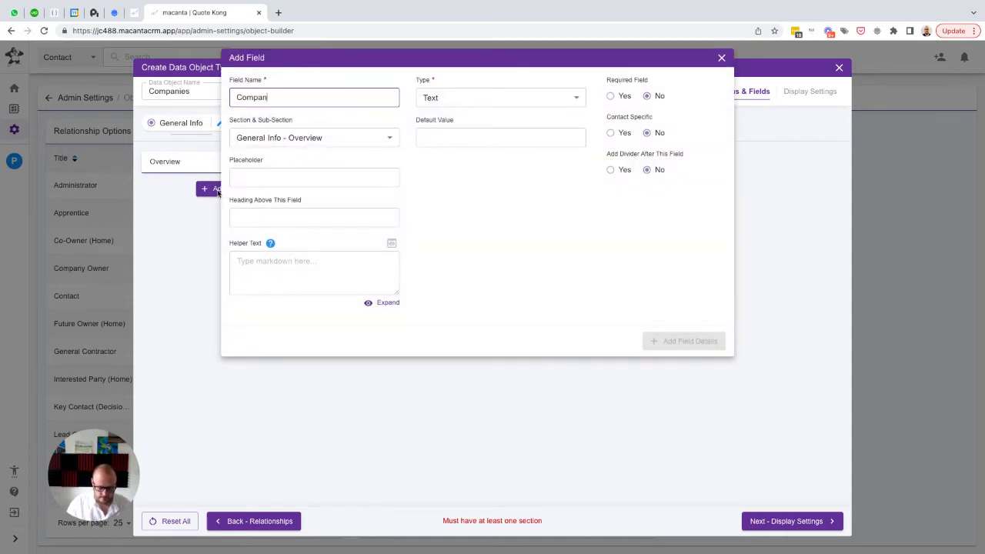
text(y ID)
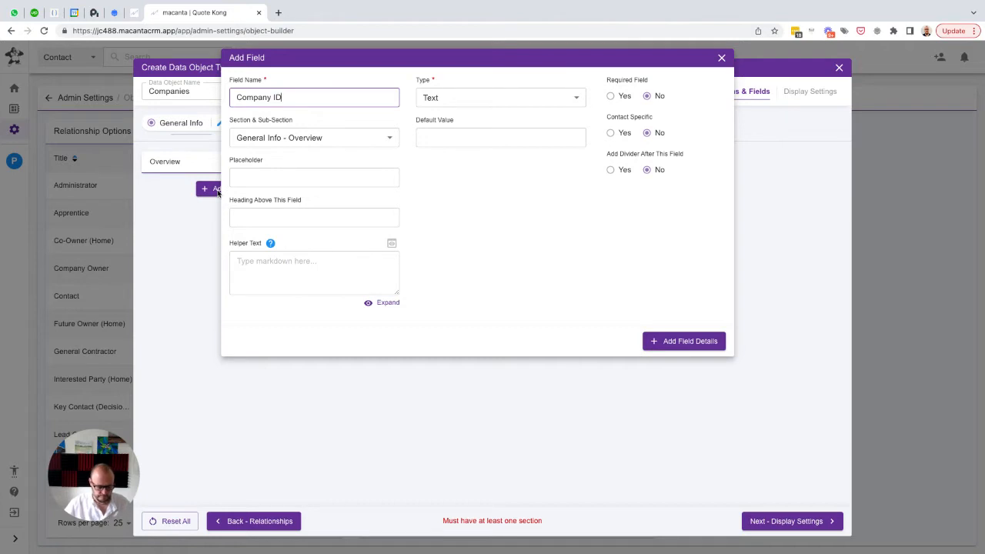
key(Tab)
text(Company ID)
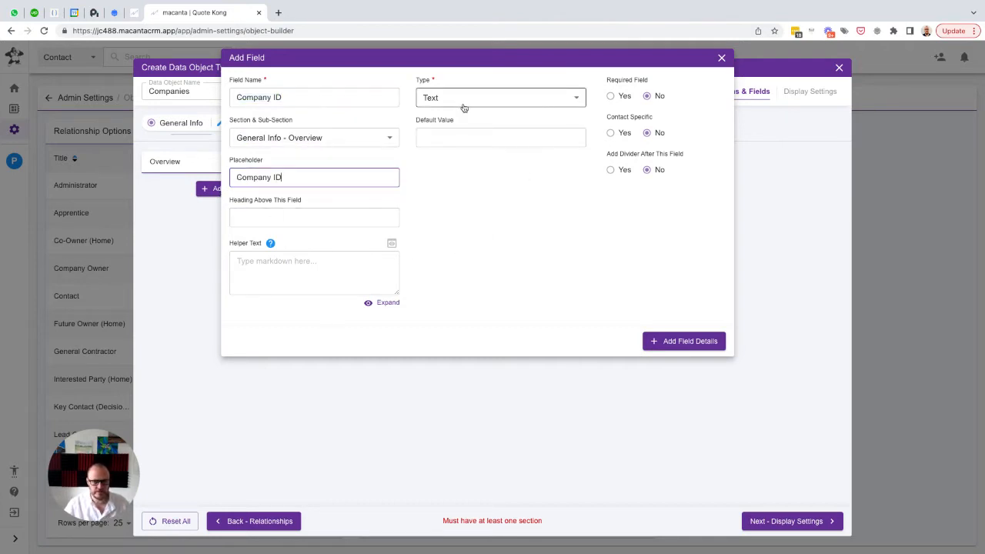
click(674, 342)
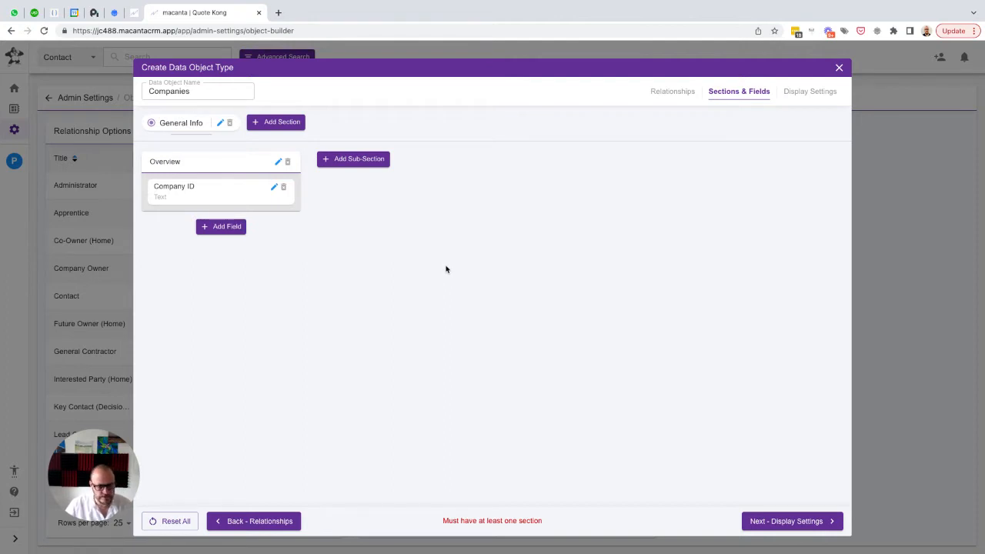
Add a Text field named "Company Name" to the Overview sub-section, with "Company Name" as its placeholder
click(222, 229)
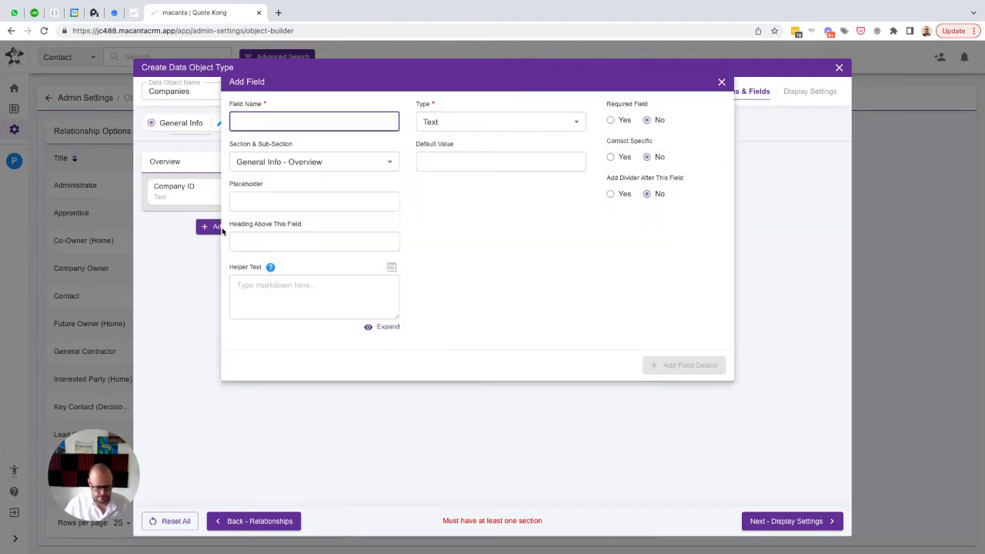
text(Company N)
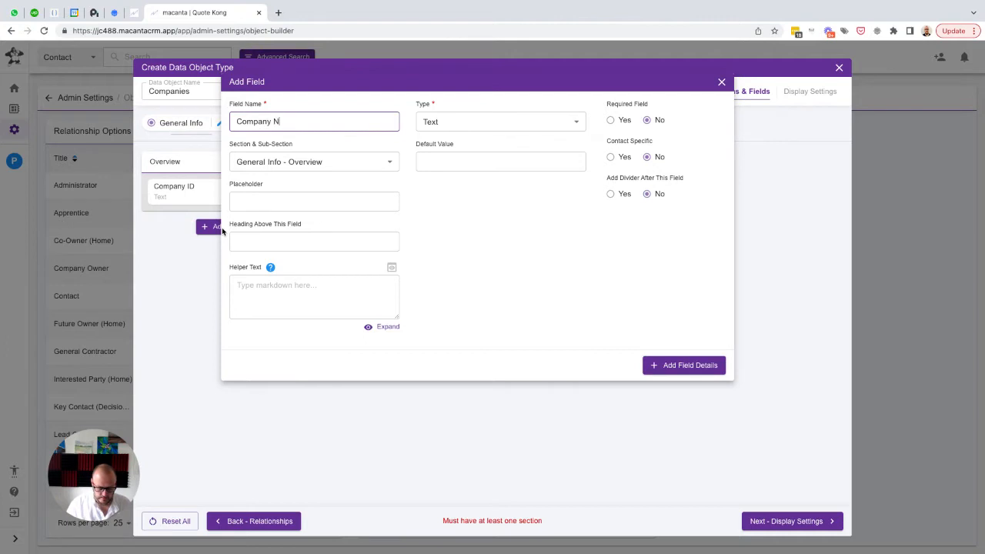
text(ame)
key(ctrl+a)
key(ctrl+c)
key(Tab)
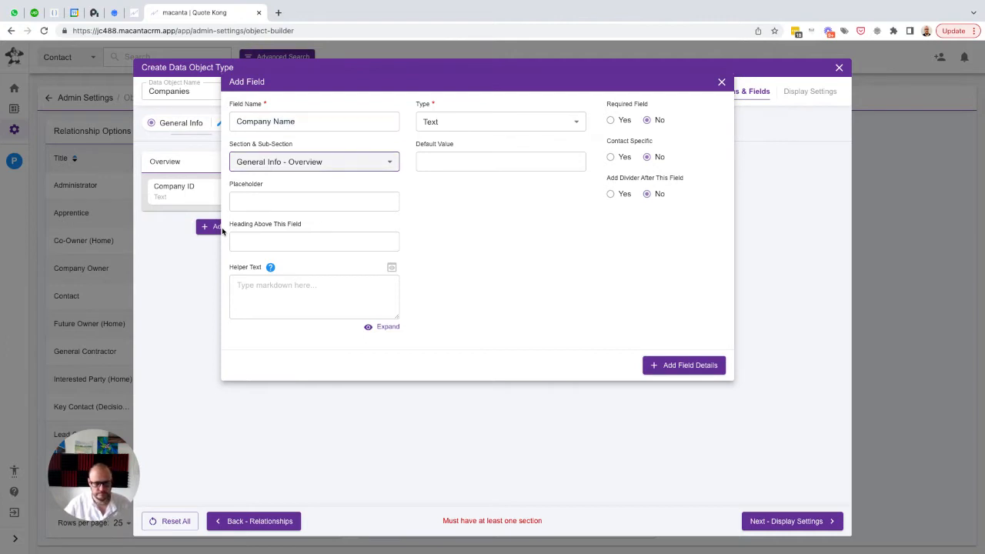
key(Tab)
key(ctrl+v)
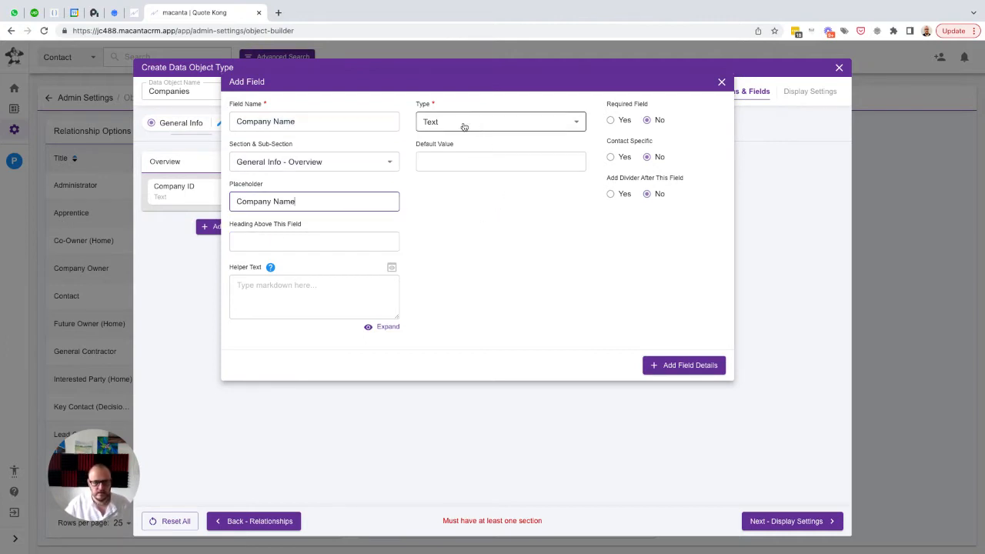
click(677, 366)
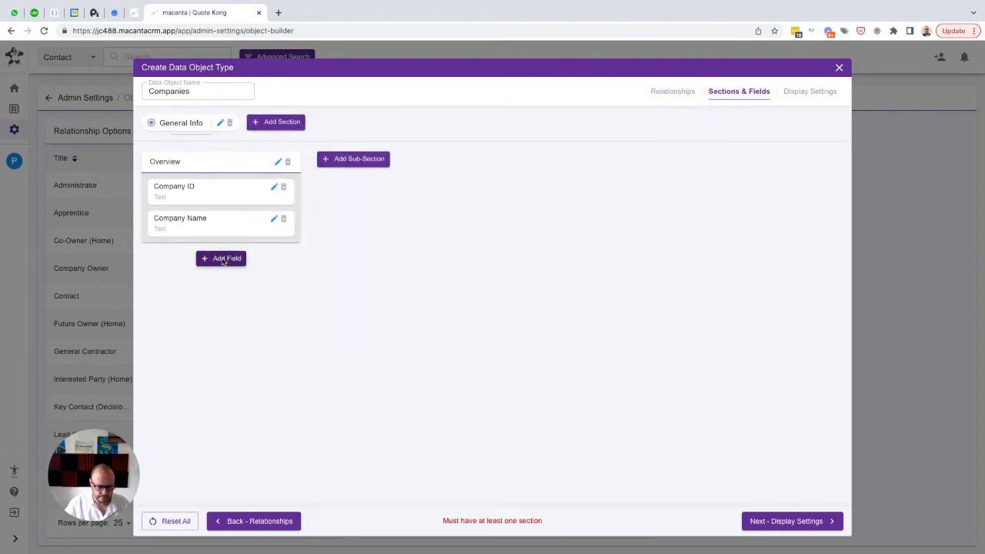
Start a new field in the Overview sub-section with "Work Areas" as both its name and placeholder
click(222, 259)
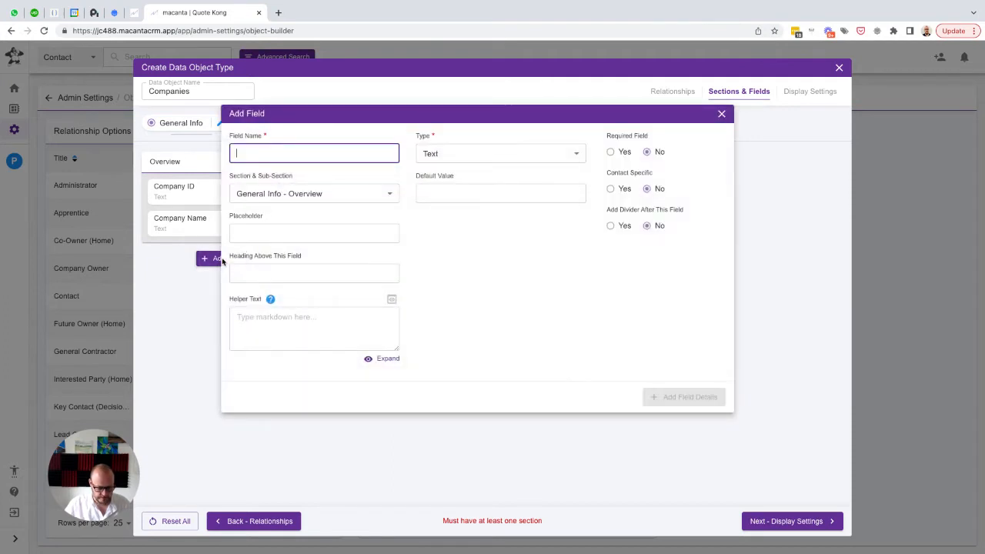
text(Work Area)
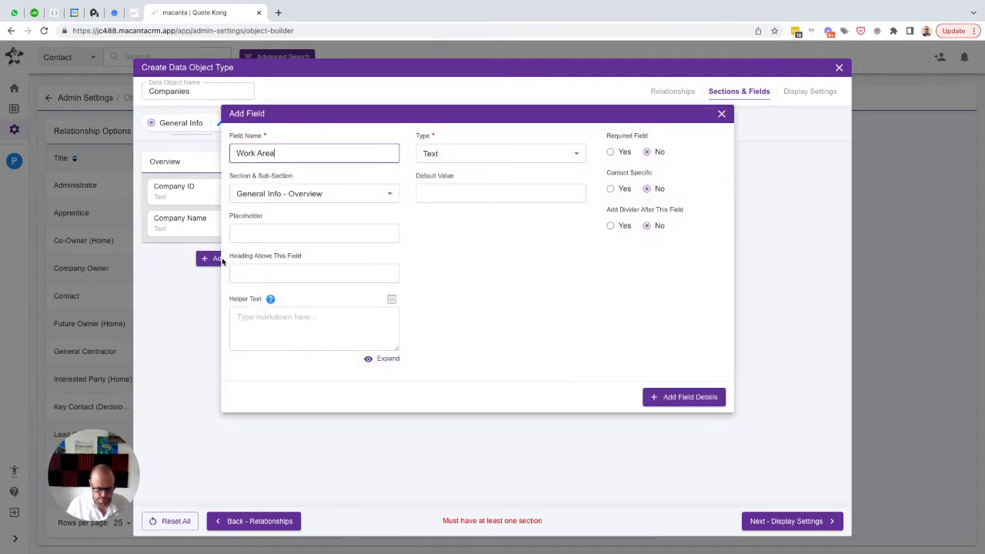
text(s)
key(ctrl+a)
key(ctrl+c)
key(Tab)
key(Tab)
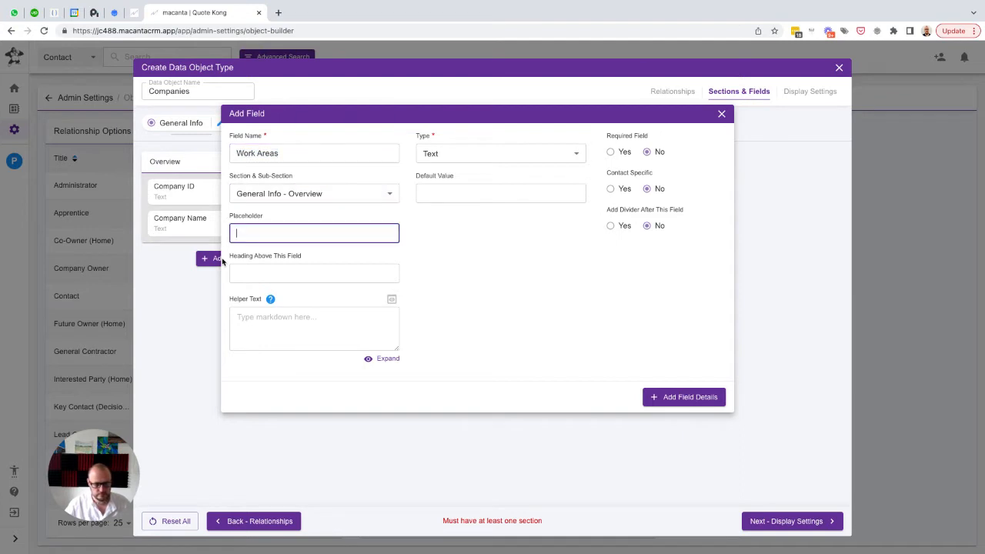
key(ctrl+v)
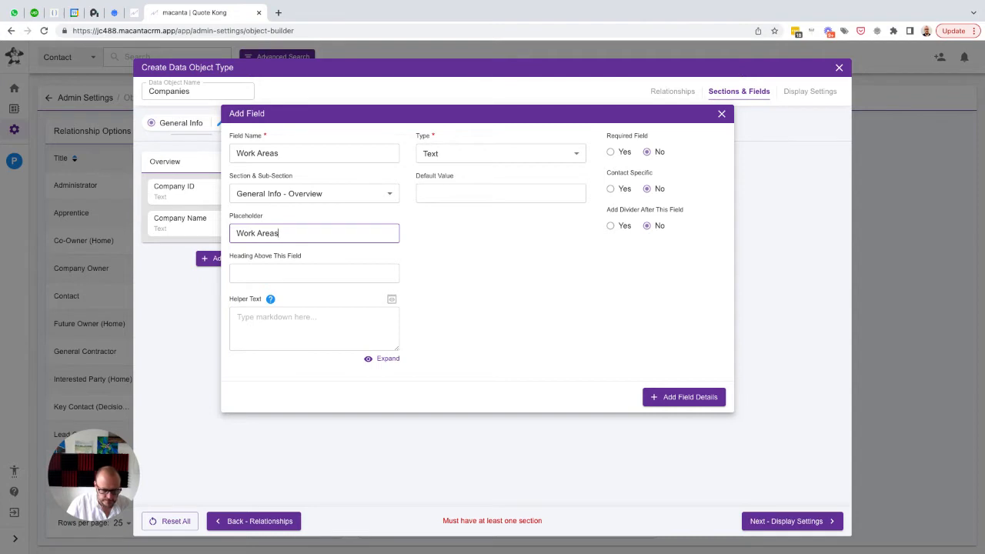
Make the new Overview field a Select type and add the choices "Supplier" and "Subcontractor"
key(super+Tab)
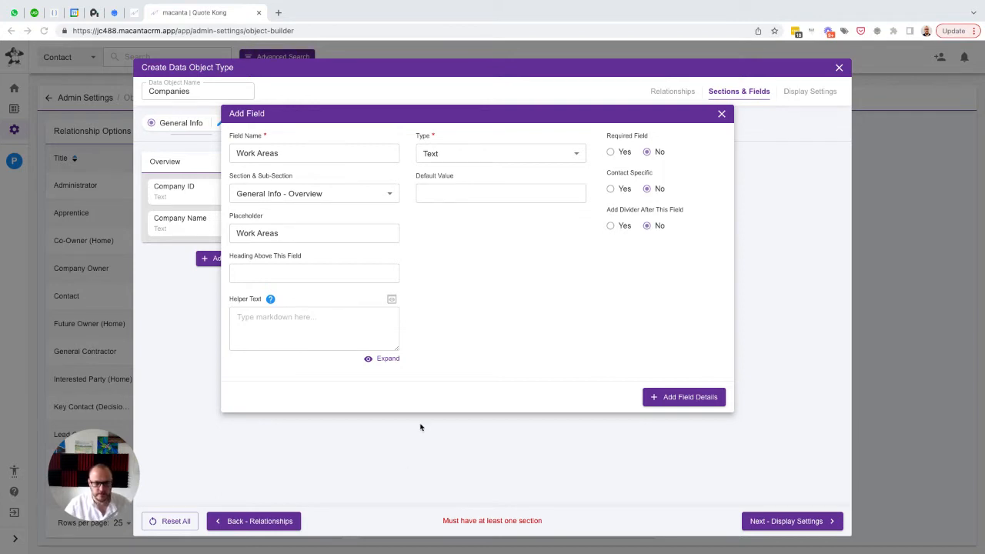
click(488, 159)
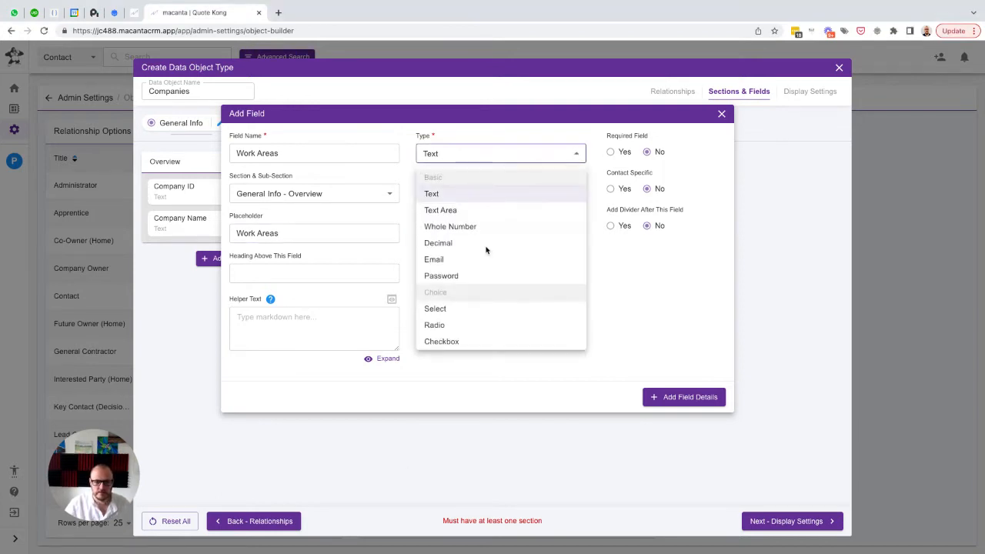
click(448, 311)
click(476, 192)
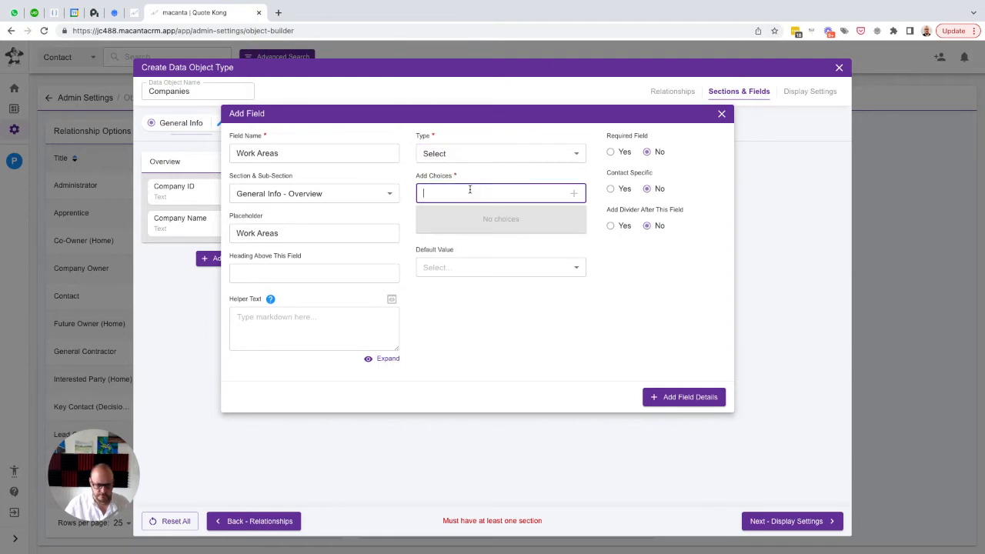
text(Supplier)
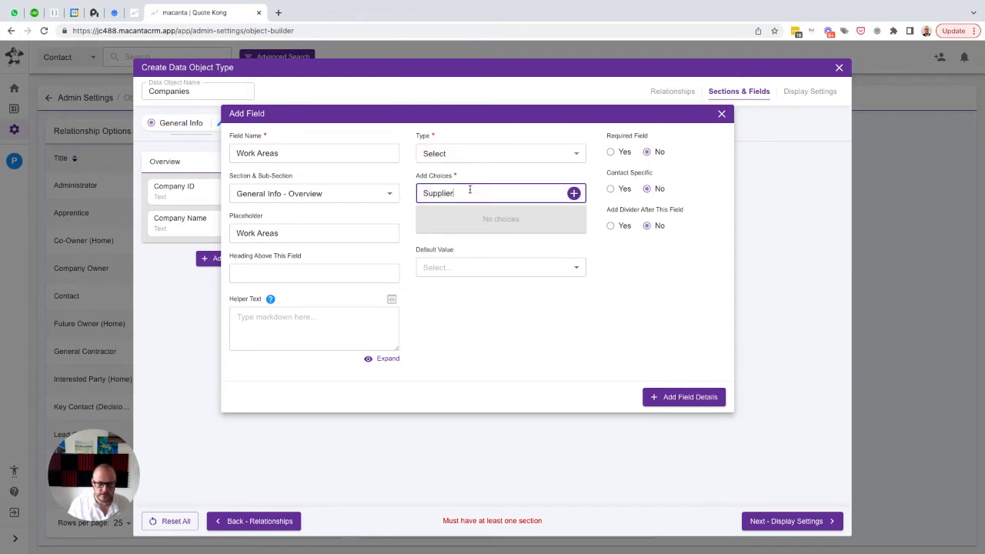
key(Return)
text(Subcontractor)
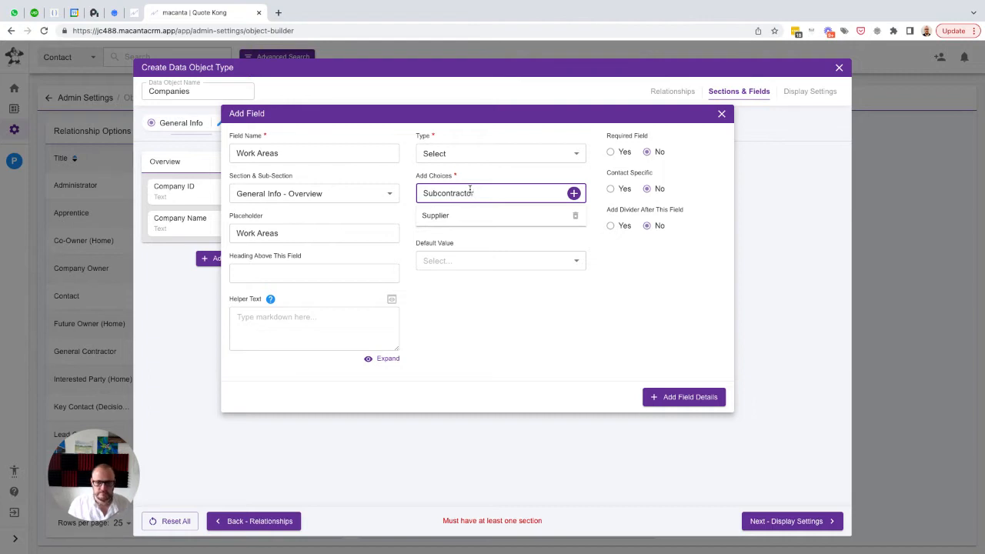
key(Return)
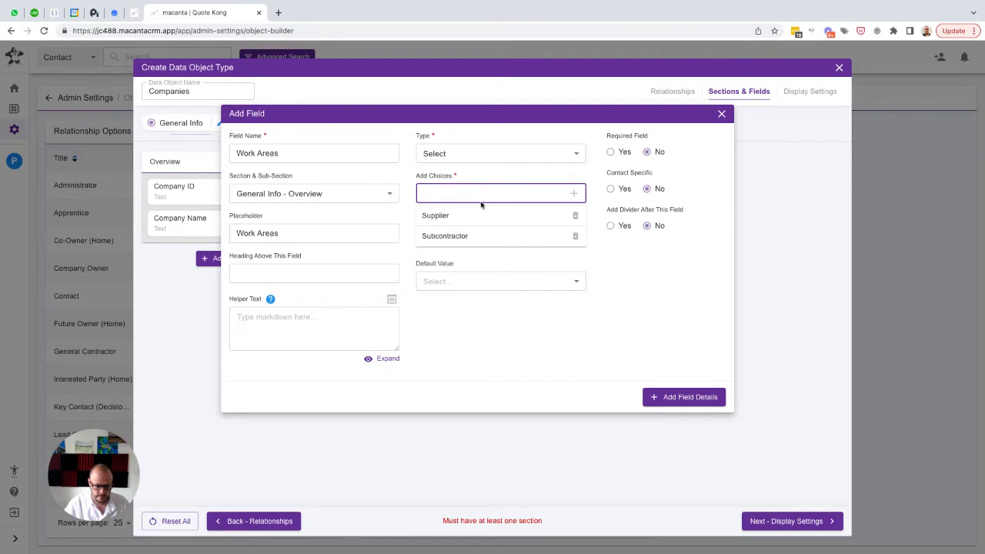
Change the new field's name and placeholder to "Company Type"
drag(363, 153, 233, 156)
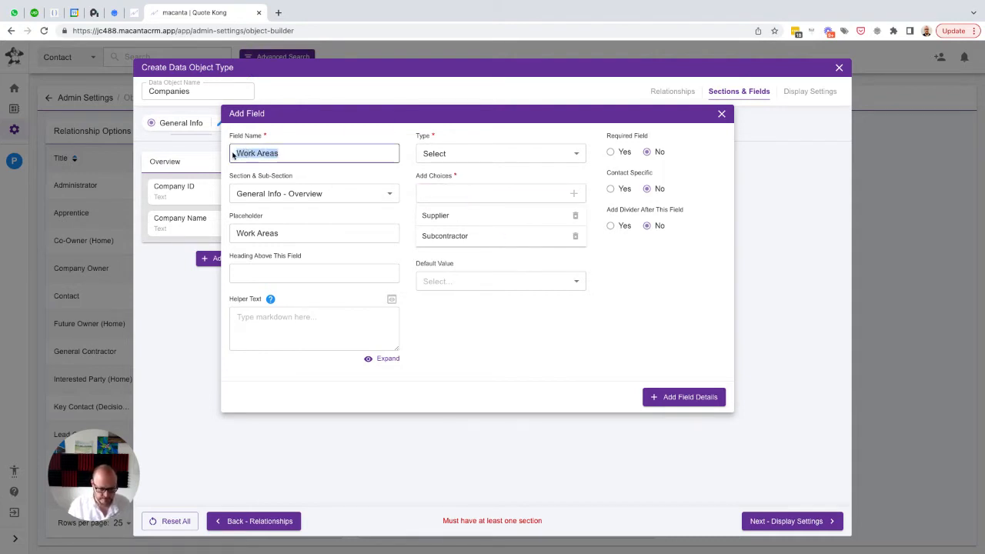
text(Compan)
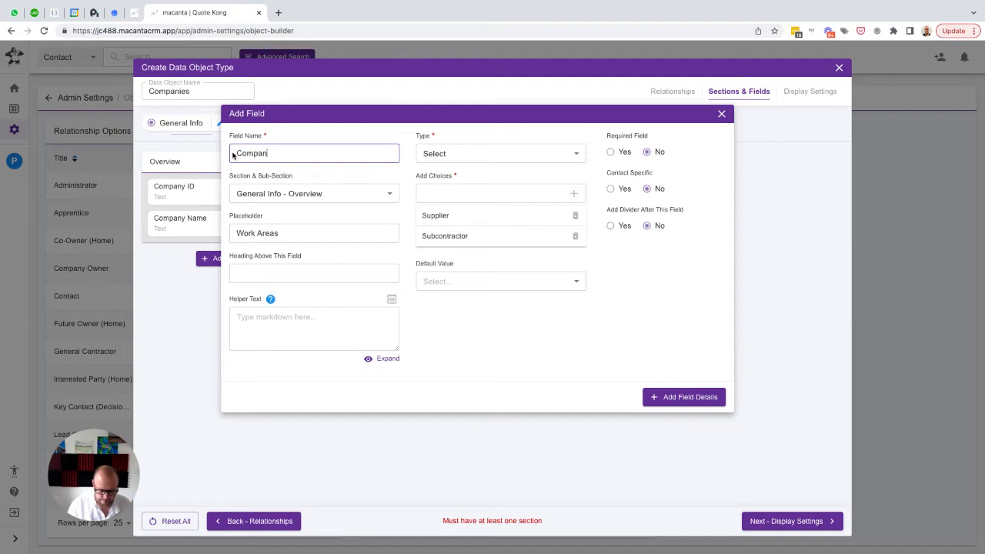
text(y Type)
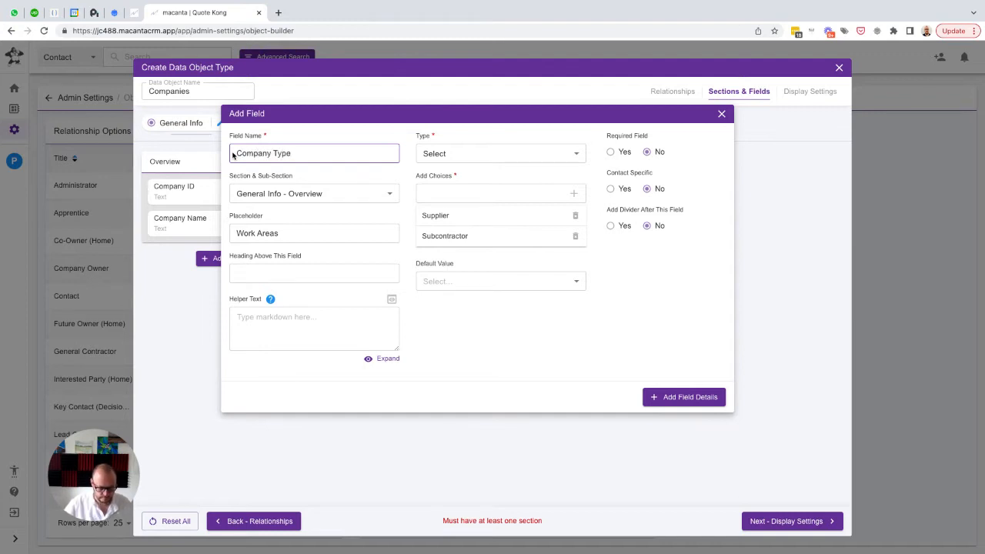
key(ctrl+a)
key(ctrl+c)
key(Tab)
key(Tab)
key(ctrl+v)
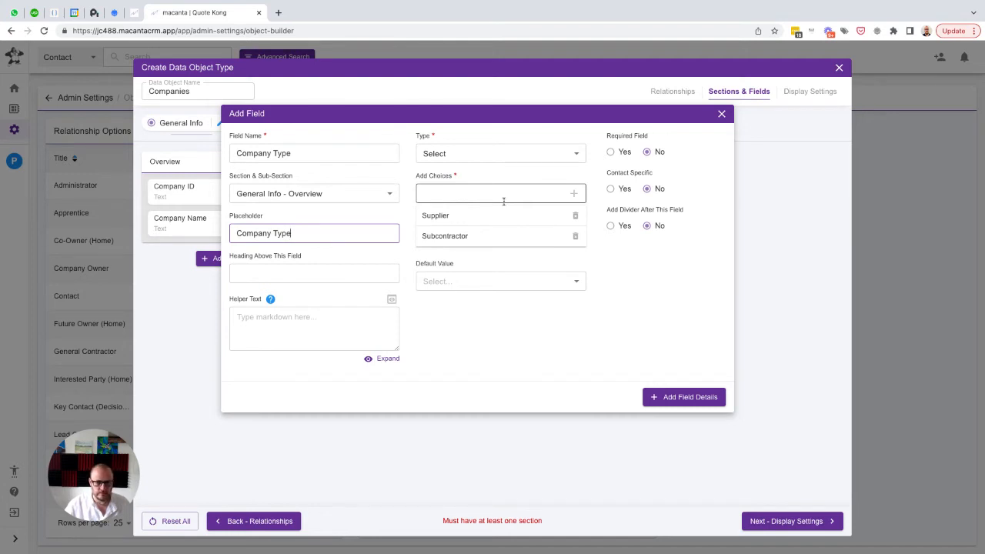
Add the choice "Property Owner" to the Company Type field and add the field to the Overview sub-section
click(465, 197)
text(Pro)
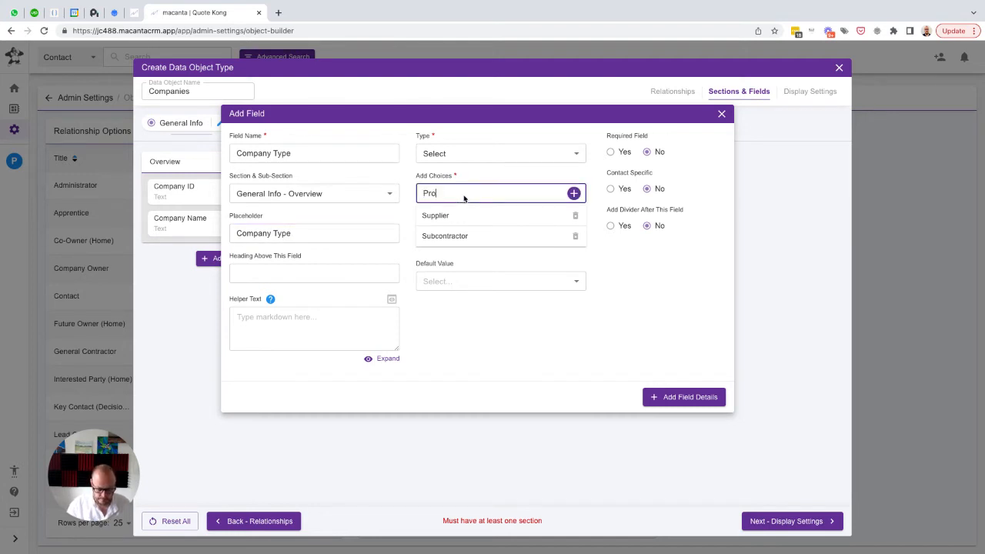
text(perty Owner)
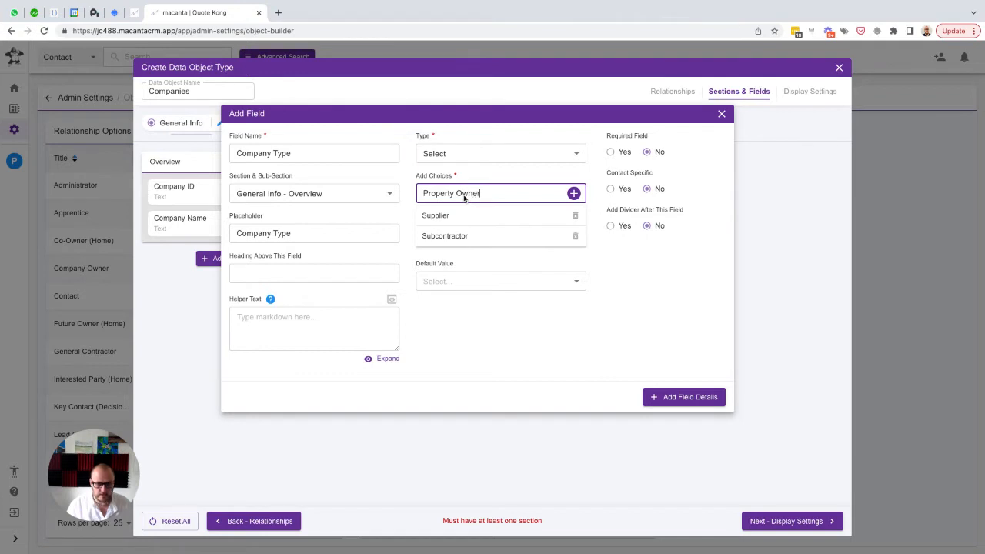
key(Return)
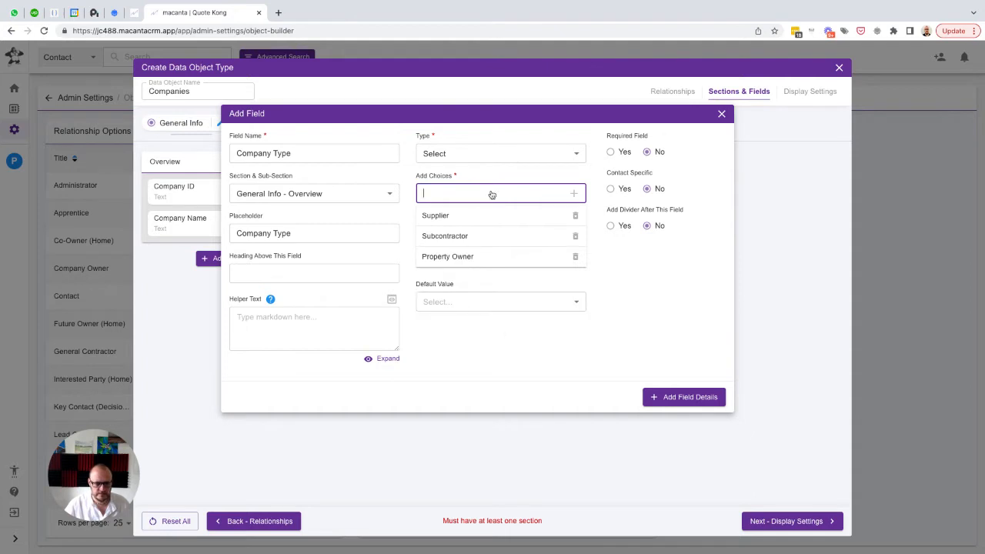
click(672, 399)
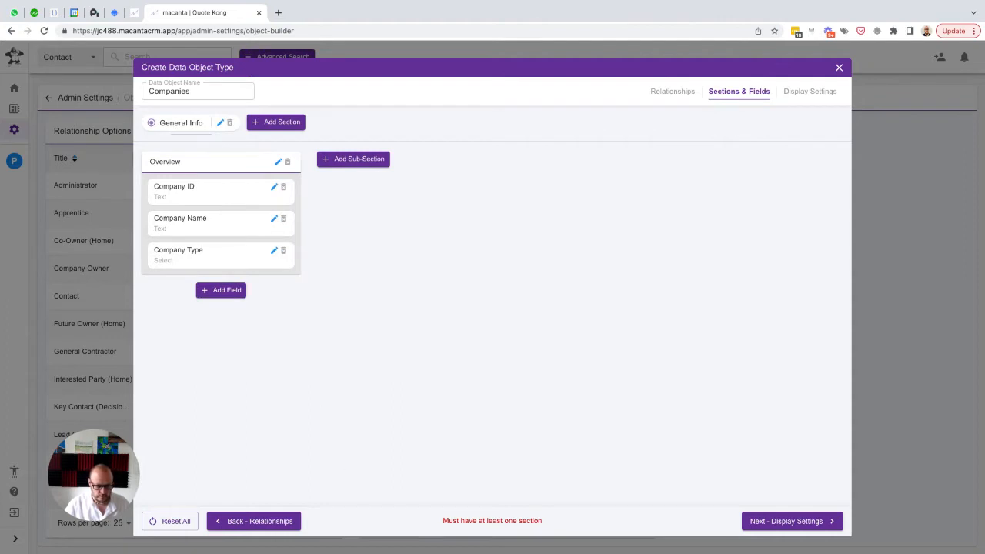
Start another field in the Overview sub-section, using "Work Areas" for its name and placeholder
click(221, 291)
text(W)
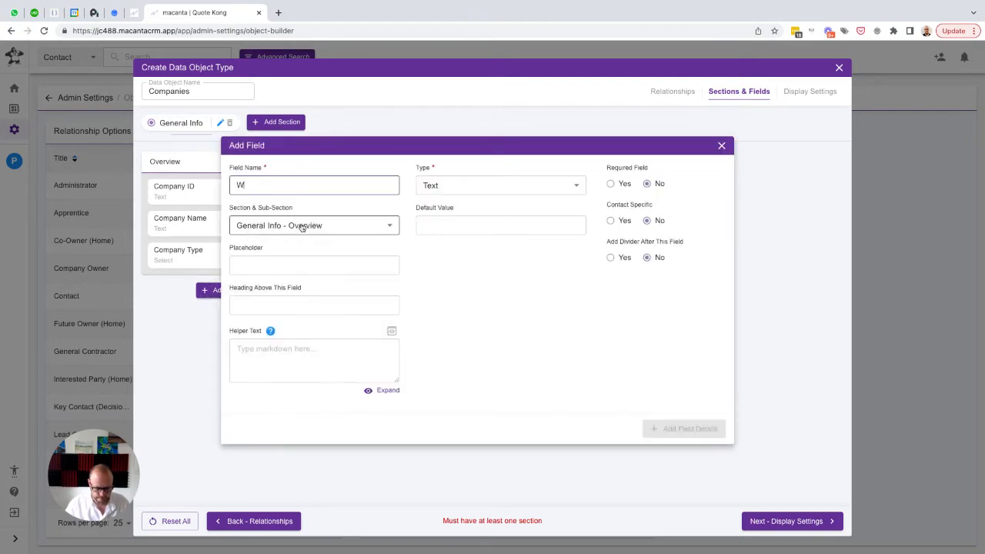
text(ork Areas)
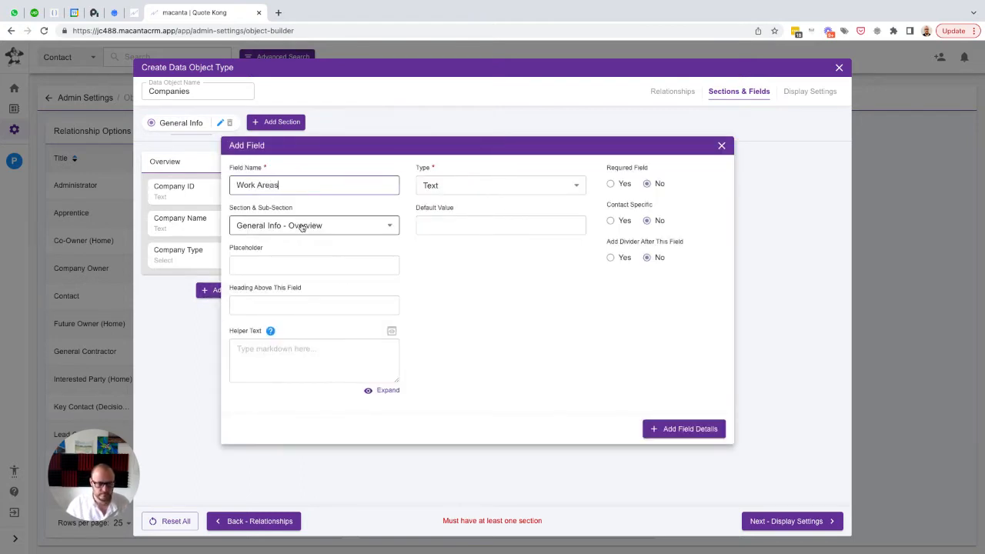
key(ctrl+a)
key(ctrl+c)
key(Tab)
key(Tab)
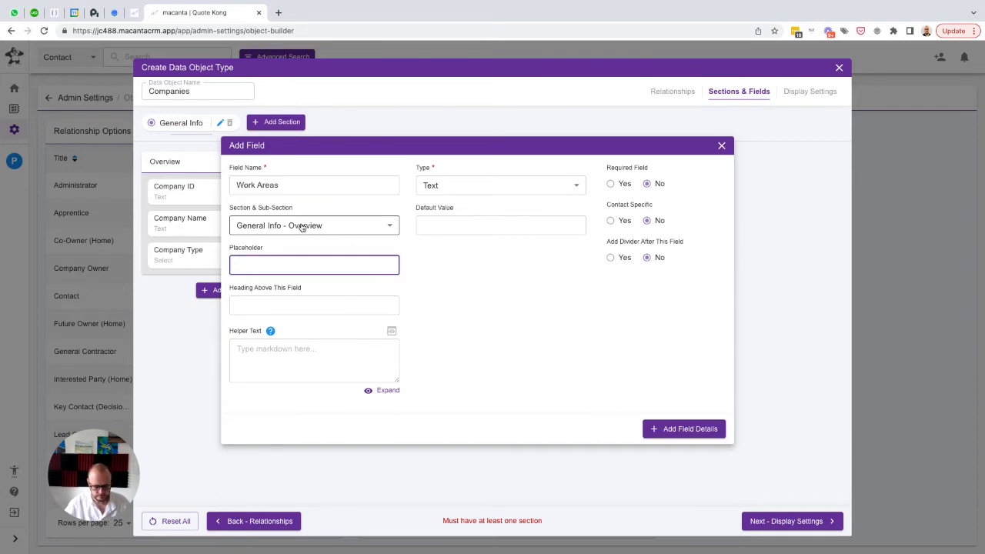
key(ctrl+v)
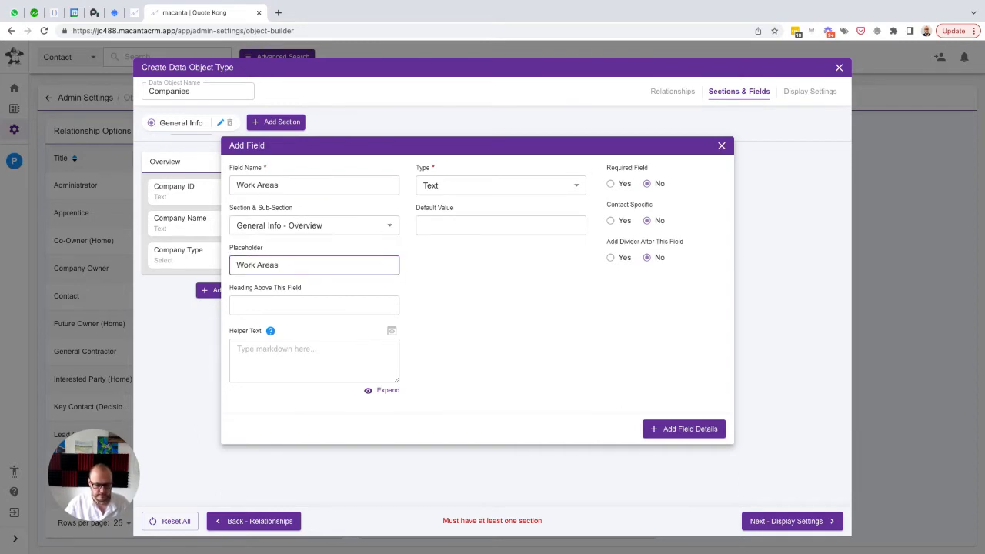
Set the Work Areas field's type to Select and add the choice "Administrative"
click(481, 184)
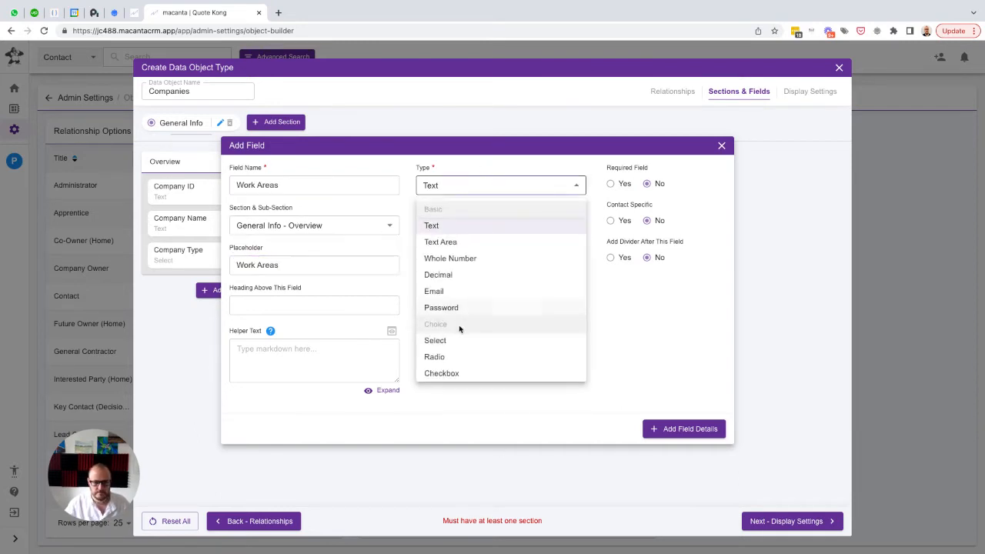
click(446, 340)
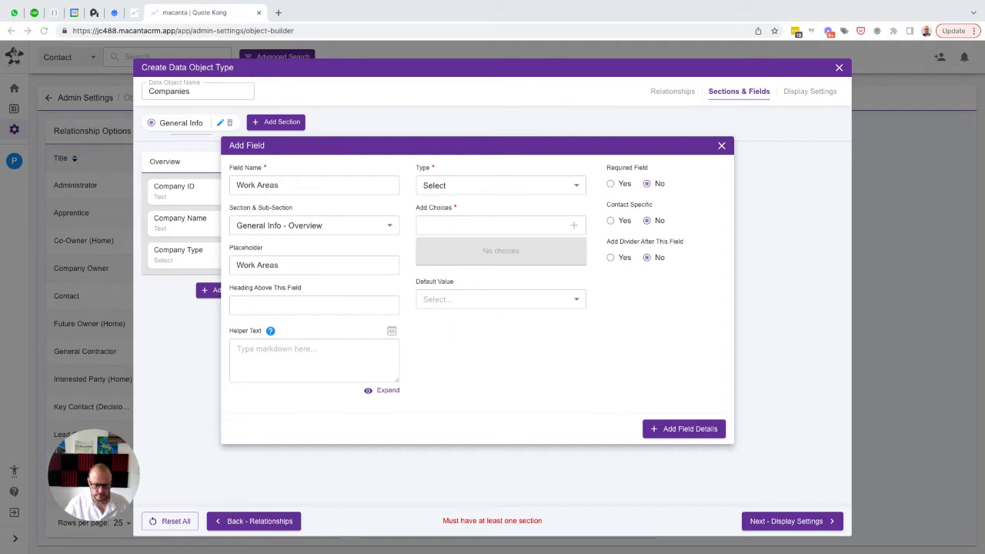
click(437, 226)
text(Adm)
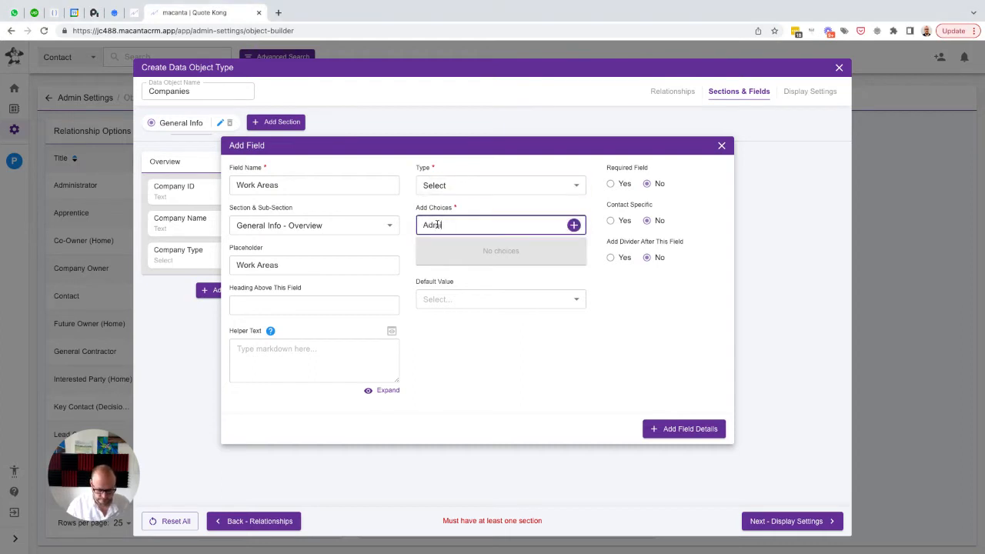
text(inistrative)
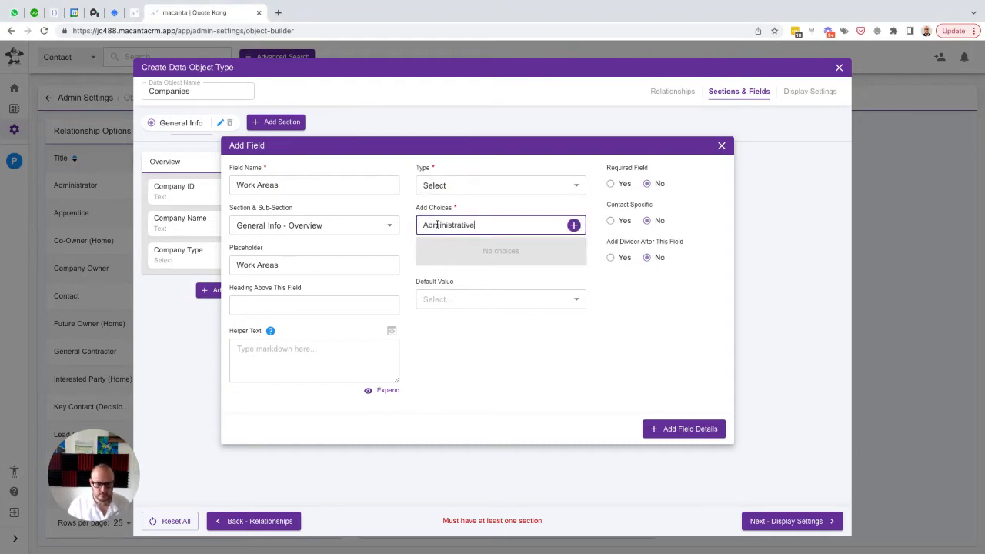
key(Return)
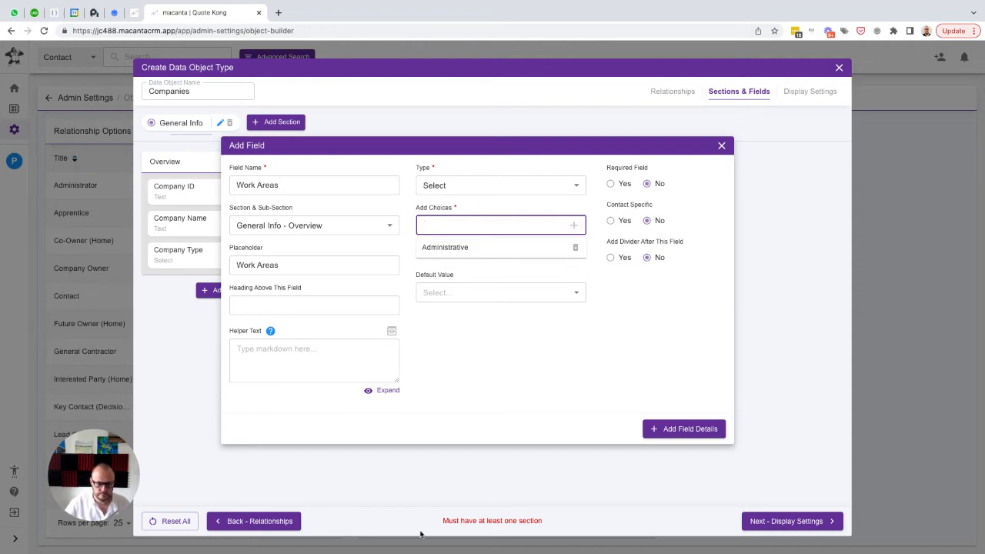
Add the choices "Setup - Interior" and "Setup - Exterior" to the Work Areas field
key(super+Tab)
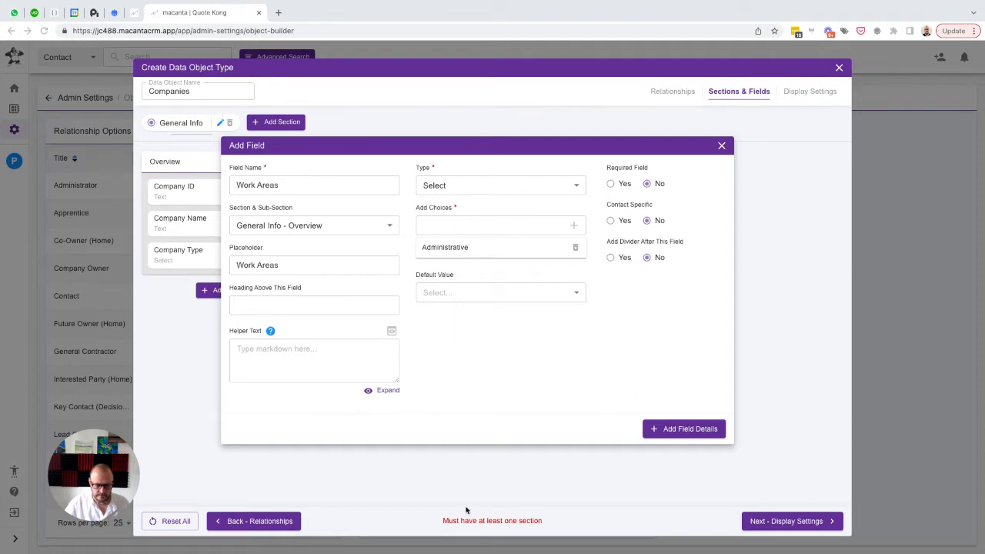
click(459, 227)
click(440, 226)
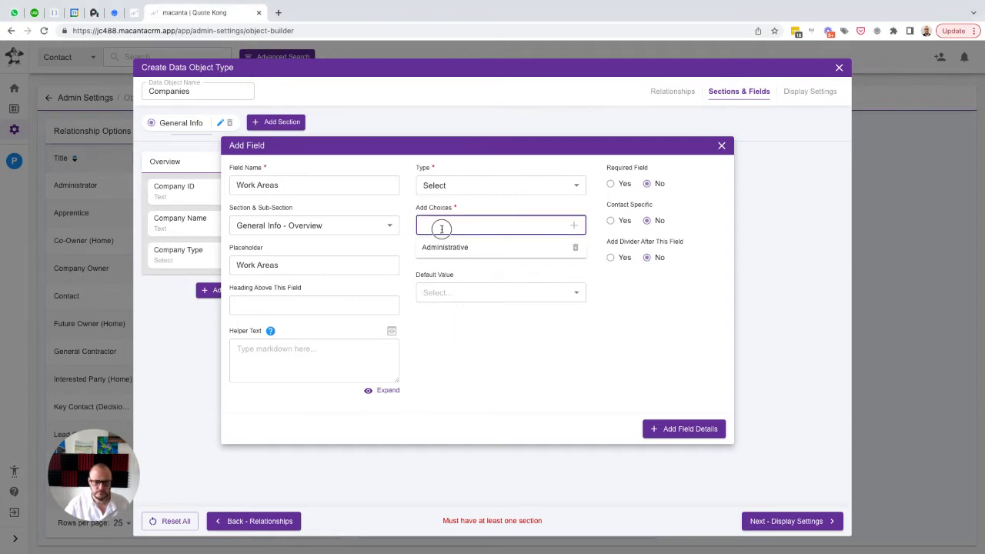
text(Setup)
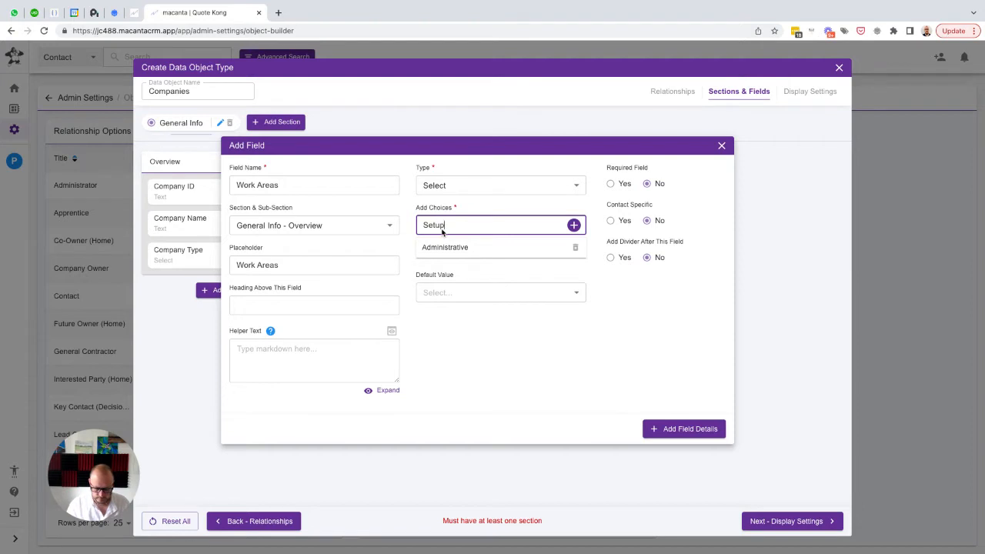
text( - Interior)
key(Return)
text(Set)
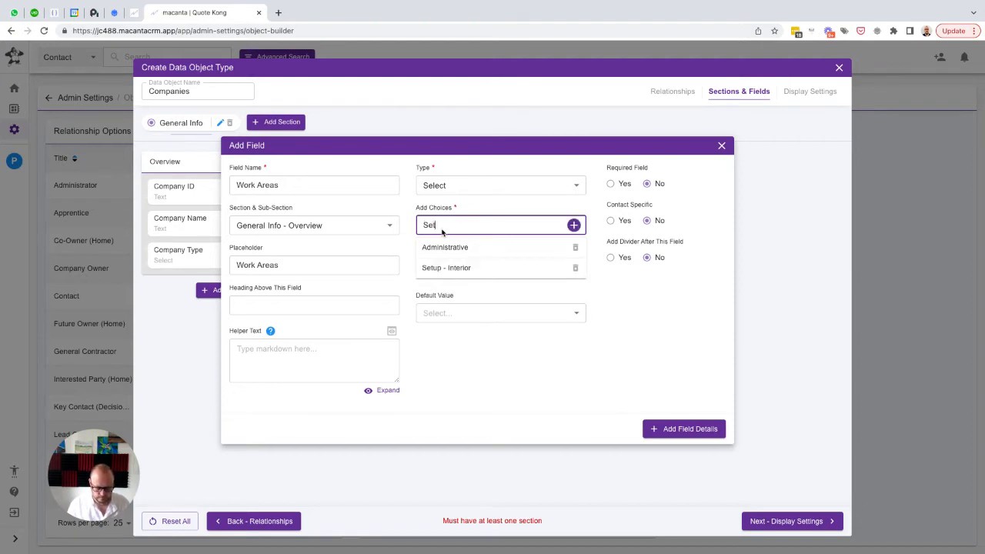
text(up - Exterior)
key(Return)
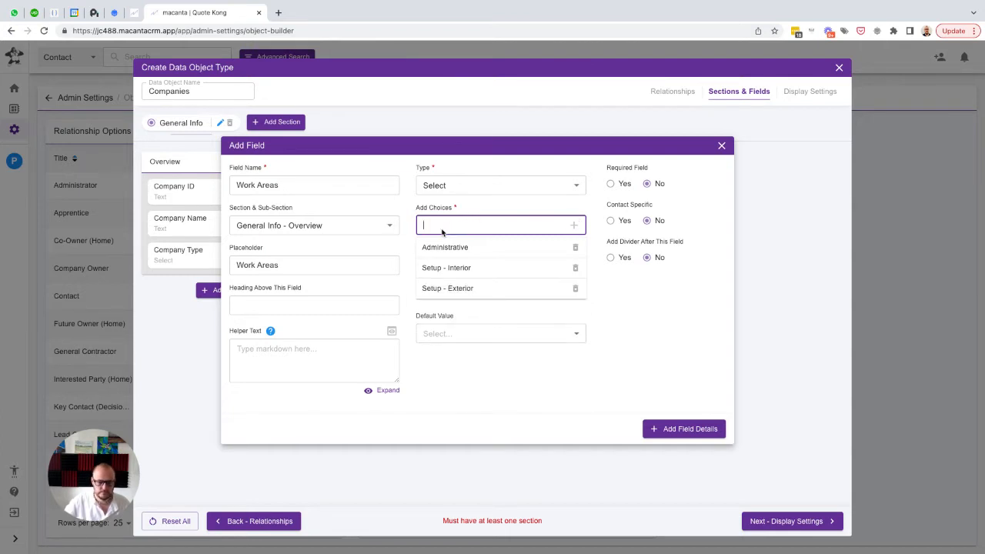
Add the choices "Tear Out - Interior" and "Tear Out - Exterior" to the Work Areas field
key(super+Tab)
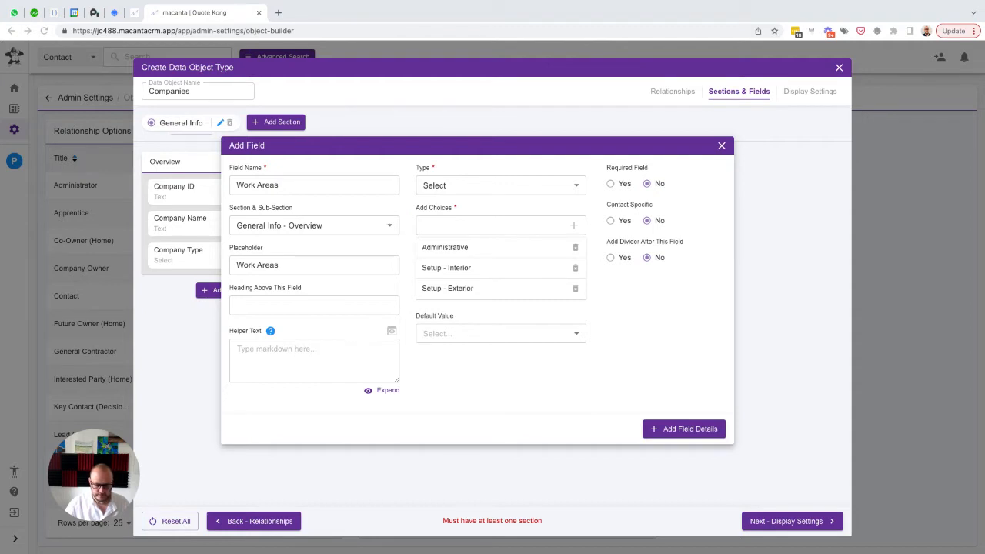
click(459, 223)
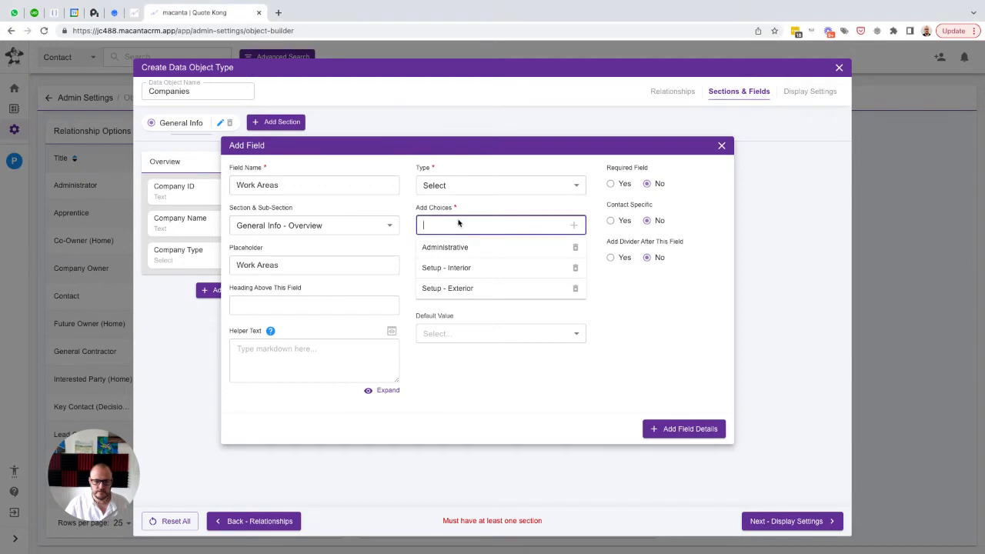
text(Tear O)
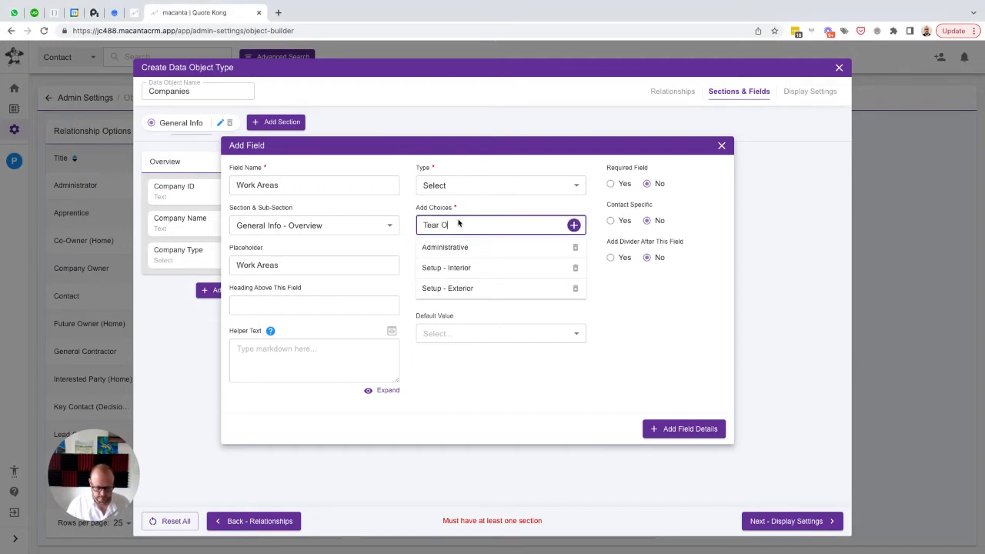
text(ut Interior)
key(Return)
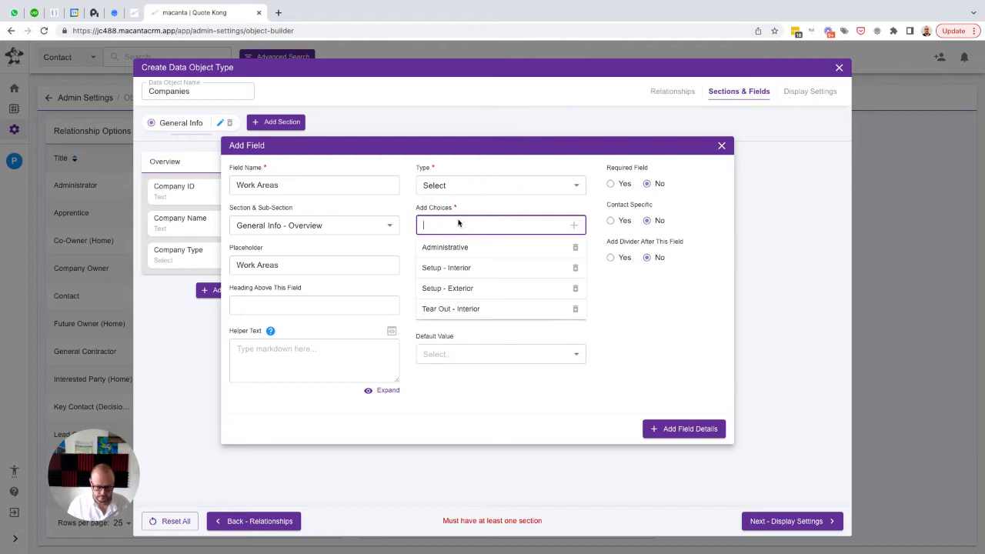
text(Tear Out)
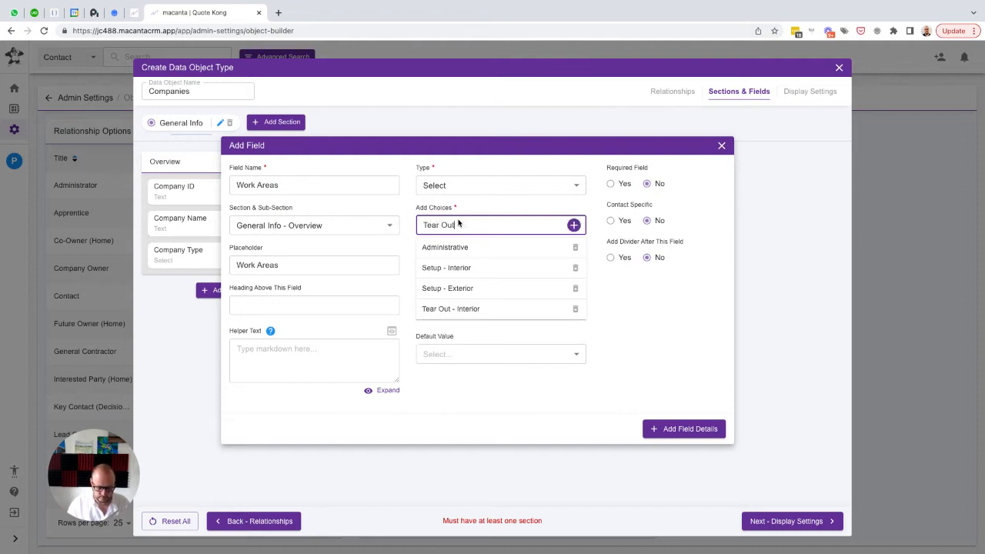
text( - Exterior)
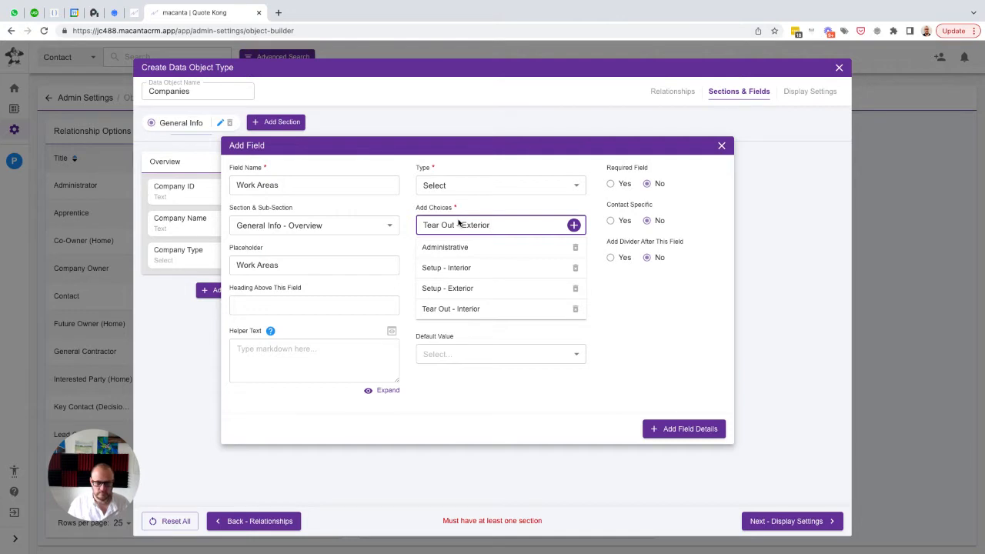
key(Return)
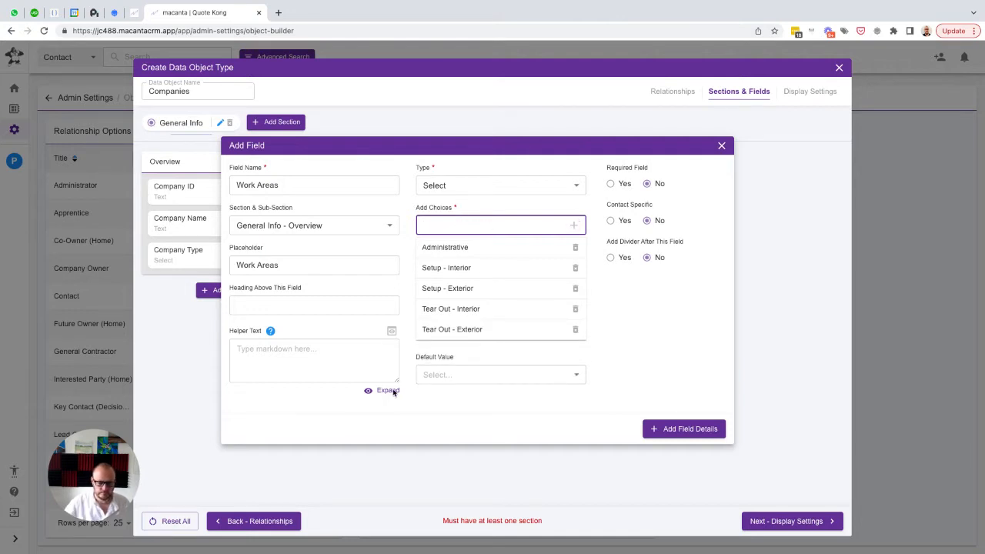
Add the choice "Excavation and Backfill" to the Work Areas field
key(super+Tab)
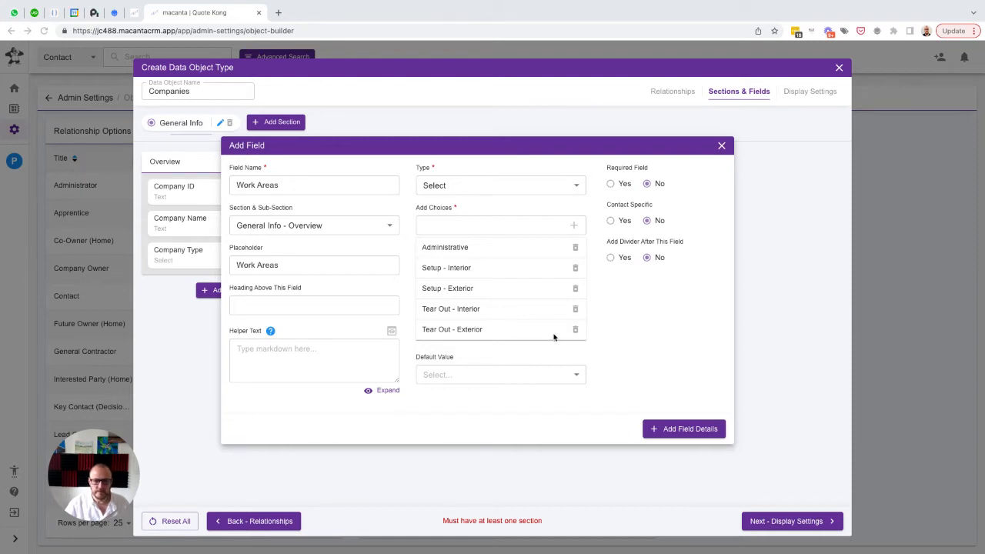
click(468, 227)
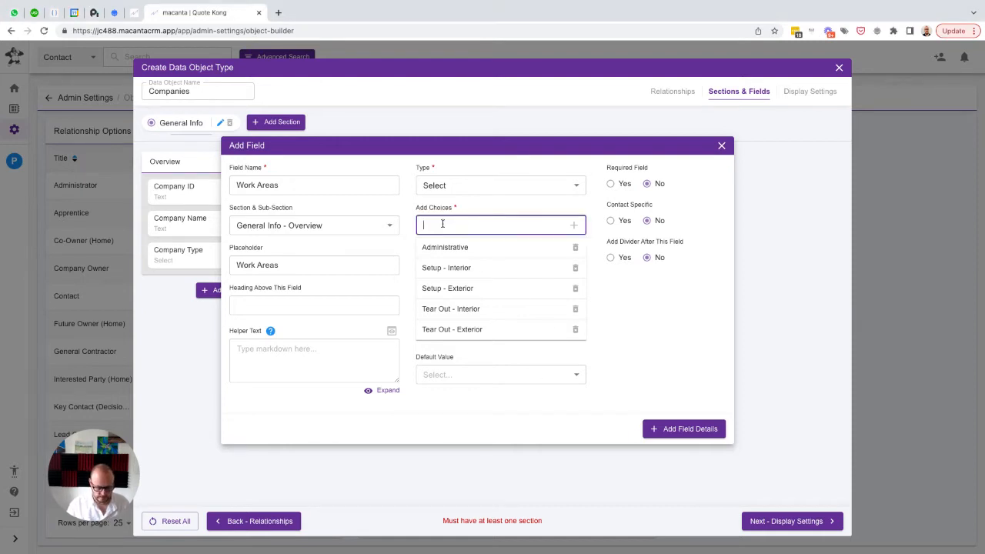
text(Exca)
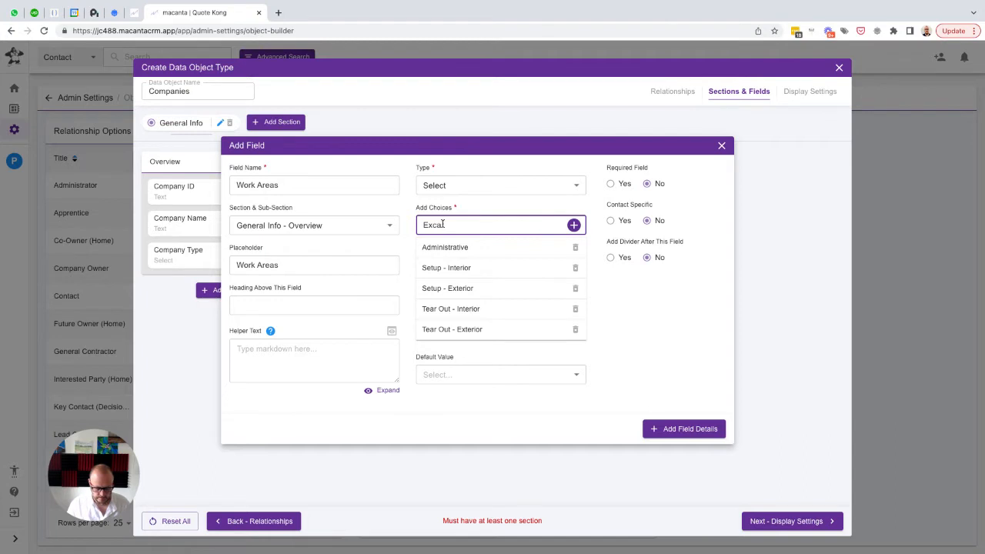
text(vation and B)
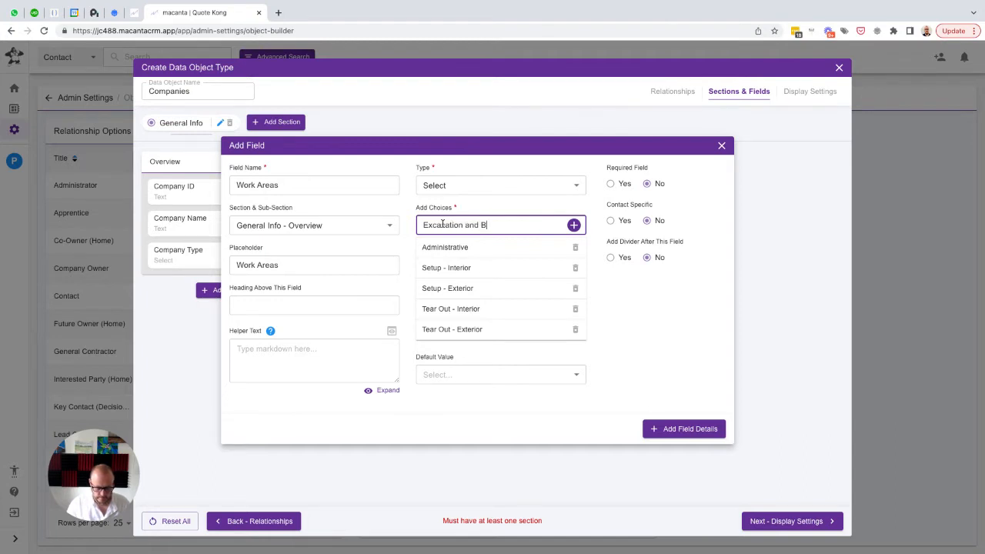
text(ackfill)
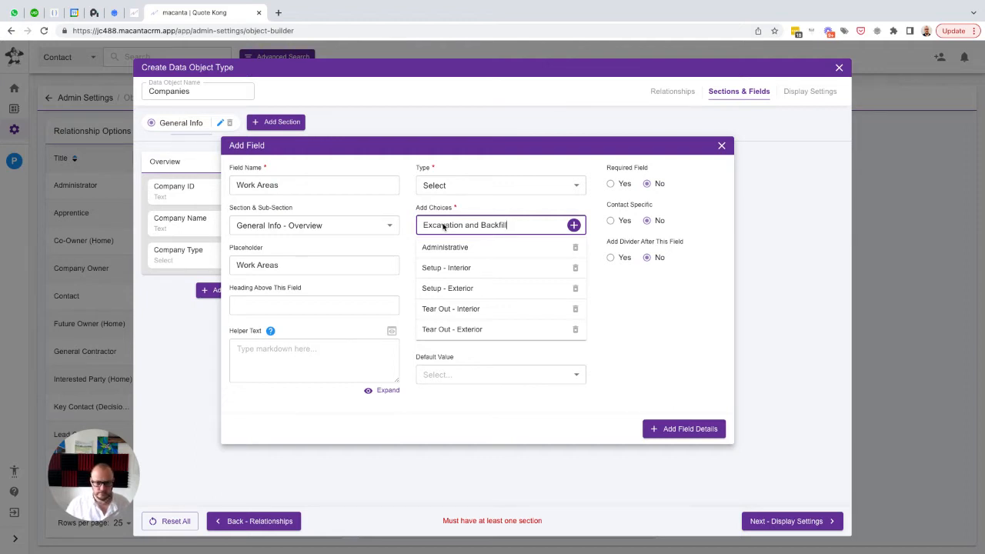
key(Return)
Add the choice "Concrete and Masonry" to the Work Areas field
text(Concreate)
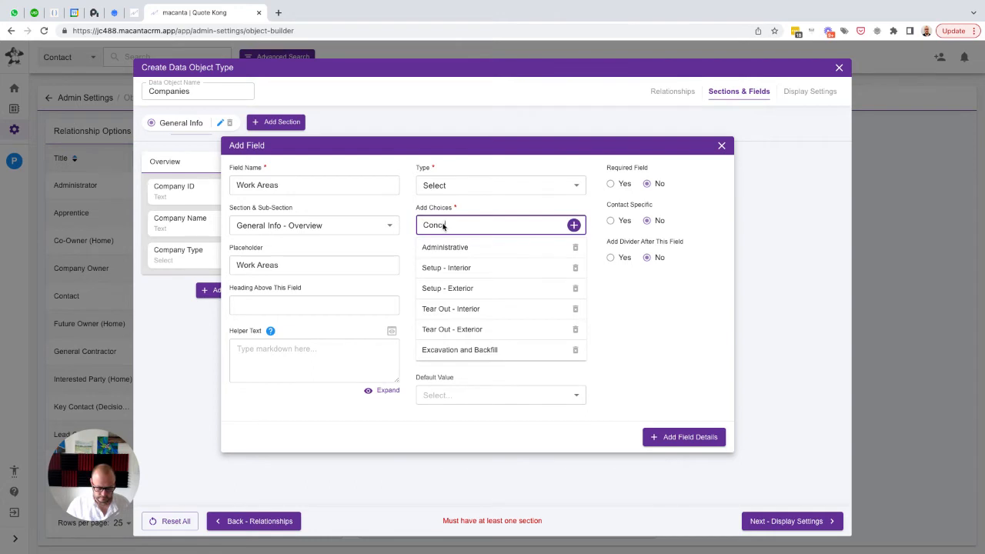
key(BackSpace)
key(BackSpace)
key(BackSpace)
key(BackSpace)
key(BackSpace)
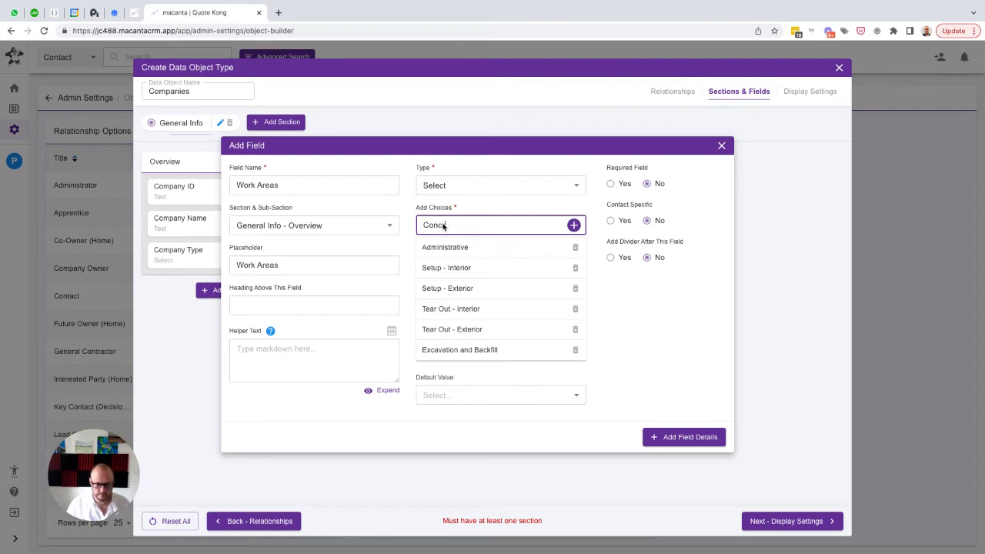
text(rete and )
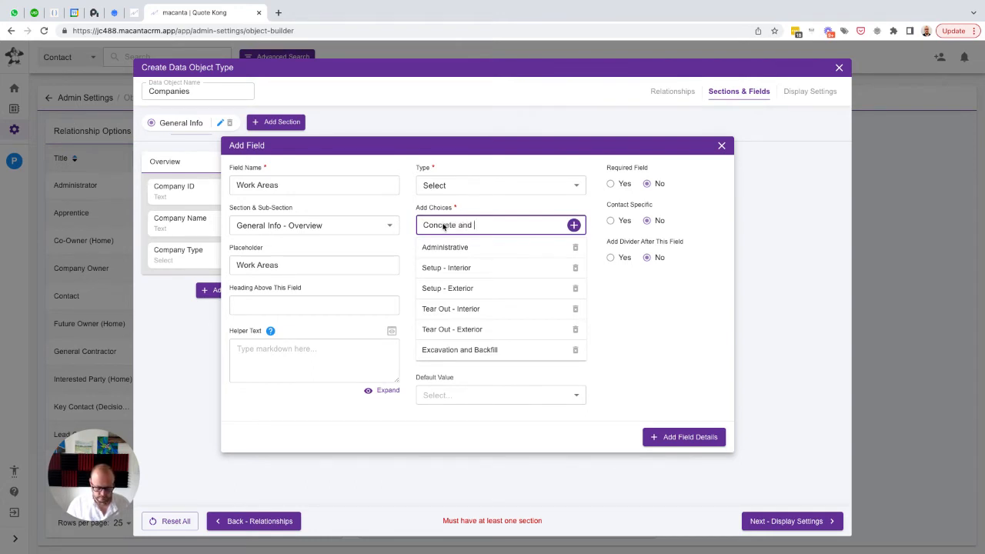
text(Masonry)
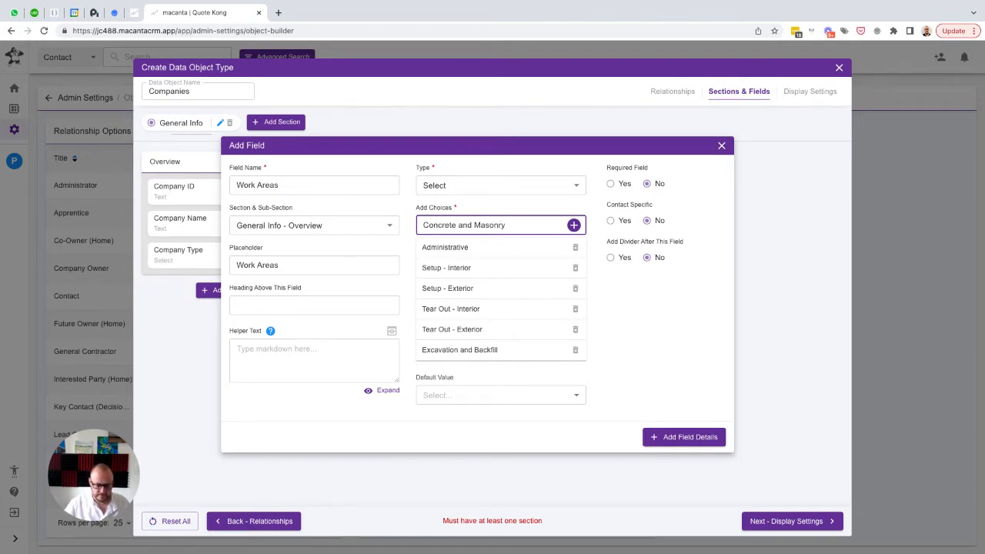
key(super+Tab)
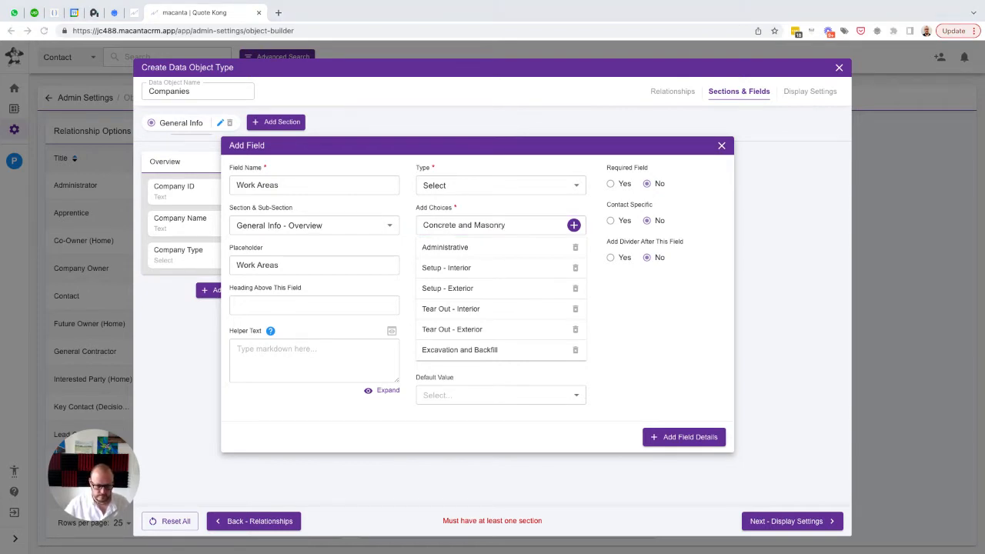
click(525, 227)
key(Return)
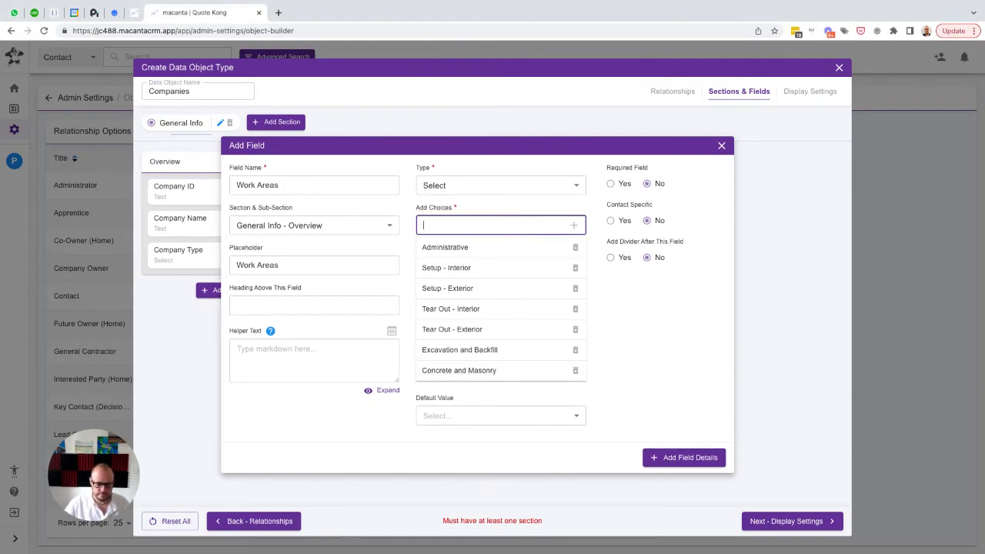
Add the choices "Framing Interior" and "Framing Exterior" to the Work Areas field
key(super+Tab)
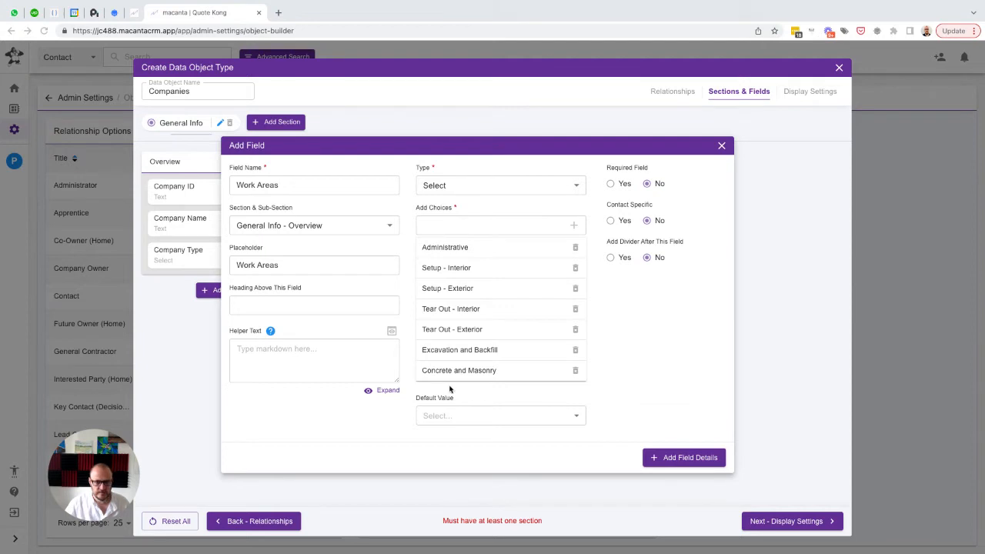
click(437, 225)
text(Framing Interior)
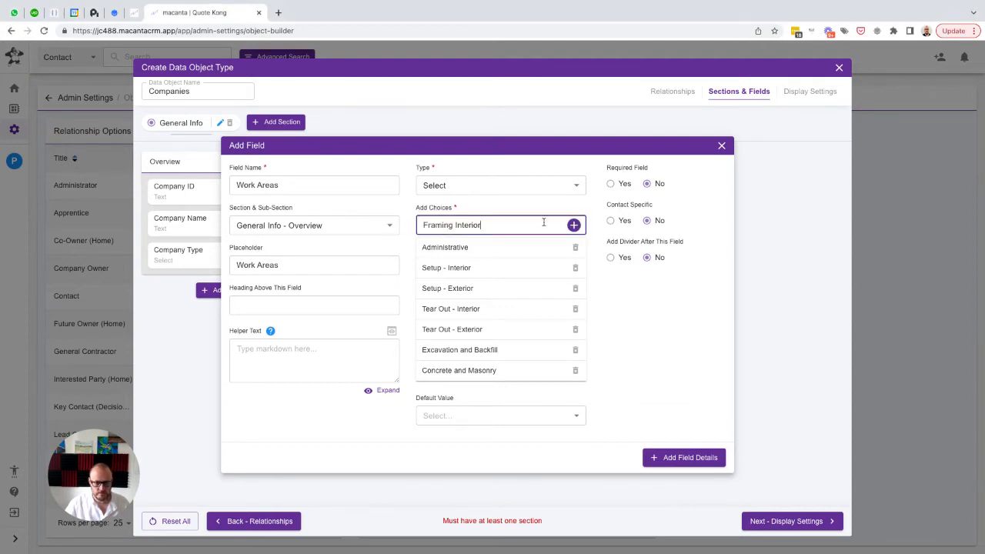
click(573, 225)
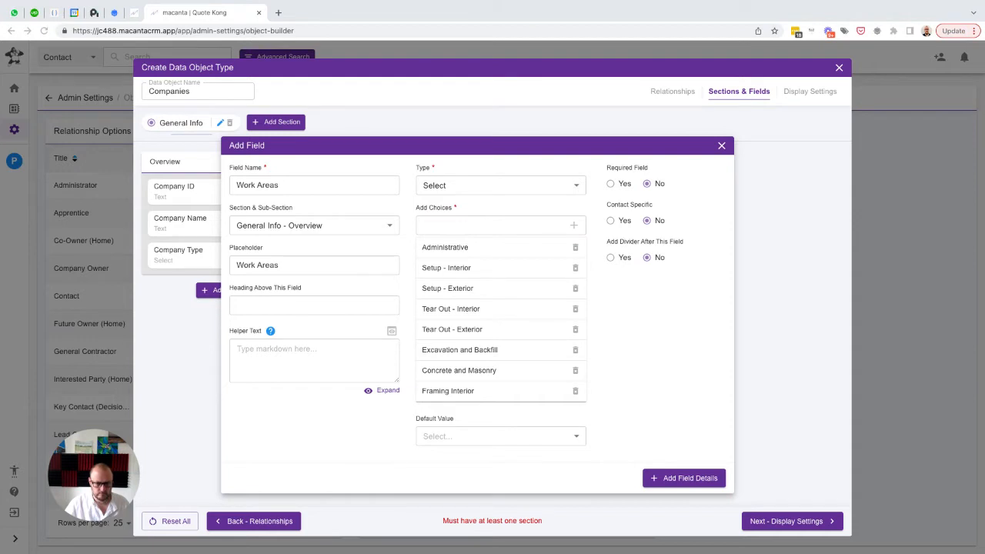
click(445, 227)
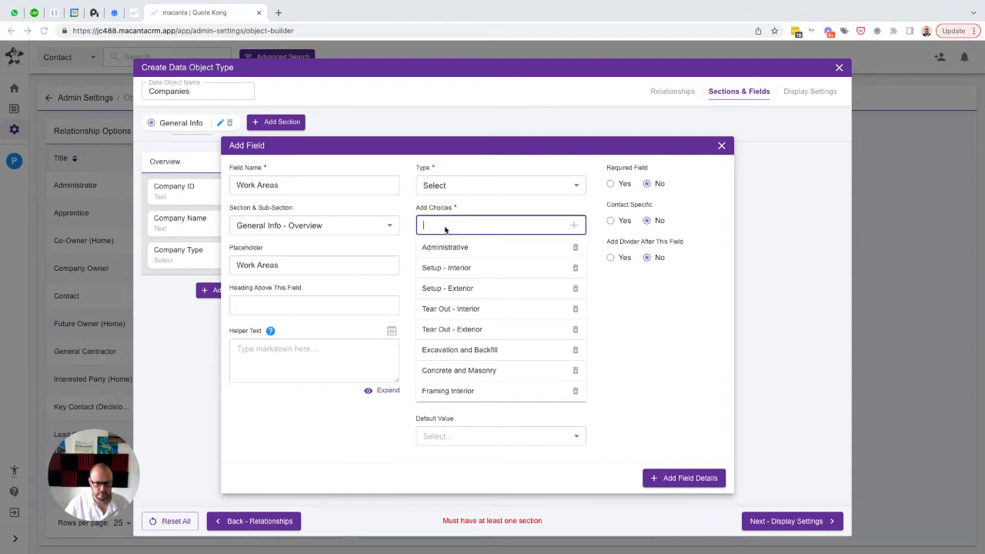
click(574, 225)
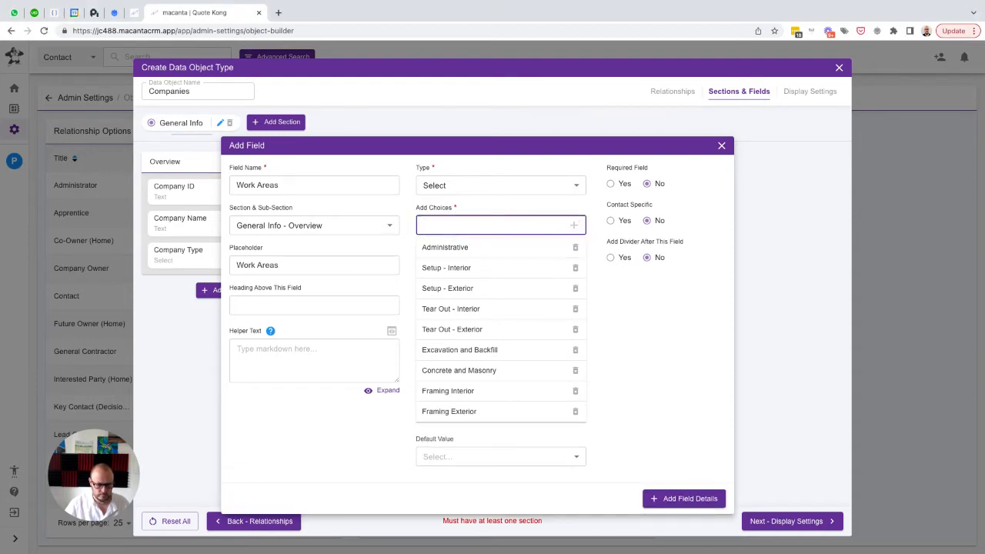
Add the choice "HVAC" to the Work Areas field
key(super+Tab)
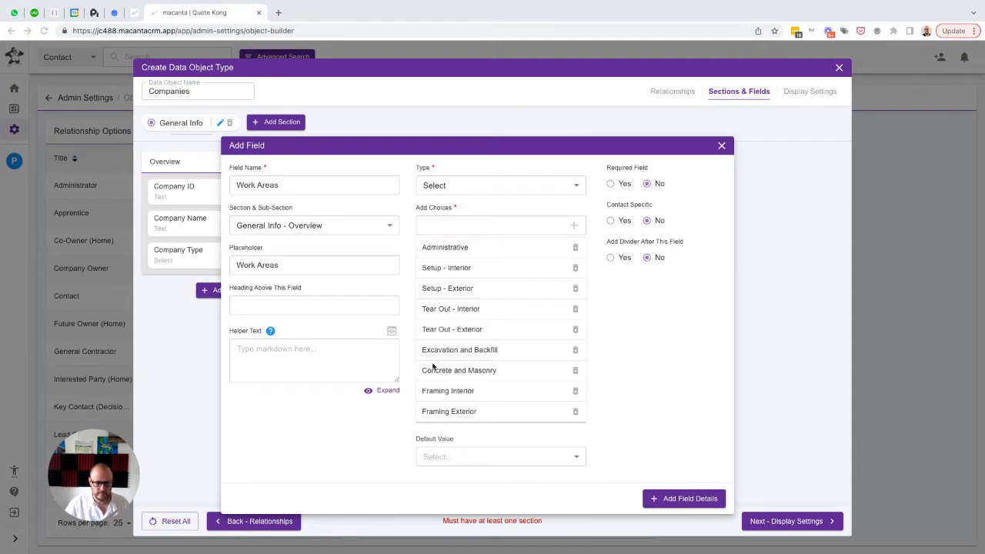
click(463, 226)
text(HVAC)
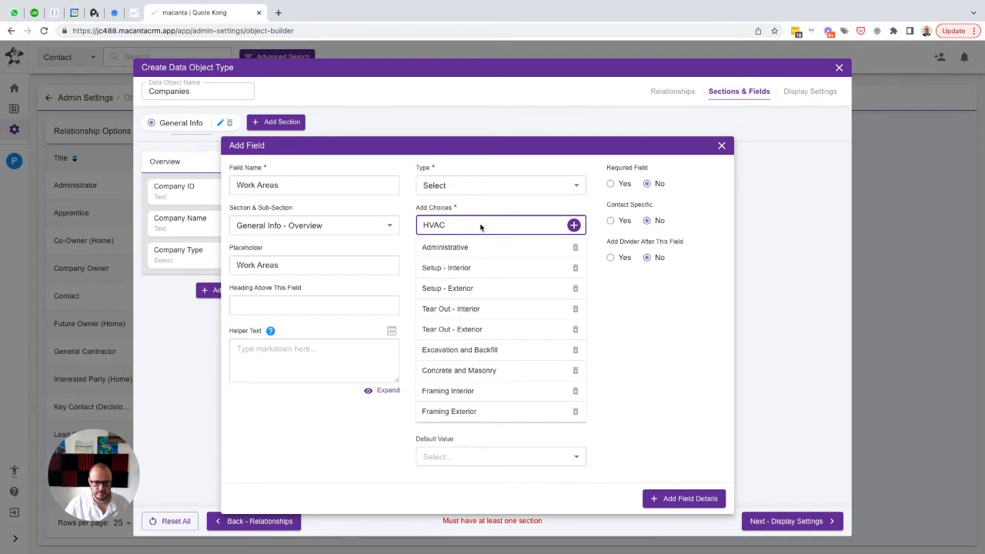
click(574, 226)
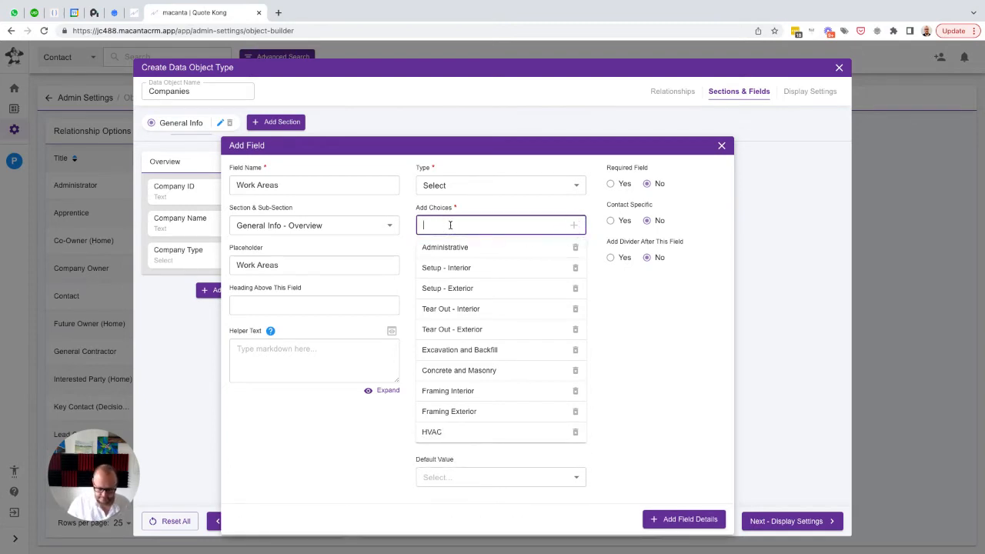
Add the choices "Plumbing" and "Electrical" to the Work Areas field
text(Plumbing)
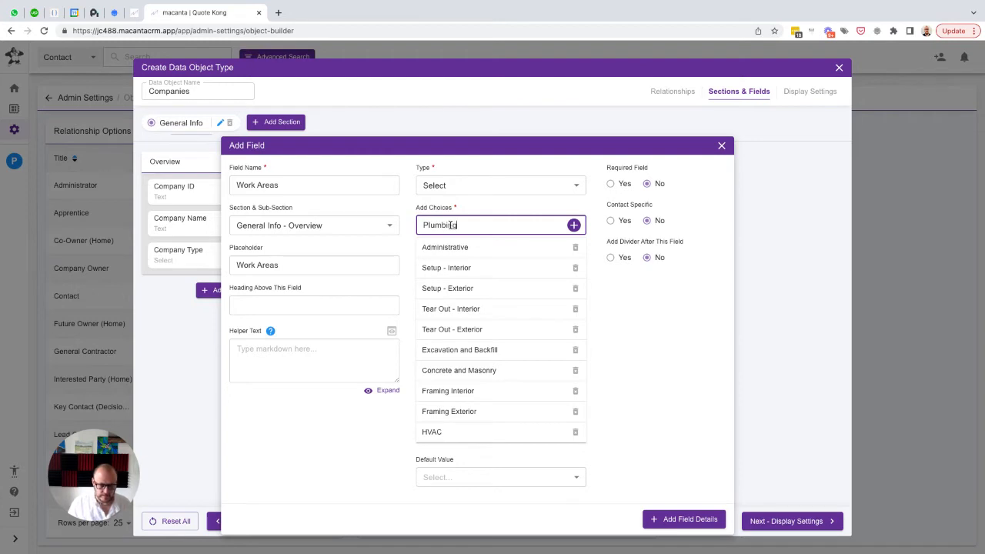
key(Return)
text(Electrical)
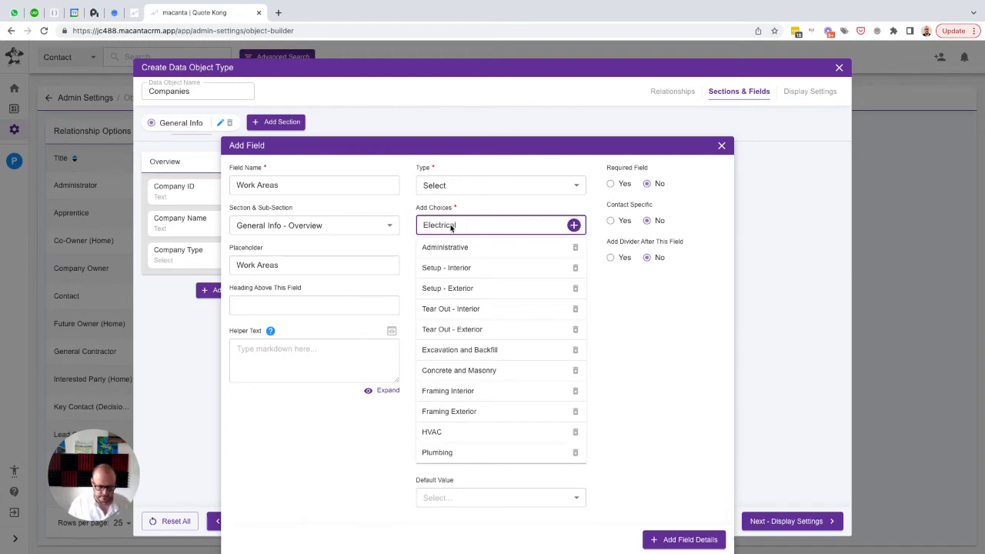
key(Return)
Add the choices "Insulation" and "Wall Covering" to the Work Areas field
text(In)
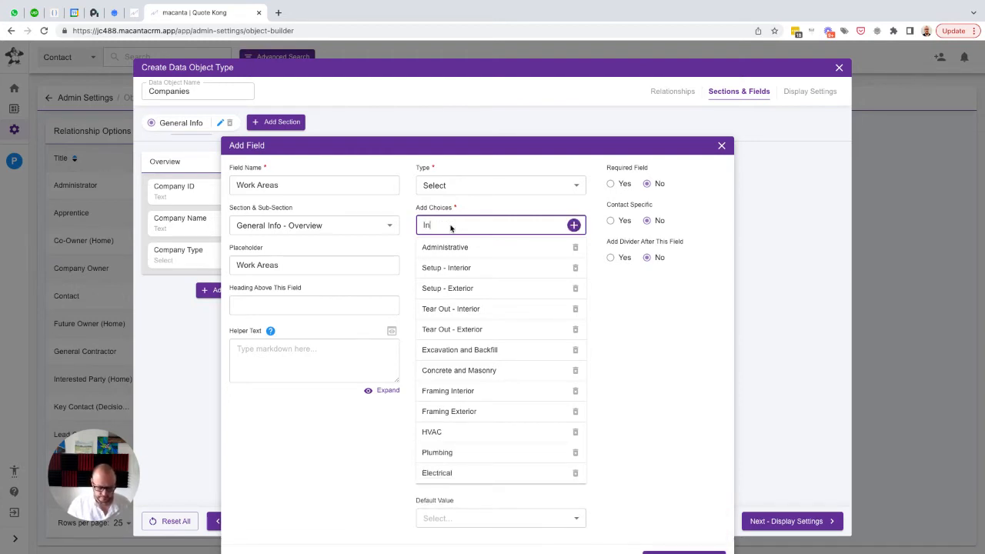
text(sulation)
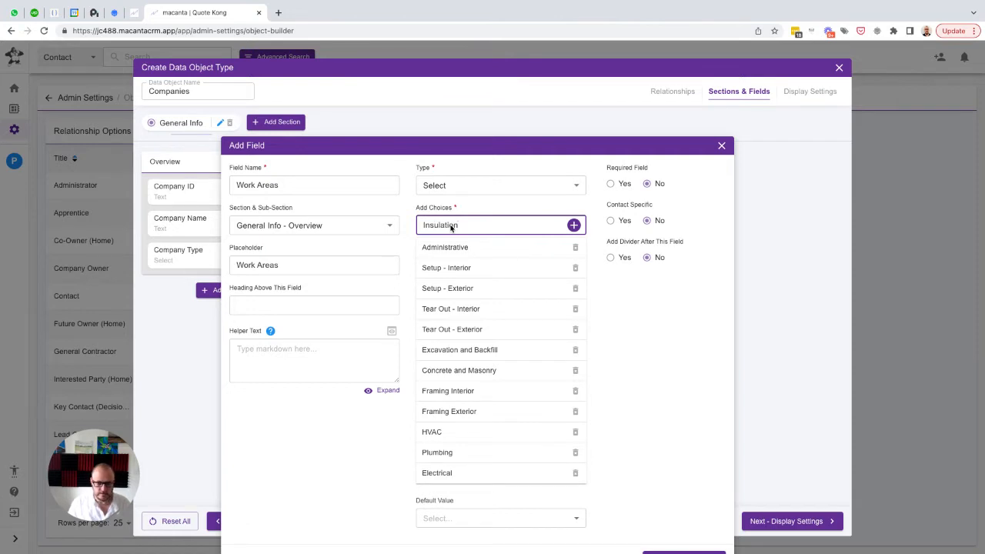
key(Return)
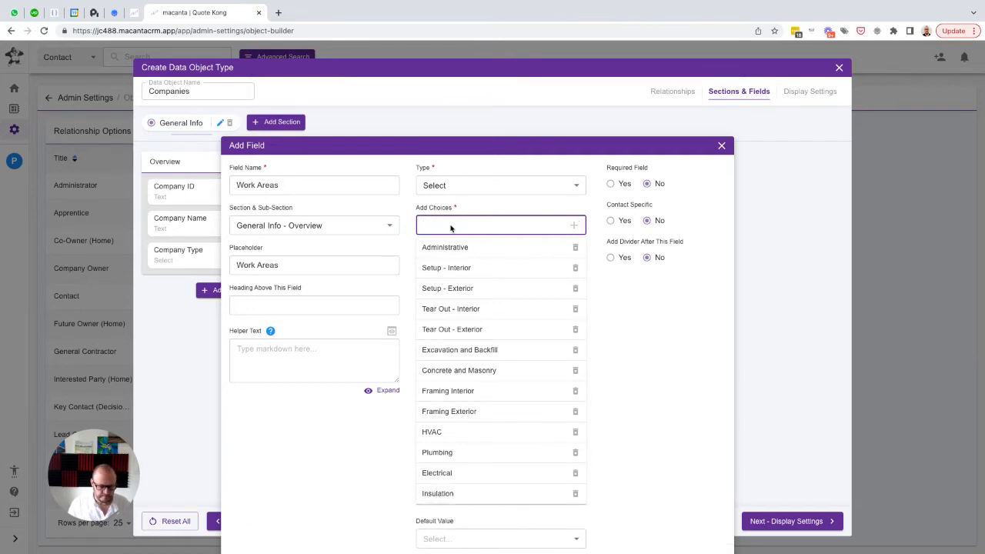
text(Wall)
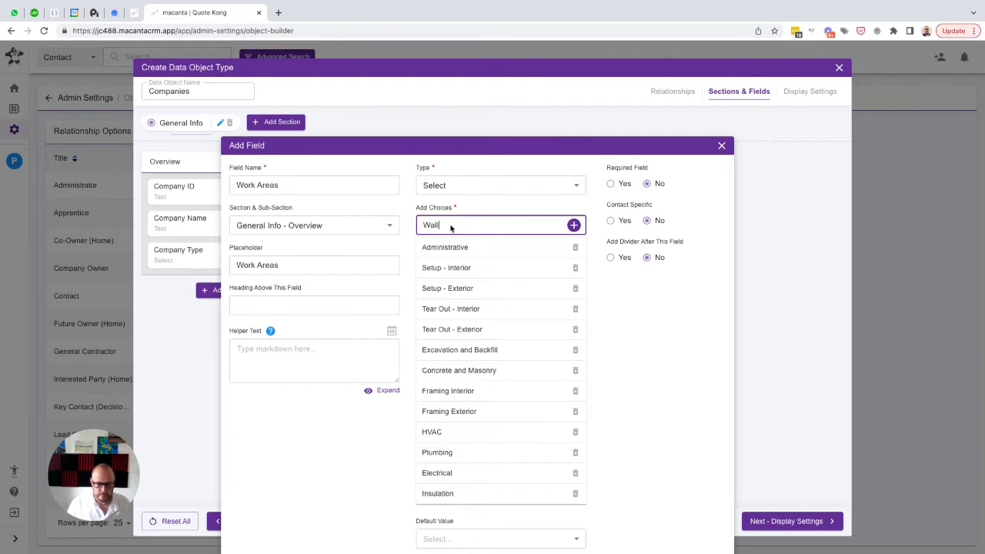
text( Covering)
key(Return)
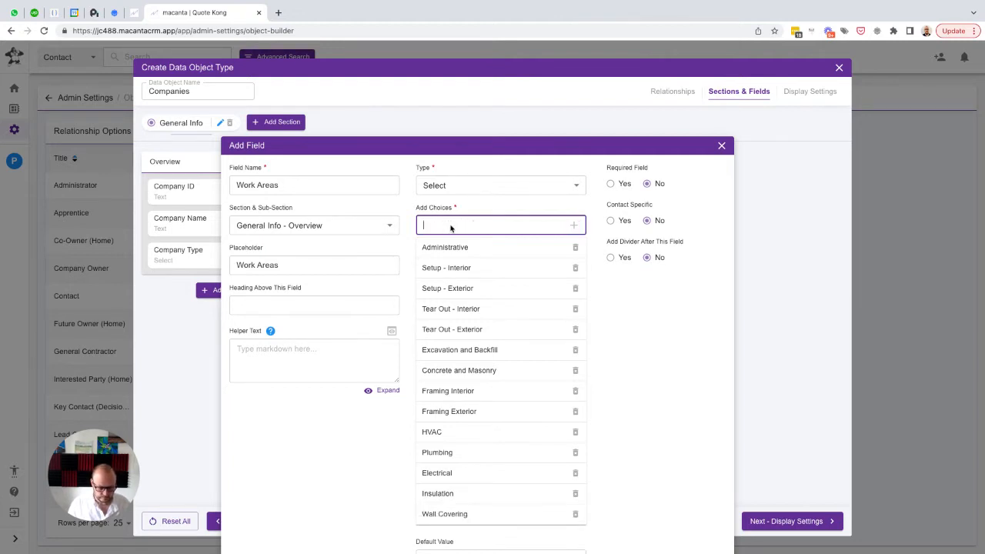
Add the choices "Exterior Windows and Doors" and "Roofing" to the Work Areas field
text(Ext)
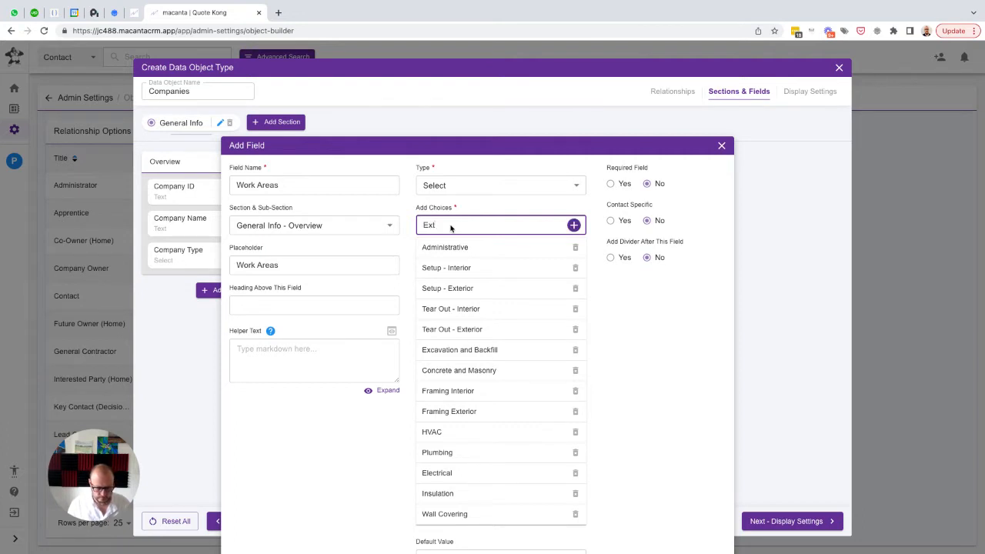
text(erior Win)
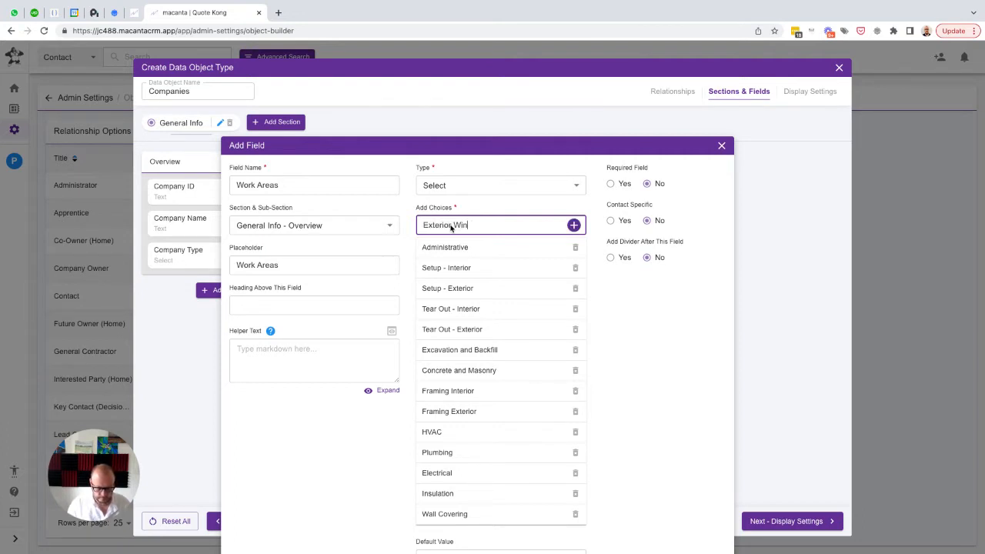
text(dows and Doors)
key(Return)
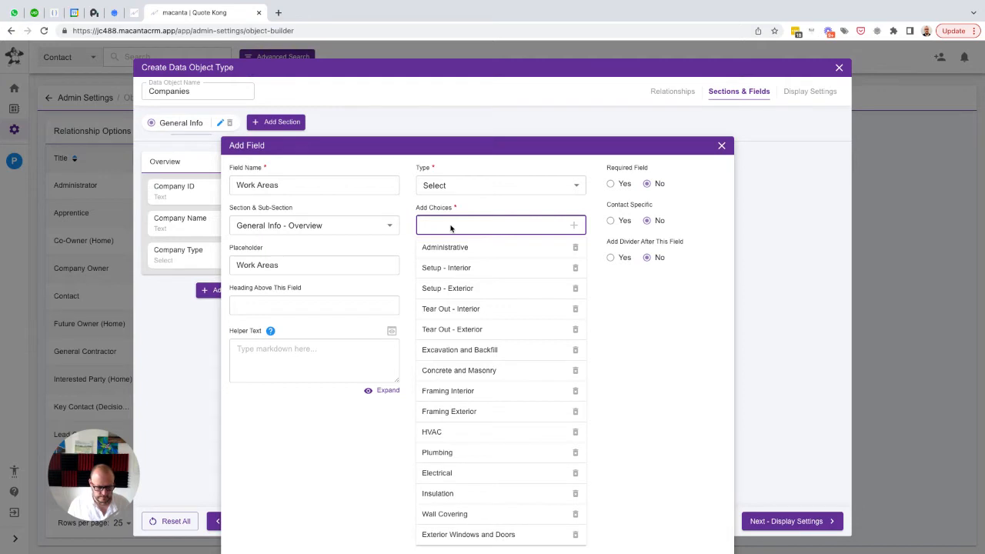
text(Roofing)
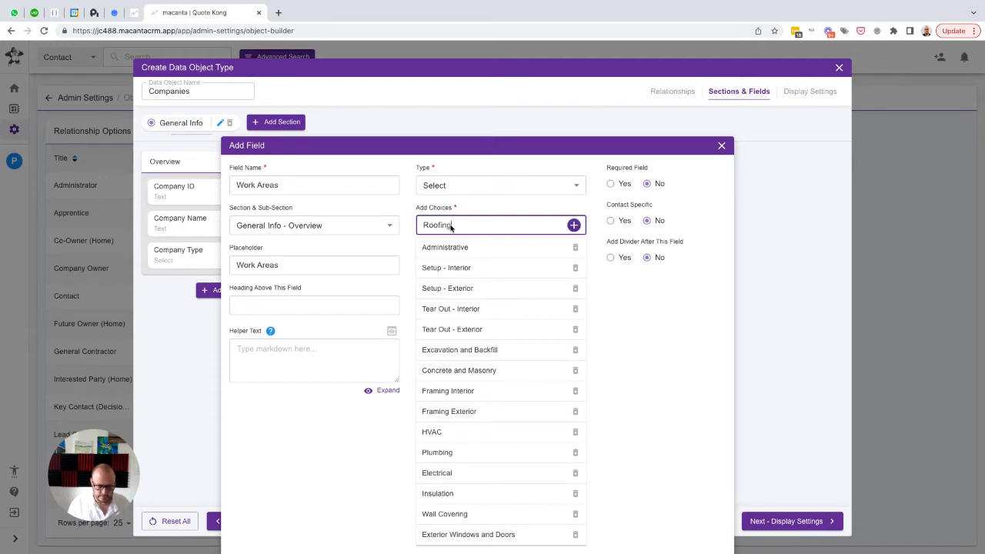
key(Return)
Add the choices "Exterior Wall Finishes" and "Exterior" to the Work Areas field
text(E)
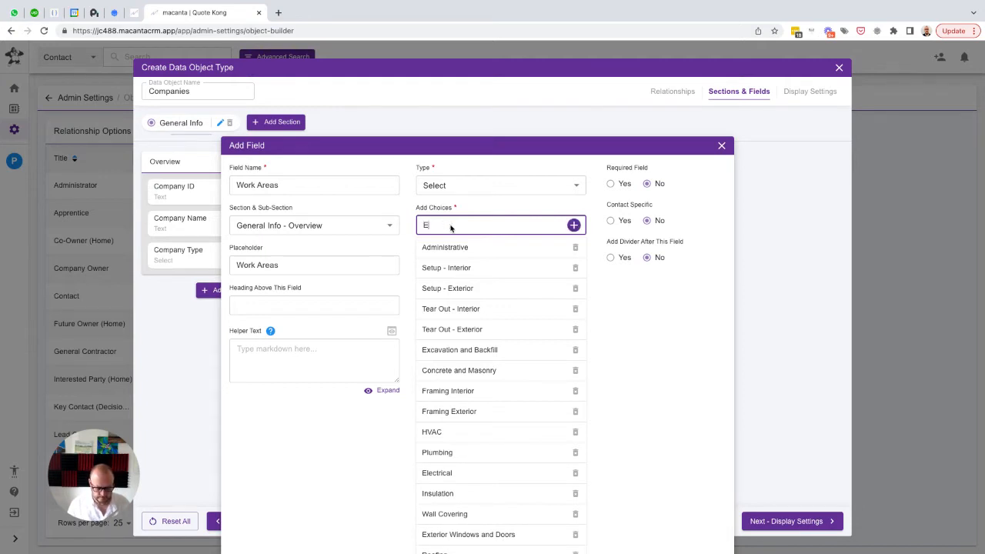
text(xterio)
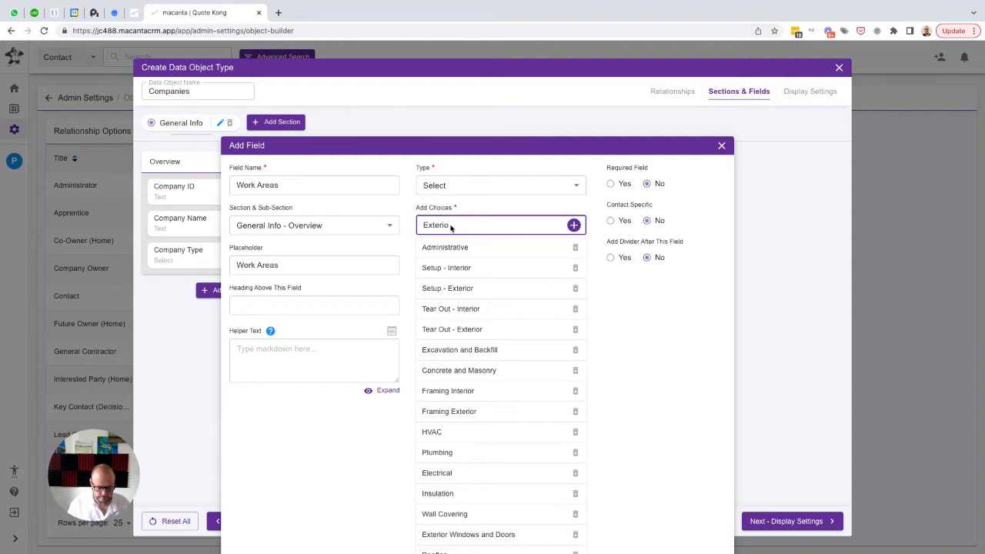
text(r Wall Finishes)
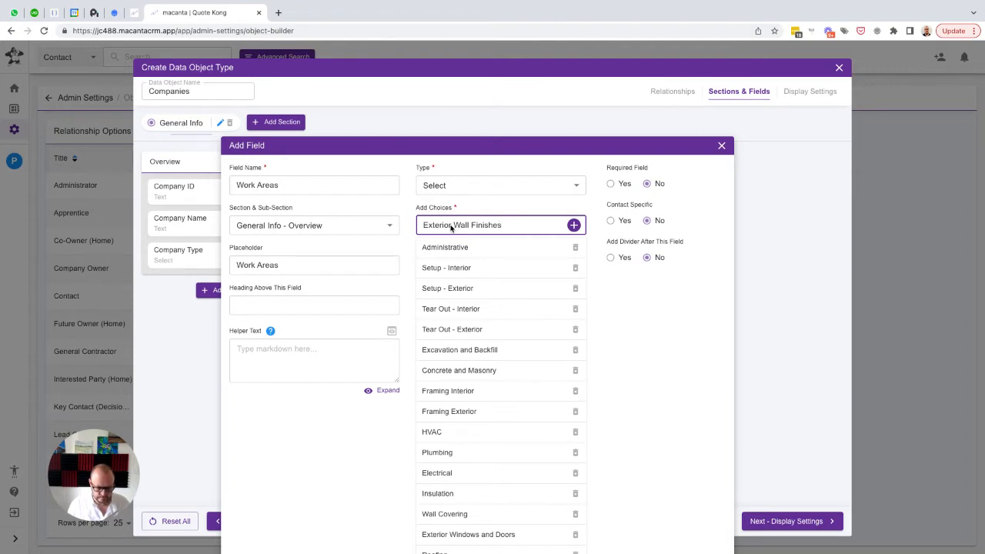
key(Return)
text(Exterior)
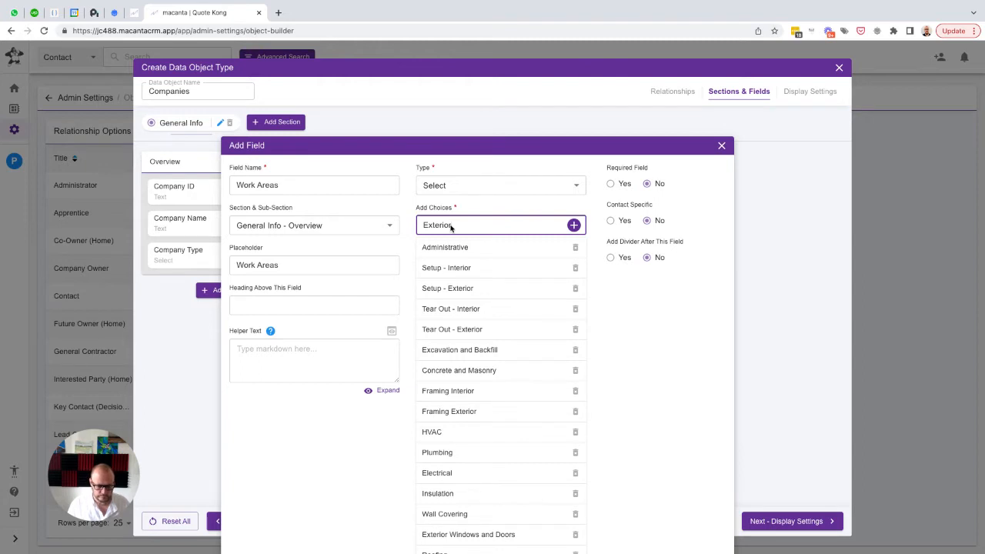
key(Return)
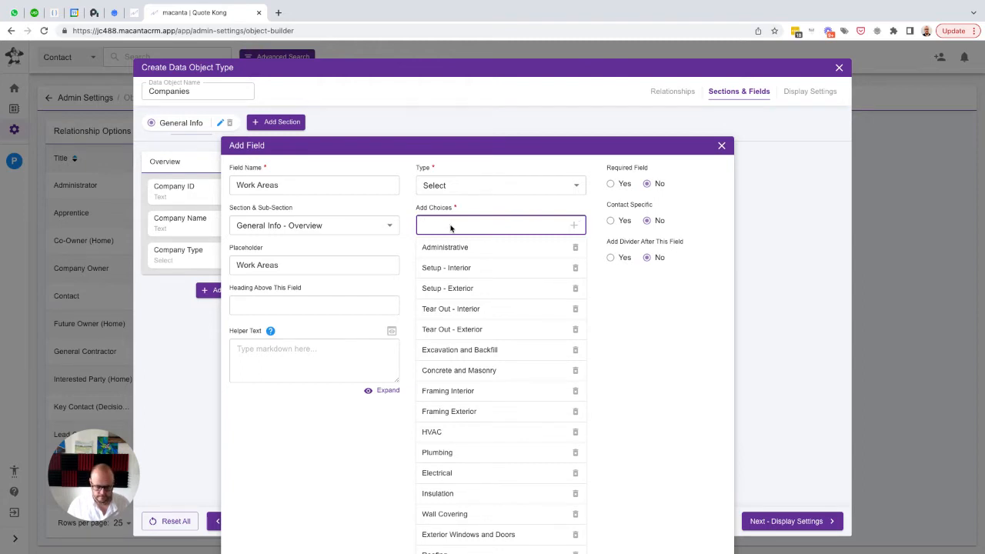
Add the choice "Tile (Including Flooring)" to the Work Areas field
text(Til)
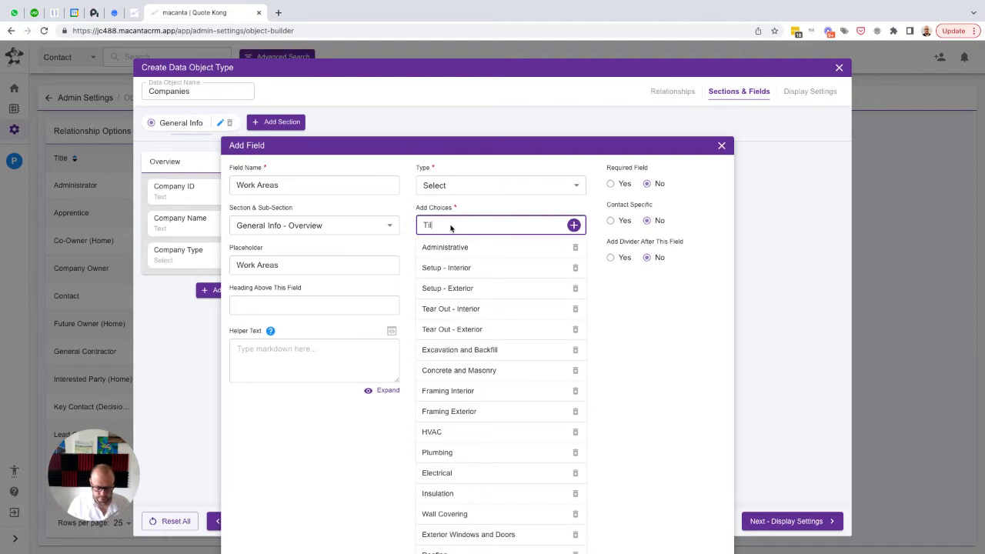
text(e (Including Flooring))
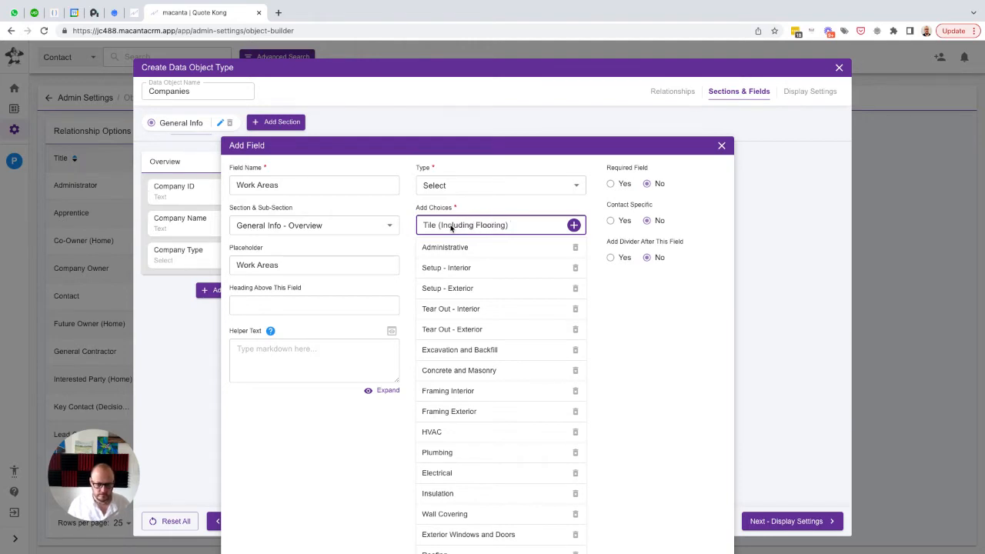
key(Return)
Add the choice "Flooring (Excluding Tile)" to the Work Areas field
text(Floo)
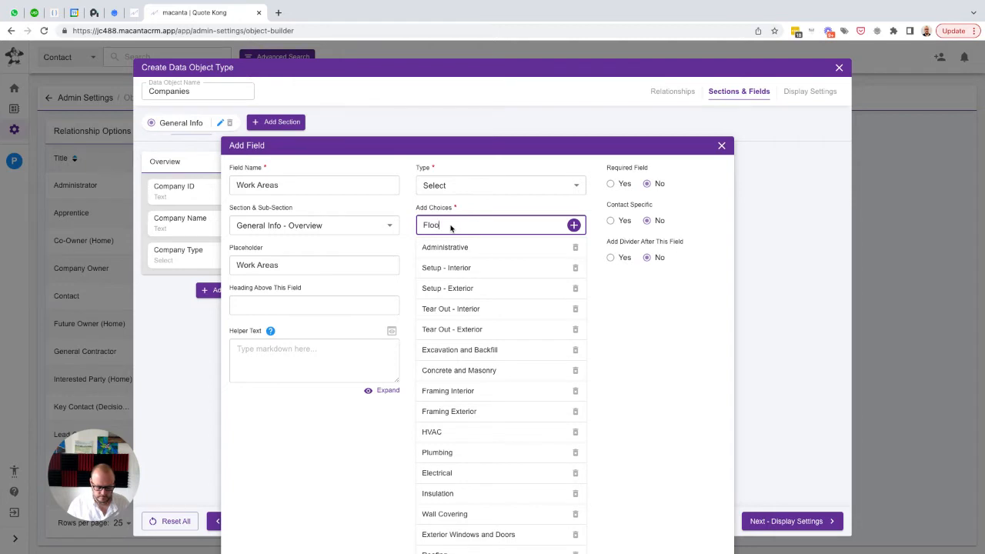
text(ring (Exc)
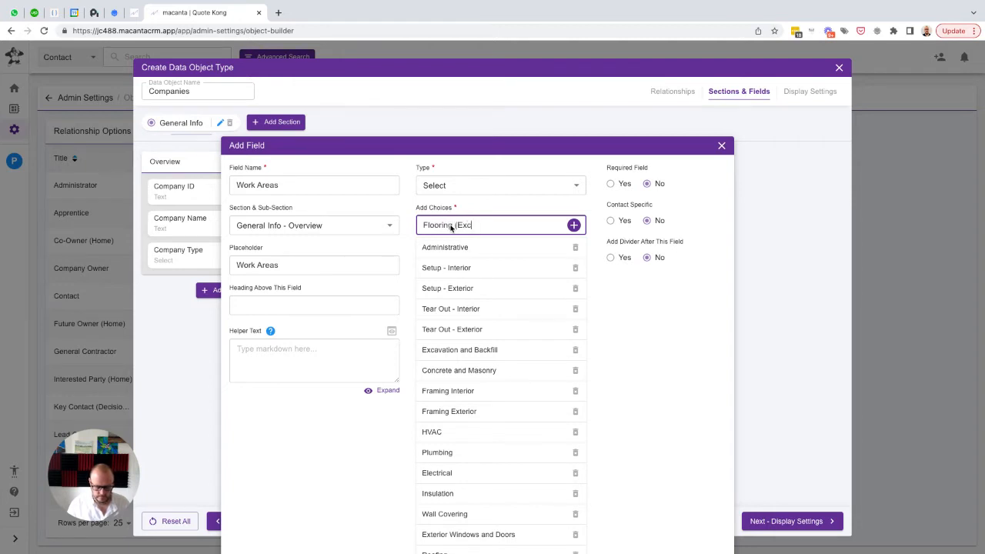
text(luding Tile)
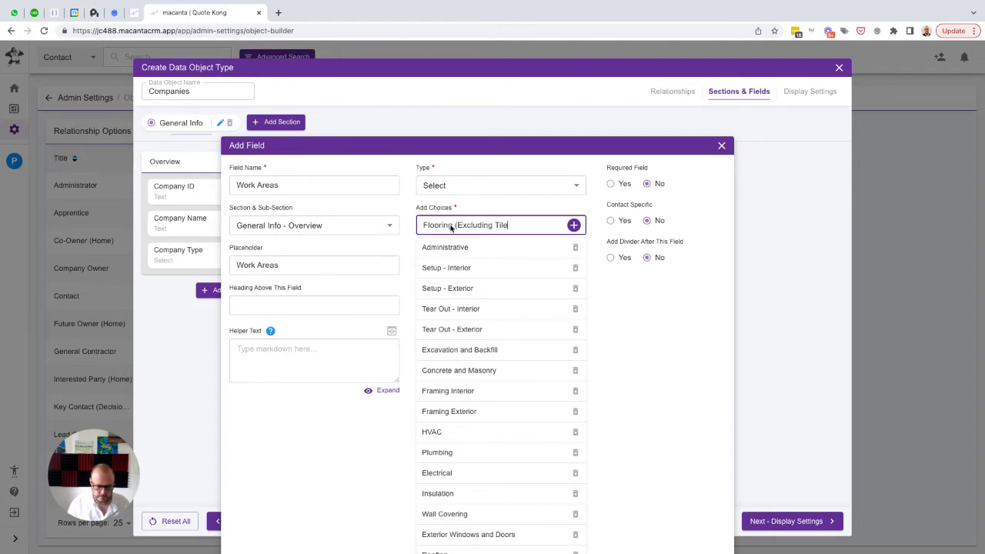
text())
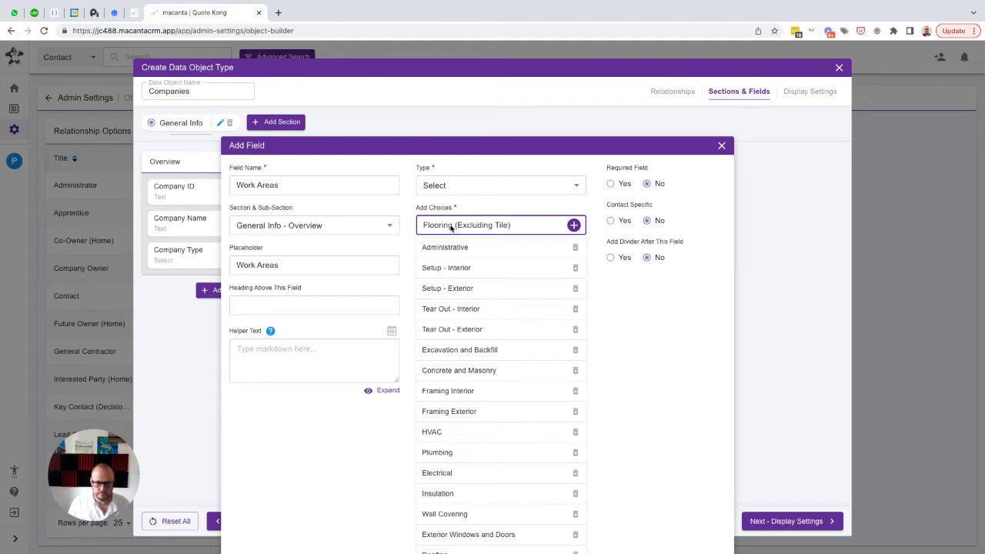
key(Return)
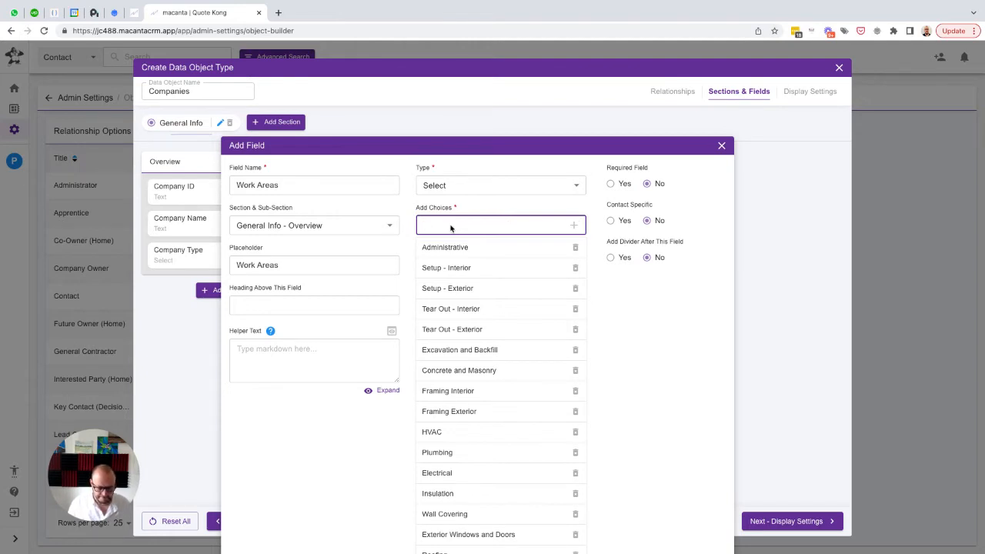
Add the choice "Interior Trim, hardware and Doors" to the Work Areas field
text(Inter)
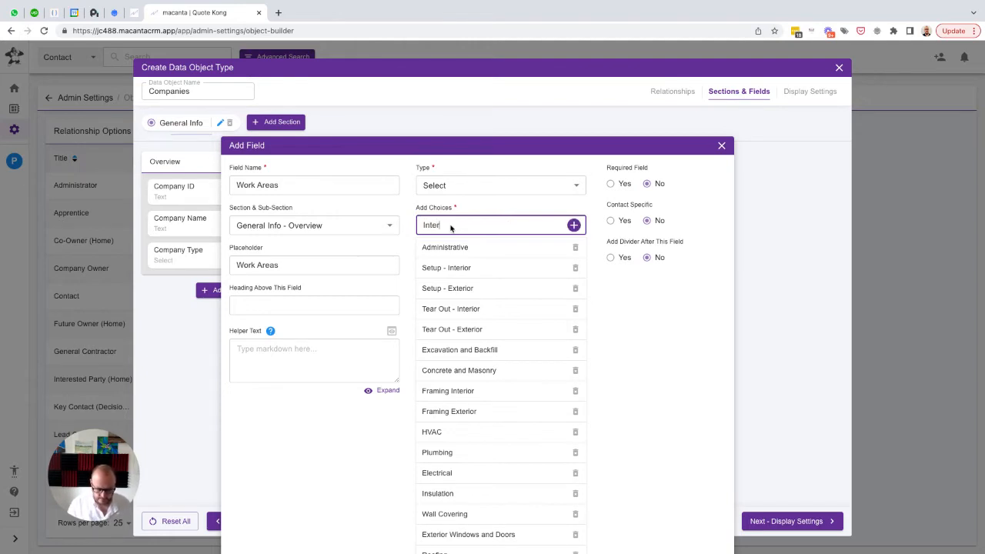
text(ior Trim, hardware)
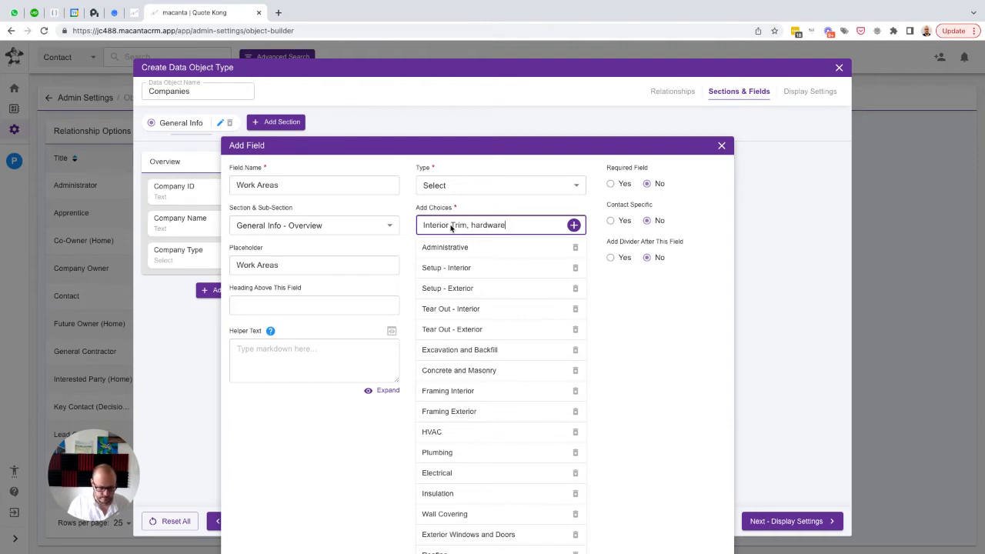
text( and Doors)
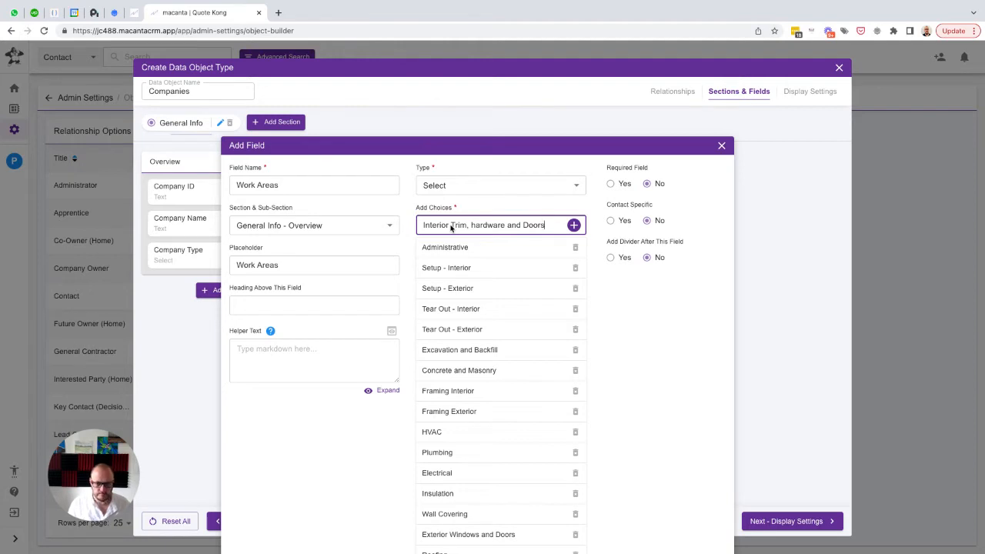
key(Return)
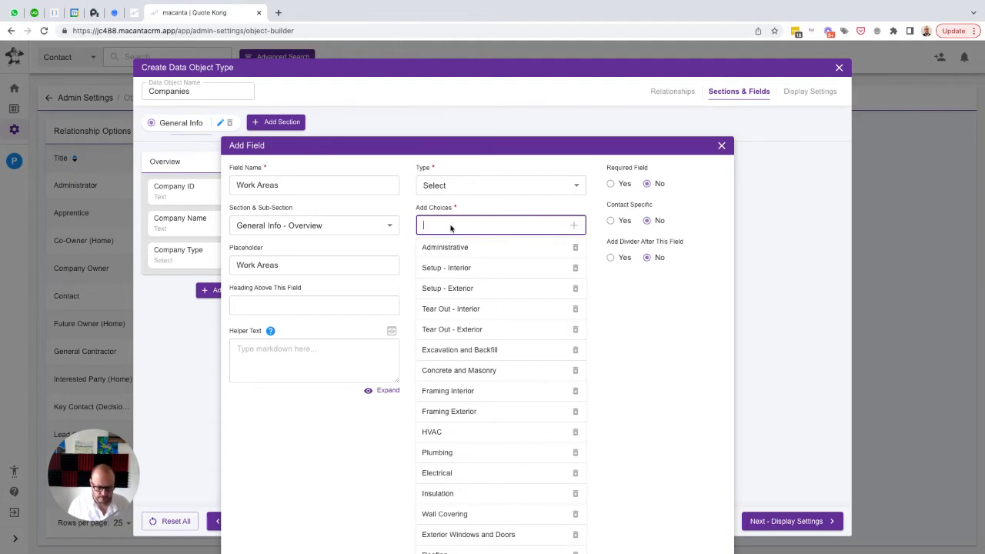
Add the choice "Interior Railing and Stairs" to the Work Areas field
text(I)
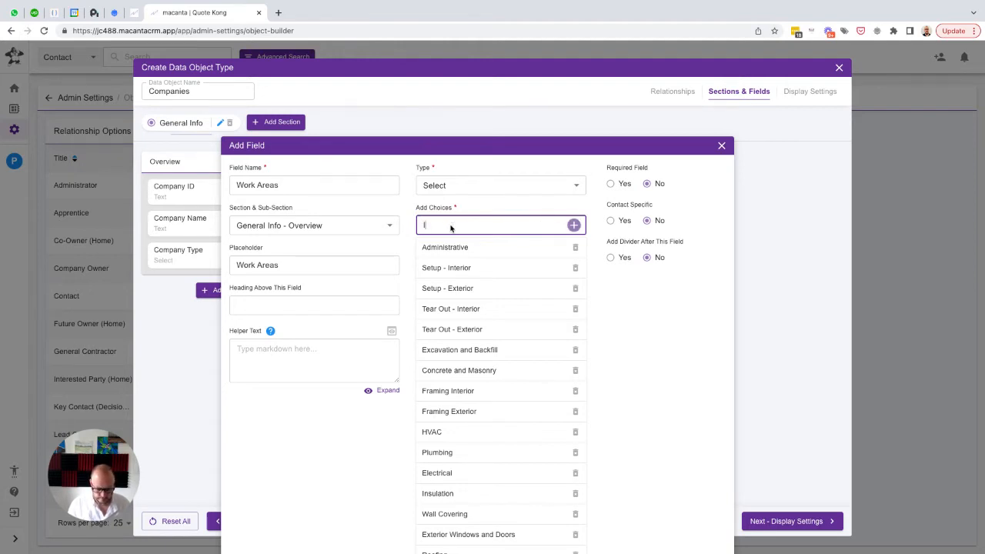
text(nterior Railing)
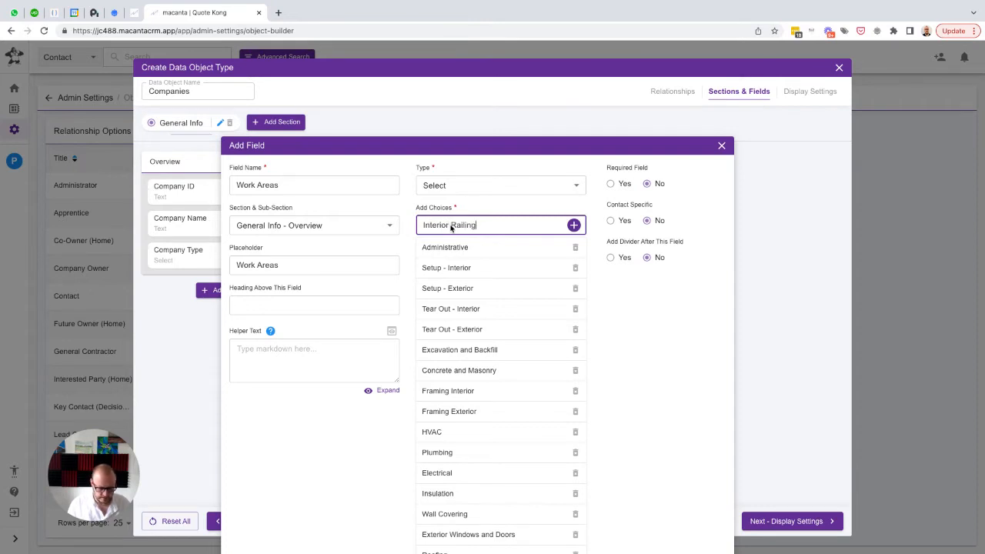
text( and Stairs)
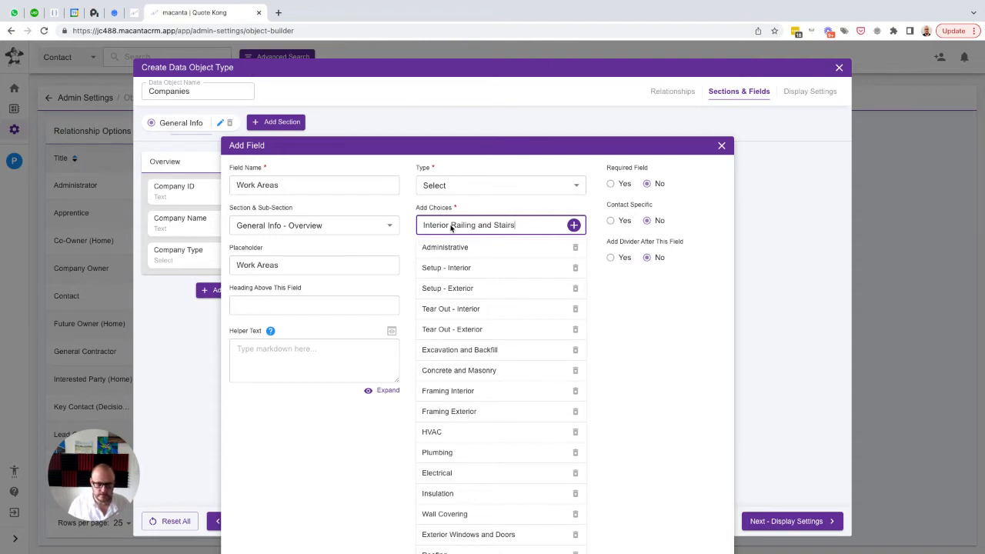
key(Return)
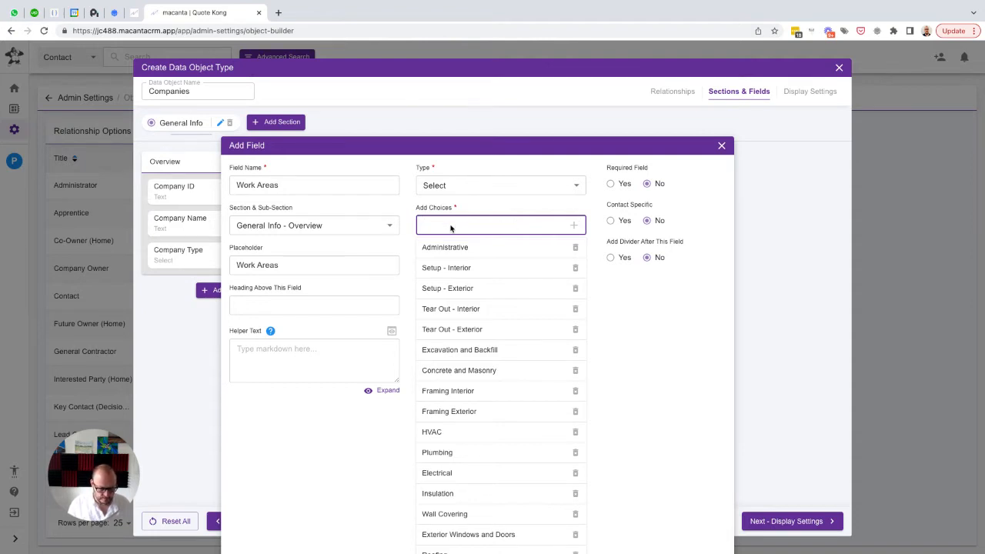
Add the choices "Millwork and Cabinetry" and "Appliances" to the Work Areas field
text(Millwork)
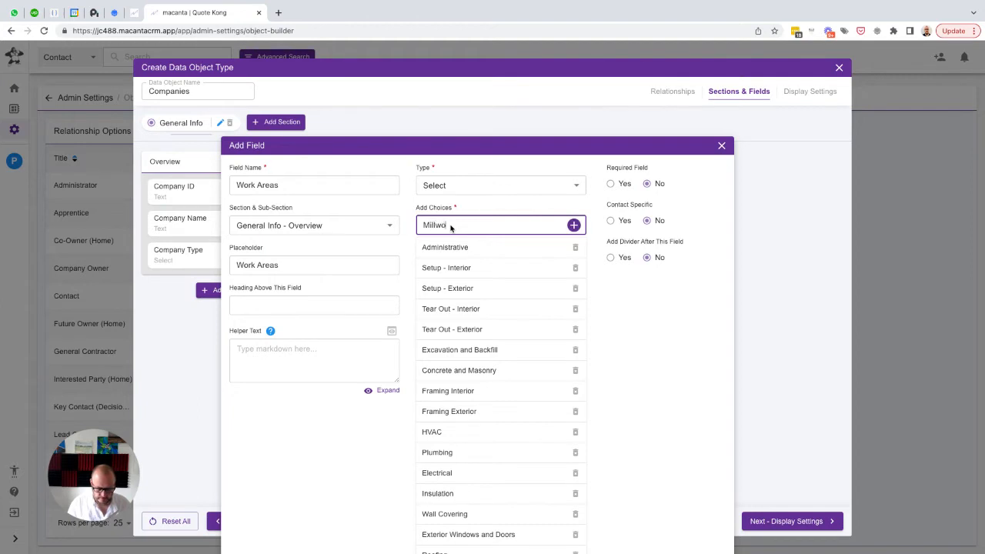
text( and Cabine)
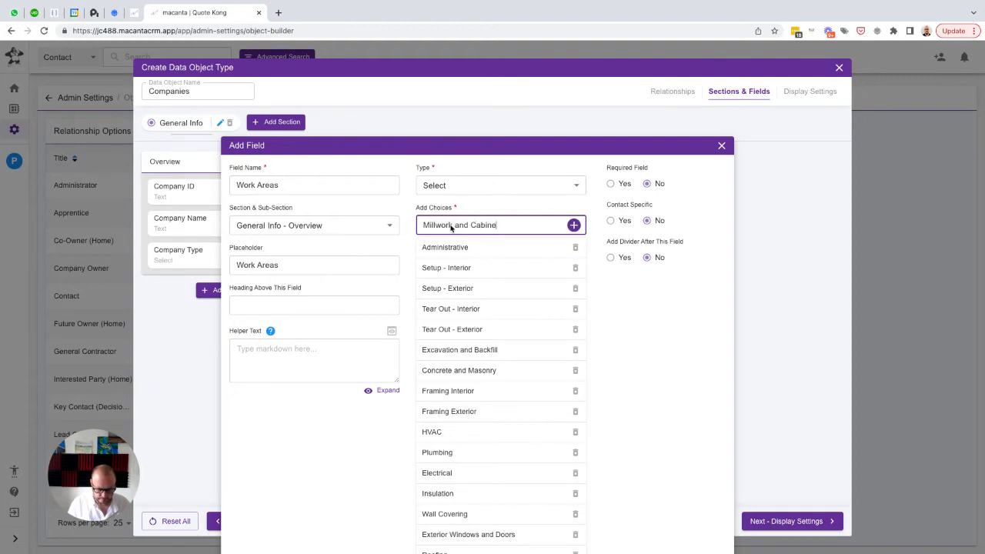
text(try)
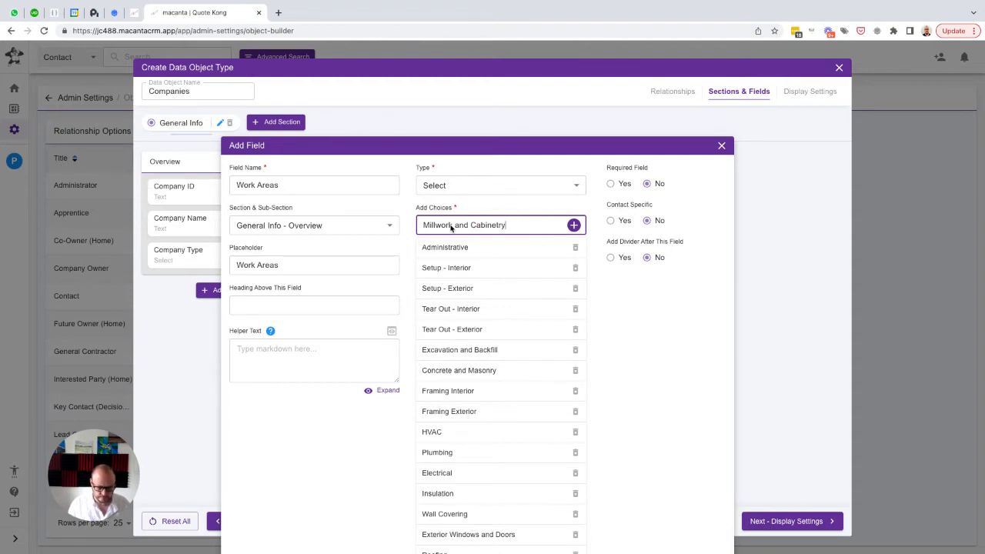
key(Return)
text(Appl)
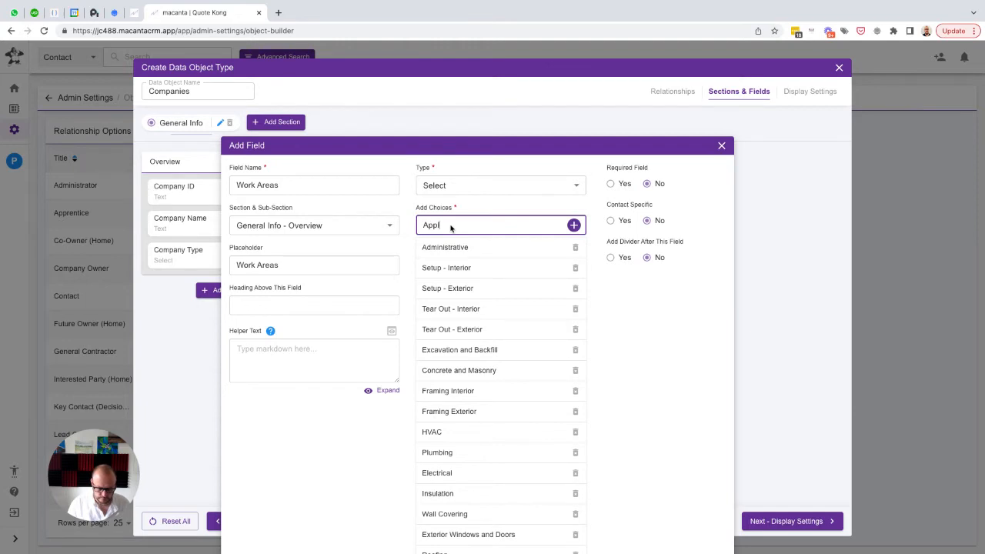
text(iances)
key(Return)
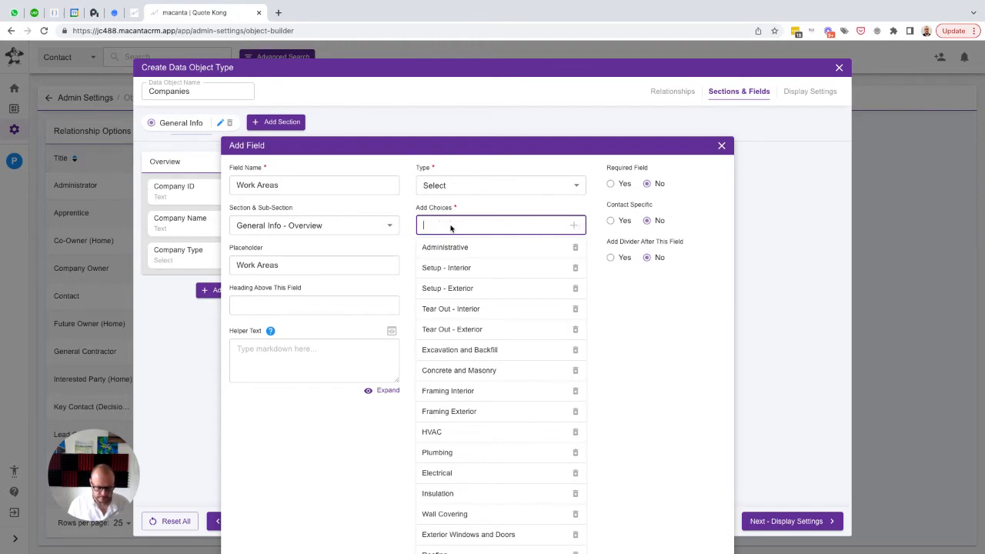
Add the choices "Interior Painting" and "Exterior Painting" to the Work Areas field
text(Interio)
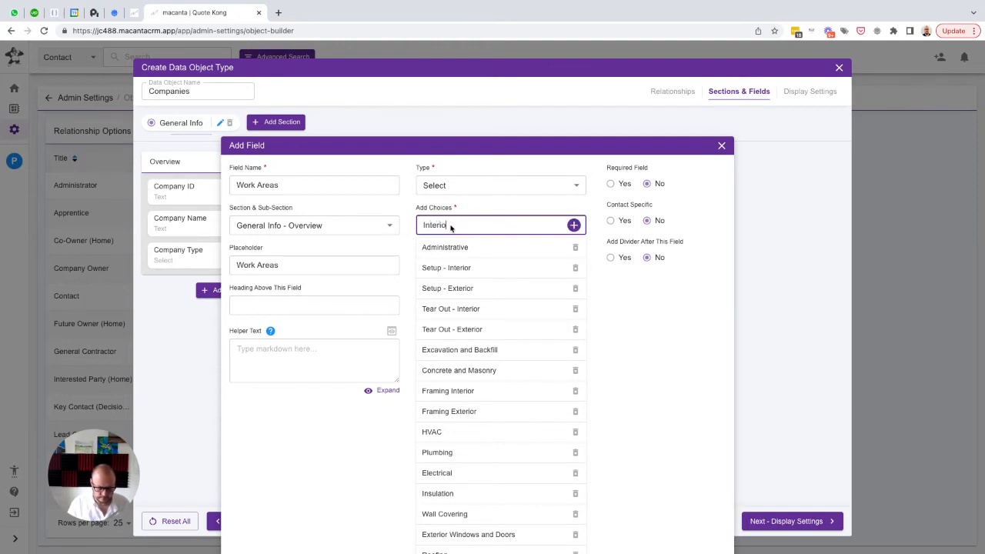
text(r Painting)
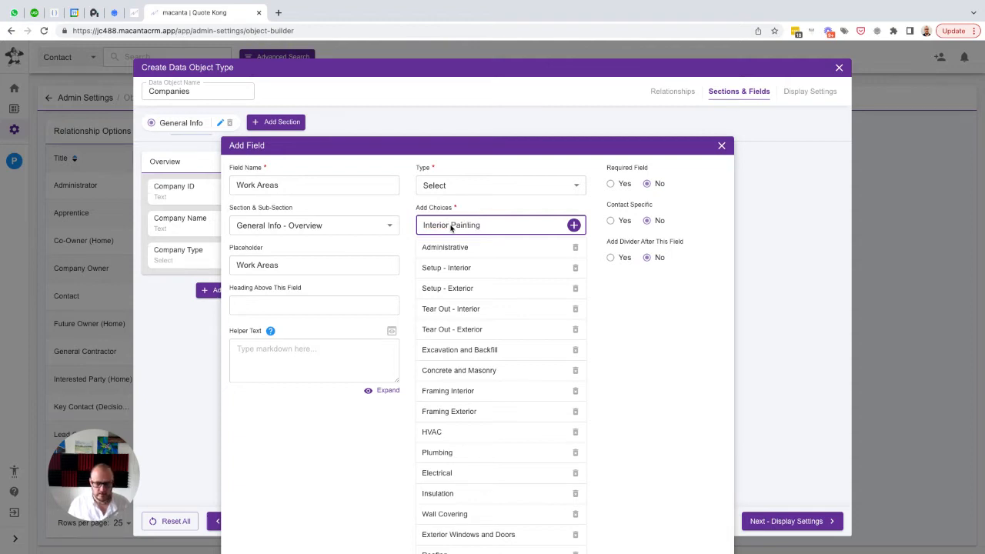
key(Return)
text(Ex)
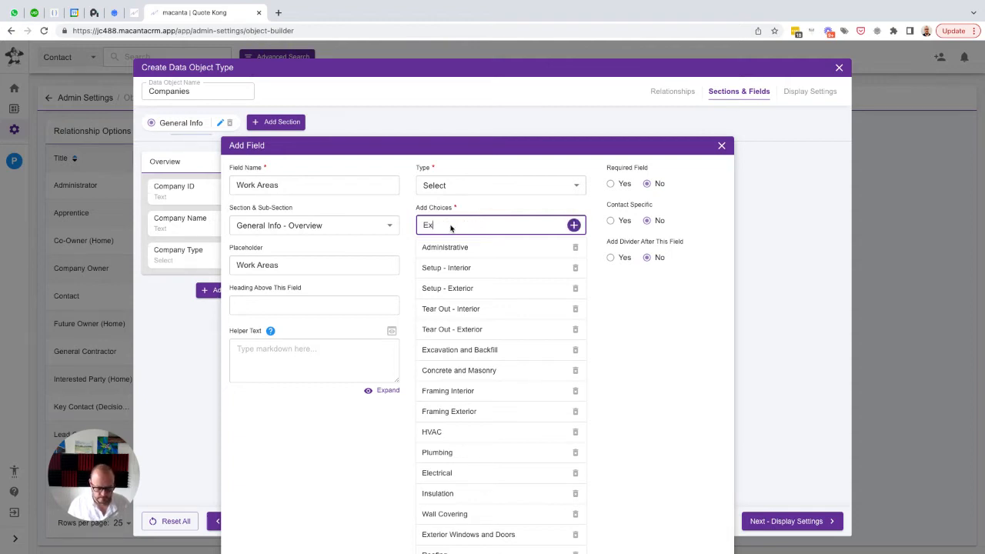
text(terior Painting)
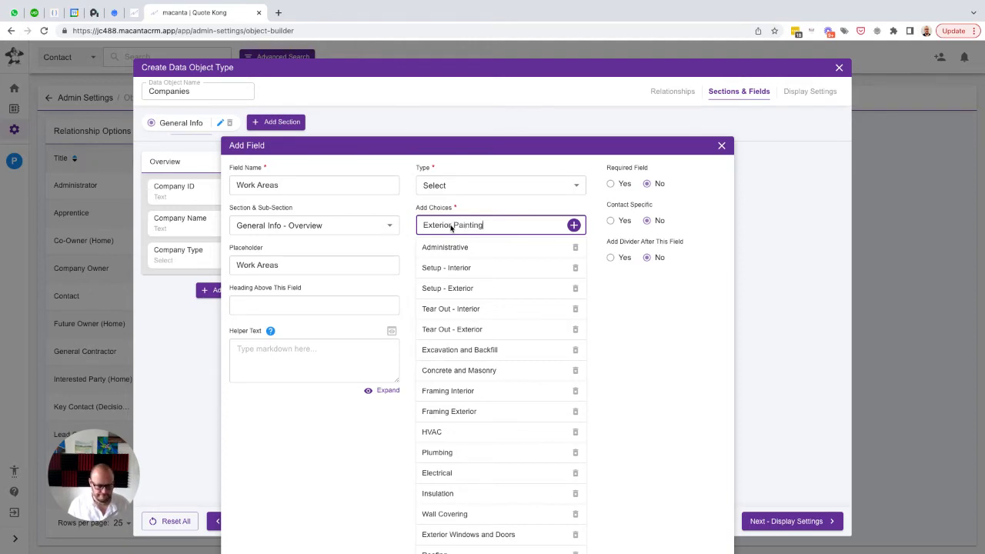
key(Return)
Add the choices "Cleaning" and "Other" to the Work Areas field
text(Cleaning)
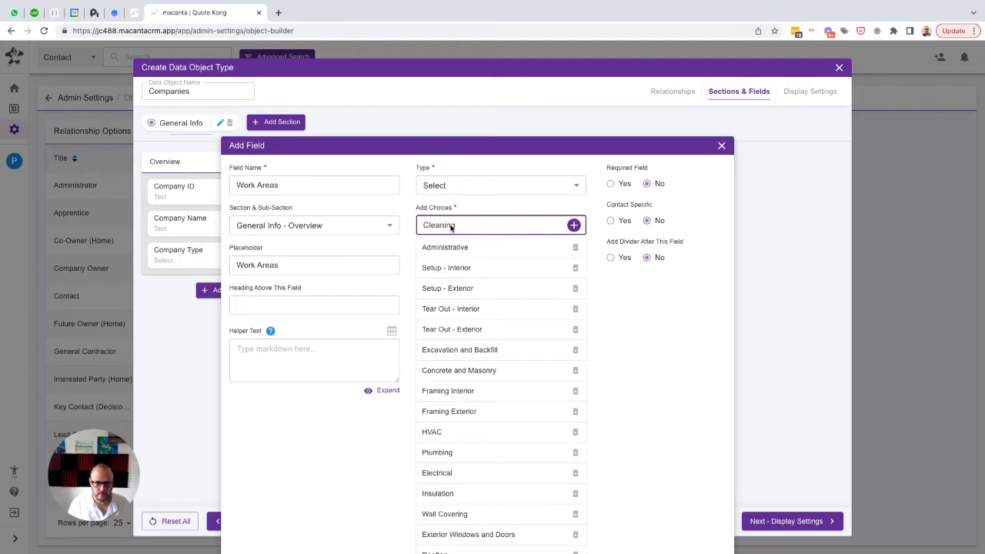
key(Return)
text(Ot)
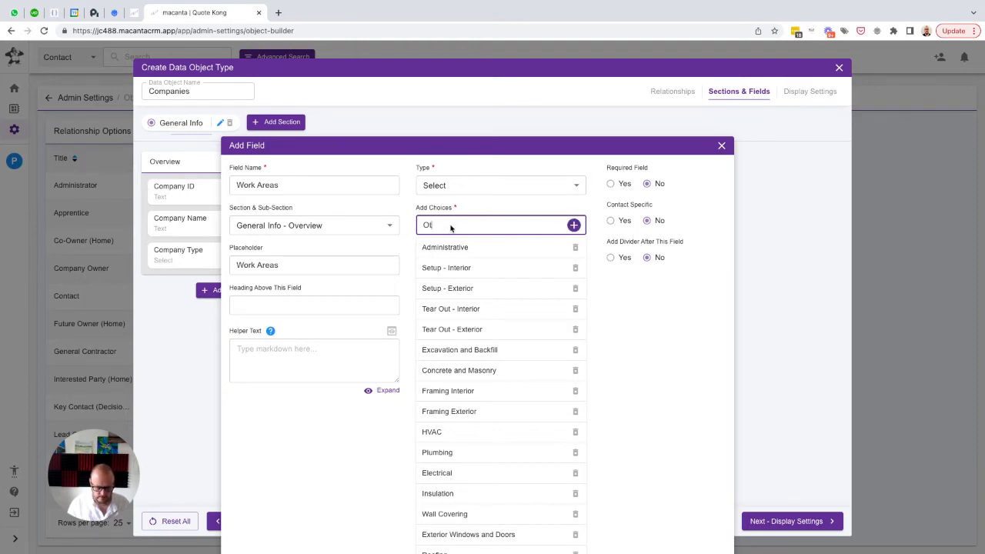
text(her)
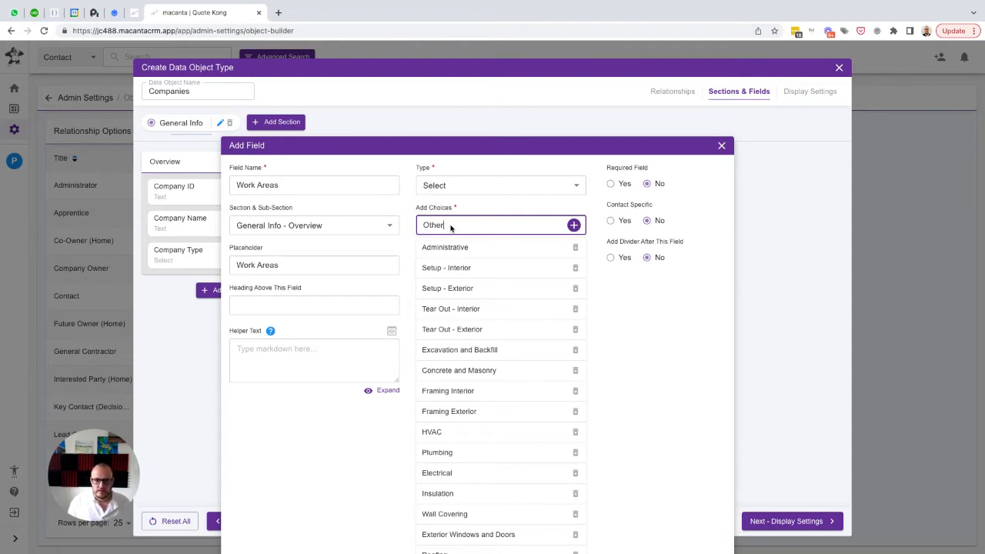
key(Return)
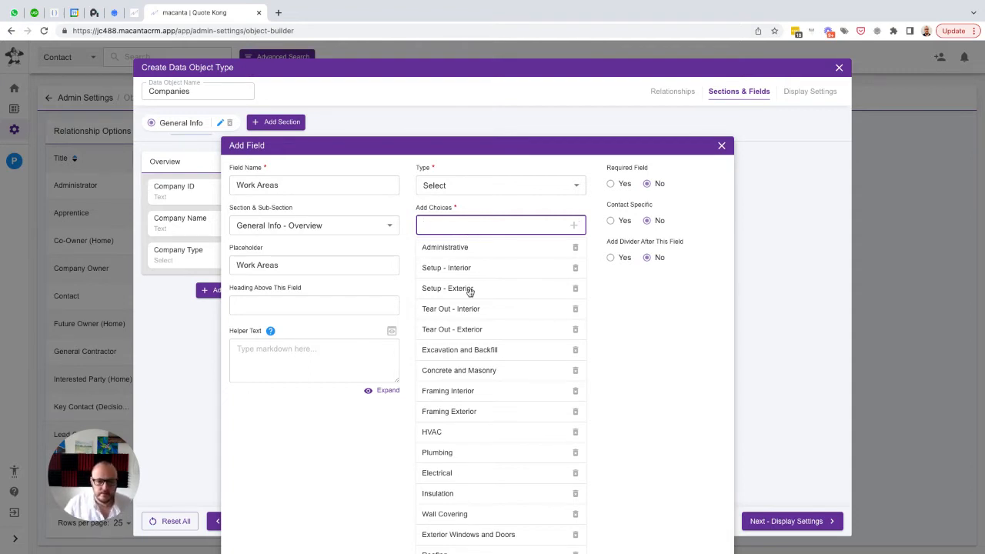
Review the full list of Work Areas choices and save the field to the Overview sub-section
scroll(469, 291, down, 5)
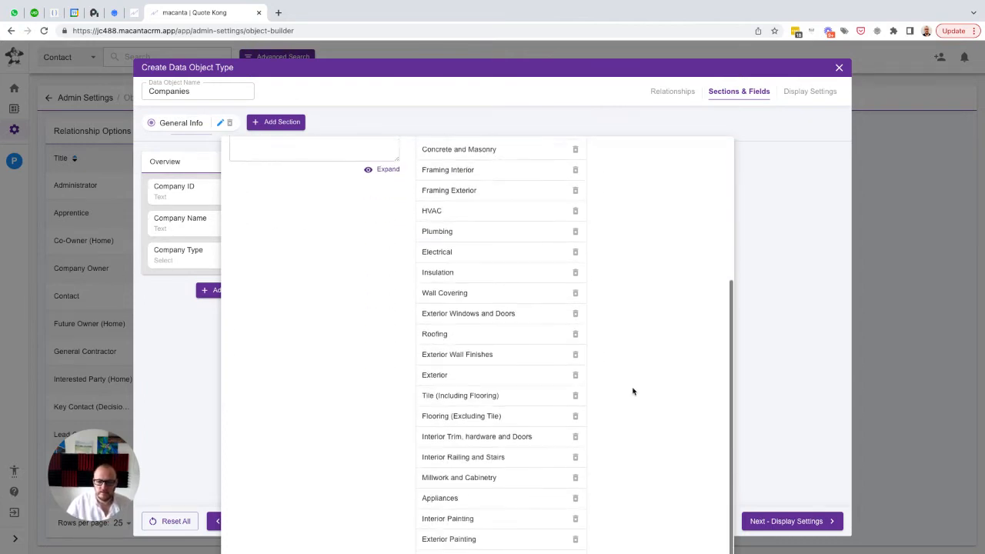
scroll(633, 392, down, 1)
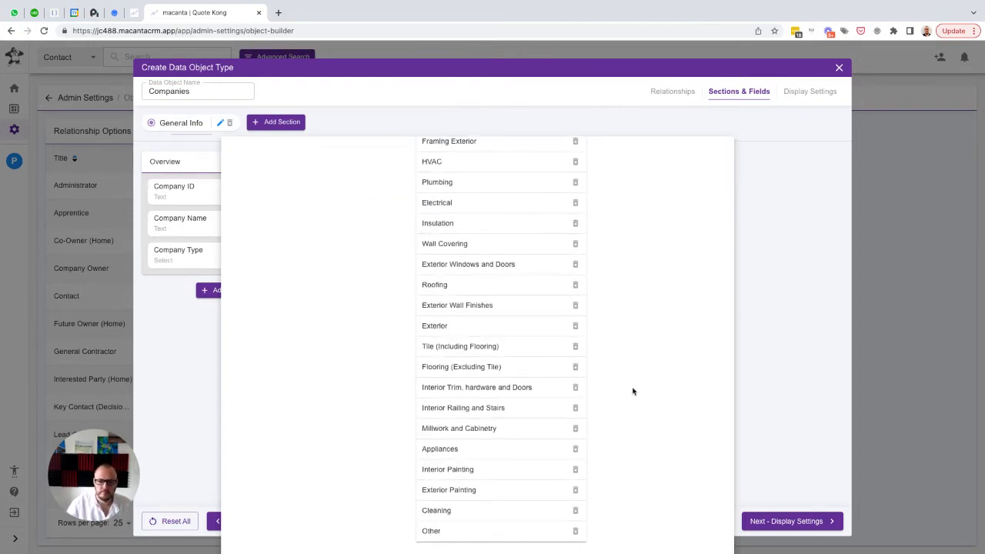
key(ctrl+minus)
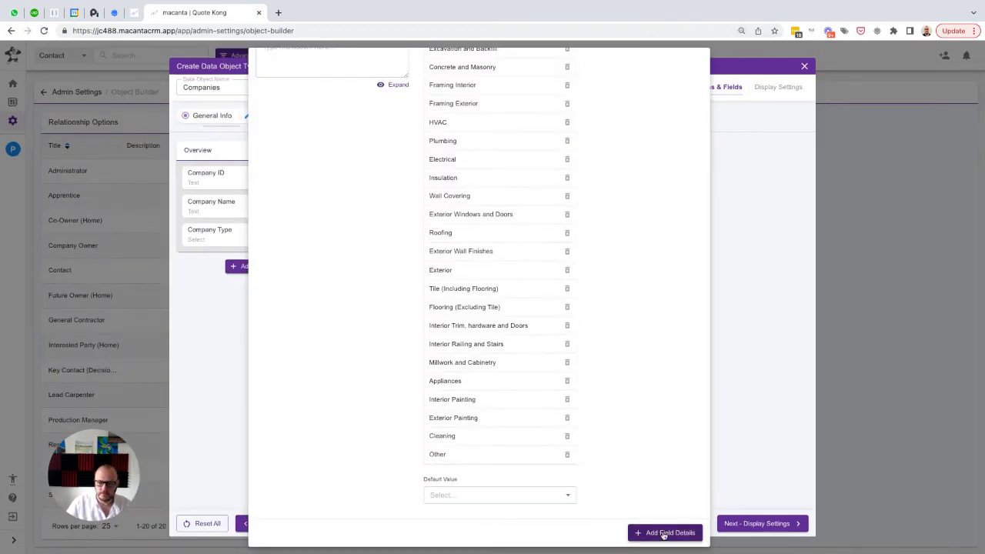
scroll(600, 413, up, 5)
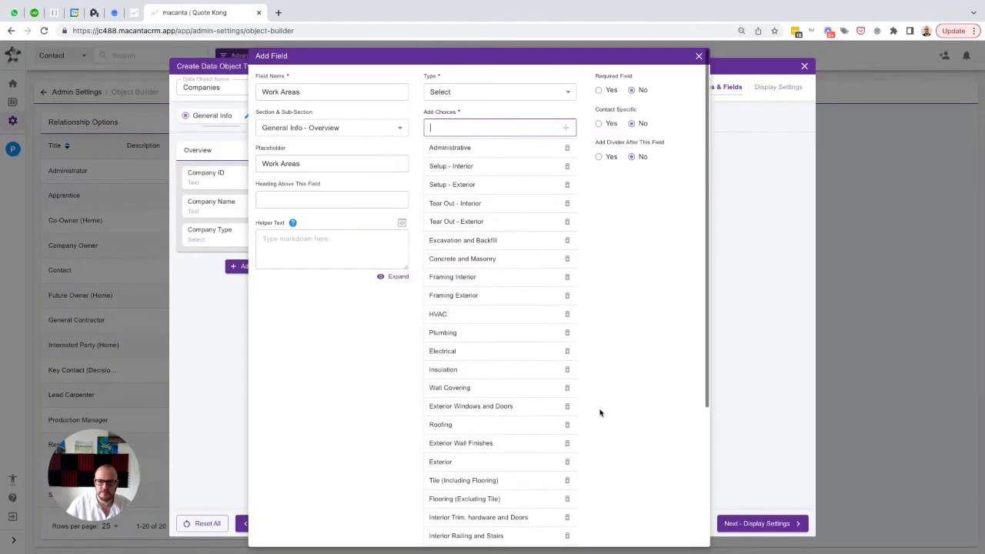
scroll(601, 413, down, 5)
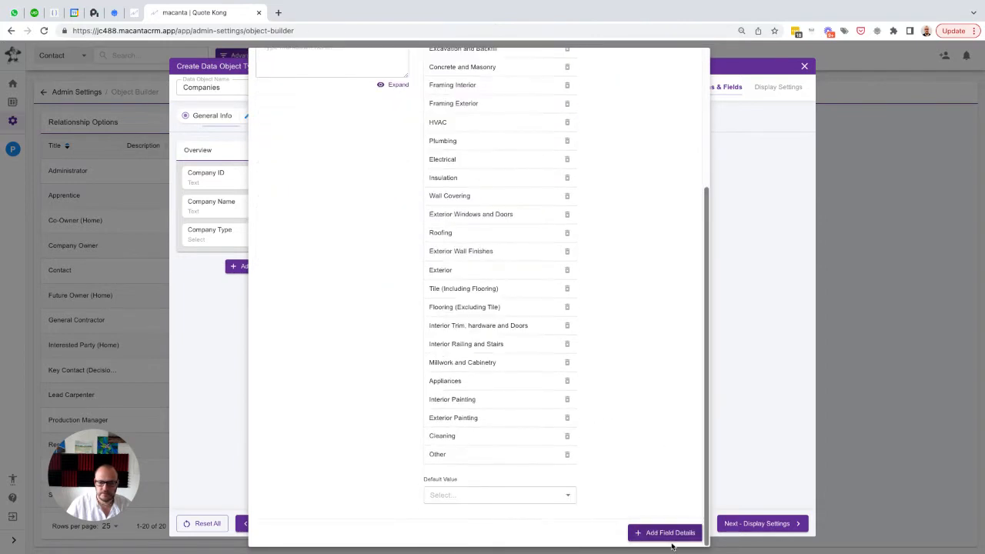
click(656, 532)
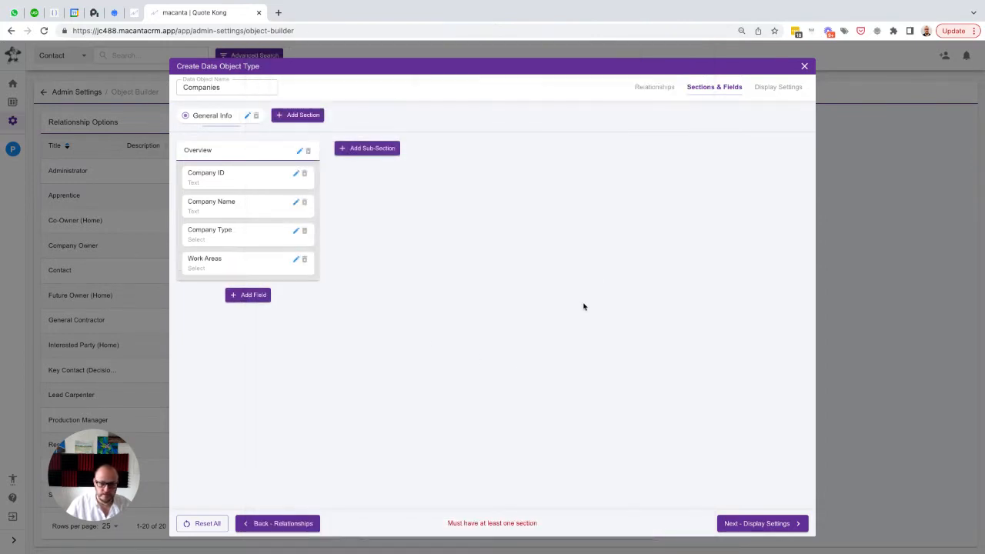
Add a sub-section named "Insurance and Billing" in 2nd position to the General Info section
key(ctrl+plus)
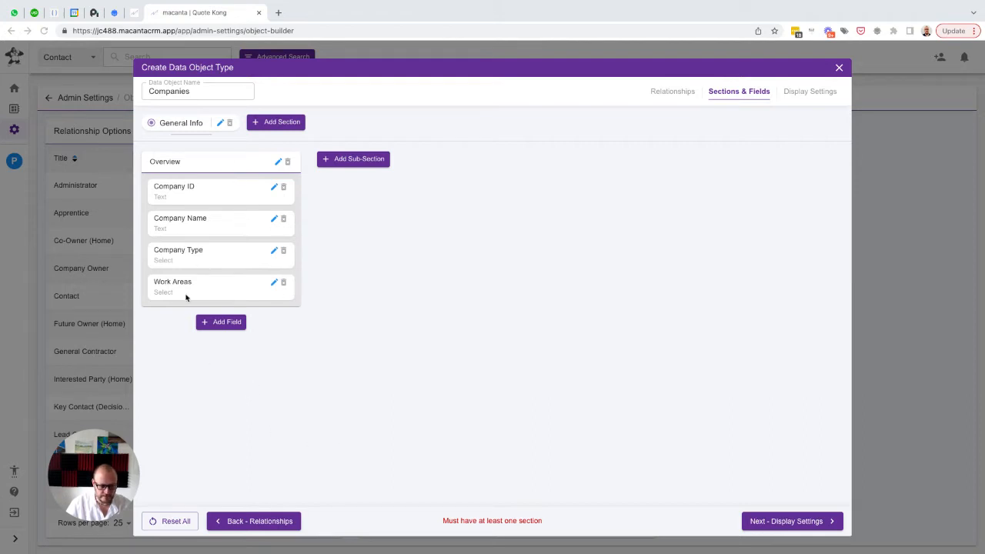
click(351, 161)
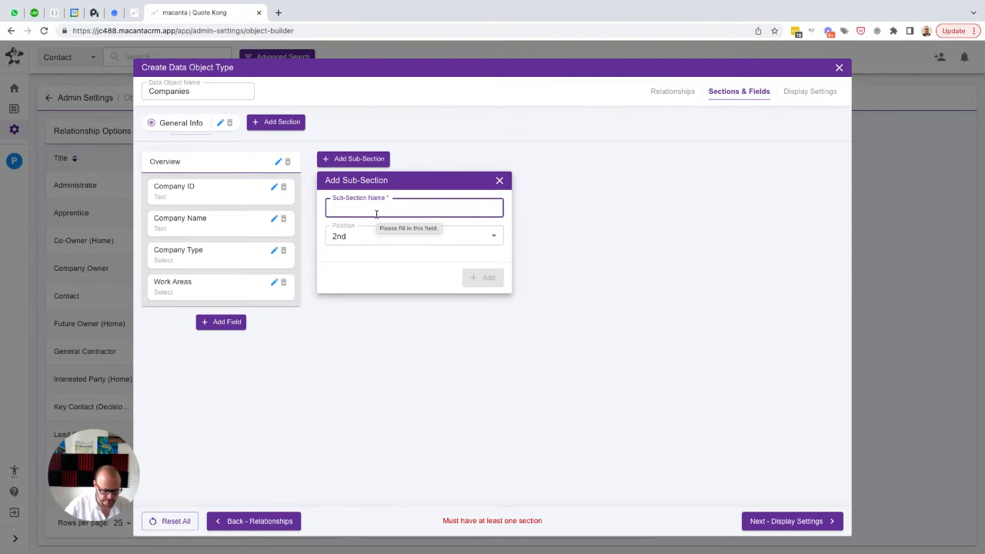
text(I)
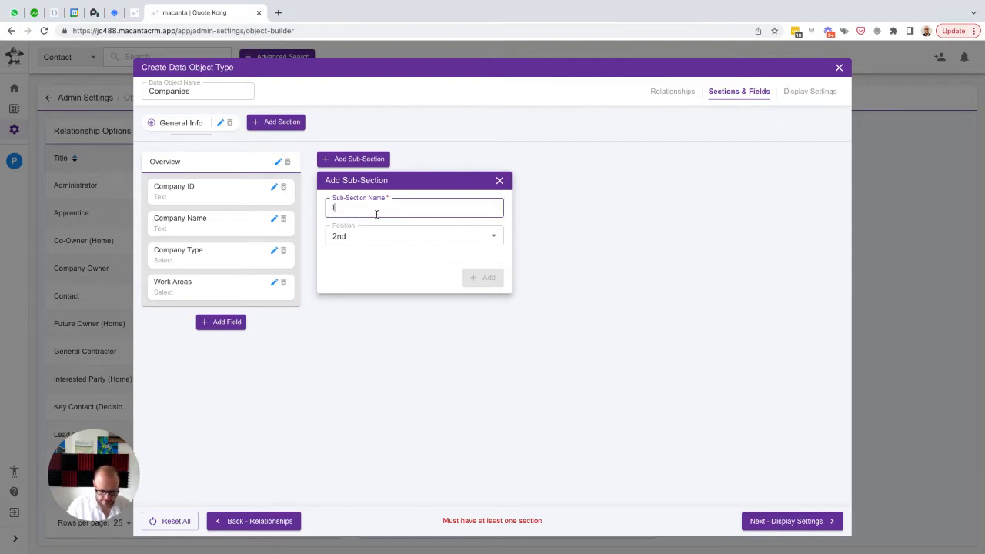
text(nsurance and Billing)
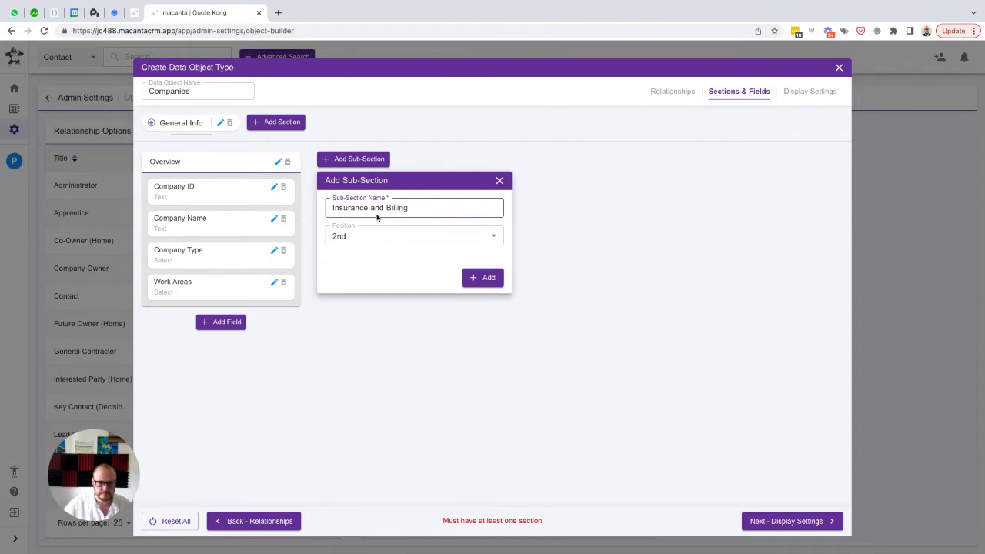
click(482, 278)
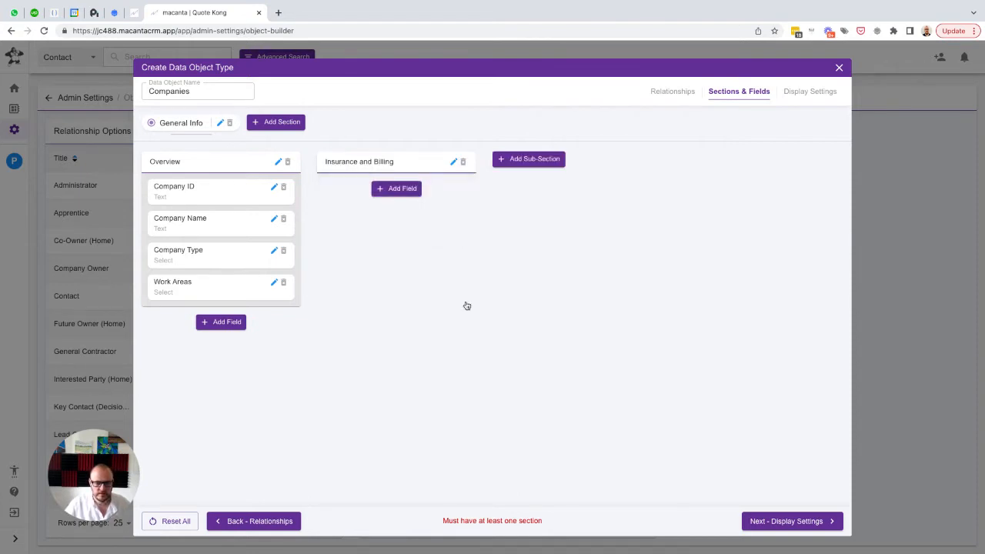
Add a text field named "Insurance" with the placeholder "Insurance" to the Insurance and Billing sub-section
click(394, 189)
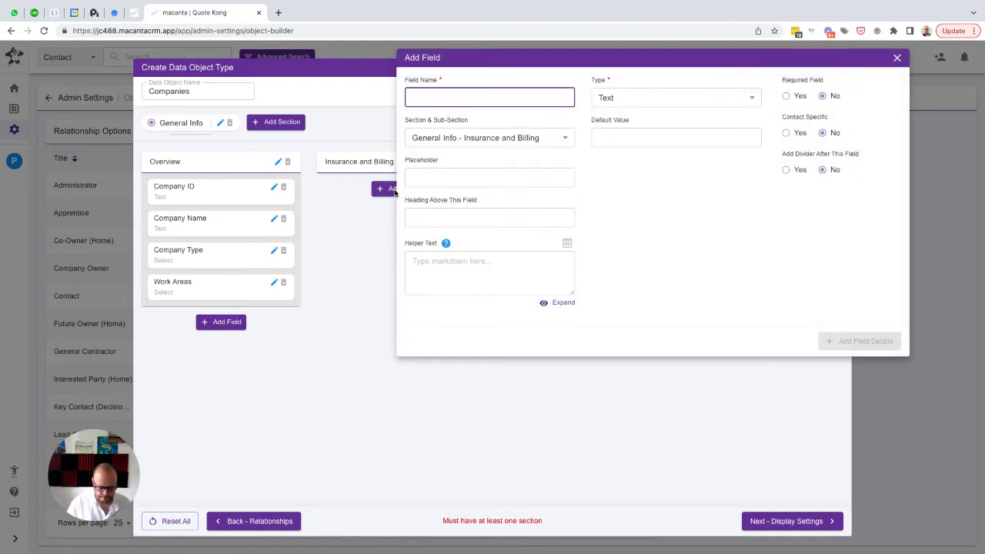
text(Insurance)
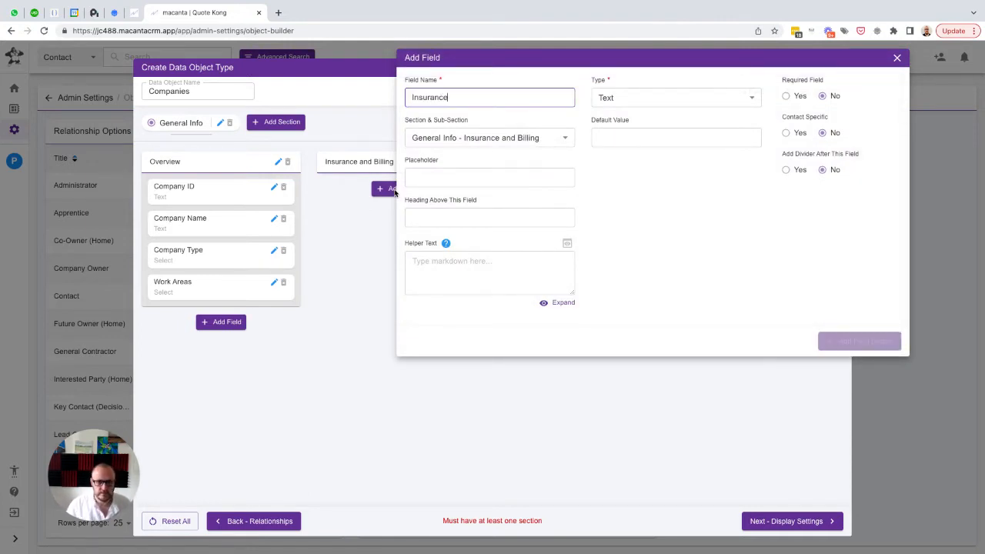
key(ctrl+a)
key(ctrl+c)
key(Tab)
key(ctrl+v)
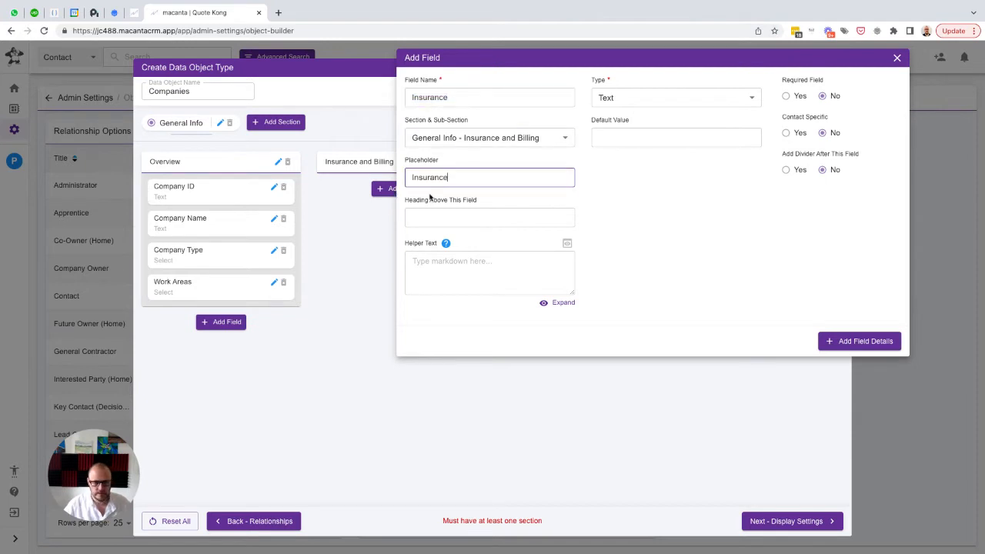
click(856, 343)
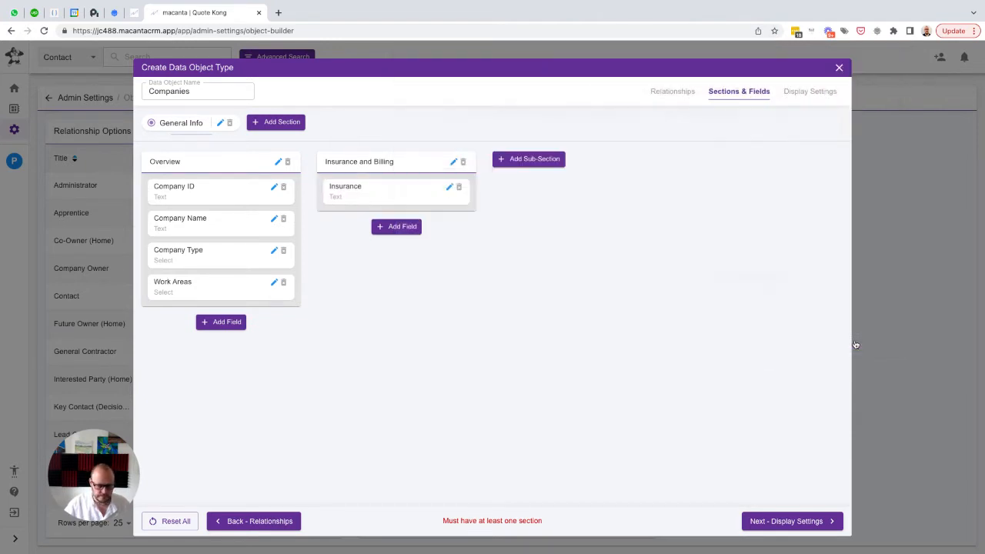
Add a Date field named "Insurance Renewal Date" with the same text as placeholder to the Insurance and Billing sub-section
click(393, 228)
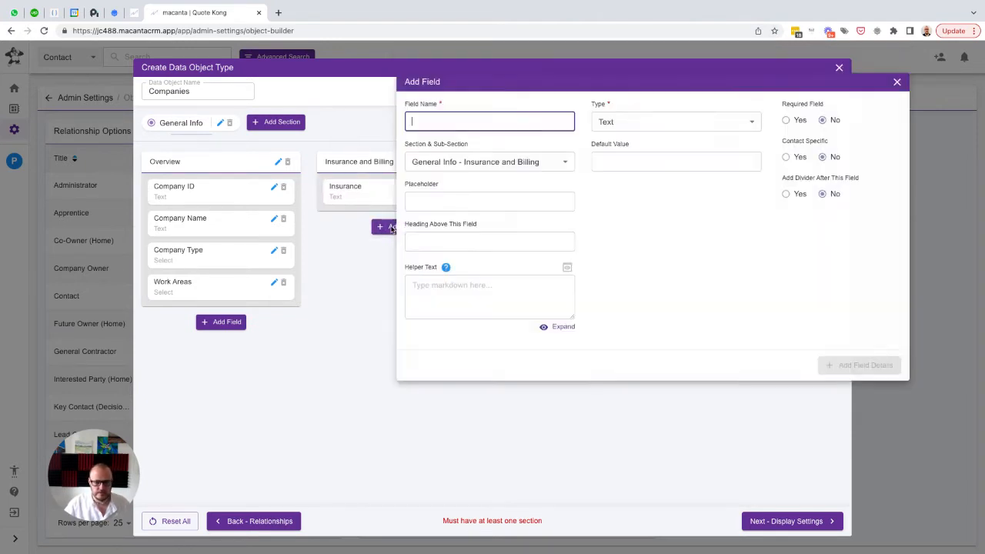
text(Insur)
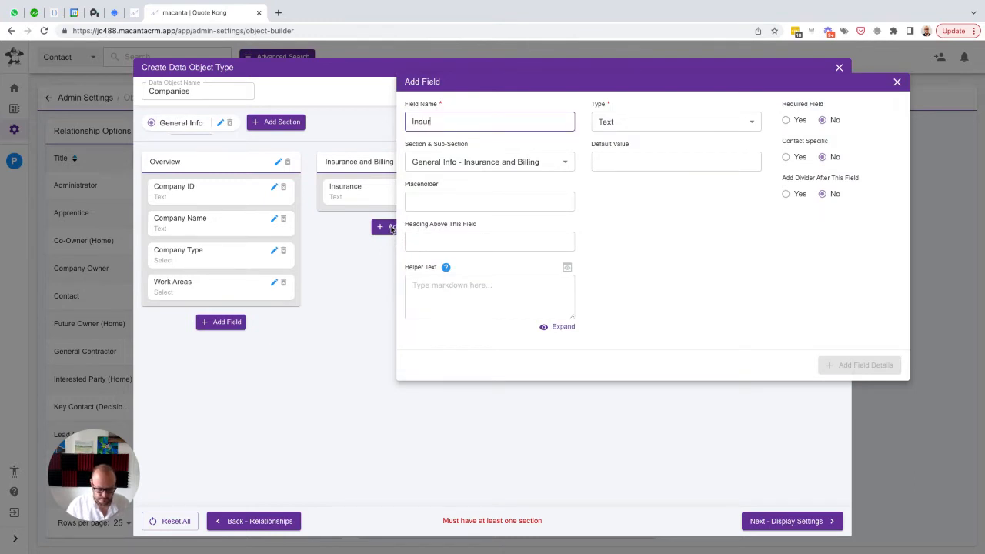
text(ance Renewal Date)
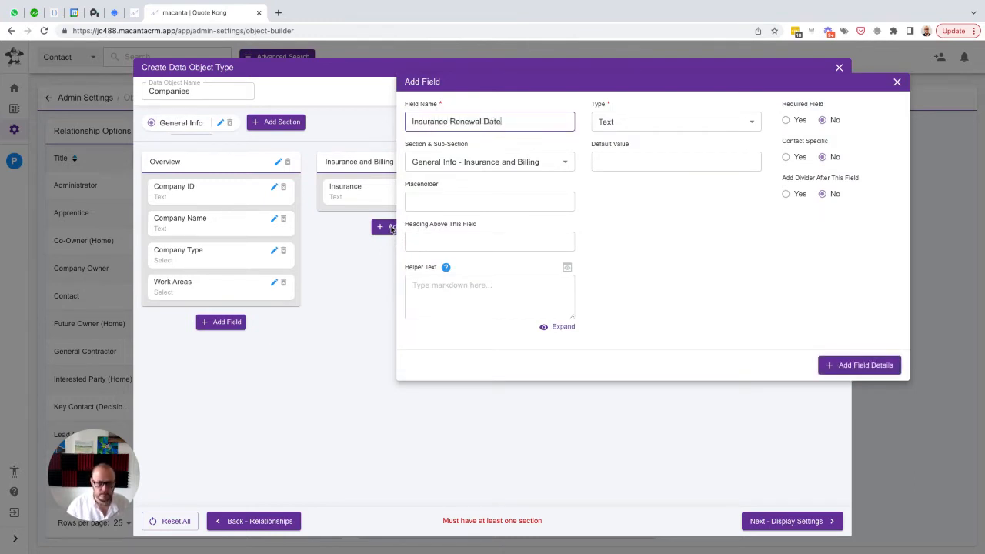
key(ctrl+a)
key(ctrl+c)
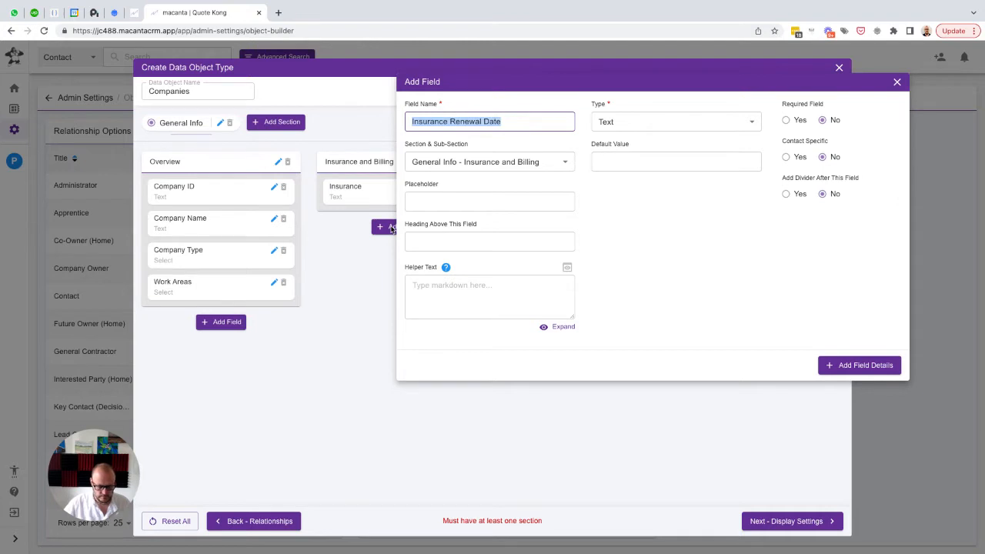
key(Tab)
key(Tab)
key(ctrl+v)
click(629, 122)
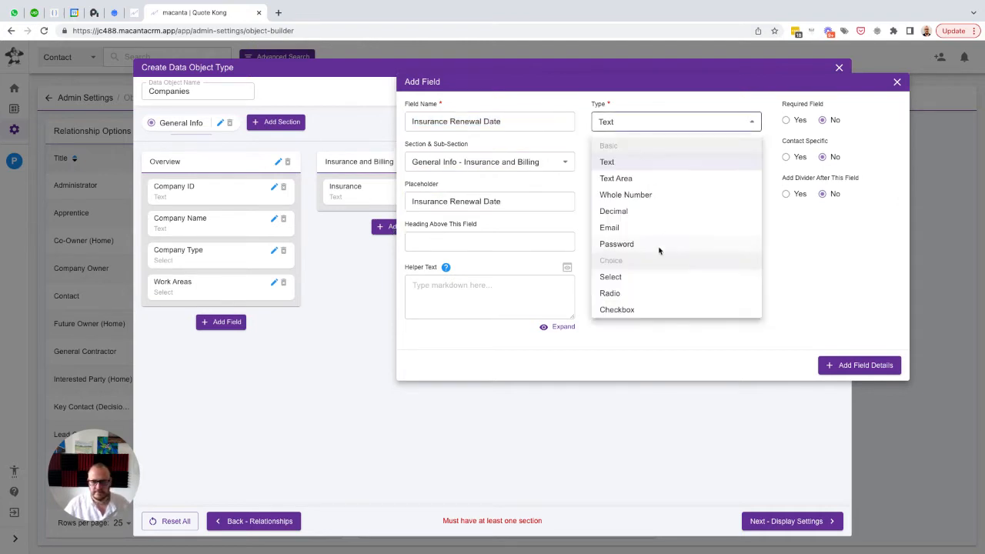
scroll(659, 250, down, 3)
click(631, 262)
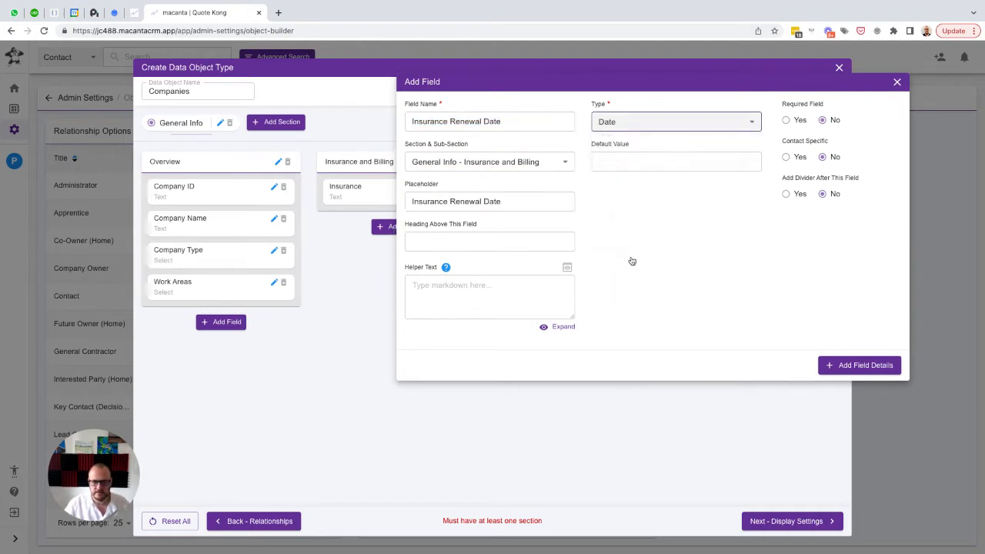
click(841, 362)
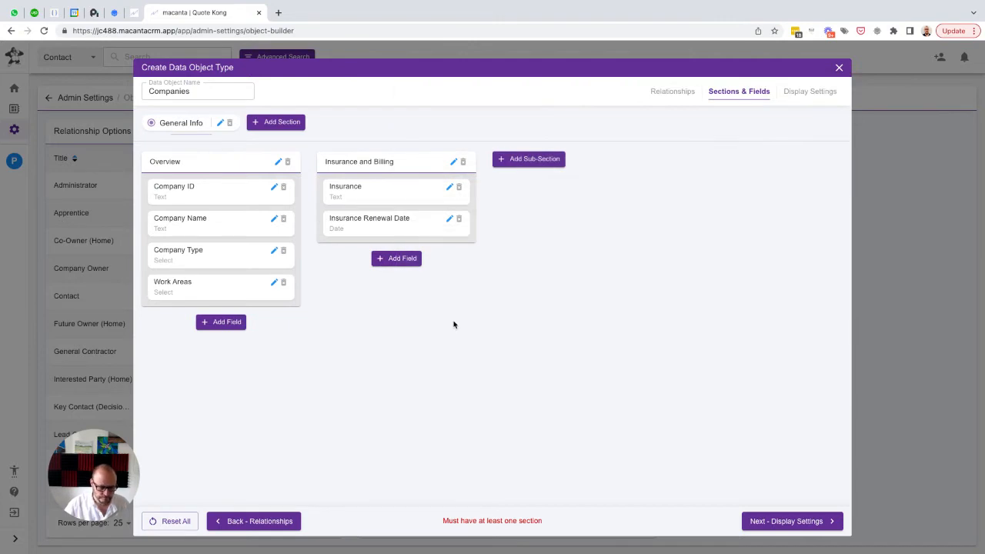
Add a text field named "Preferred Contact Method" with the same text as placeholder to the Insurance and Billing sub-section
click(391, 260)
text(P)
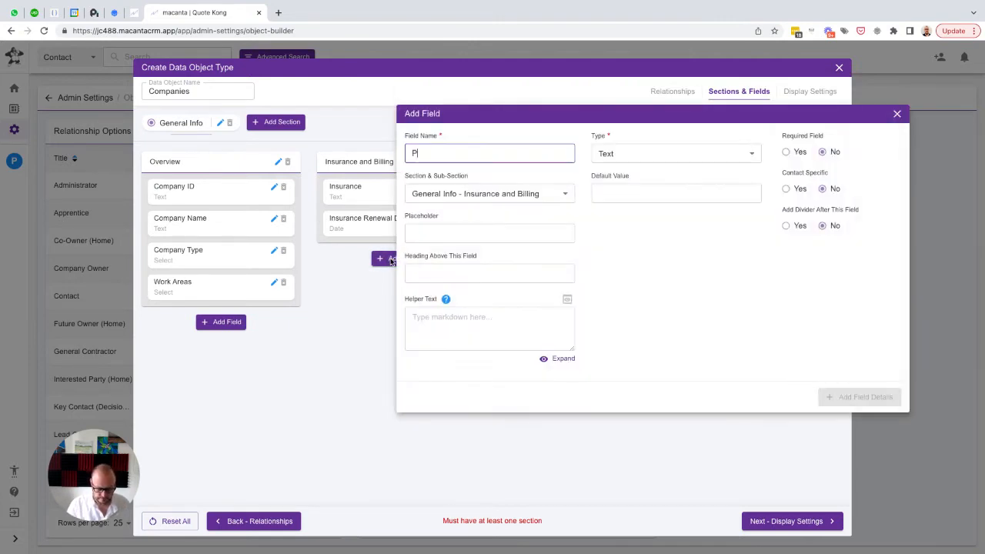
text(referred C)
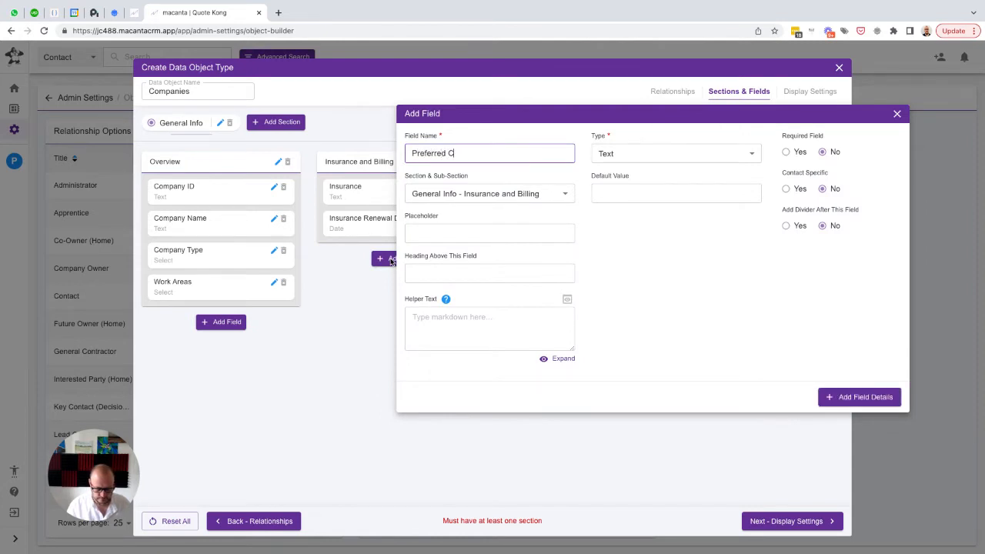
text(ontact Method)
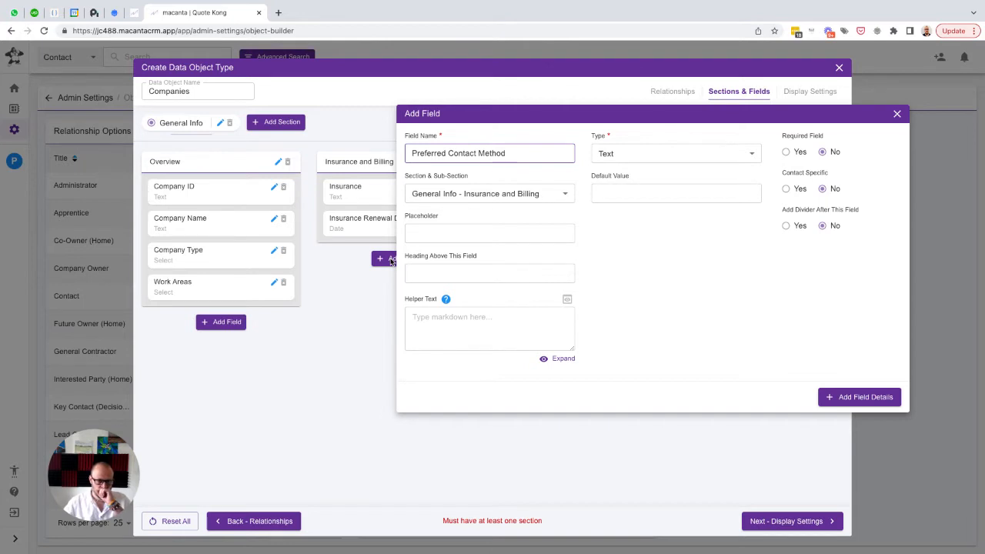
key(ctrl+a)
key(ctrl+c)
key(Tab)
key(Tab)
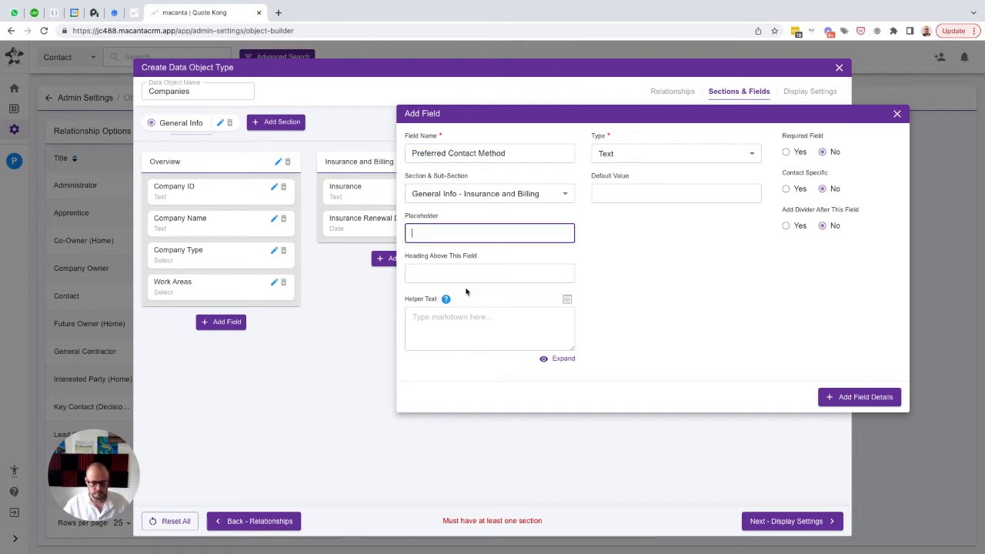
key(ctrl+v)
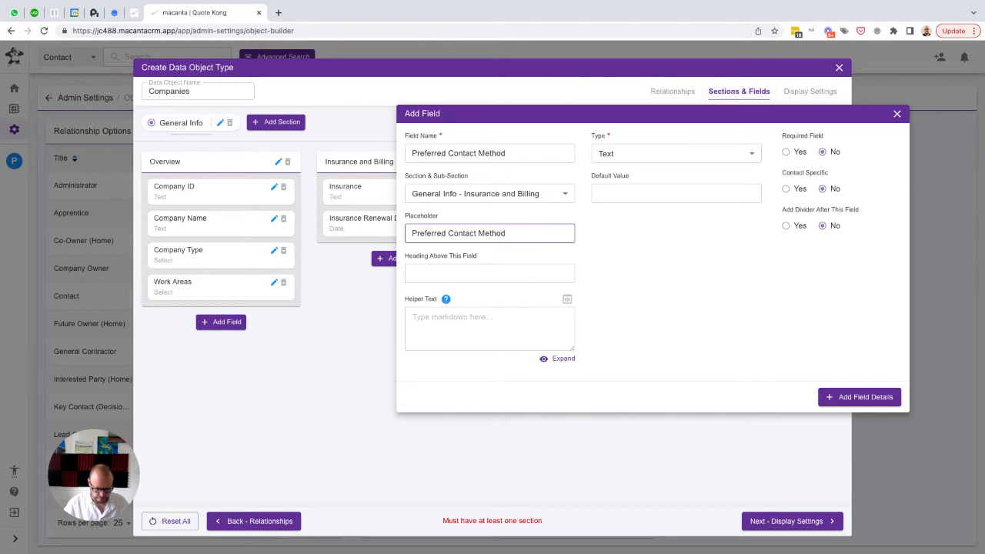
click(852, 400)
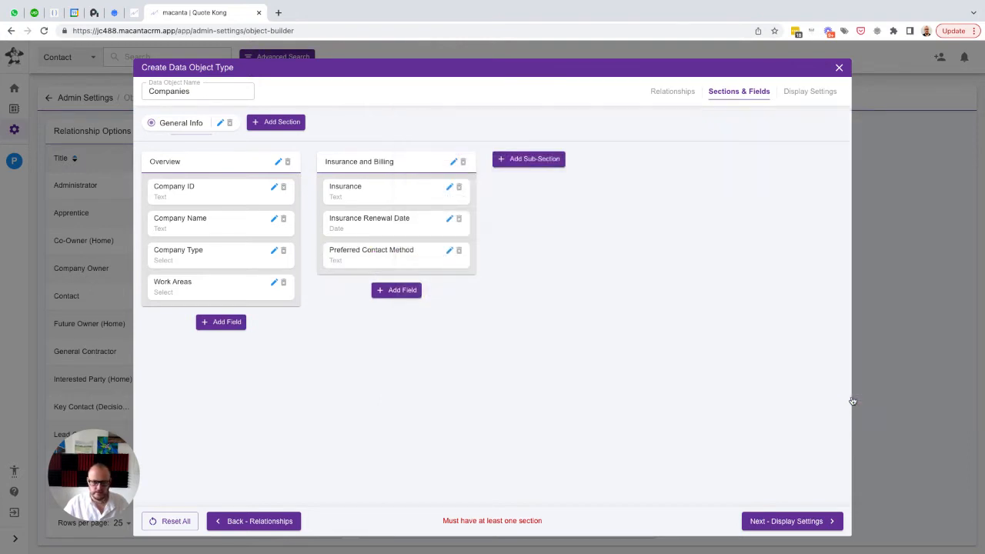
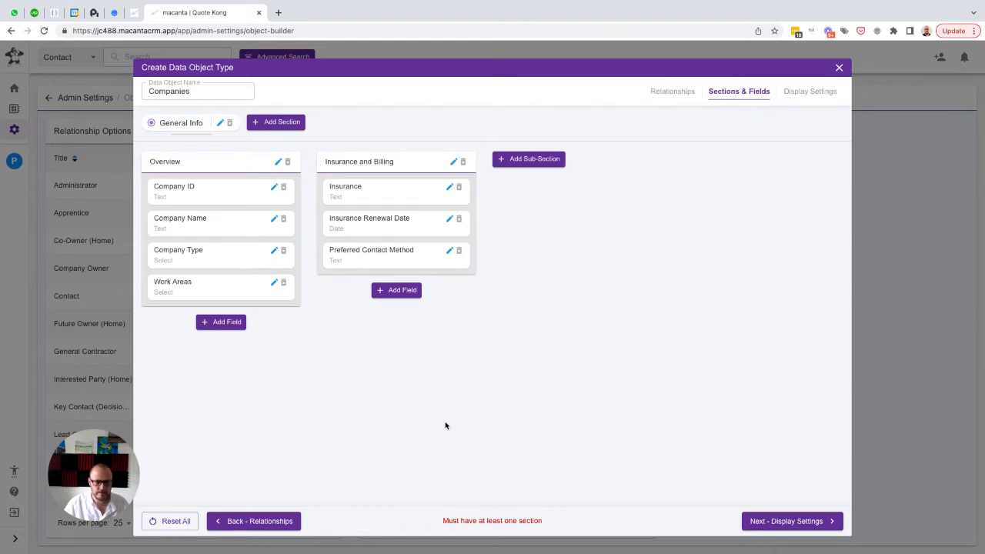
Add a text field named "Billing Method" with the same text as placeholder to the Insurance and Billing sub-section
click(385, 291)
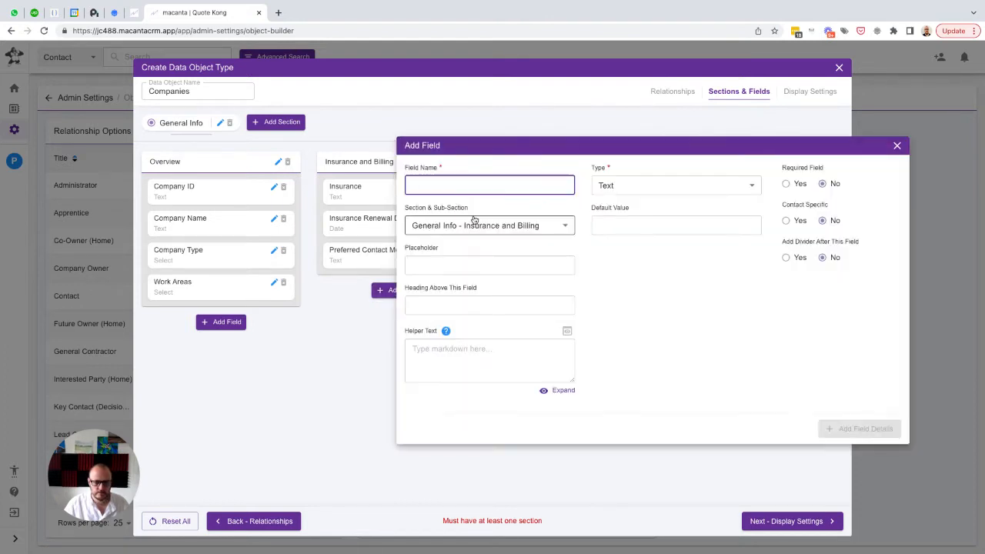
text(Billing Method)
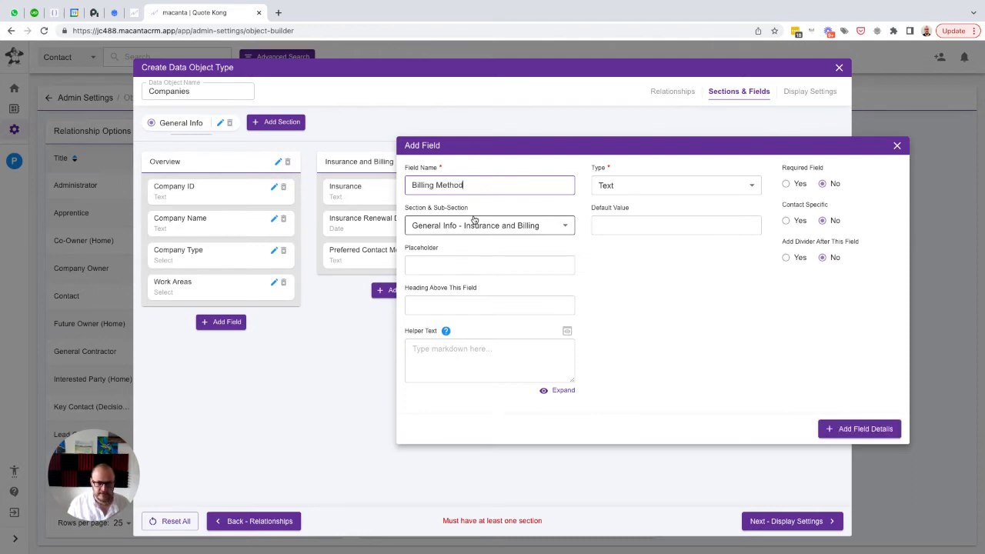
key(ctrl+a)
key(ctrl+c)
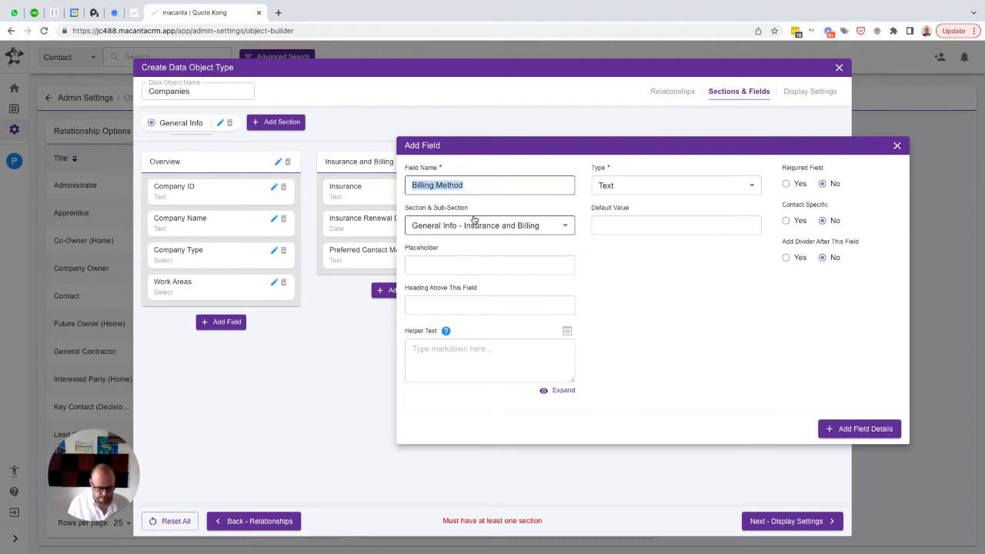
key(Tab)
key(Tab)
key(ctrl+v)
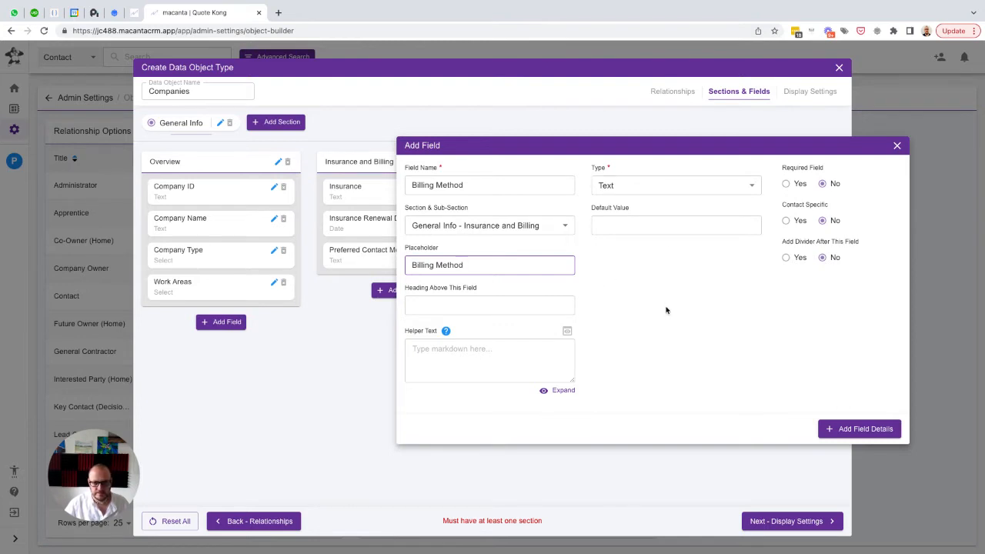
click(841, 432)
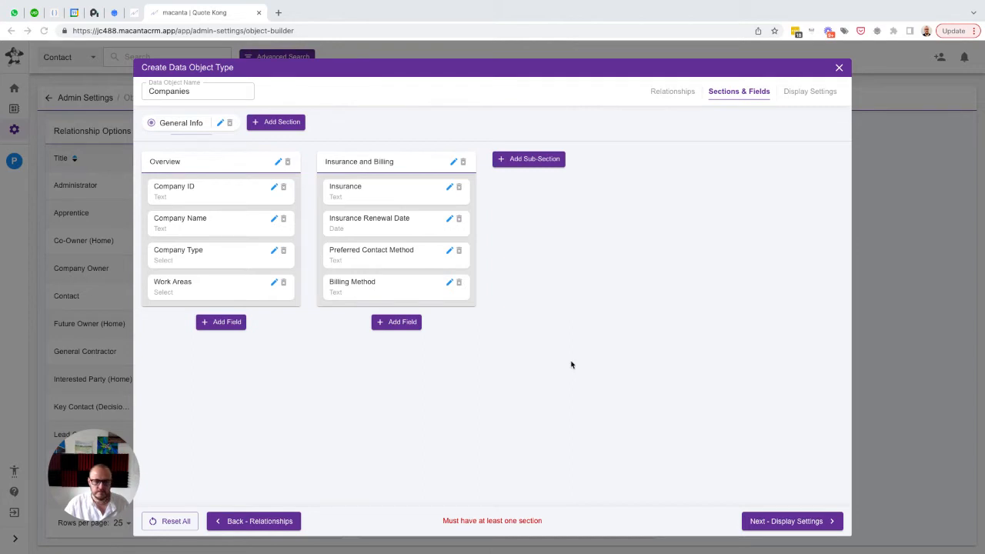
Start a Select field named "Billing Requirement" with the same text as placeholder in the Insurance and Billing sub-section
click(392, 322)
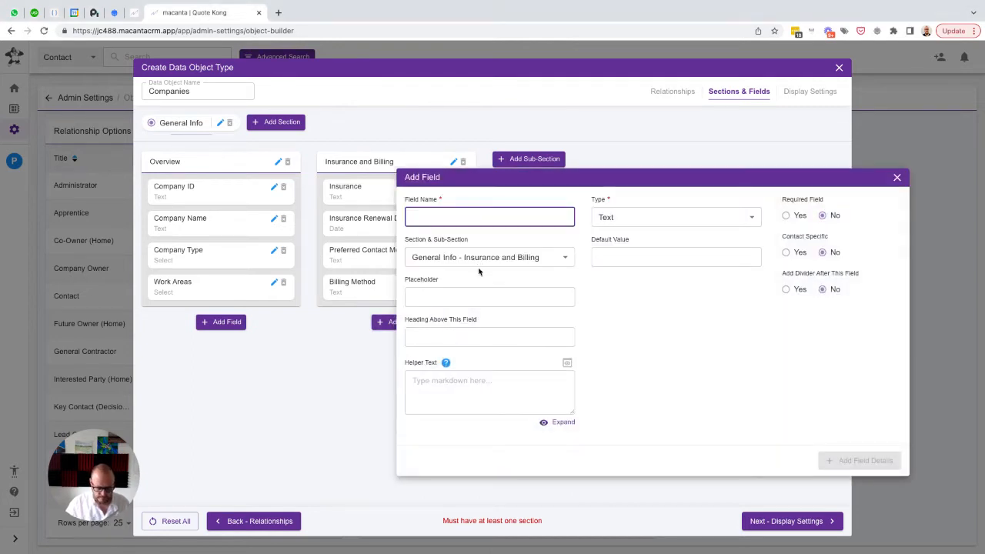
text(Billing Re)
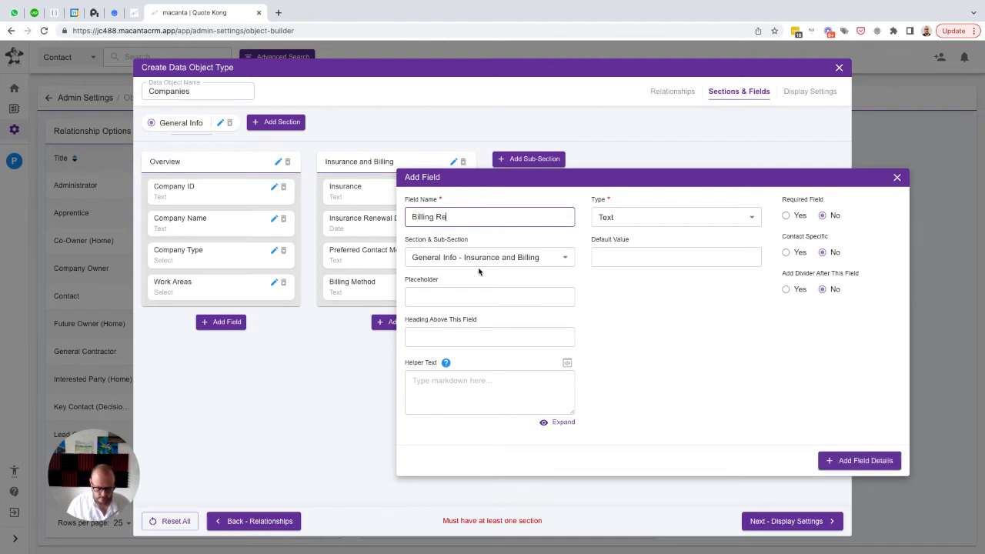
text(quirement)
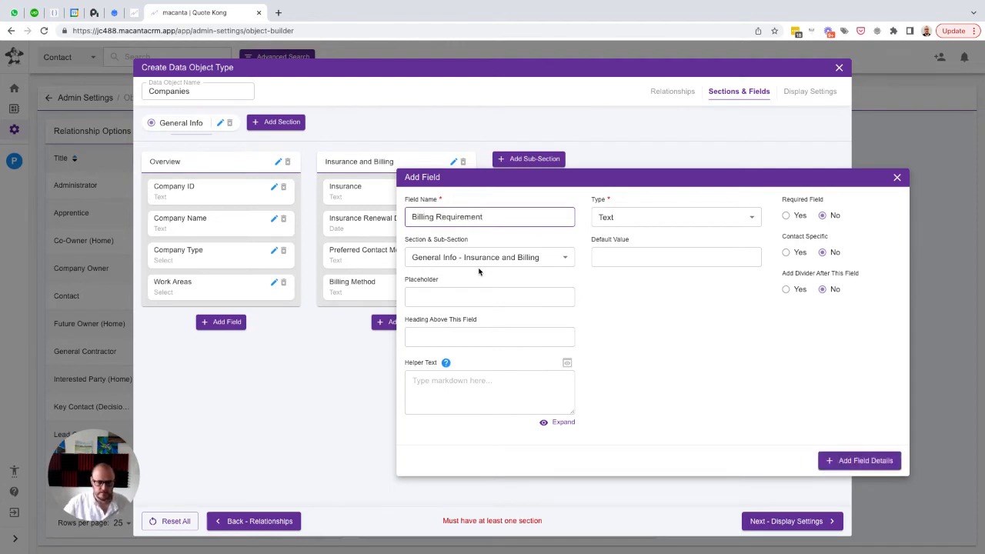
key(ctrl+a)
key(Tab)
key(Tab)
key(ctrl+v)
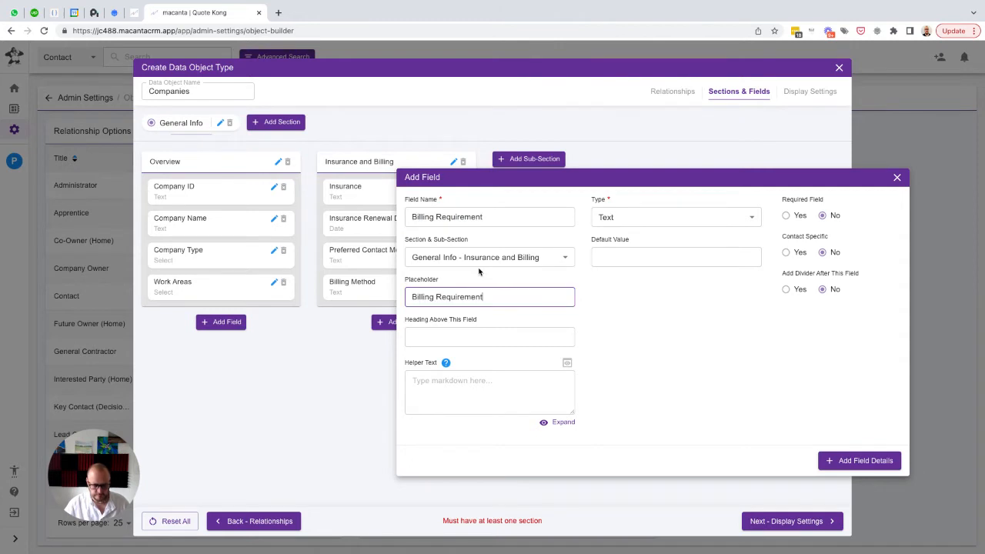
click(629, 222)
click(624, 373)
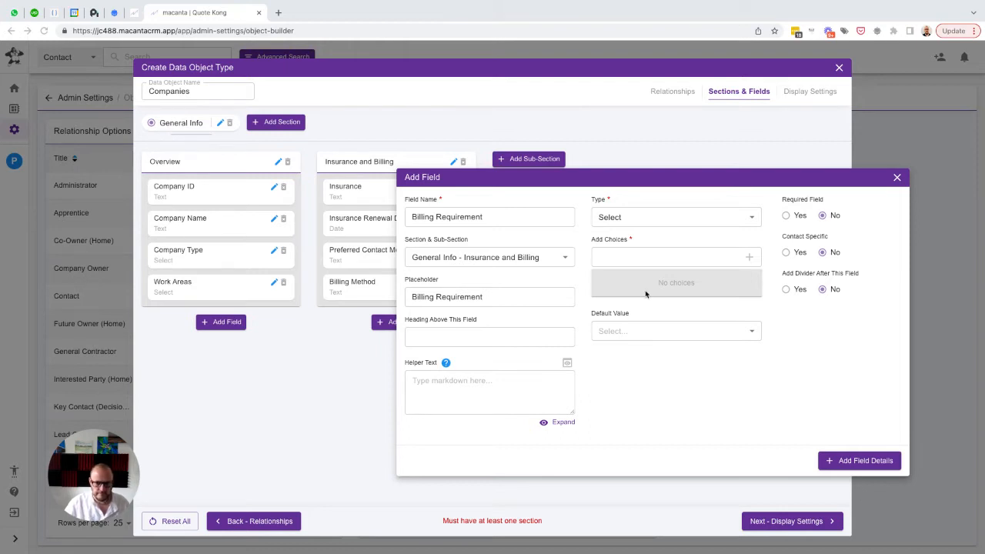
Add the choices "Due upon receipt" and "Due within 15 days" to the Billing Requirement field
click(631, 258)
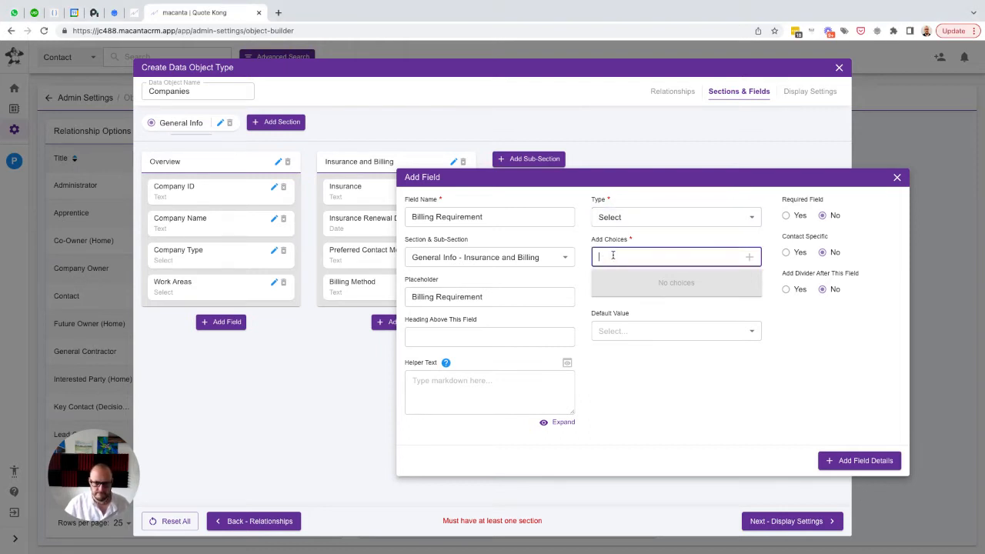
text(Due)
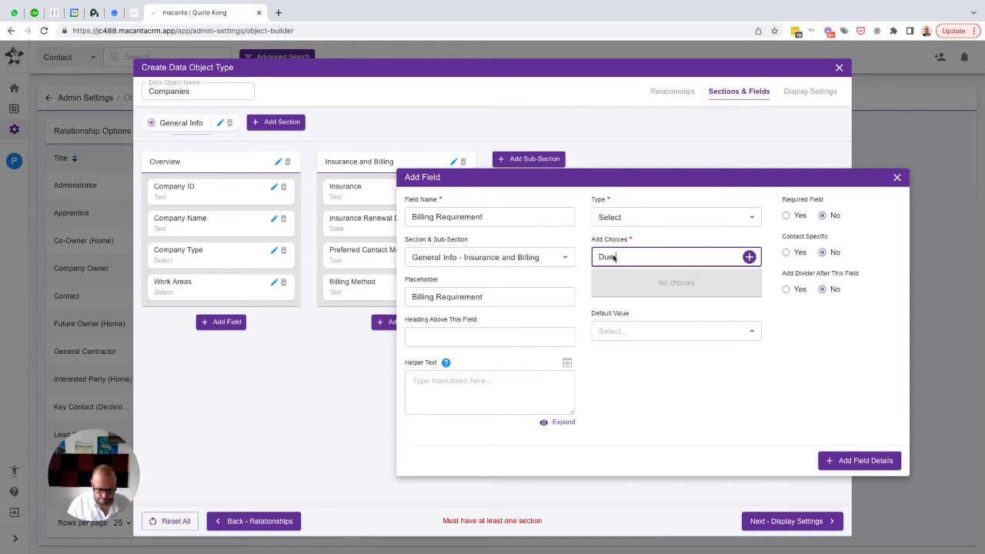
text( upon receipt)
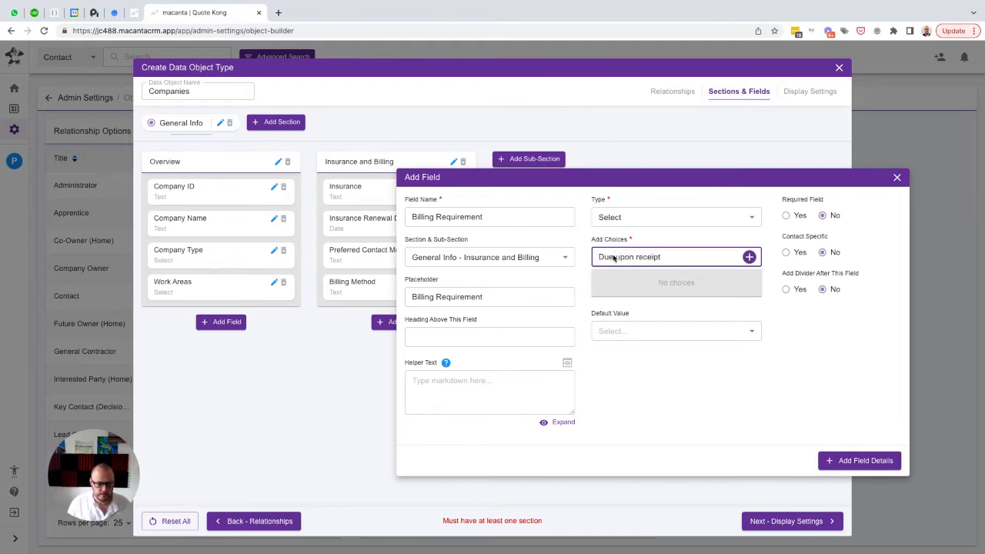
key(Return)
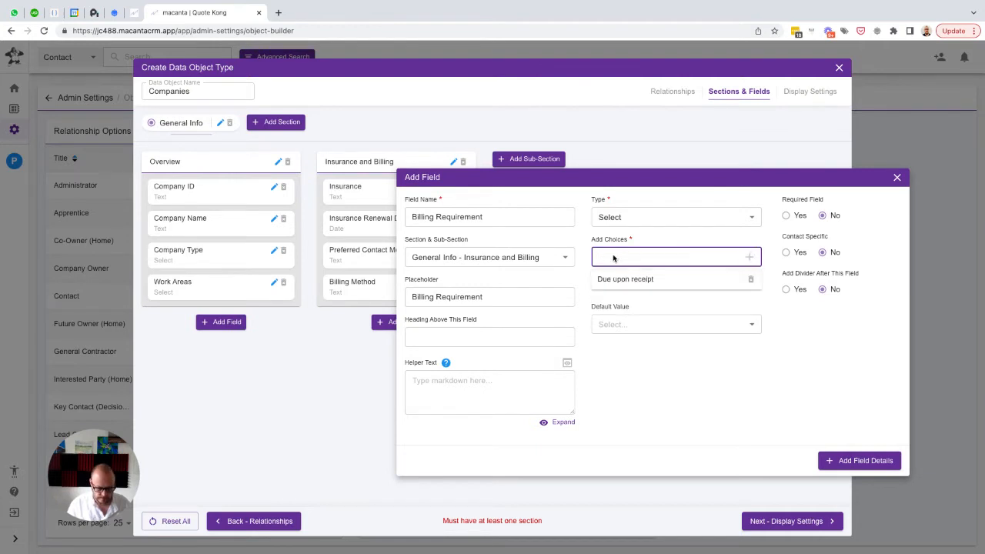
text(Due within 15)
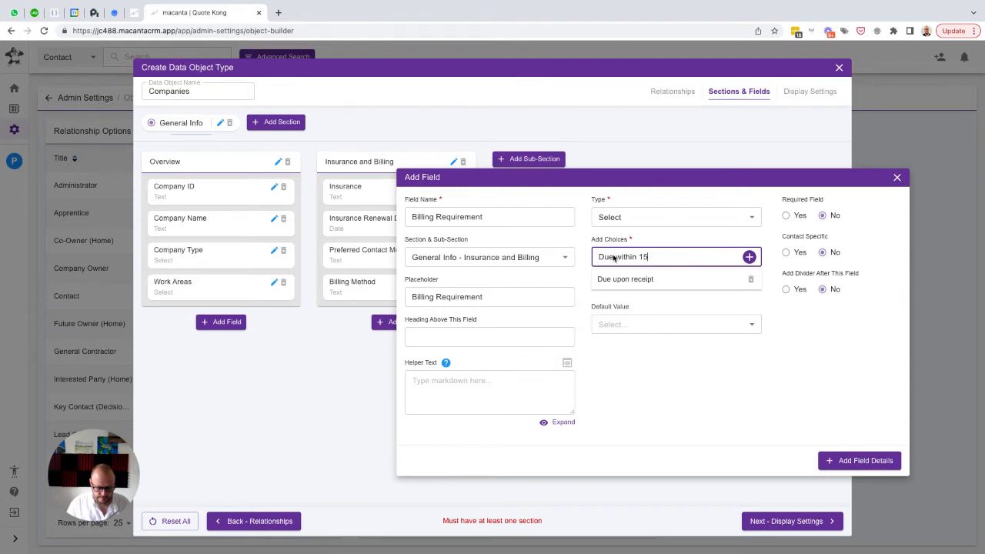
text( days)
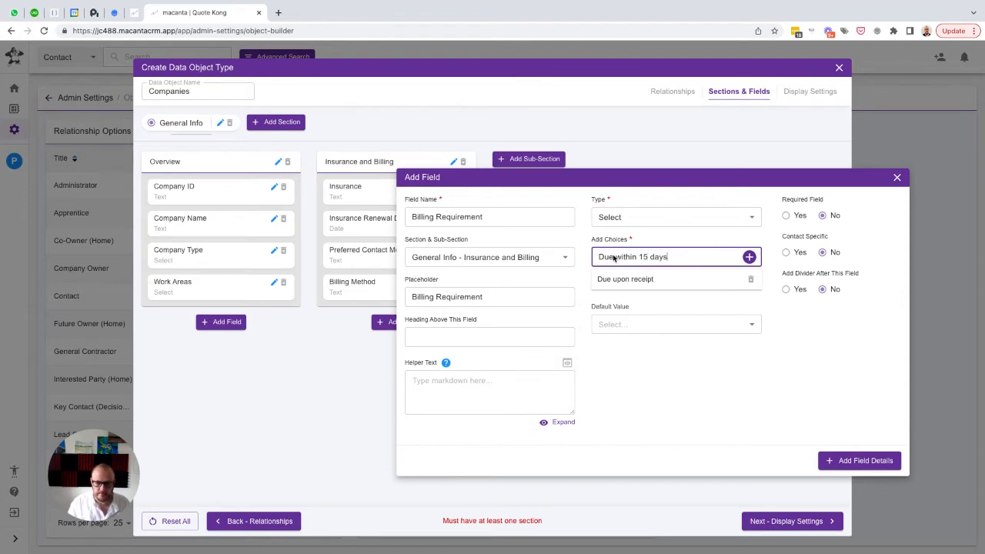
key(Return)
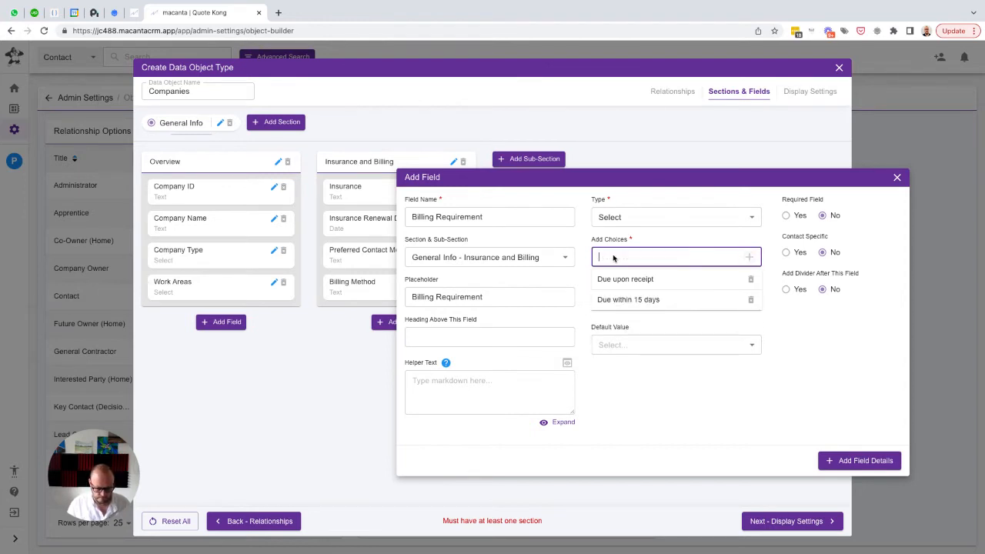
Add the choices "Due within 30 days", "Due within 60 days" and "Due within 90 days", and save the Billing Requirement field
text(Due within 30 days)
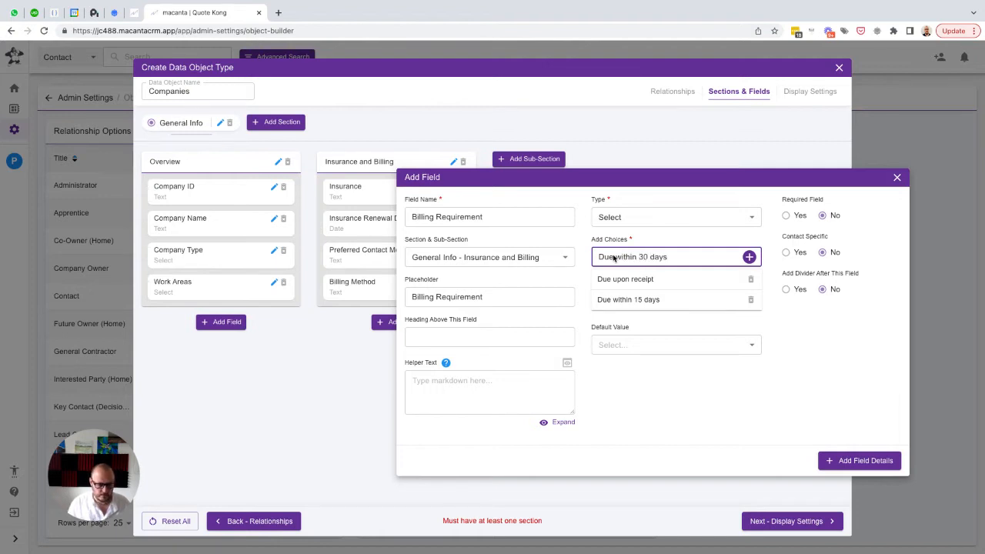
key(Return)
text(Due within)
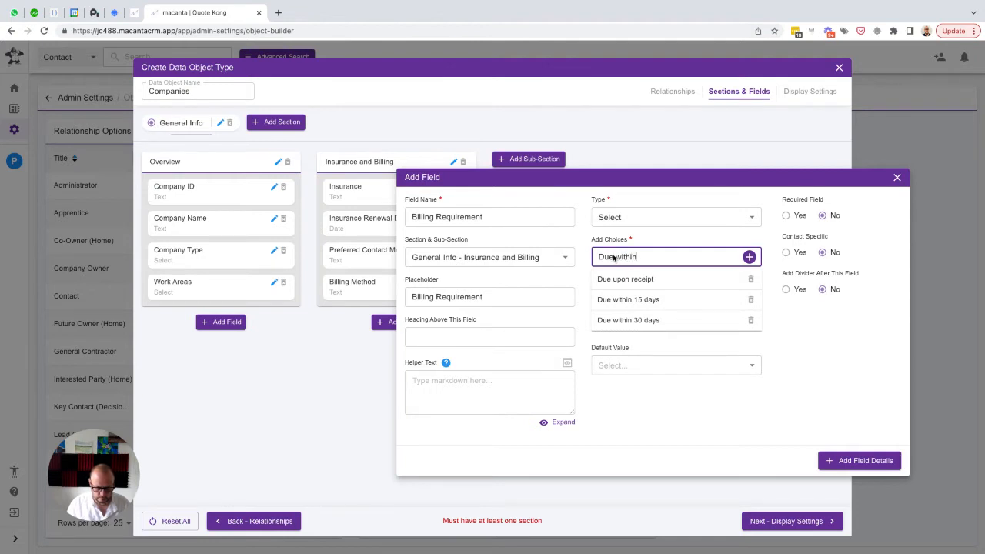
text( 60 days)
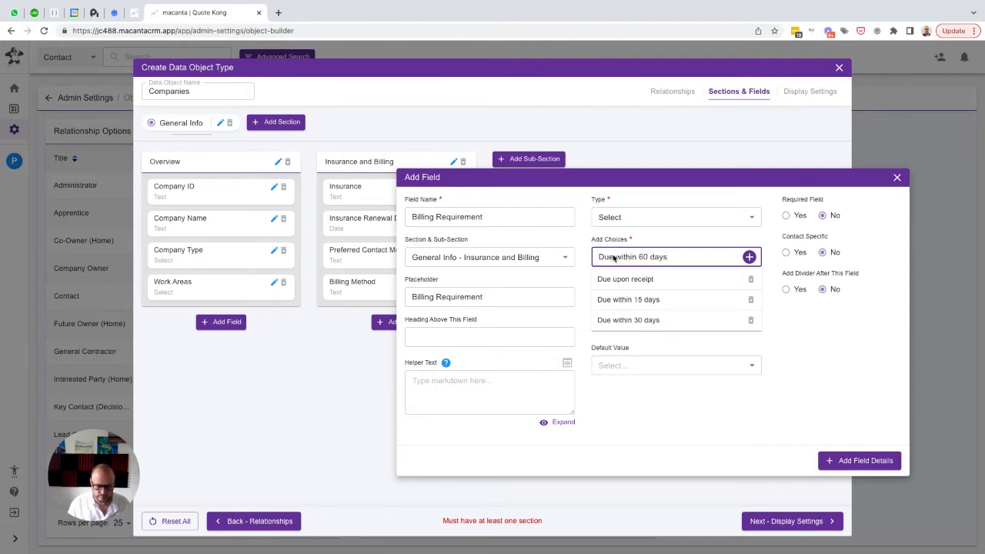
key(Return)
text(Due w)
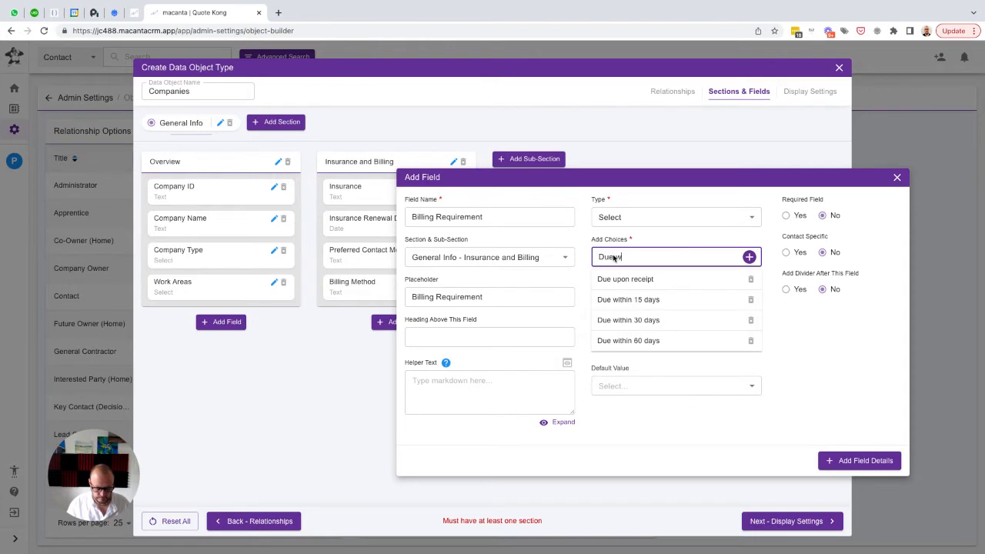
text(ithin 90 days)
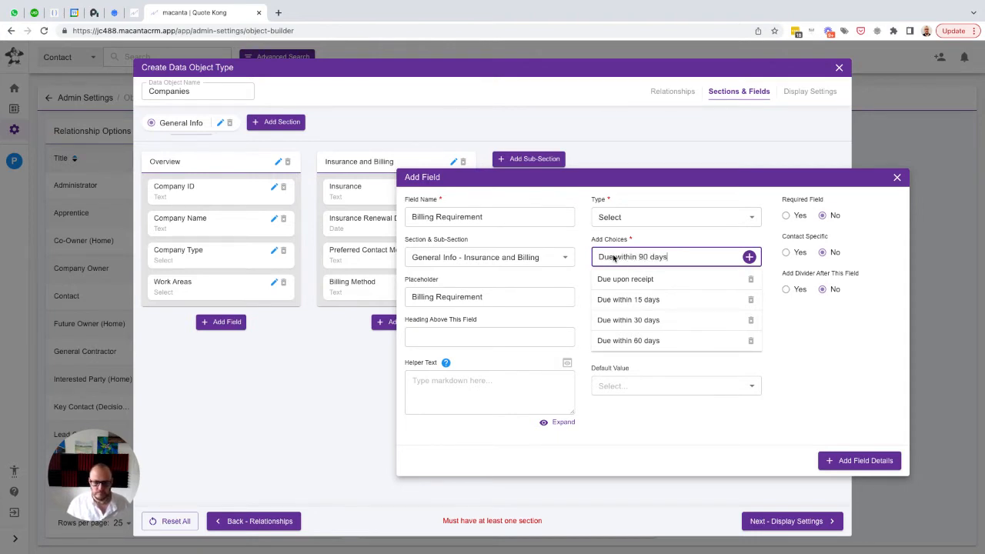
key(Return)
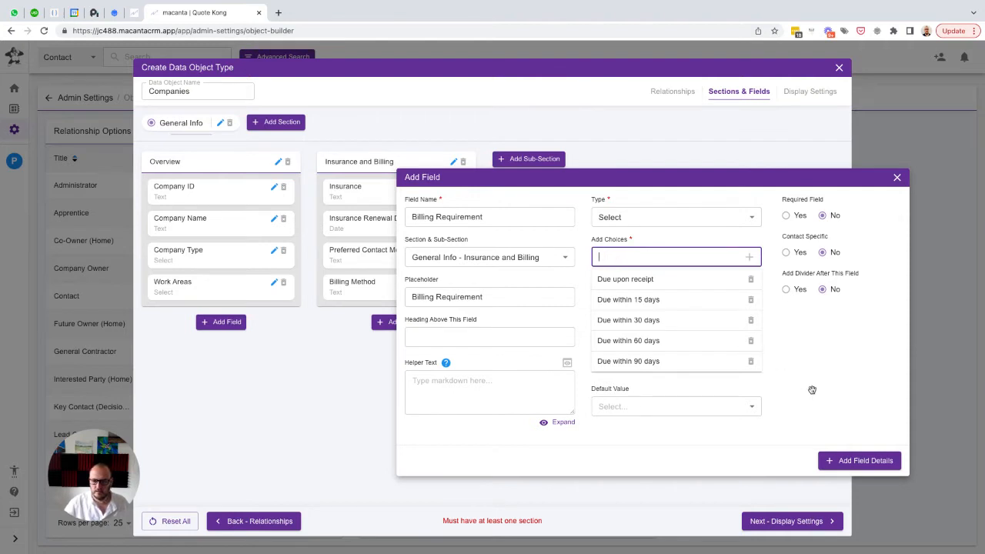
click(847, 463)
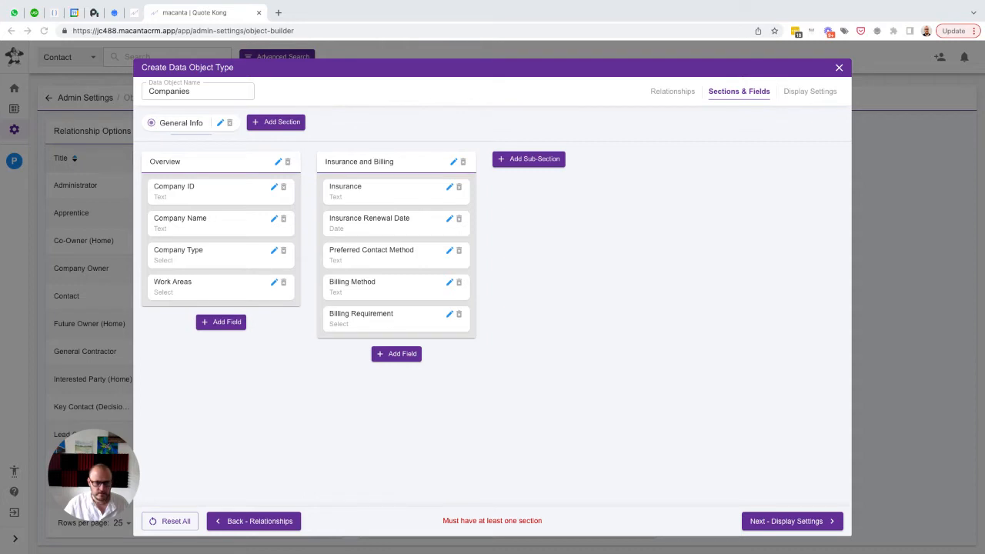
Add a sub-section named "Direct Contact Info" in 3rd position to the General Info section
click(530, 166)
text(D)
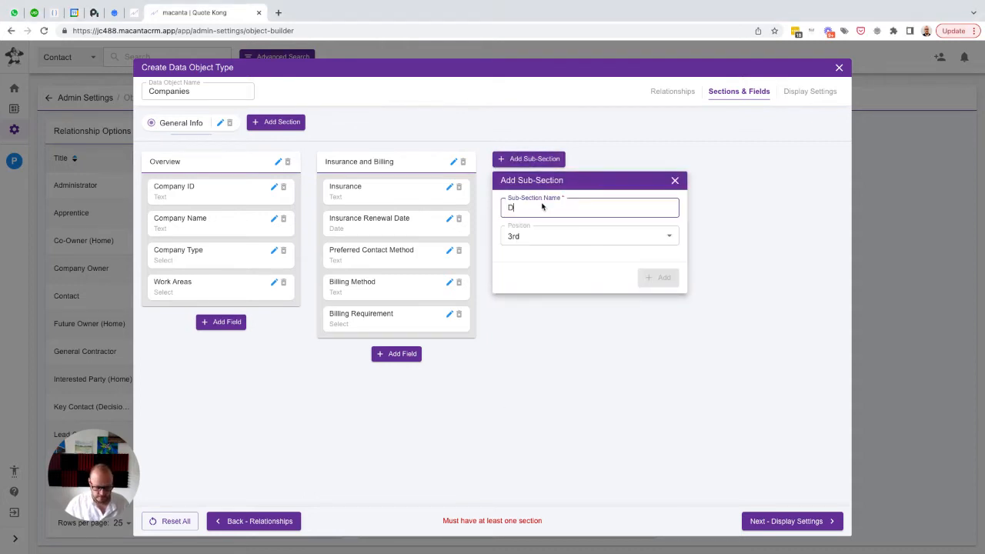
text(irect Conta)
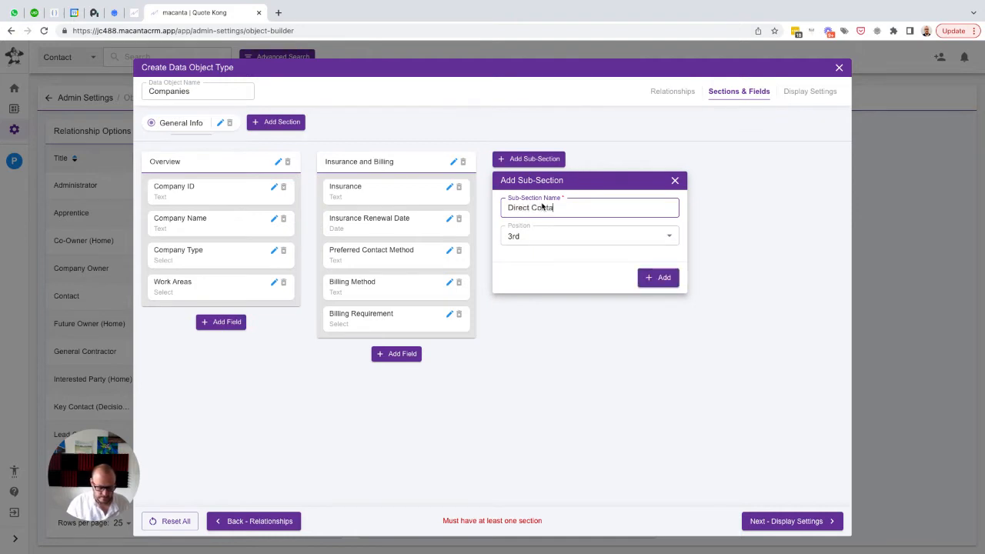
text(ct Info)
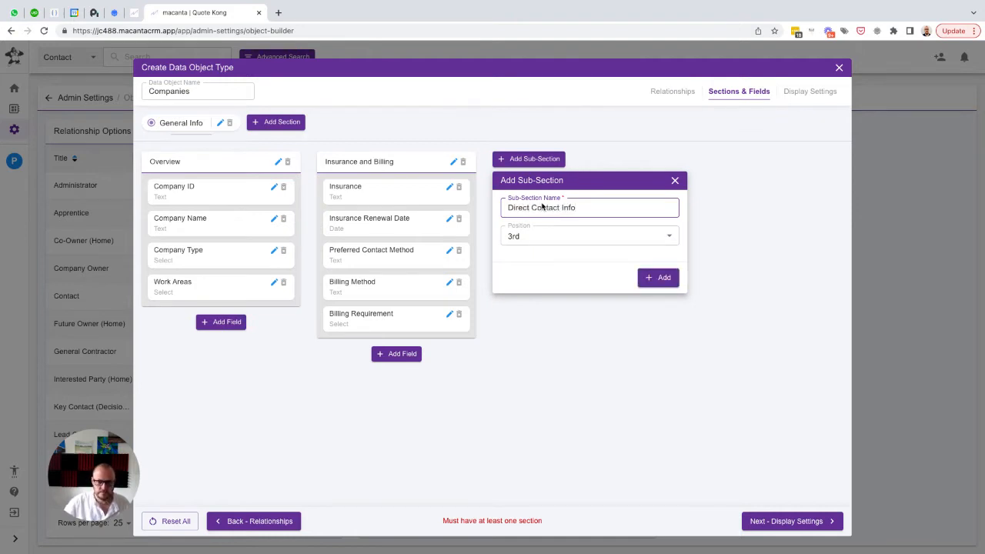
click(658, 278)
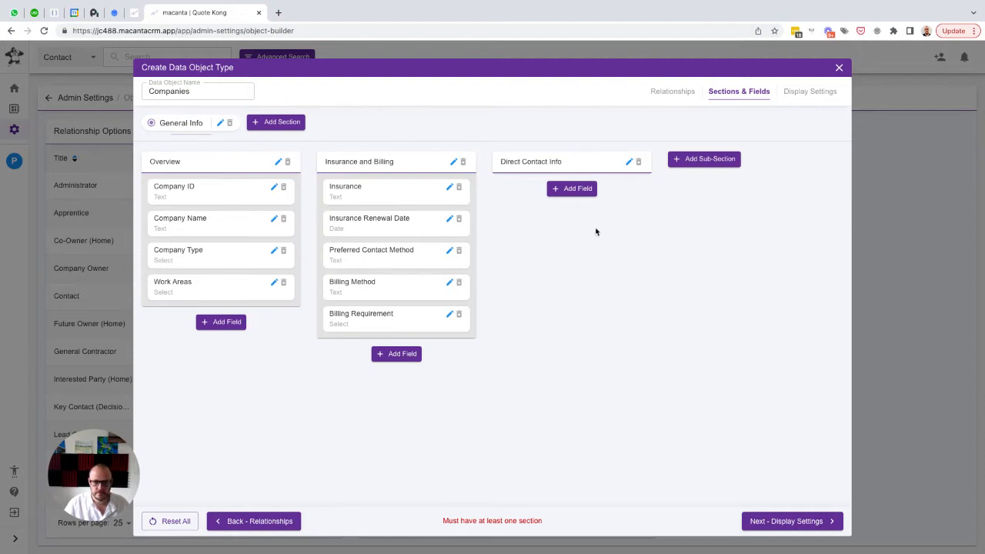
Add a text field named "Phone Number" with the same text as placeholder to the Direct Contact Info sub-section
click(572, 190)
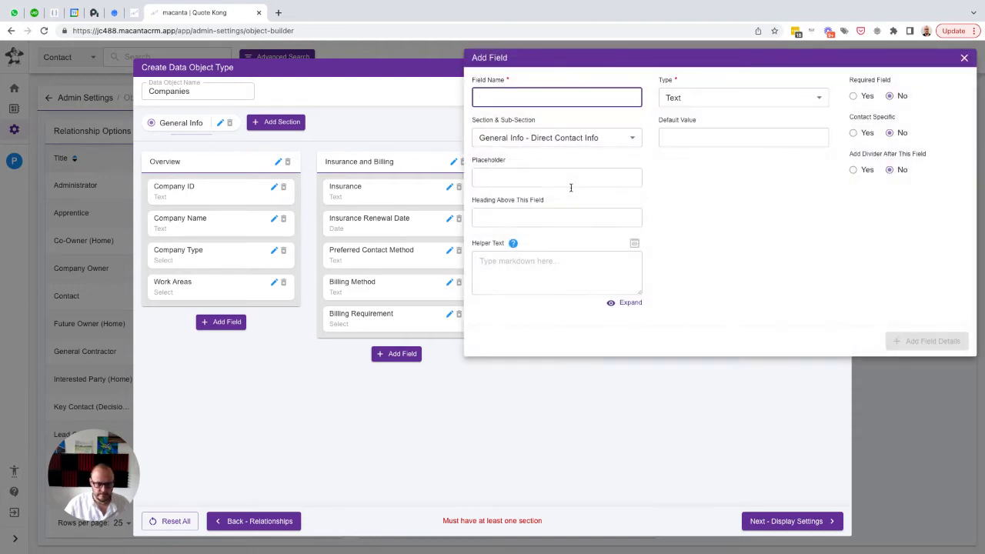
text(Phone Number)
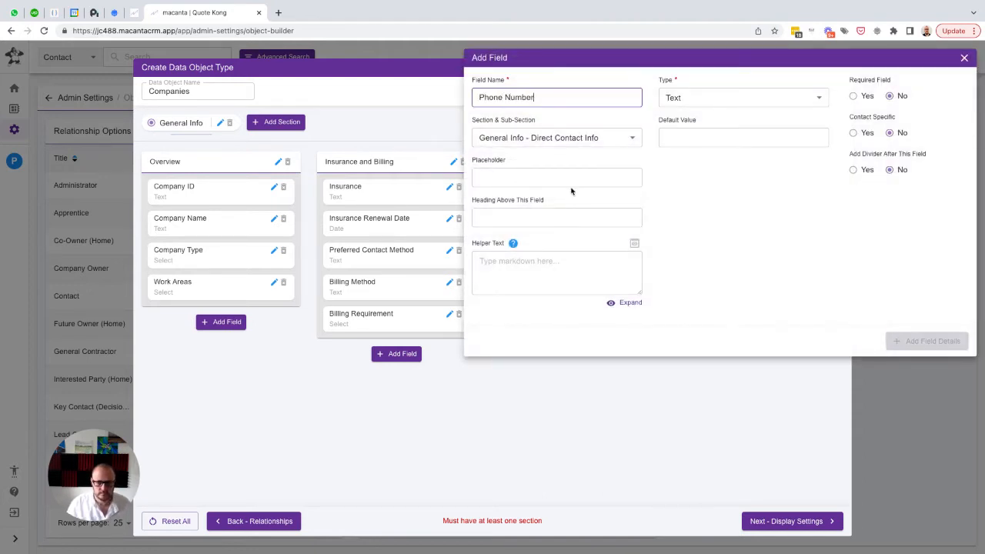
key(ctrl+a)
key(ctrl+c)
click(571, 185)
key(ctrl+v)
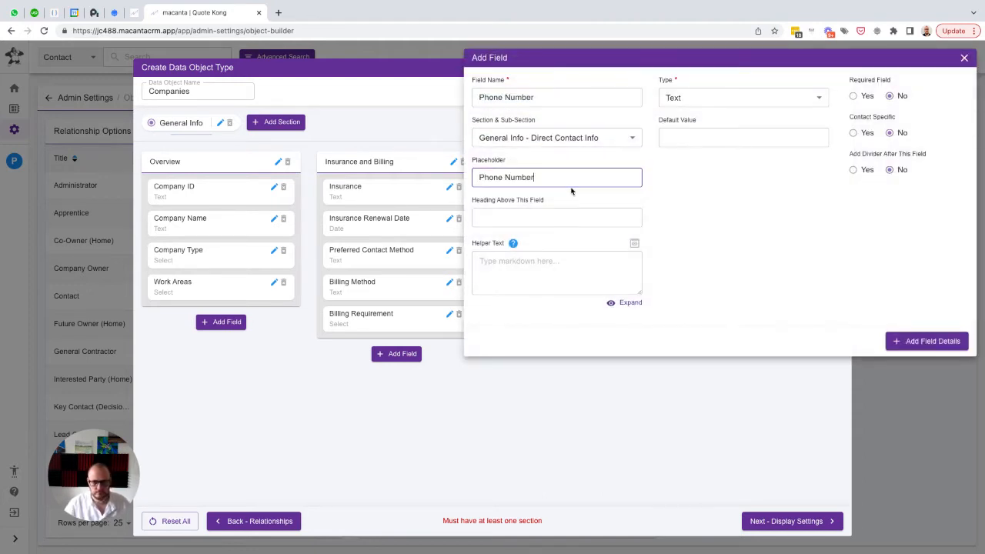
click(897, 341)
Add a text field named "Fax Number" with the same text as placeholder to the Direct Contact Info sub-section
click(564, 228)
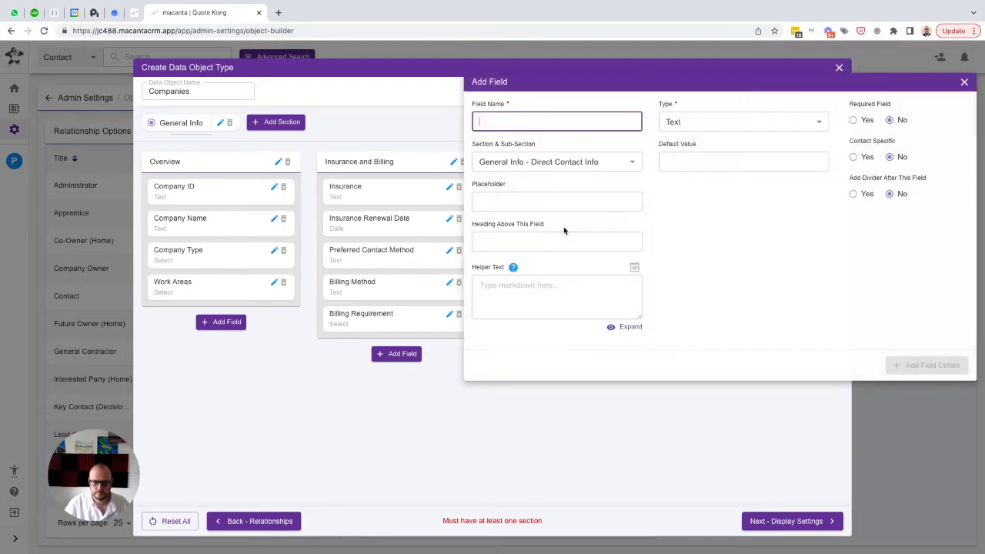
text(Fax Number)
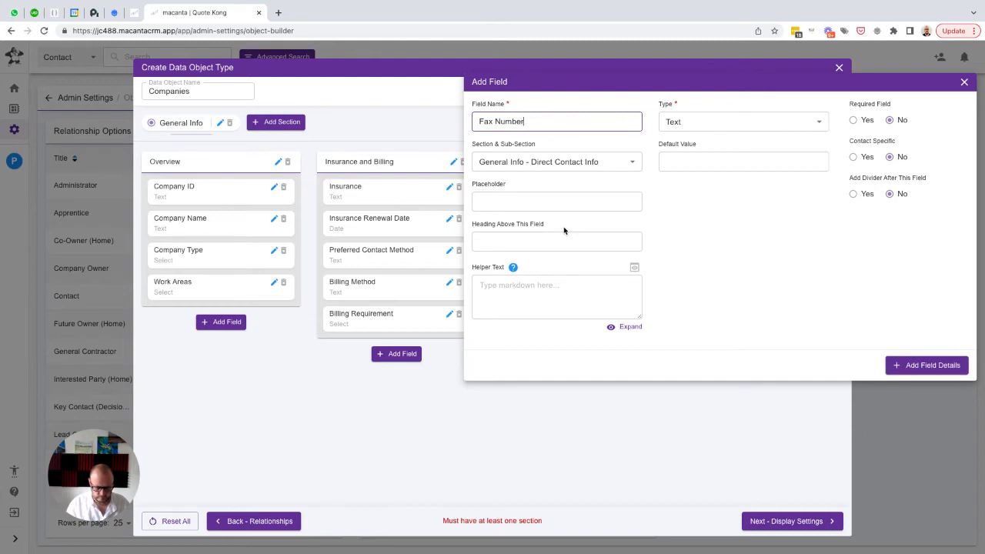
key(ctrl+a)
key(ctrl+c)
key(Tab)
key(Tab)
key(ctrl+v)
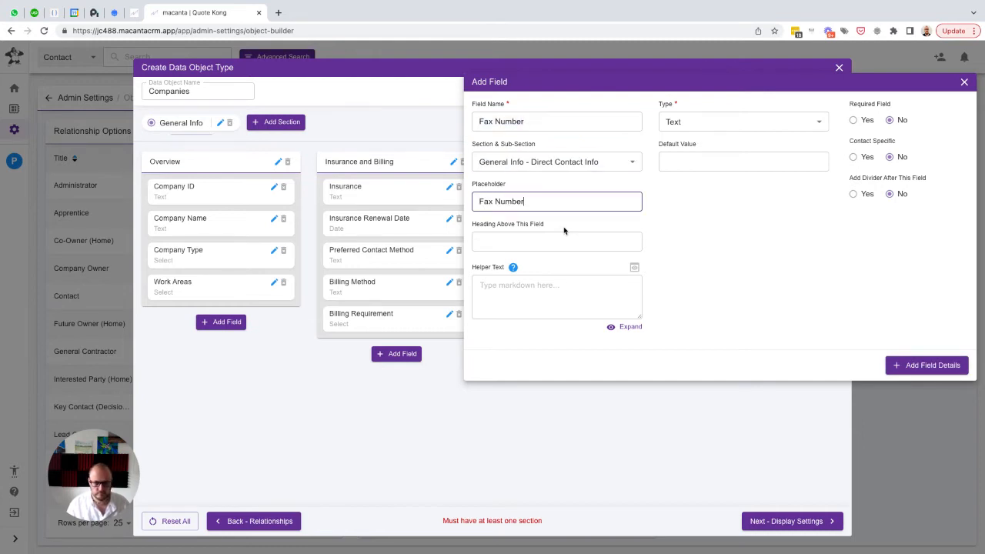
click(899, 365)
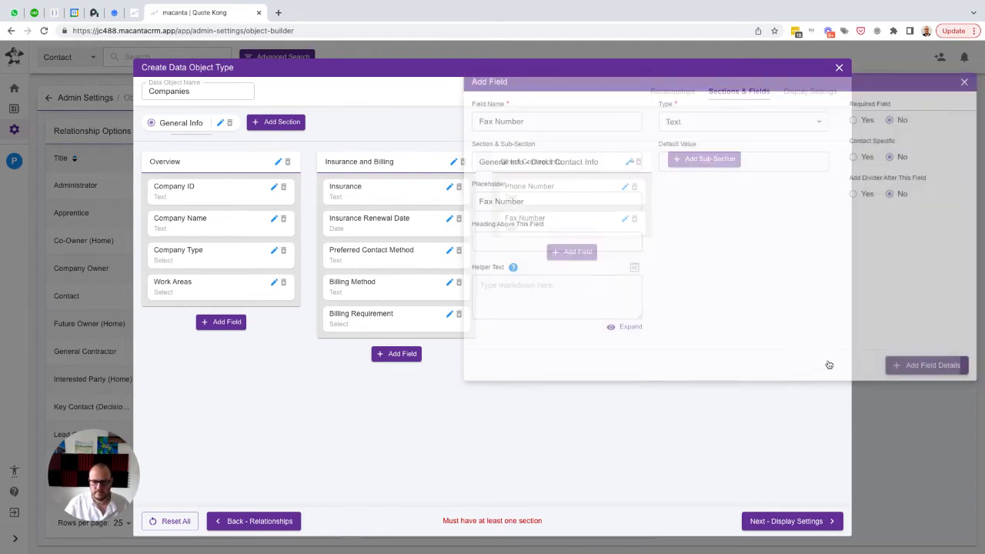
Add an Email-type field named "Company Email" with the same text as placeholder to the Direct Contact Info sub-section
click(579, 261)
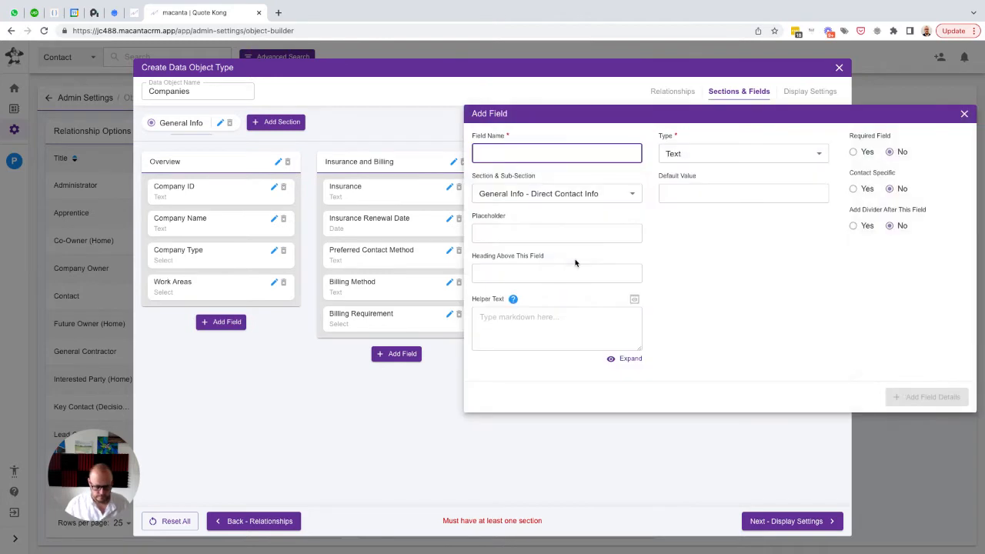
text(Email)
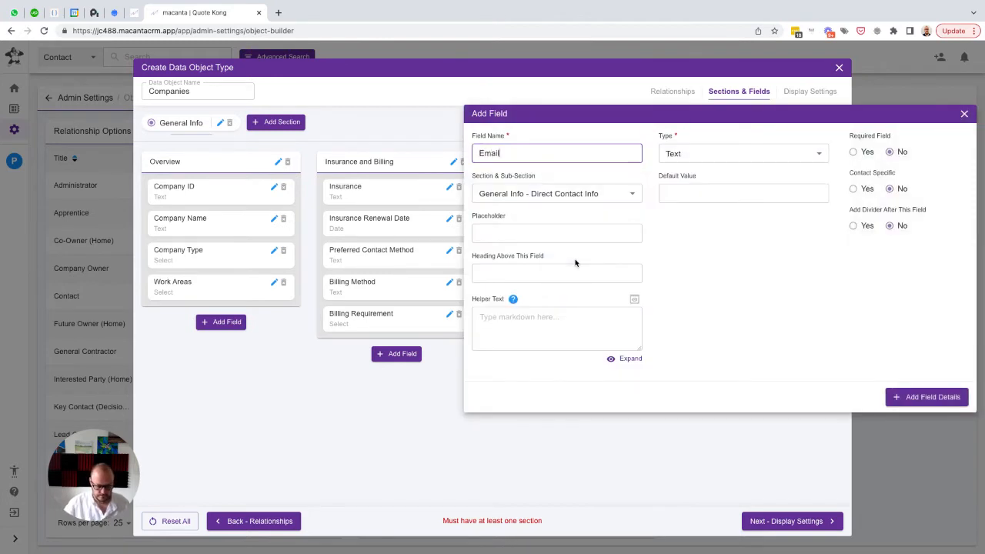
key(ctrl+a)
text(Compan)
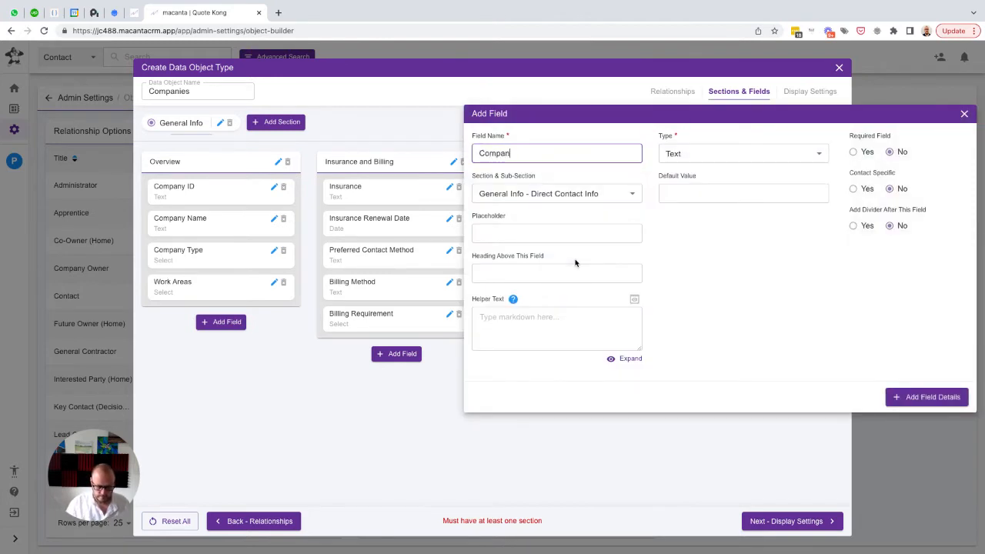
text(y Email)
key(ctrl+a)
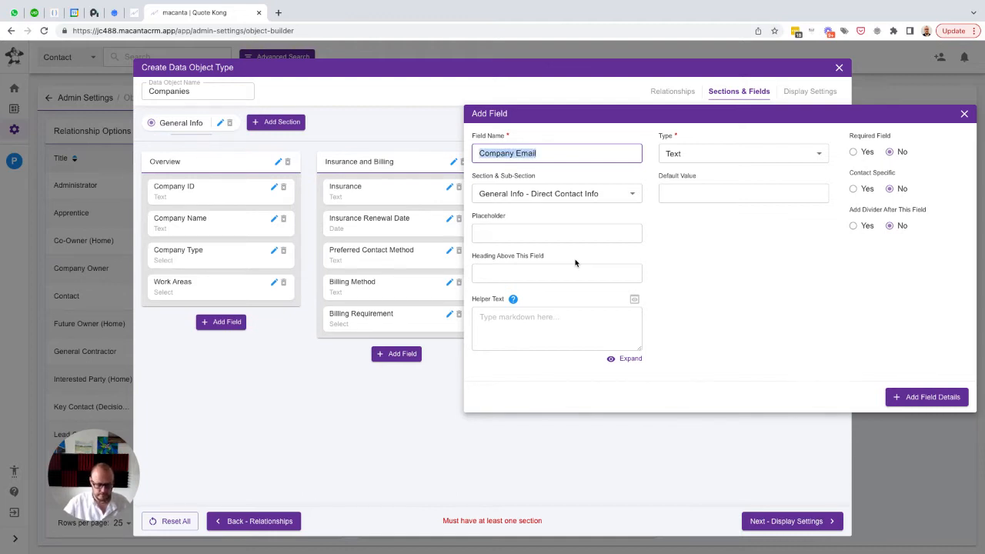
key(ctrl+c)
key(Tab)
key(Tab)
key(ctrl+v)
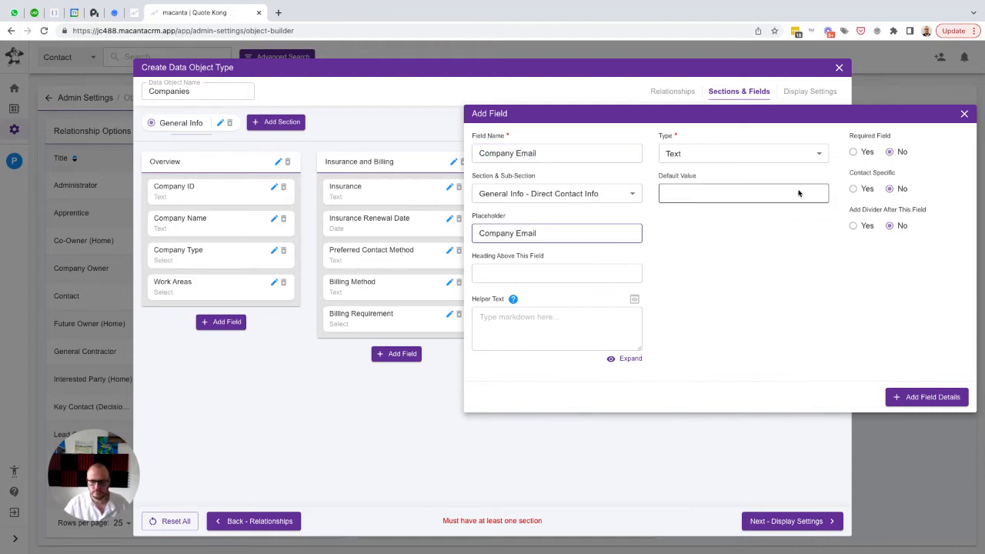
click(732, 153)
click(687, 262)
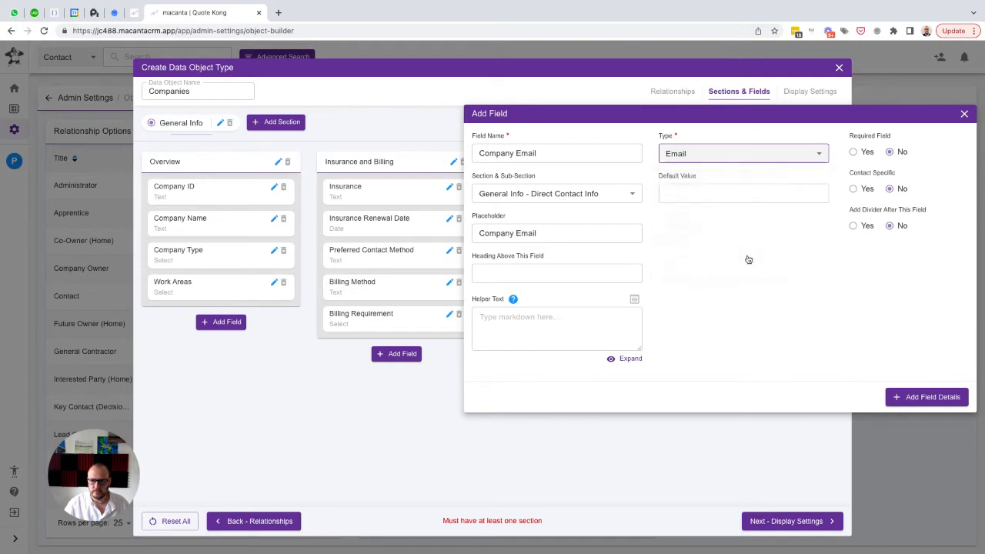
click(899, 396)
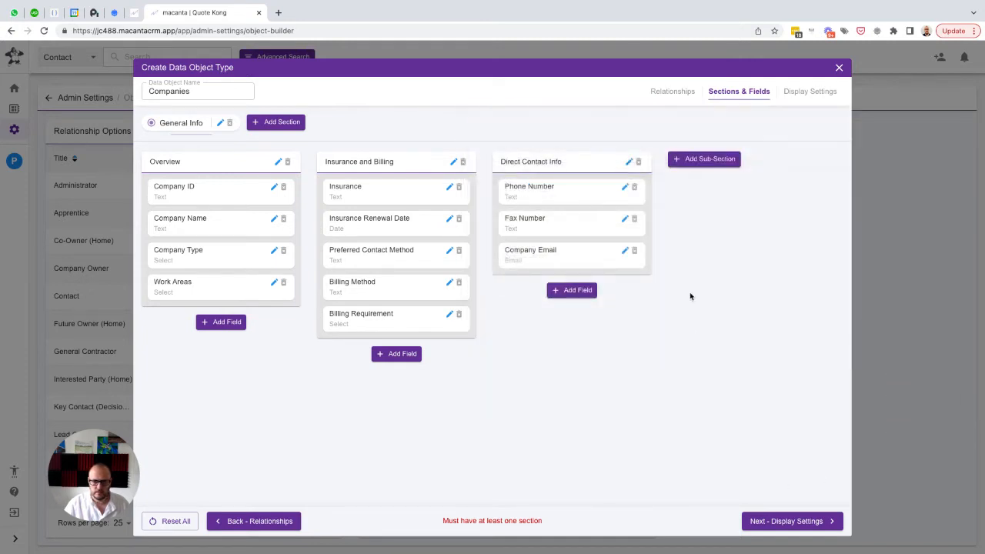
Add a Text Area field named "Company Address" with the same text as placeholder to the Direct Contact Info sub-section
click(570, 290)
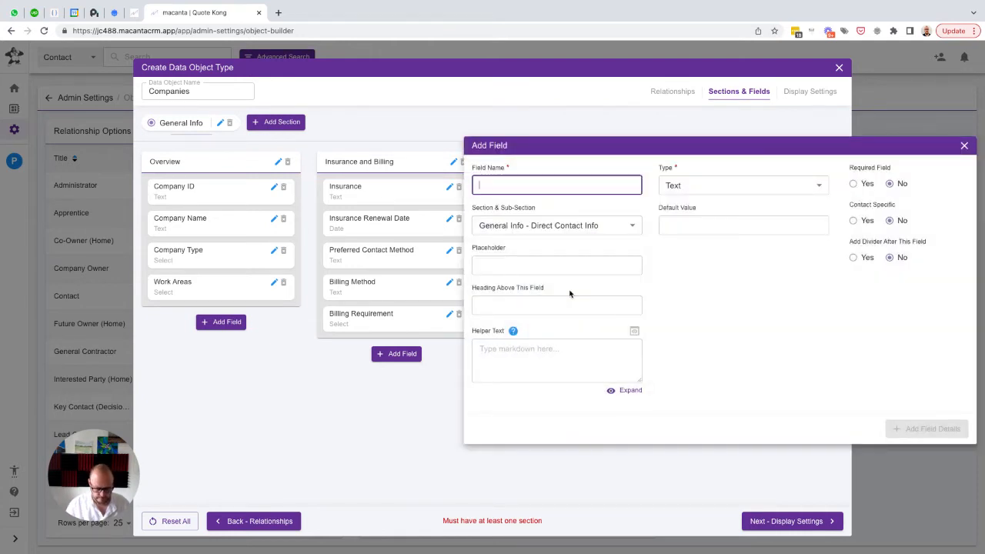
text(Company Address)
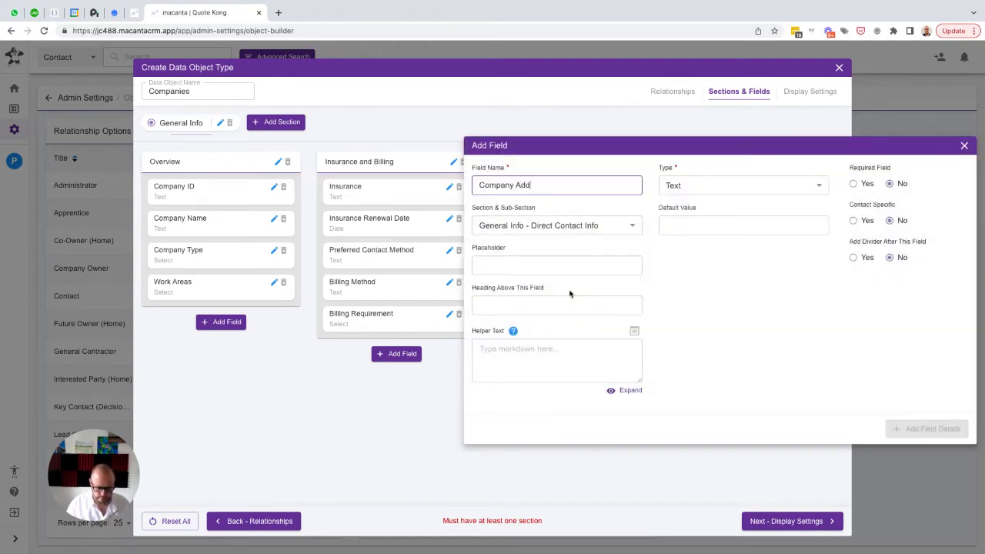
key(ctrl+a)
key(ctrl+c)
key(Tab)
key(Tab)
key(ctrl+v)
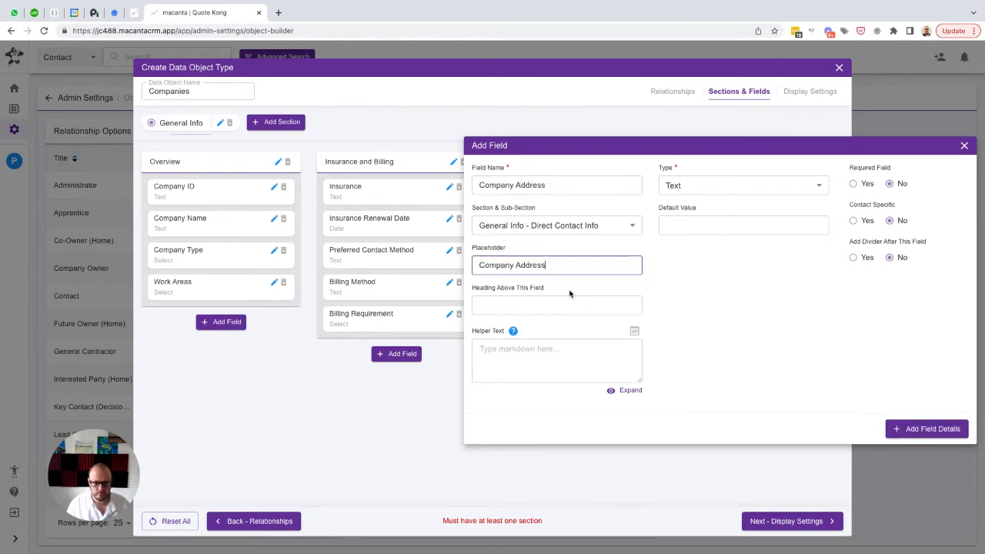
click(706, 187)
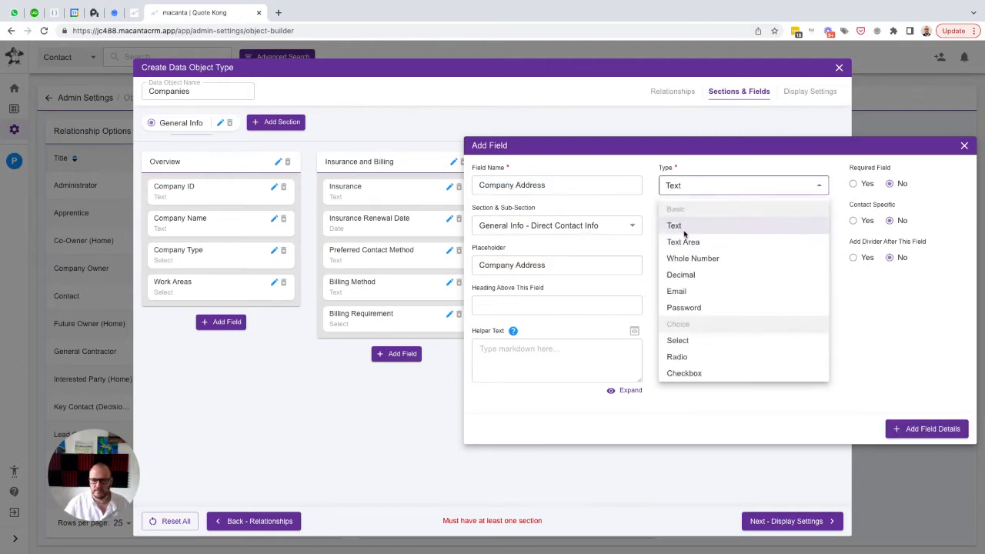
click(679, 243)
click(918, 430)
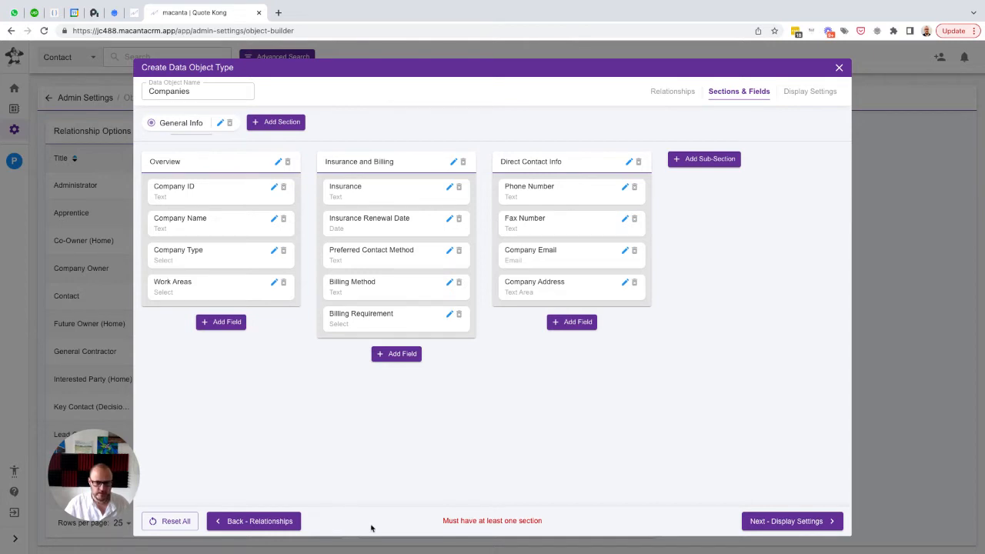
Add a text field named "Discount" with the same text as placeholder to the Insurance and Billing sub-section
click(396, 353)
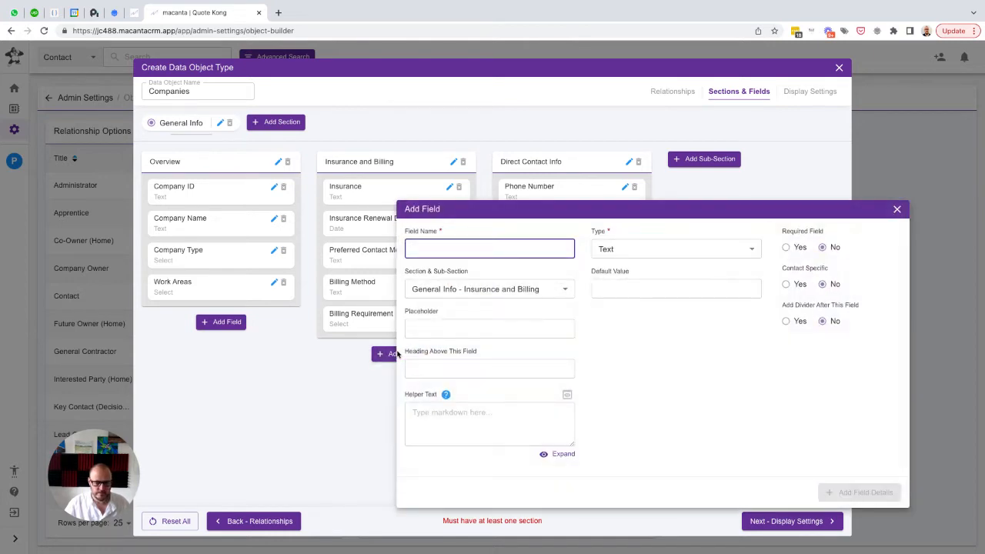
text(D)
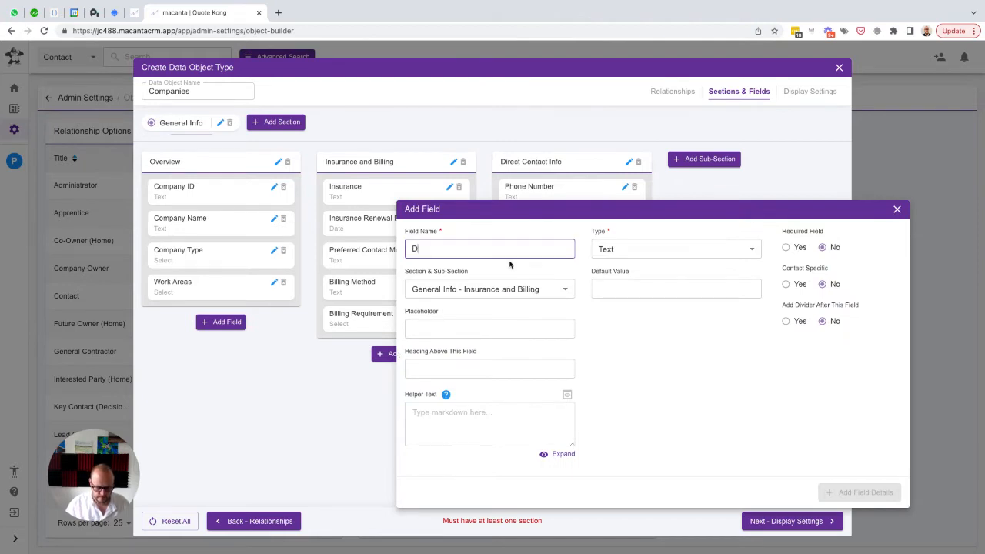
text(iscount)
key(ctrl+a)
key(ctrl+c)
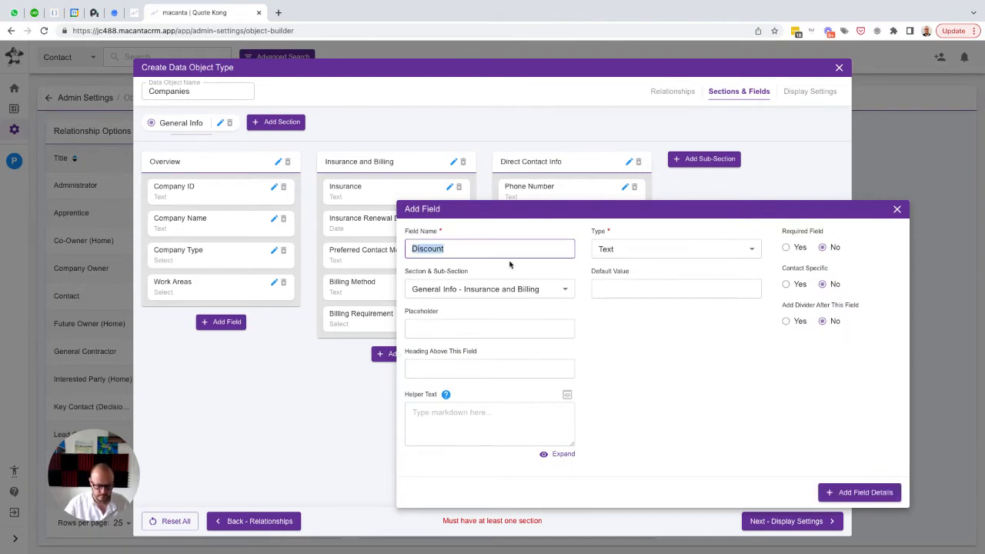
key(Tab)
key(Tab)
key(ctrl+v)
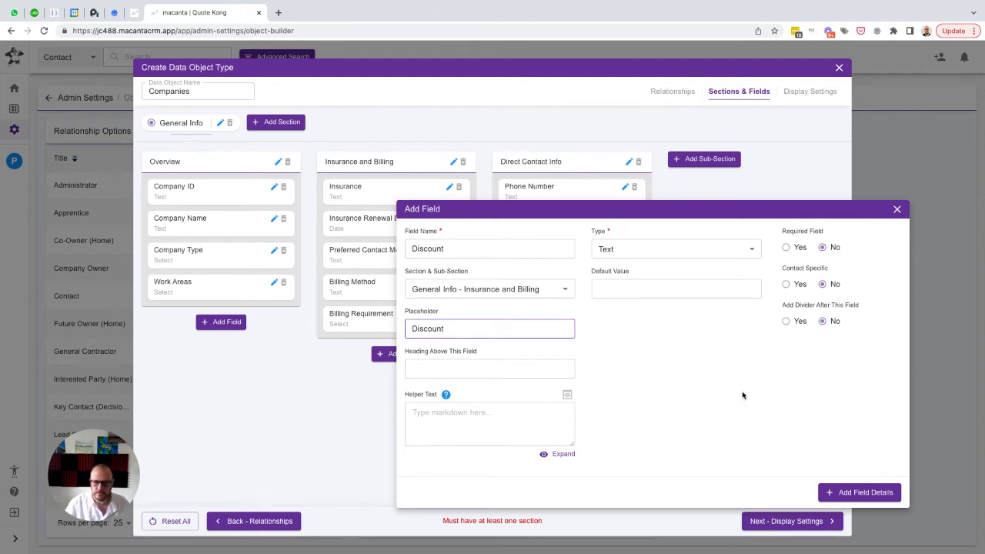
click(864, 494)
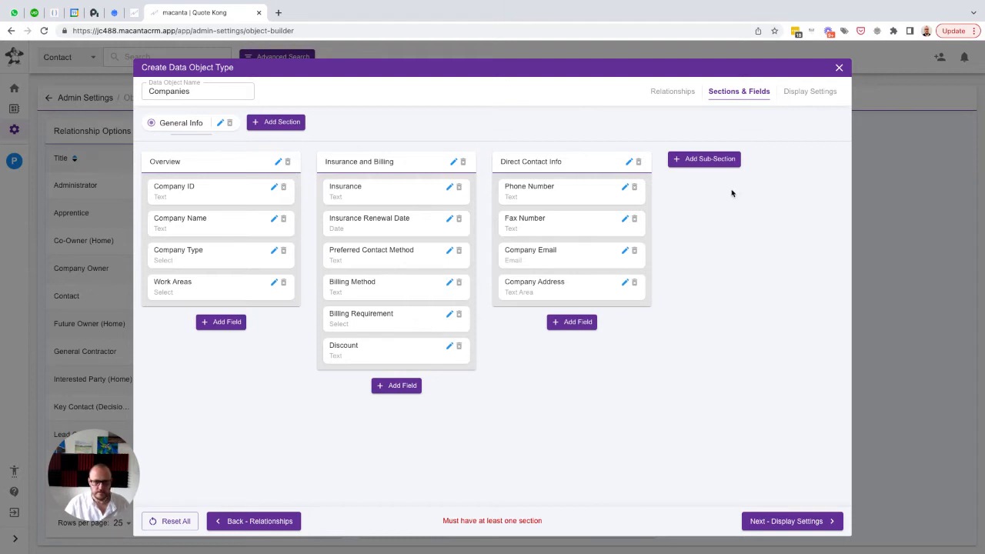
Add a sub-section named "Additional Information" in 4th position to the General Info section
click(706, 159)
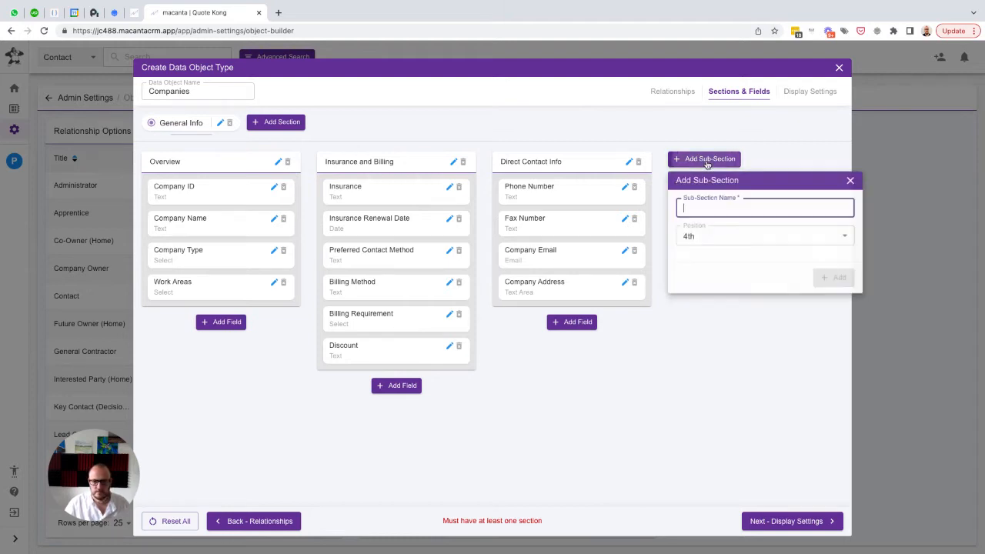
text(Addition)
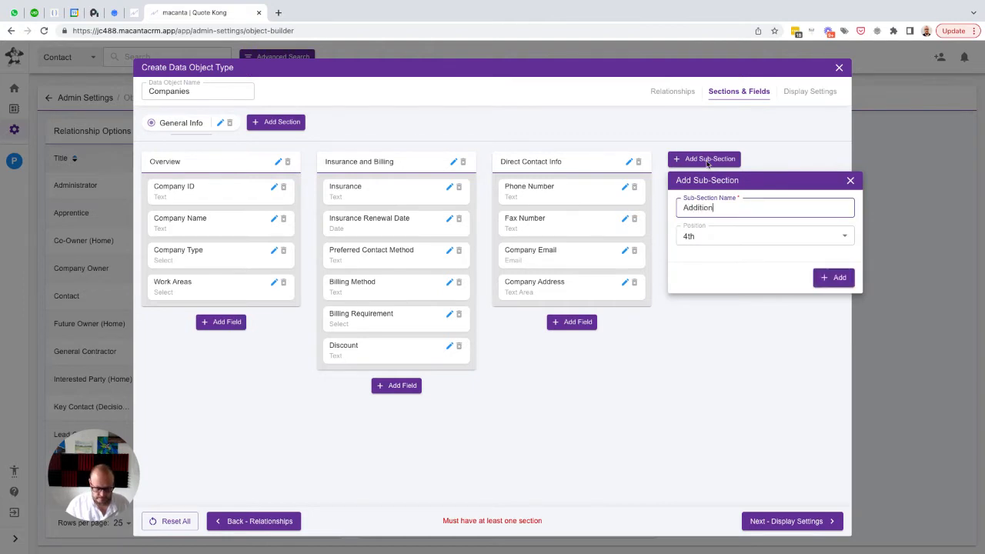
text(al Information)
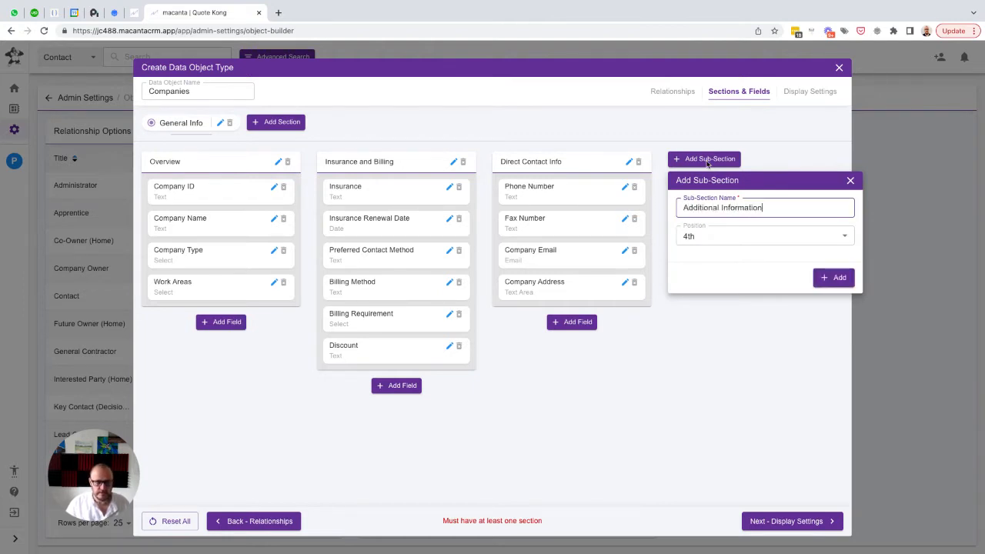
click(833, 278)
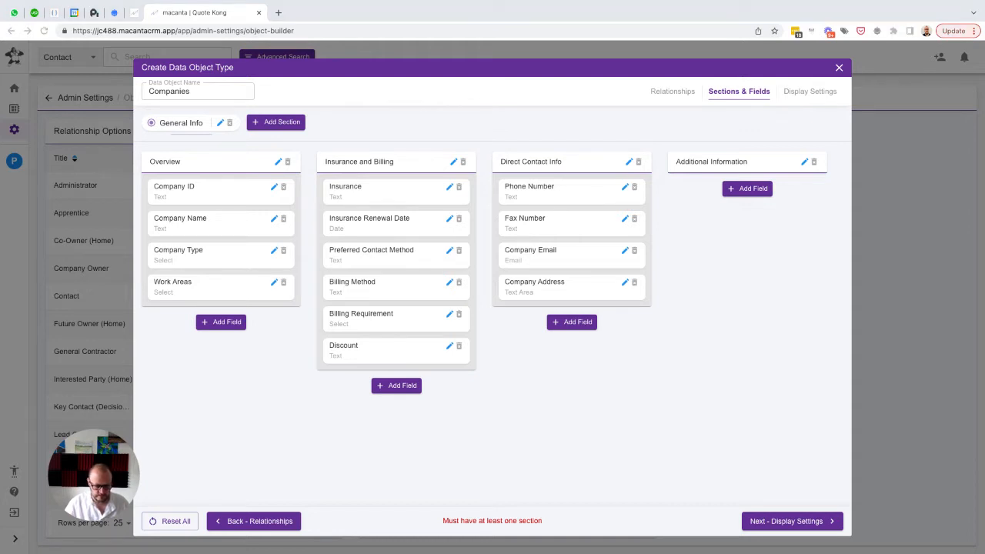
Add a text field named "Year company was started" with the same text as placeholder to the Additional Information sub-section
click(751, 189)
key(ctrl+v)
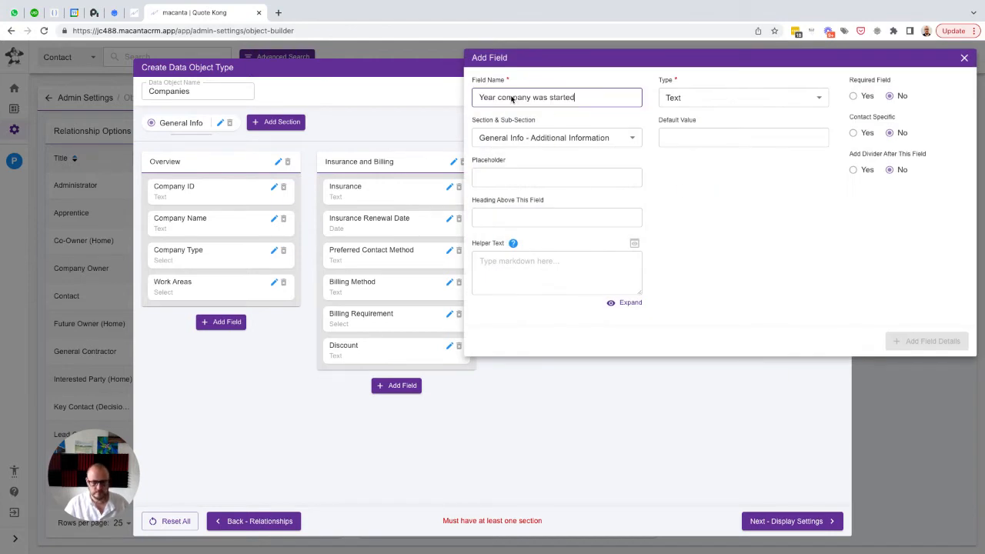
click(527, 177)
key(ctrl+v)
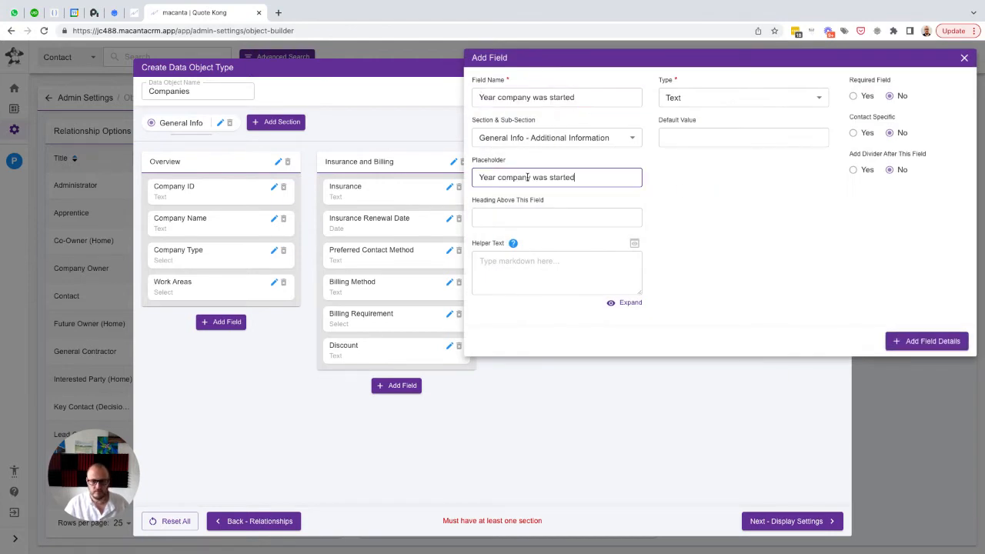
click(914, 343)
Add a Date field named "Date company started doing work with" with the same text as placeholder to the Additional Information sub-section
click(738, 233)
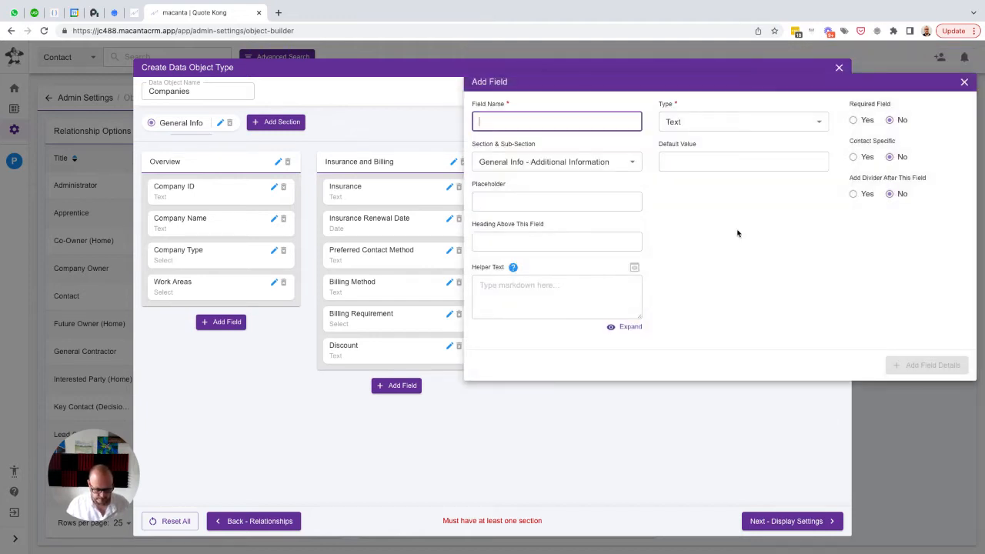
text(Date compan)
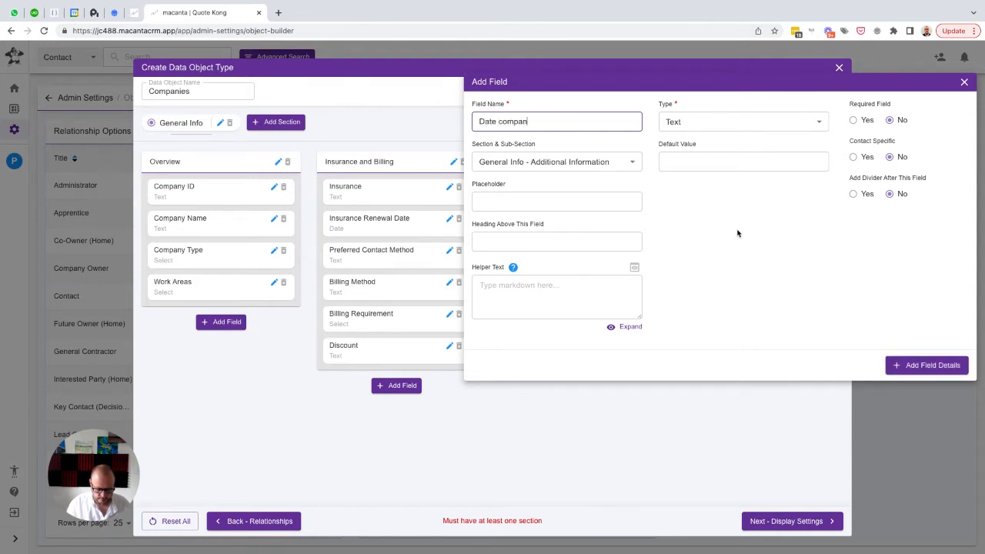
text(y started doing)
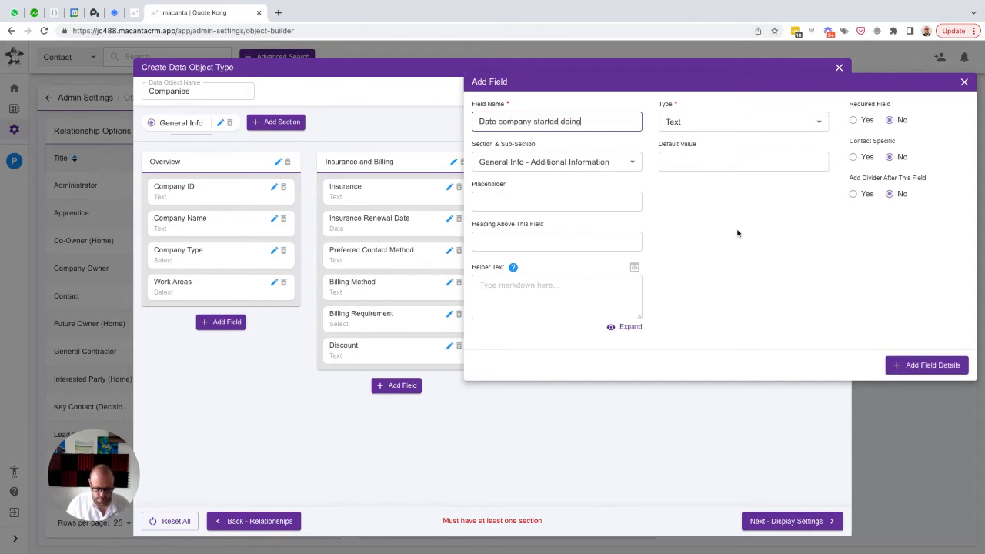
text( work with)
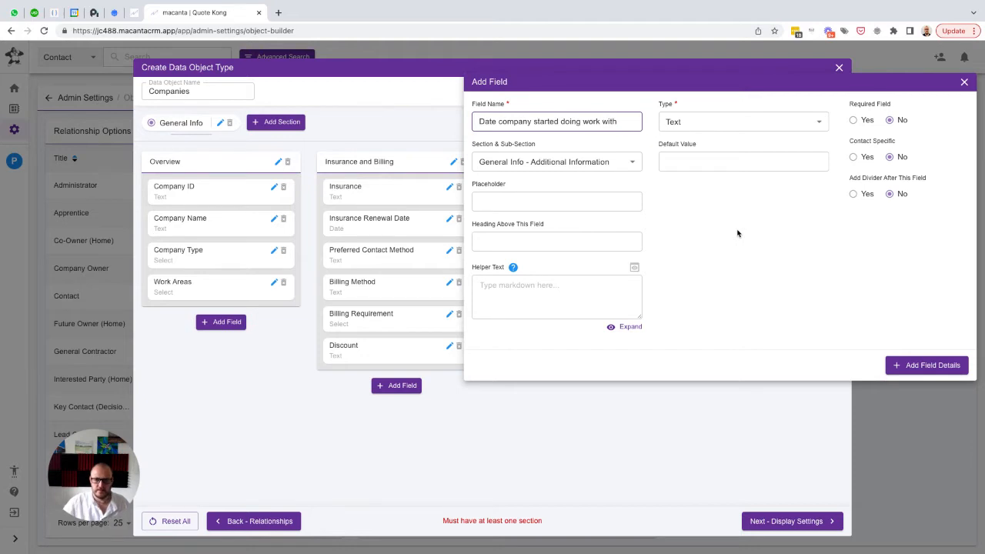
key(ctrl+a)
key(Tab)
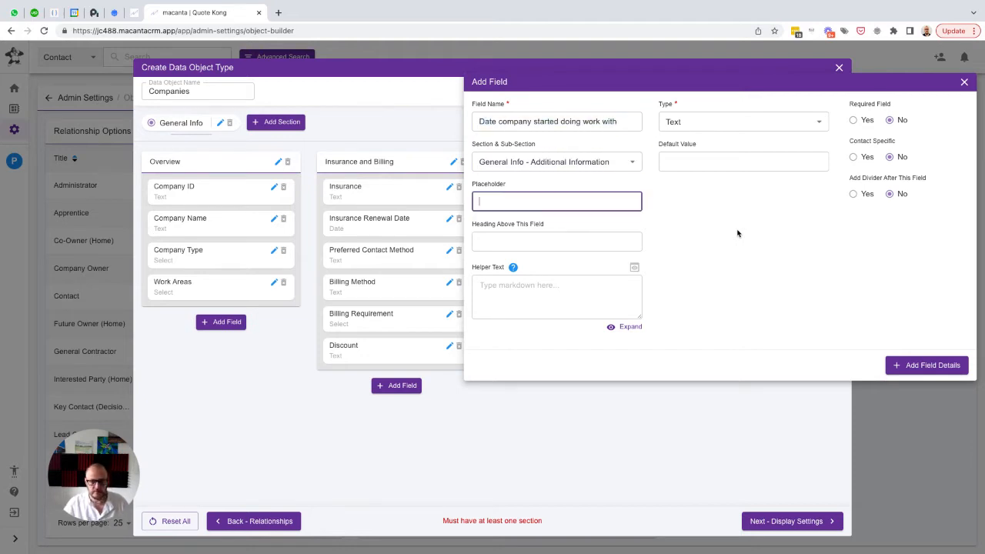
key(ctrl+v)
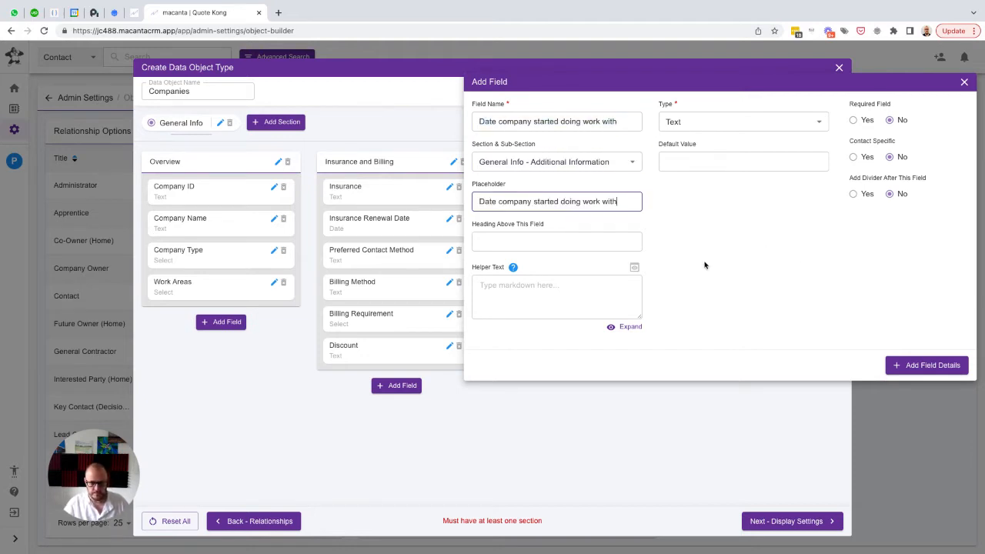
click(714, 125)
scroll(719, 264, down, 3)
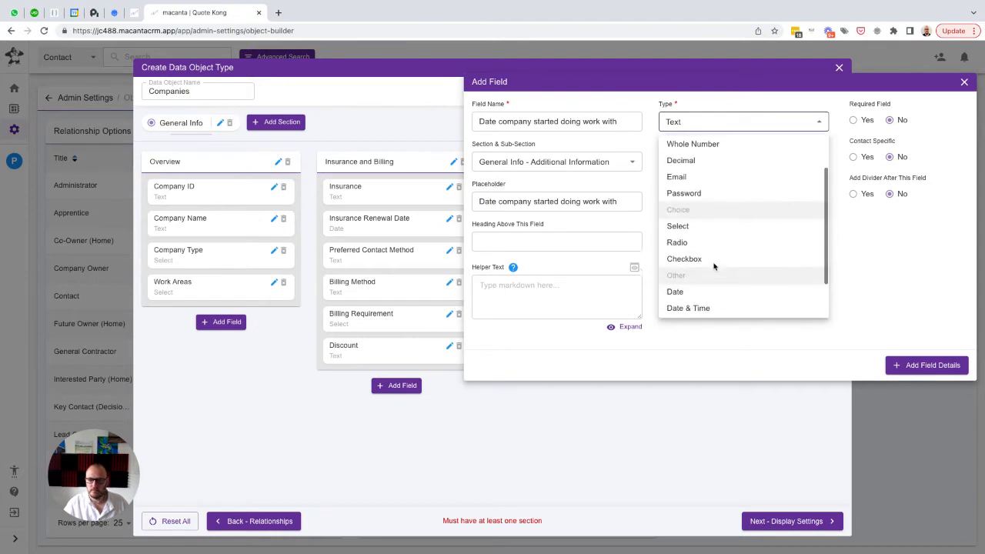
click(702, 274)
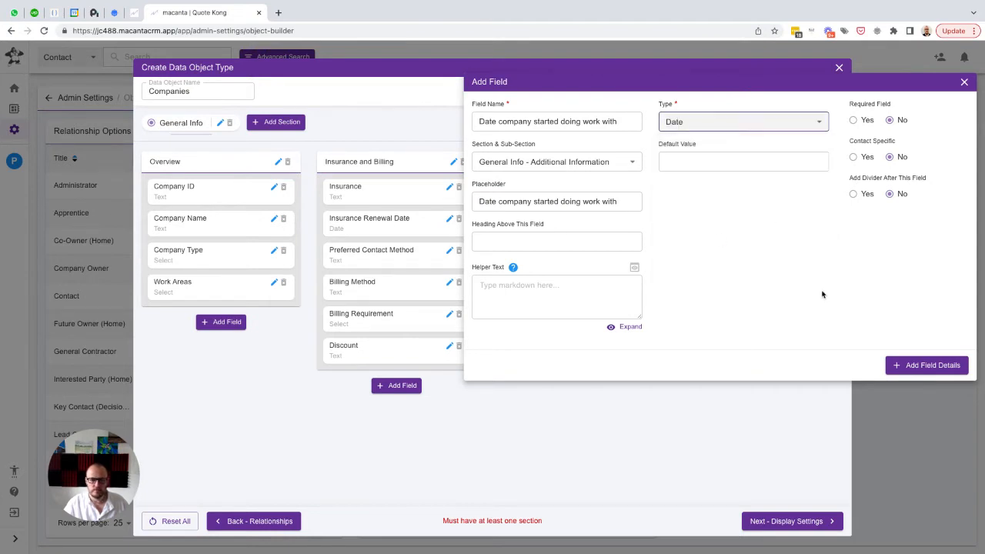
click(913, 365)
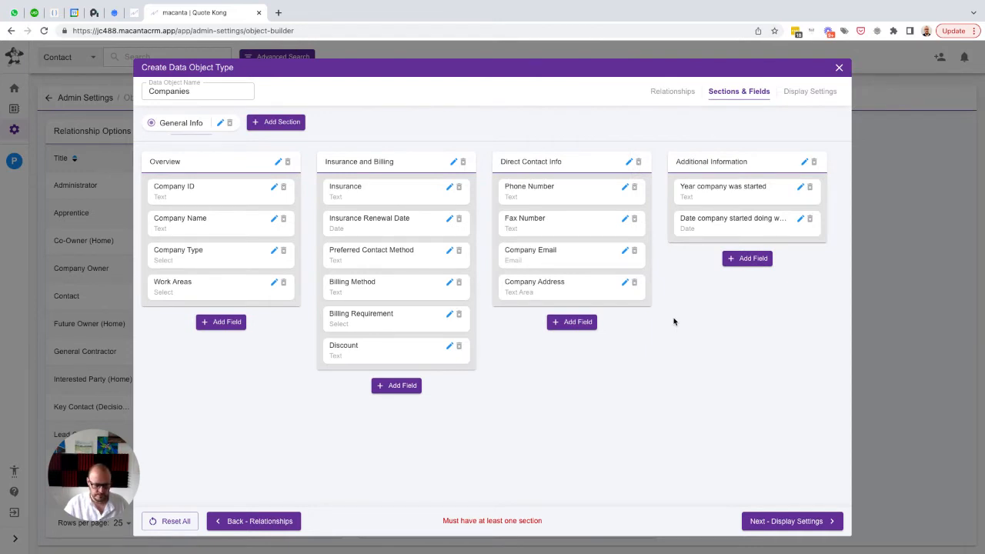
Add a Whole Number field named "Number of Jobs done" with the same text as placeholder to the Additional Information sub-section
click(747, 258)
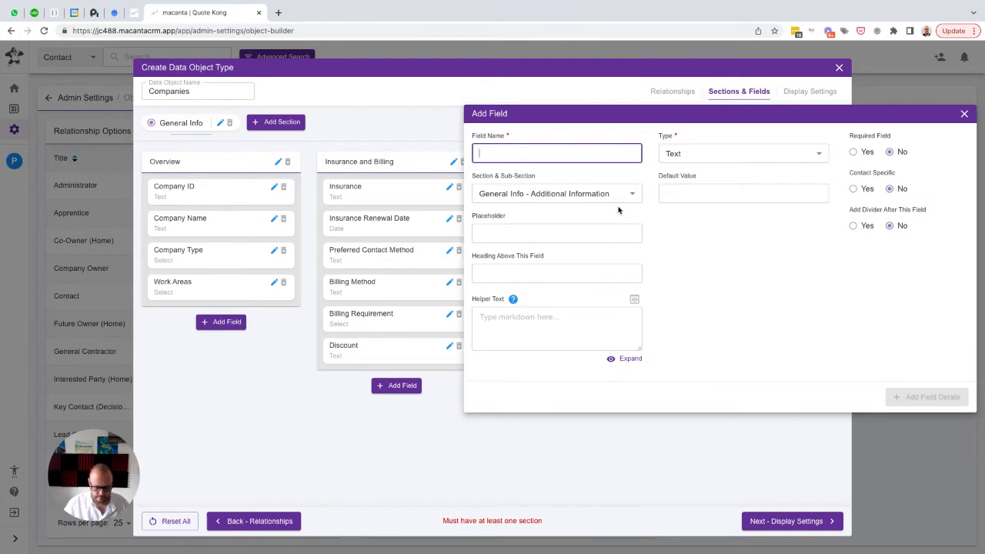
text(Number of )
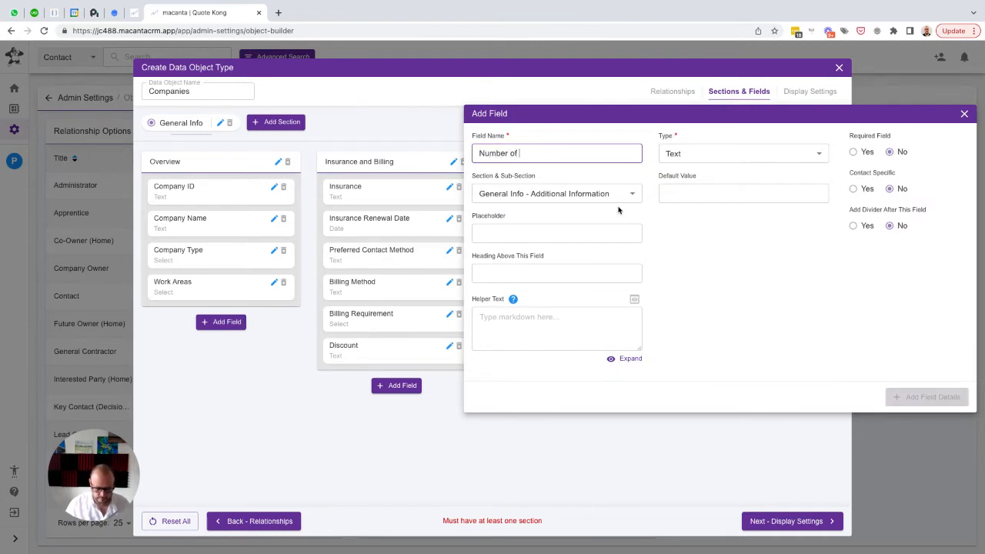
text(Jobs done)
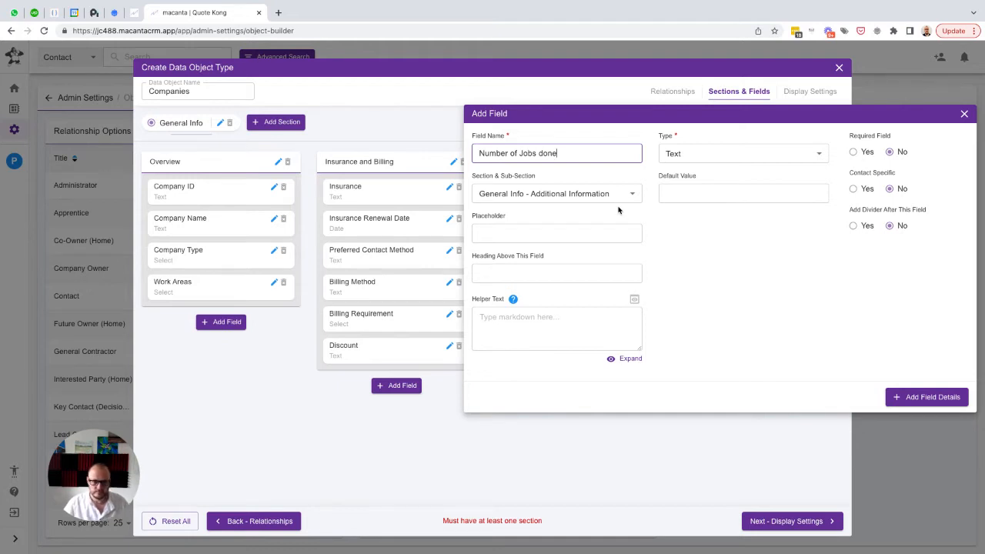
key(super+a)
key(Tab)
click(574, 228)
key(super+v)
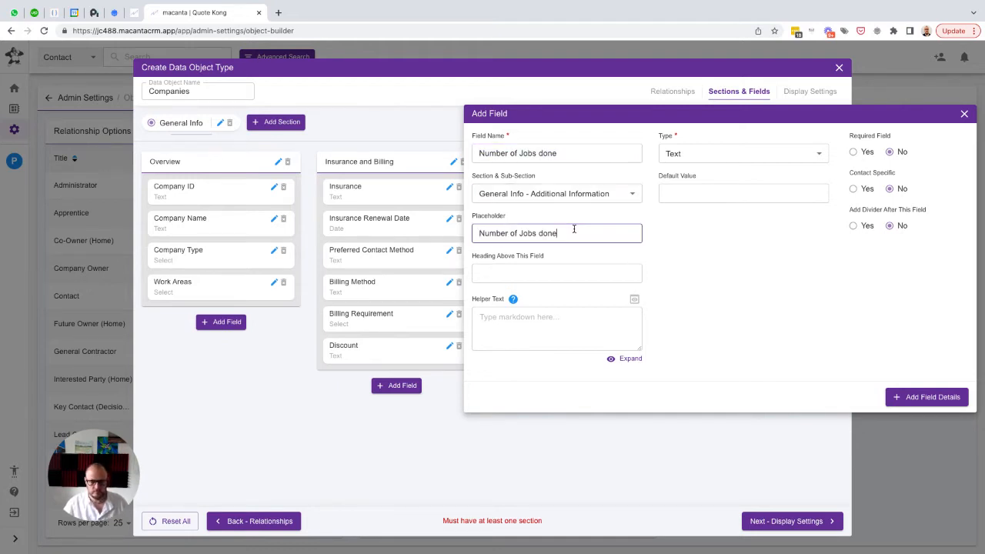
click(708, 159)
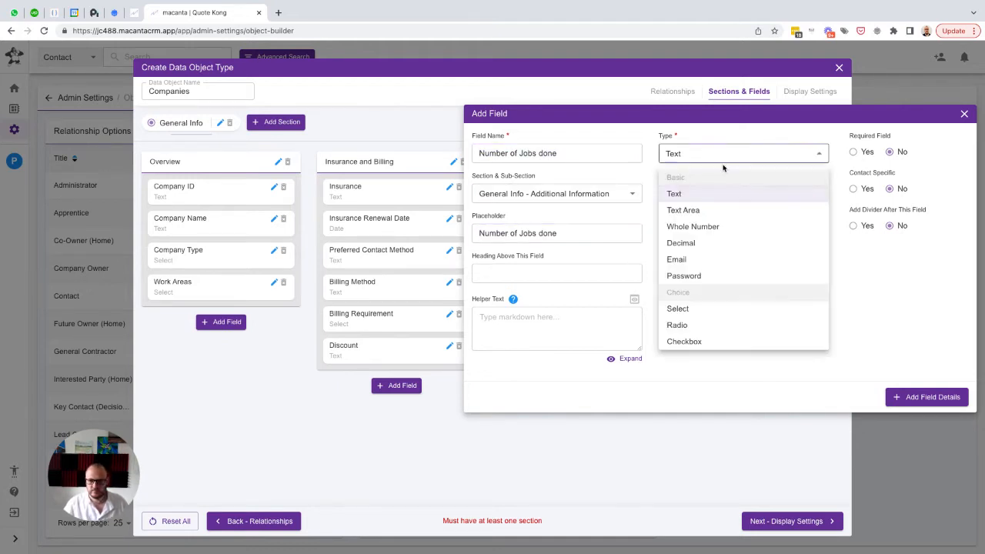
click(687, 227)
click(920, 403)
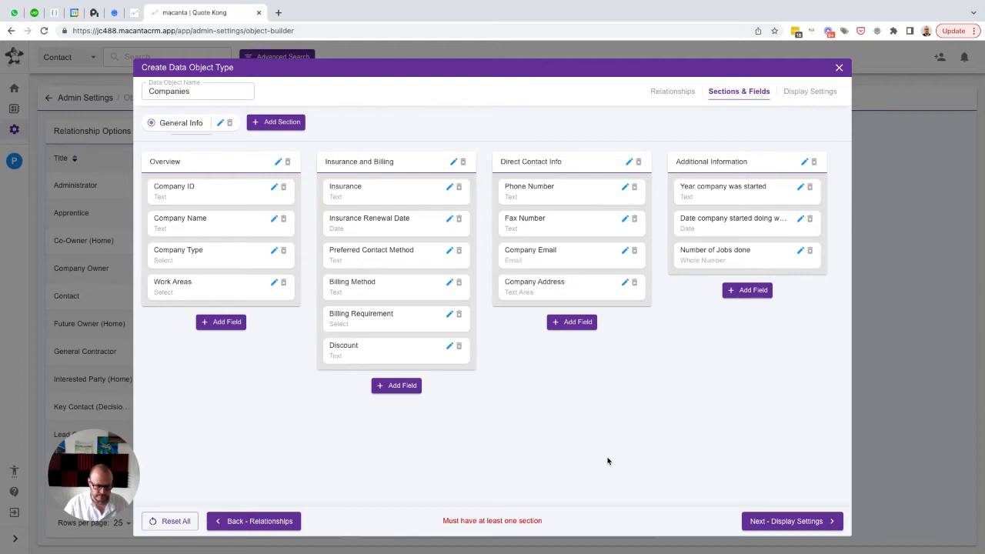
Add a Decimal field named "Lifetime value of jobs" with the same text as placeholder to the Additional Information sub-section
click(743, 290)
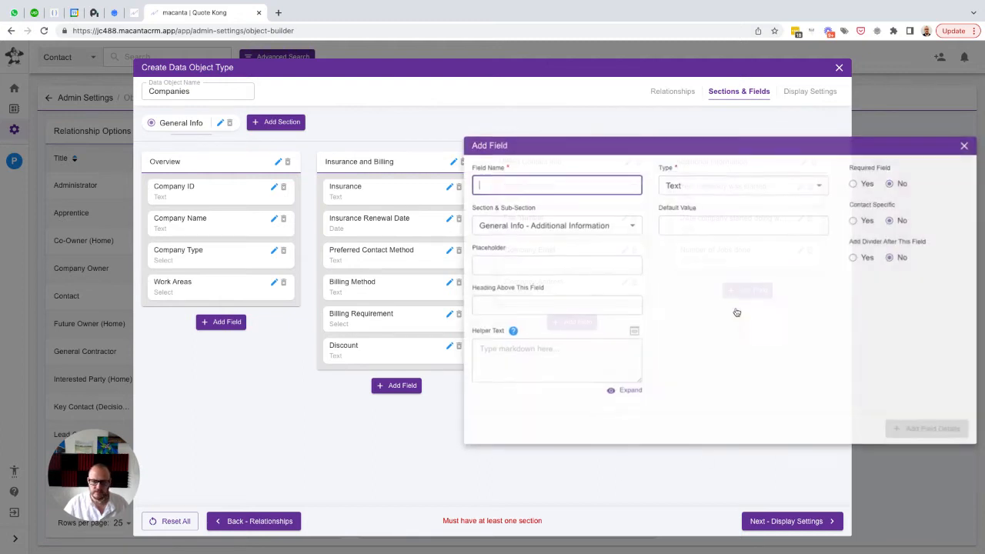
text(Lifetime)
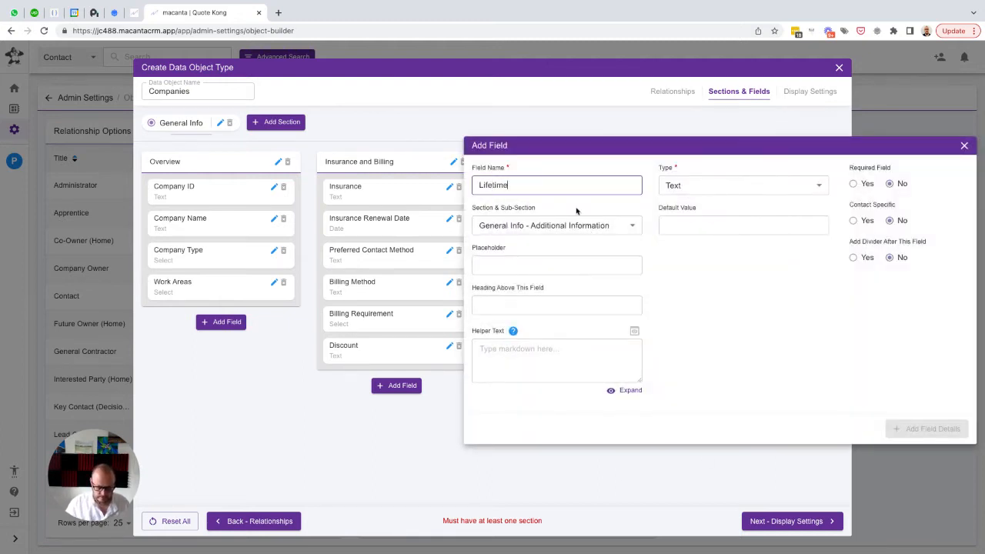
text( value of jobs)
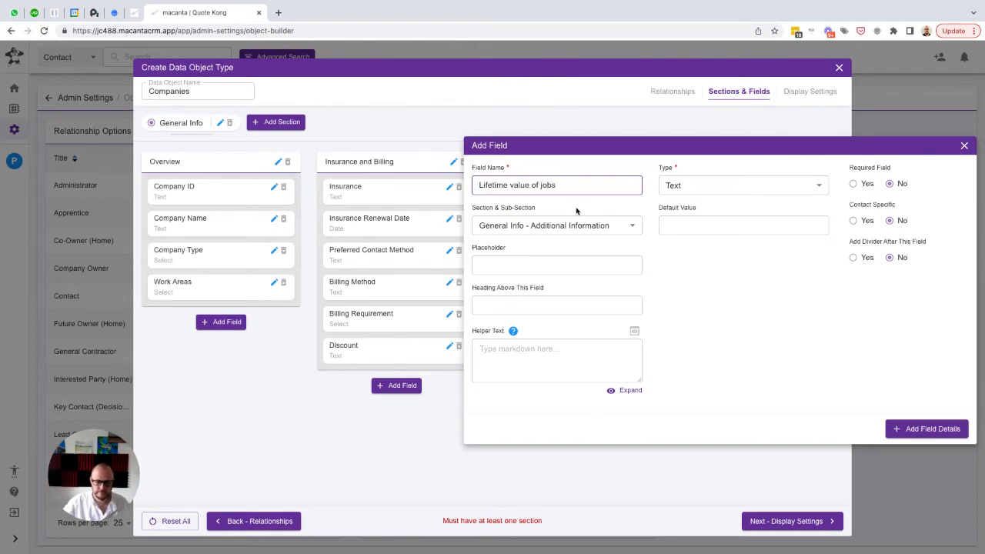
key(ctrl+a)
key(ctrl+c)
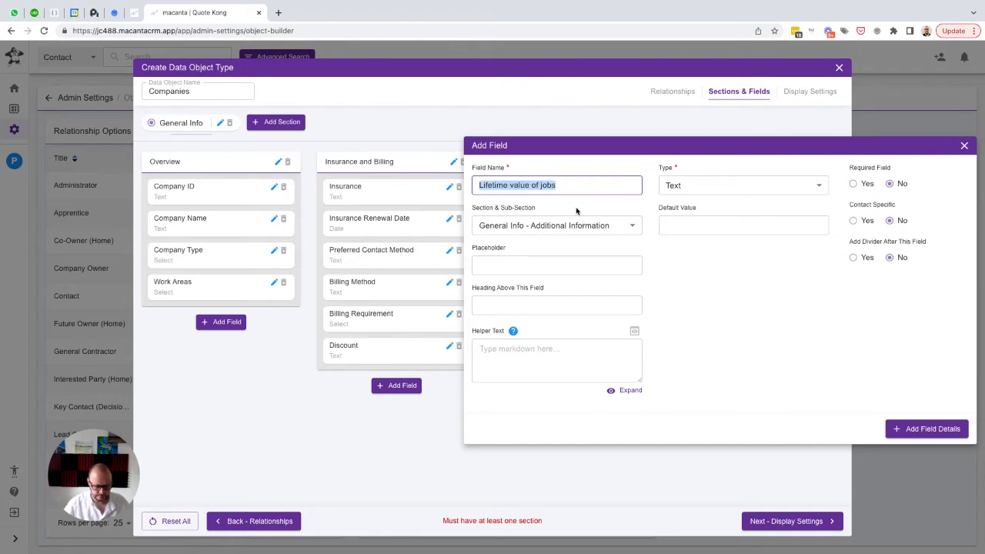
key(Tab)
key(Tab)
key(ctrl+v)
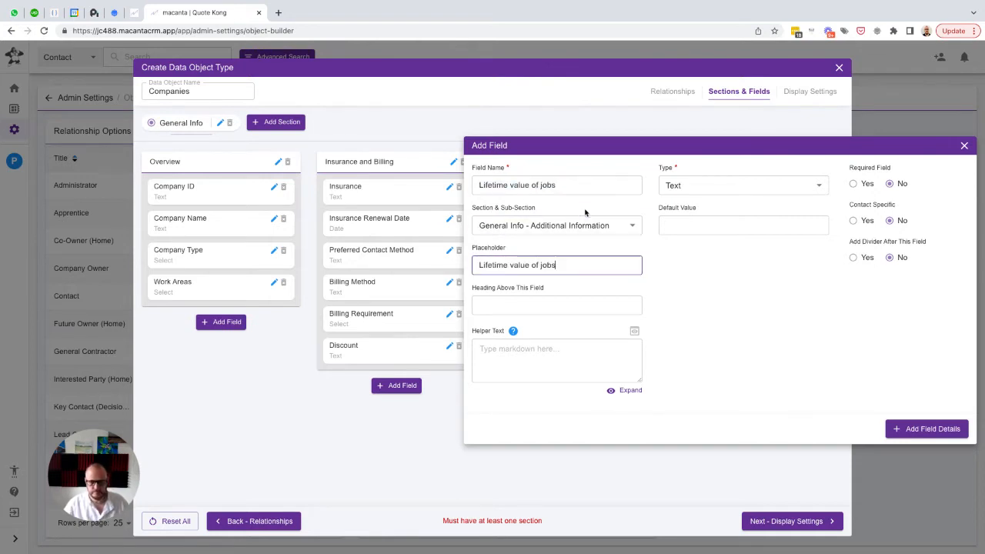
click(688, 186)
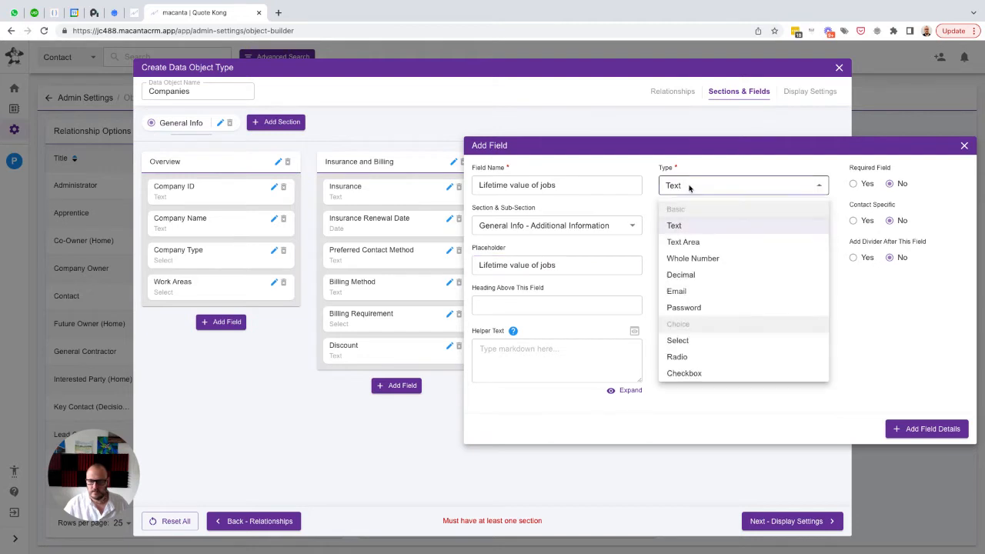
click(690, 275)
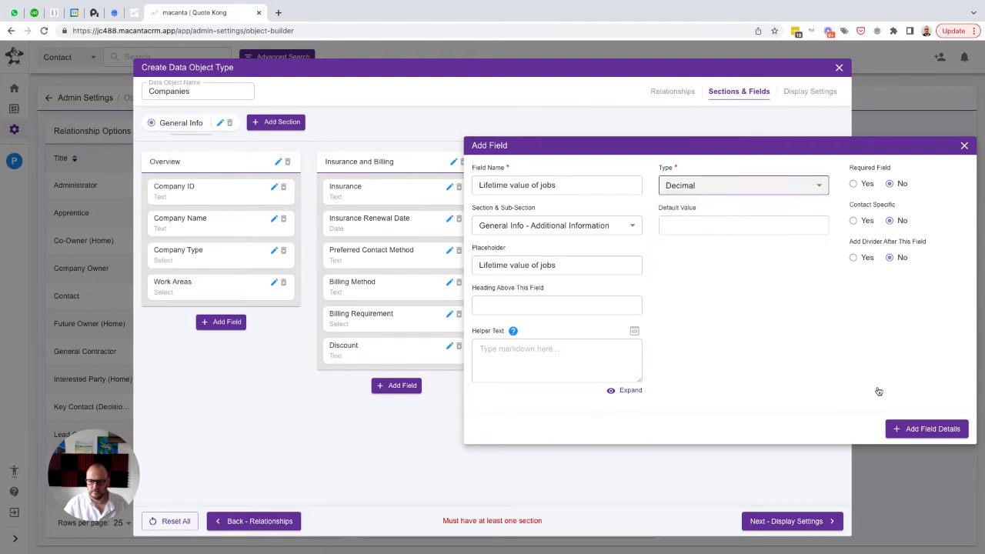
click(914, 429)
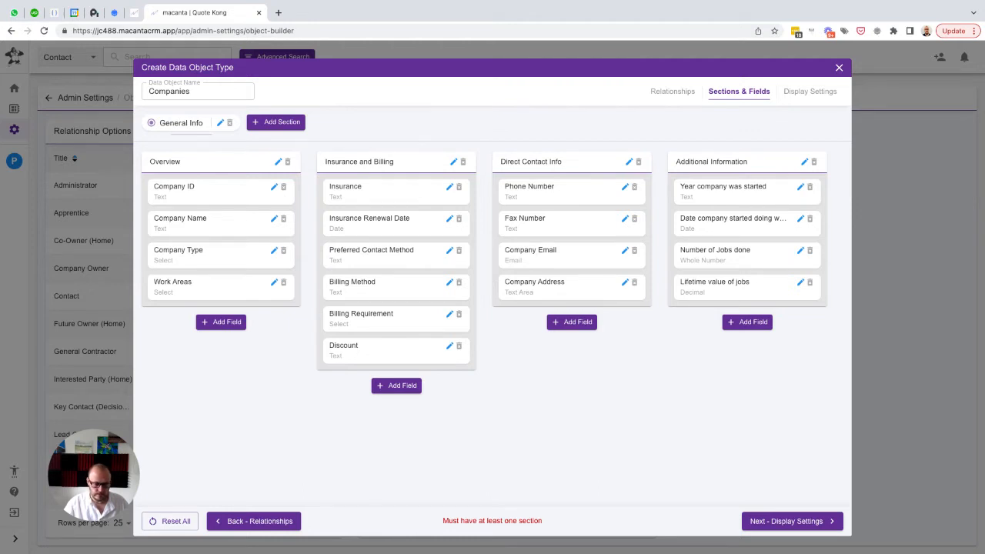
Add a Whole Number field named "Gold Stars" with the same text as placeholder to the Additional Information sub-section
click(741, 329)
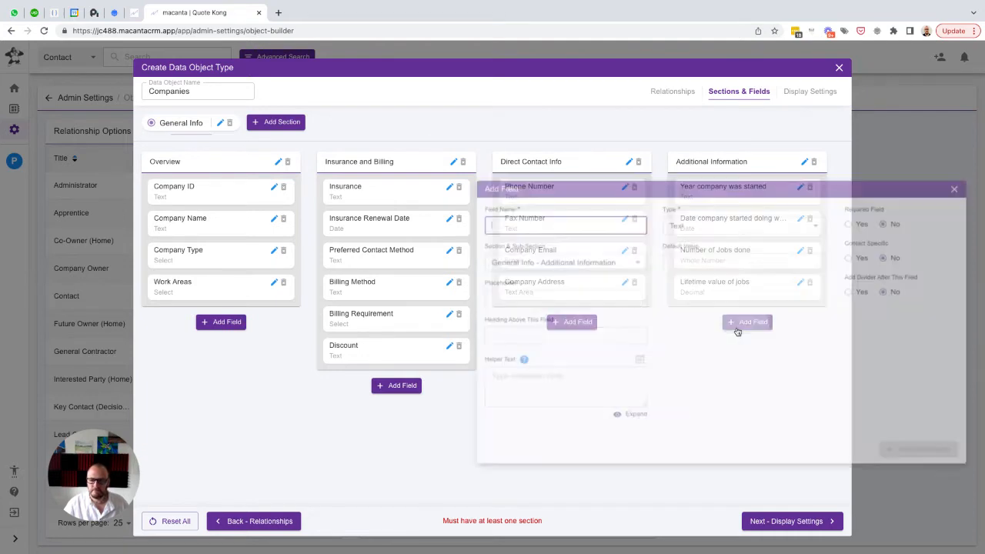
text(Gold)
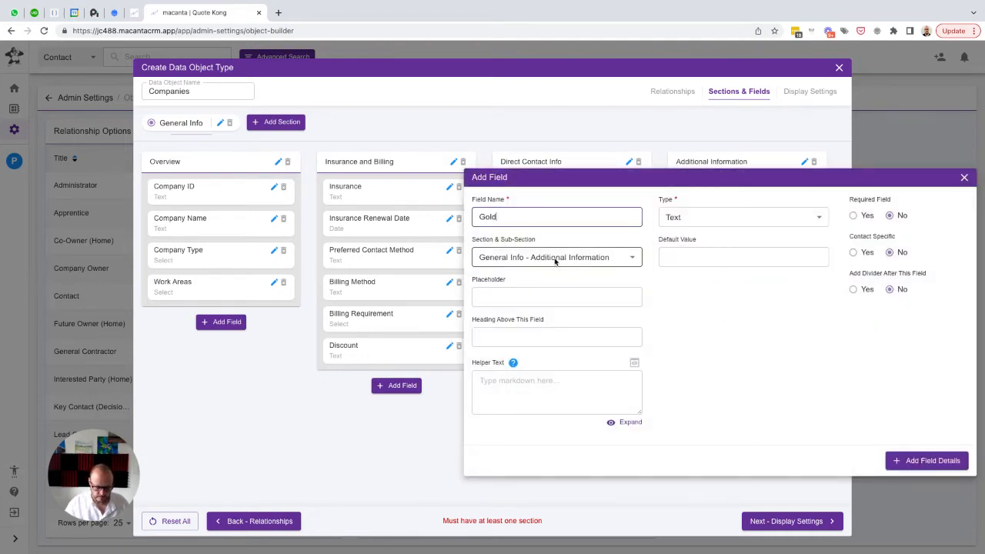
text( Stars)
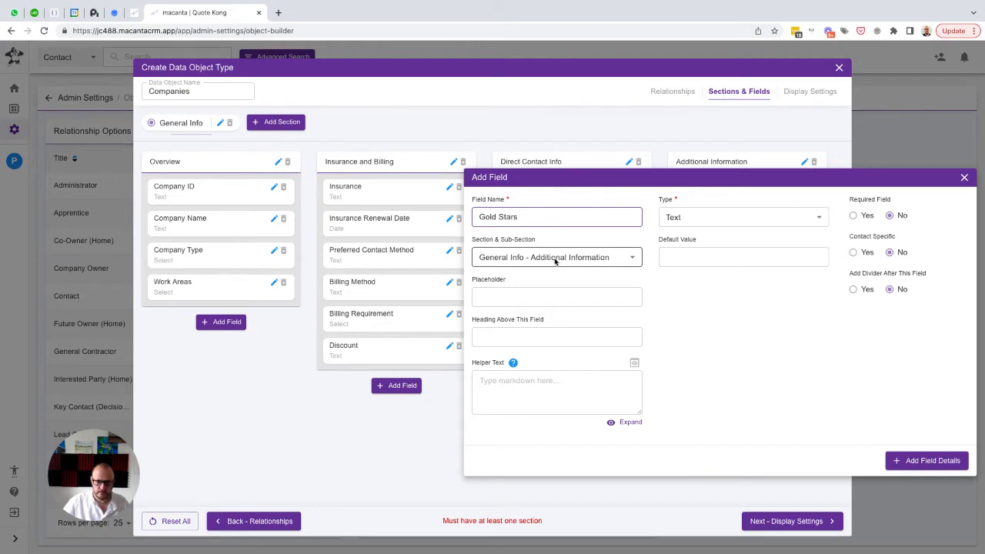
key(ctrl+a)
key(Tab)
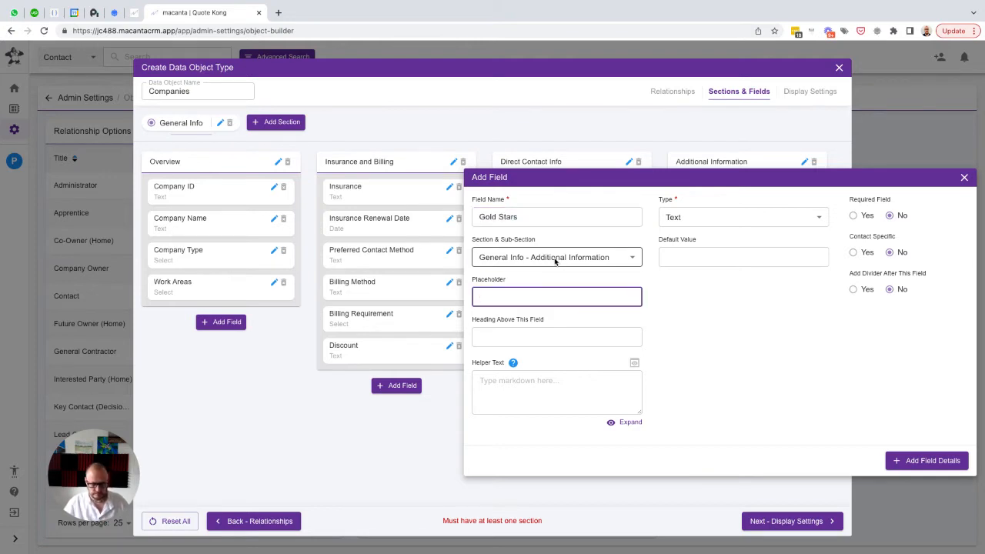
key(ctrl+v)
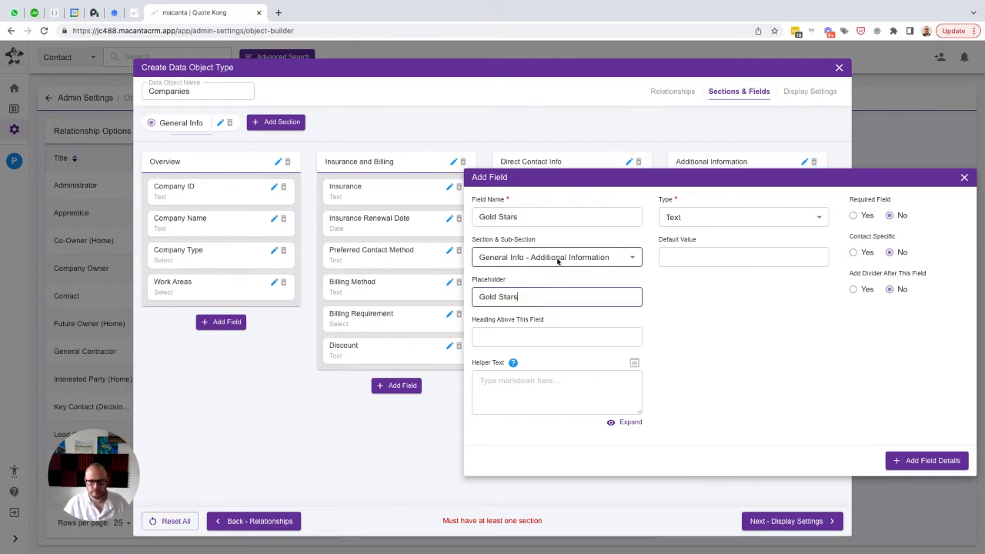
click(706, 221)
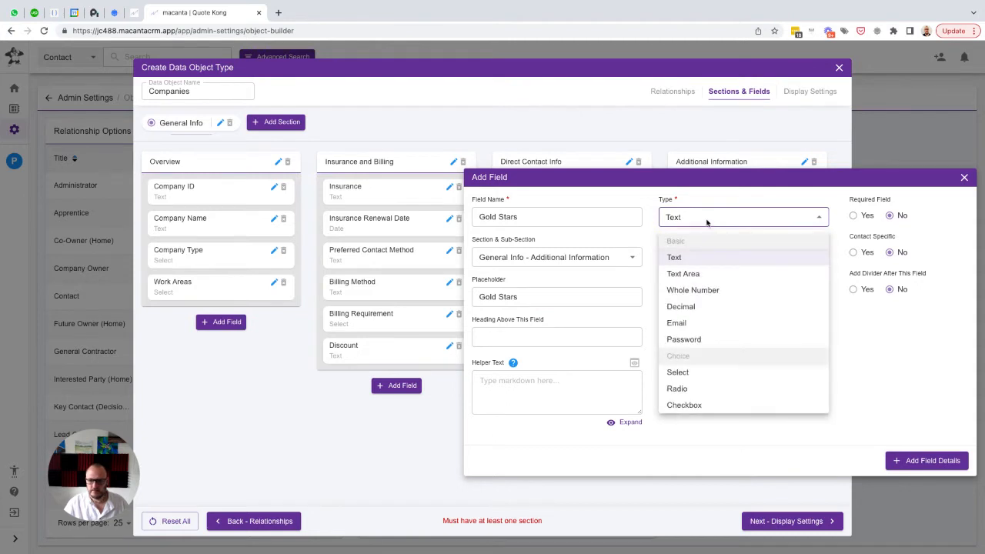
click(689, 296)
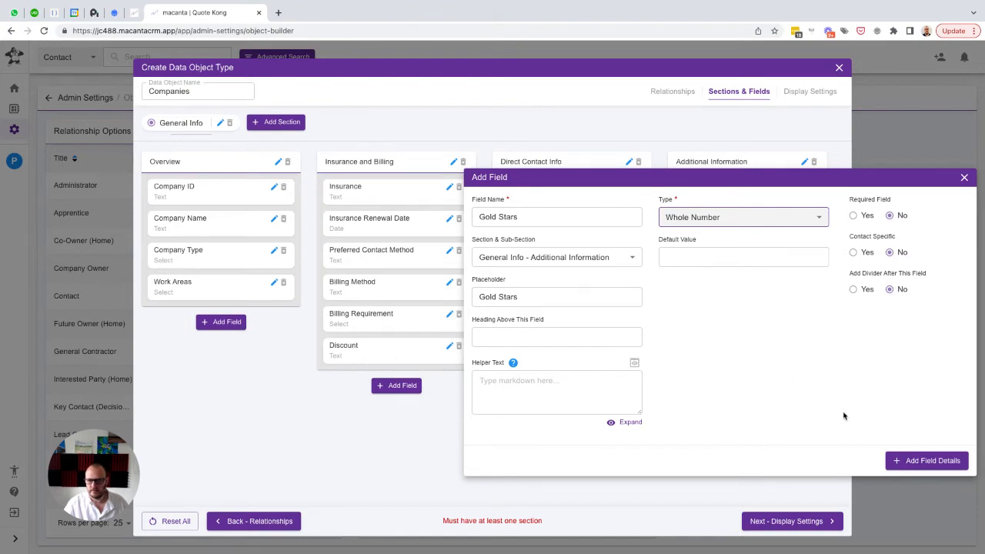
click(921, 463)
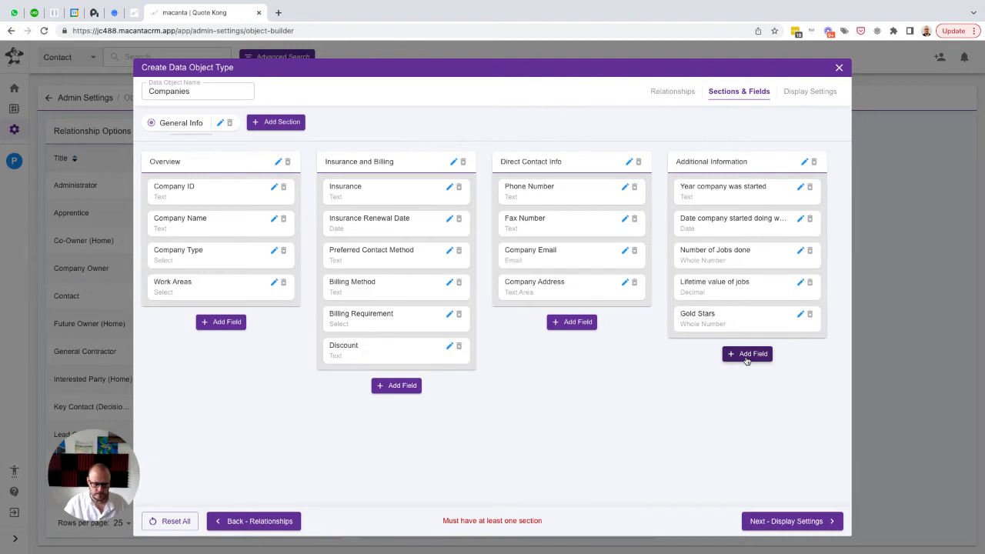
Add a Text Area field named "Gold Star Details" with the same text as placeholder to the Additional Information sub-section
click(745, 356)
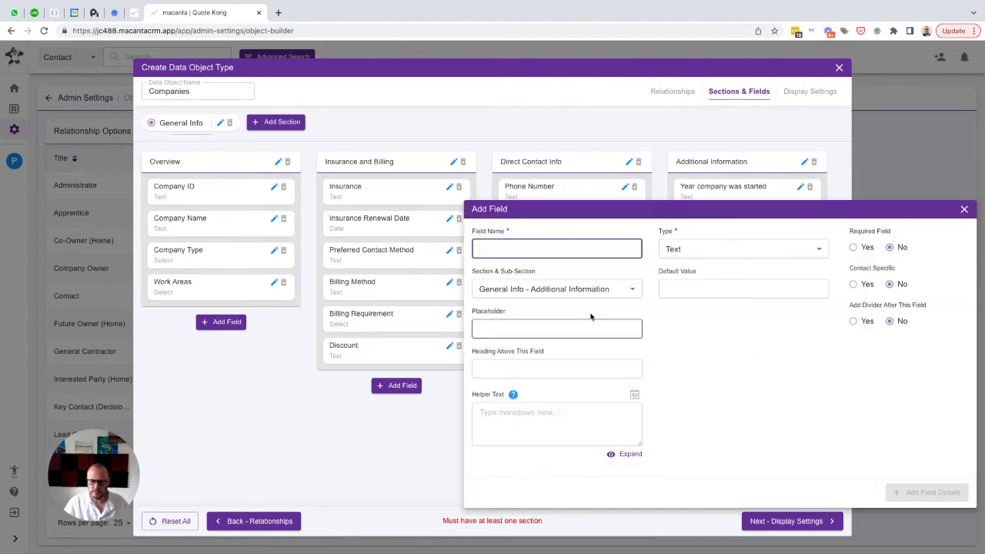
text(Gold Star Detail)
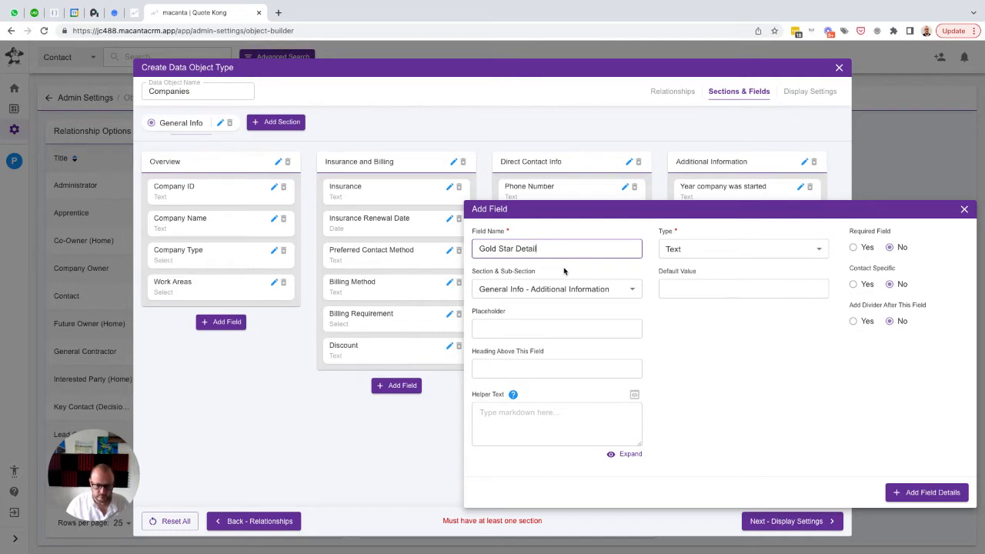
key(ctrl+a)
key(ctrl+c)
key(Tab)
key(Tab)
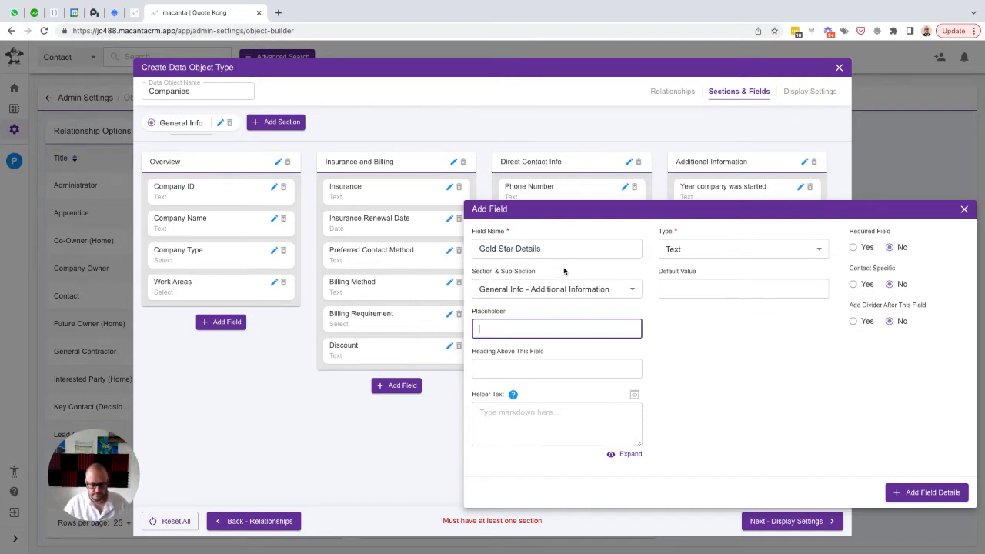
key(ctrl+v)
click(715, 258)
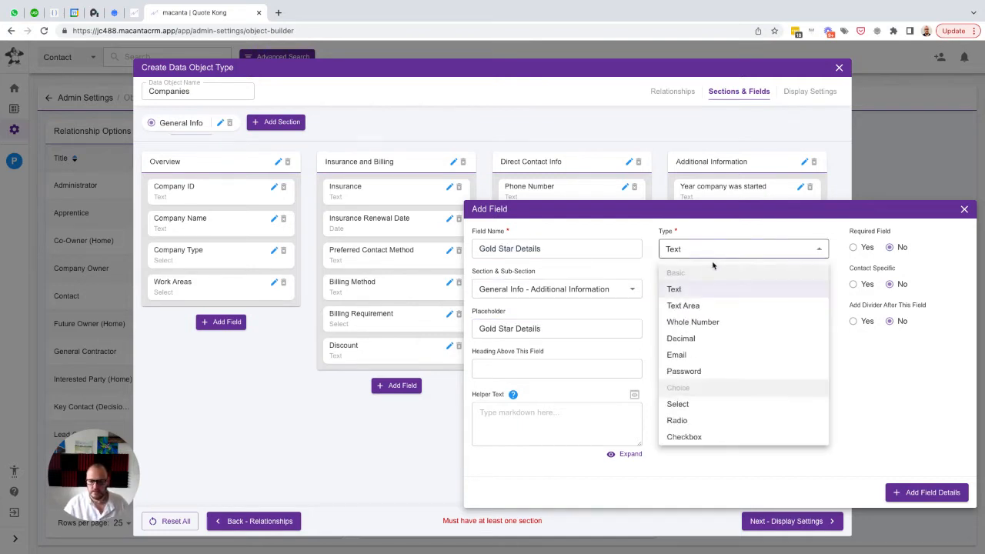
click(695, 305)
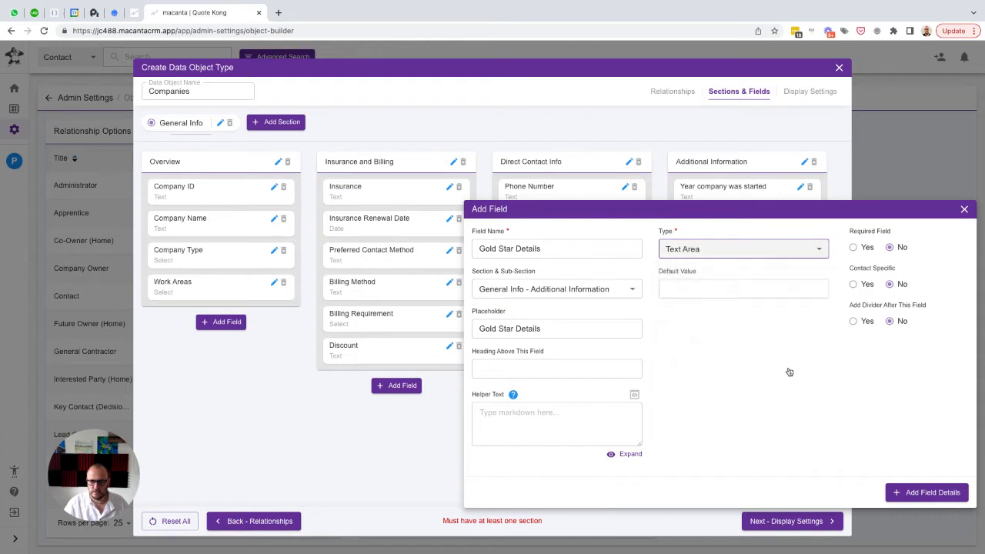
click(912, 495)
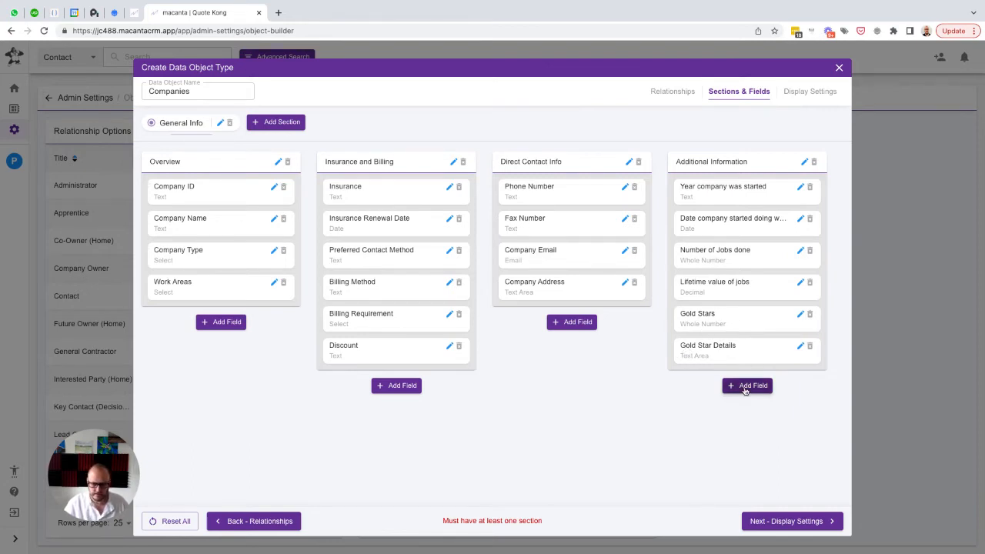
Set the heading above the Gold Stars field to "Company Rating" and save the field details
click(800, 316)
click(509, 405)
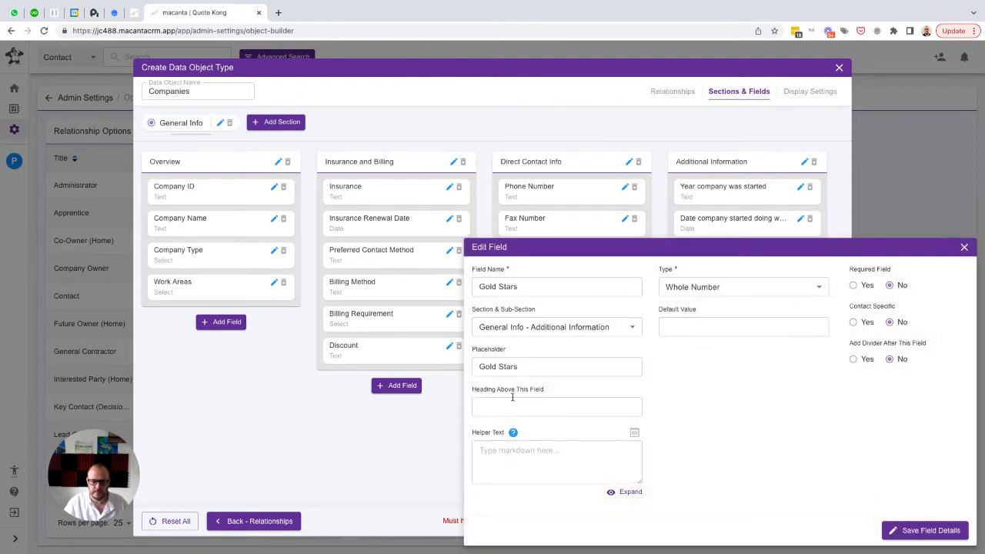
text(Com)
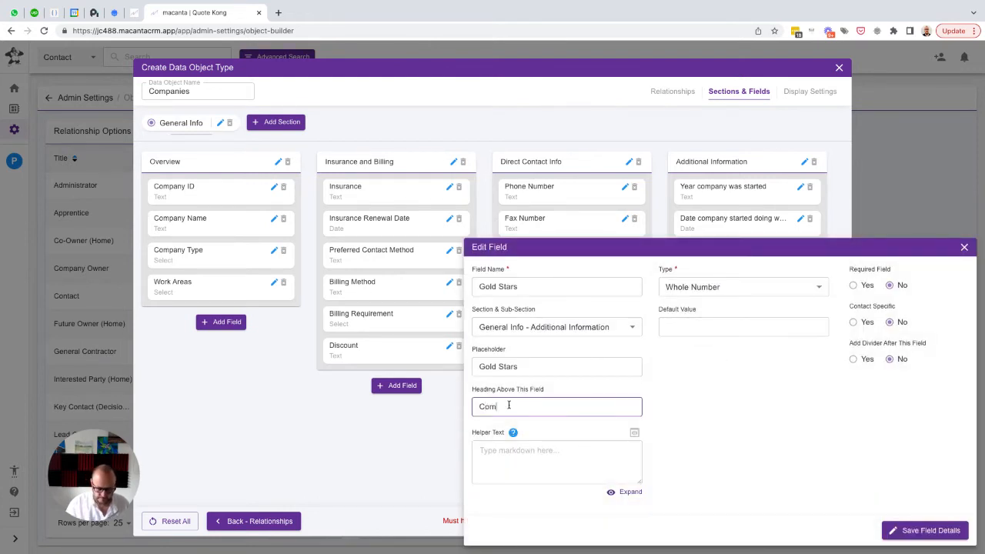
text(pany Rating)
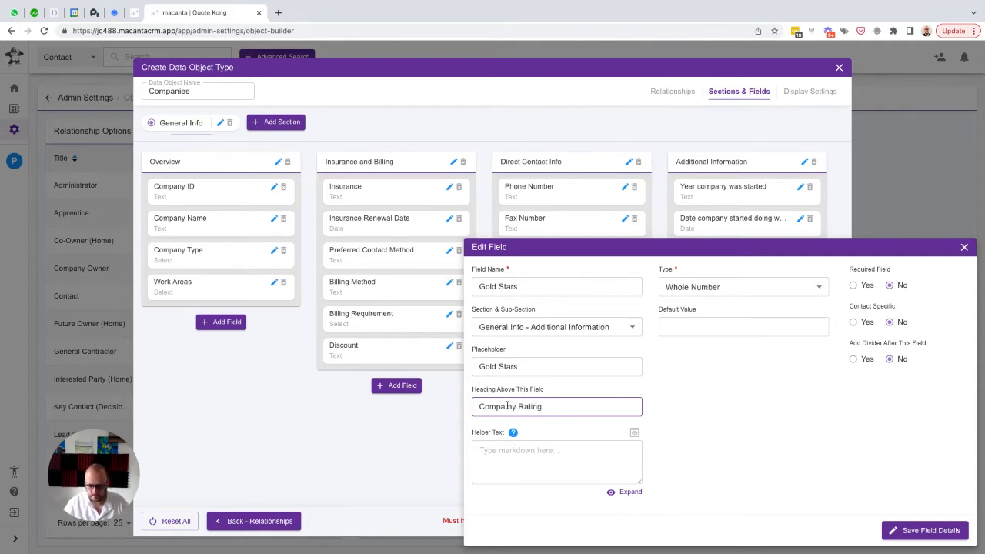
click(507, 406)
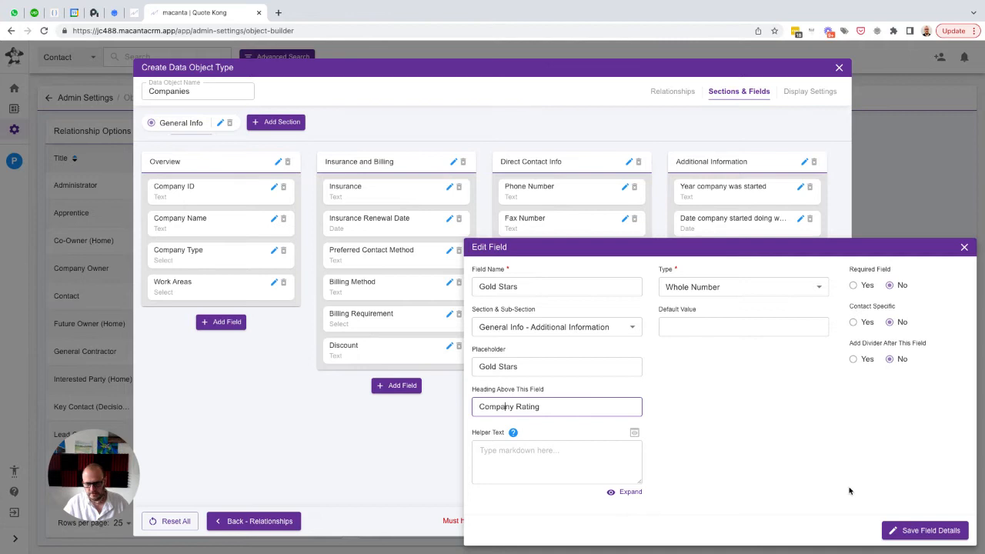
click(906, 530)
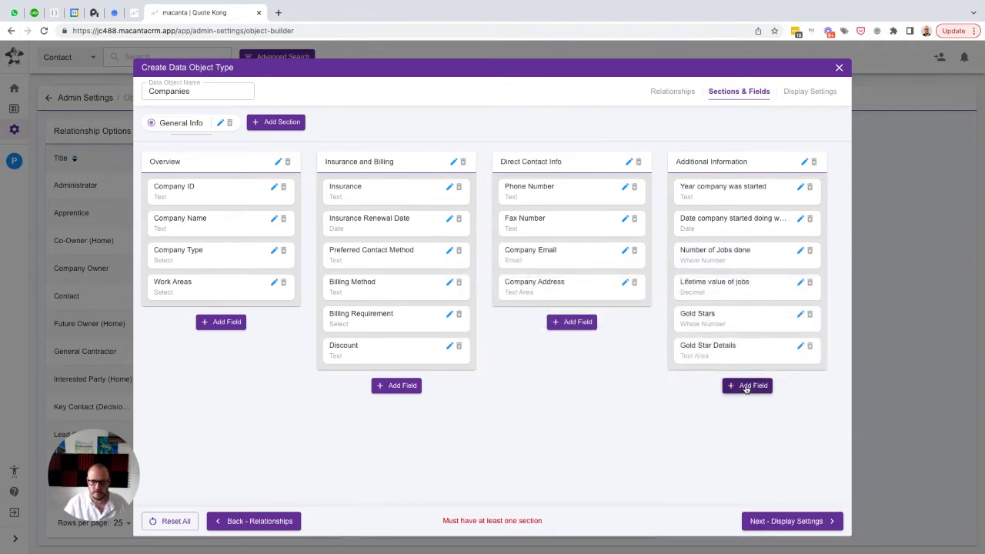
Add a Whole Number field named "Red Flags" with the same text as placeholder to the Additional Information sub-section
click(745, 387)
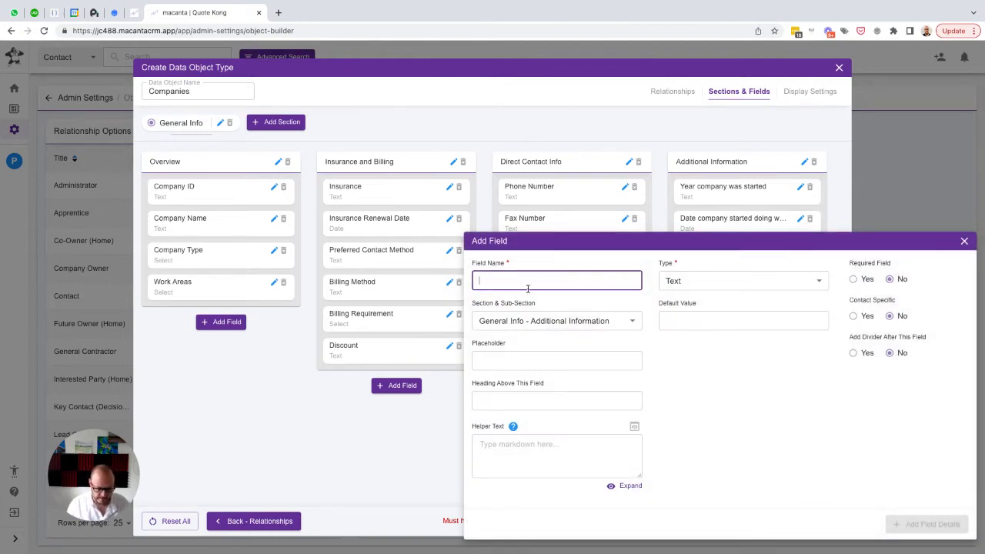
text(Red Flags)
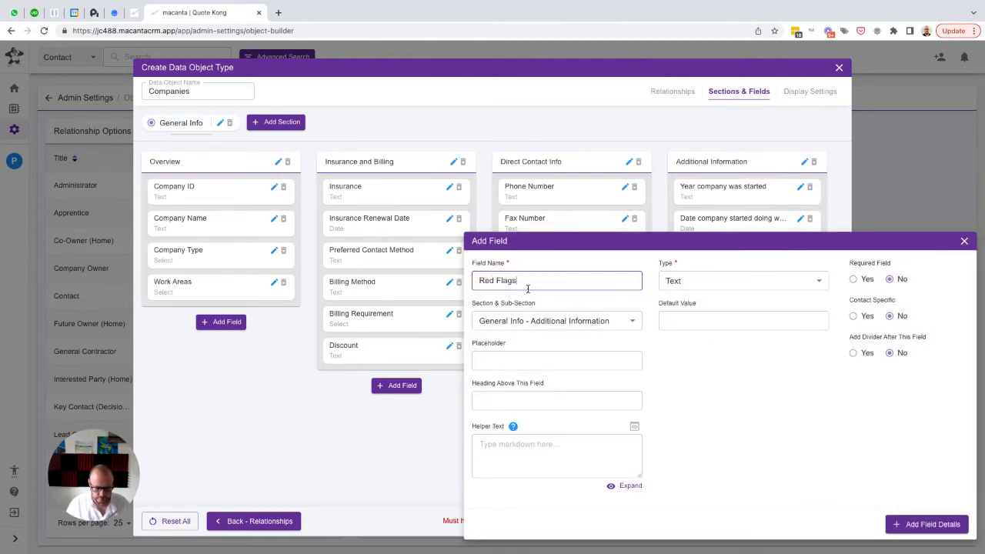
key(super+a)
key(Tab)
key(Tab)
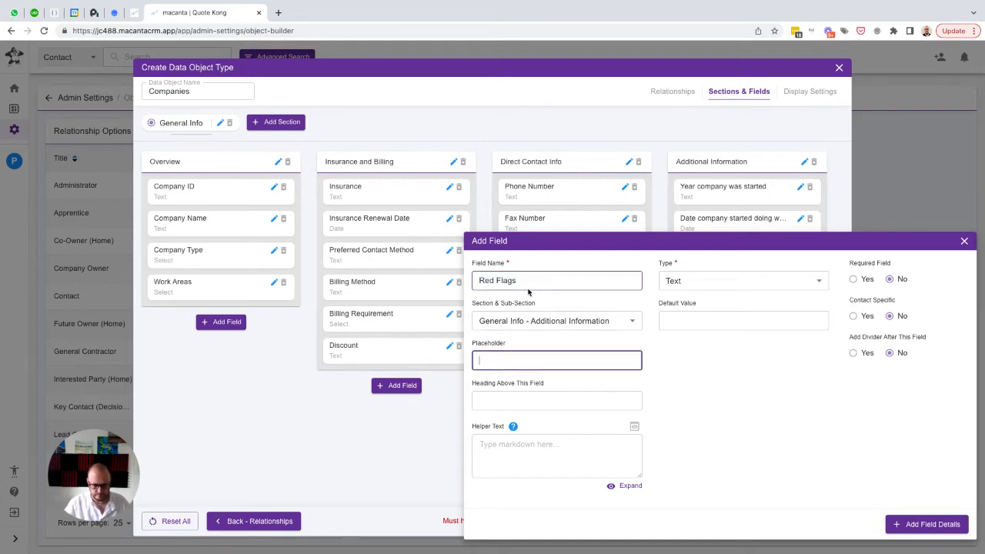
key(super+v)
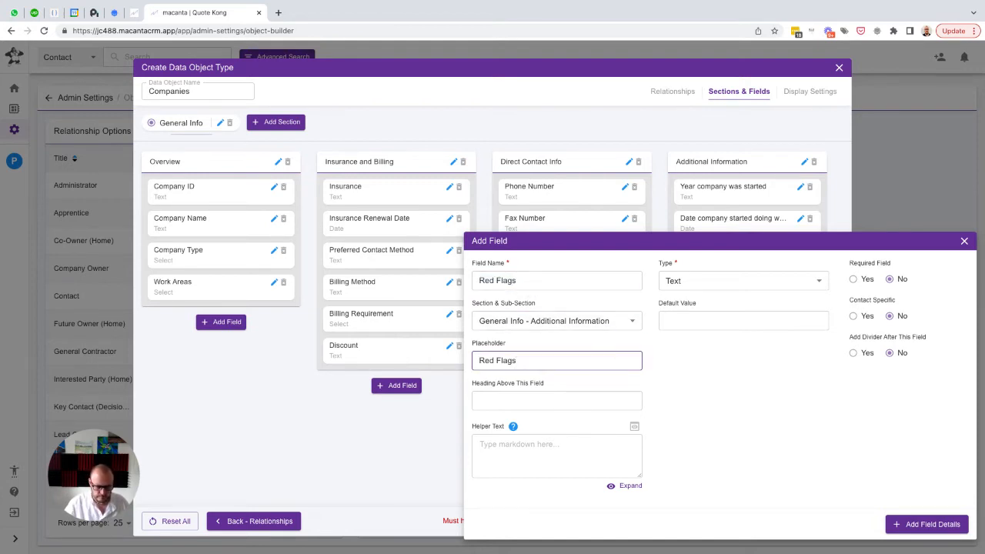
key(super+Tab)
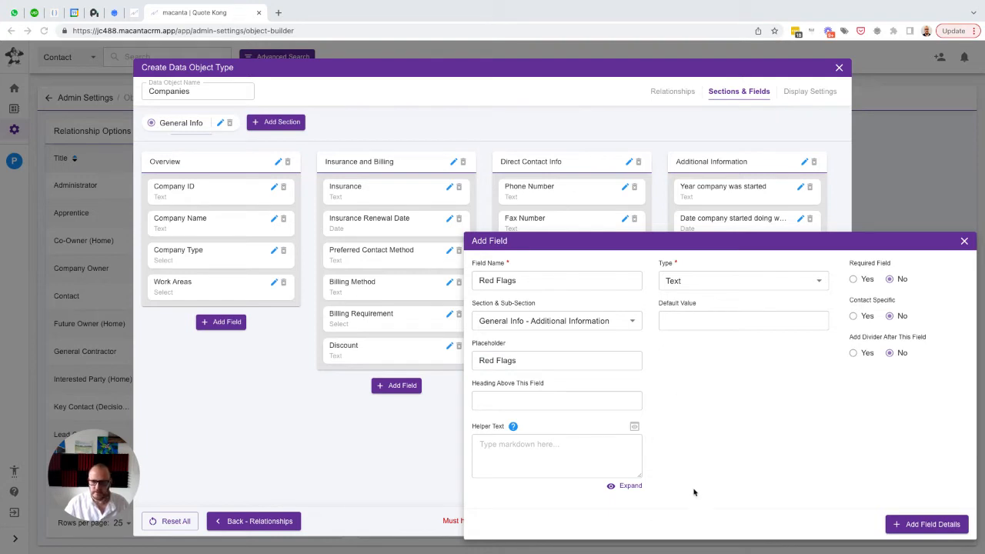
click(733, 283)
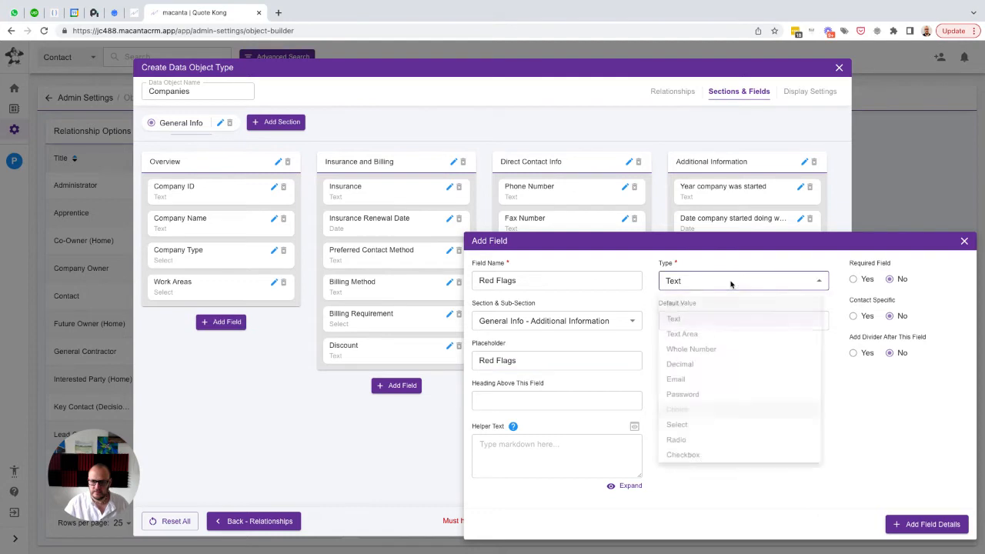
click(687, 354)
click(923, 524)
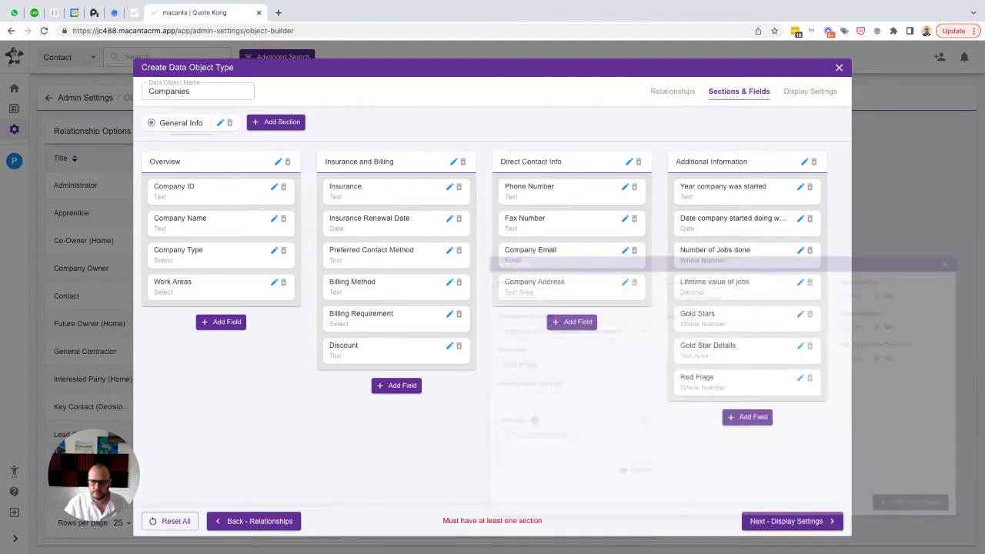
Add a Text Area field named "Red Flag Details" with the same text as placeholder to the Additional Information sub-section
click(747, 417)
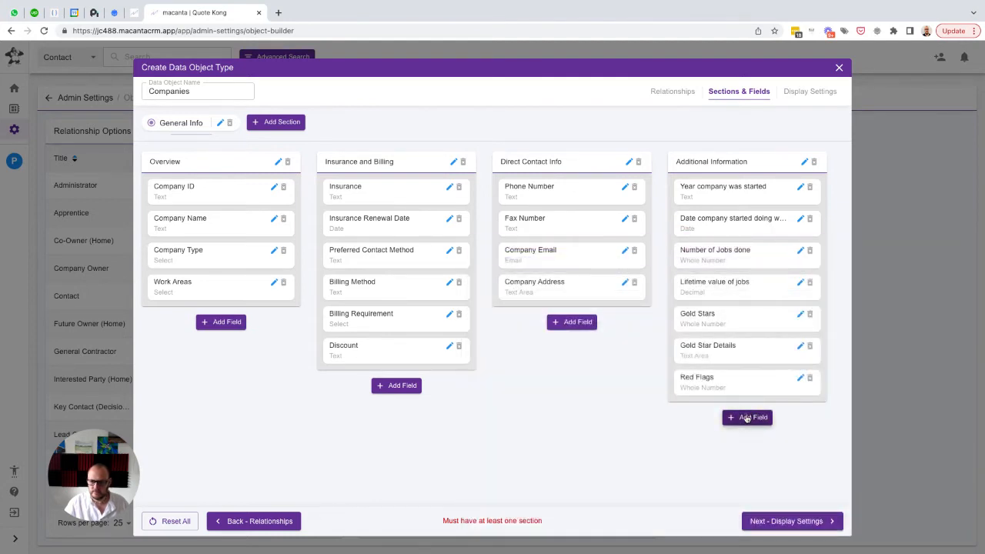
text(Red Flag Details)
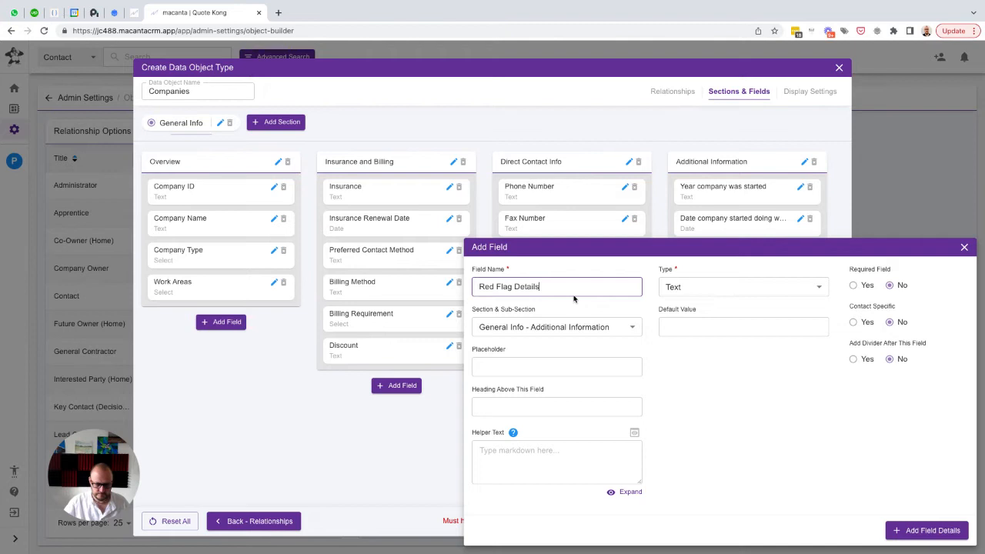
key(ctrl+a)
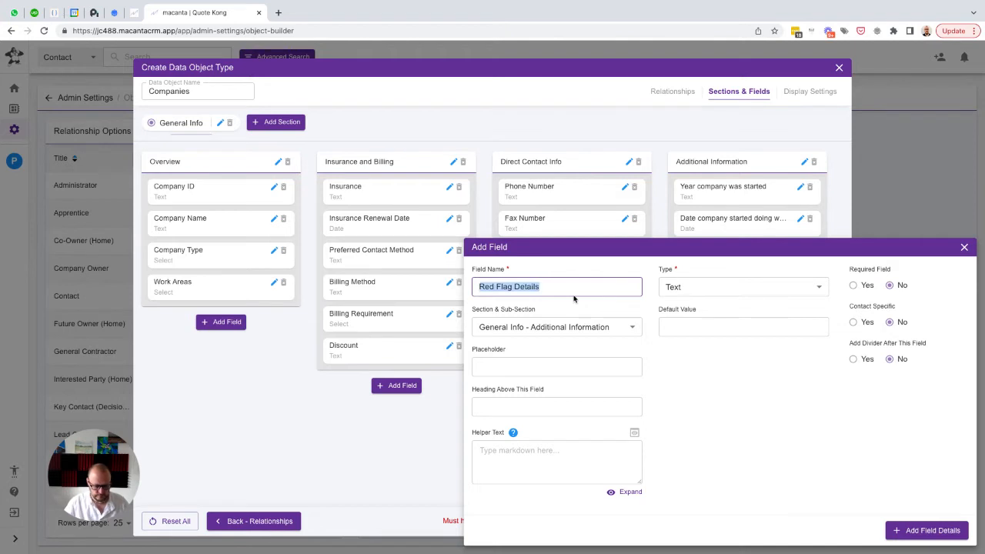
key(Tab)
key(ctrl+v)
click(739, 286)
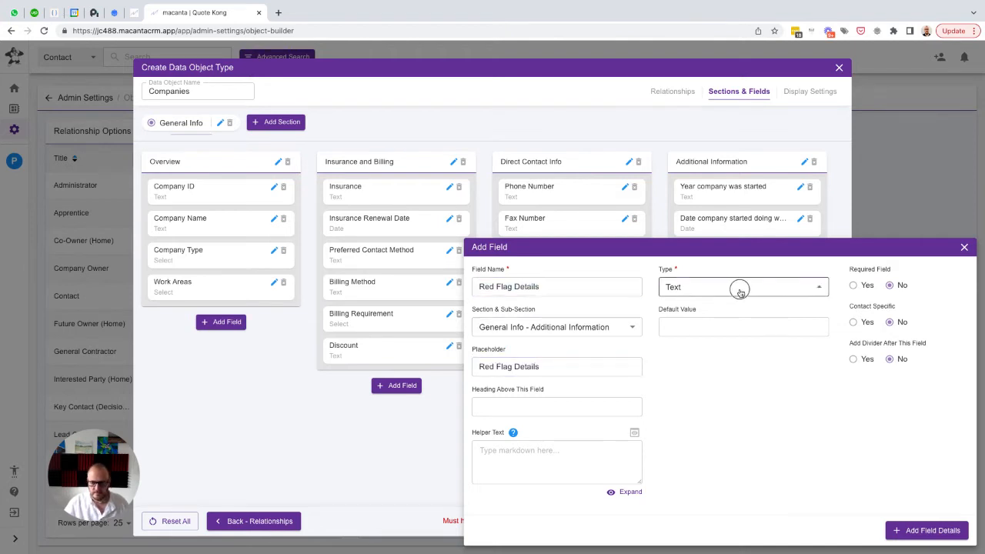
click(692, 347)
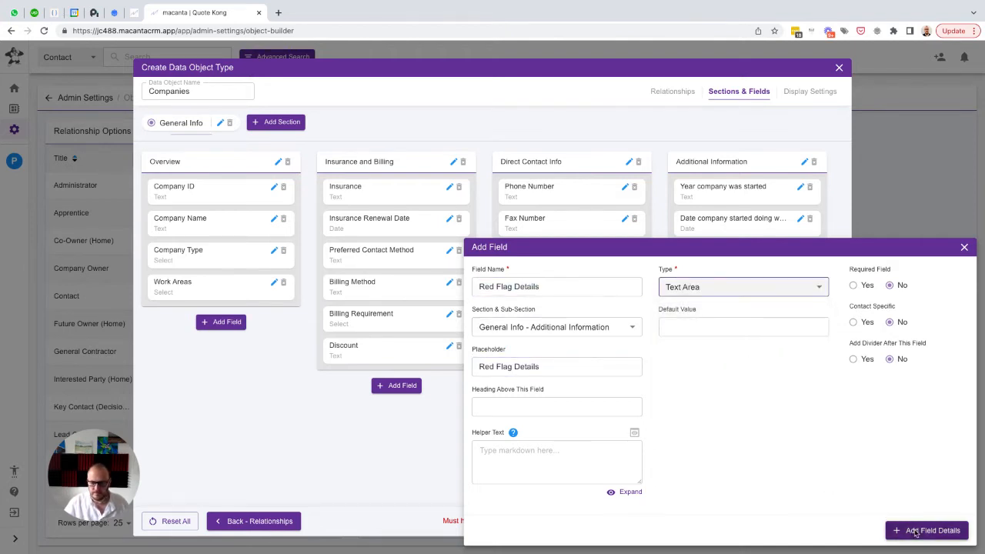
click(911, 530)
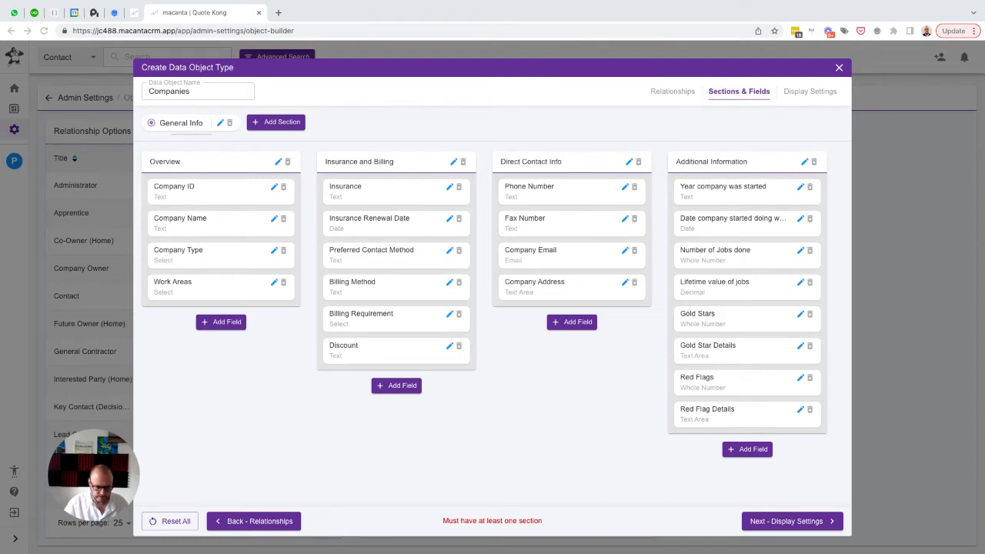
Set up a new Select field named "Special License" with the same text as placeholder in the Insurance and Billing sub-section
click(392, 385)
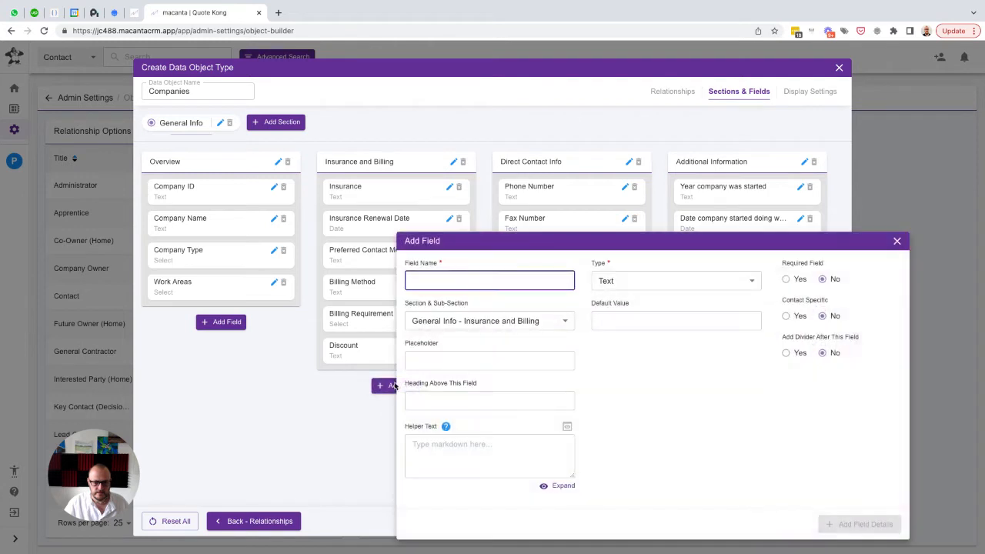
text(Special License)
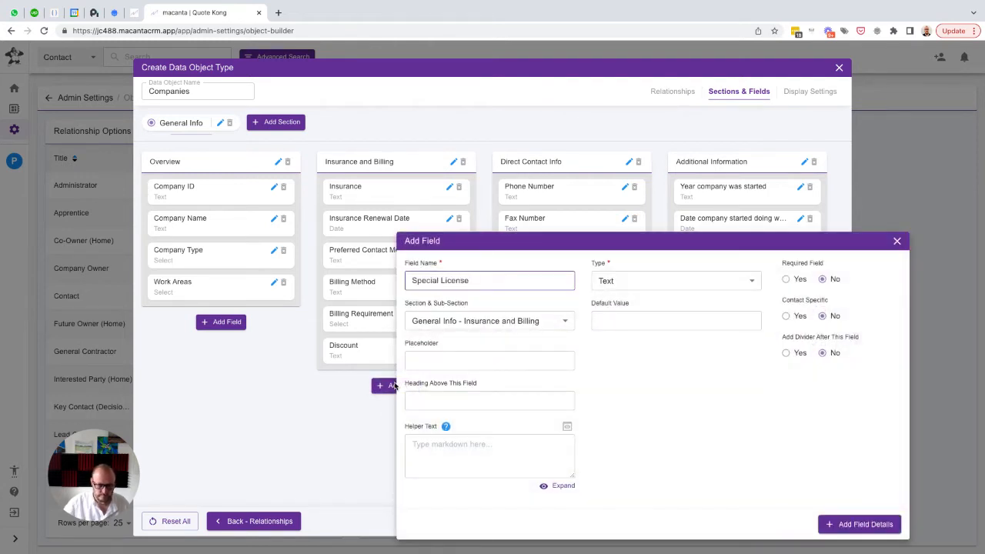
key(ctrl+a)
key(ctrl+c)
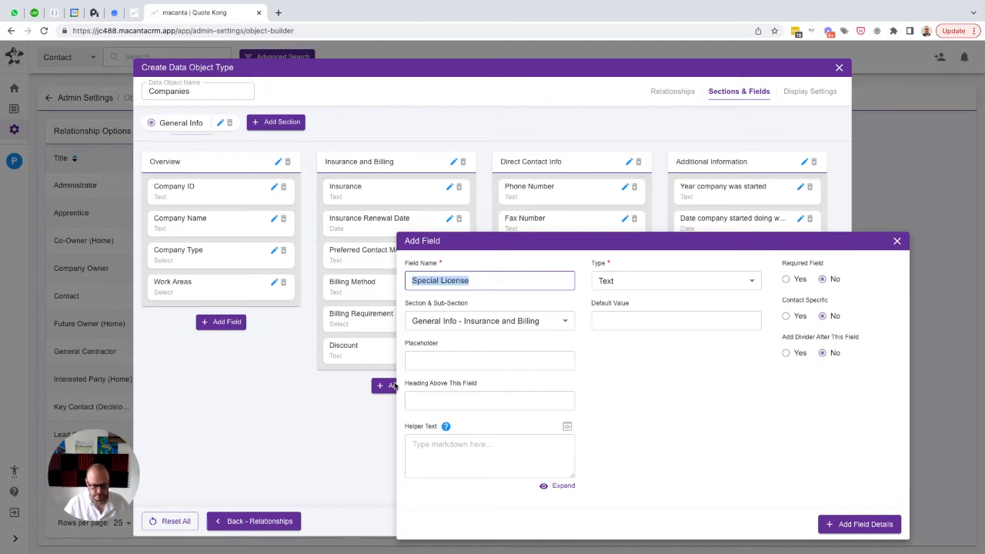
key(Tab)
key(Tab)
key(ctrl+v)
key(Tab)
click(686, 287)
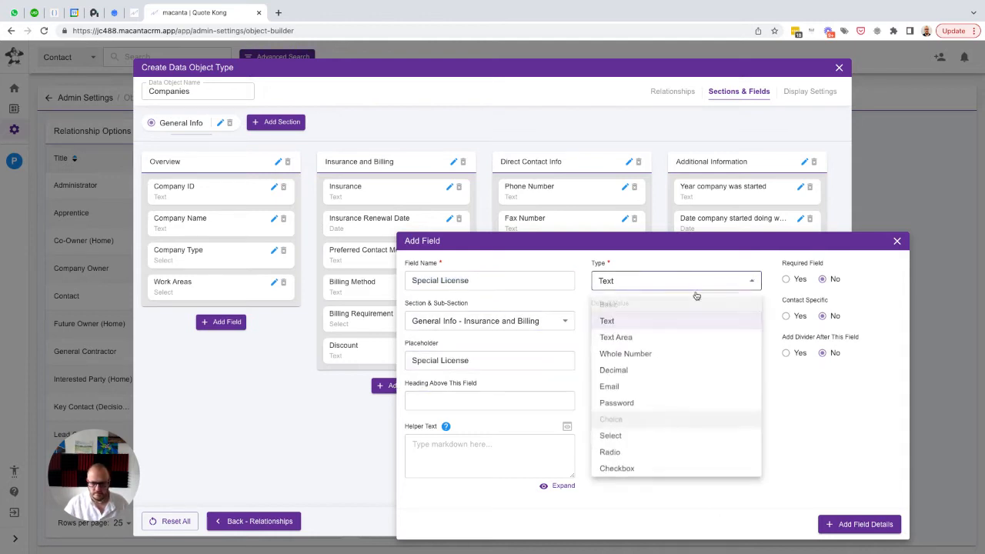
click(658, 436)
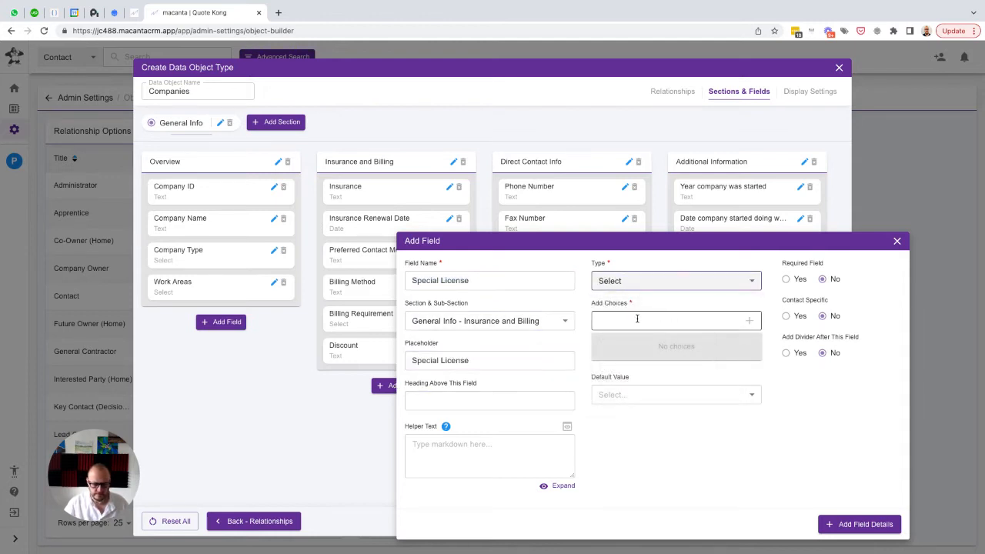
Save the Special License field with the choices Electrical, Plumber and Gas, and place it directly below Insurance Renewal Date
click(638, 318)
text(Ele)
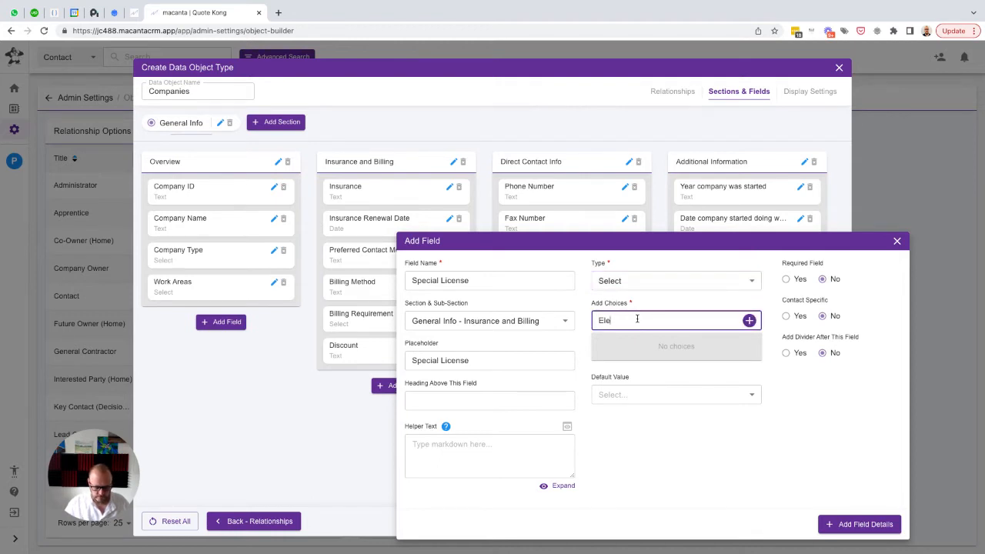
text(ctrical)
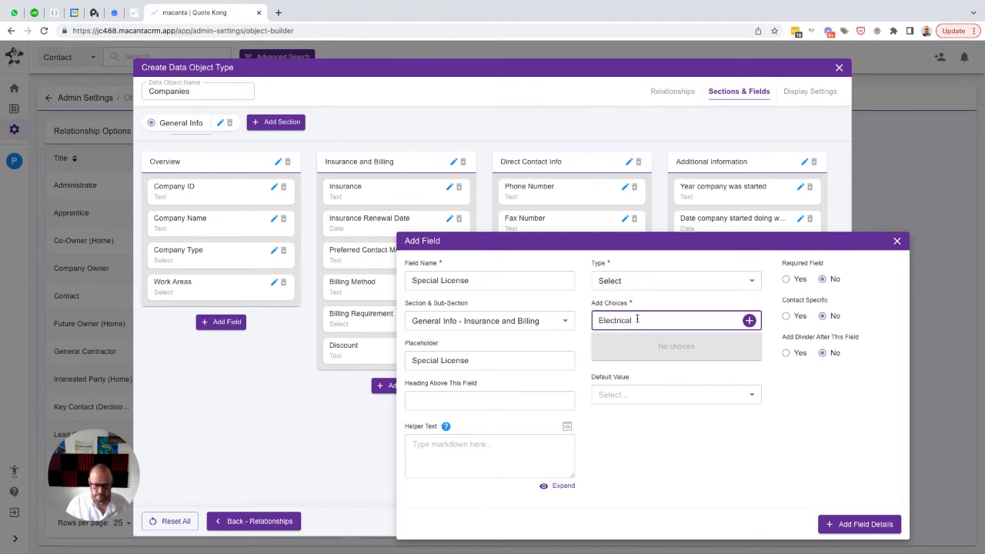
key(Return)
text(Plumber)
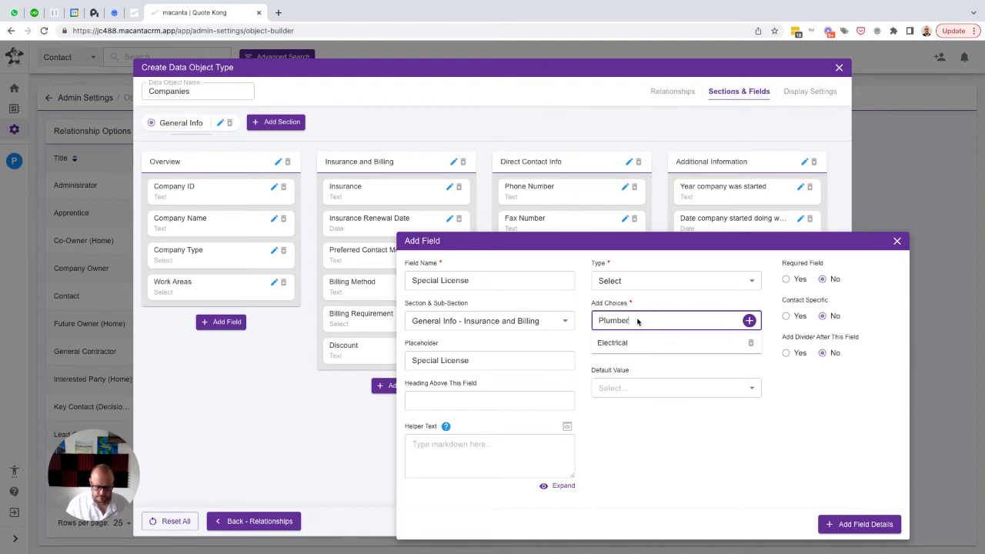
key(Return)
text(Gas)
key(Return)
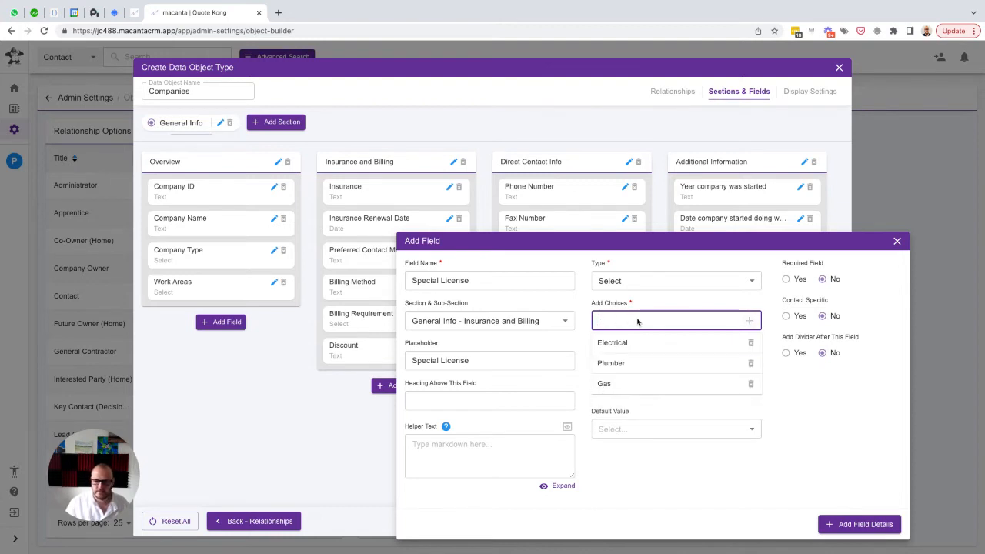
click(856, 525)
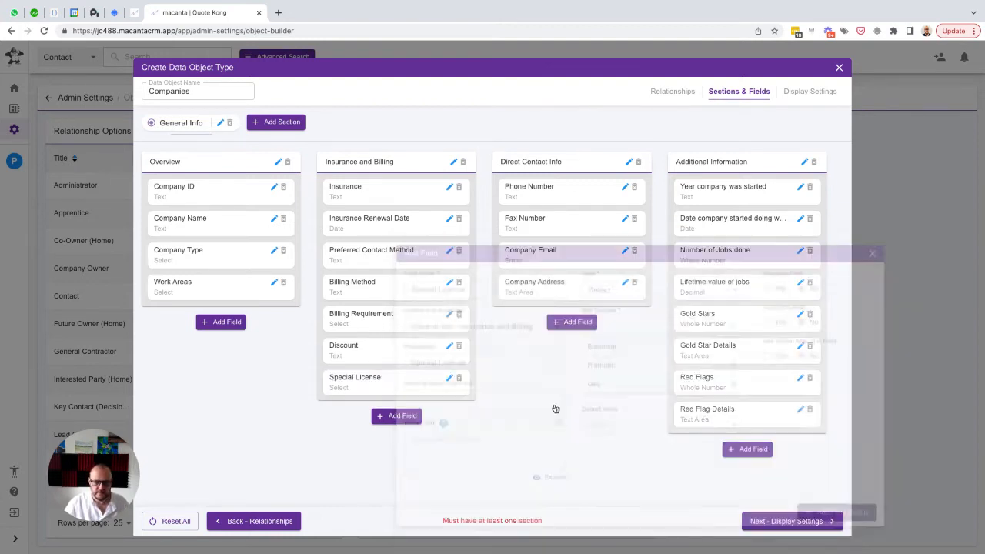
drag(372, 384, 373, 255)
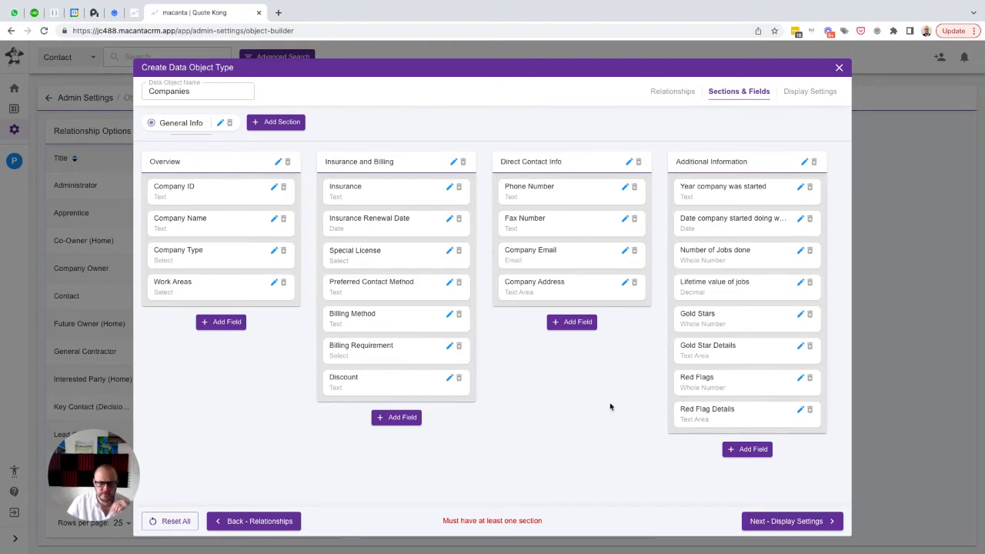
In the display settings, add Company ID, Company Name, Company Type, Insurance Renewal Date, Phone Number and Number of Jobs done as table columns
click(796, 524)
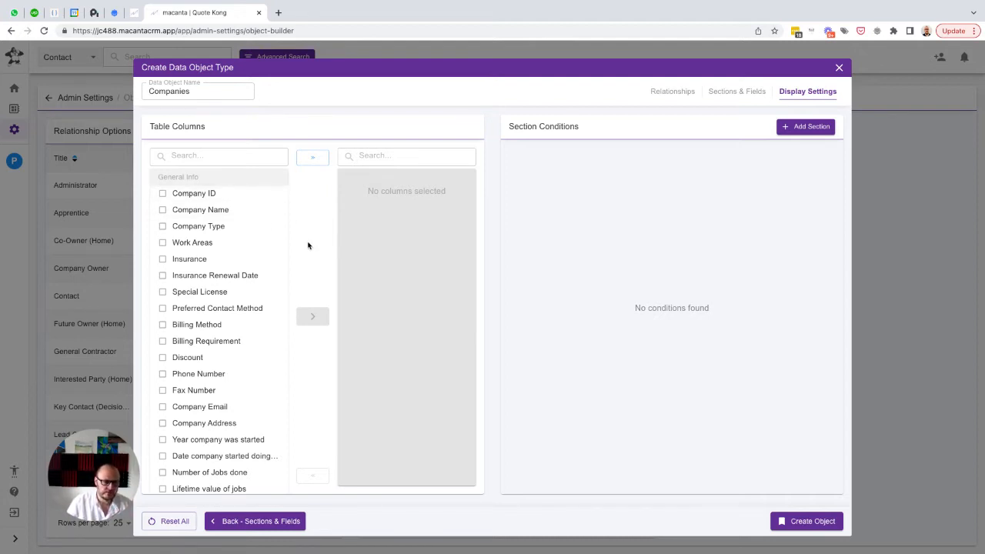
click(162, 194)
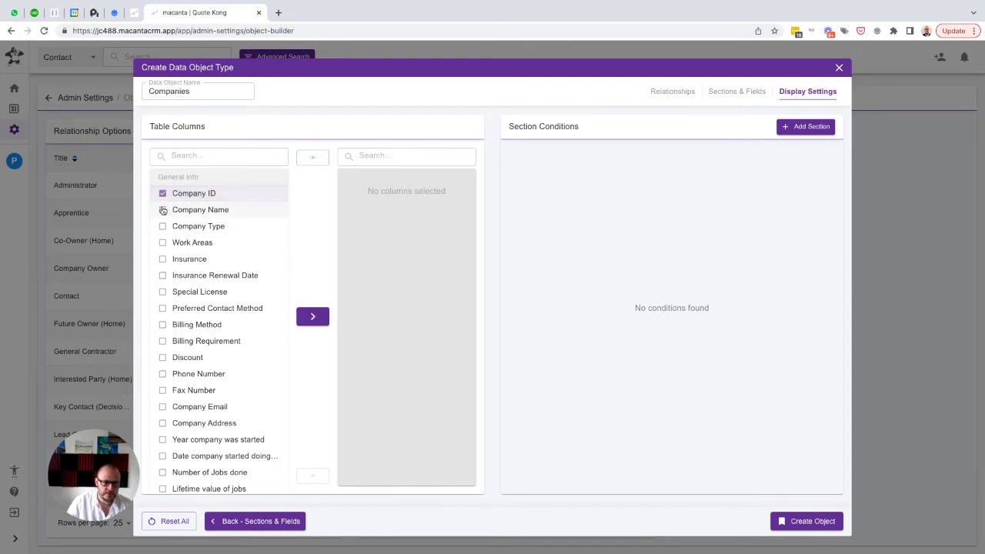
click(162, 210)
click(164, 226)
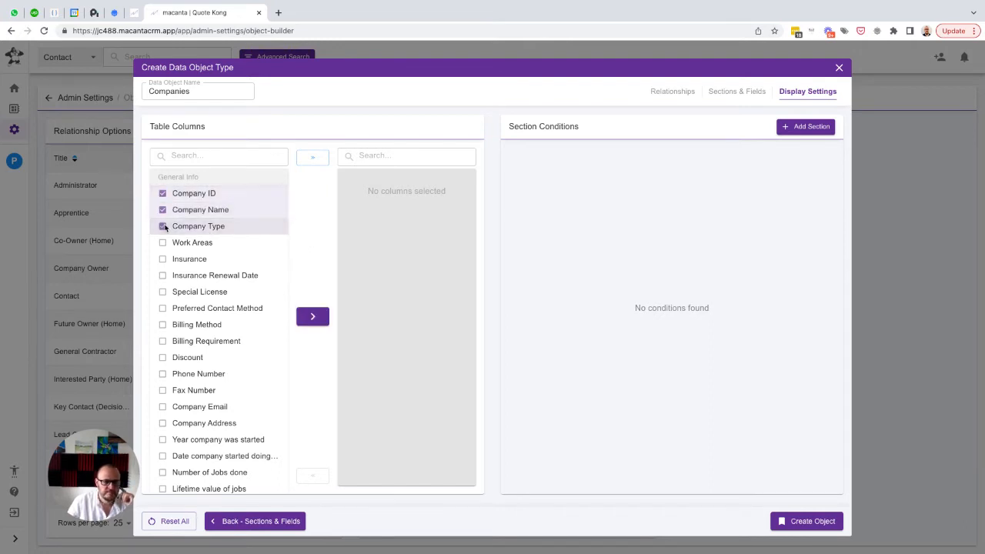
click(176, 279)
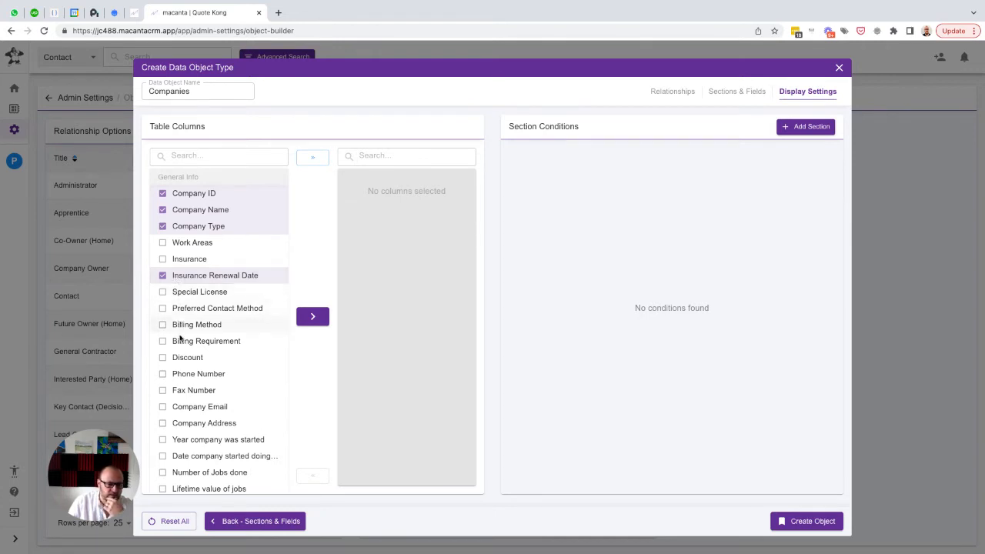
click(177, 374)
scroll(176, 377, down, 1)
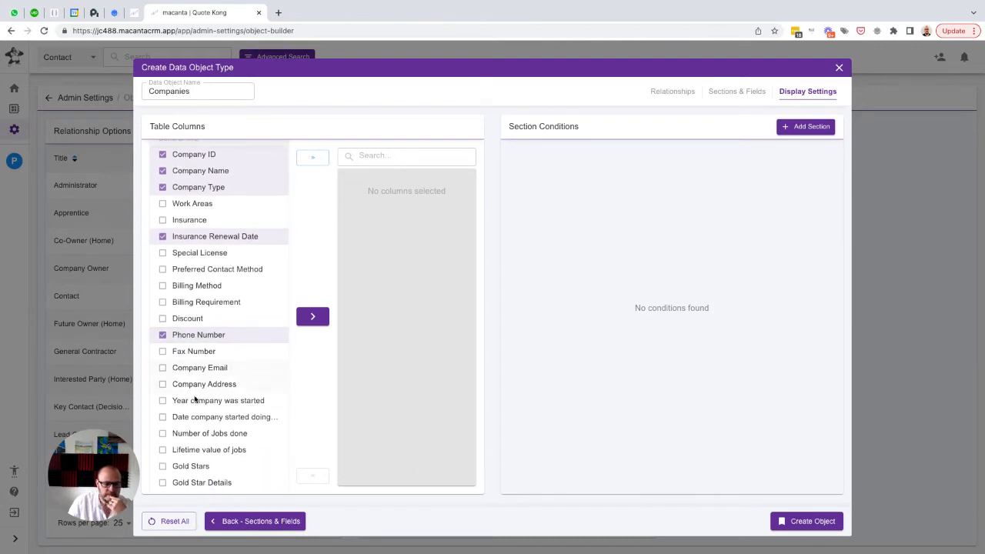
scroll(194, 377, down, 1)
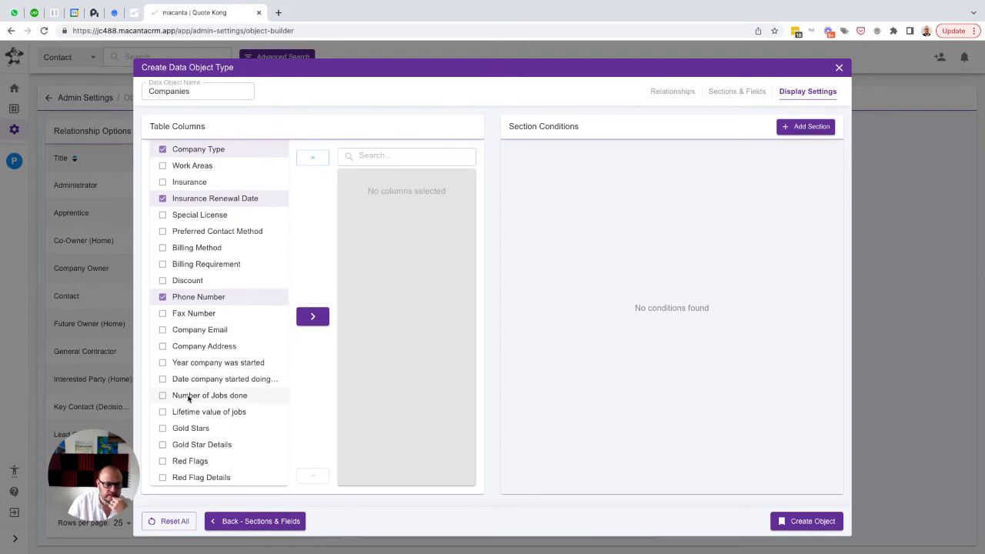
click(188, 397)
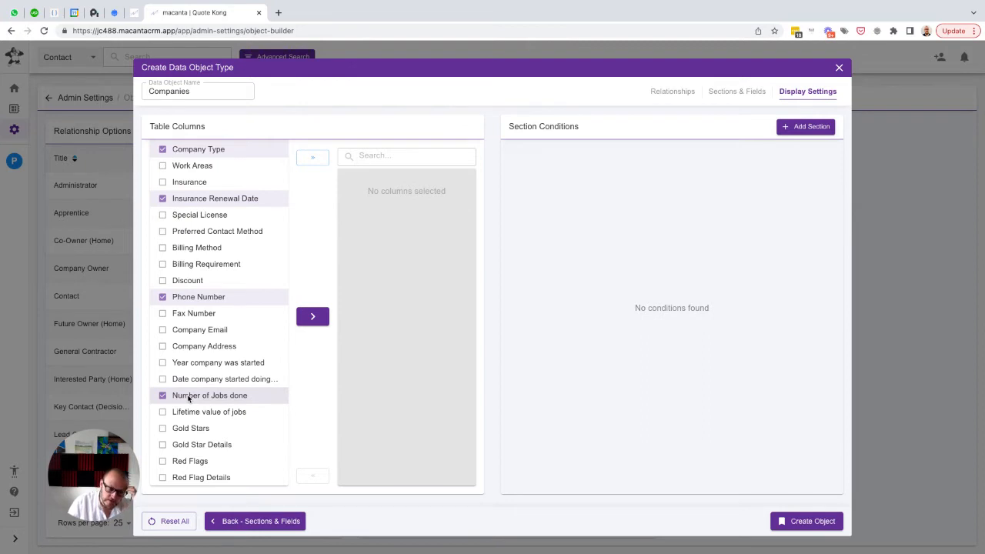
click(311, 318)
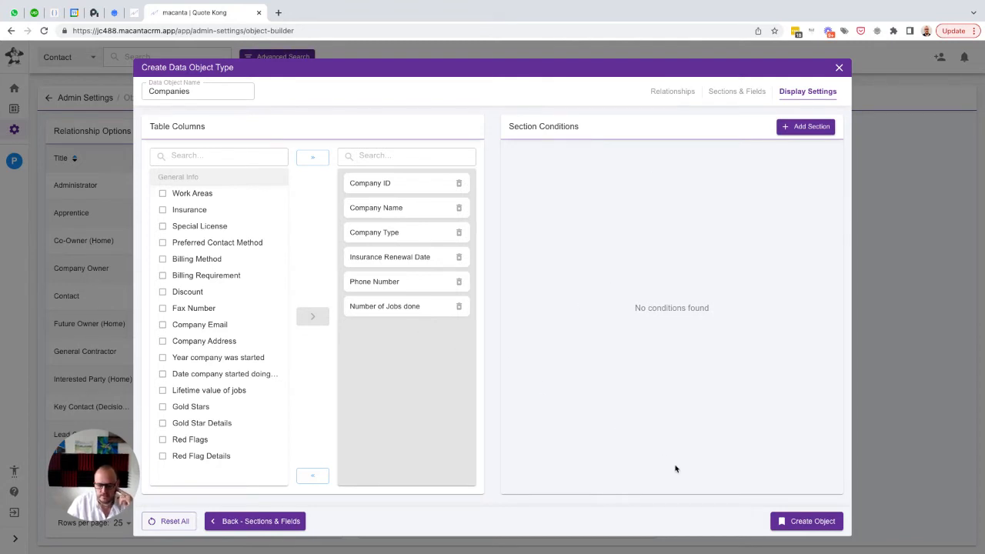
Create the Companies object and open its Companies list on the signed-in user's contact record
click(796, 523)
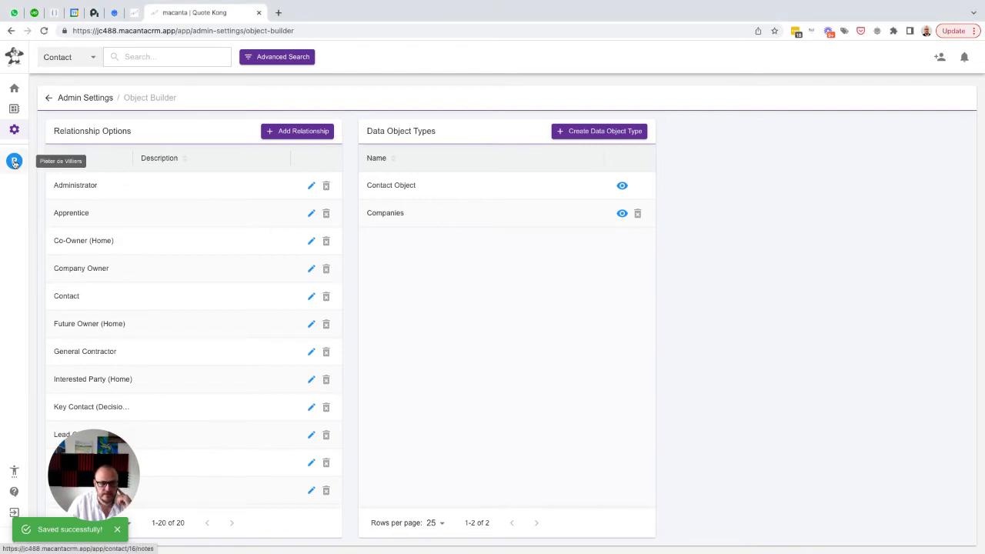
click(14, 161)
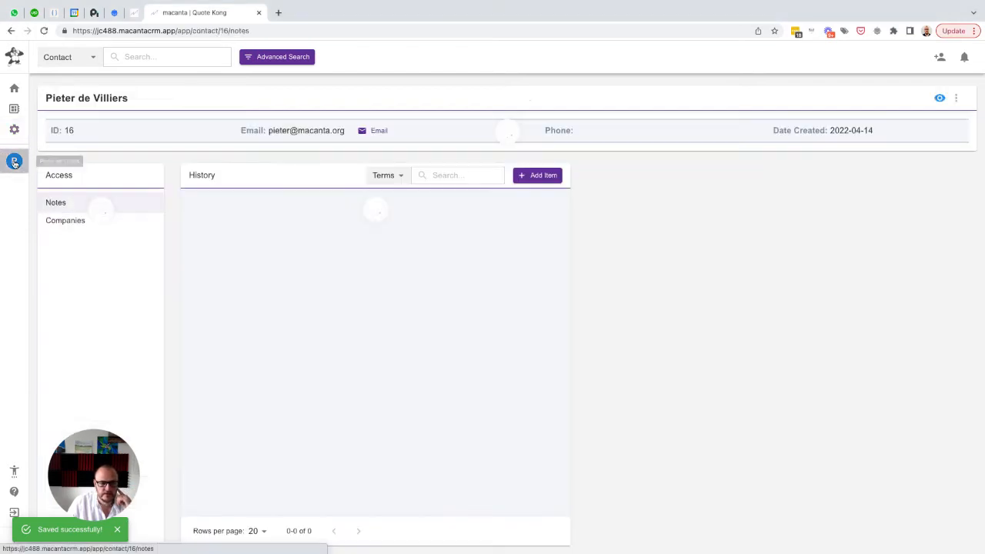
click(67, 224)
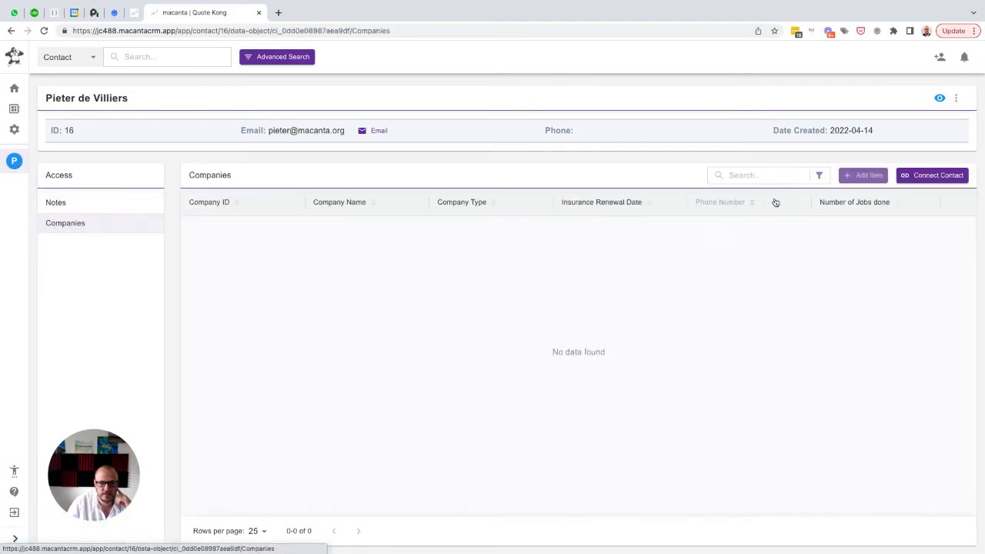
Open a new Companies item on the contact record, review its sections and fields down to Company Rating, and close it without saving
click(862, 175)
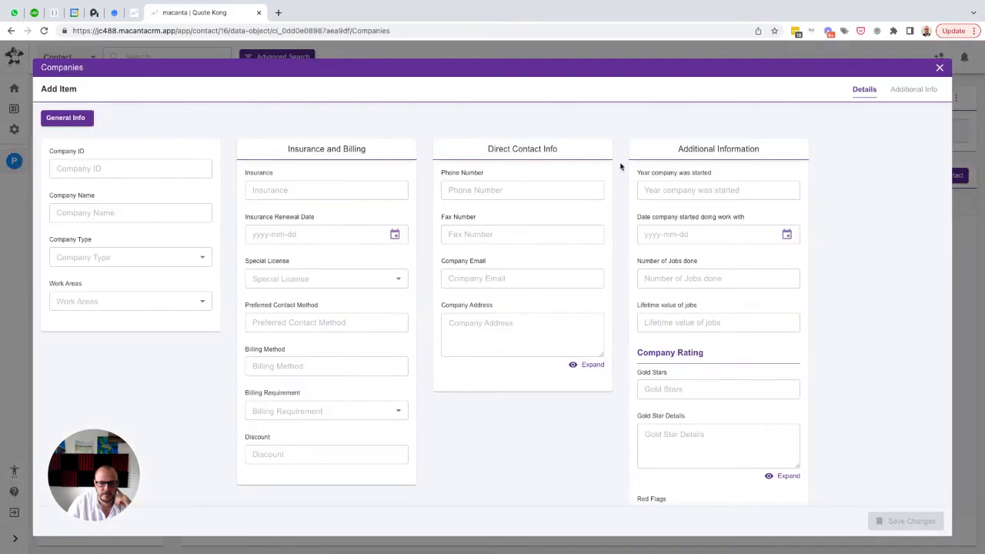
scroll(290, 217, down, 2)
scroll(290, 217, up, 2)
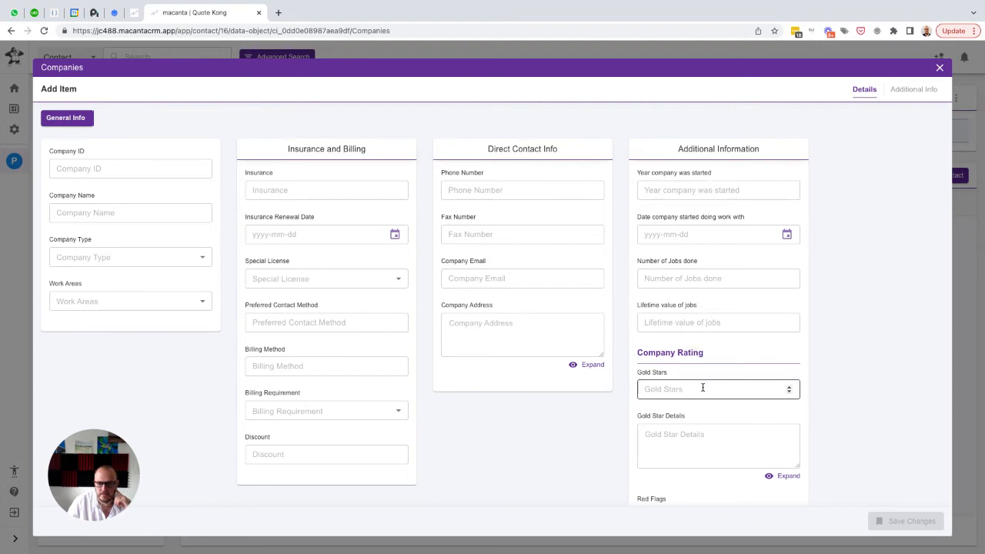
scroll(705, 389, down, 2)
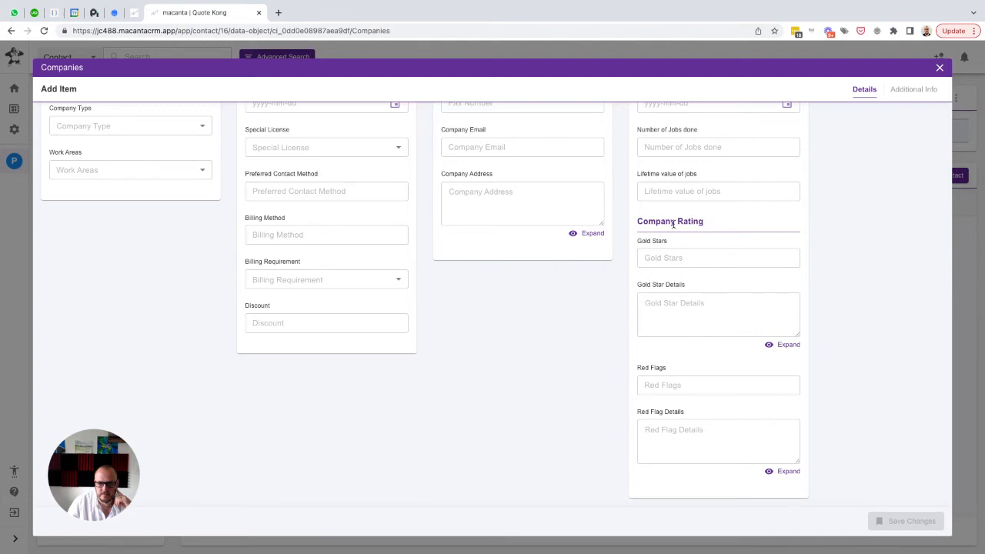
click(939, 68)
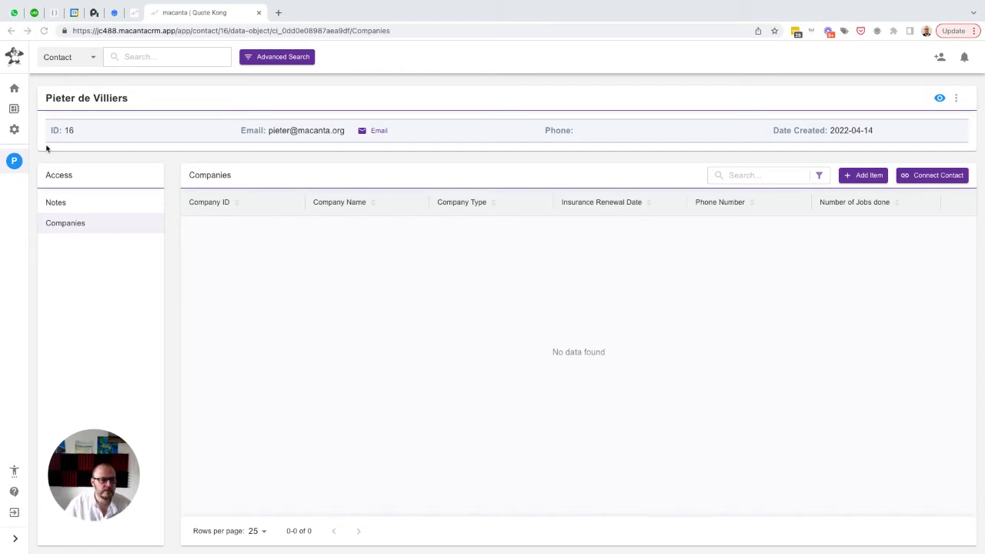
In the Object Builder admin settings, start a new data object type named "Properties"
click(14, 129)
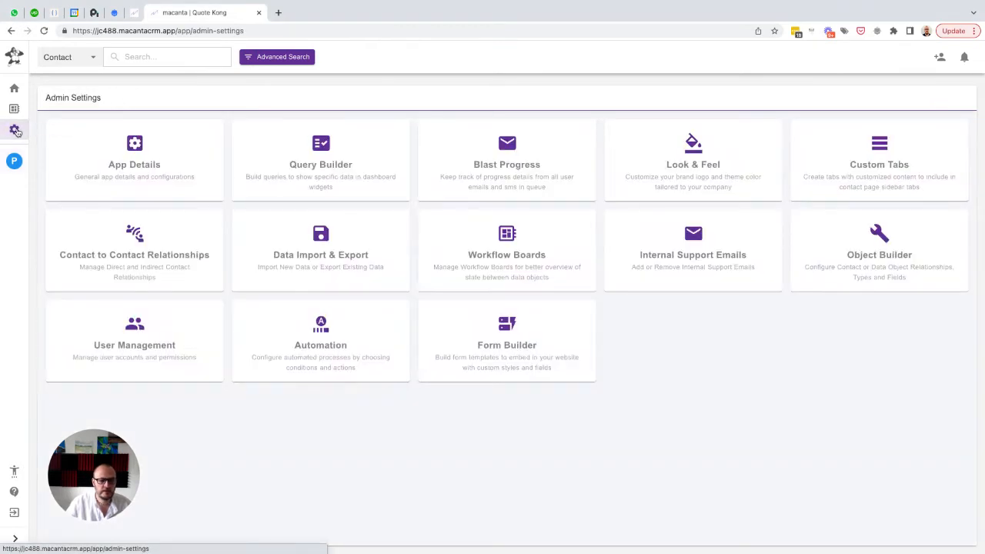
click(881, 237)
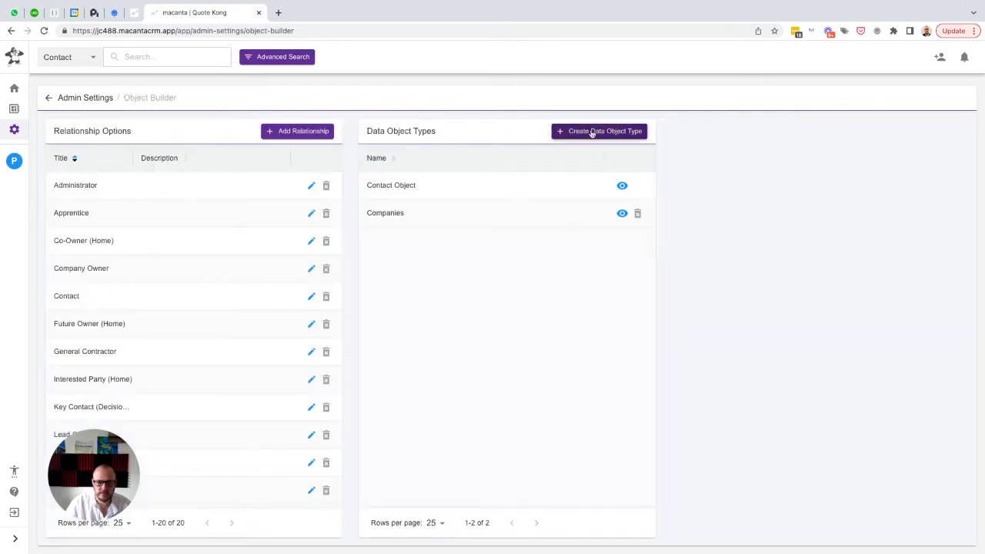
click(590, 132)
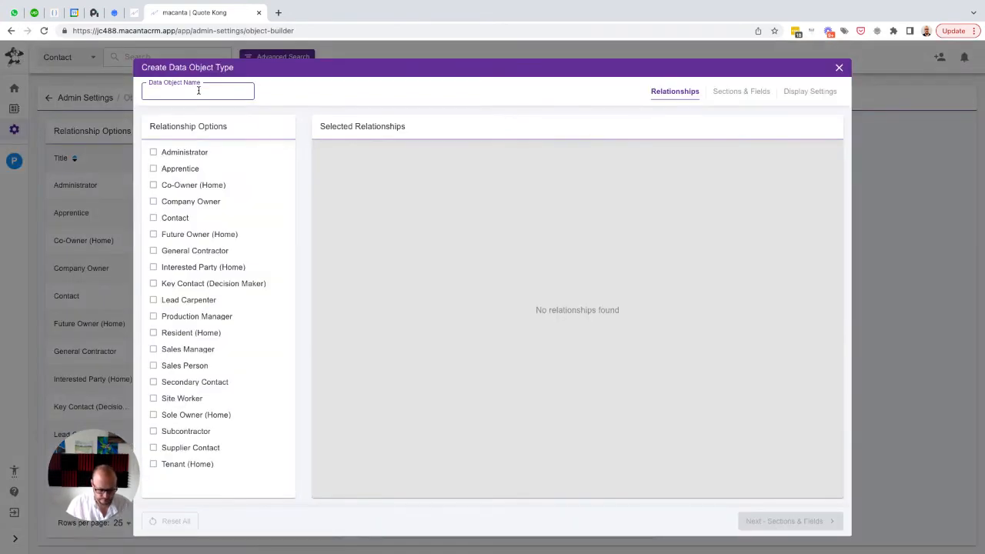
text(Propertie)
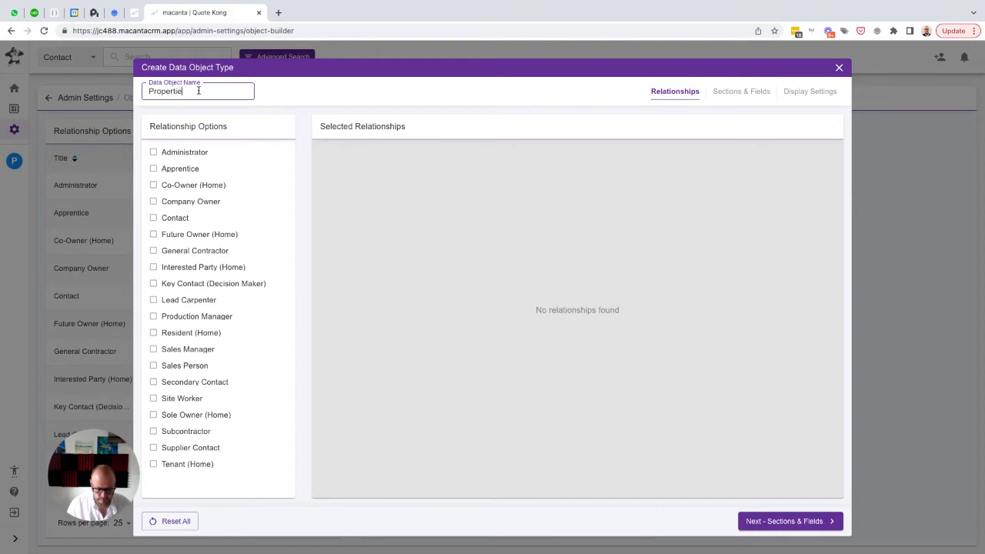
text(s)
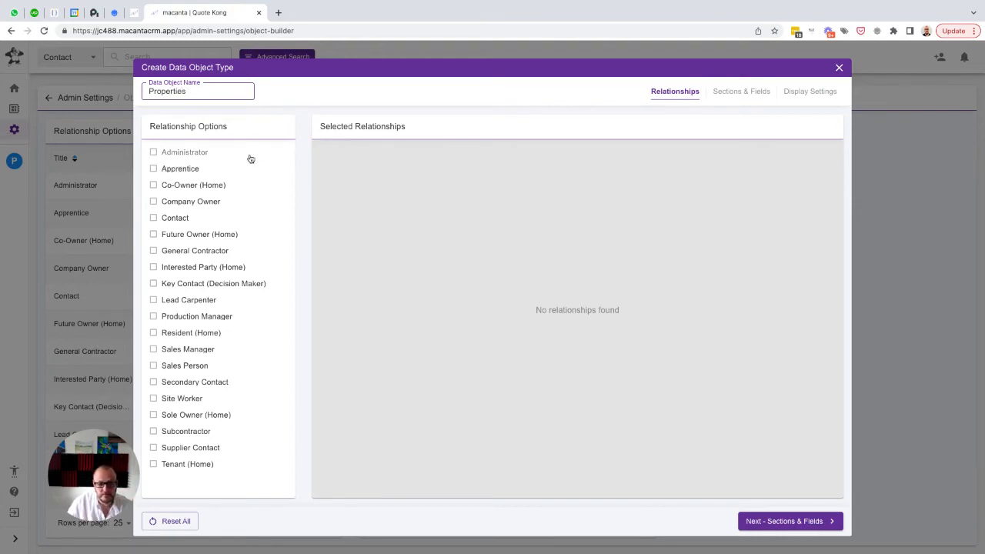
Add the relationships Co-Owner, Future Owner, Interested Party, Resident, Sole Owner and Tenant (all Home), Key Contact (Decision Maker), Sales Manager and Sales Person
click(154, 186)
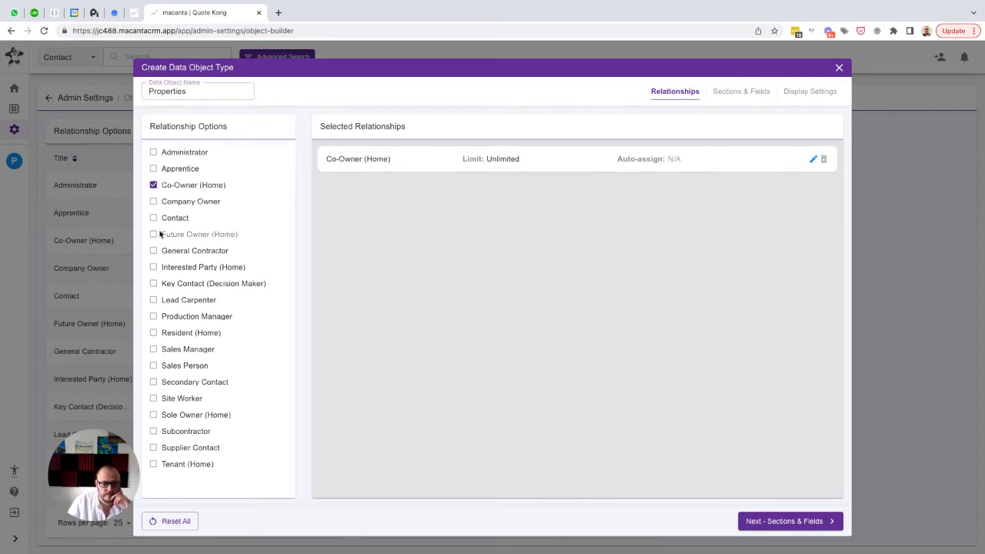
click(154, 234)
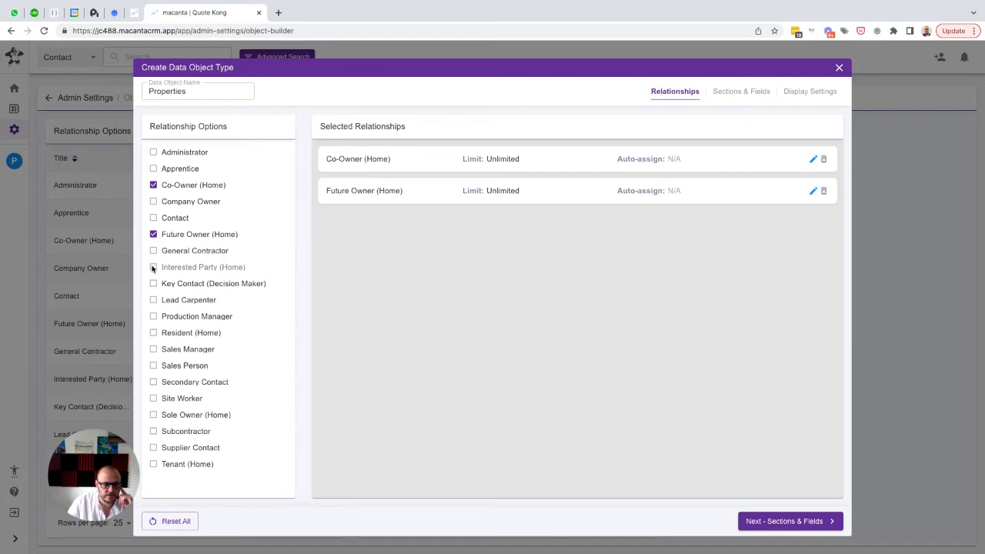
click(153, 267)
click(154, 284)
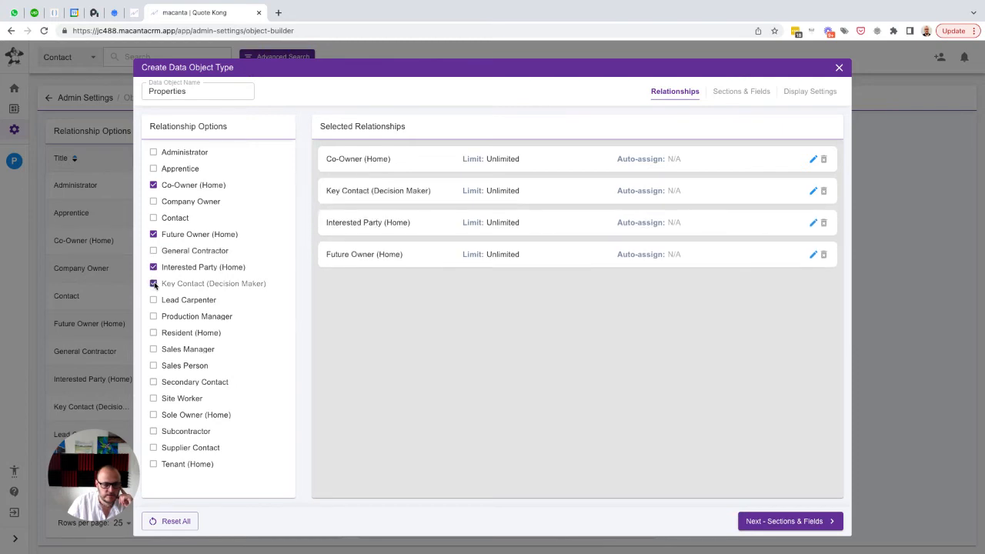
click(154, 332)
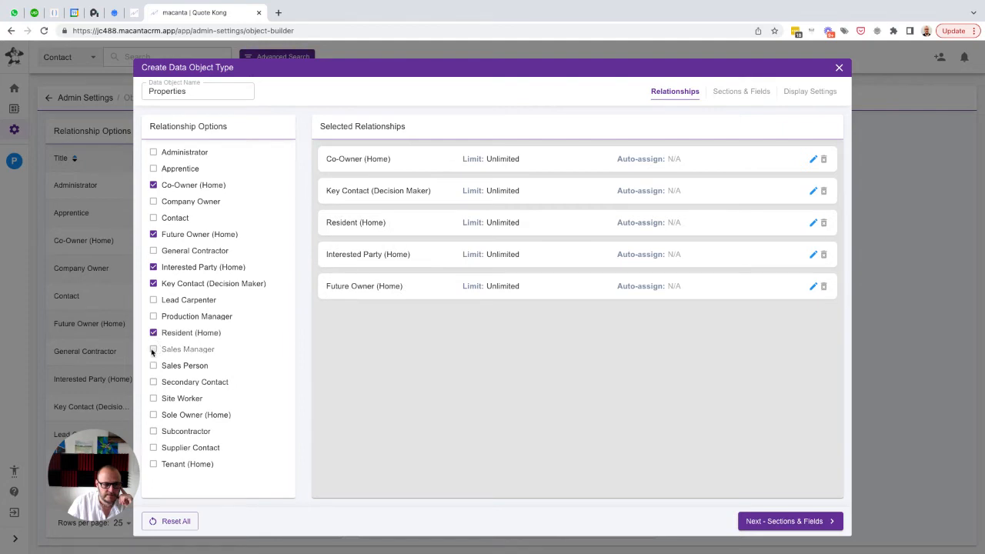
click(153, 350)
click(153, 366)
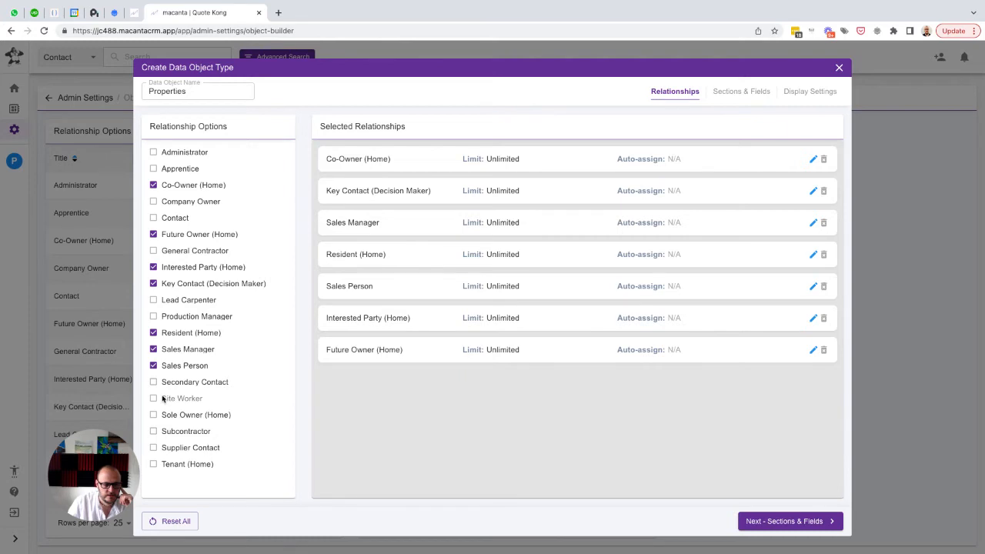
click(155, 416)
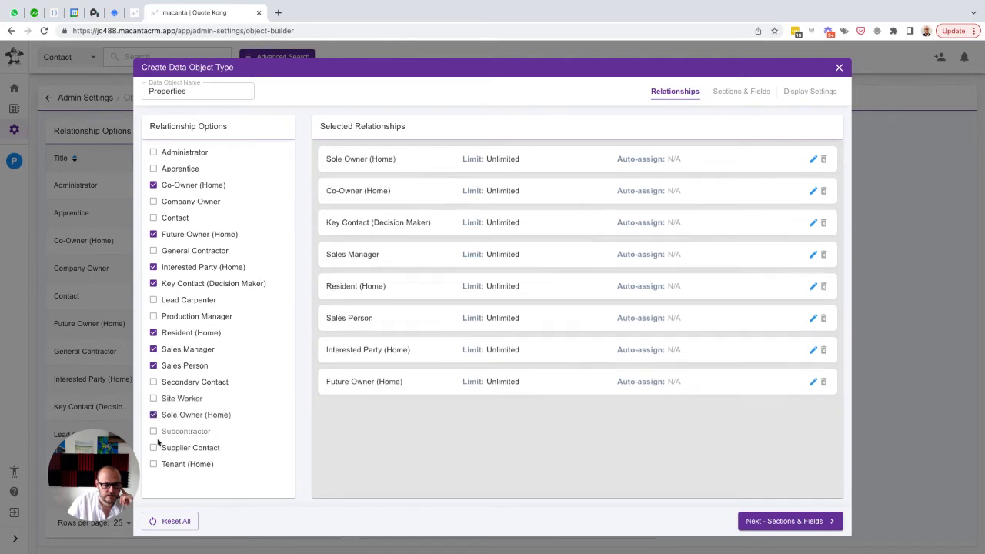
click(154, 464)
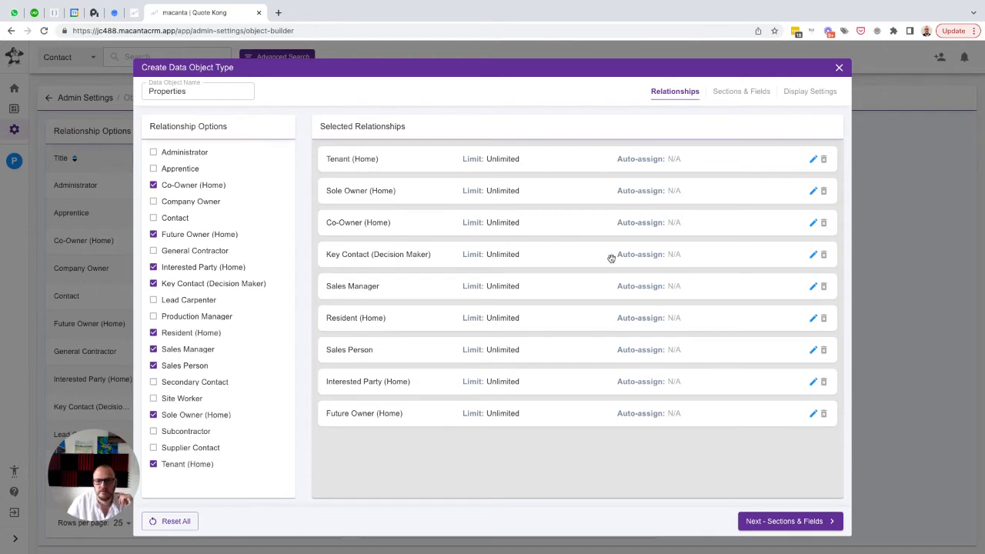
Proceed to the sections and fields of Properties and add a section named "General Information" in 1st position
click(785, 522)
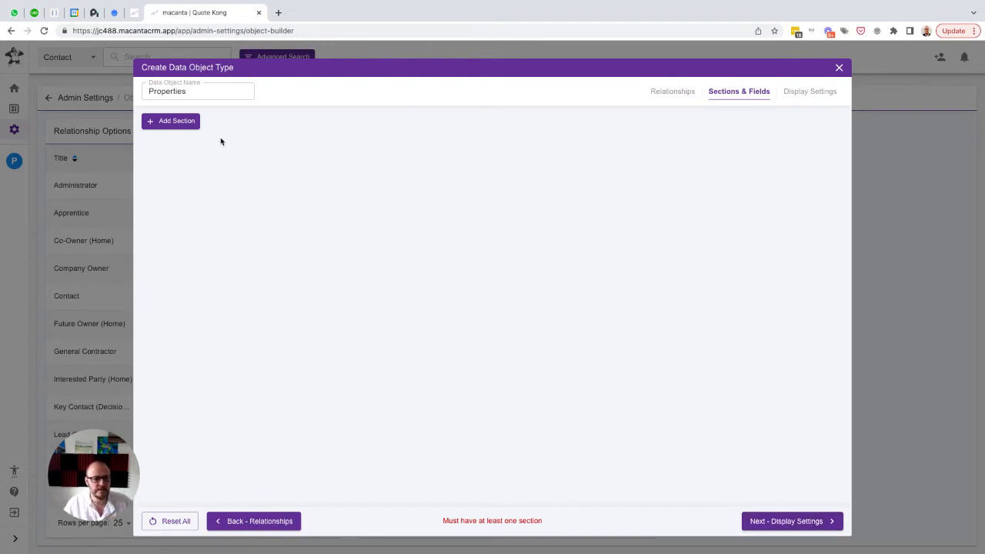
click(162, 124)
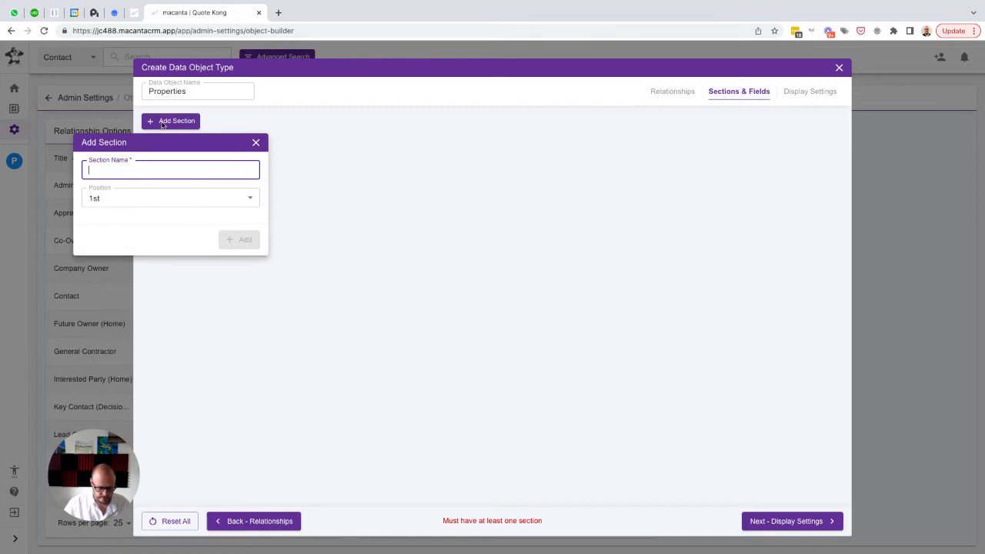
text(Property Overvi)
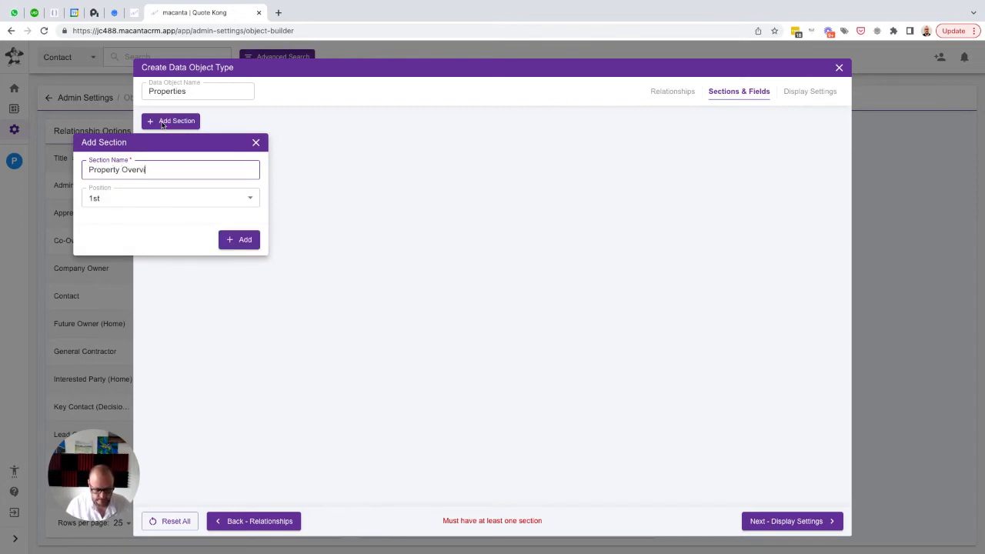
key(ctrl+a)
text(Ge)
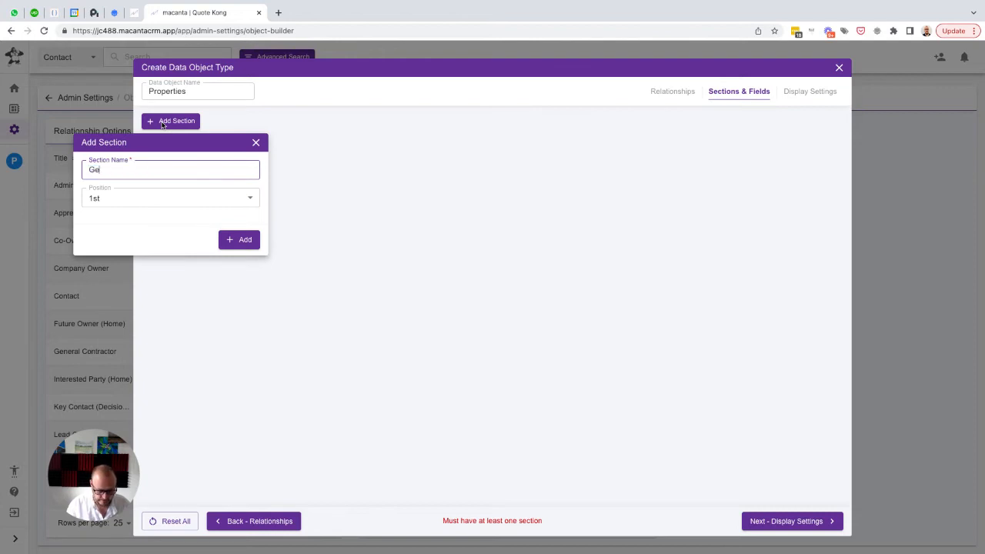
text(neral Inform)
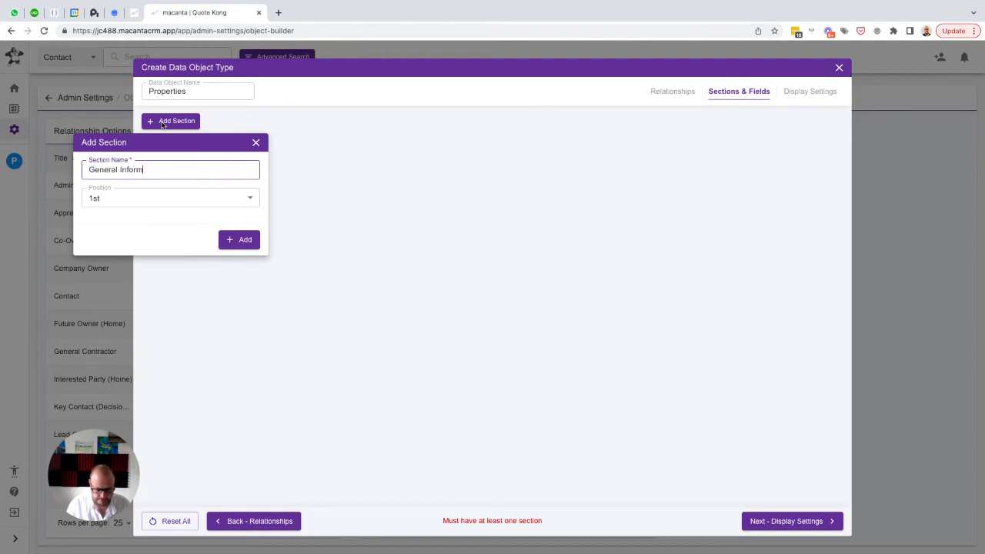
text(ation)
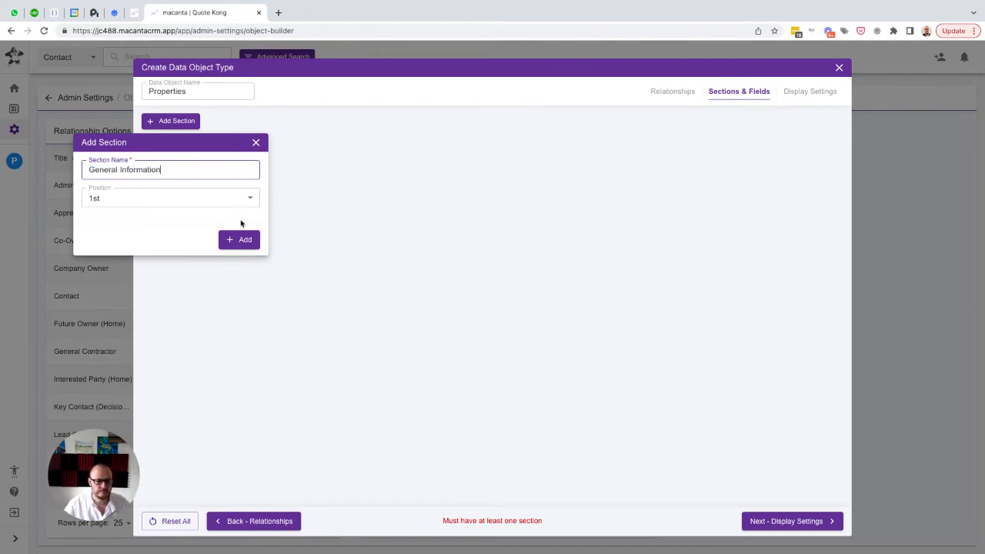
click(235, 239)
Add a sub-section named "Property Overview" in 1st position within the General Information section
click(185, 163)
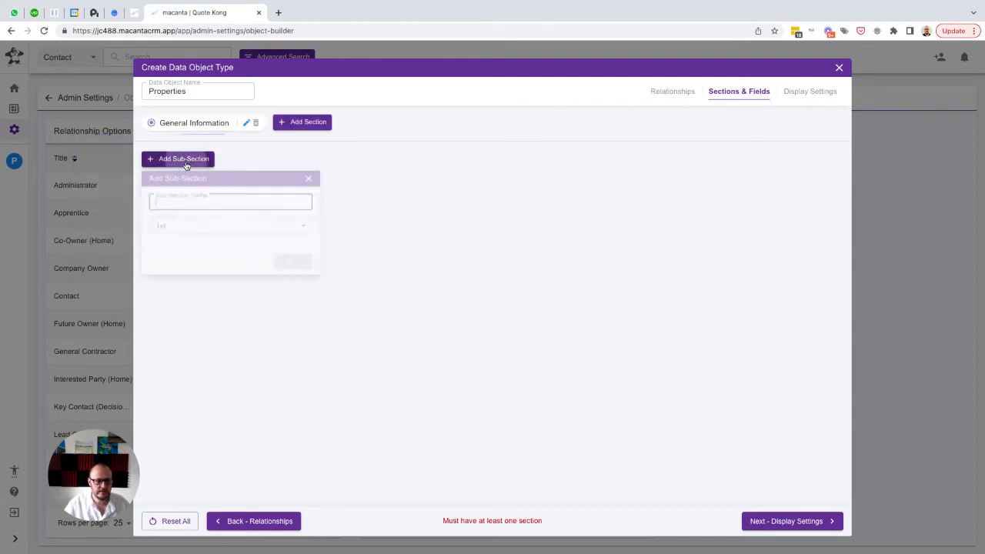
click(184, 205)
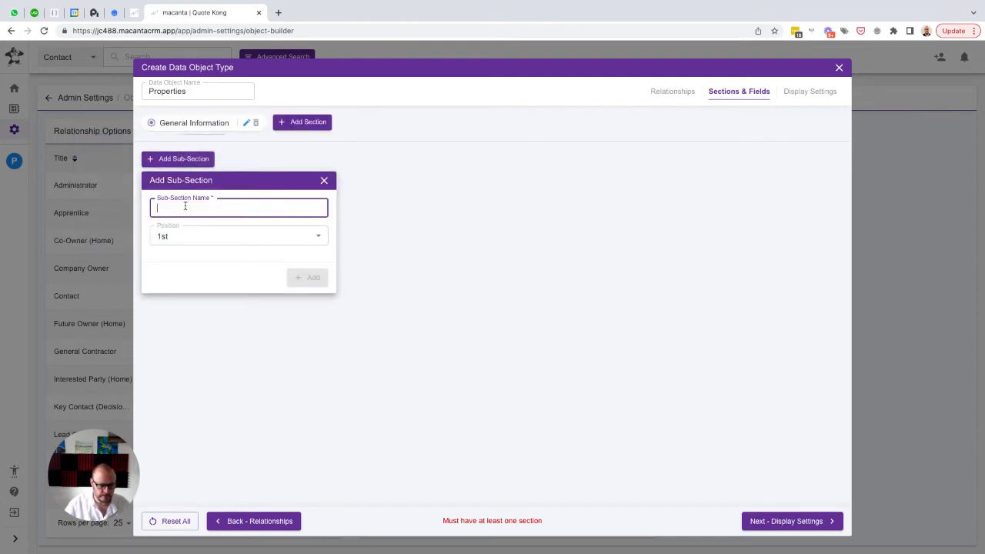
text(Property)
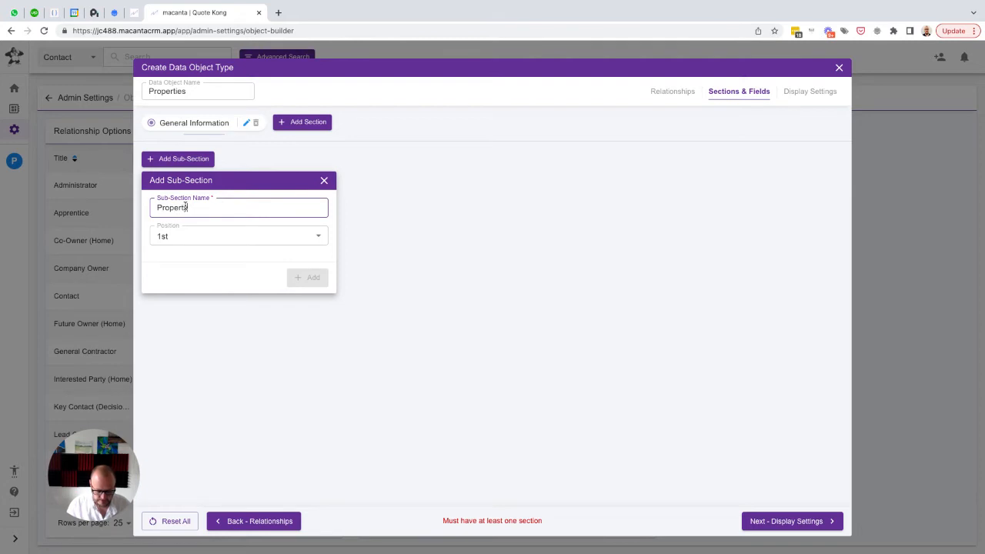
text( Owerview)
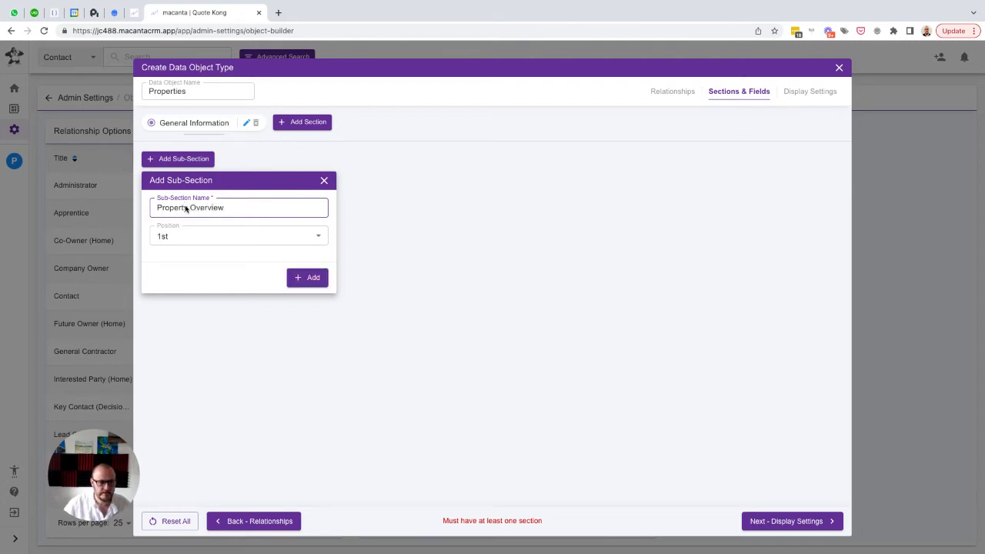
click(300, 282)
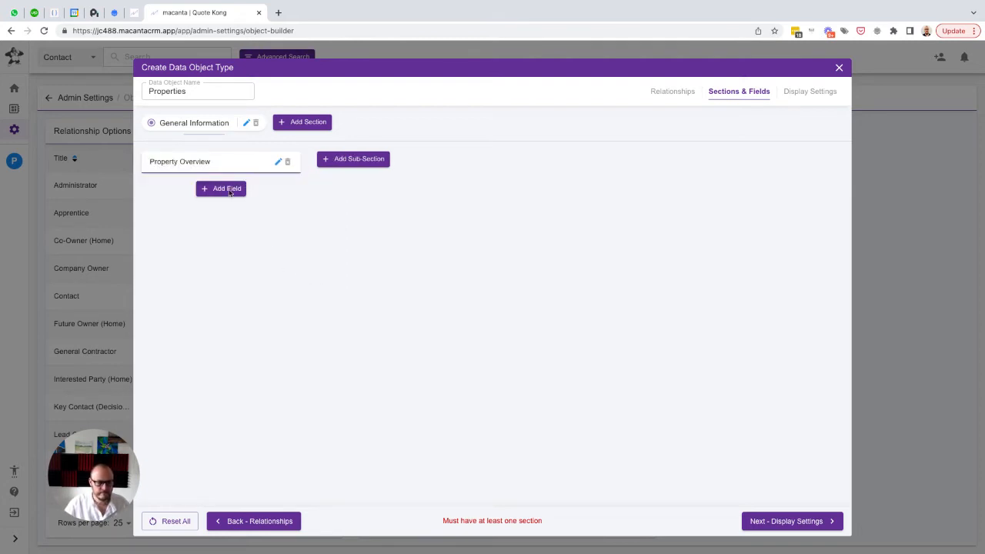
Add a Text field named "Property ID" with the same text as placeholder to the Property Overview sub-section
click(221, 189)
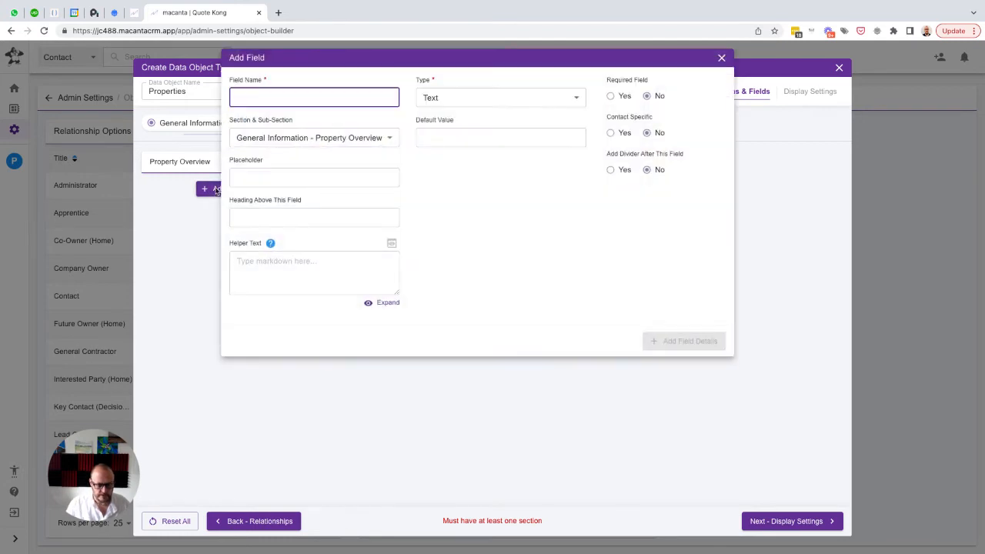
text(Proper)
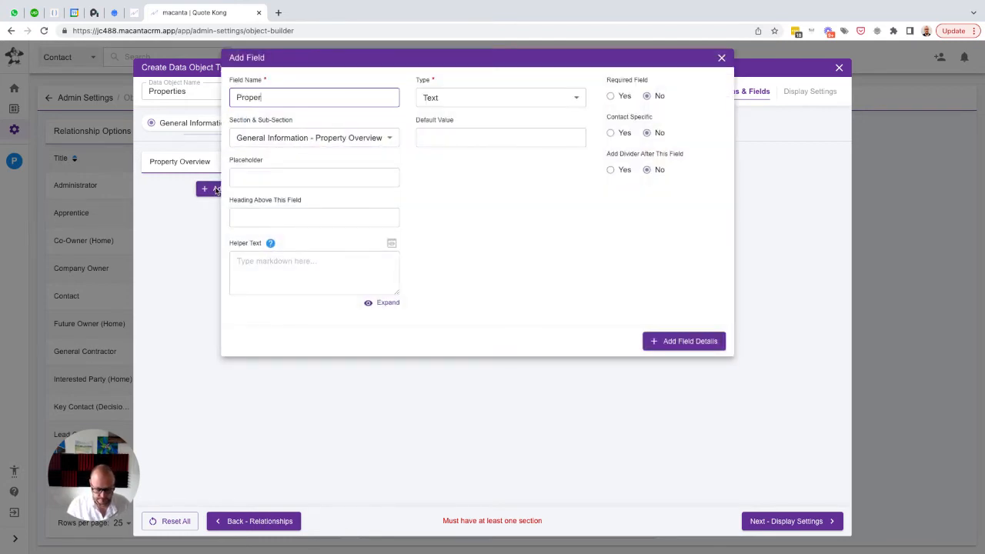
text(ty ID)
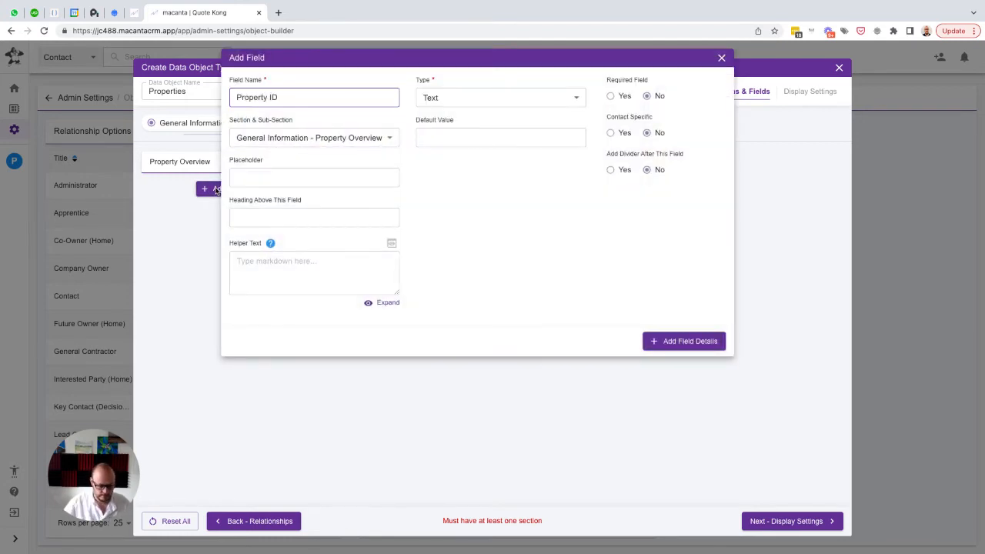
key(ctrl+a)
key(ctrl+c)
key(Tab)
key(Tab)
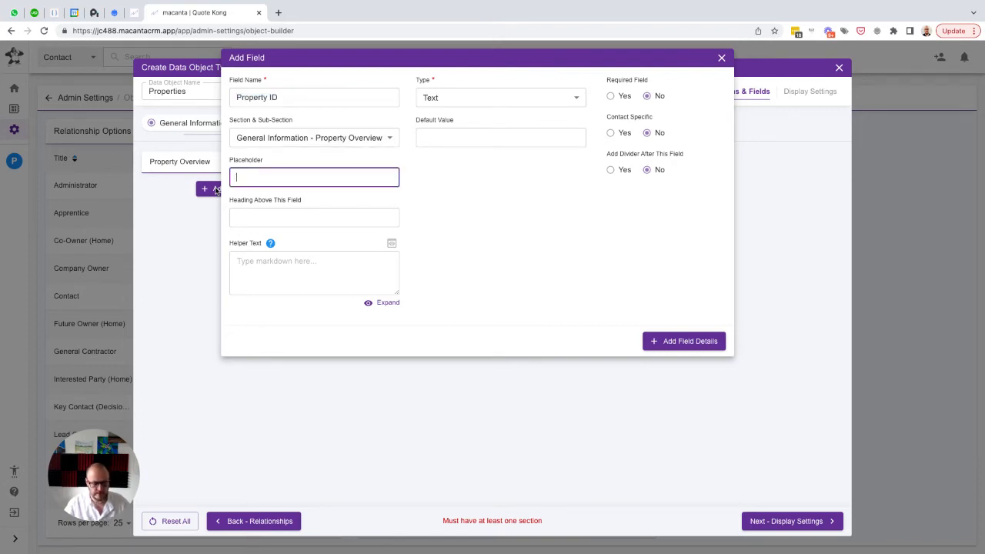
key(ctrl+v)
click(469, 101)
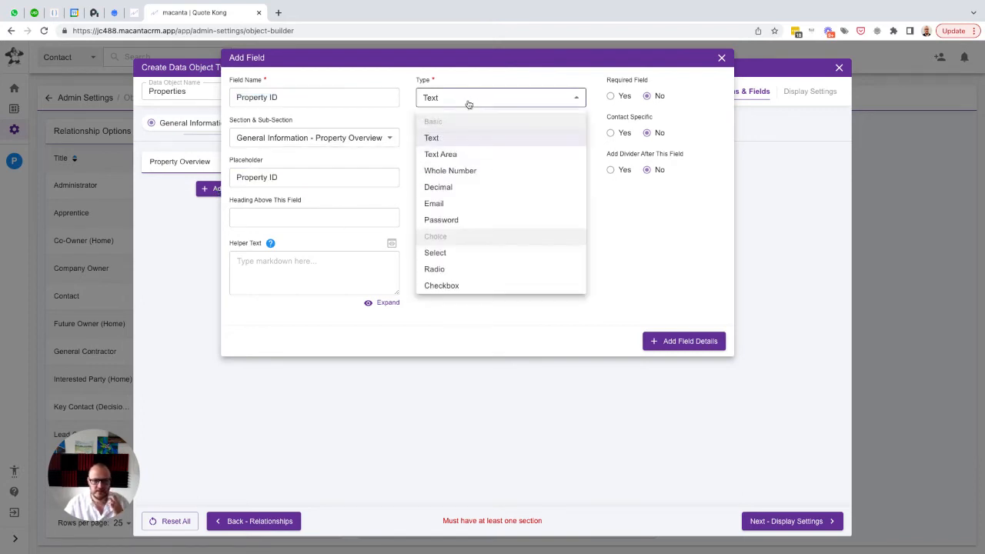
click(469, 80)
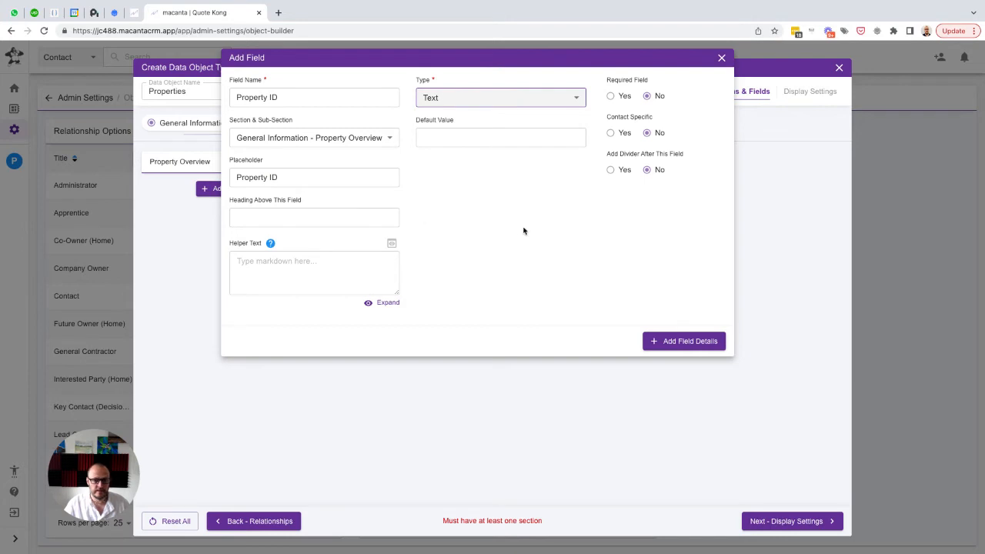
click(677, 346)
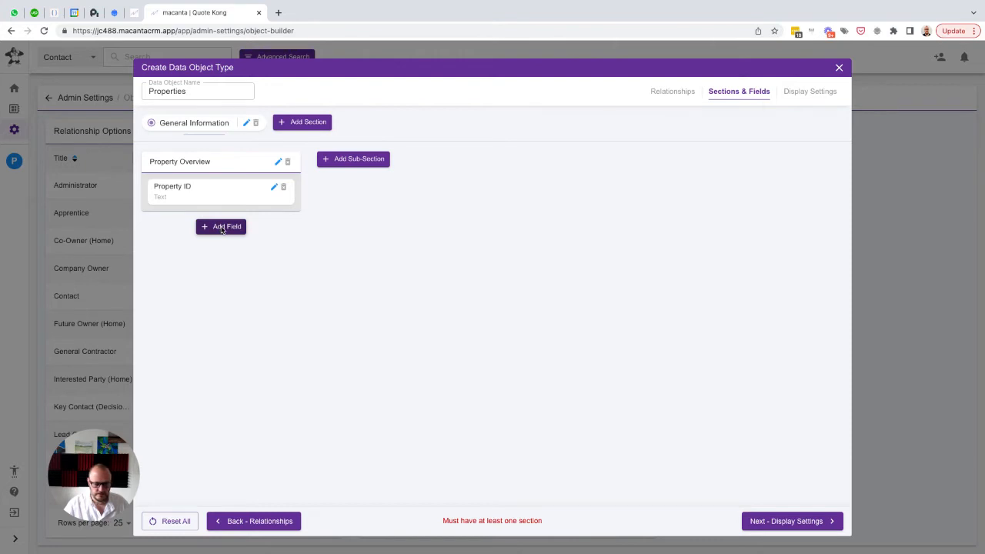
Add a Text field named "Street Address" with the same text as placeholder to the Property Overview sub-section
click(222, 228)
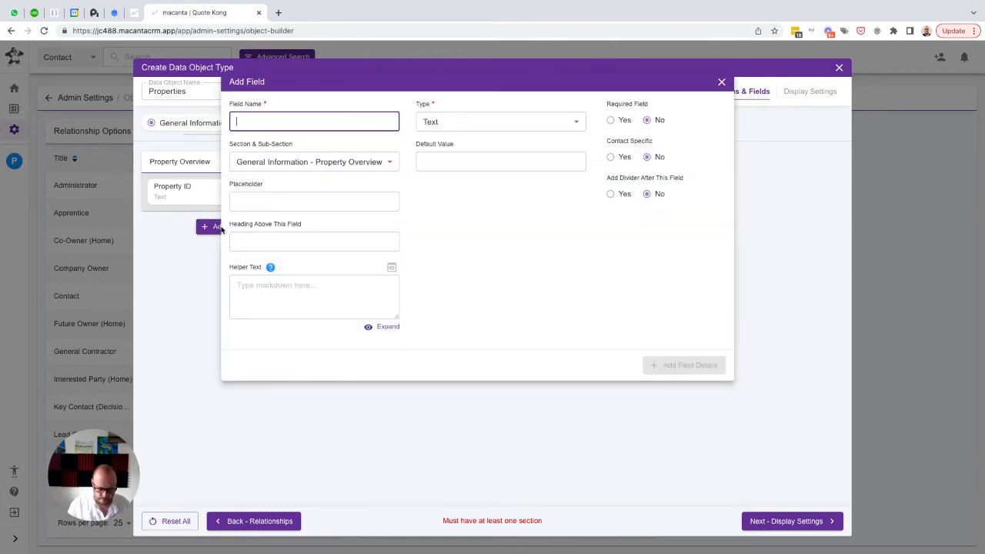
text(S)
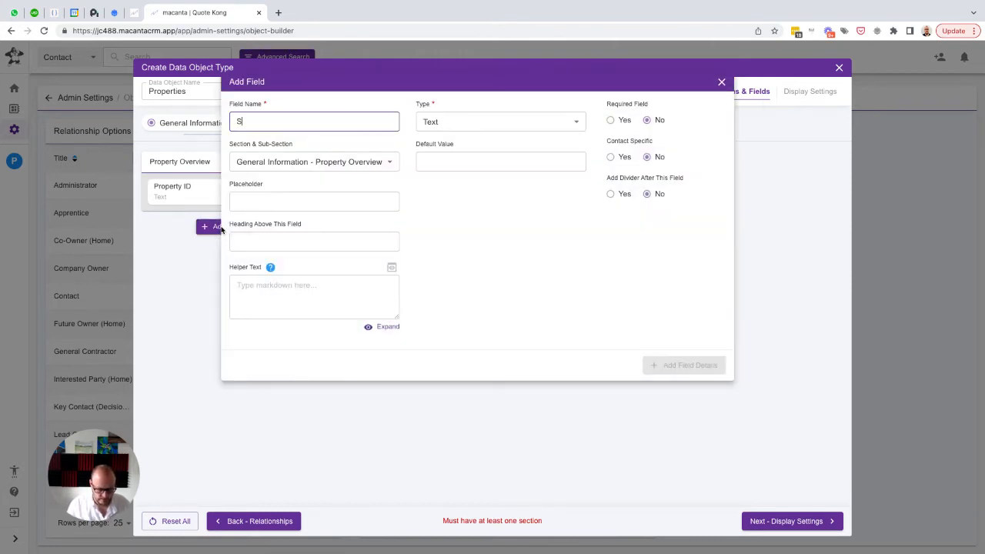
text(treet Address)
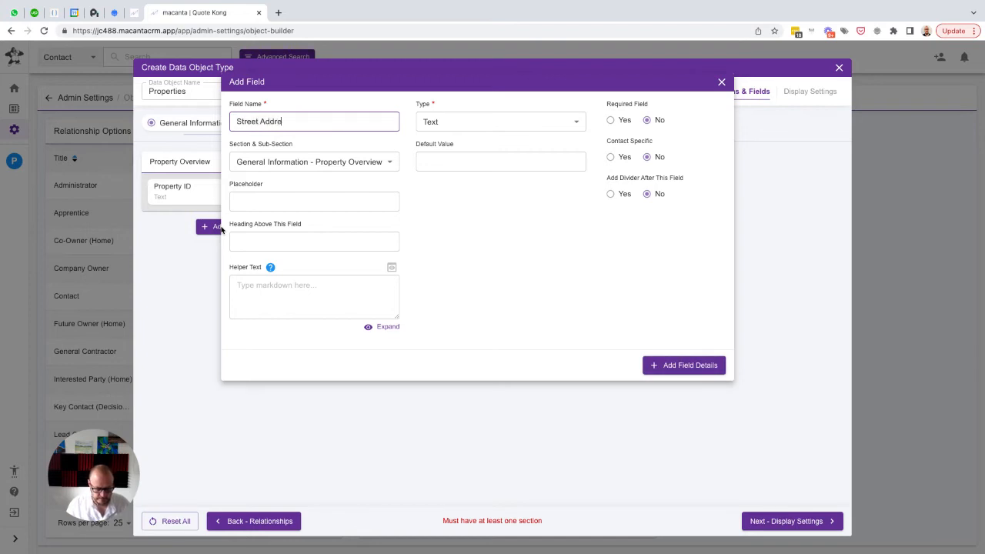
key(ctrl+a)
key(Tab)
key(Tab)
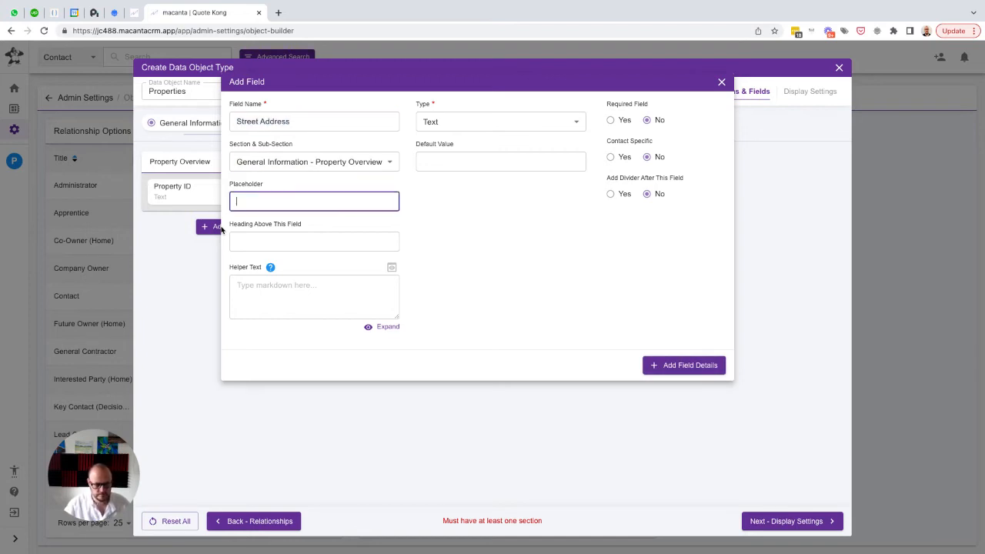
key(ctrl+v)
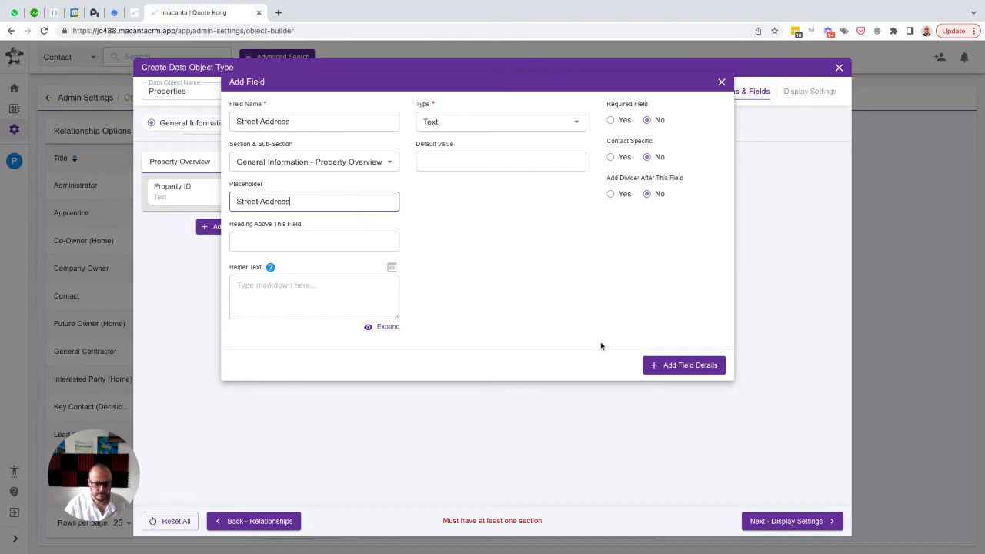
click(671, 367)
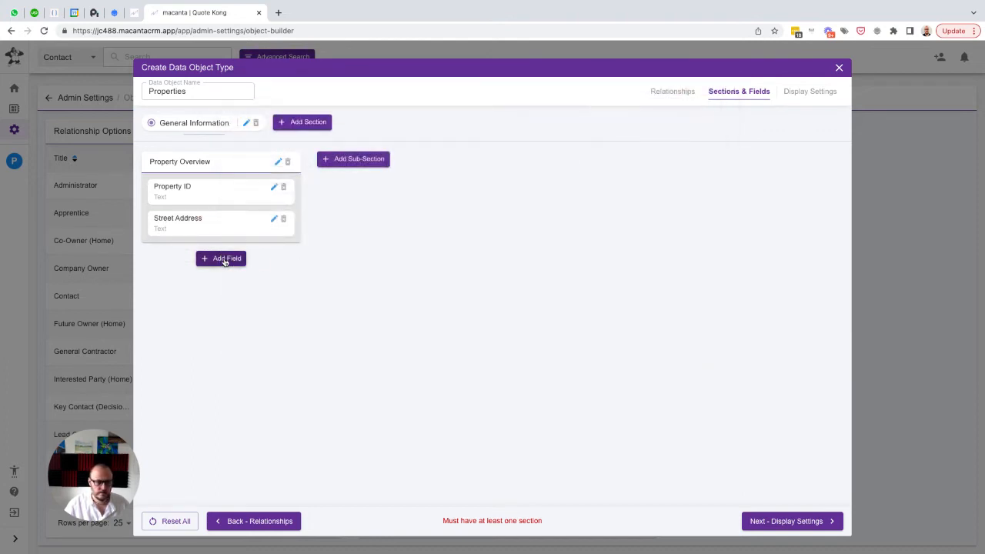
Add a Text field named "City" with the same text as placeholder to the Property Overview sub-section
click(215, 260)
text(City)
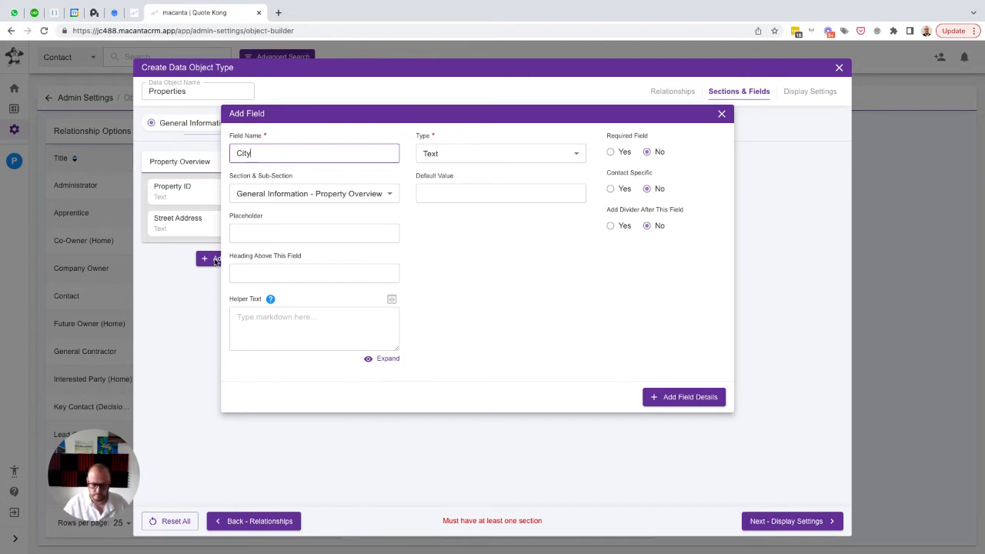
key(ctrl+a)
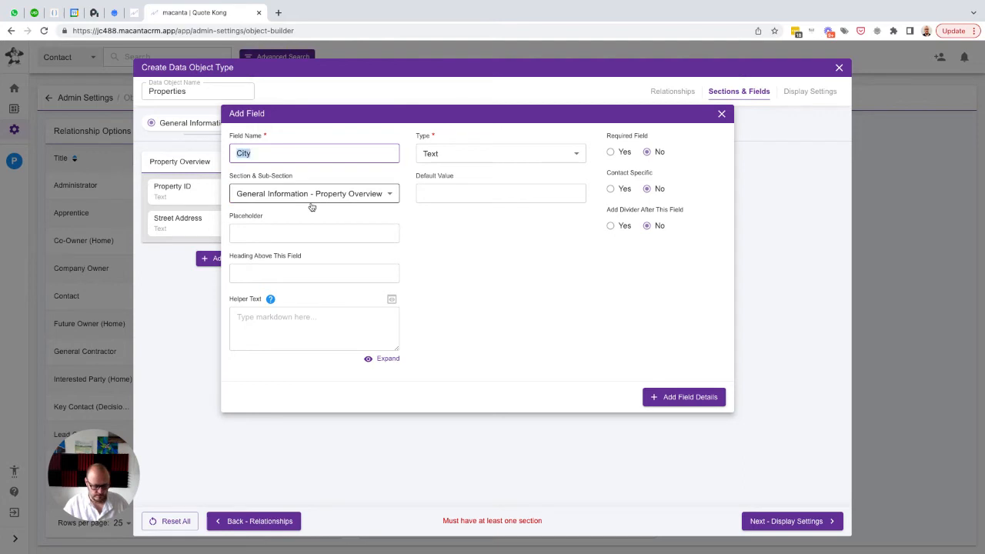
key(ctrl+c)
key(Tab)
key(Tab)
key(ctrl+v)
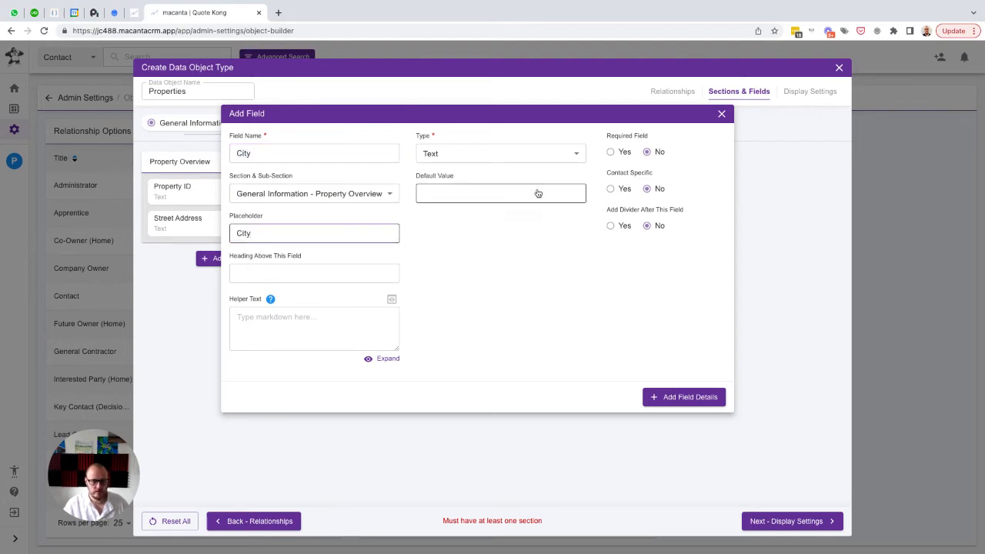
click(682, 398)
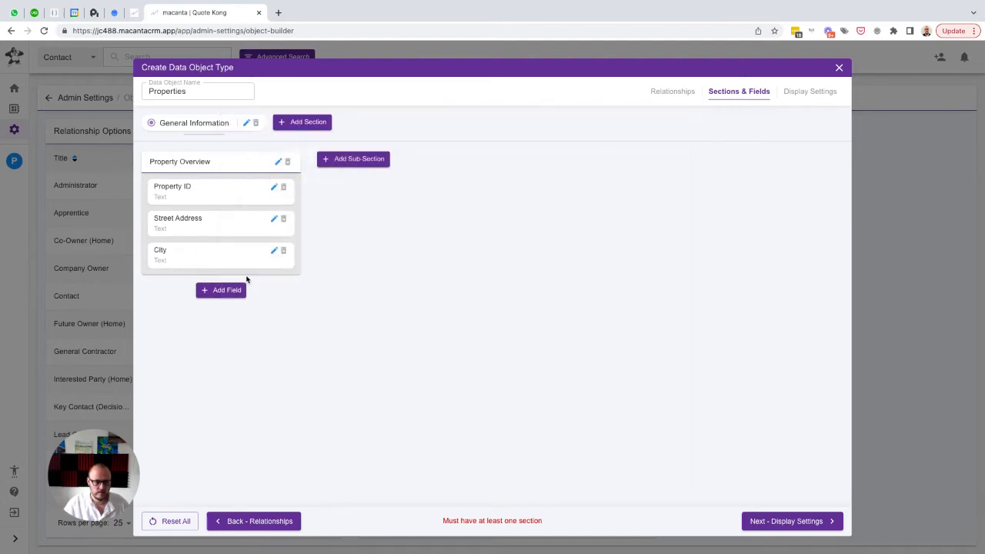
Add a Text field named "State / Province" with the same text as placeholder to the Property Overview sub-section
click(215, 290)
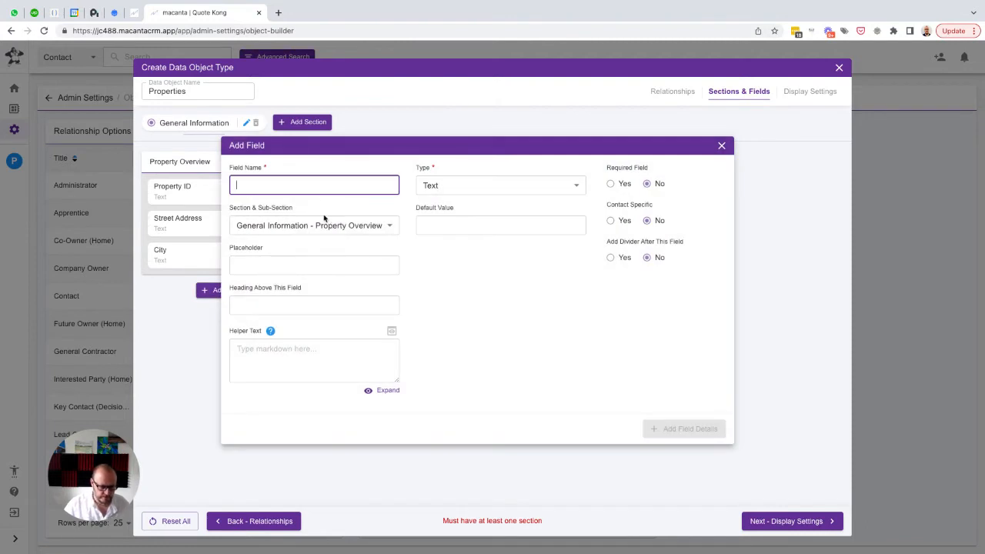
text(State / )
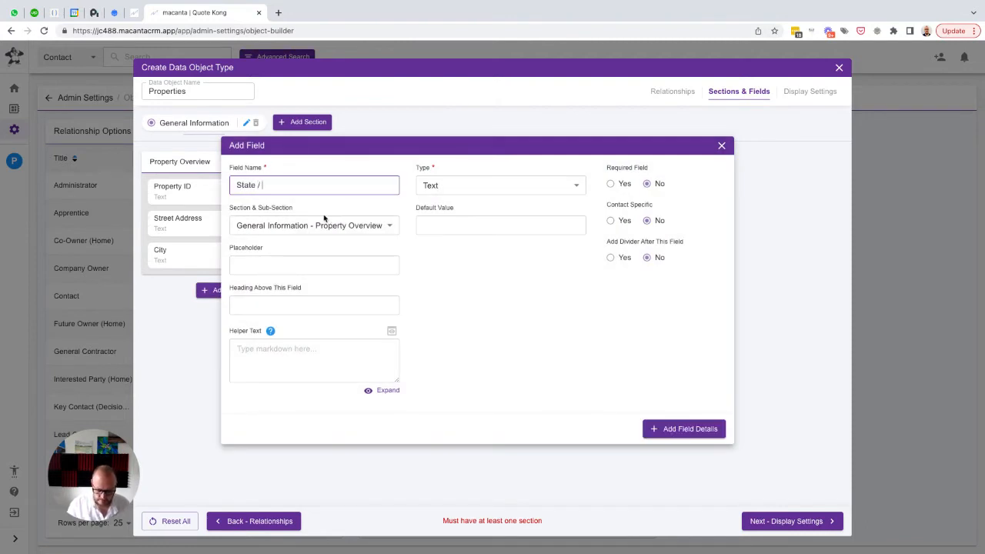
text(Province)
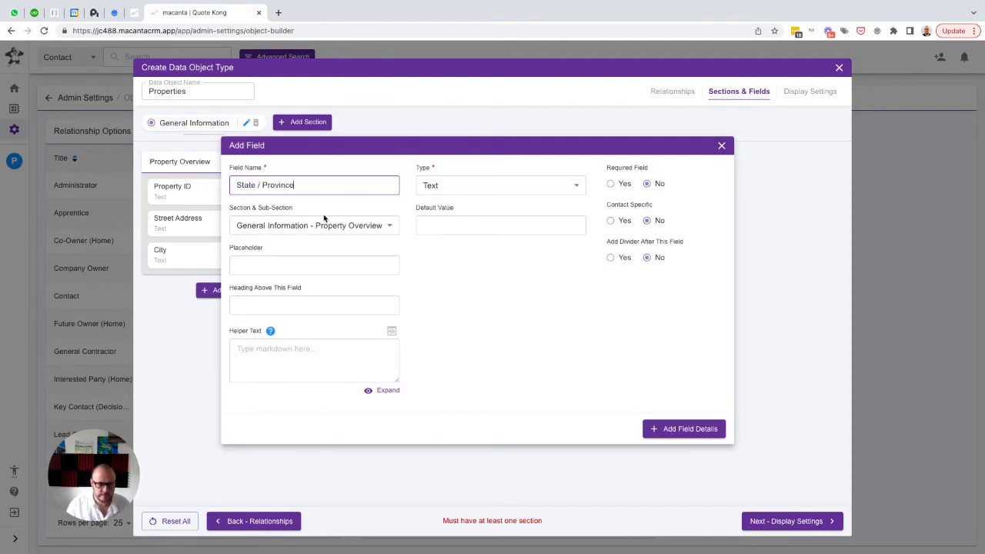
key(ctrl+a)
key(Tab)
key(Tab)
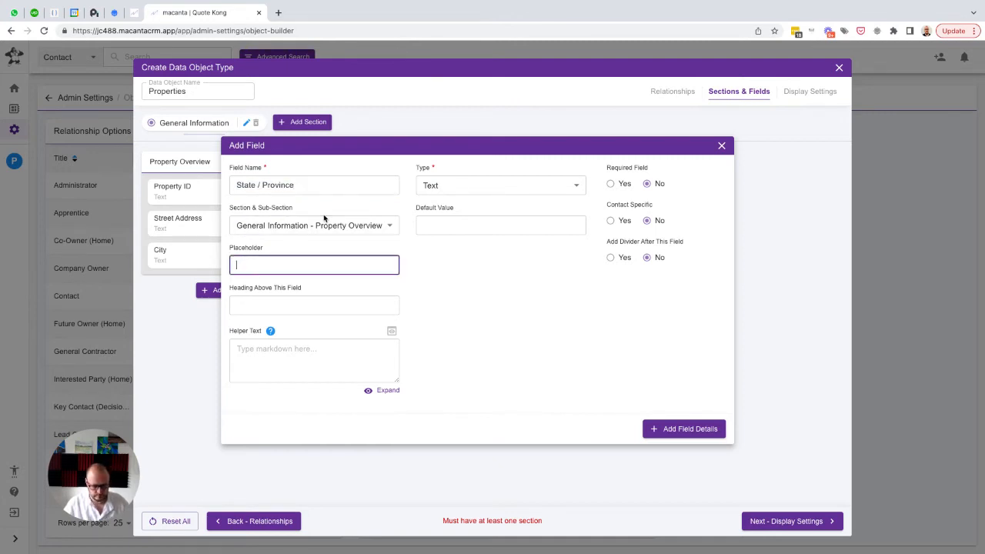
key(ctrl+v)
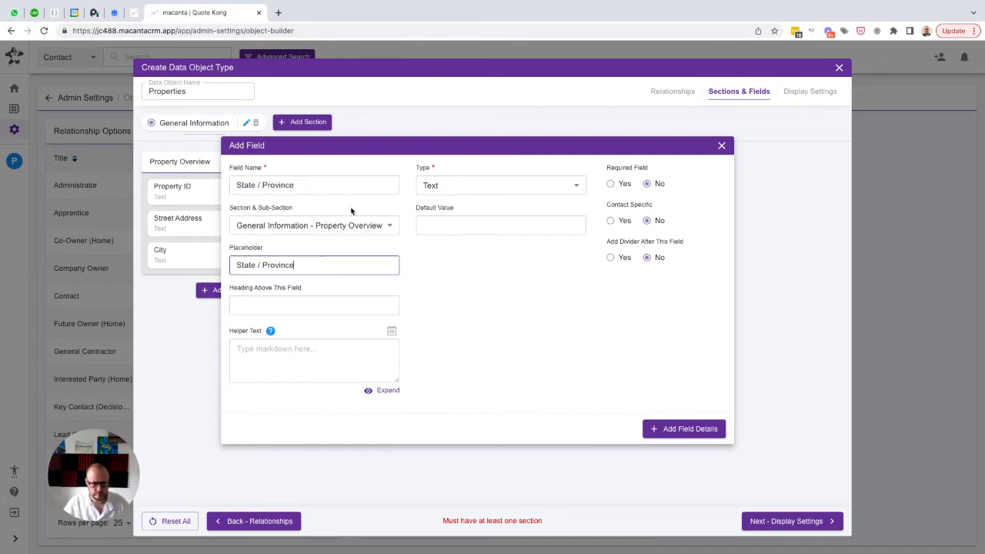
click(676, 431)
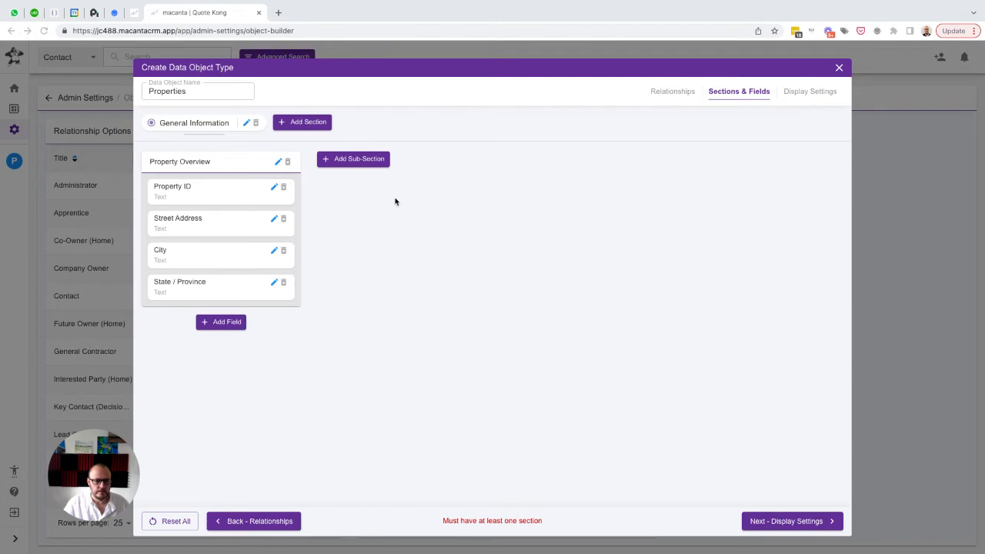
Add a sub-section named "Permissions" in 2nd position within the General Information section
click(357, 161)
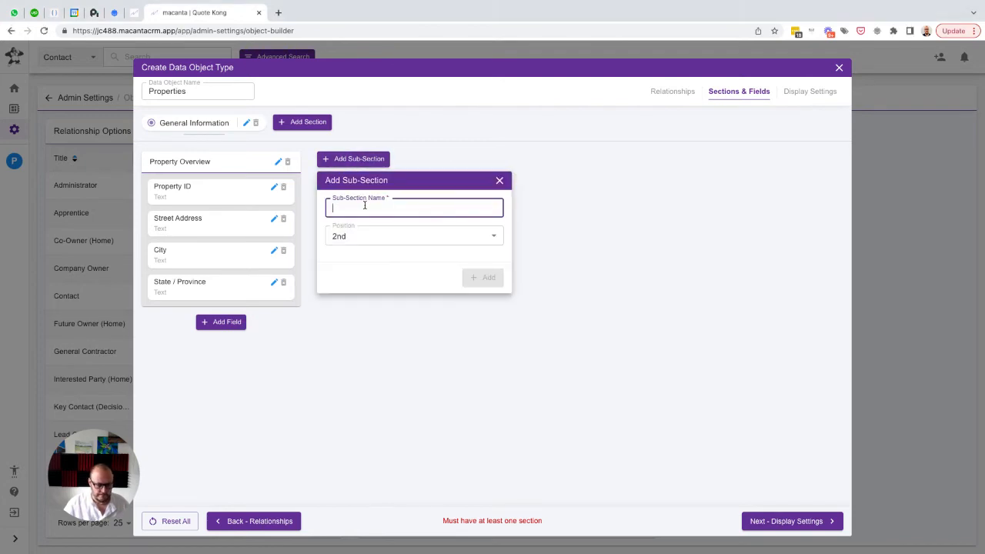
text(Addit)
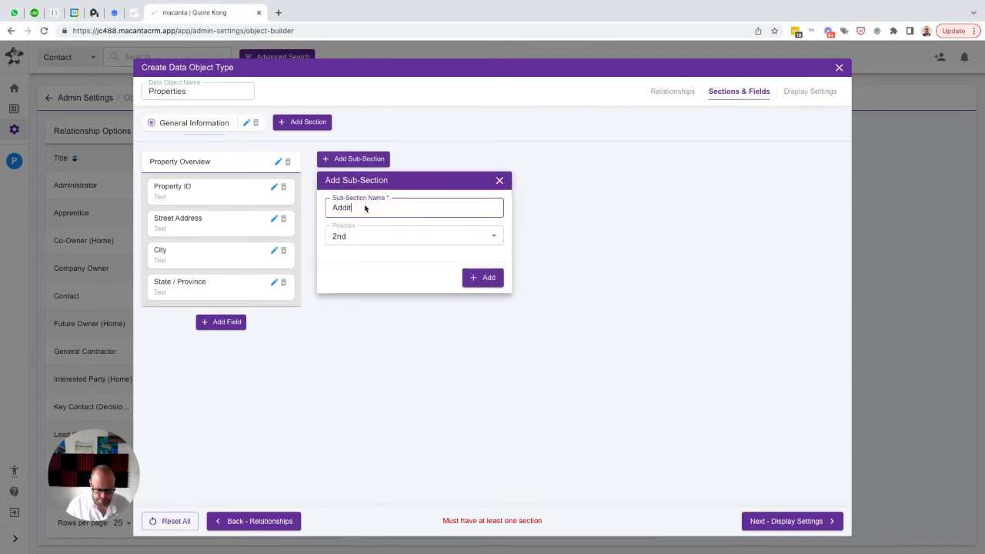
text(ional Information)
click(412, 208)
click(421, 209)
drag(421, 209, 326, 208)
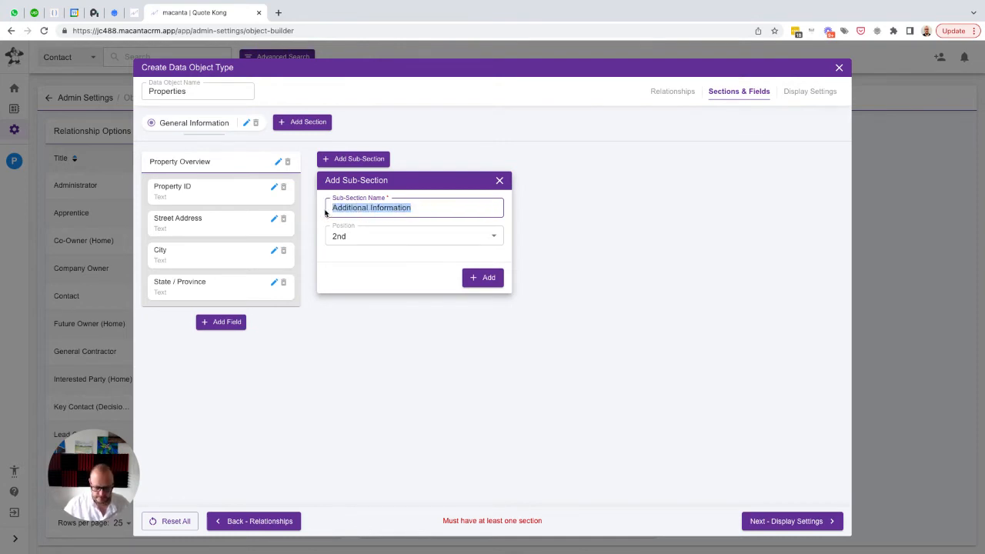
text(Permissions)
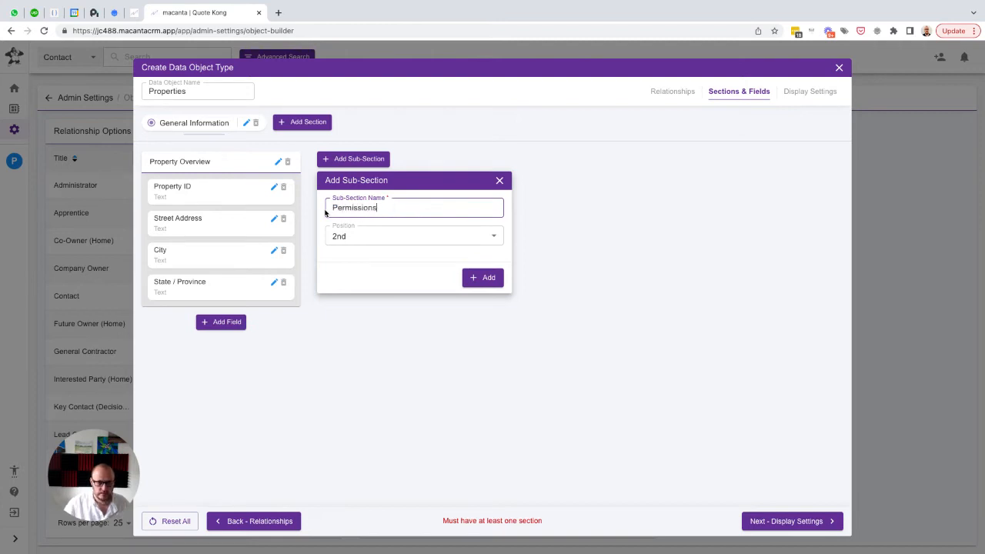
click(483, 278)
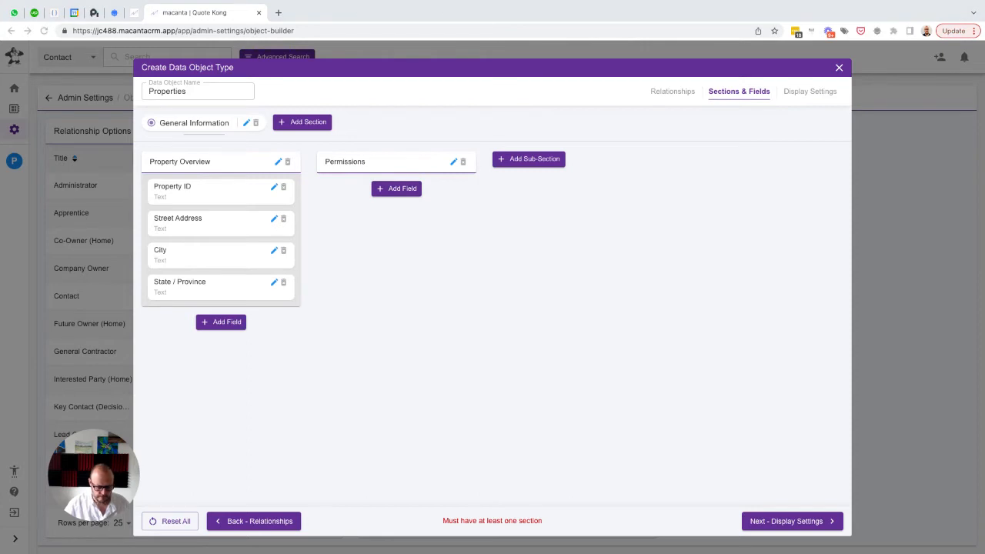
Add a Text Area field named "Jurisdiction" with the same text as placeholder to the Permissions sub-section
click(396, 189)
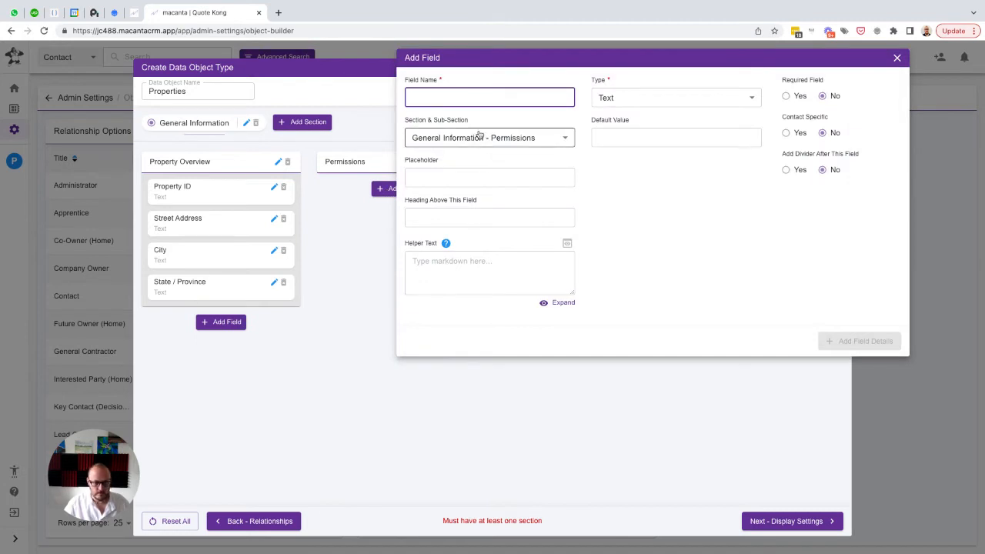
key(ctrl+v)
click(430, 177)
key(ctrl+v)
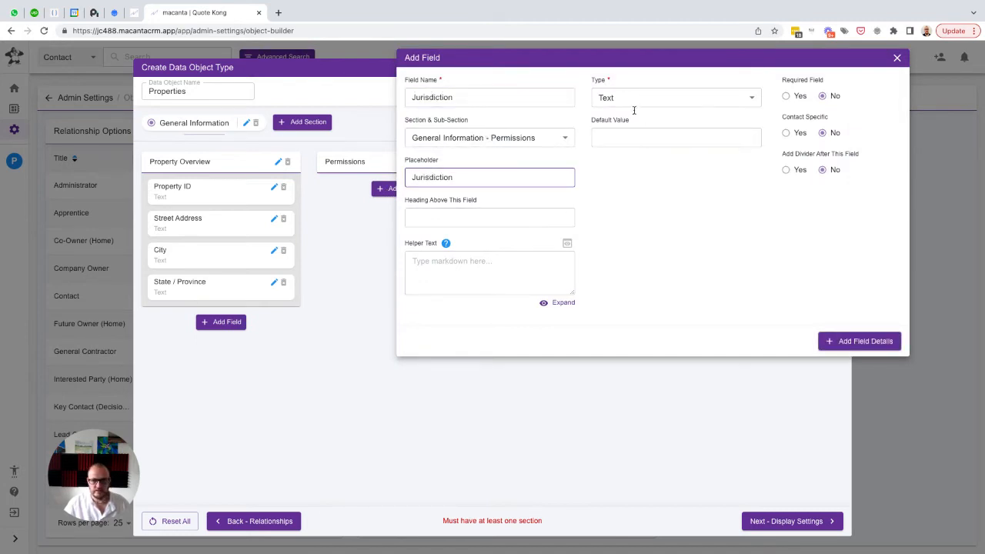
click(634, 98)
click(622, 153)
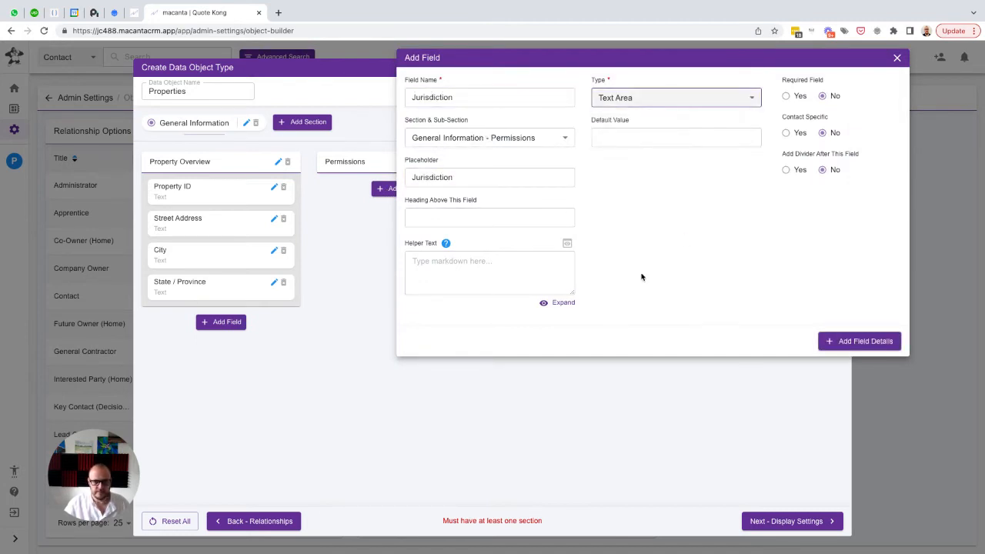
click(844, 337)
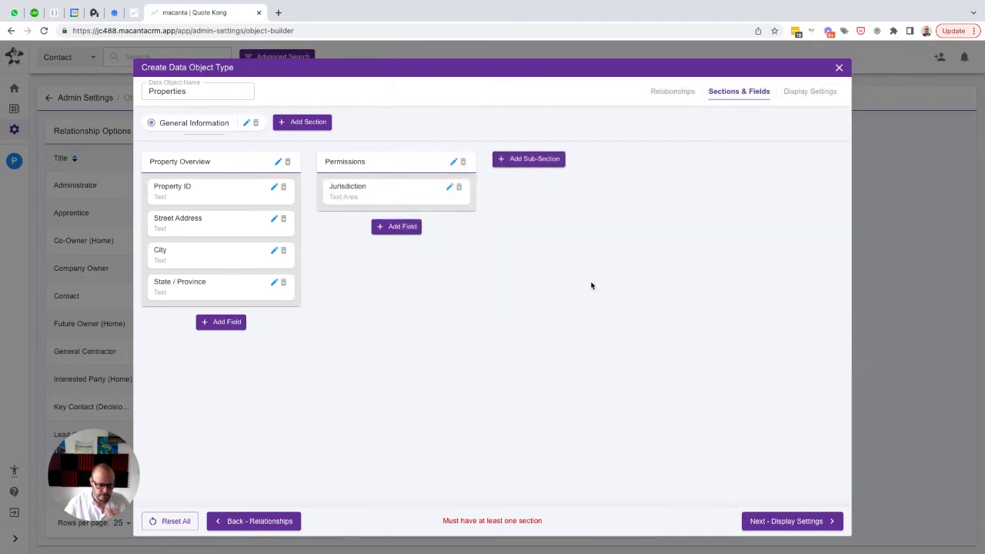
Add a sub-section named "Site Details" in 3rd position within the General Information section
click(522, 160)
text(Si)
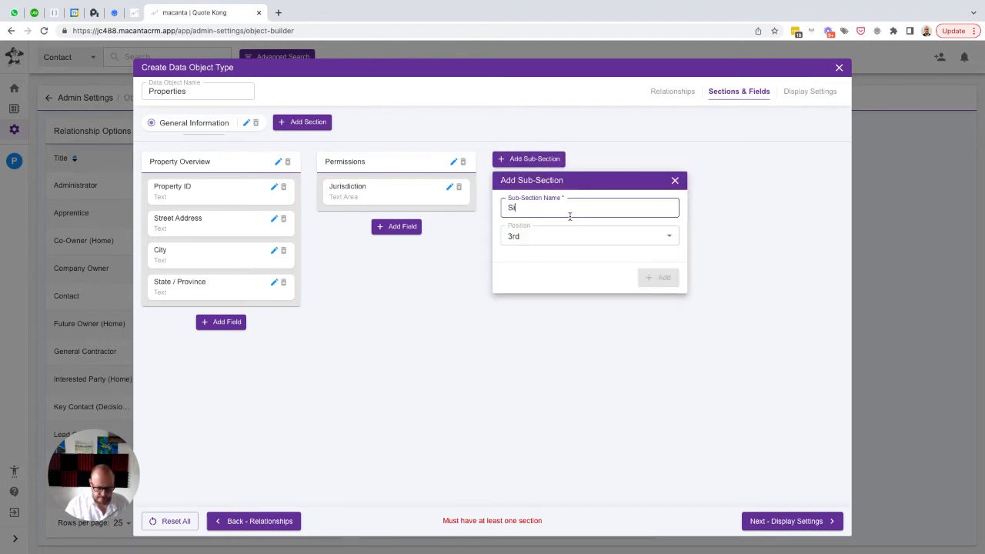
text(te Details)
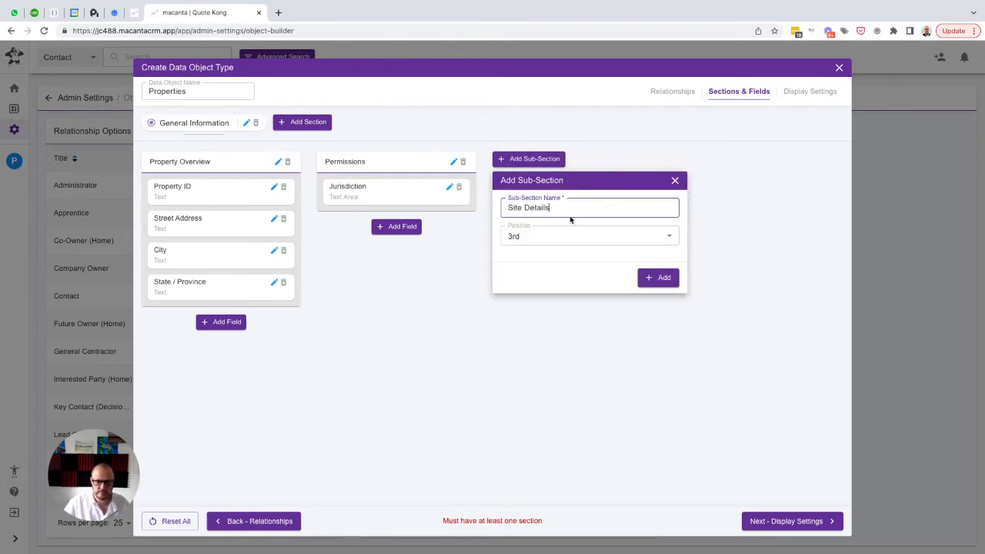
click(660, 278)
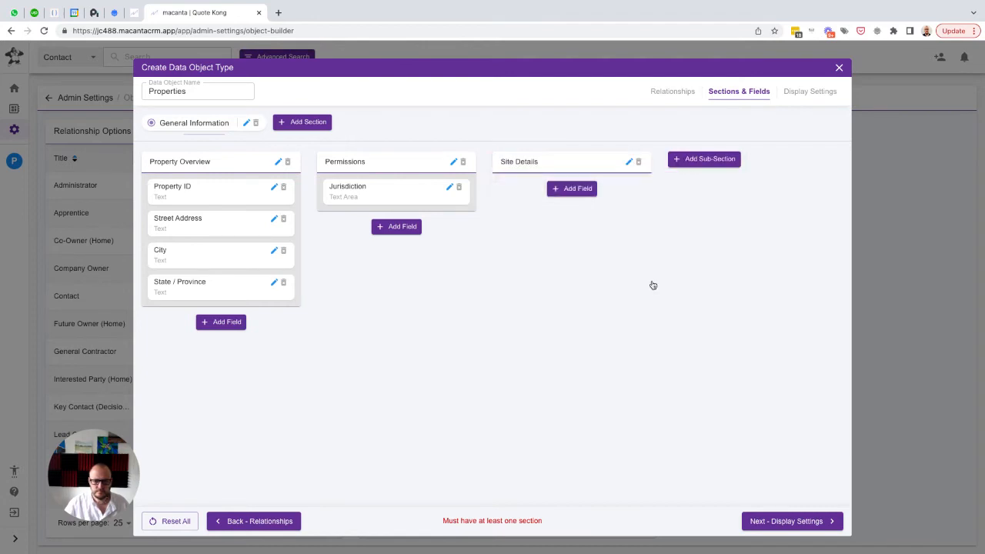
Add a Text field named "Entrance location instruction" with the same text as placeholder to the Site Details sub-section
click(571, 188)
key(super+Tab)
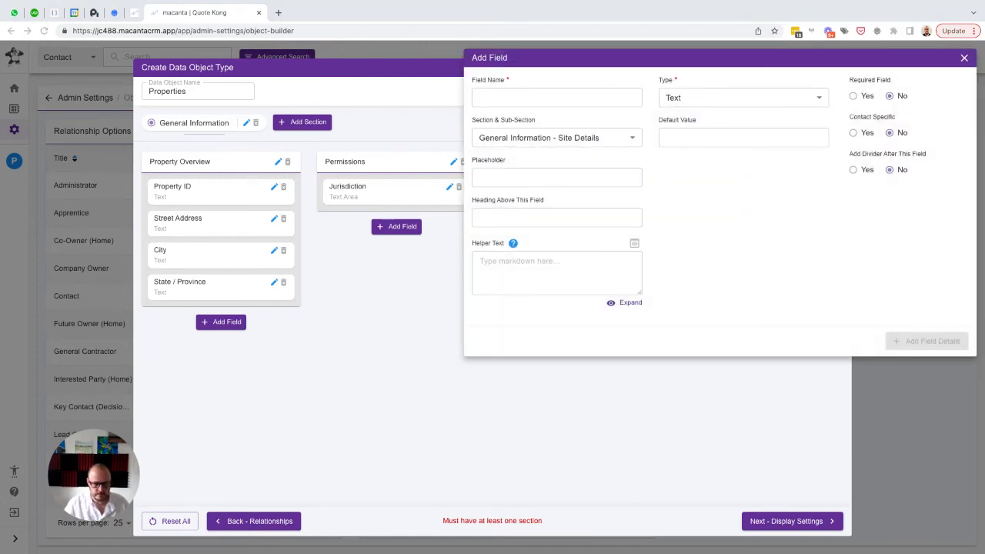
click(515, 101)
key(ctrl+v)
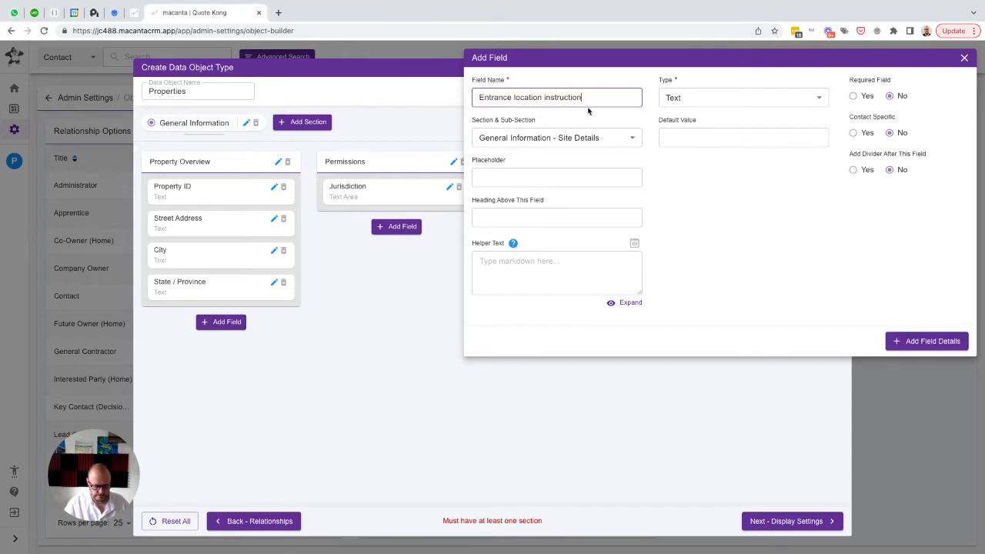
click(503, 179)
key(ctrl+v)
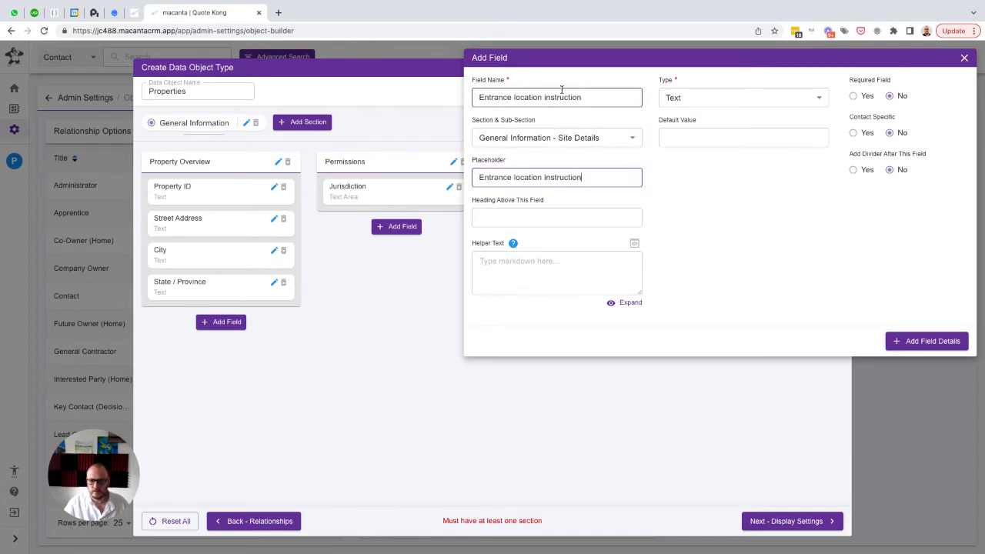
click(714, 99)
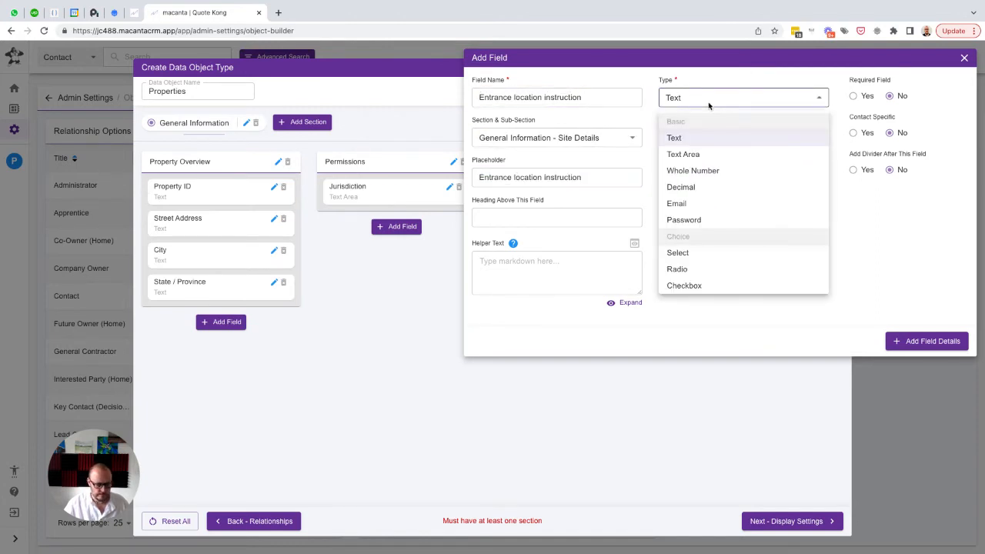
click(696, 319)
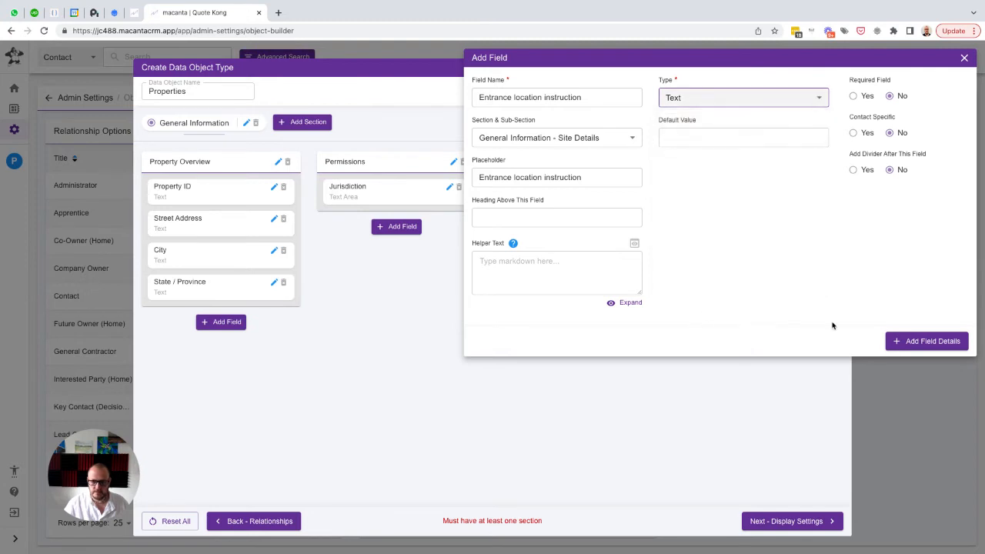
click(913, 341)
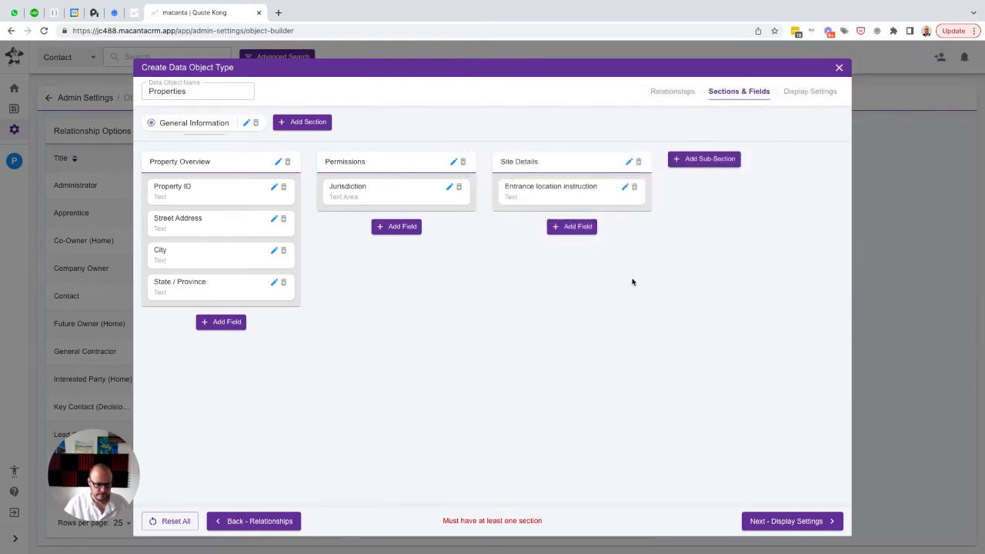
Start a new Site Details field named "Bathroom" with the same text as placeholder and the type Select
click(571, 226)
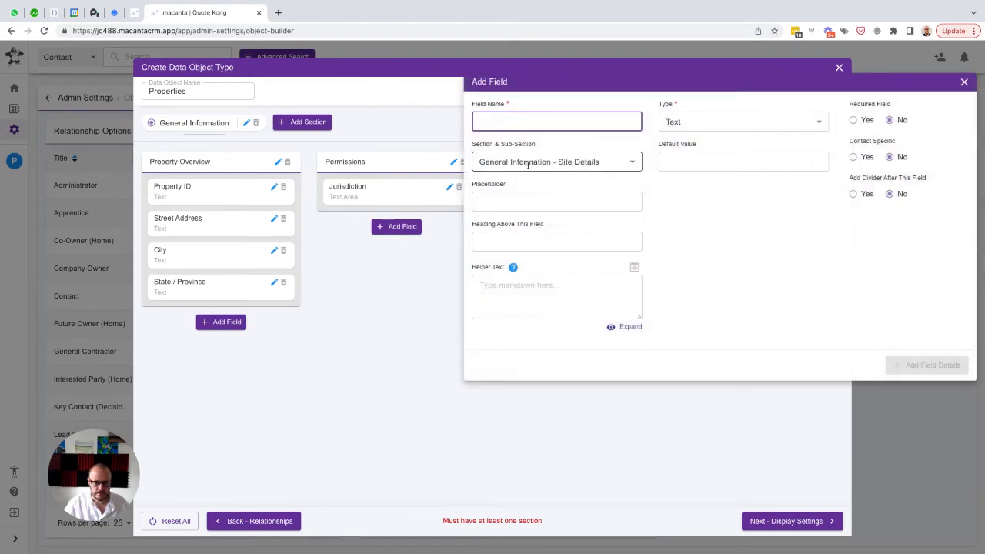
text(Bathroo)
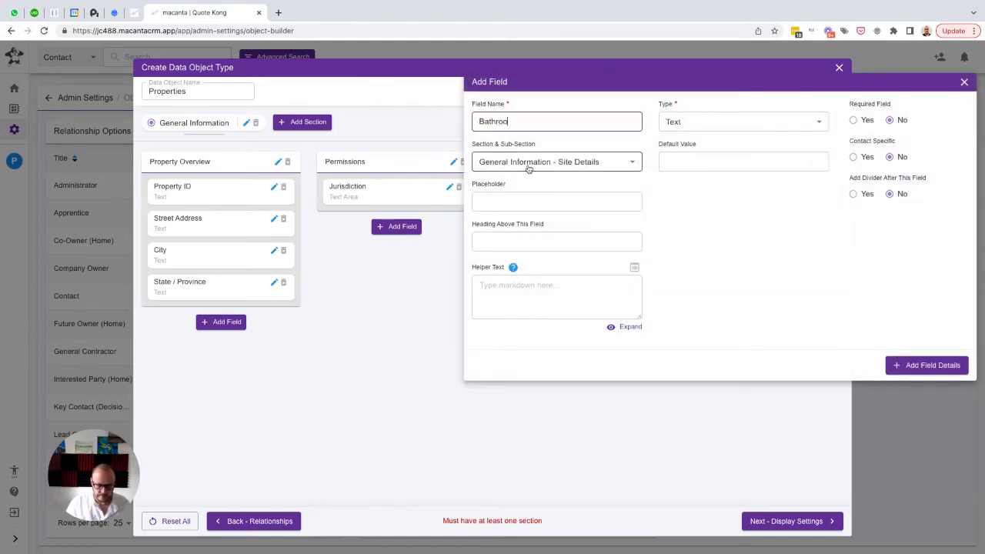
text(m)
key(ctrl+a)
key(ctrl+c)
key(Tab)
key(Tab)
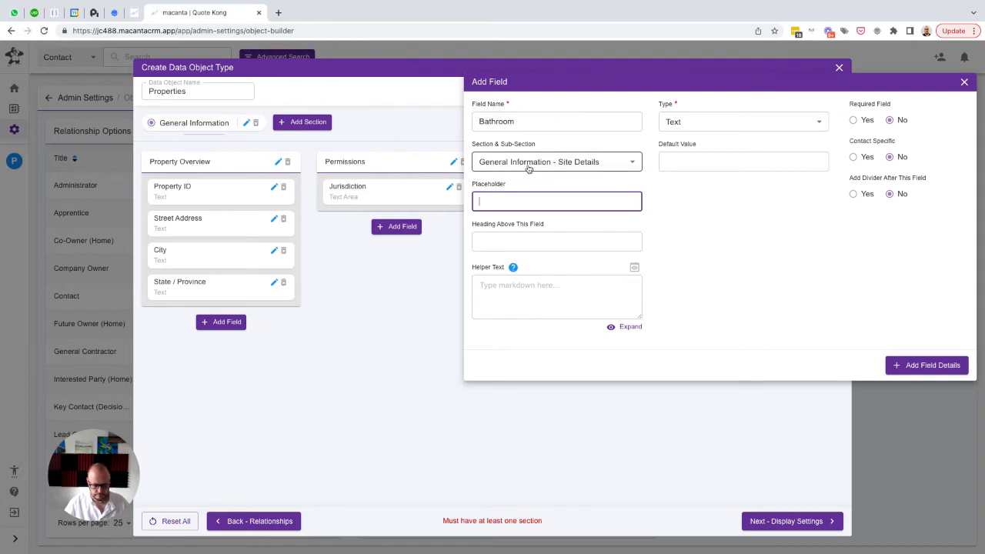
key(ctrl+v)
click(740, 123)
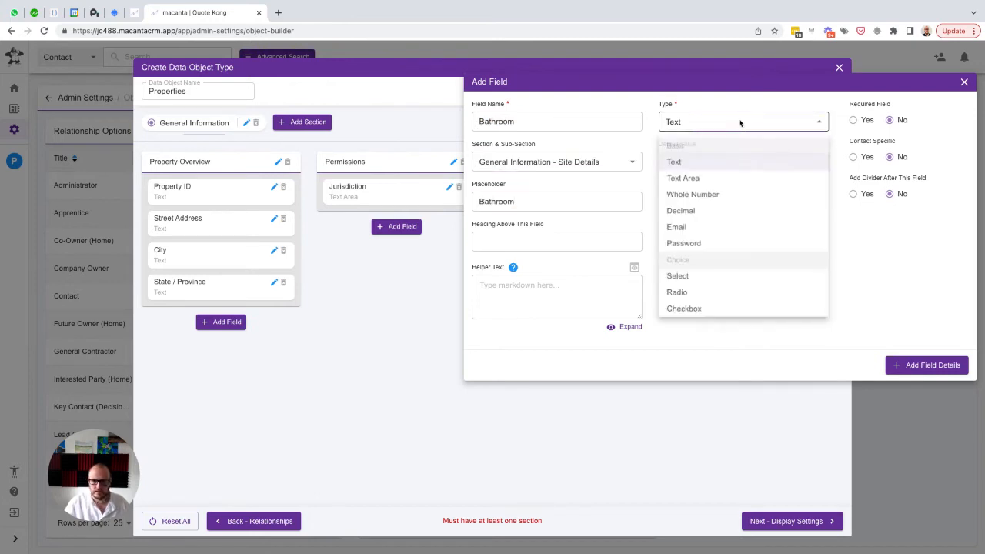
click(678, 277)
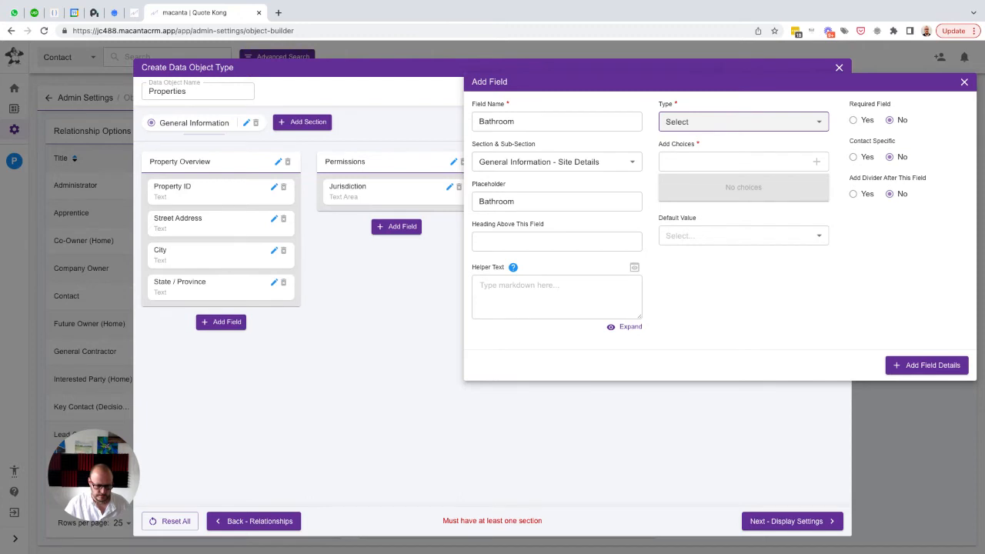
Add the choices "Use main floor bathroom" and "Use basement bathroom" to the Bathroom field
key(super+Tab)
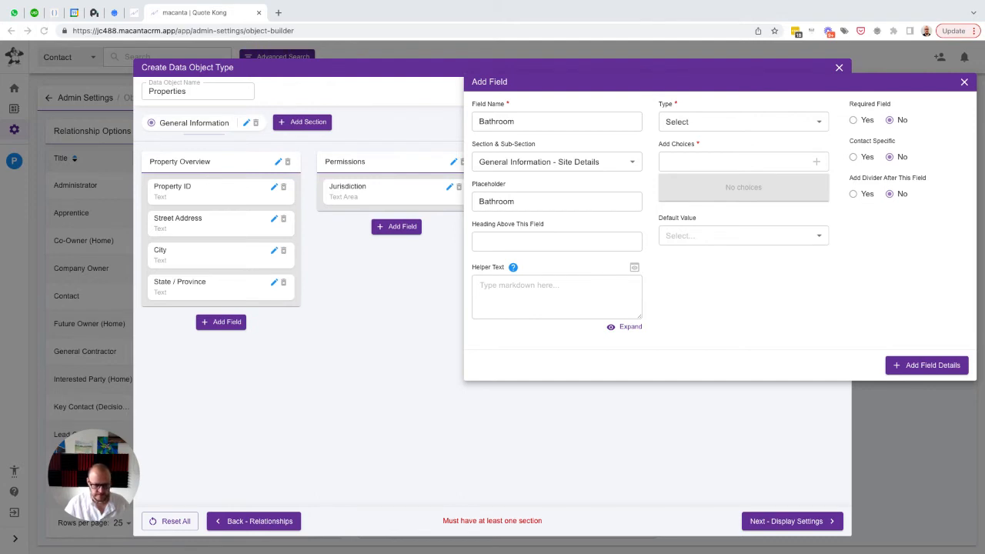
click(691, 162)
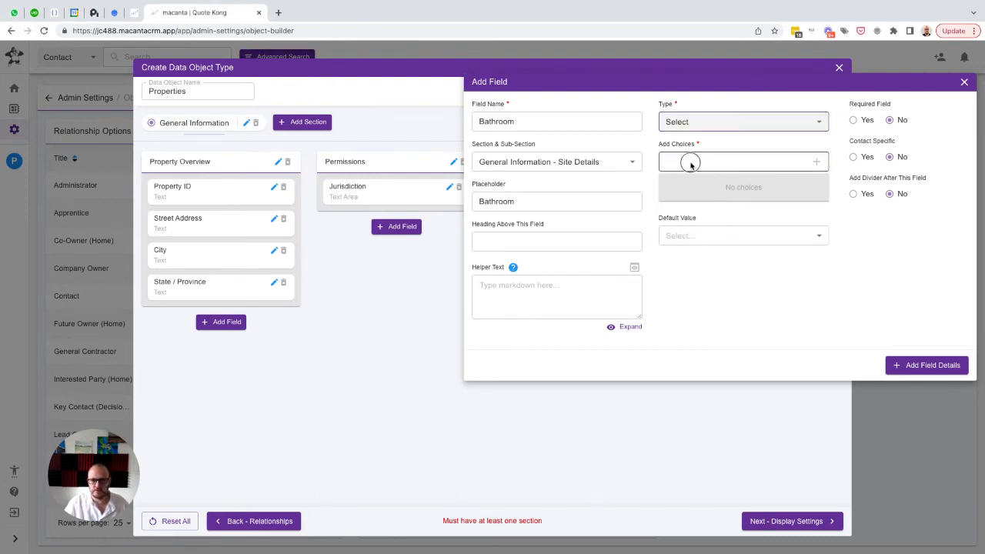
text(Use m)
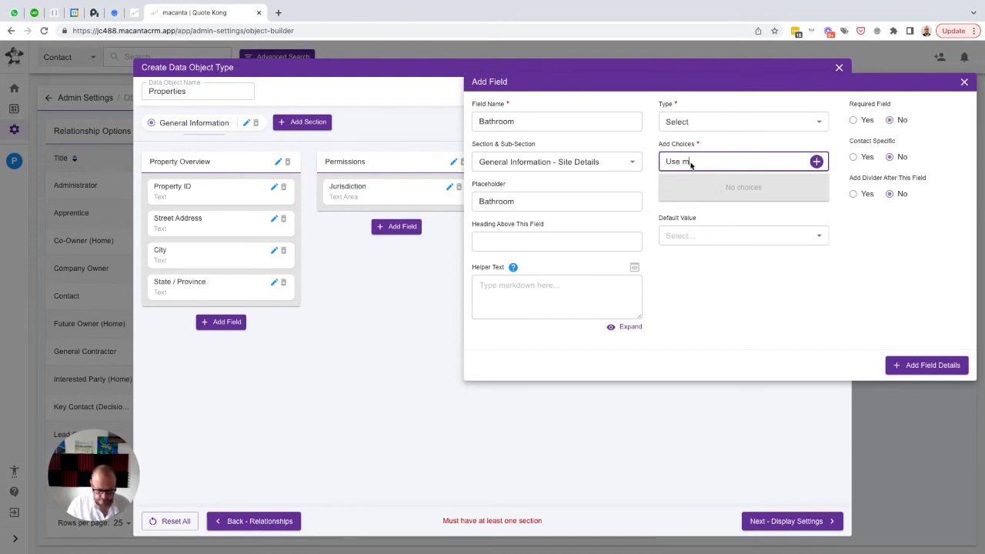
text(ain floor bathroom)
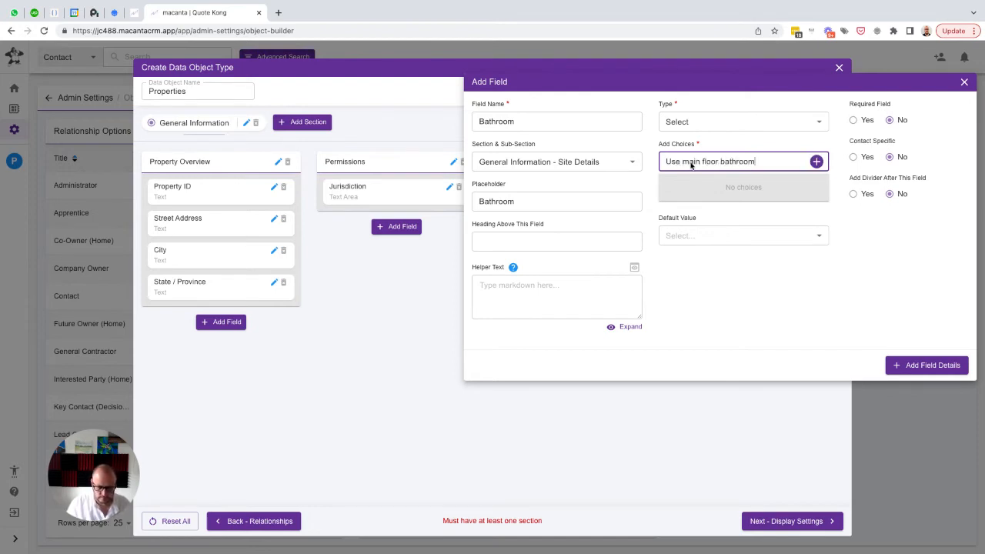
key(Return)
text(Us)
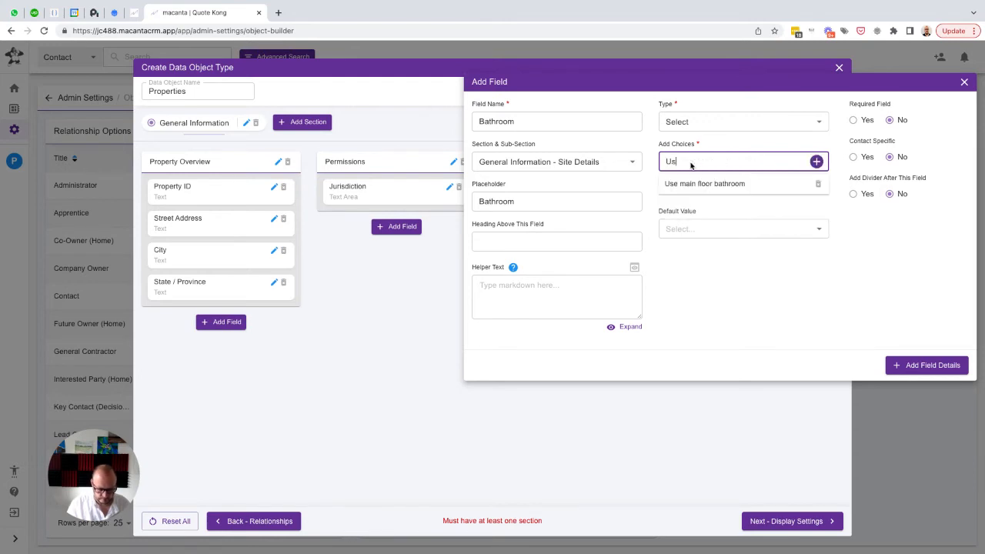
text(e basement)
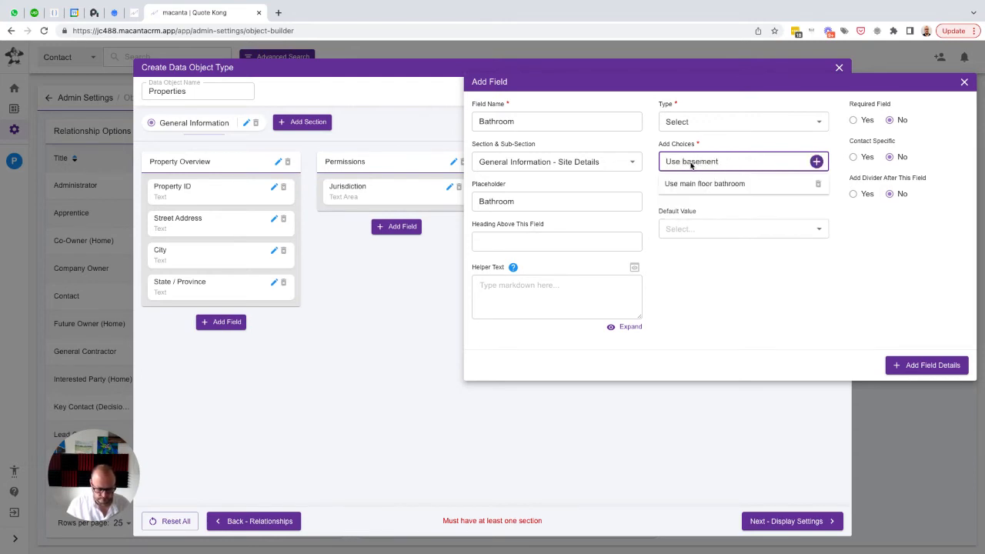
text( bathroom)
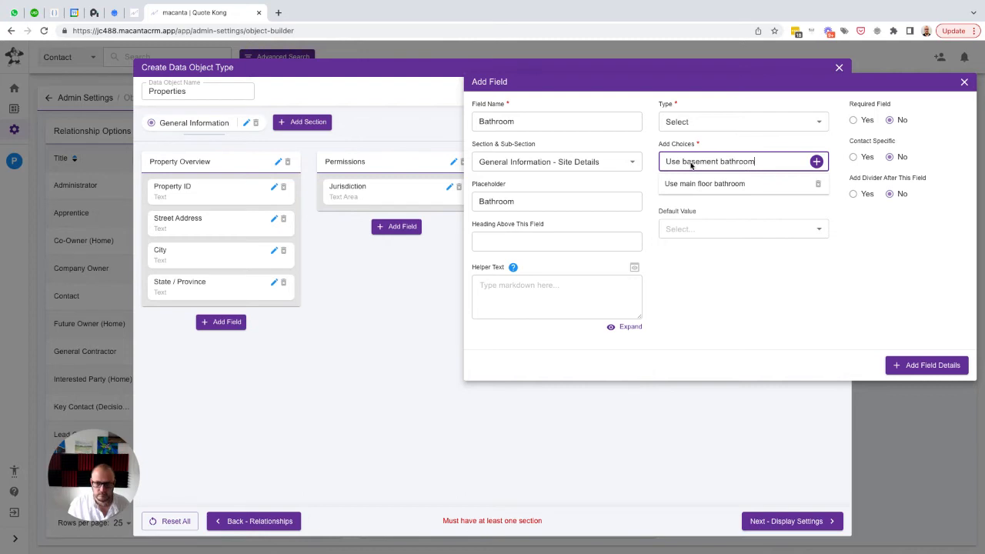
key(Return)
Add the choices "Use second floor bathroom", "Portable Toilet" and "Other", and add the Bathroom field to Site Details
text(Use)
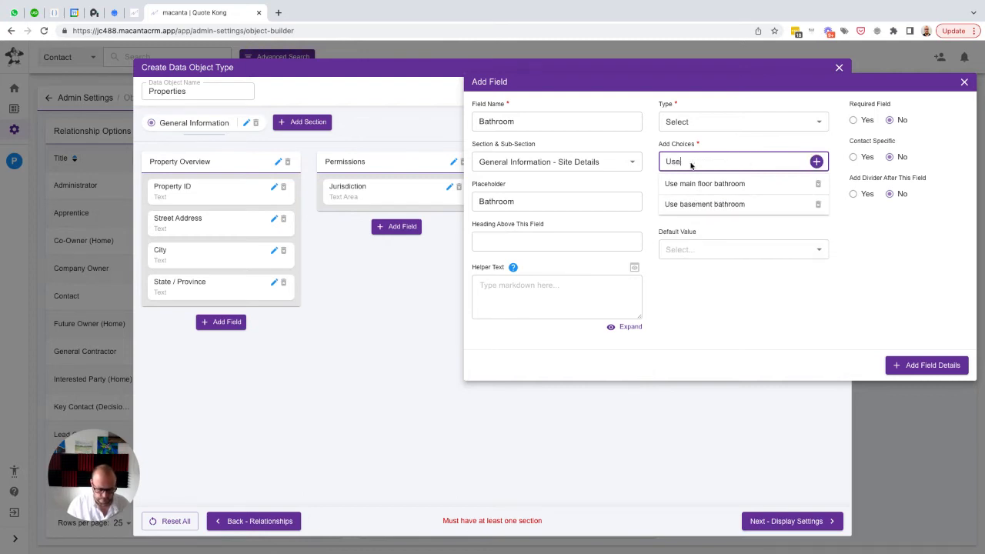
text( second floor )
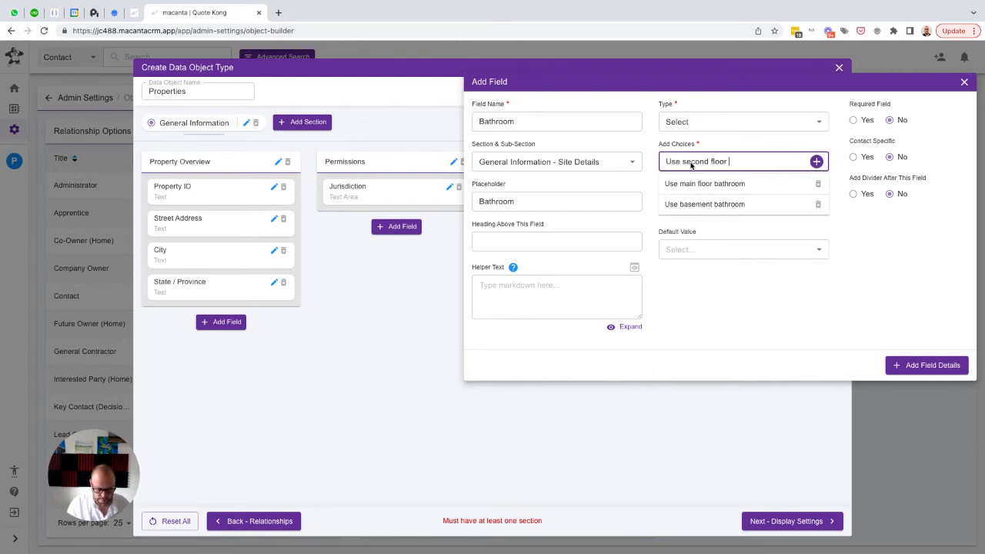
text(bathroom)
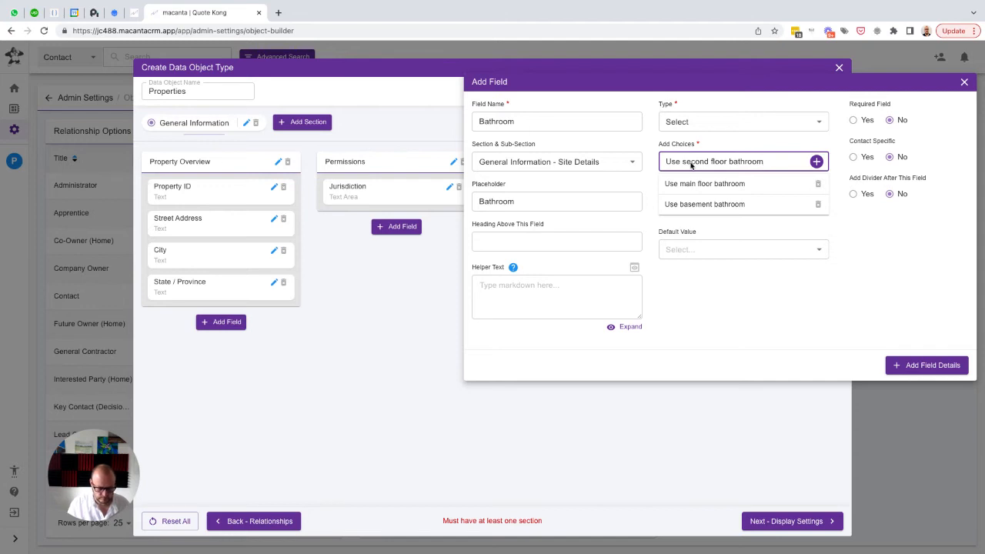
key(Return)
text(Portable)
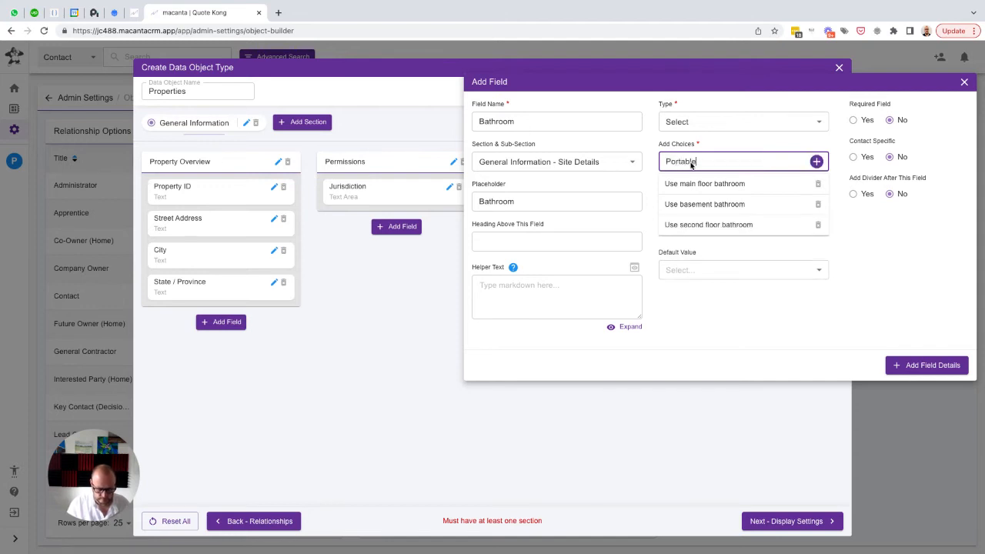
text( Toilet)
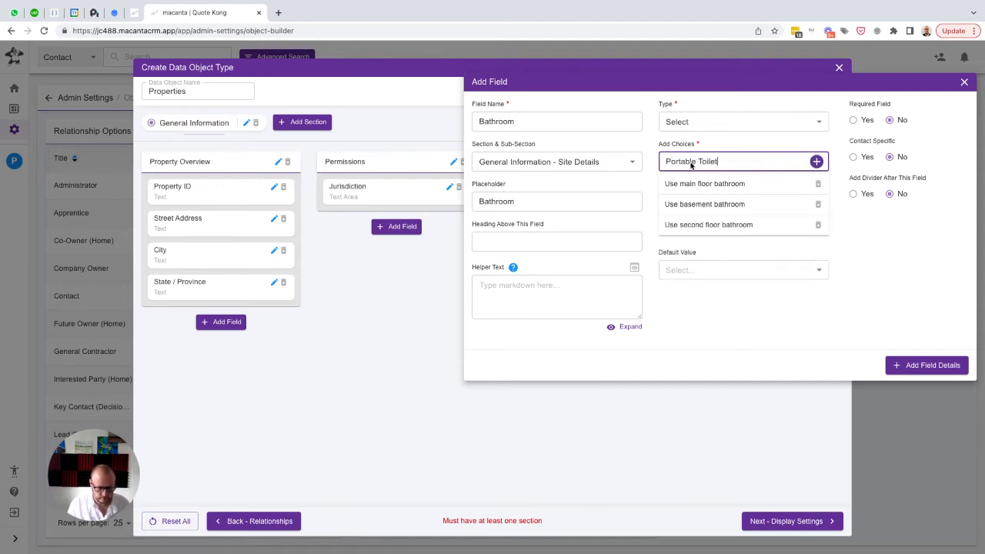
key(Return)
text(Other)
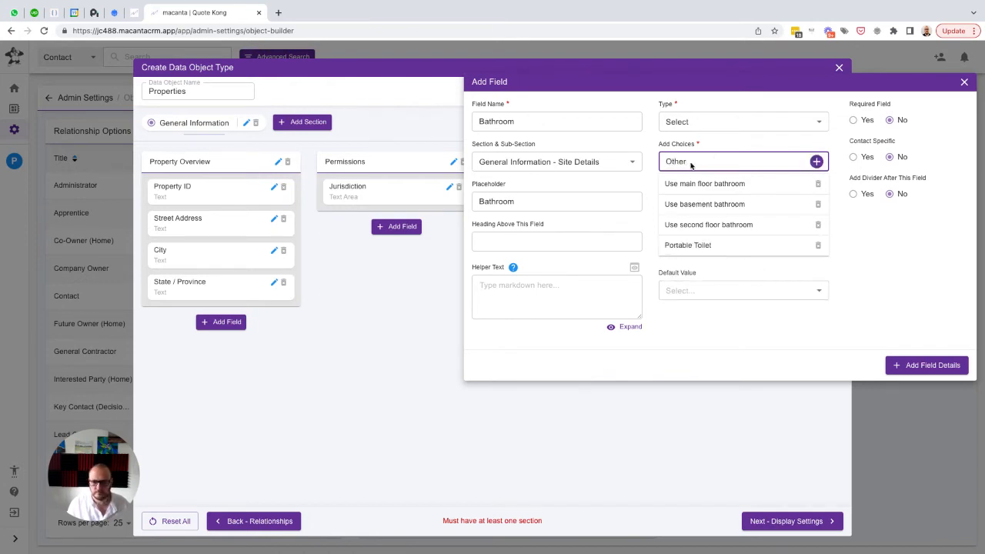
key(Return)
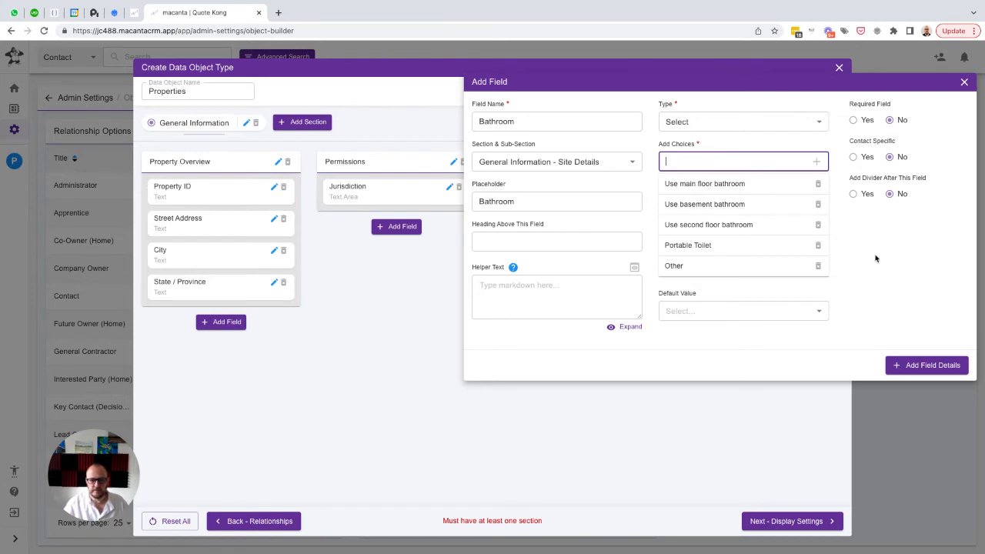
click(914, 367)
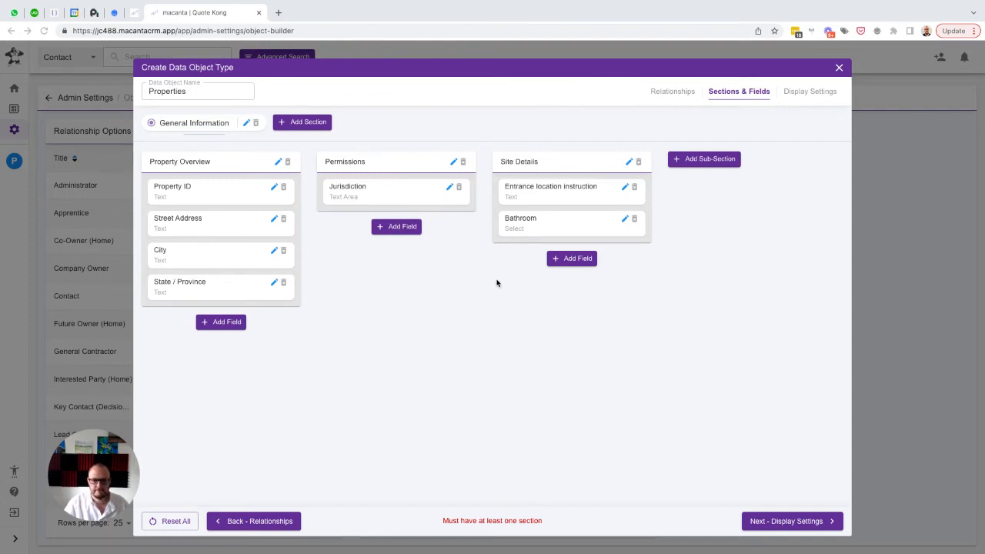
Add a Text Area field named "Alarm code instructions" with the same text as placeholder to the Site Details sub-section
click(568, 262)
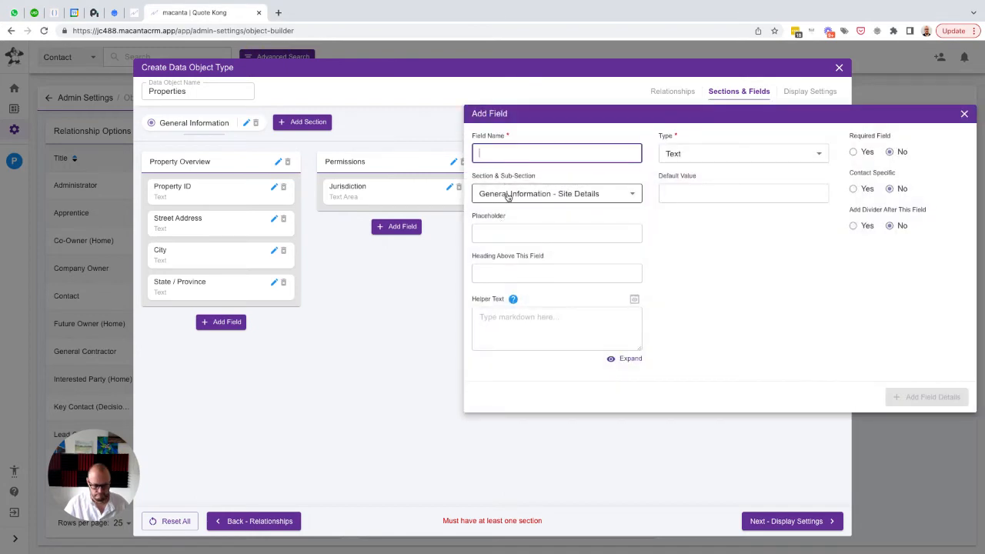
text(Alarm code instructions)
click(493, 232)
text(Alarm code instructions)
click(705, 153)
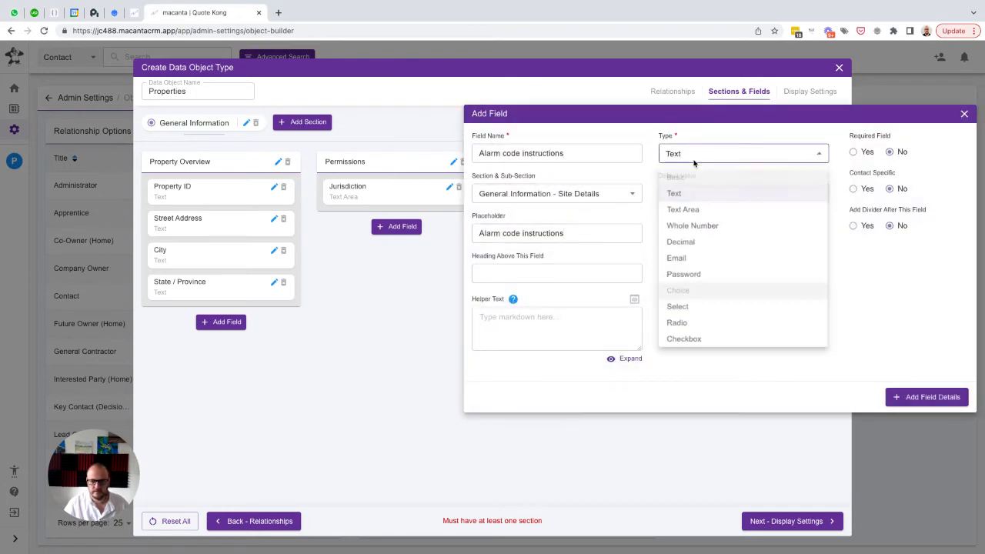
click(685, 209)
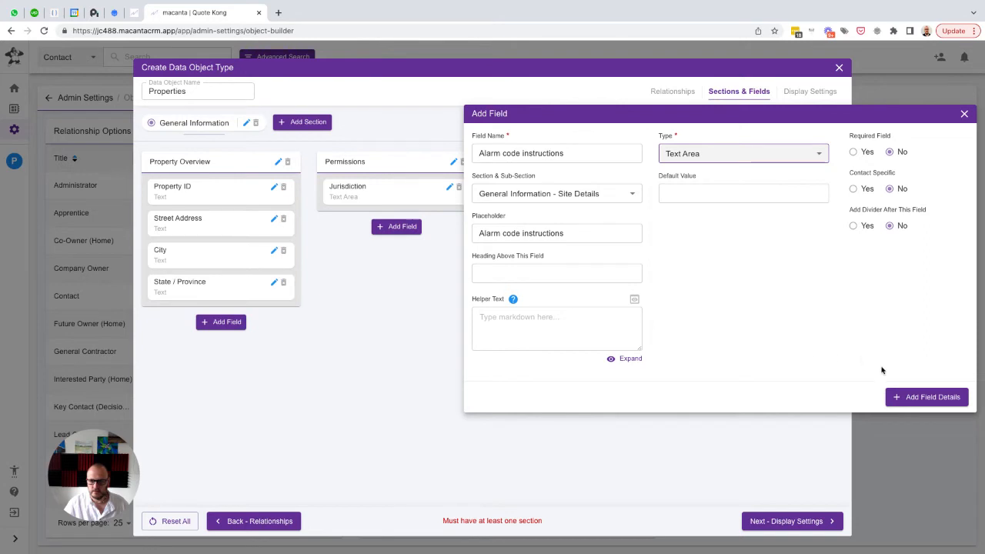
click(910, 397)
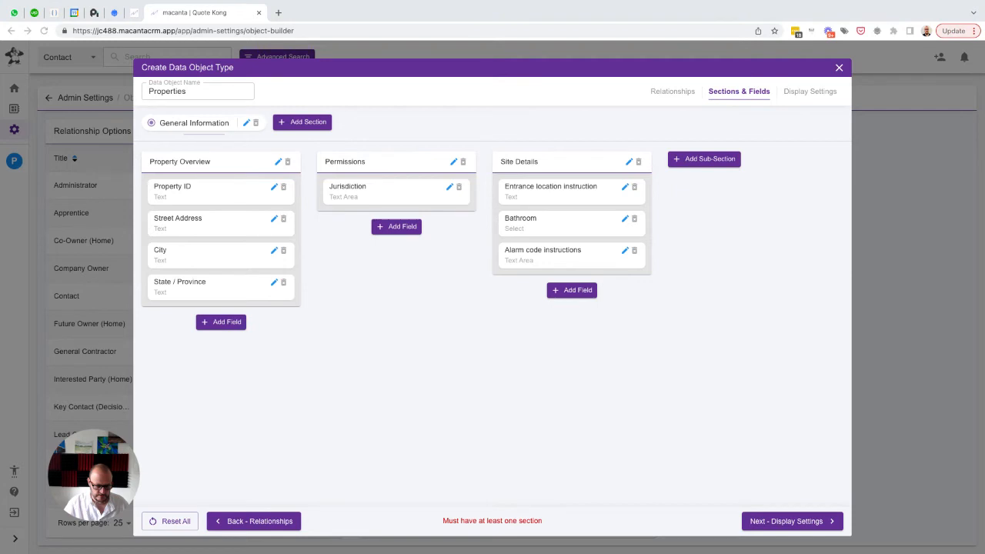
Add a Text Area field named "Parking instructions" with the same text as placeholder to the Site Details sub-section
click(563, 291)
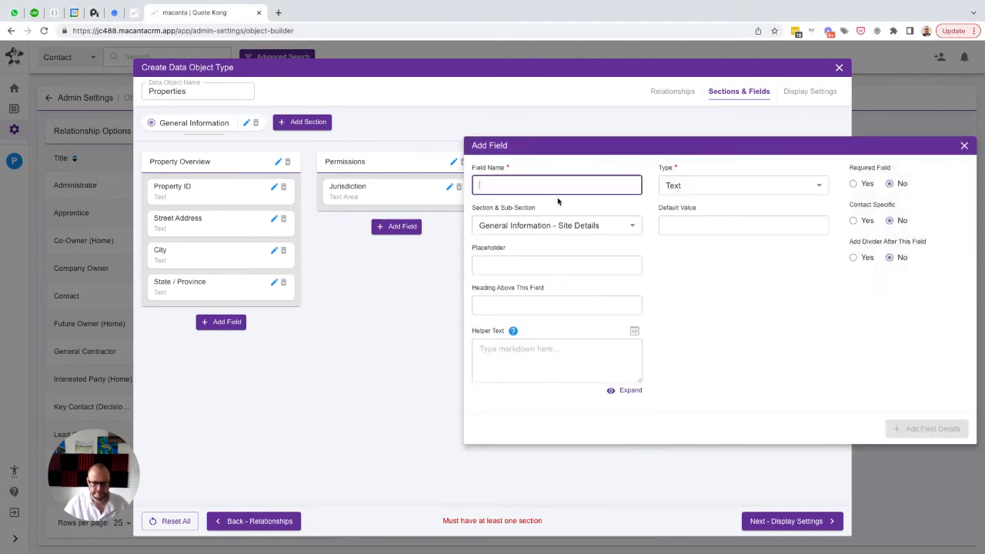
text(Parking instructions)
click(532, 264)
text(Parking instructions)
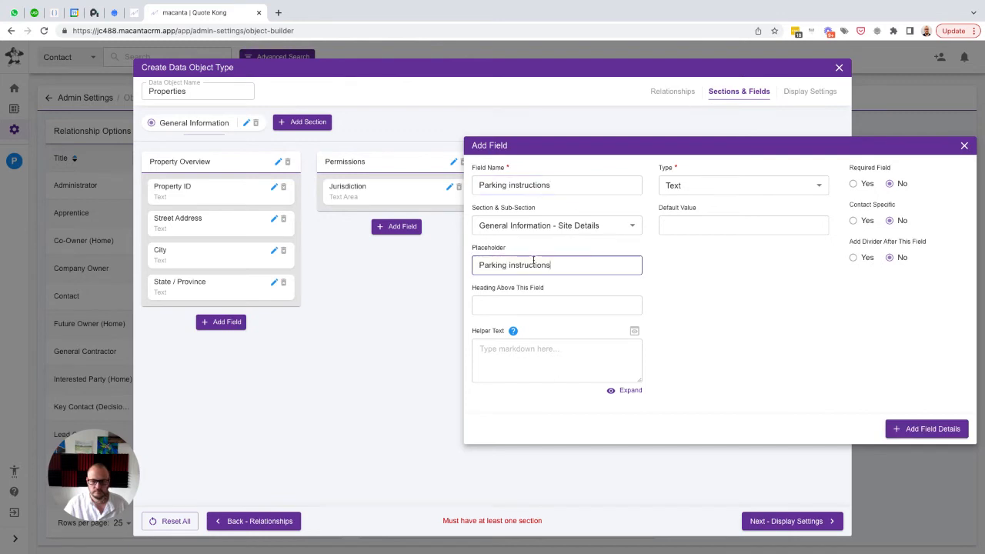
click(697, 185)
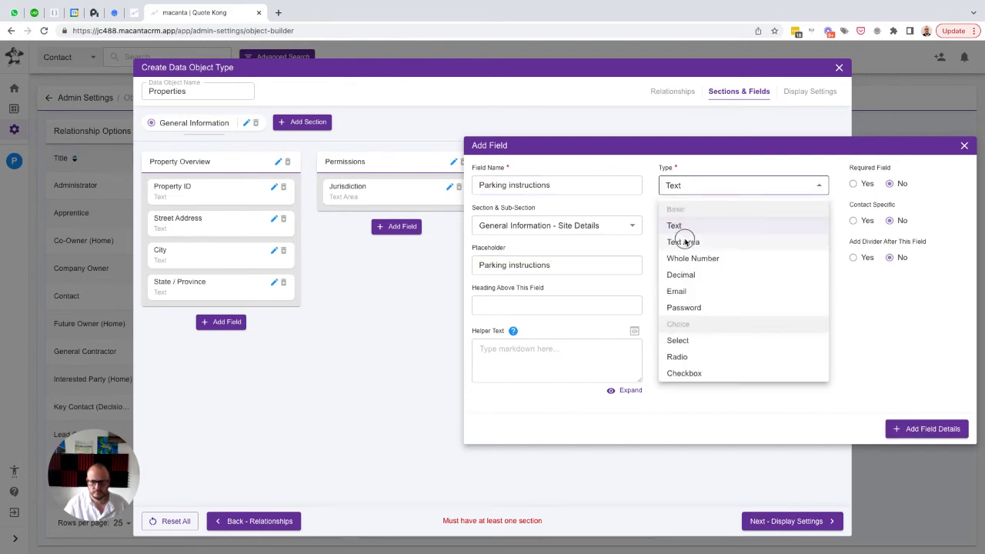
click(686, 239)
click(899, 429)
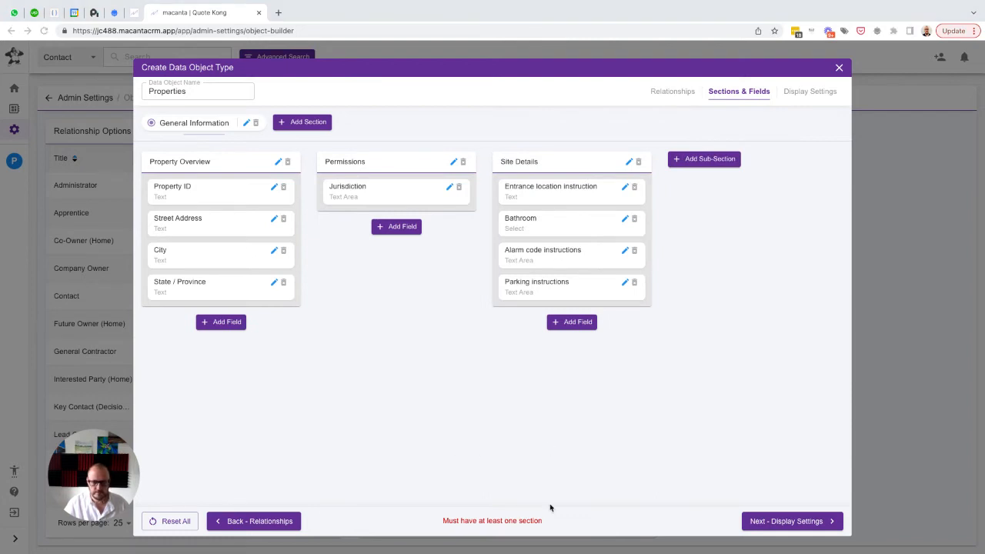
Add a Text Area field named "Pet instructions" with the same text as placeholder to the Site Details sub-section
click(575, 323)
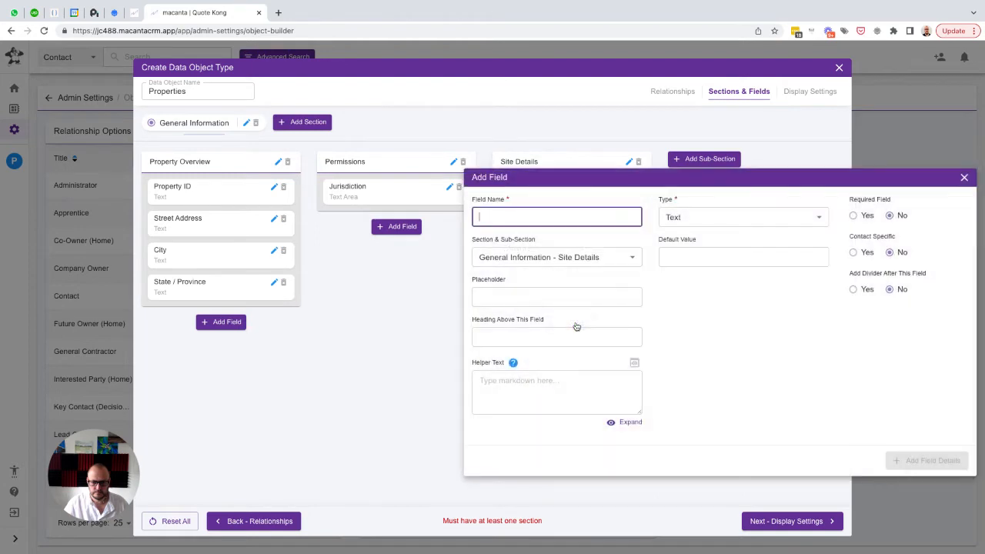
text(Pet instructions)
click(567, 288)
text(Pet instructions)
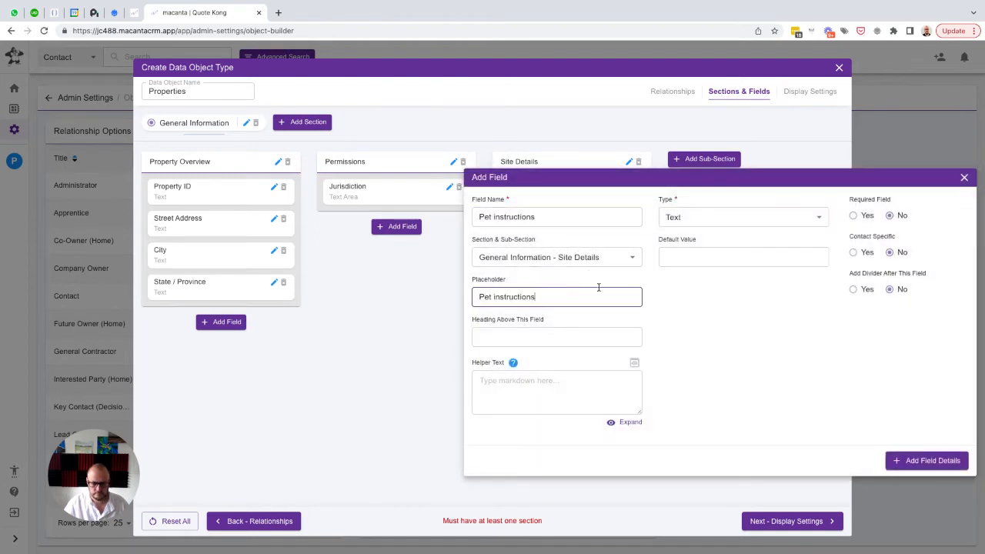
click(704, 221)
click(708, 274)
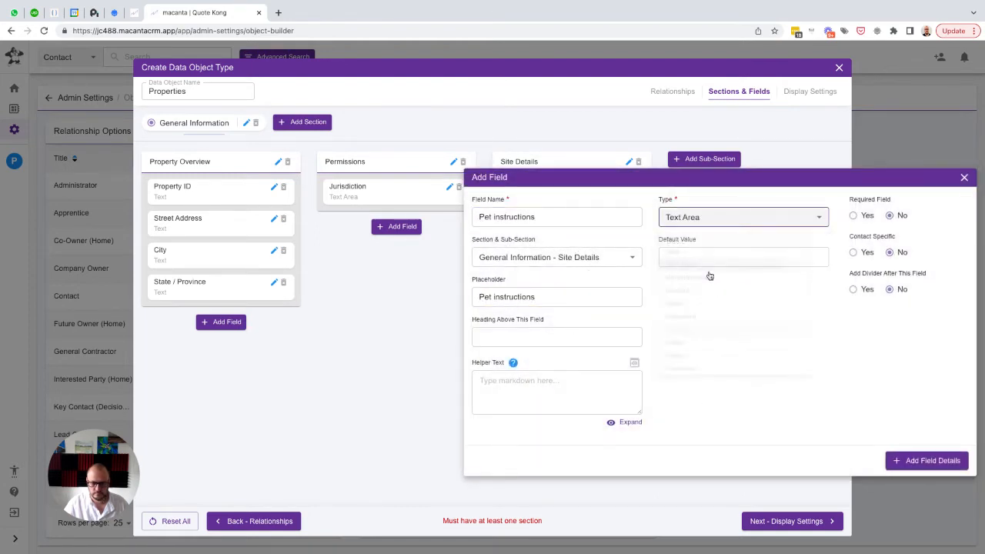
click(893, 460)
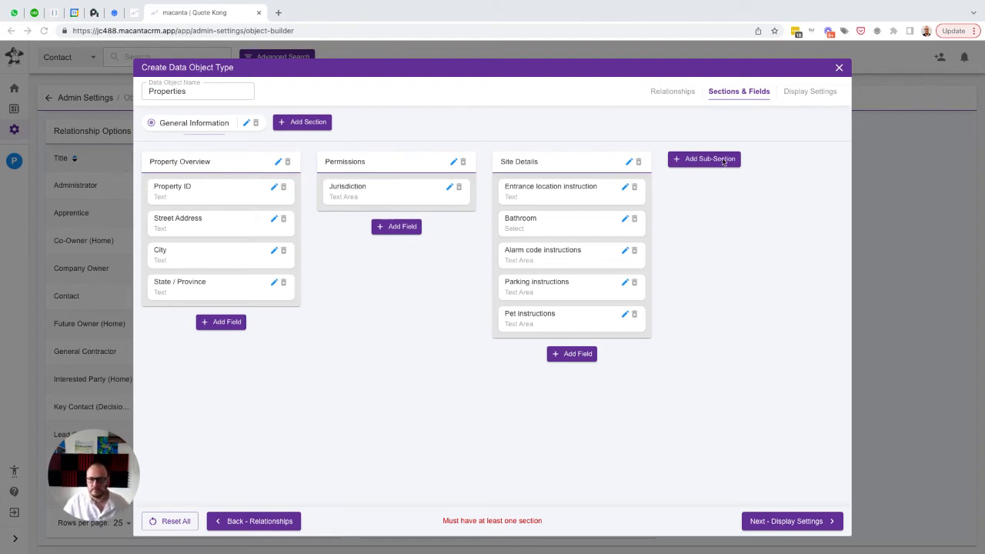
Add a sub-section named "Dates" in 4th position within the General Information section
click(698, 161)
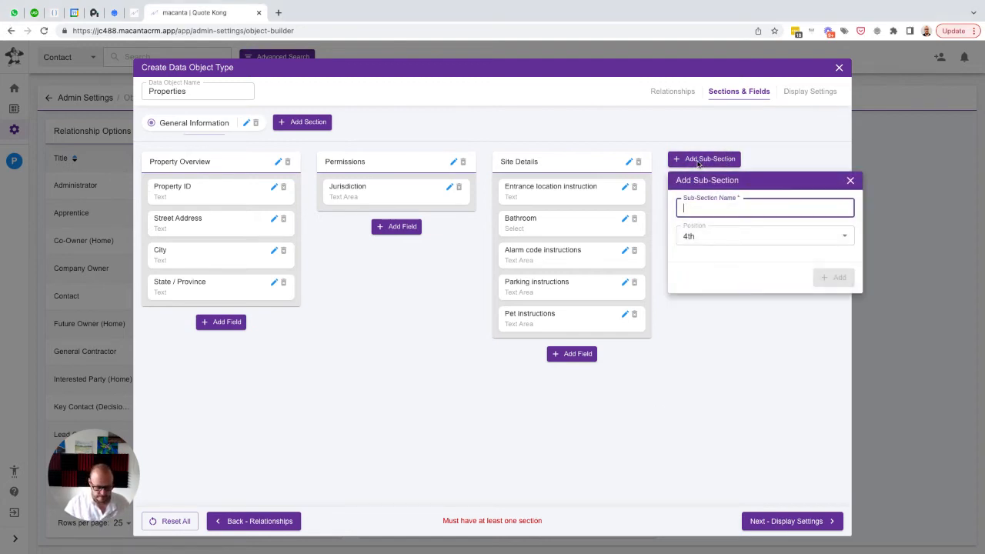
text(Dates)
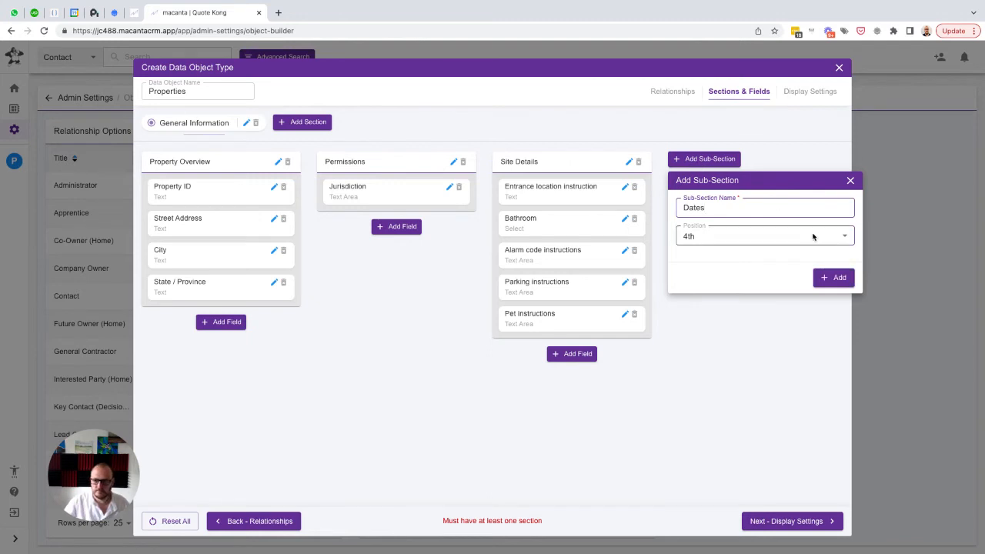
click(833, 278)
Add a Text field named "Year Built" with the same text as placeholder to the Dates sub-section
click(741, 188)
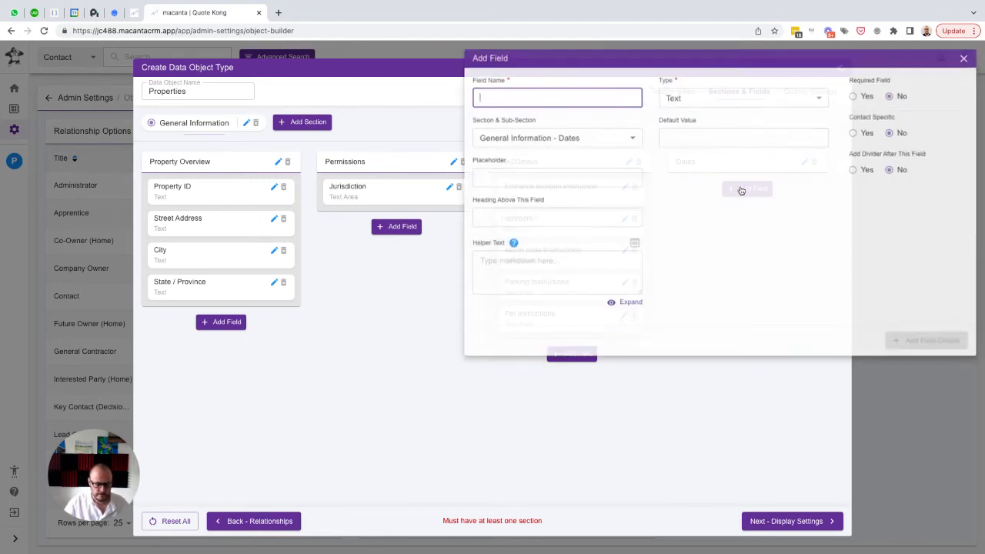
text(Yea)
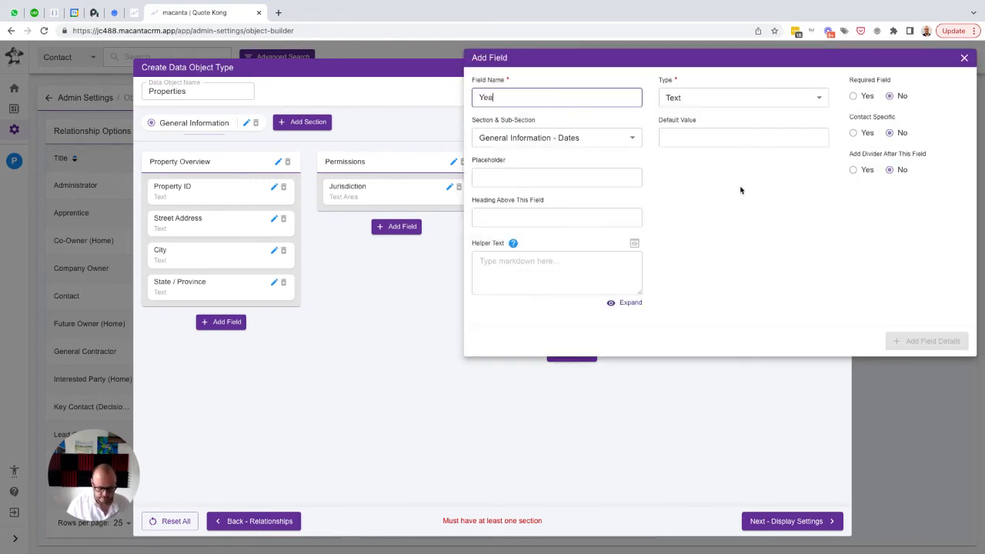
text(r Built)
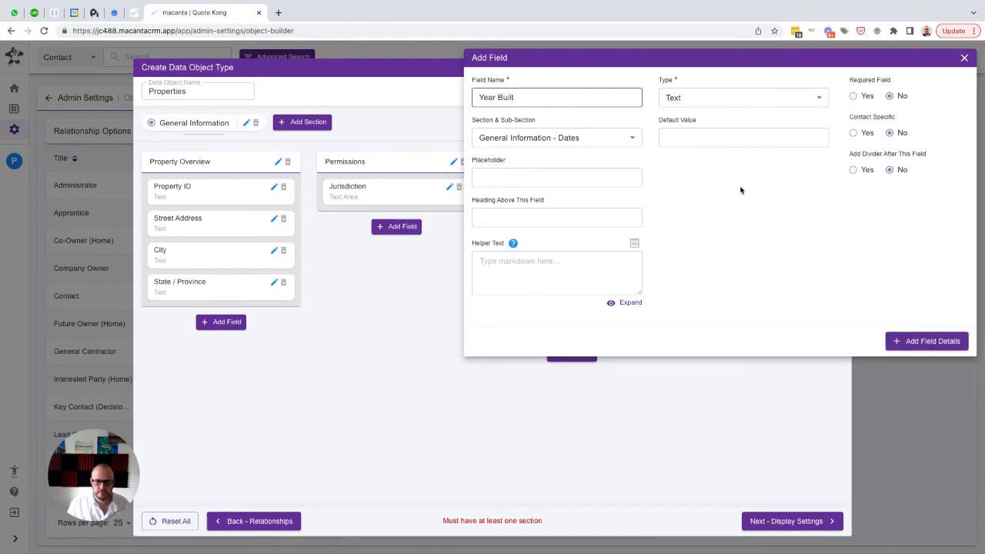
key(ctrl+a)
key(ctrl+c)
key(Tab)
key(Tab)
key(ctrl+v)
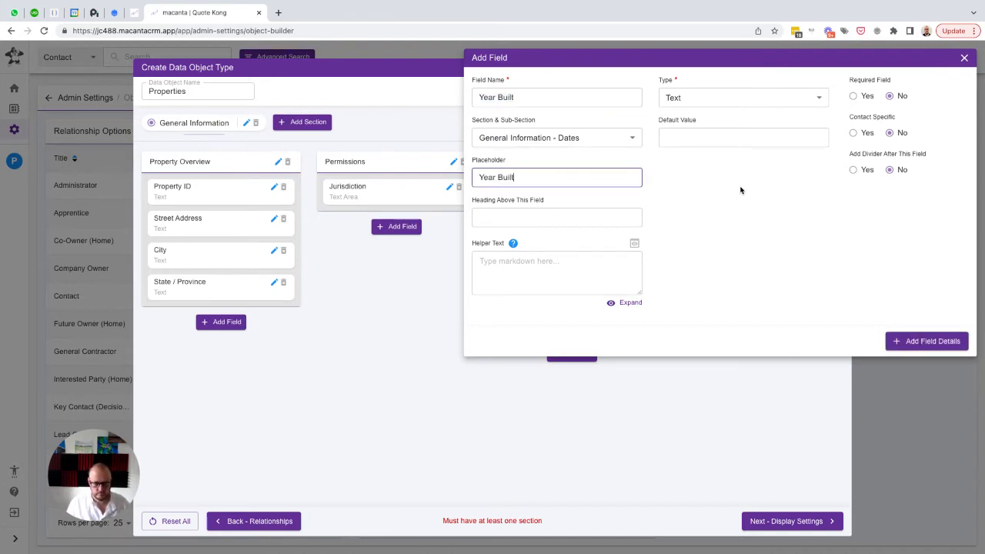
click(922, 341)
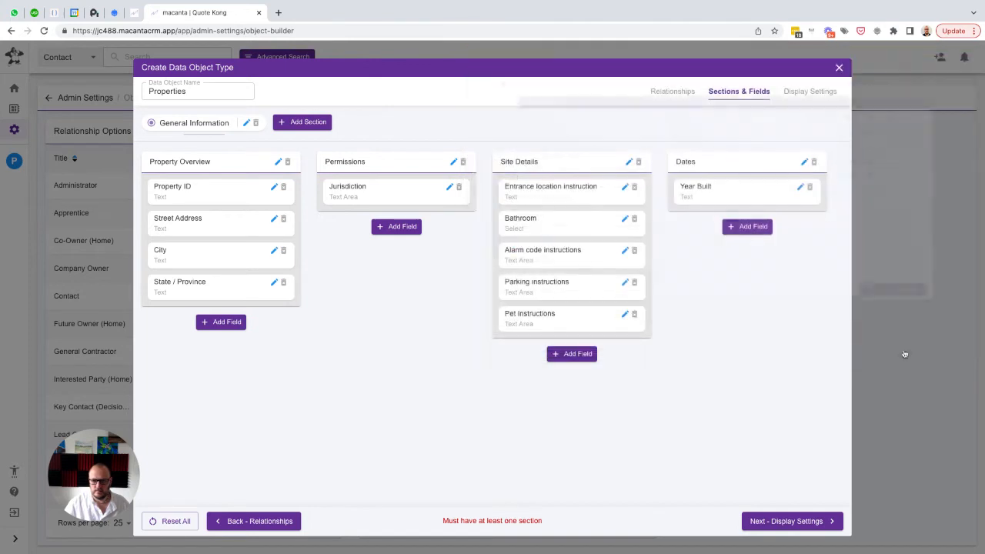
Set up a new Select field named "Year built date is" with the same text as placeholder in the Dates sub-section
click(747, 226)
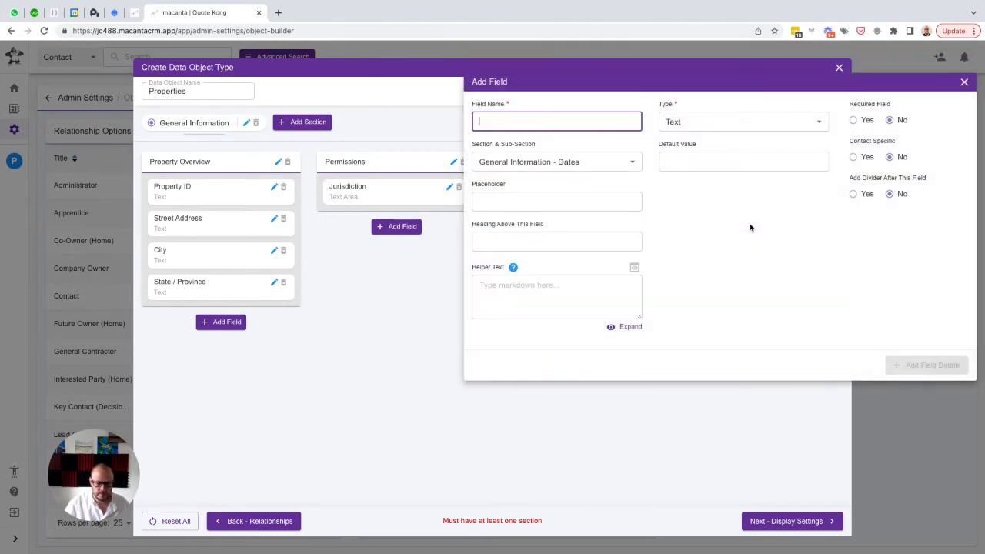
text(Yea)
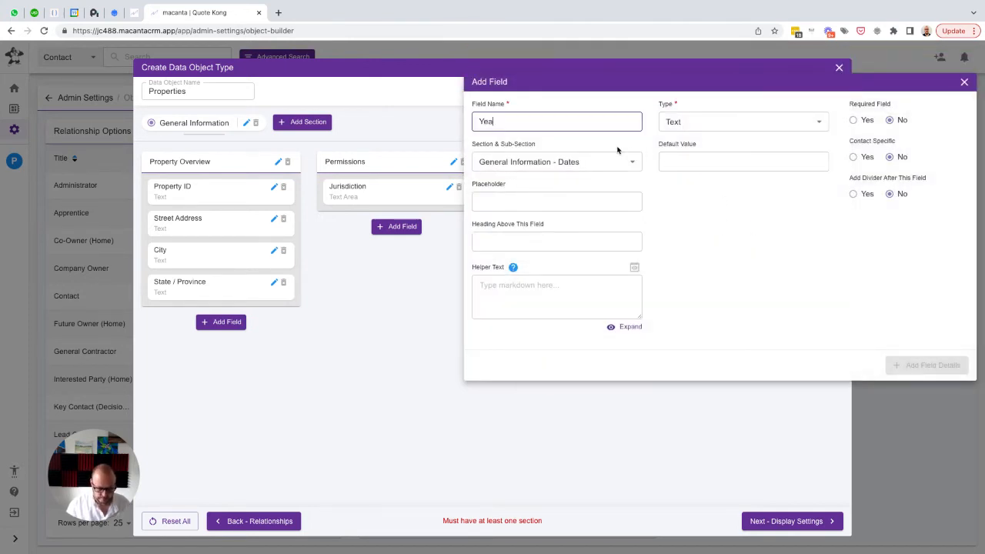
text(r built date is)
key(ctrl+a)
key(Tab)
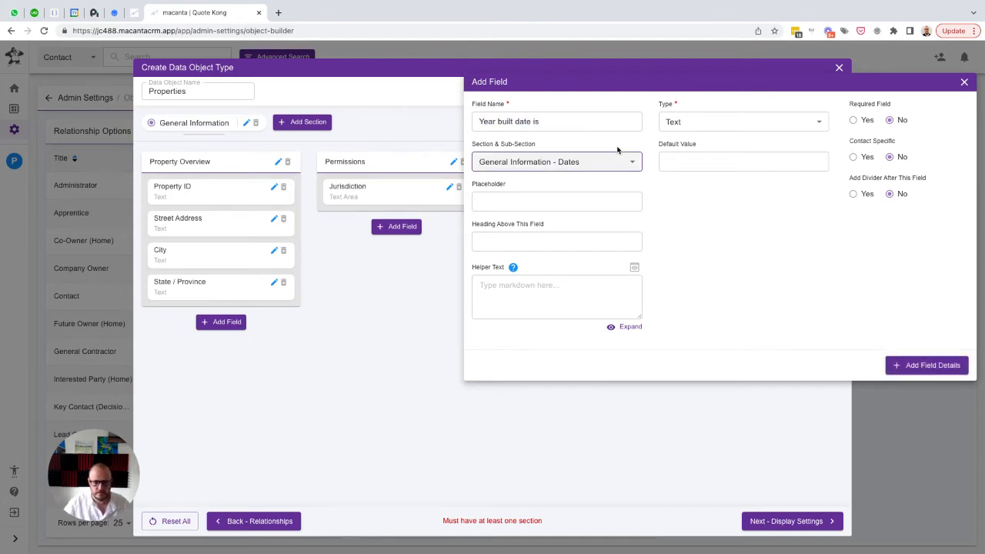
key(Tab)
key(ctrl+v)
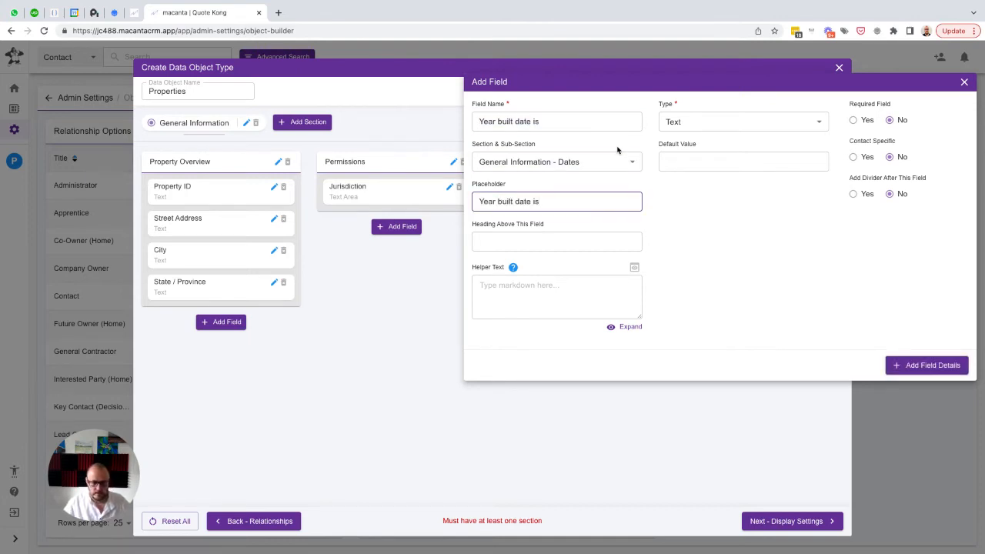
click(706, 121)
click(678, 277)
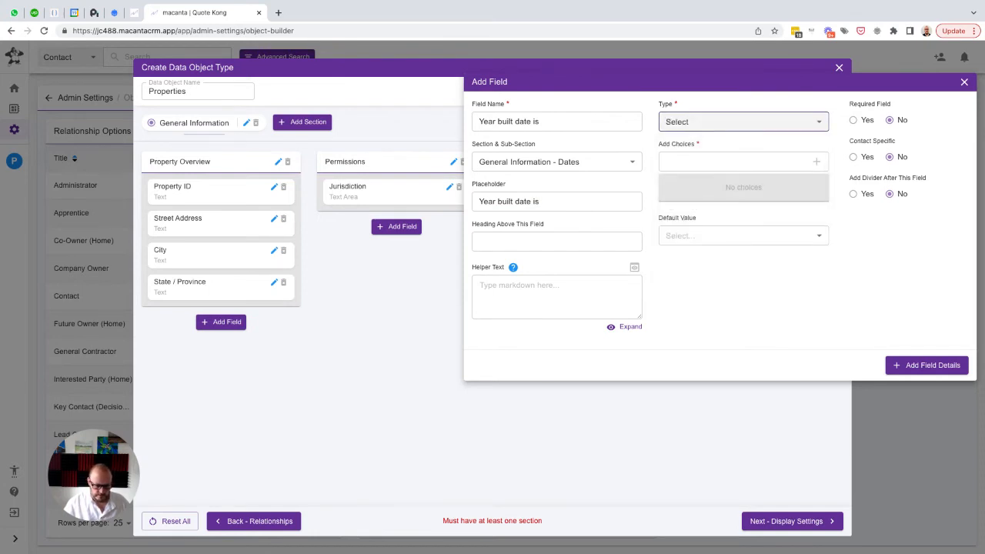
Give the field the choices "Roughly known", "Semi-confidently known" and "Confidently known", and add it to the sub-section
key(super+Tab)
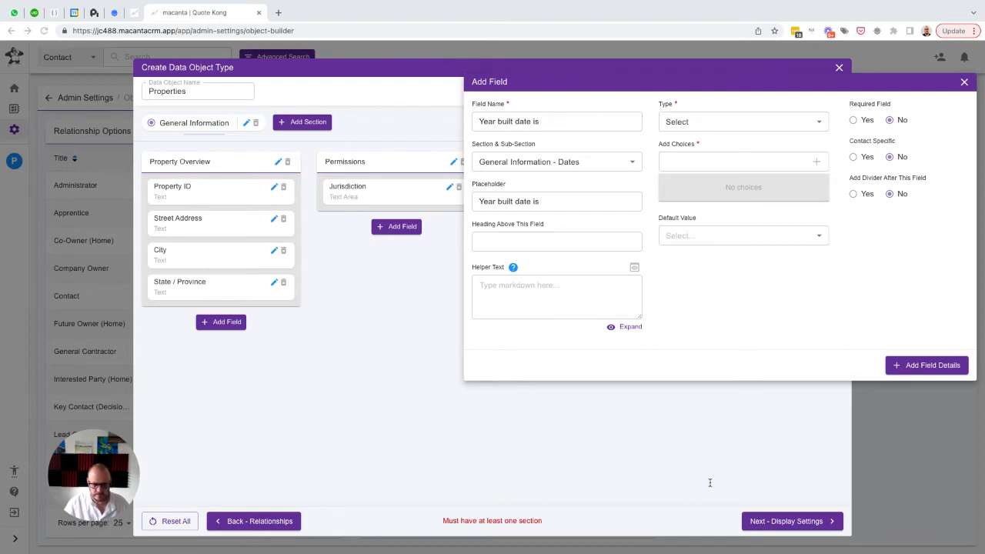
click(671, 159)
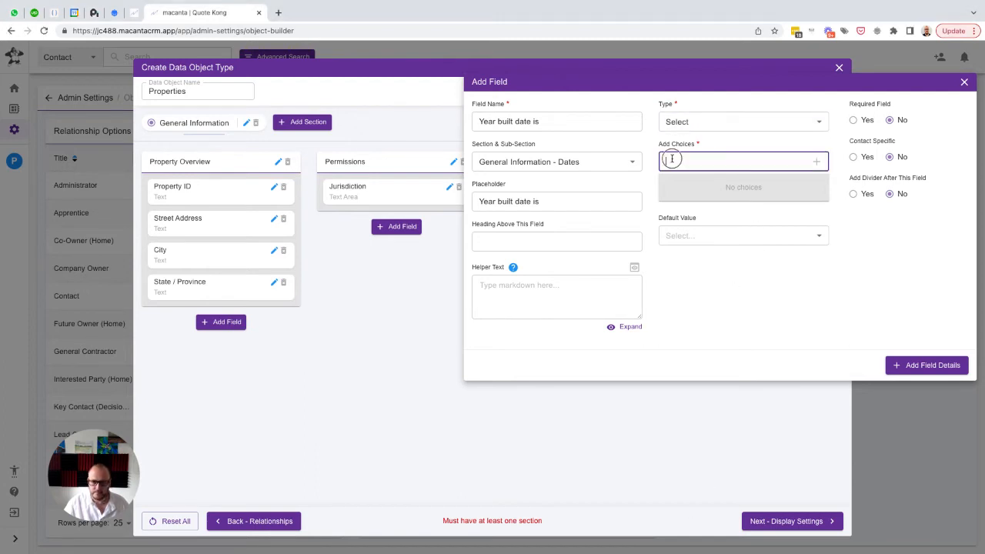
text(Roughl)
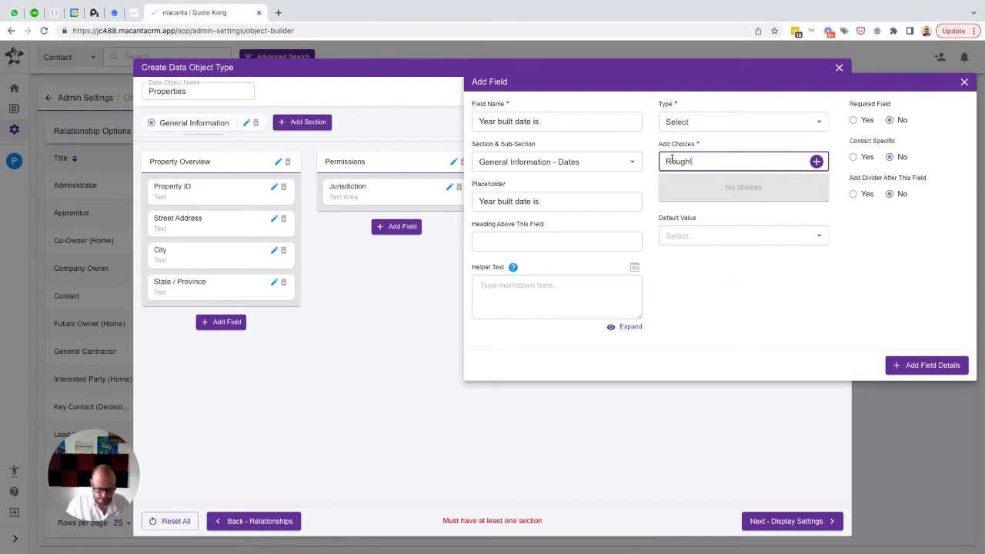
text(y known)
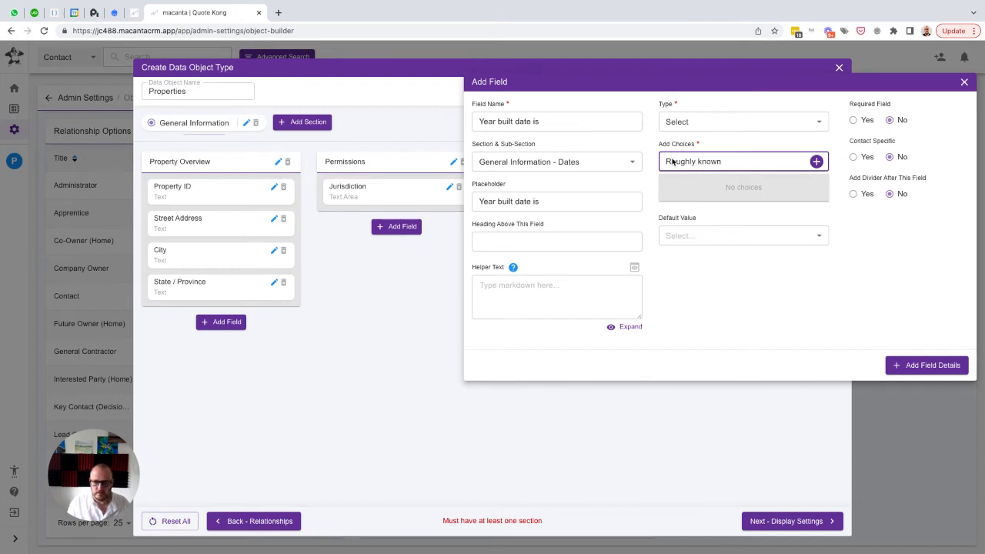
key(Return)
text(Semi)
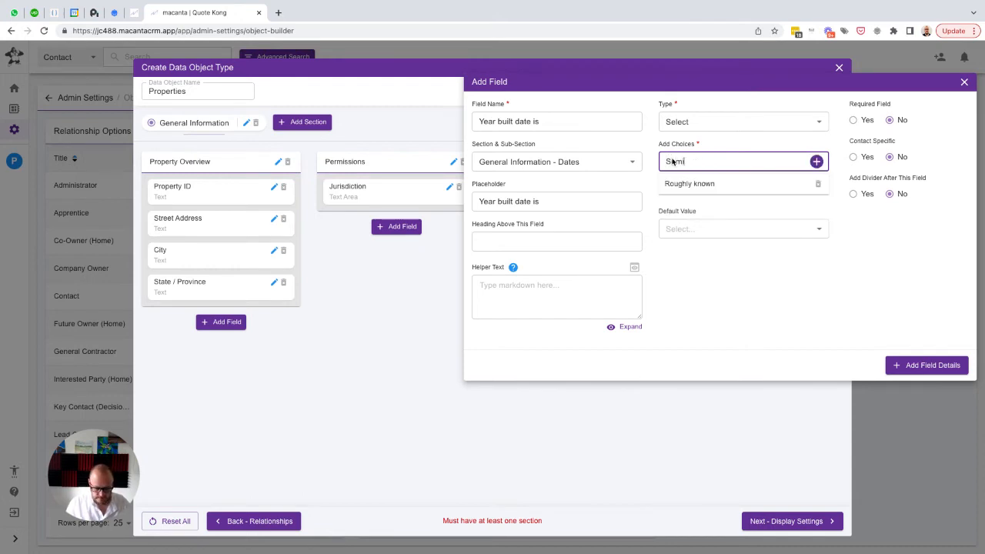
text(-donfidently)
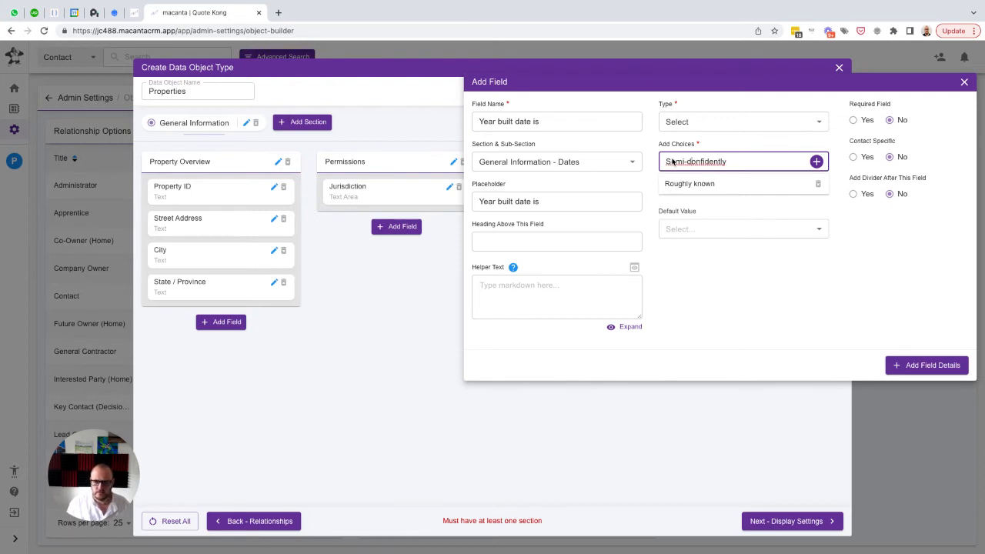
key(BackSpace)
text(c)
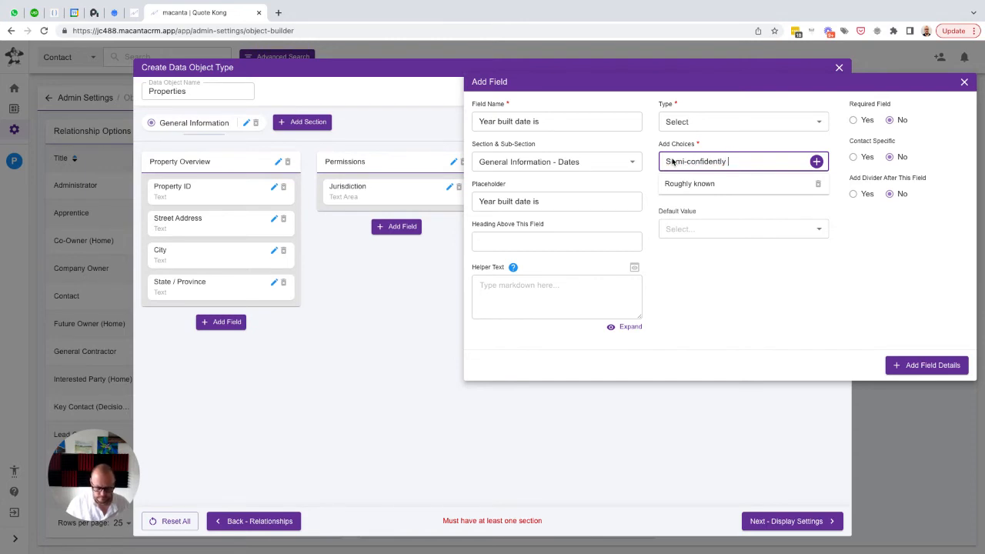
key(Return)
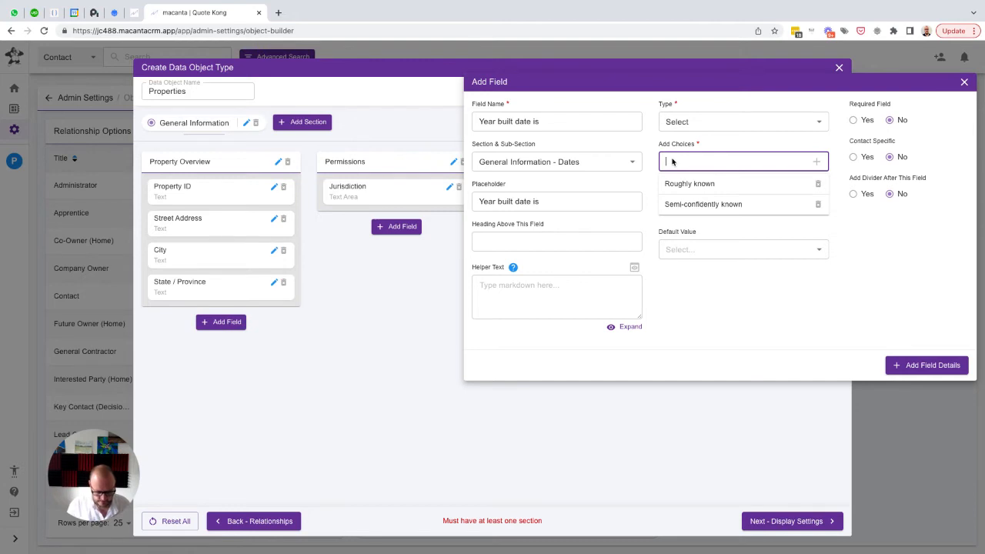
text(Confide)
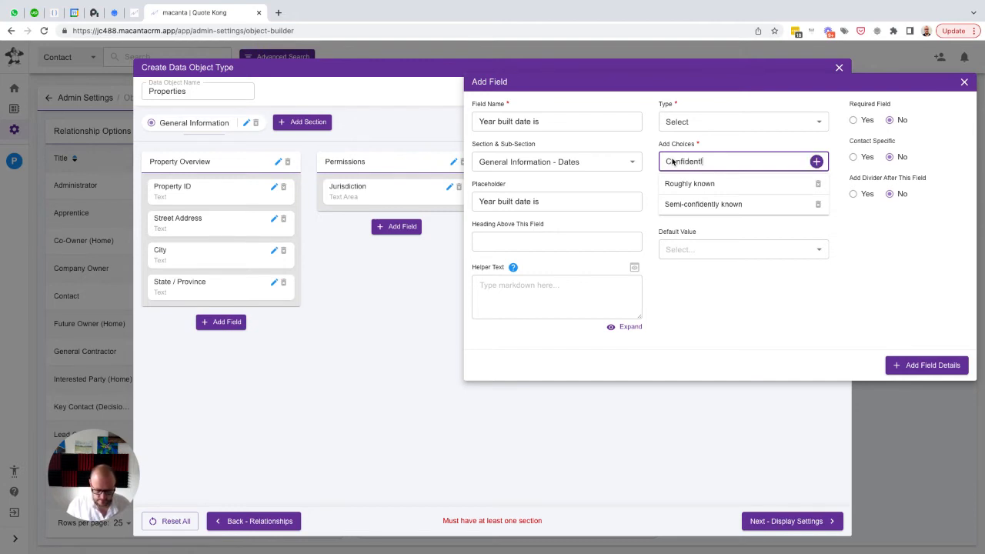
text(ntly known)
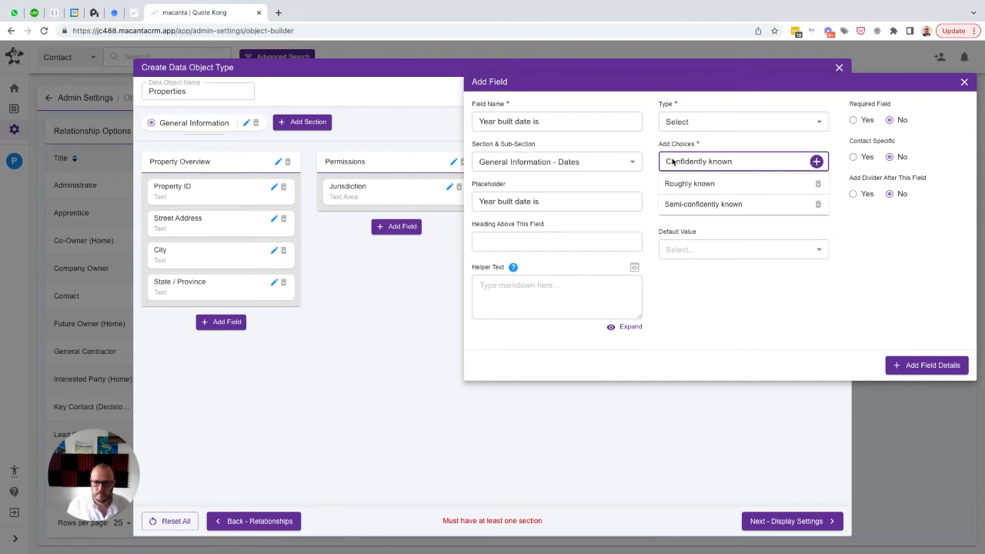
key(Return)
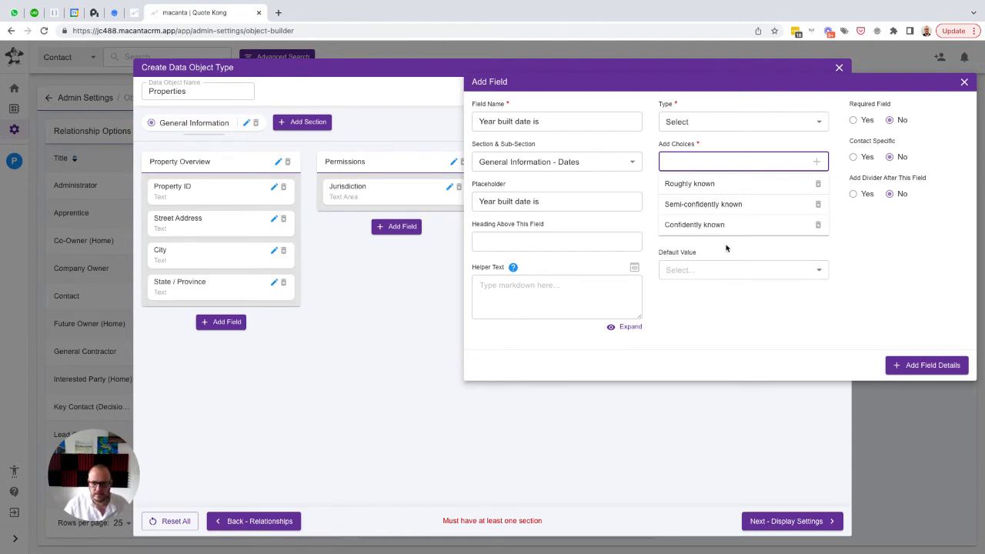
click(920, 367)
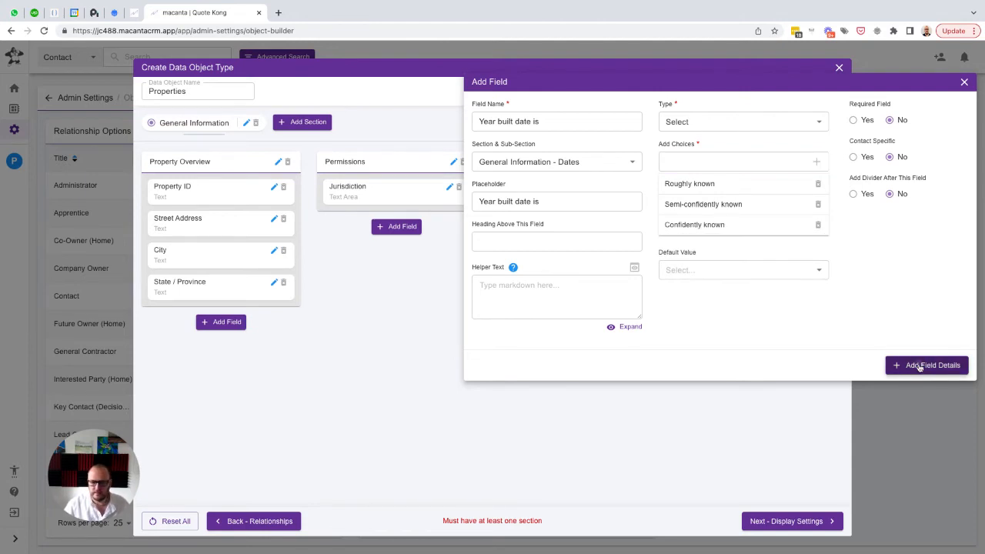
Add a Date field named "Added Date" with the same text as placeholder to the Dates sub-section
click(745, 260)
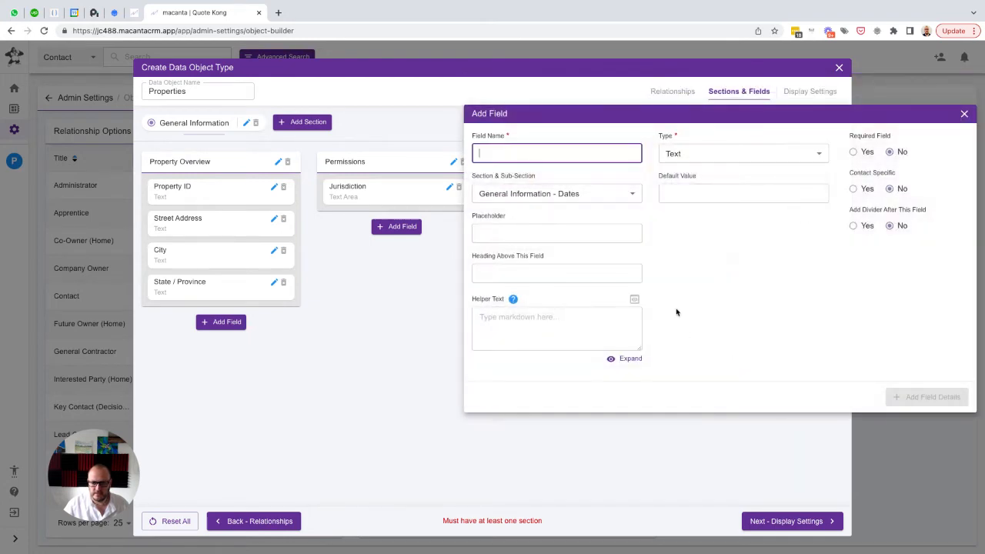
text(Added)
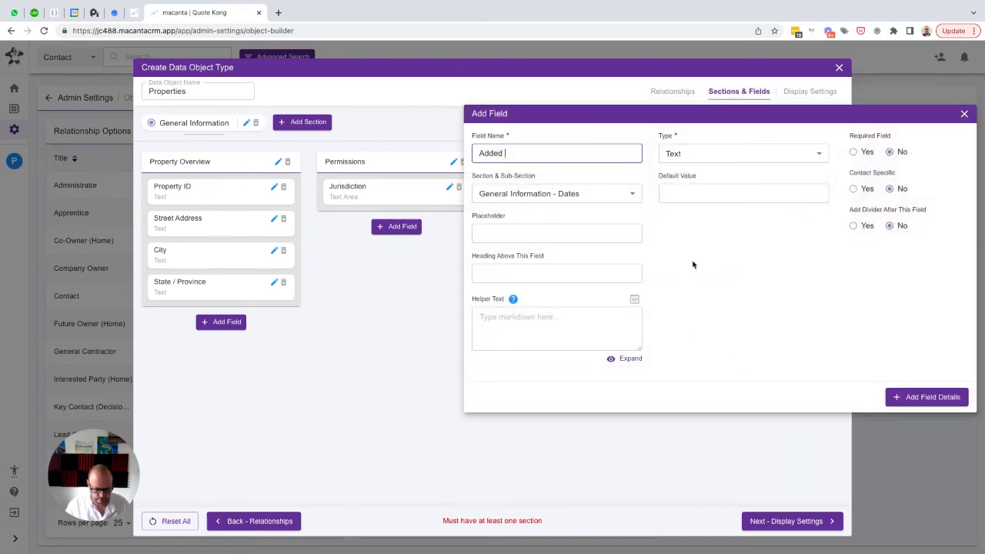
text( Date)
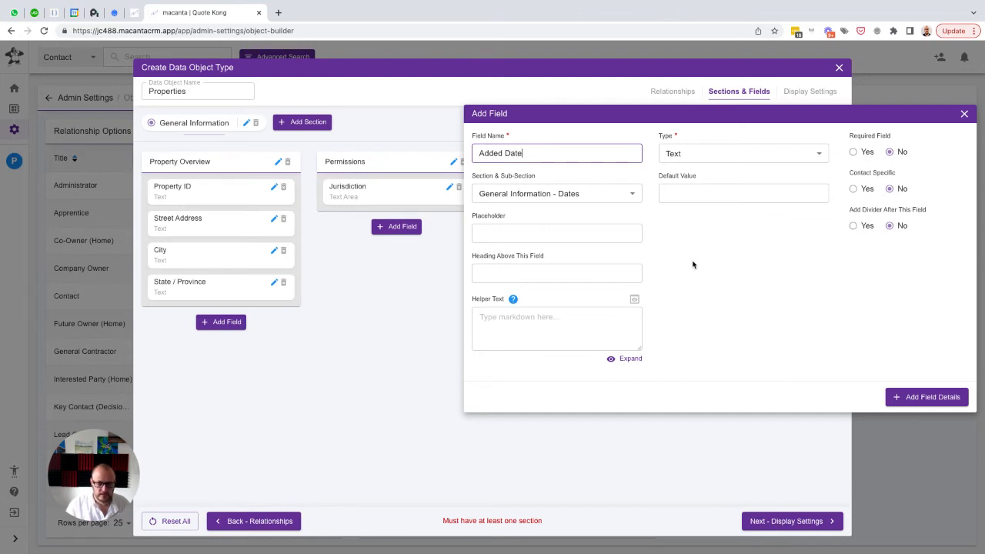
key(ctrl+a)
key(ctrl+c)
key(Tab)
key(Tab)
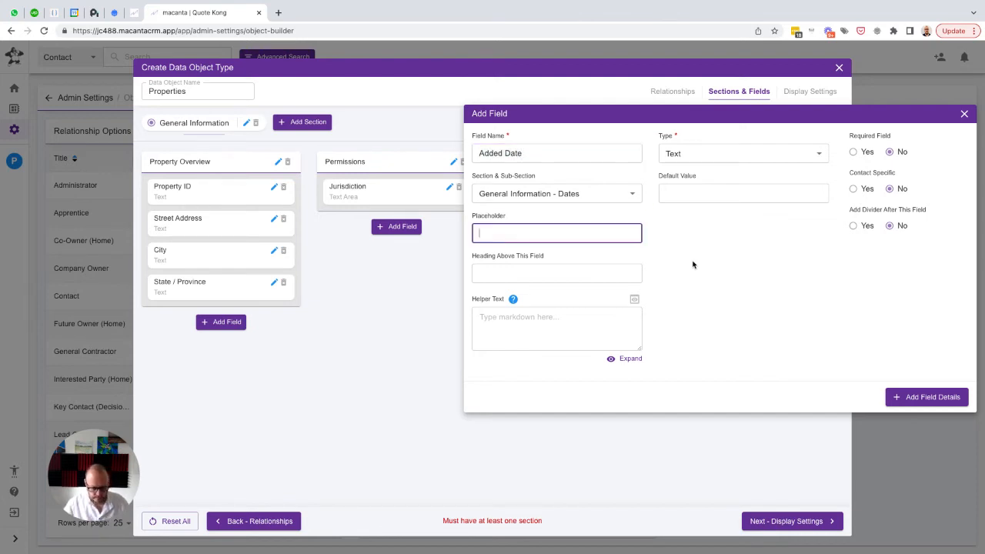
key(ctrl+v)
click(704, 154)
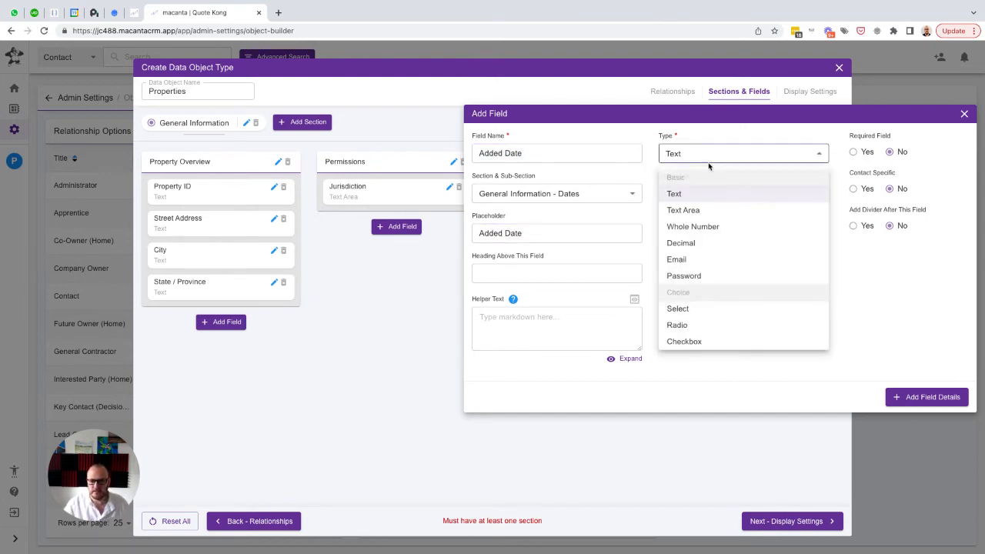
scroll(700, 306, down, 1)
click(675, 306)
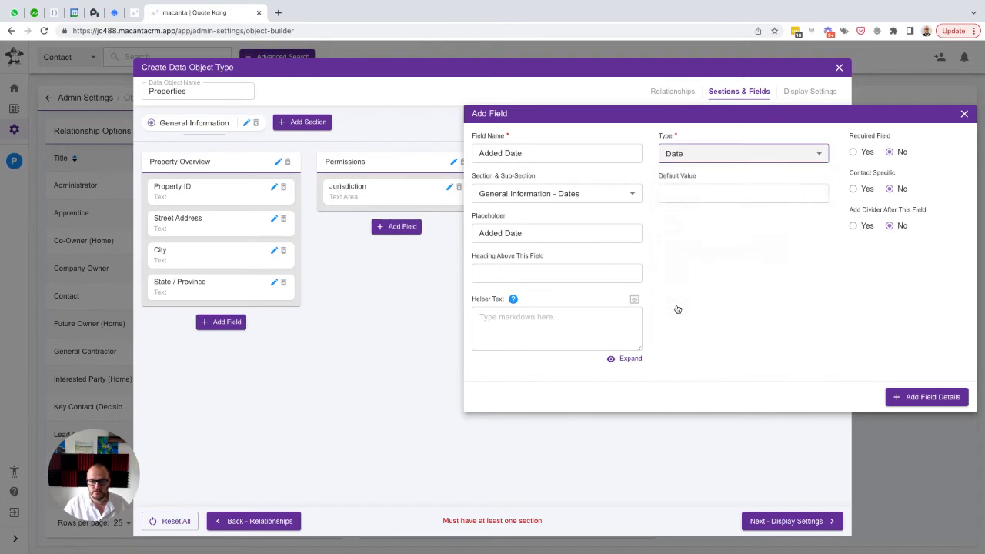
click(917, 398)
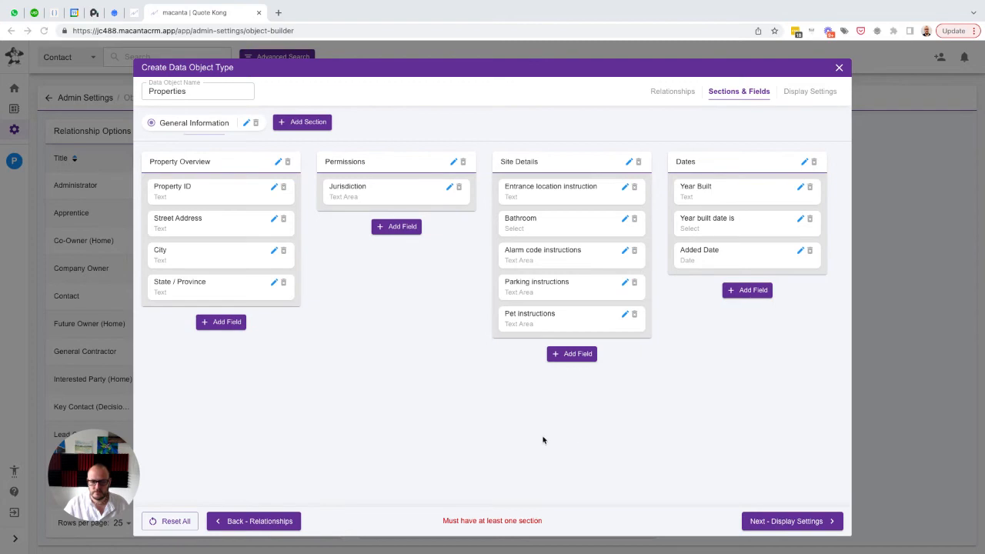
Set Property ID, Street Address, City, State / Province, Jurisdiction and Added Date as table columns, and create the Properties object
click(780, 521)
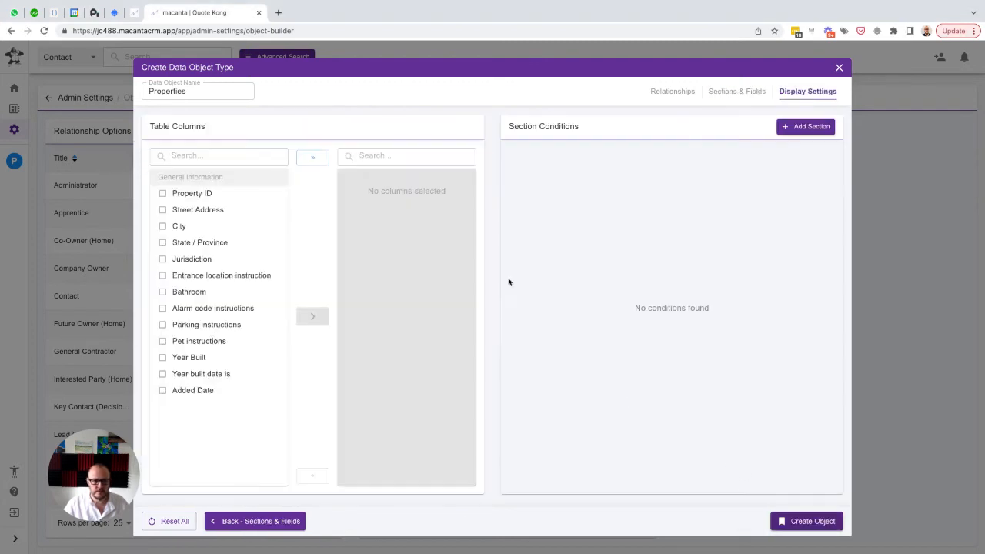
click(191, 194)
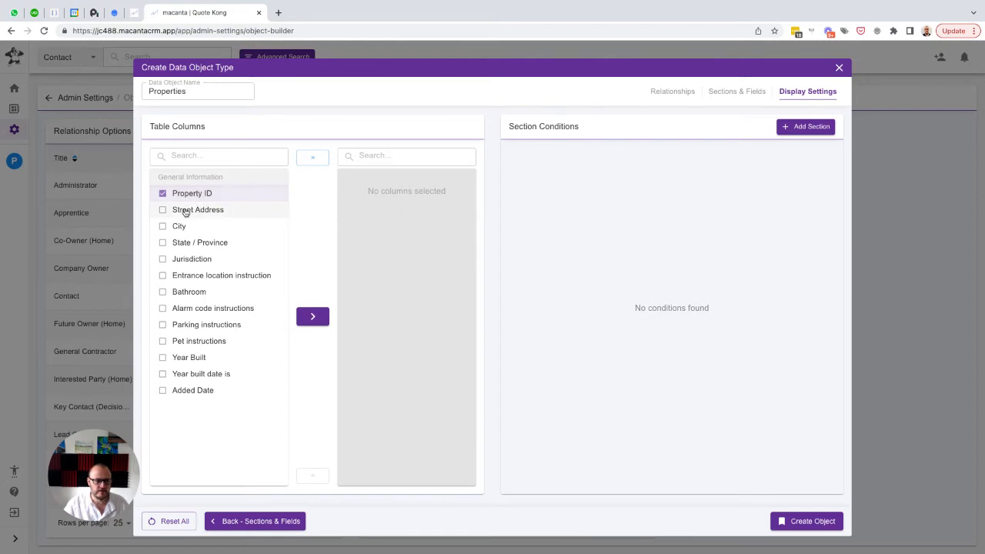
click(185, 211)
click(182, 227)
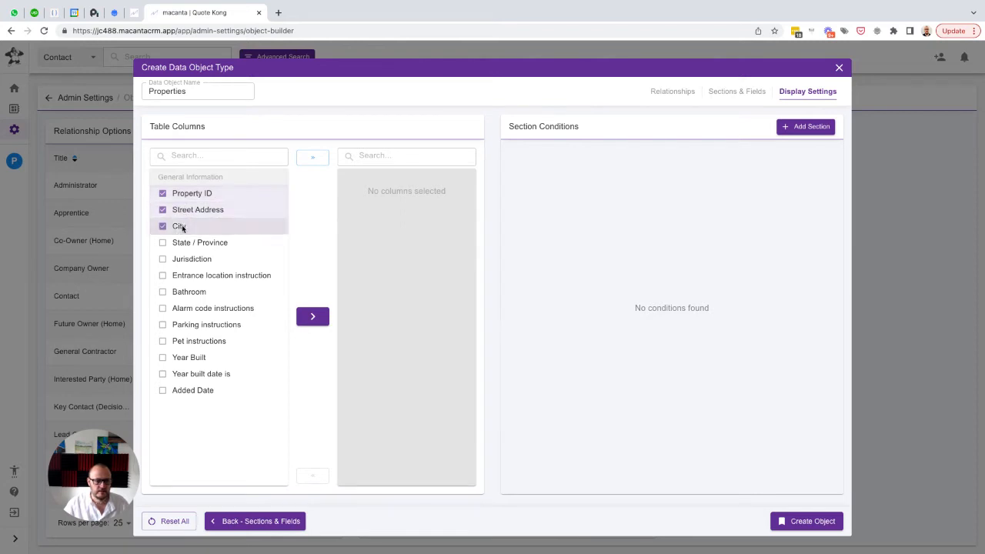
click(183, 244)
click(184, 260)
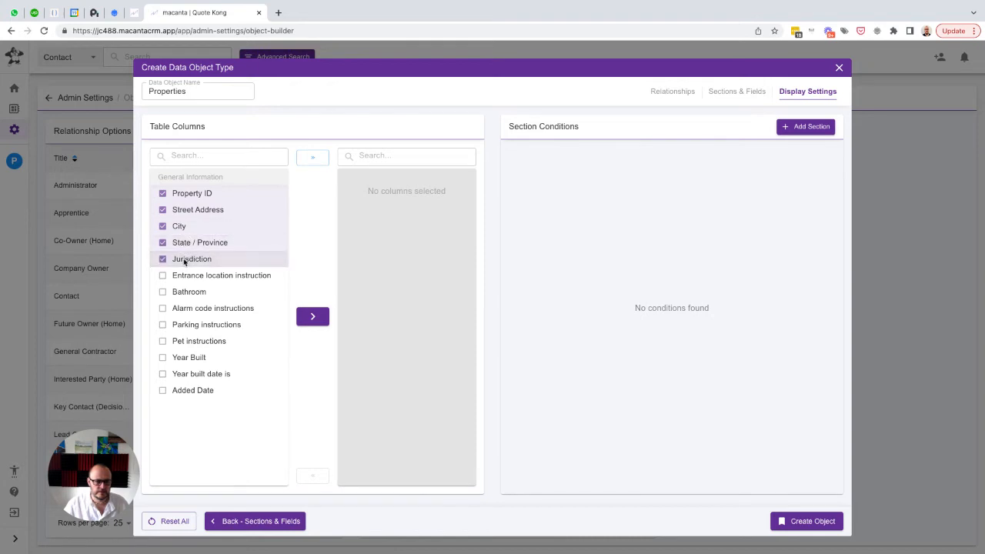
click(183, 390)
click(311, 318)
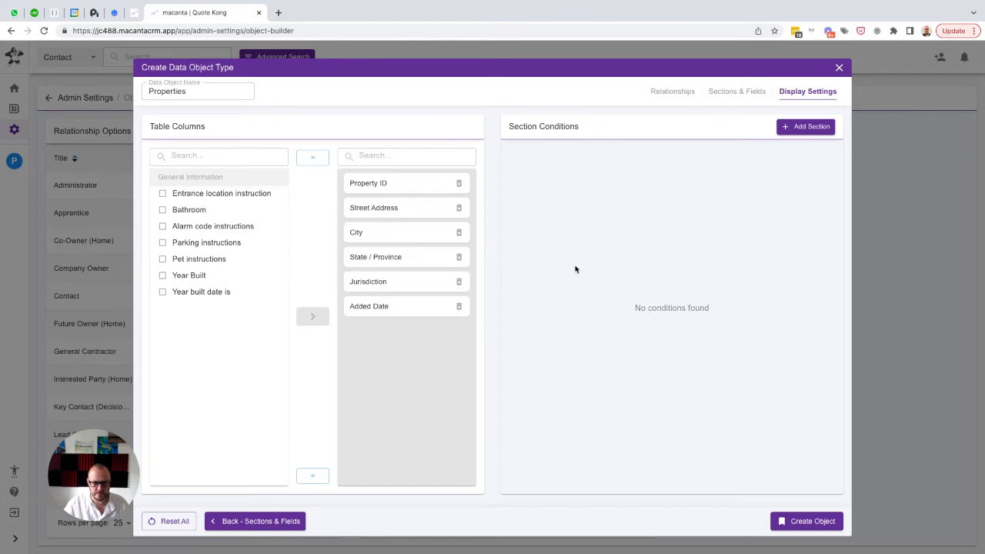
click(808, 522)
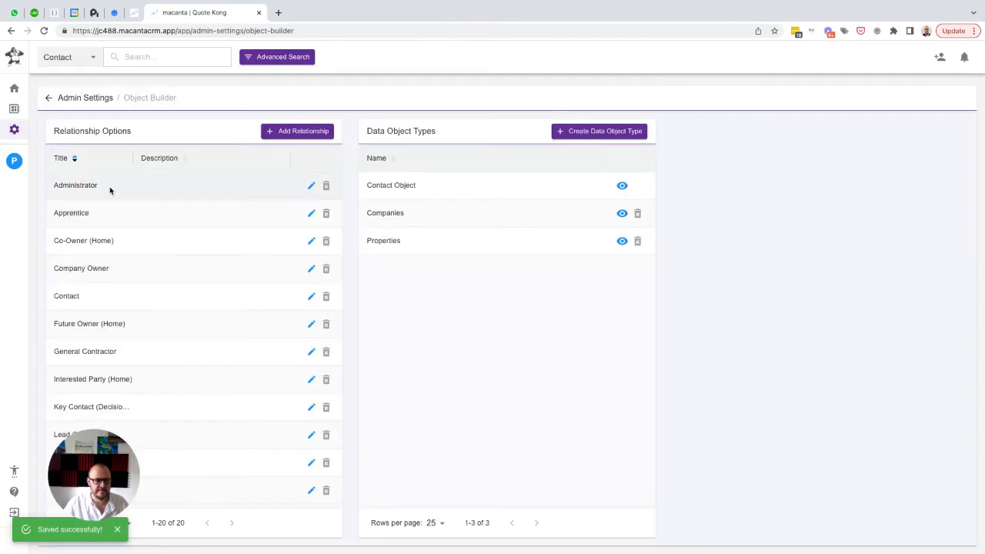
Review the Properties table and the blank new-item form, including its additional info, on your own contact record, and close the form unsaved
click(13, 164)
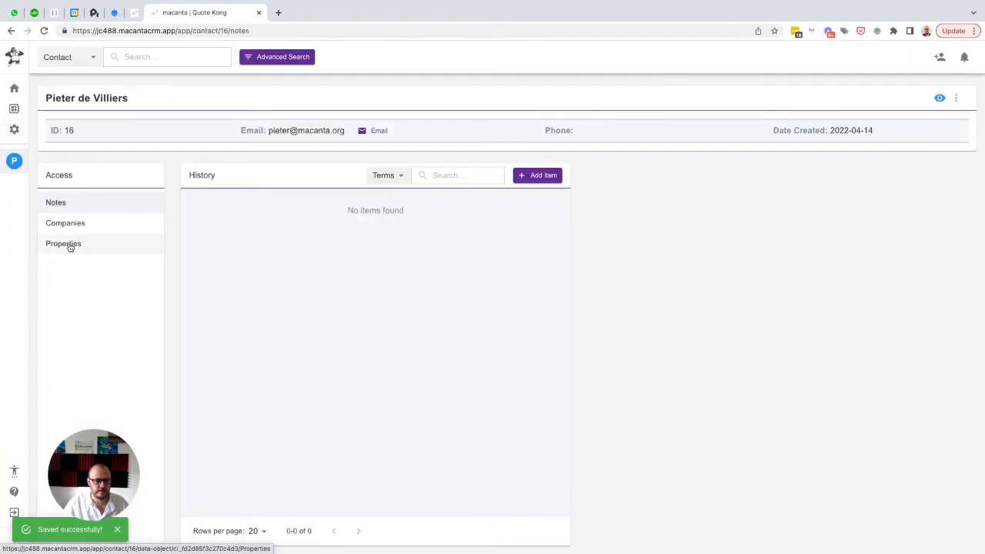
click(64, 245)
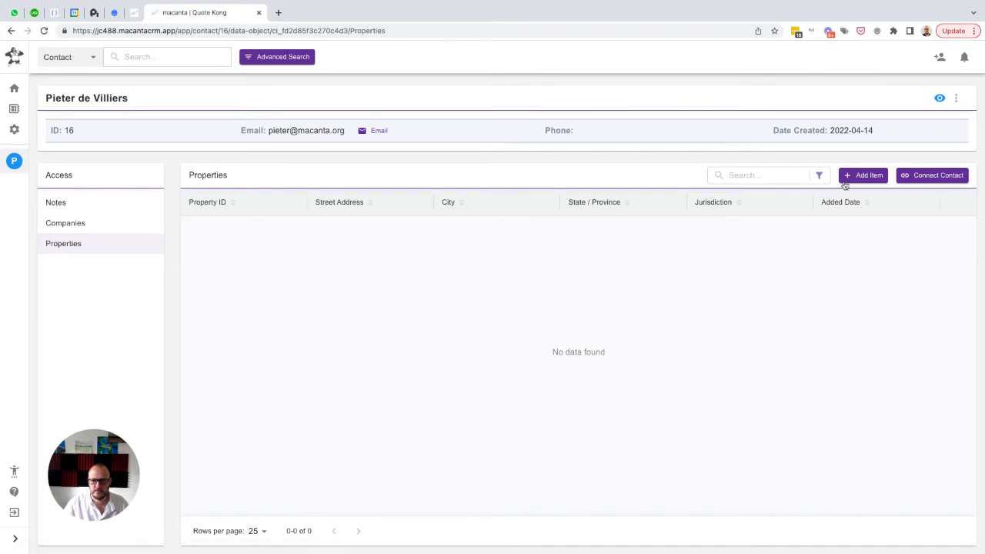
click(847, 180)
scroll(377, 325, down, 1)
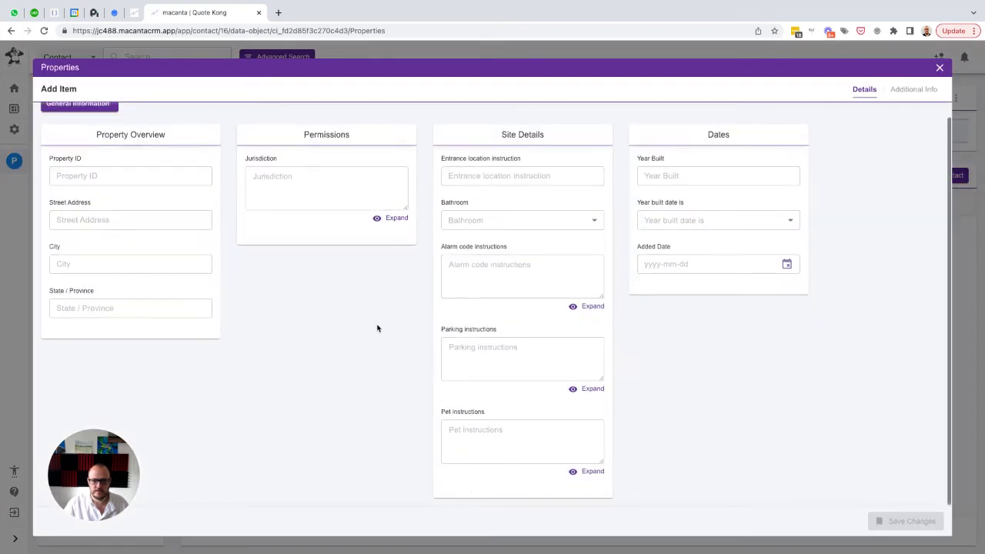
scroll(379, 329, up, 1)
click(915, 90)
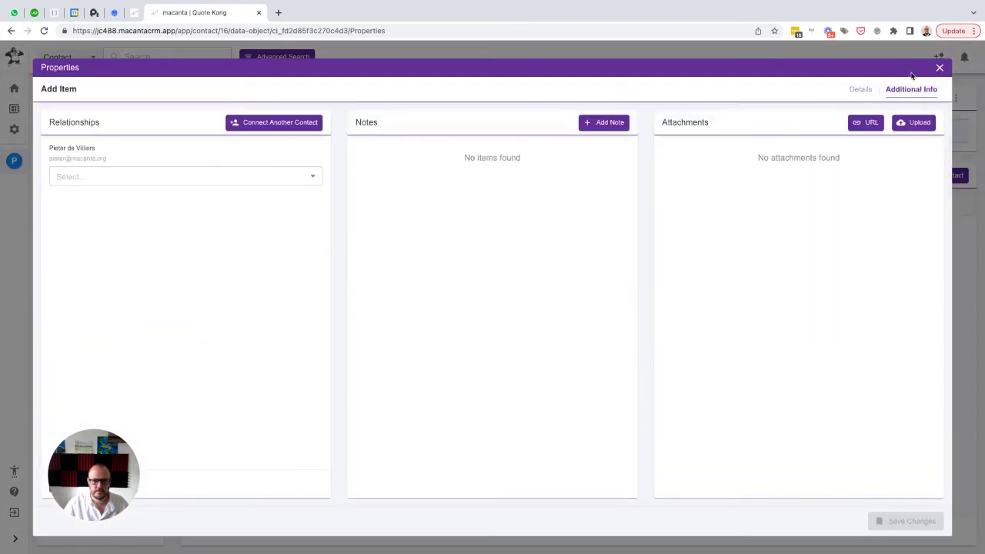
click(939, 69)
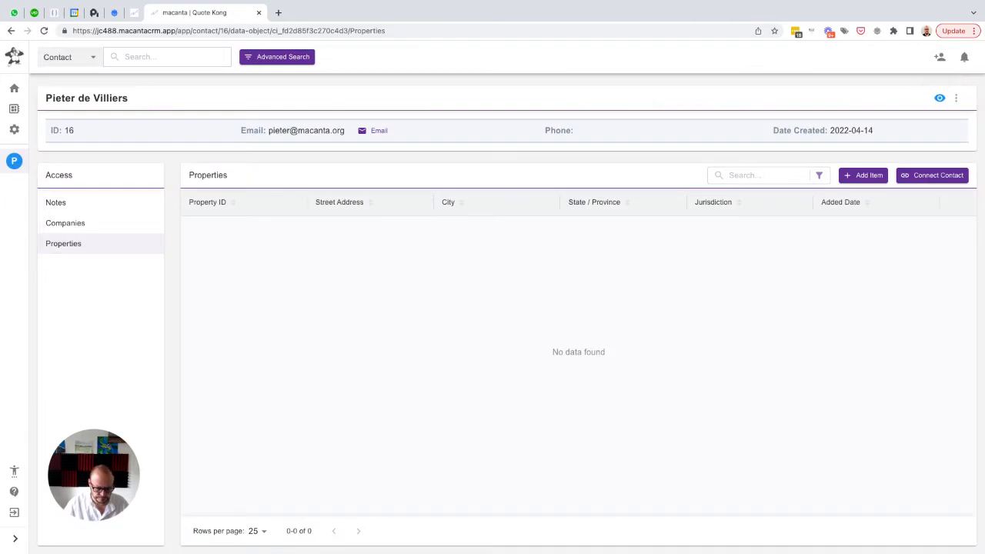
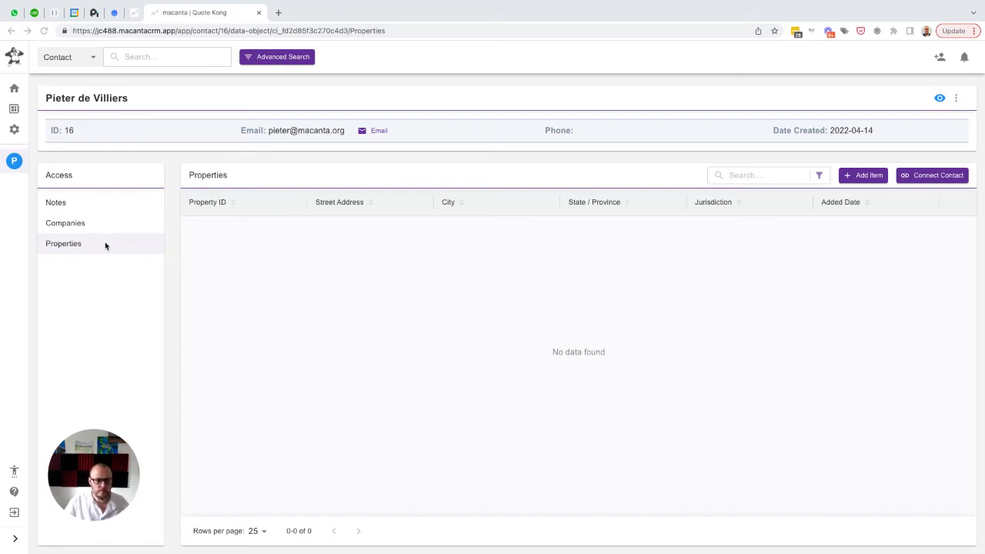
Start a new data object type named "Projects" in the Object Builder of the admin settings
click(16, 130)
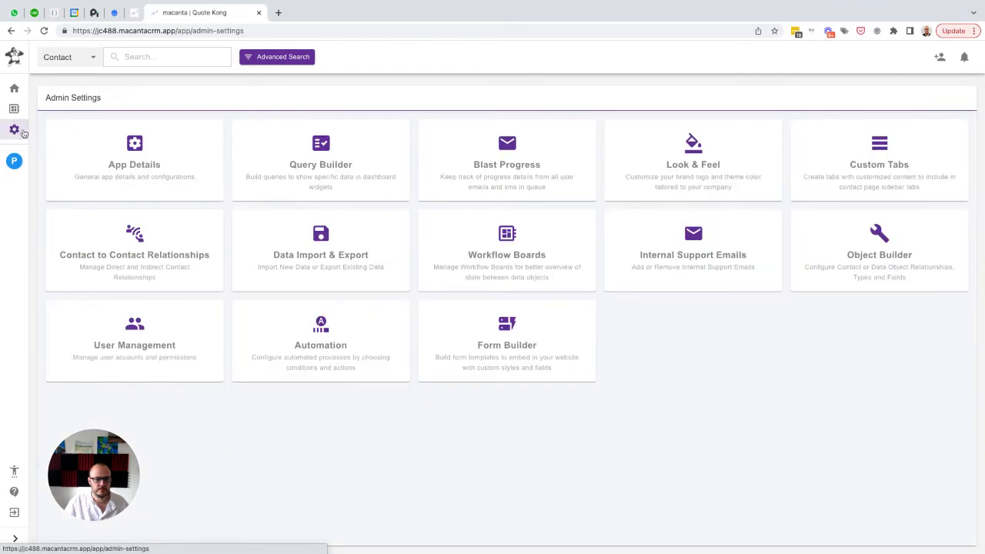
click(883, 240)
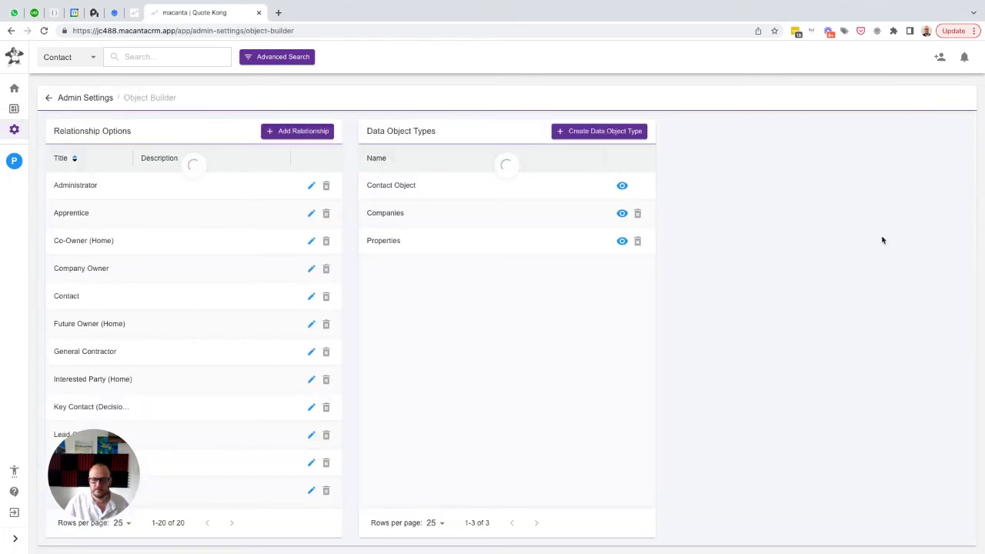
click(591, 130)
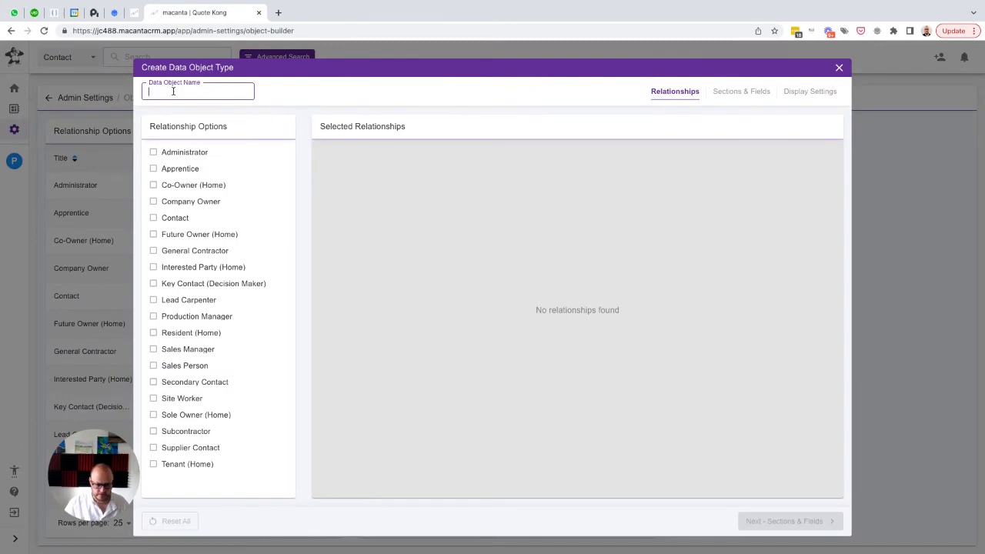
text(Projects)
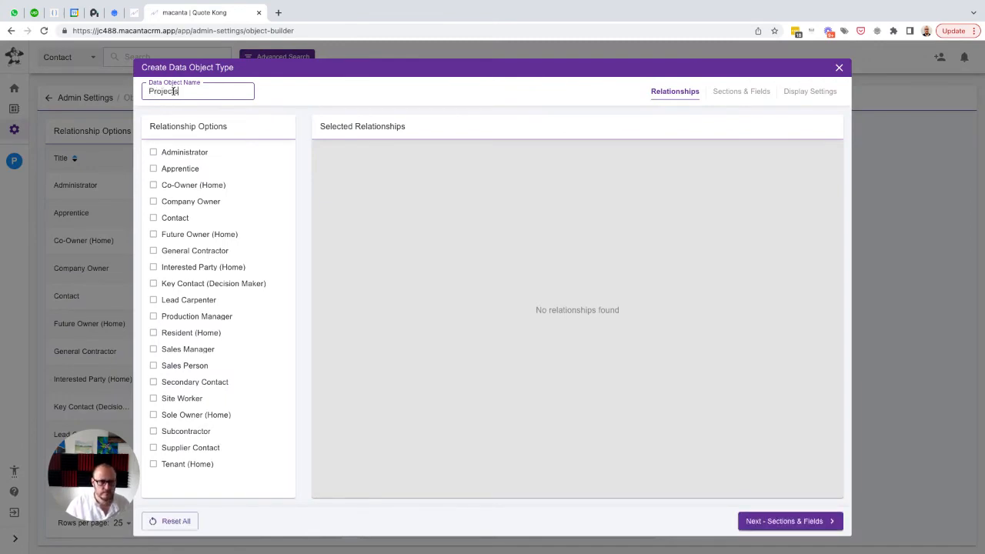
Select the relationships Administrator, Apprentice, General Contractor, Interested Party (Home), Key Contact (Decision Maker), Lead Carpenter and Production Manager for the Projects object
click(175, 153)
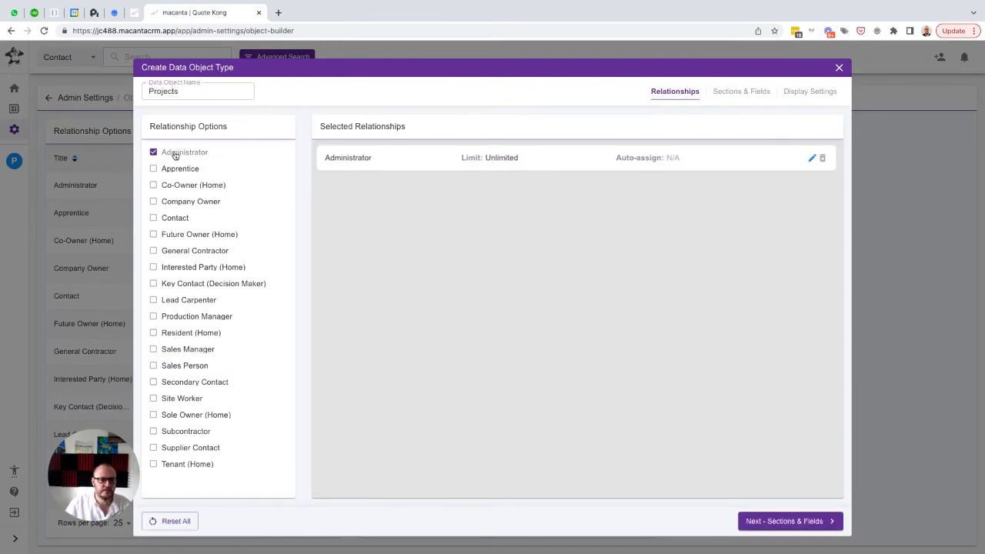
click(174, 170)
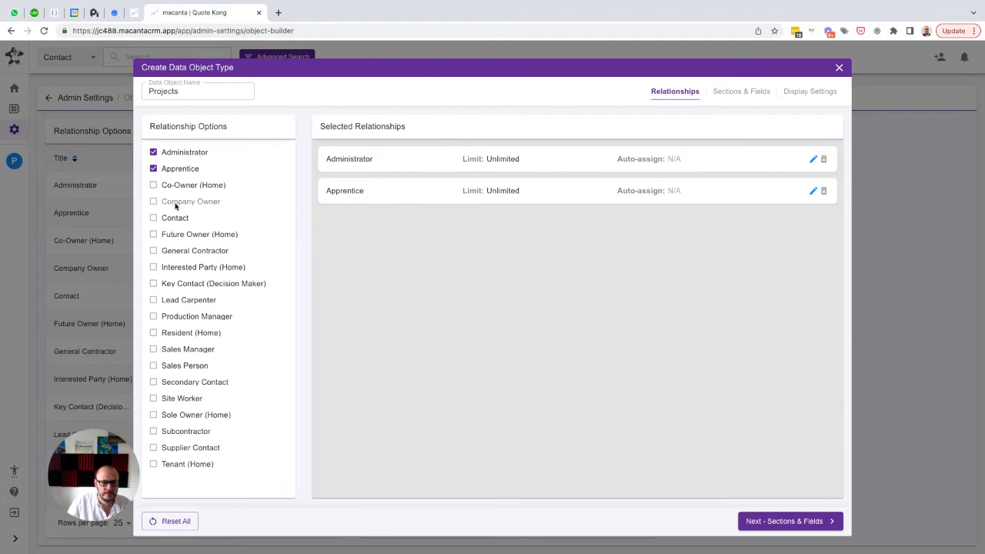
click(172, 254)
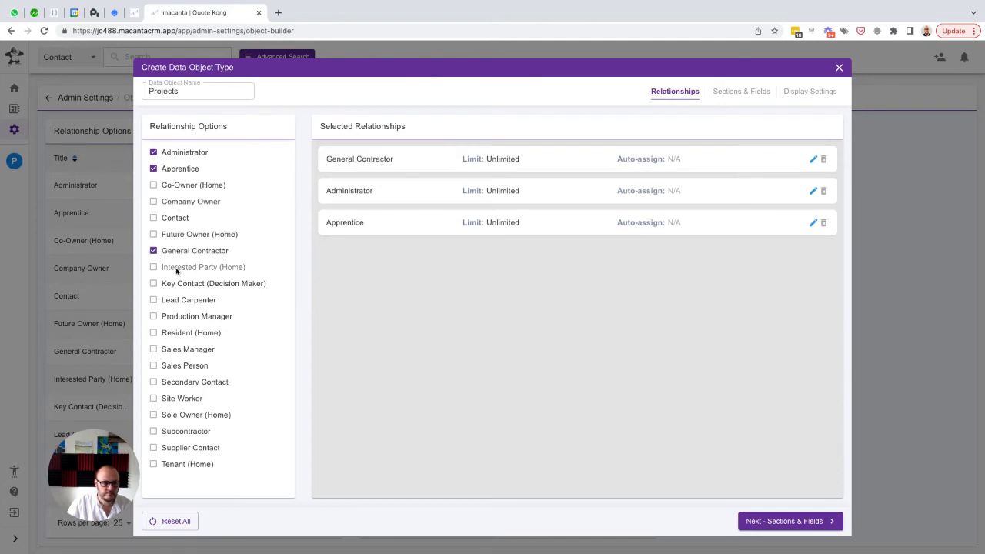
click(176, 270)
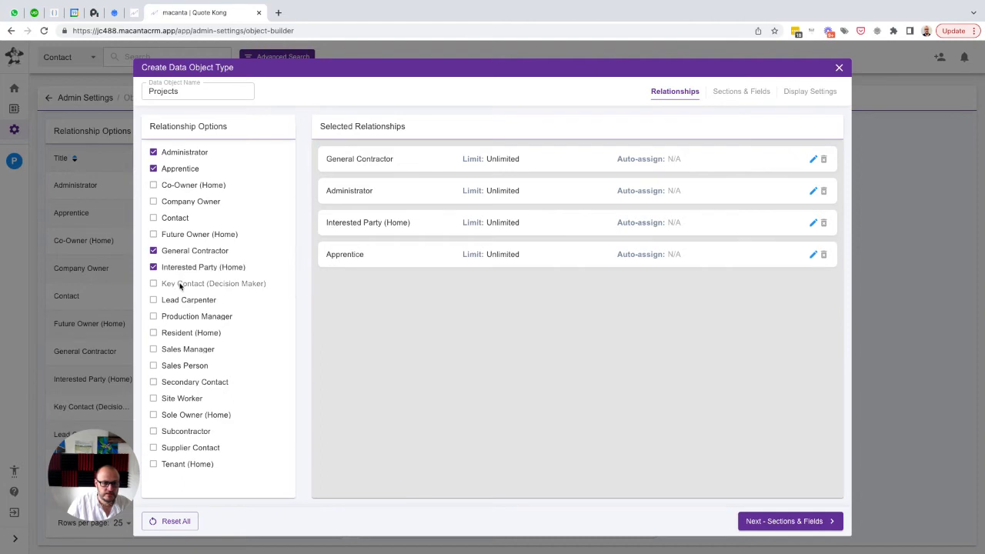
click(179, 285)
click(177, 301)
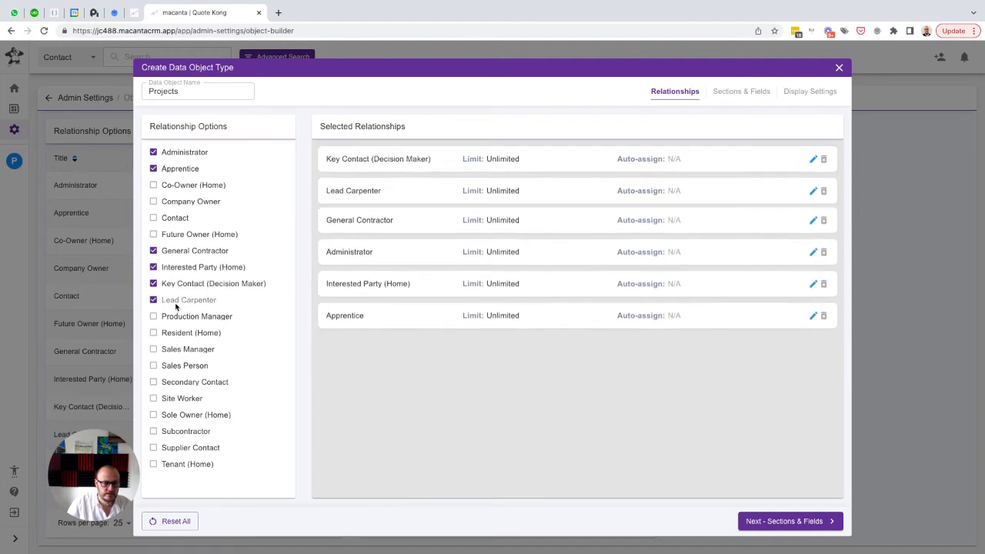
click(176, 318)
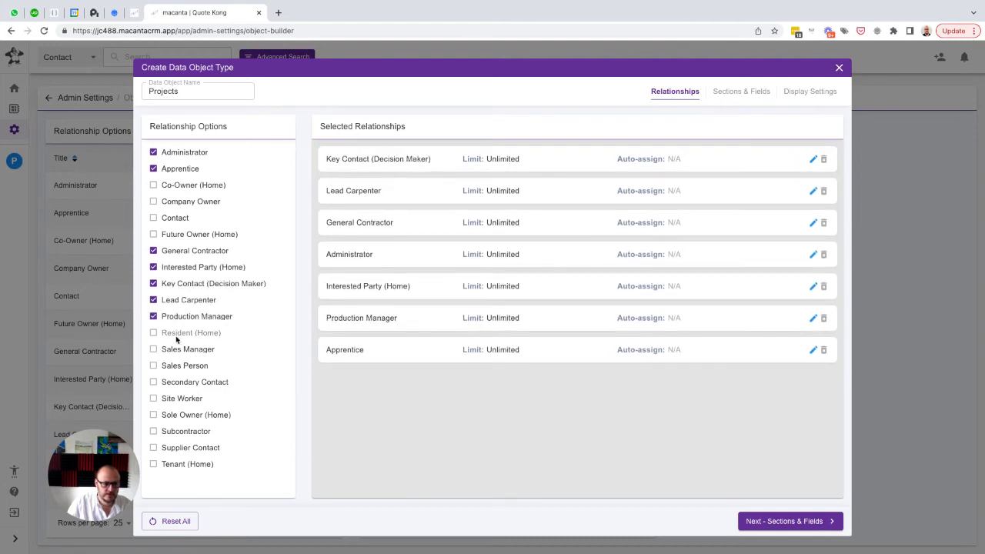
Also select the relationships Resident (Home), Sales Manager, Sales Person, Site Worker, Sole Owner (Home), Subcontractor, Supplier Contact and Tenant (Home)
click(176, 336)
click(177, 351)
click(177, 367)
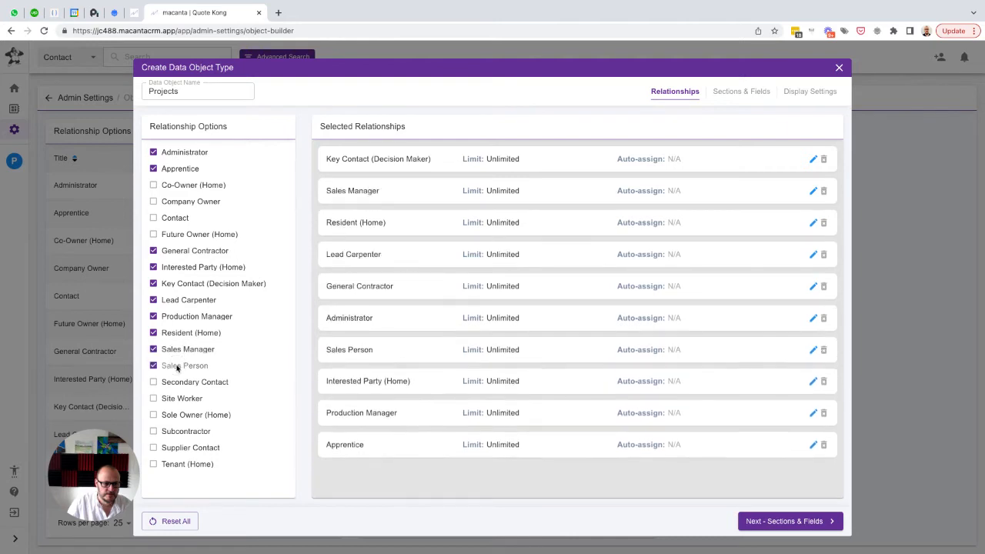
click(177, 398)
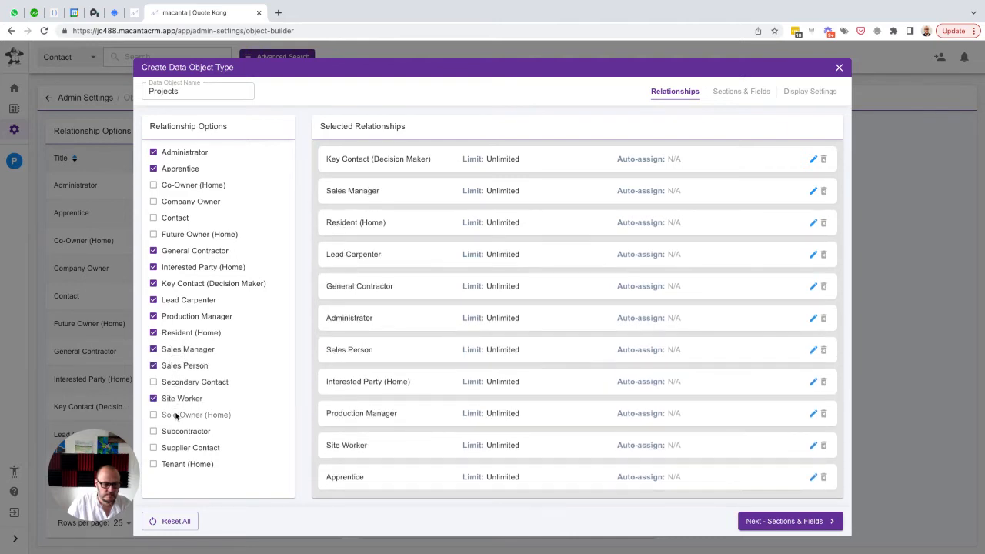
click(177, 416)
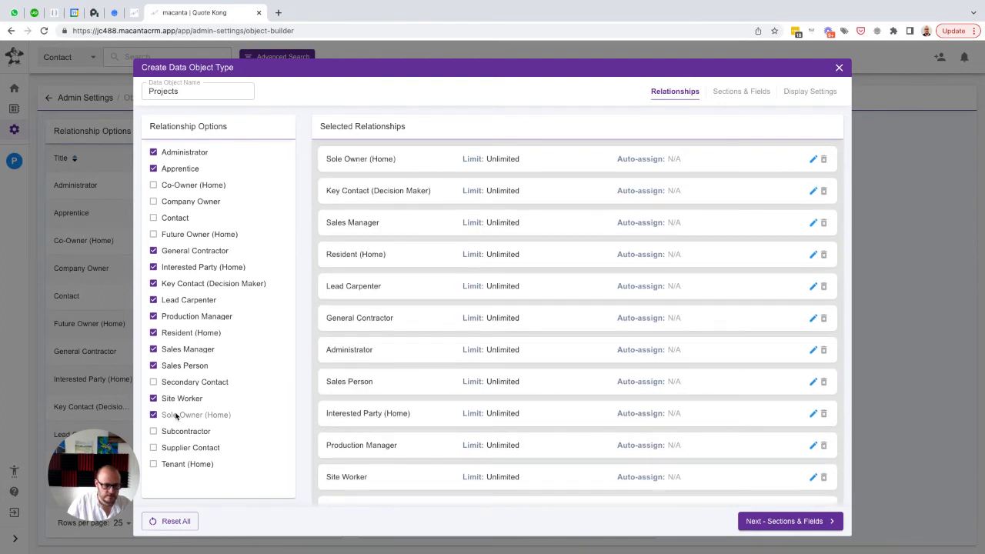
click(175, 434)
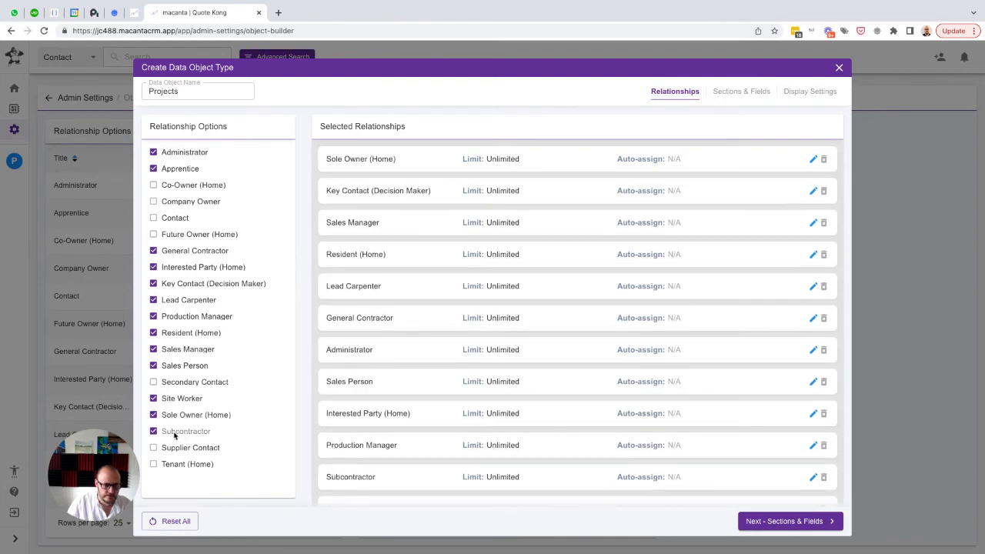
click(179, 449)
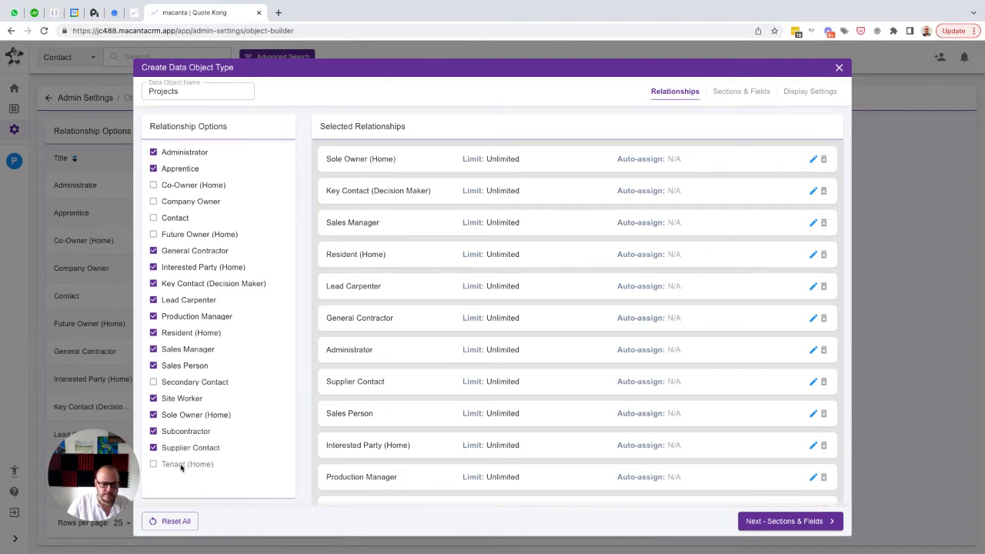
click(180, 465)
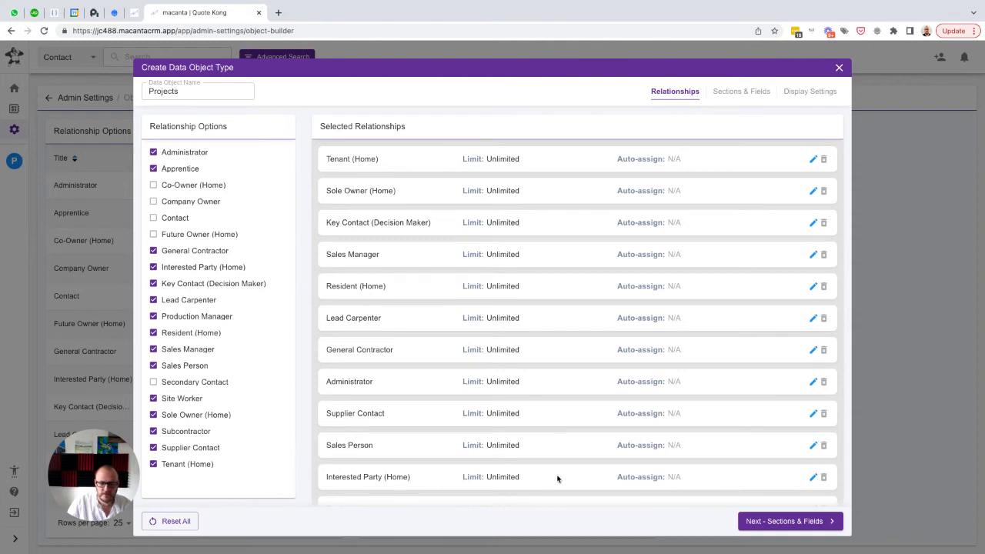
Proceed to the sections and fields of the Projects object and add a section named "General Info"
click(786, 524)
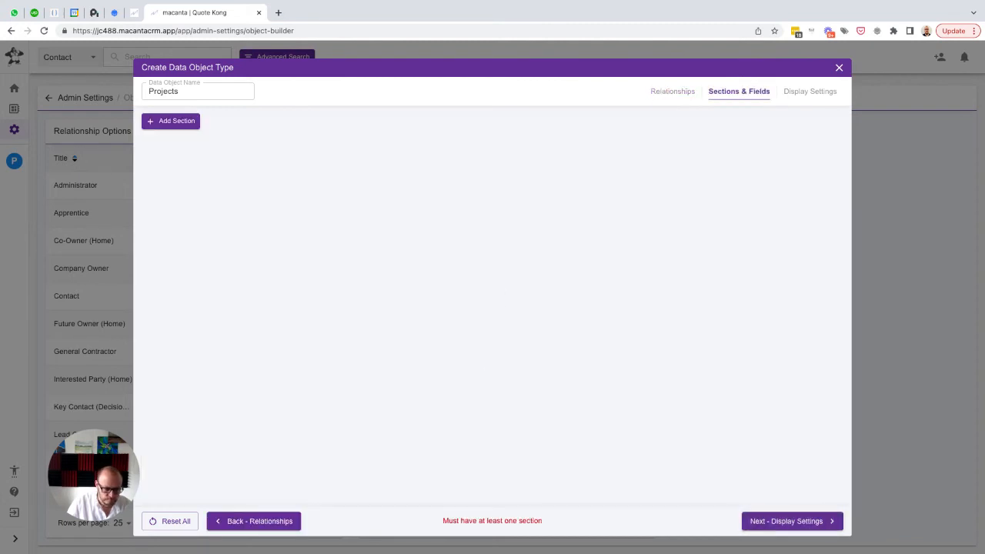
click(176, 123)
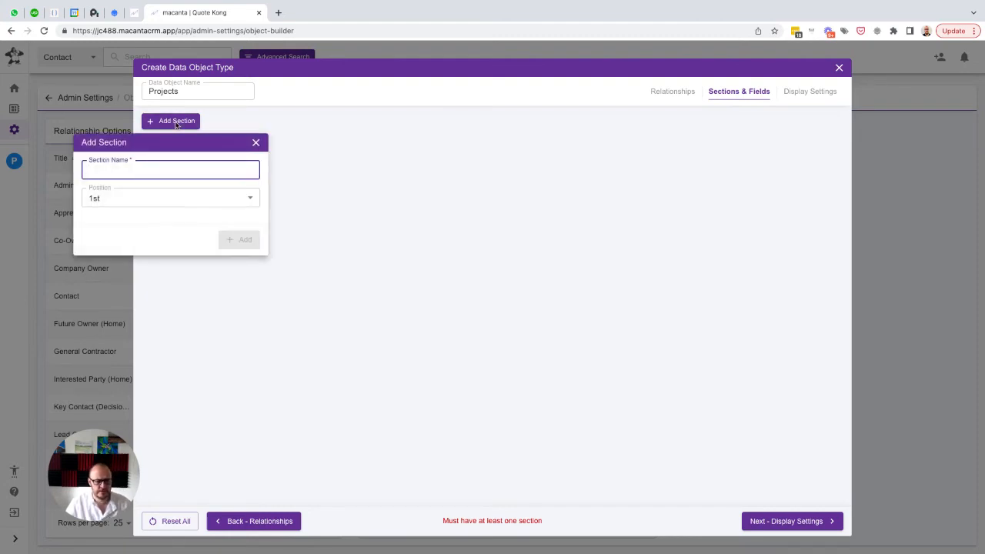
text(General )
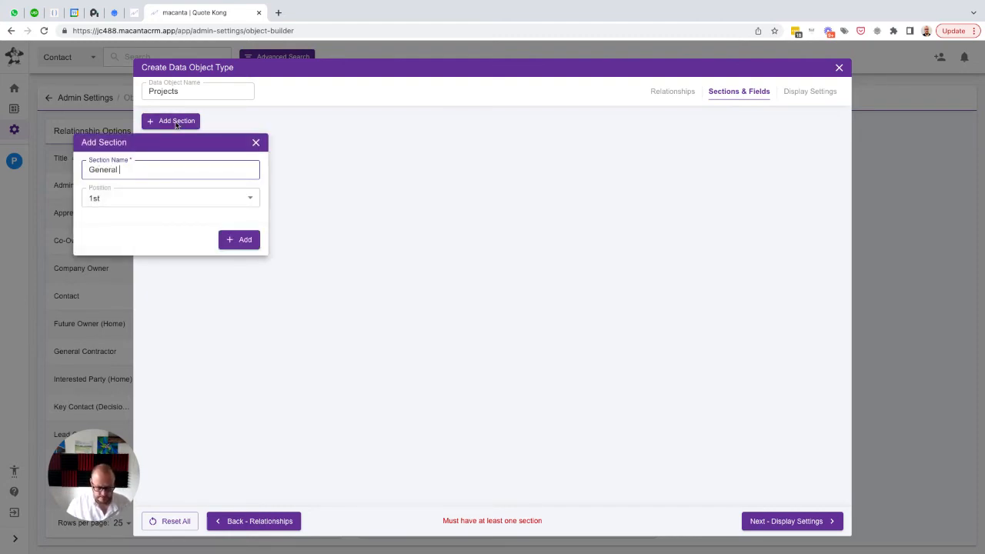
text(Info)
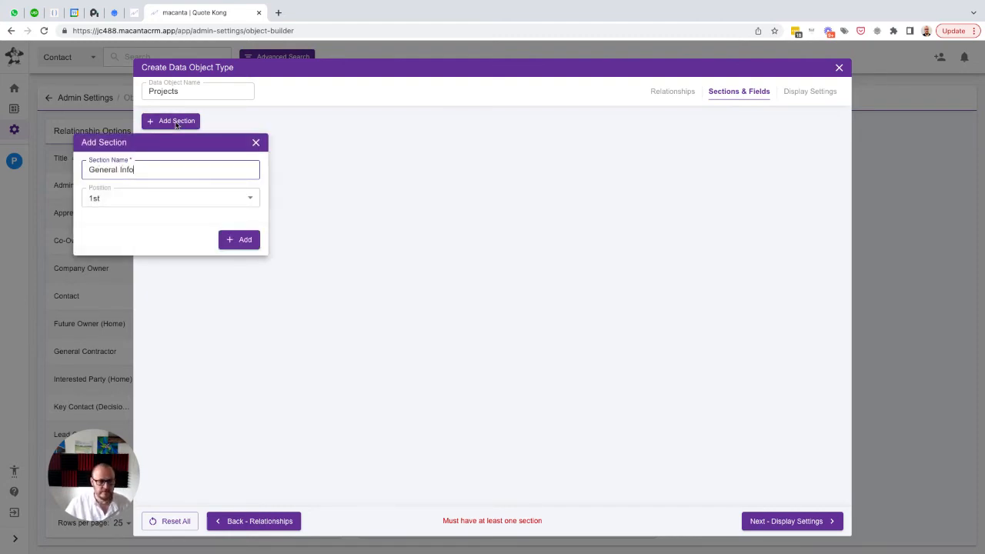
click(234, 239)
Add a sub-section named "Project Overview" to the General Info section
click(182, 161)
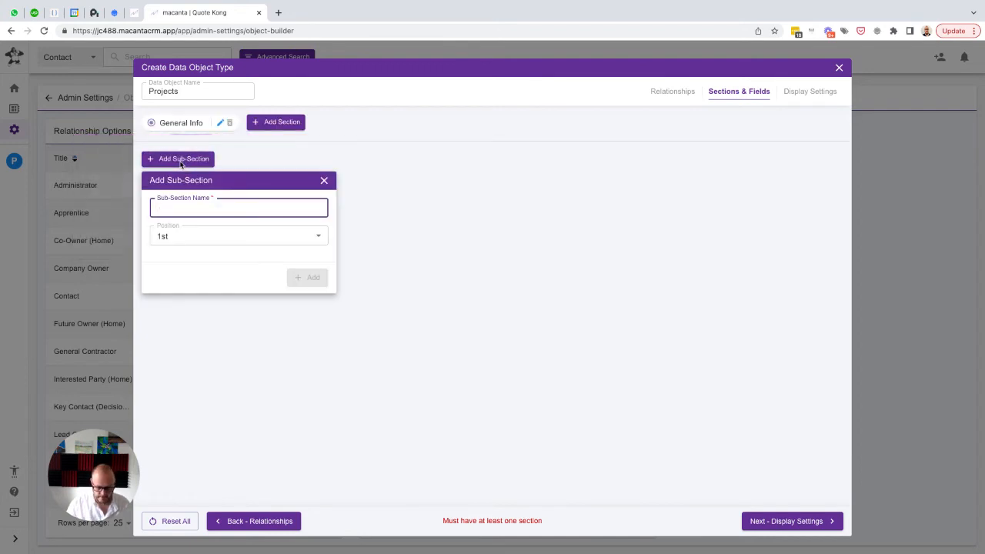
text(Project Overview)
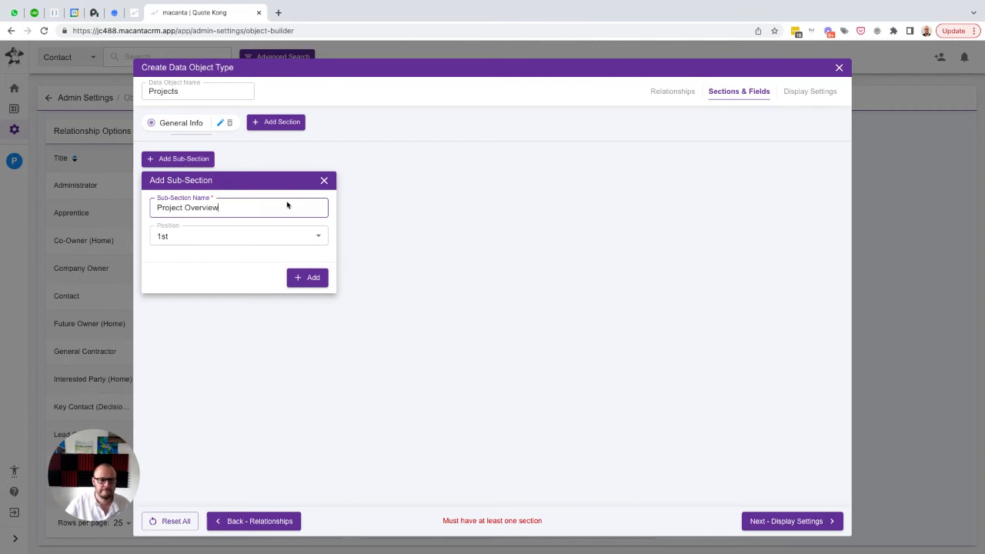
click(312, 277)
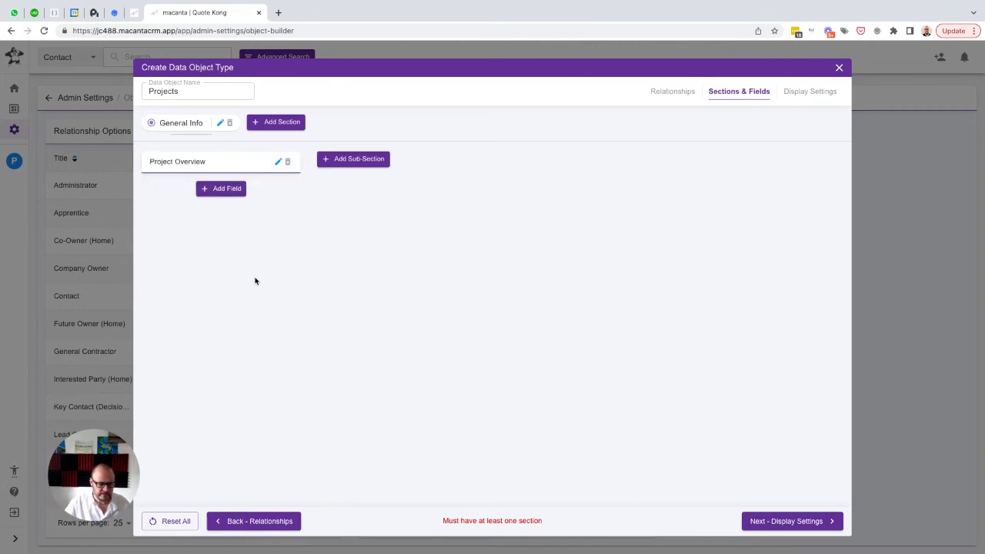
Add a Text field named "Project ID" with the same text as placeholder to the Project Overview sub-section
click(217, 190)
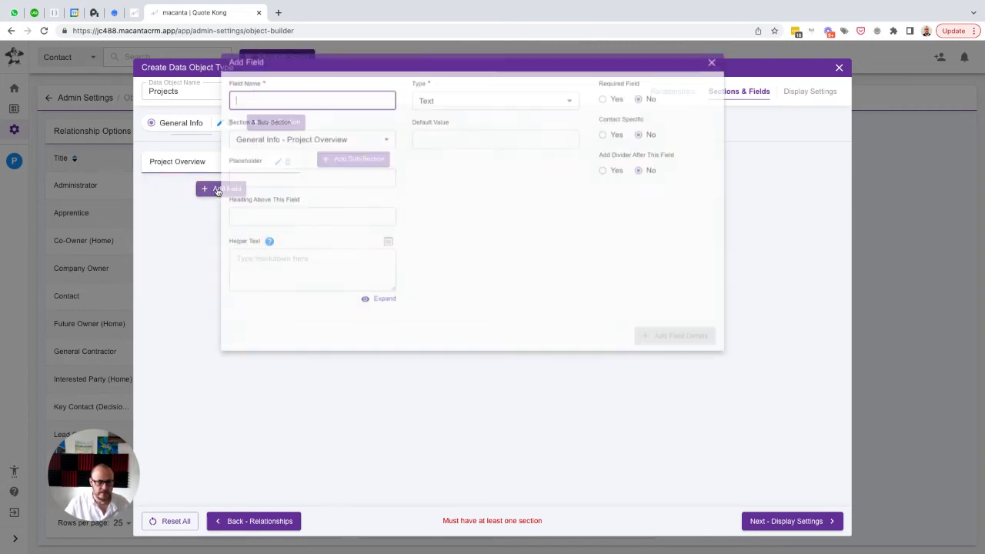
text(Pro)
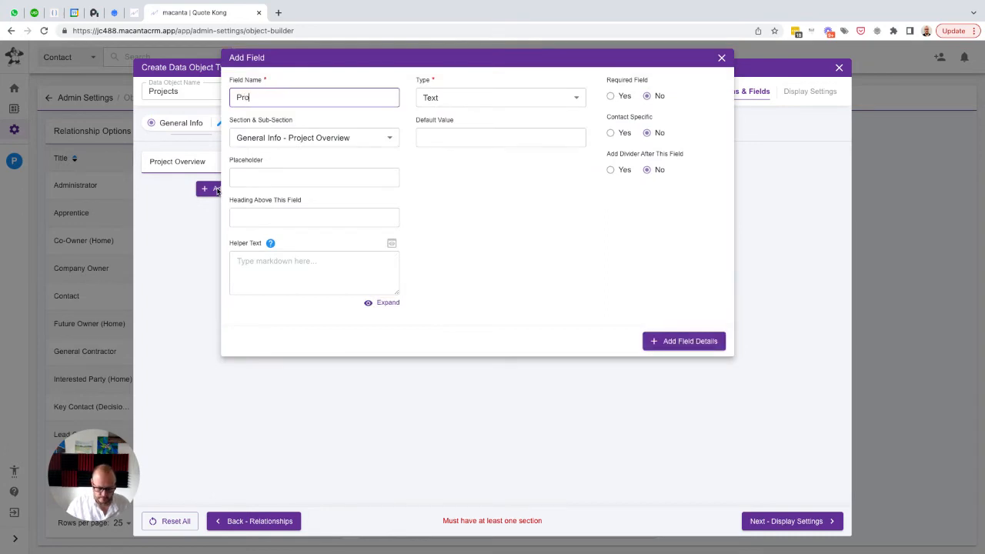
text(ject ID)
key(ctrl+a)
key(ctrl+c)
key(Tab)
key(Tab)
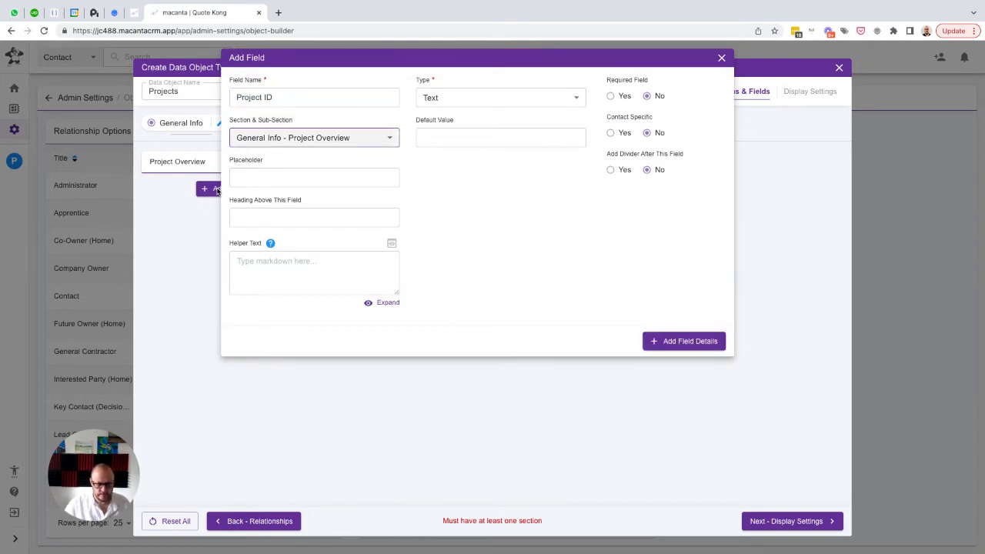
key(ctrl+v)
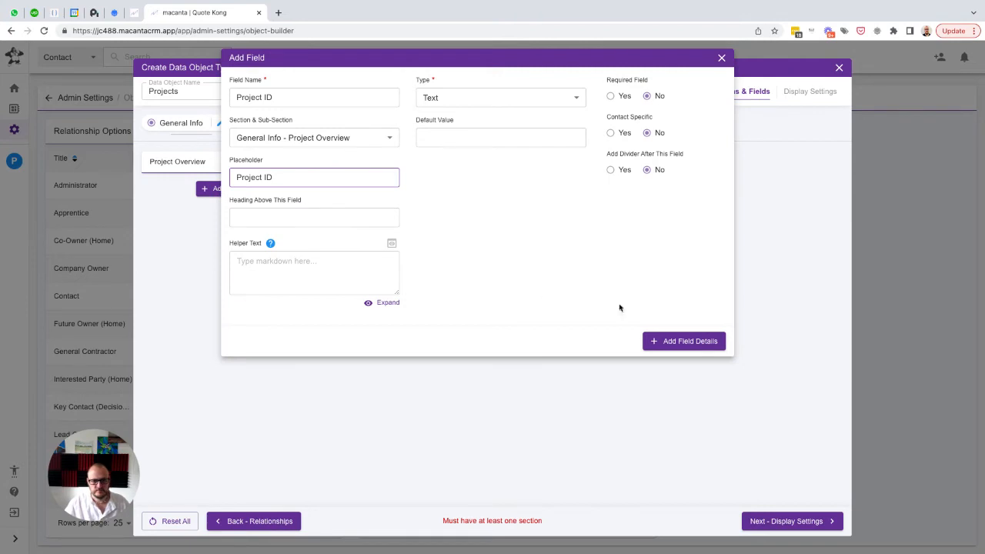
click(688, 346)
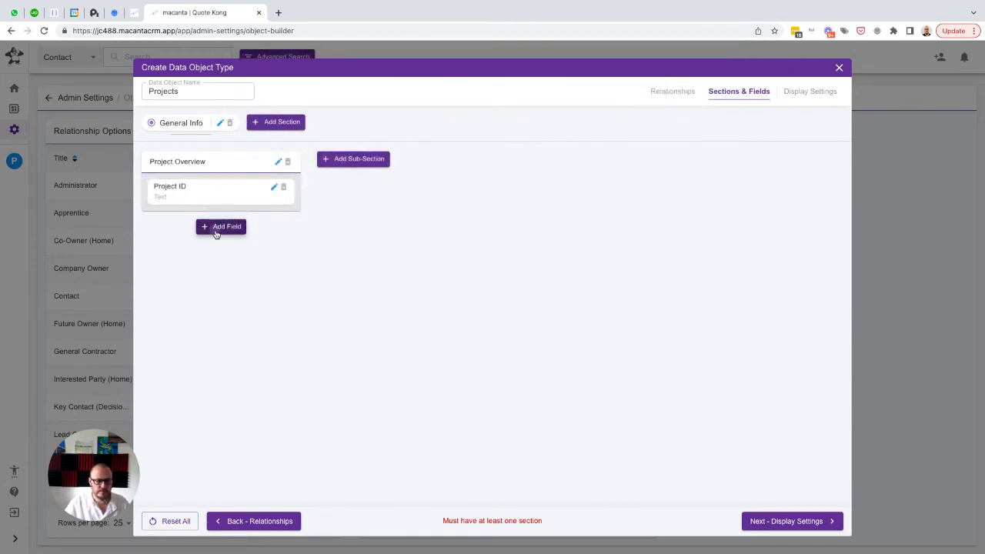
Start a Select field named "Project Type" with the same text as placeholder in the Project Overview sub-section
click(218, 230)
text(Project Type)
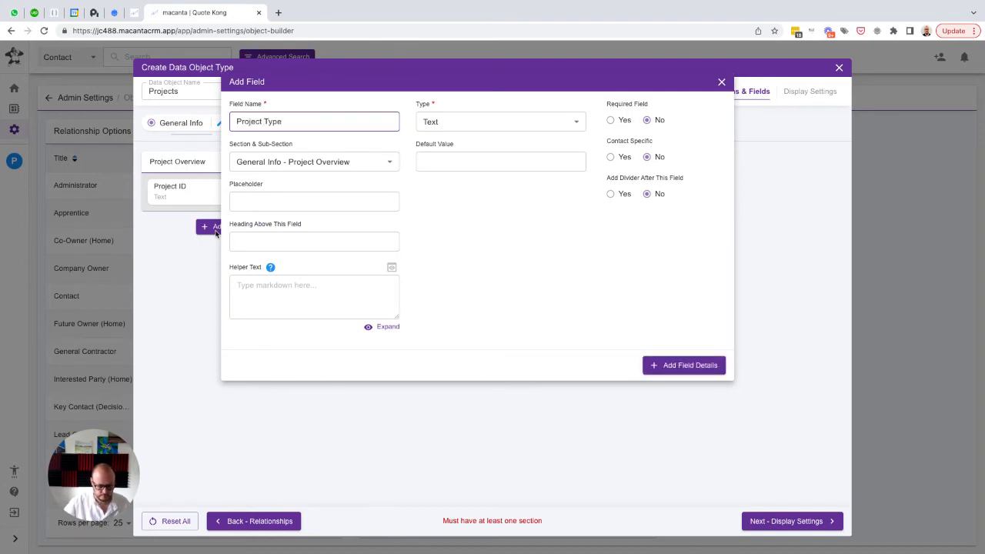
key(super+a)
key(super+c)
key(Tab)
key(Tab)
key(super+v)
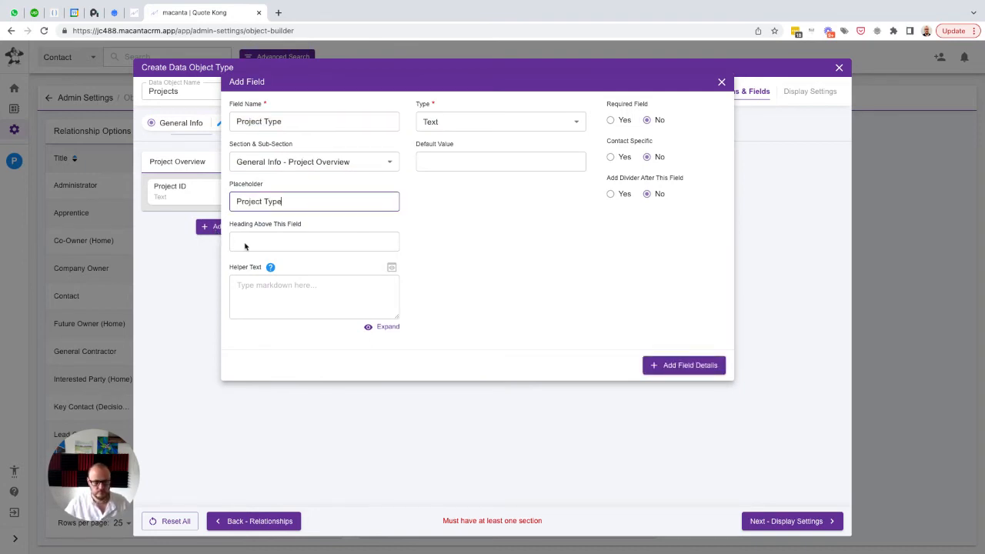
click(451, 123)
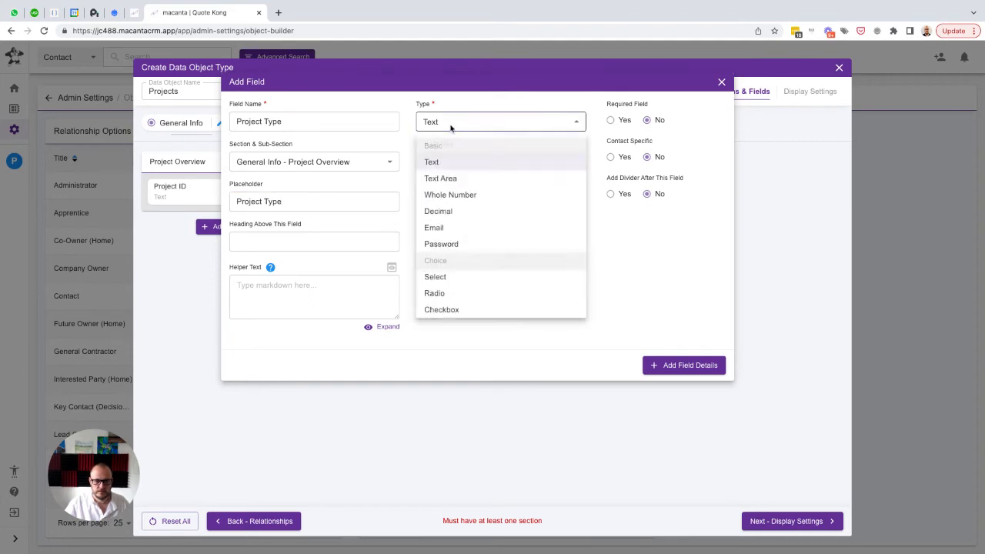
click(455, 279)
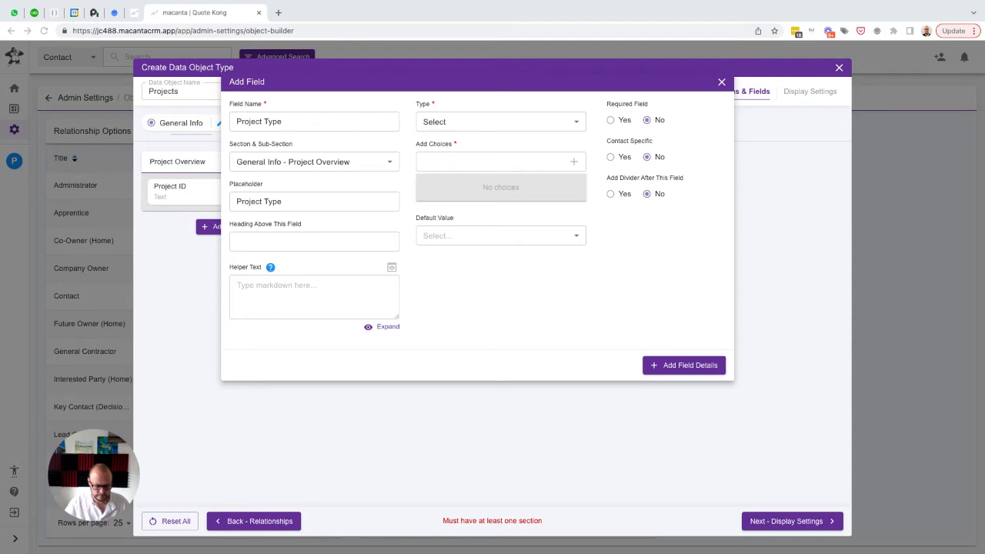
Add the choices "Kitchen", "Bathroom", "Addition" and "Basement" to the Project Type field
click(435, 161)
text(Kitchen)
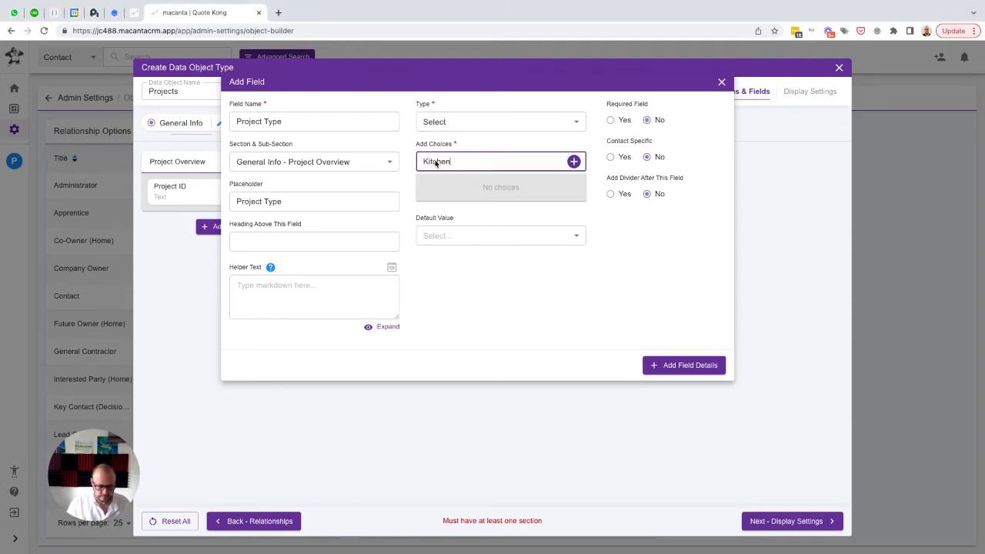
key(Return)
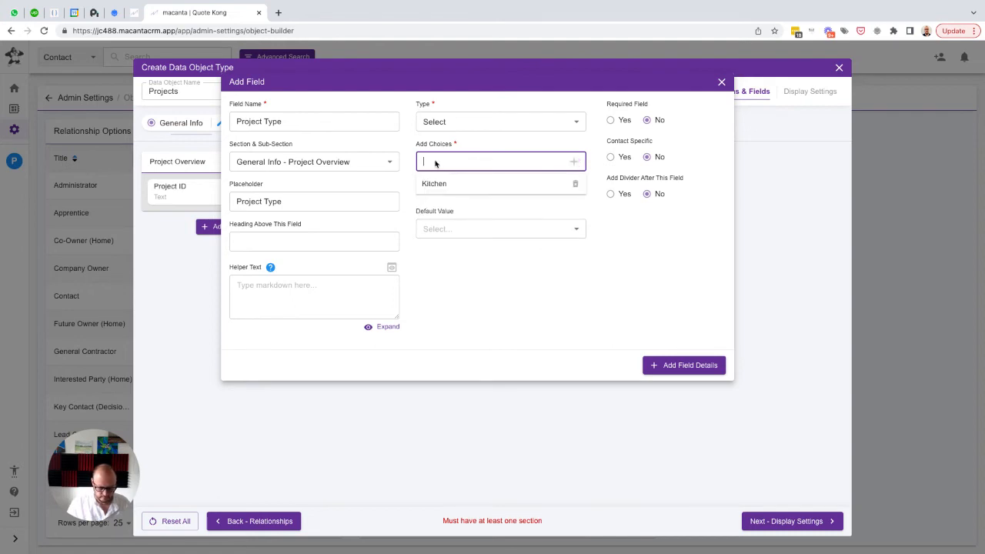
text(Bathroom)
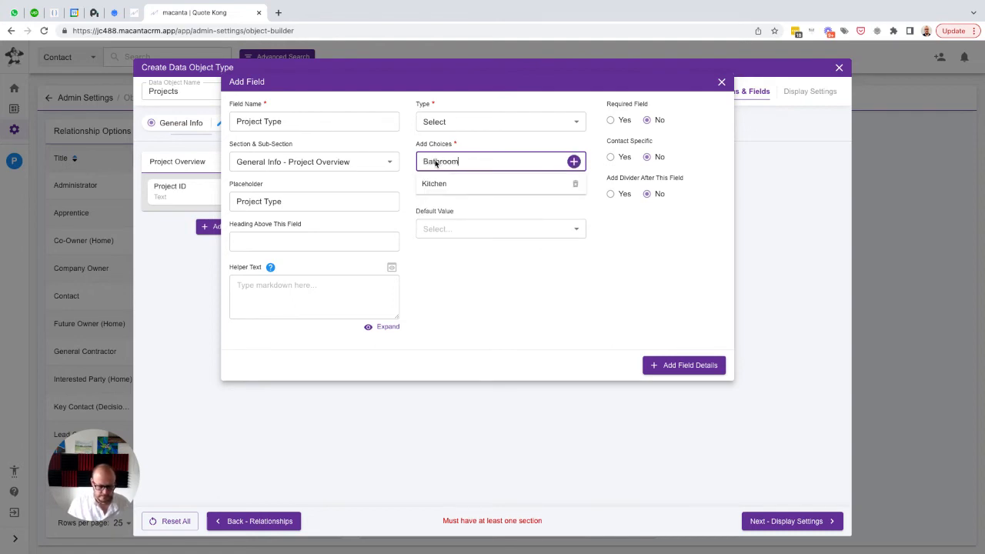
key(Return)
text(Additio)
text(n)
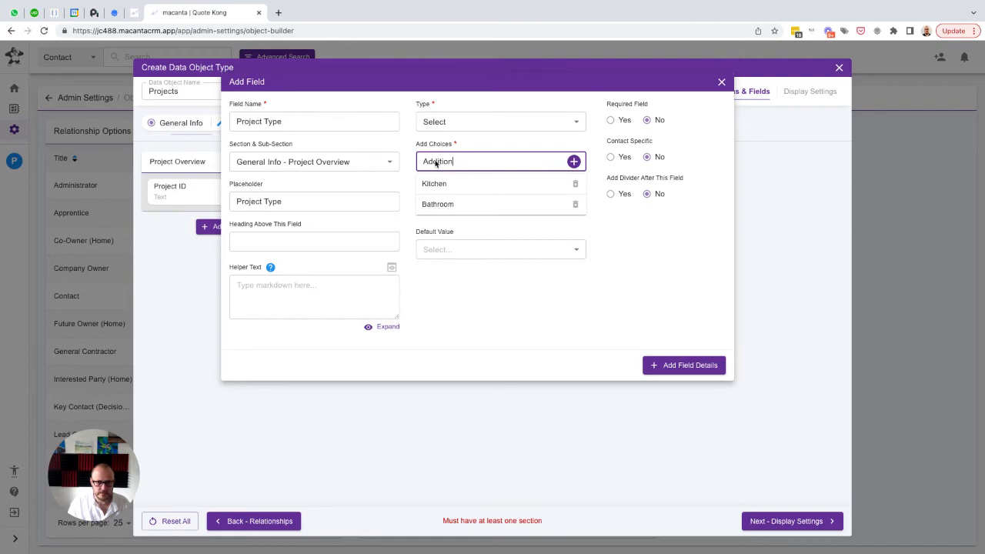
key(Return)
text(Bas)
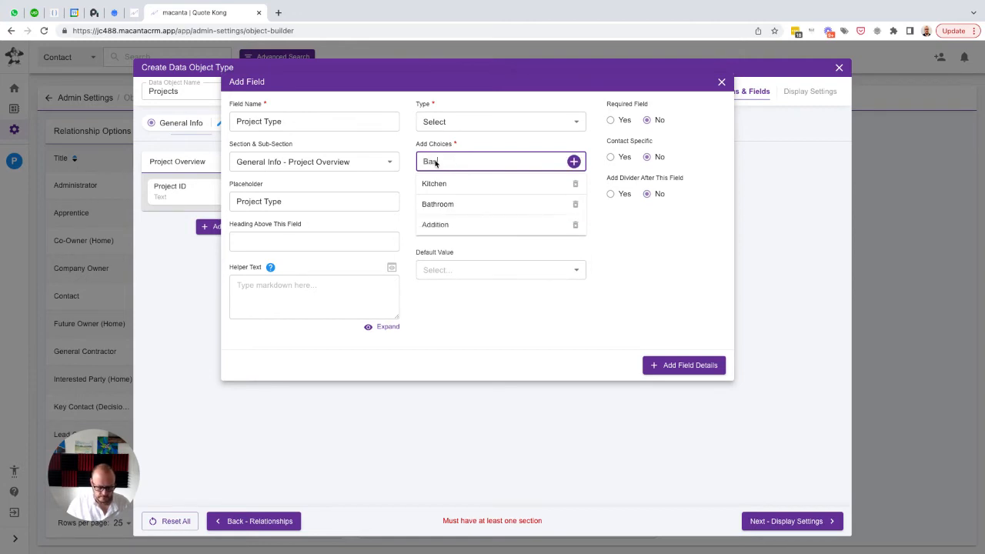
text(ement)
key(Return)
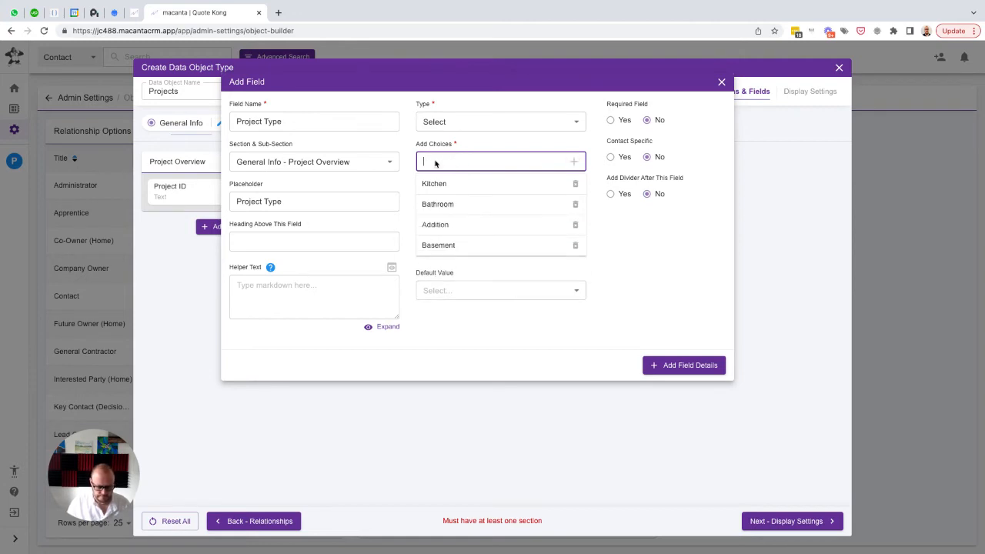
Add the choices "General Interiro", "General Exterior", "Deck" and "Other" to Project Type and save the field to the sub-section
text(General I)
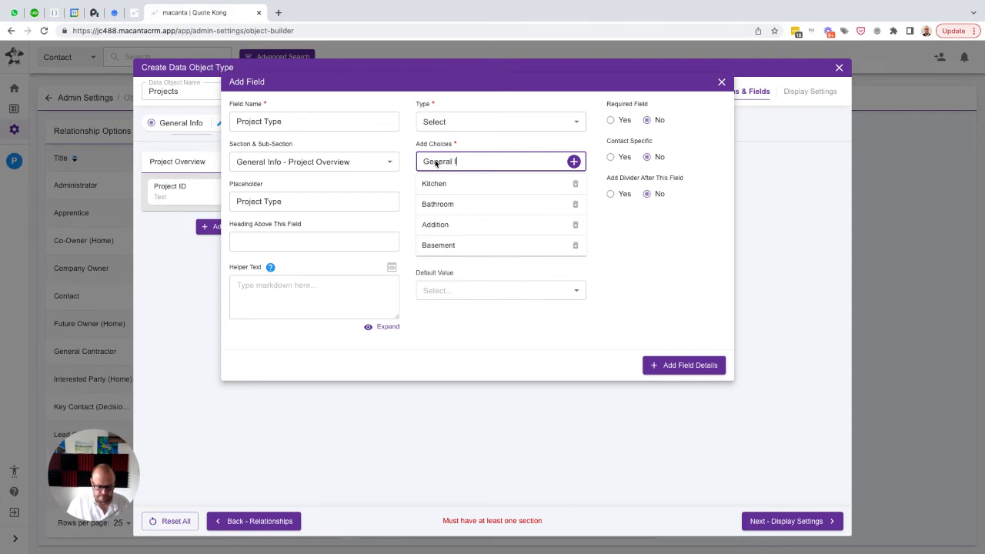
text(nteriro)
key(Return)
text(General Ex)
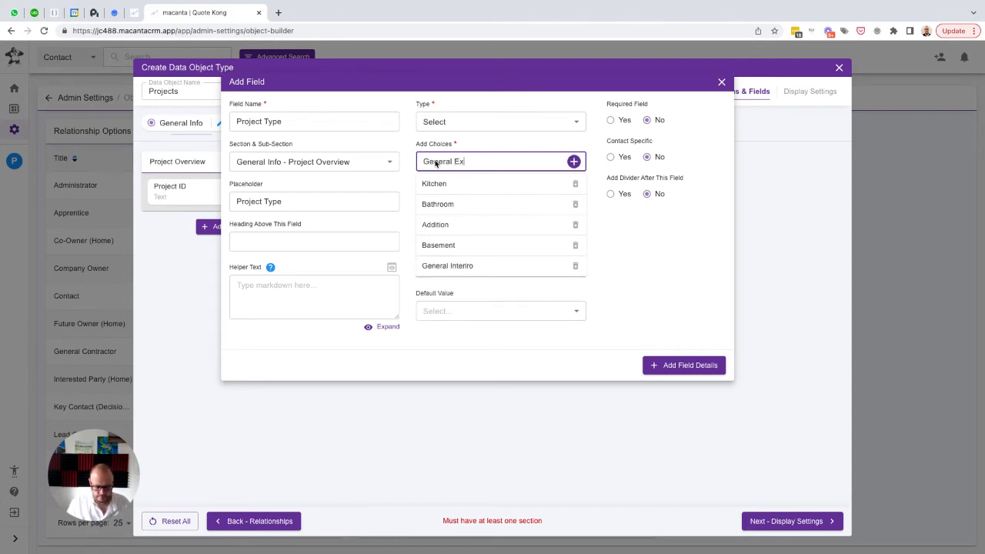
text(terior)
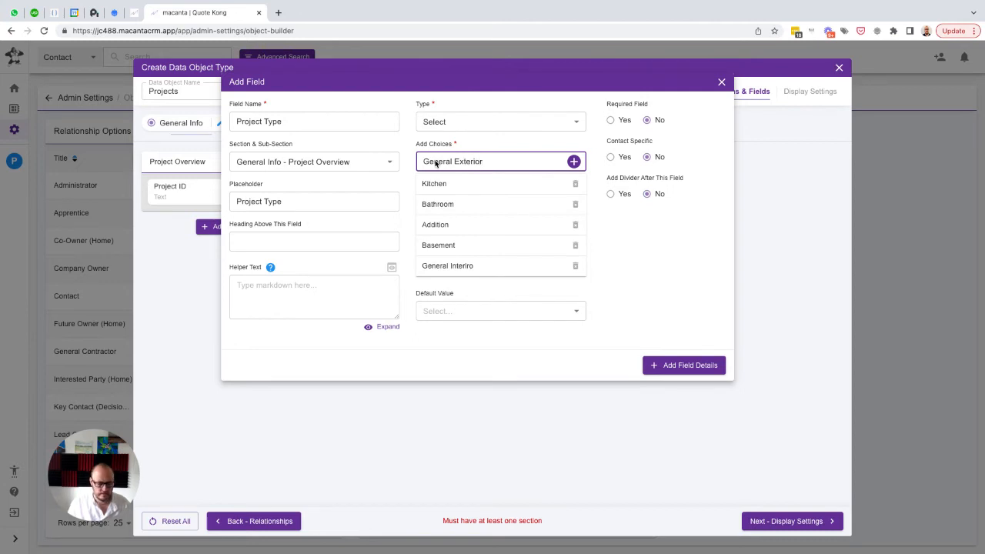
key(Return)
text(Deck)
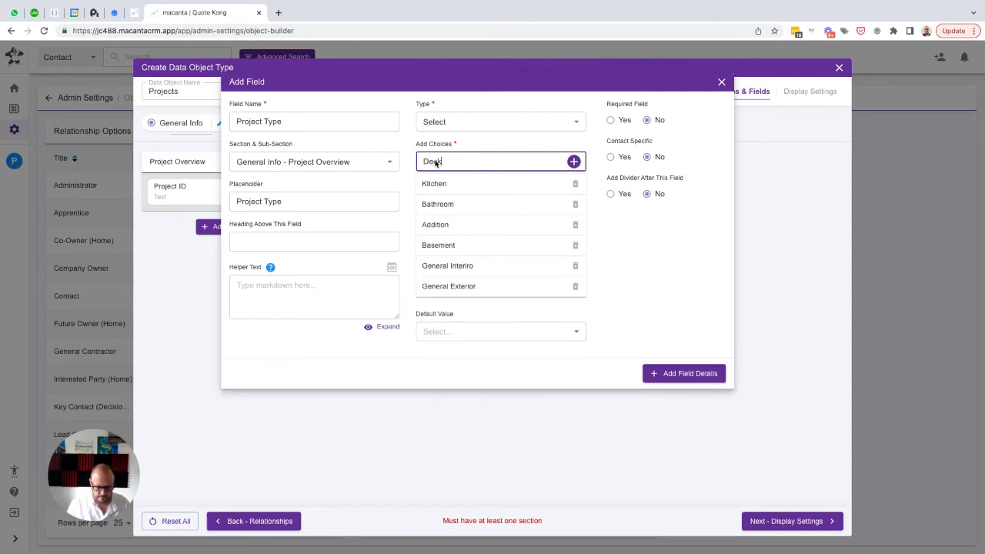
key(Return)
text(Other)
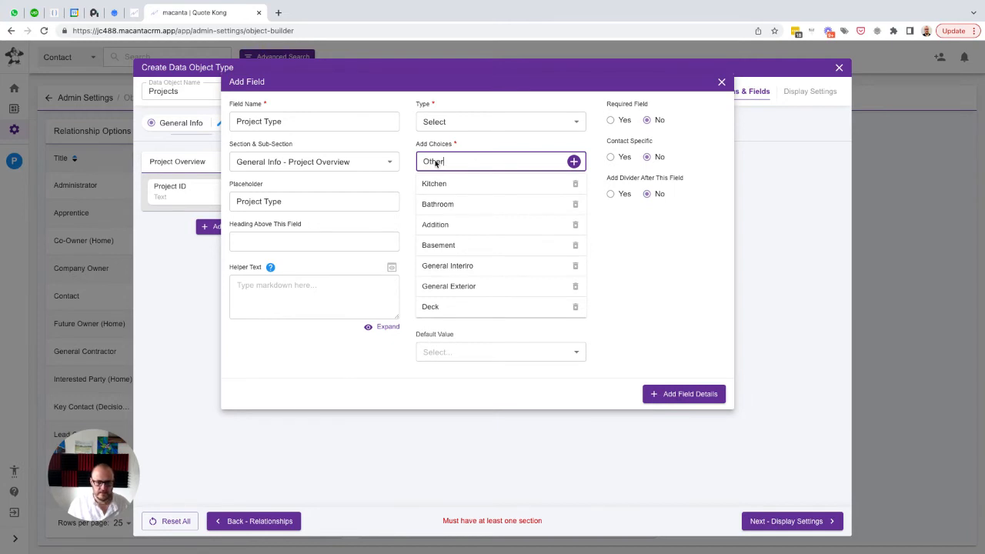
key(Return)
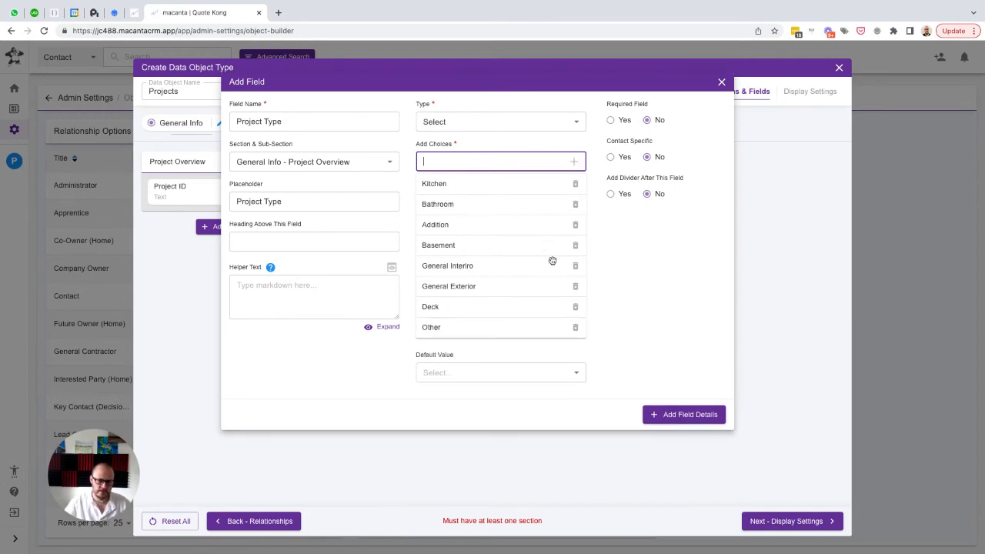
click(677, 417)
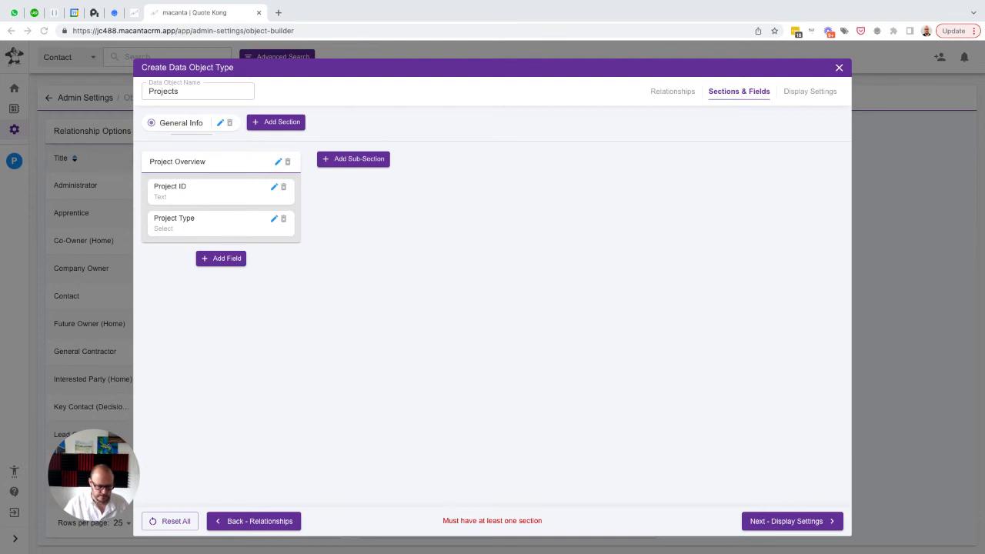
Start a Select field named "Project Status" with the same text as placeholder in the Project Overview sub-section
click(223, 259)
text(P)
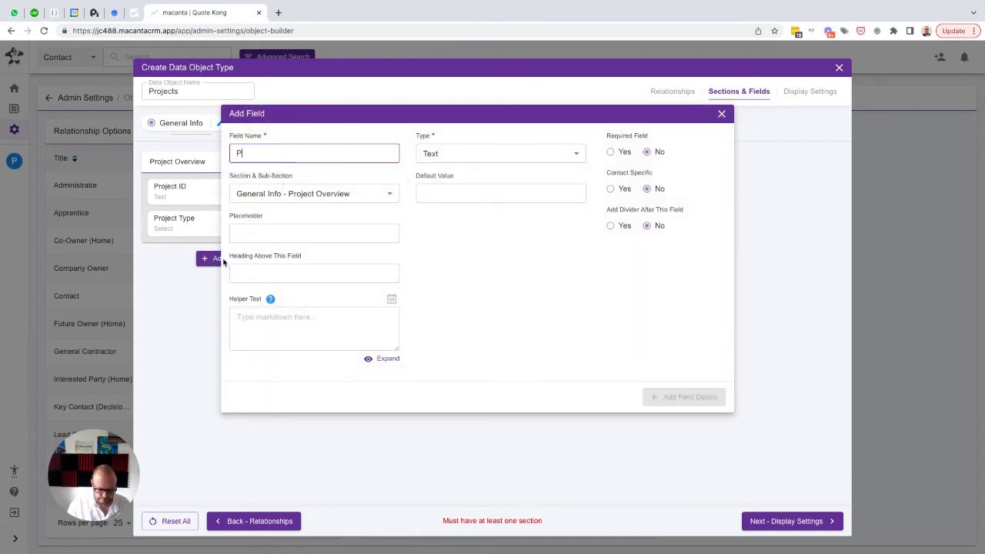
text(roject Statu)
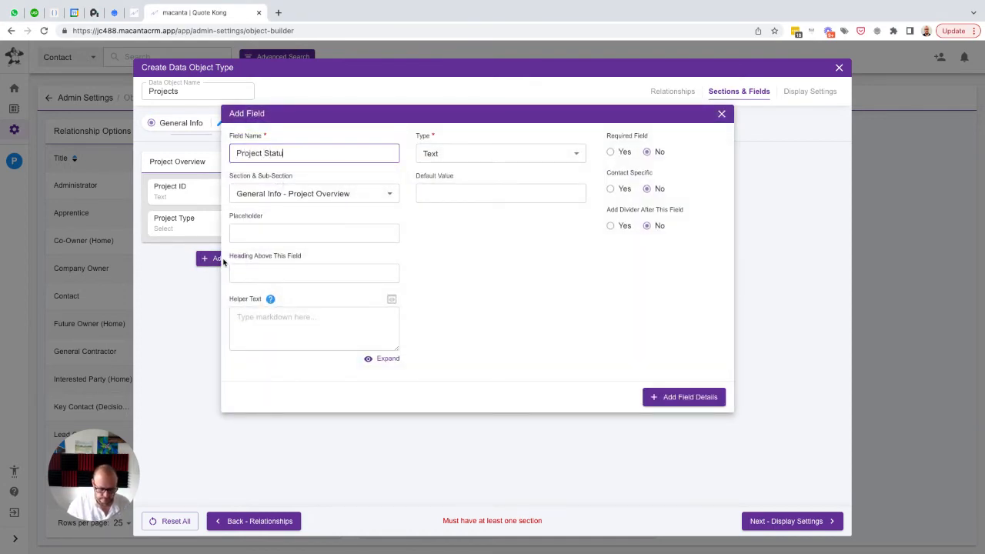
text(s)
key(ctrl+a)
key(ctrl+c)
key(Tab)
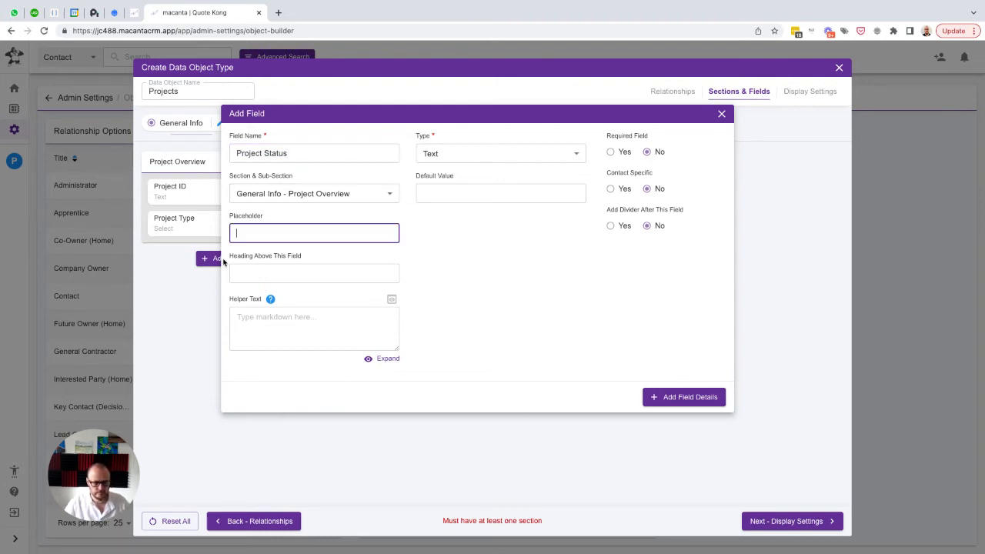
key(ctrl+v)
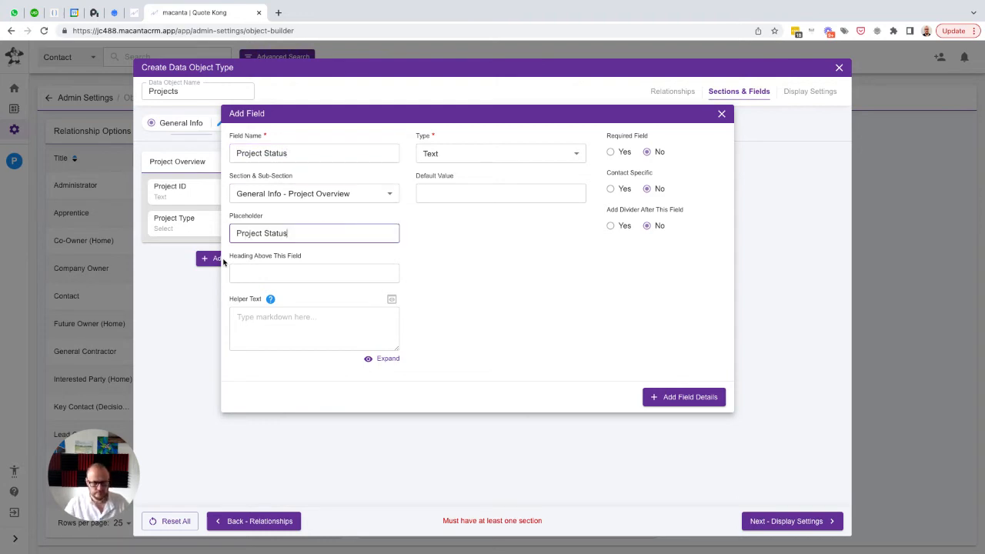
click(440, 154)
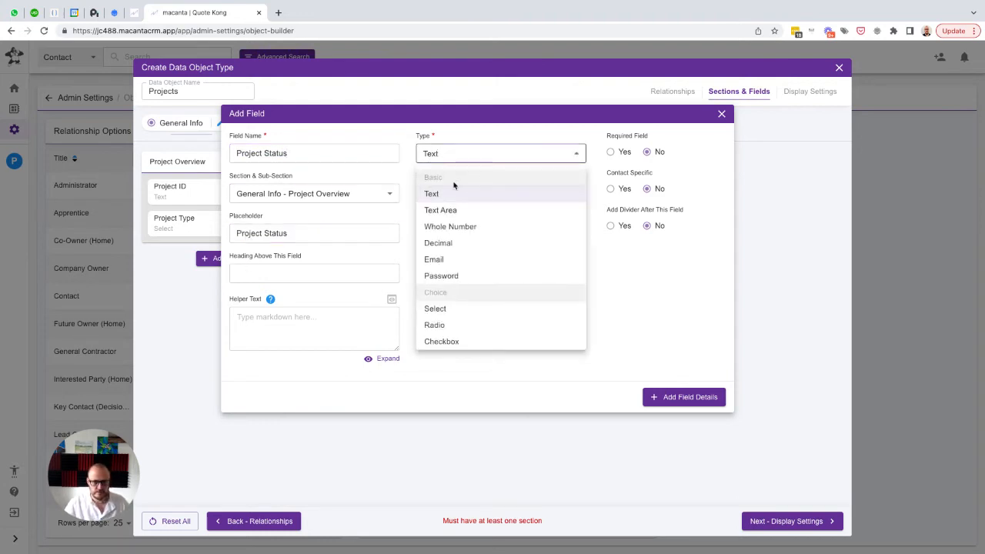
click(440, 308)
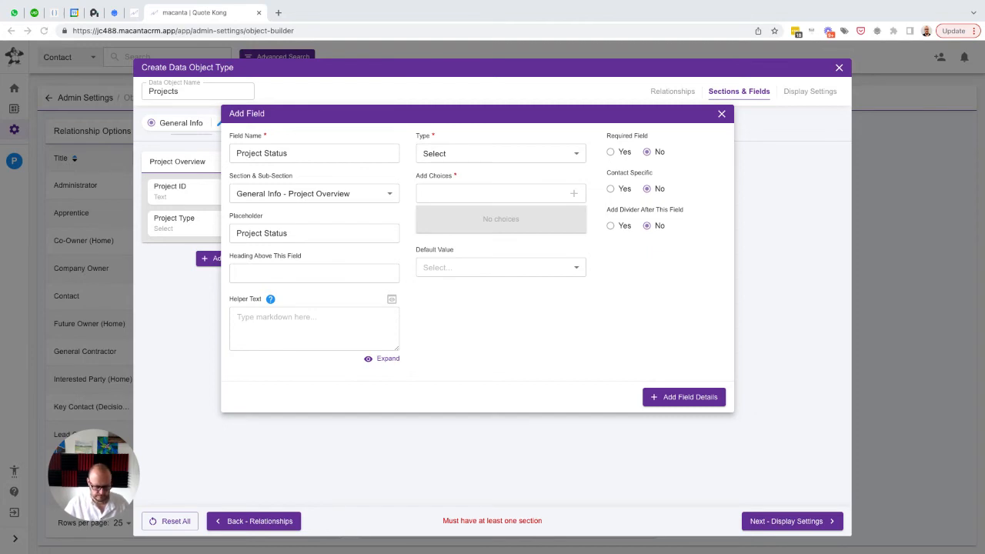
Add the choices "Sold (no deposit check)" and "Sold with deposit check" to the Project Status field
click(444, 192)
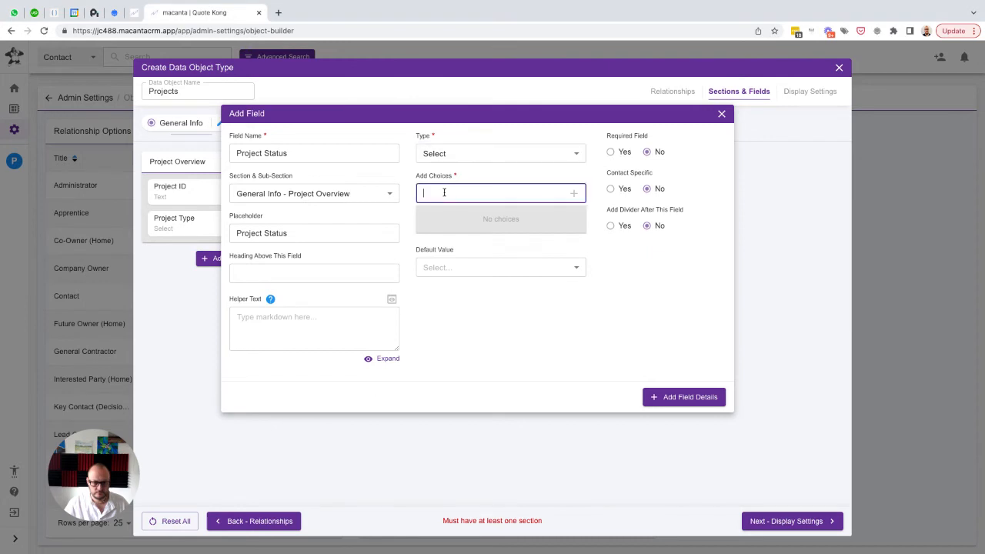
text(Sold (no deposit check))
key(Return)
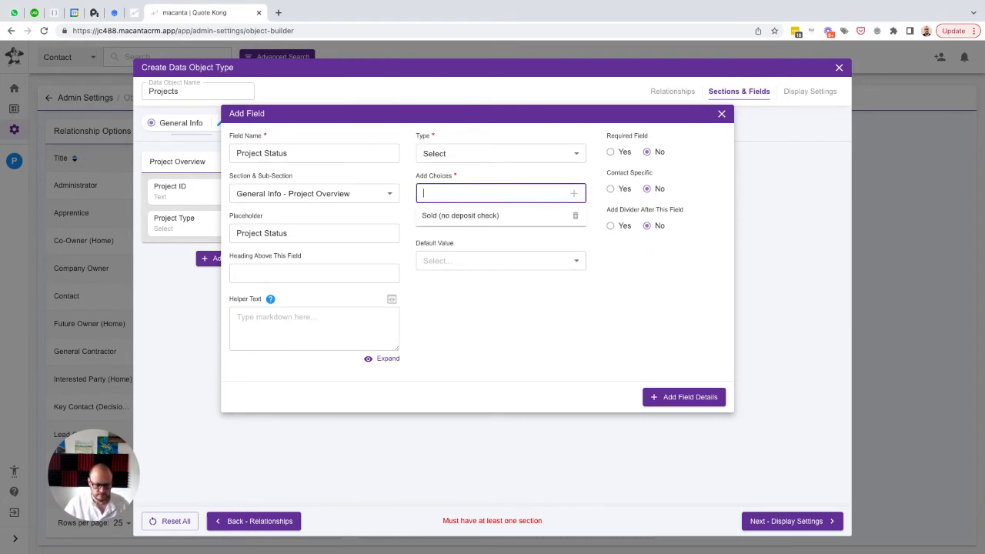
key(super+Tab)
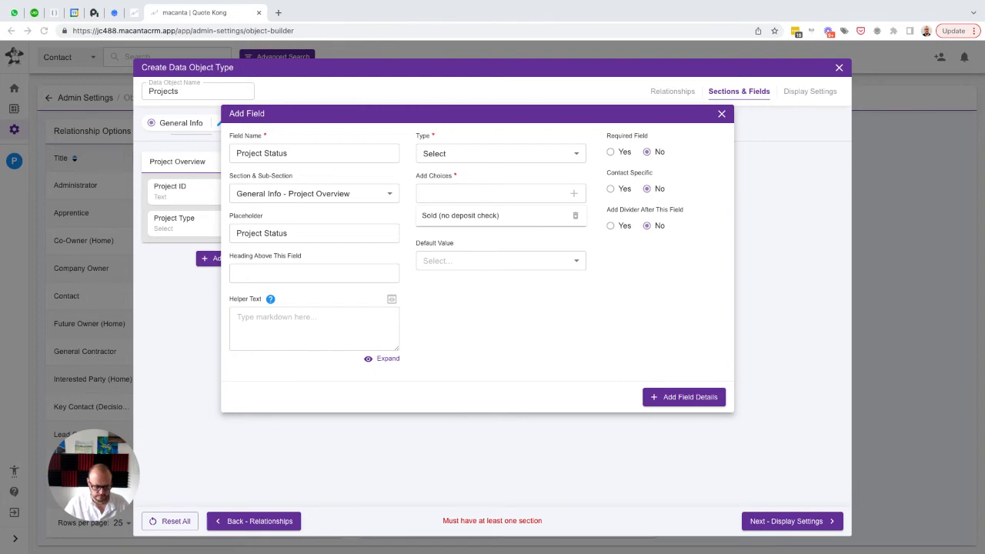
click(439, 198)
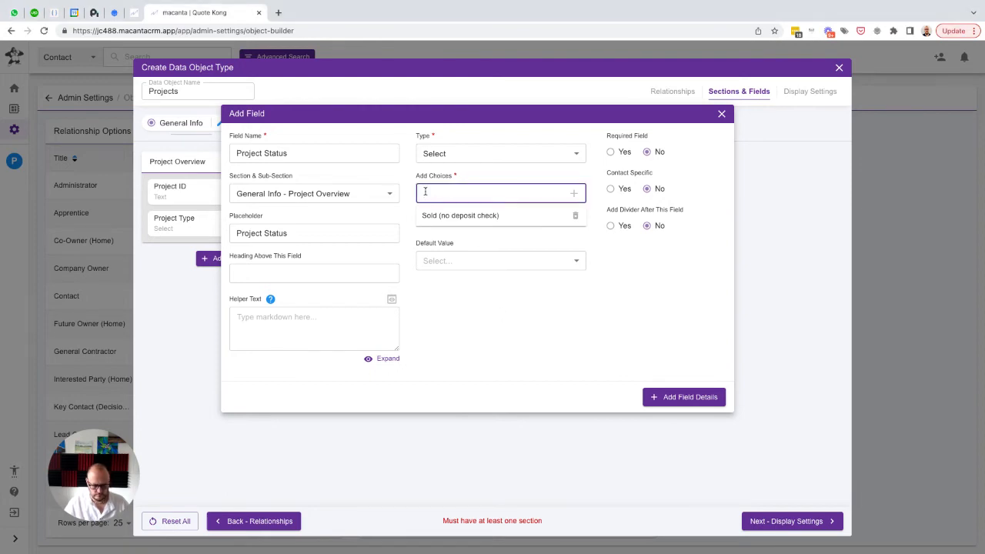
text(Sold with deposit check)
key(Return)
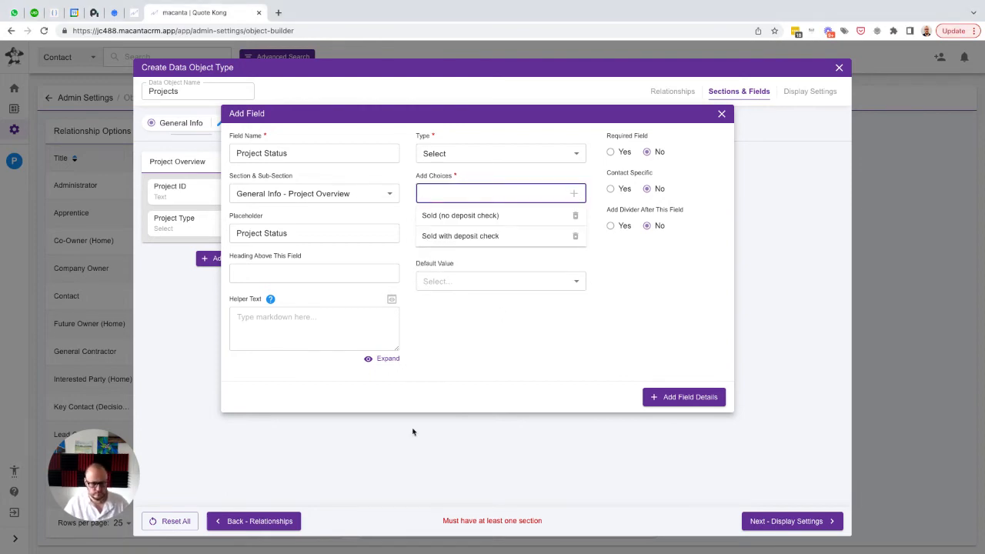
Add the choices "Pre-construction work" and "Ready for internal pre-construction meeting" to the Project Status field
key(super+Tab)
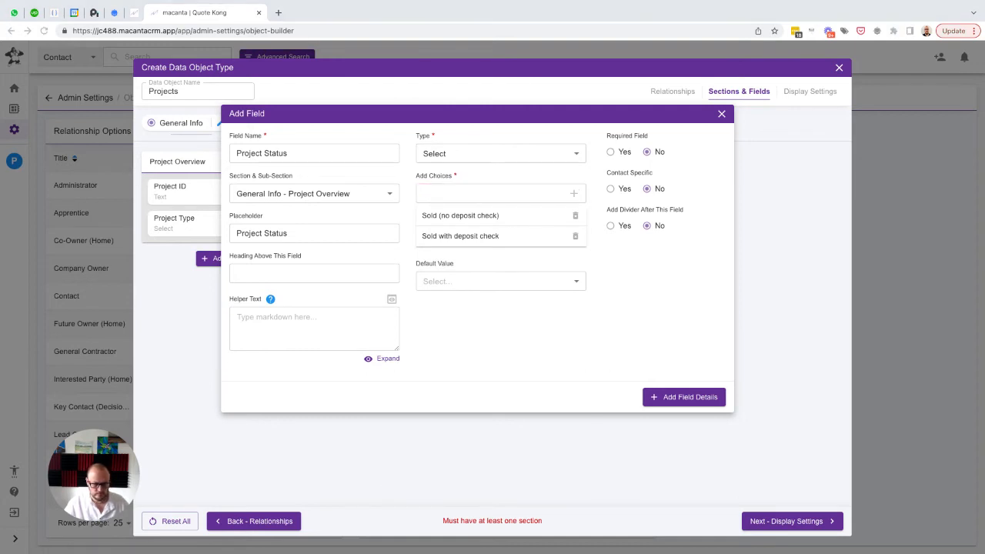
click(449, 195)
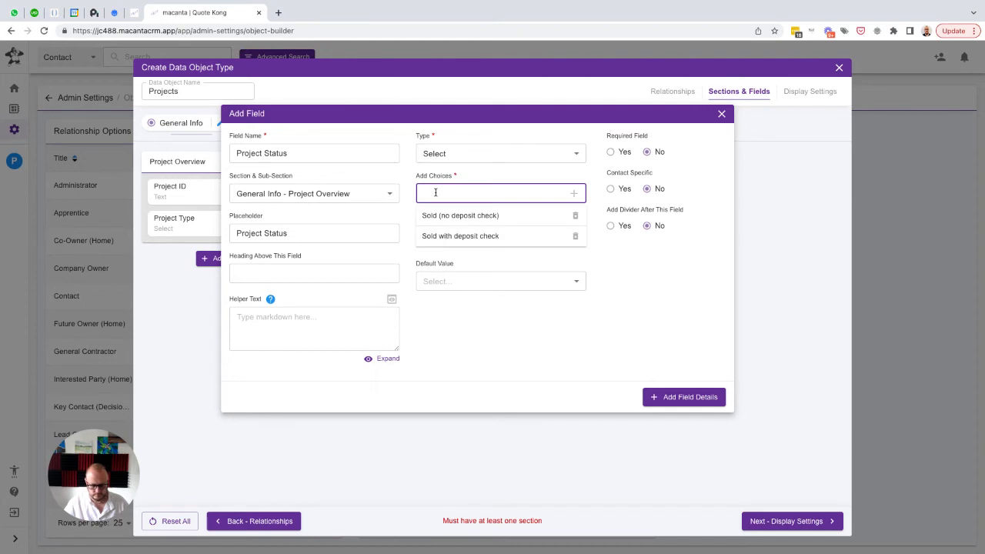
text(Pre-construction work)
key(Return)
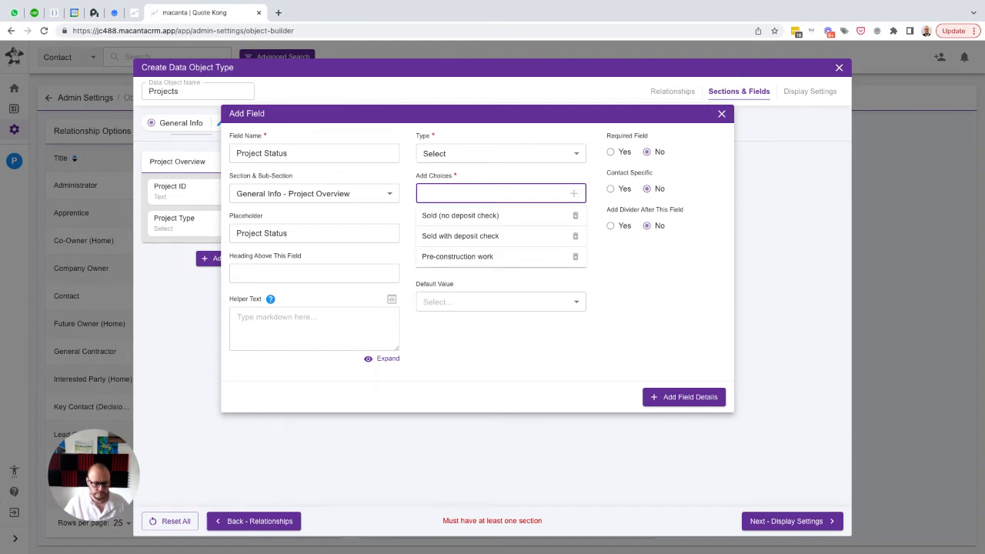
key(super+Tab)
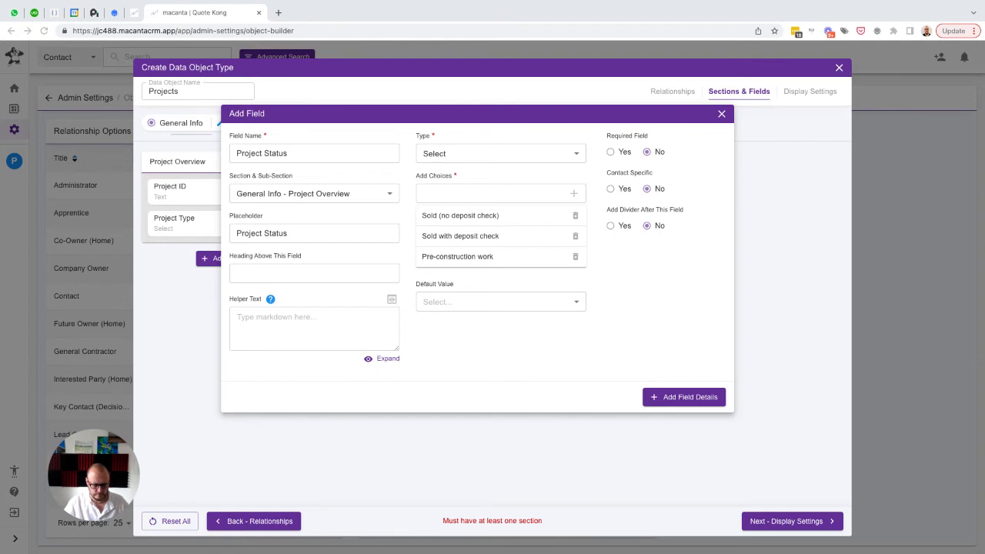
click(427, 192)
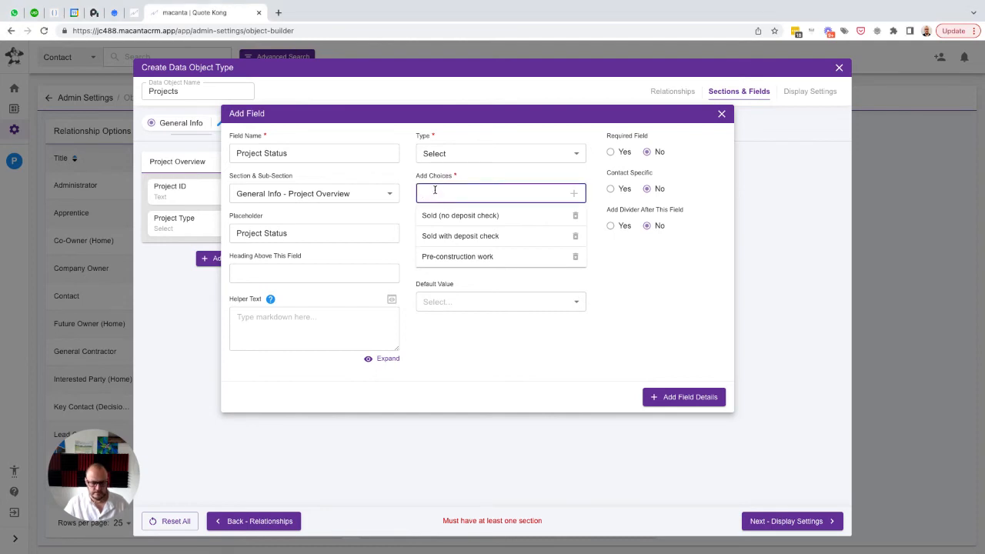
text(Ready for internal pre-construction meeting)
key(Return)
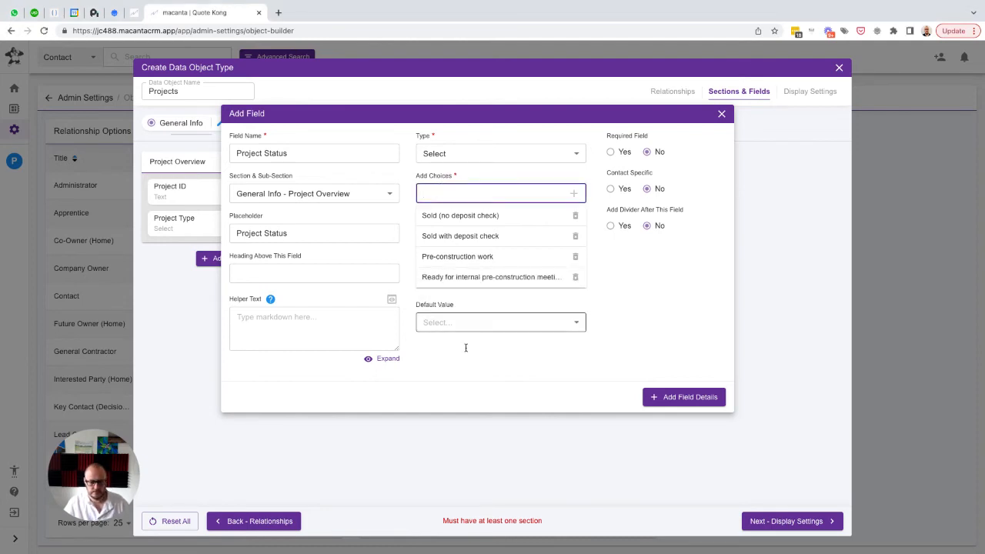
Add the choices "Ready for start date" and "In construction" to the Project Status field
key(super+Tab)
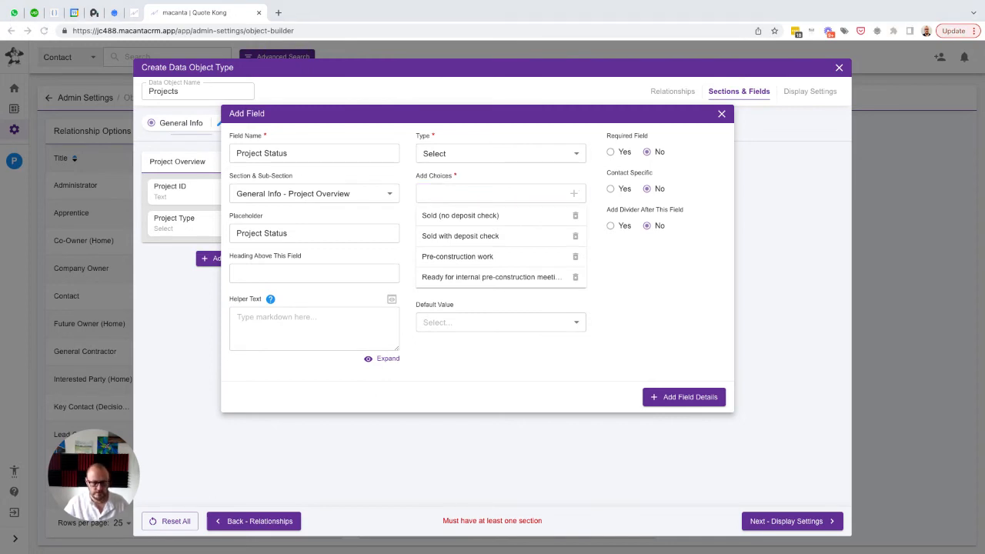
click(429, 192)
text(Ready for start date)
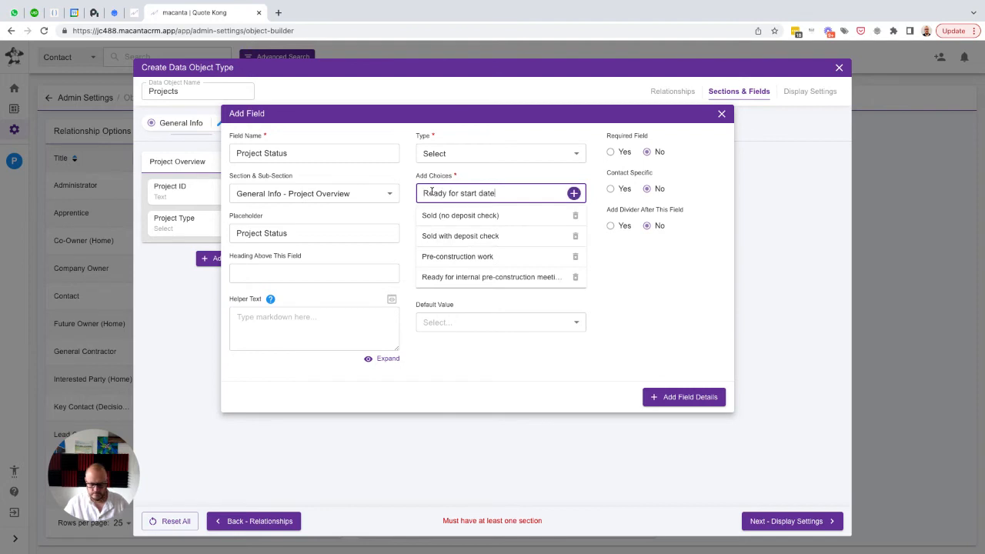
key(Return)
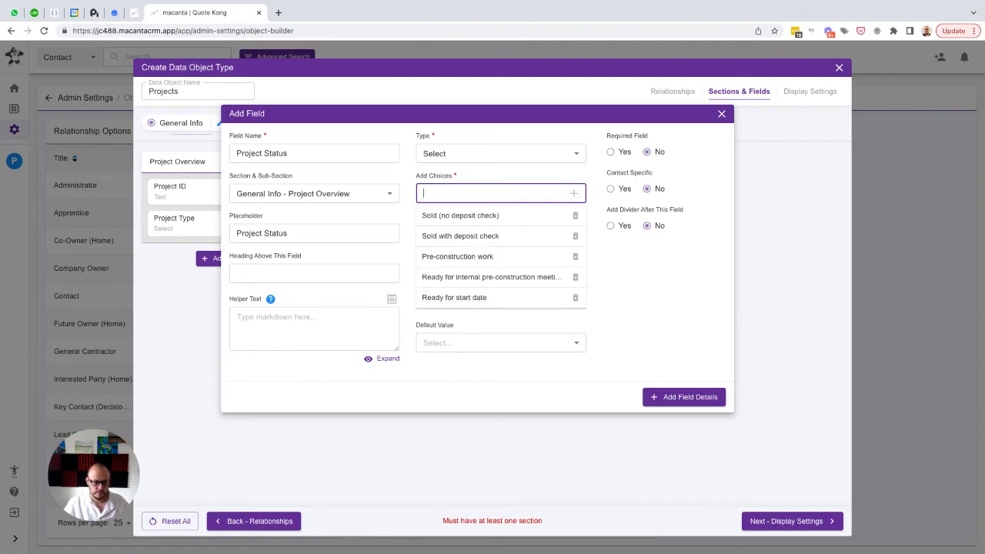
key(super+Tab)
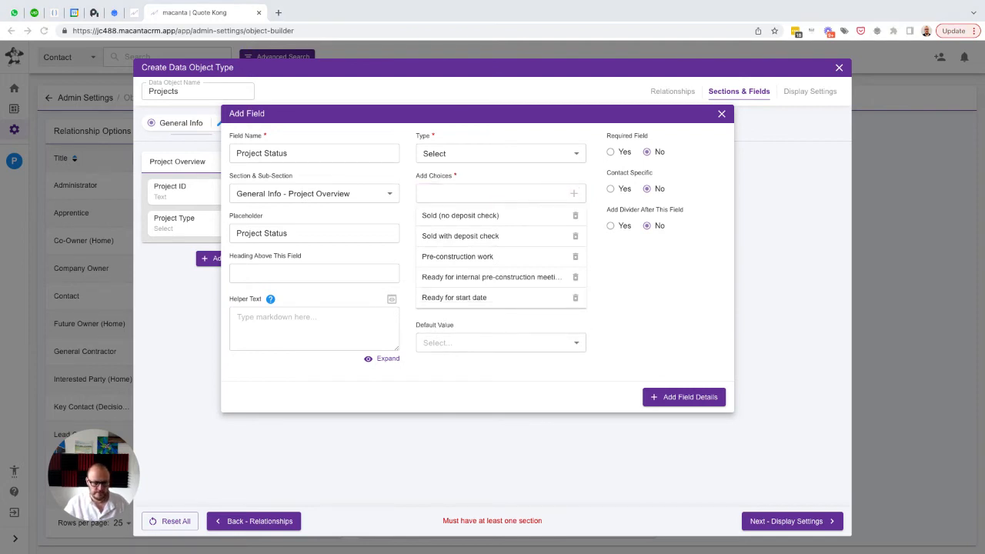
click(453, 196)
text(In construction)
key(Return)
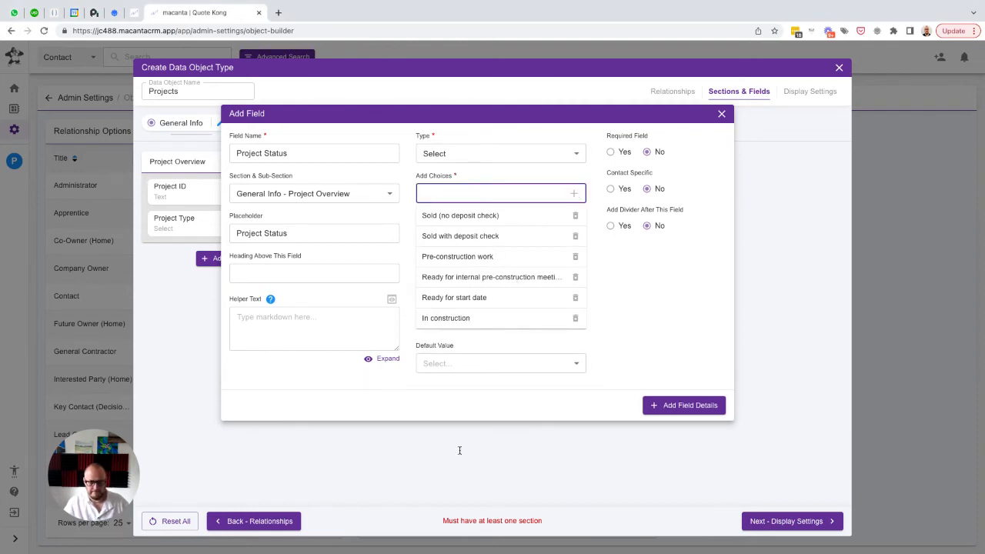
Add the choices "Complete" and "Warranty" to the Project Status field
key(super+Tab)
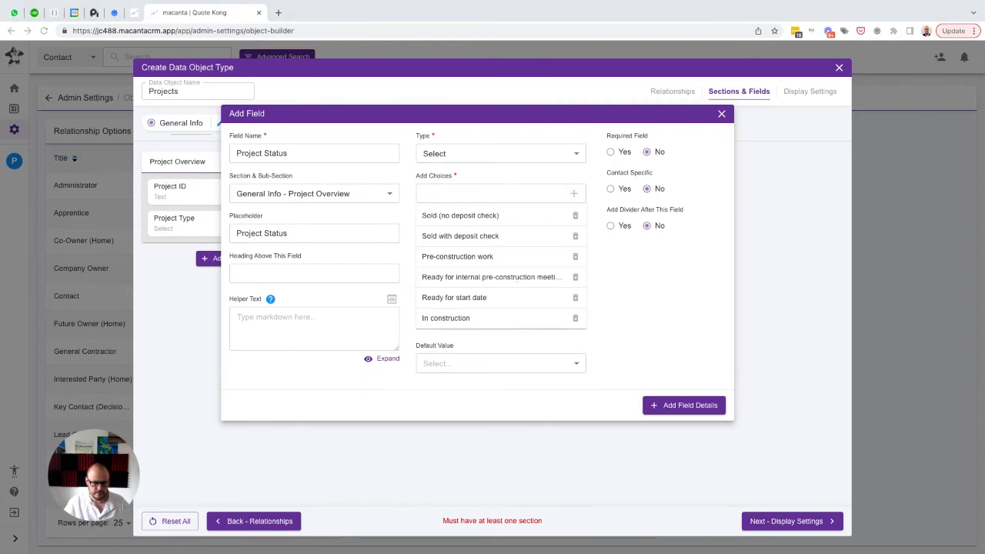
click(454, 194)
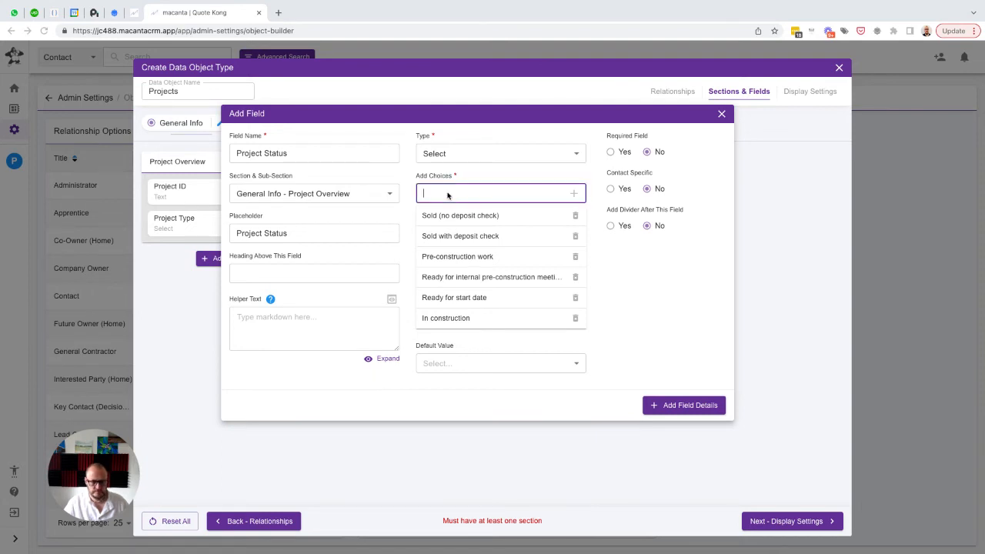
text(Complete)
key(Return)
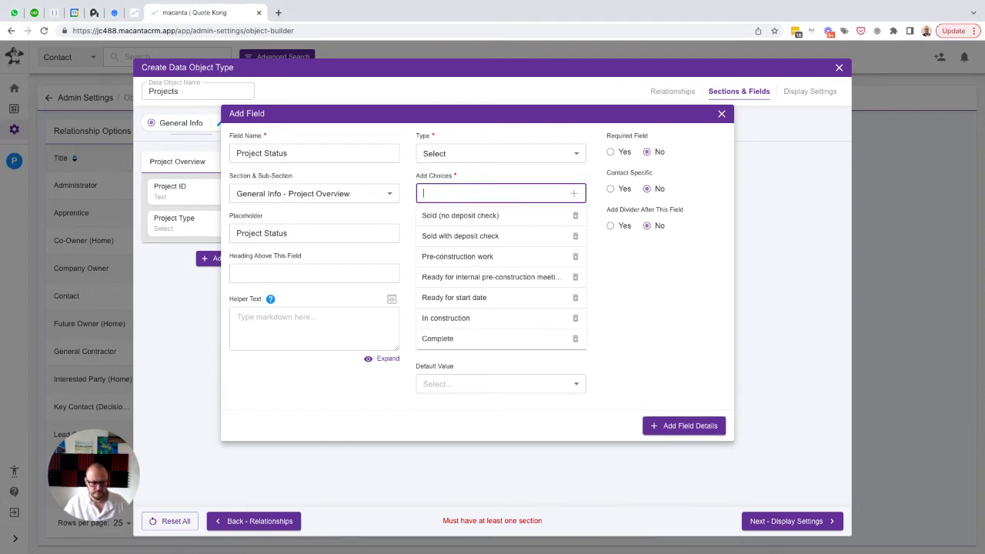
key(super+Tab)
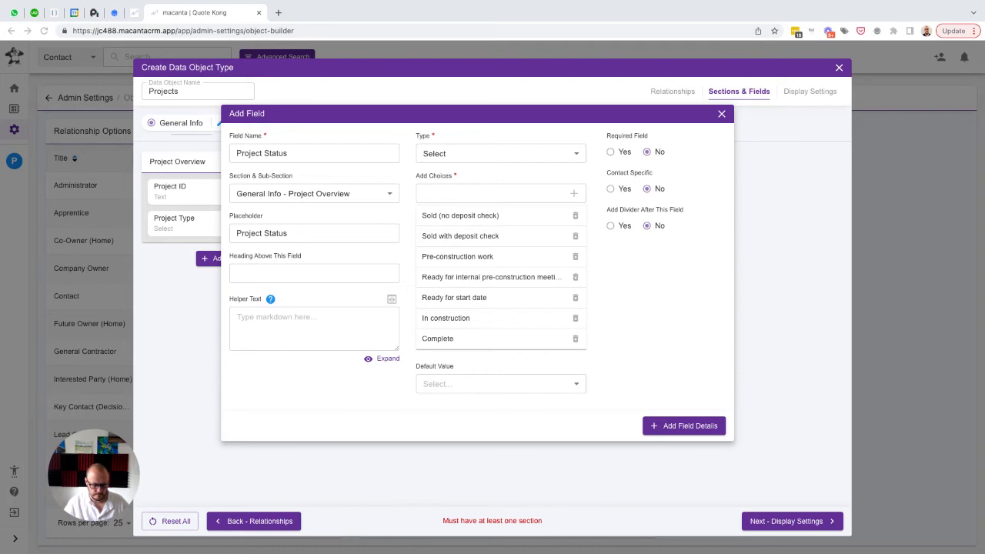
click(445, 199)
text(Warranty)
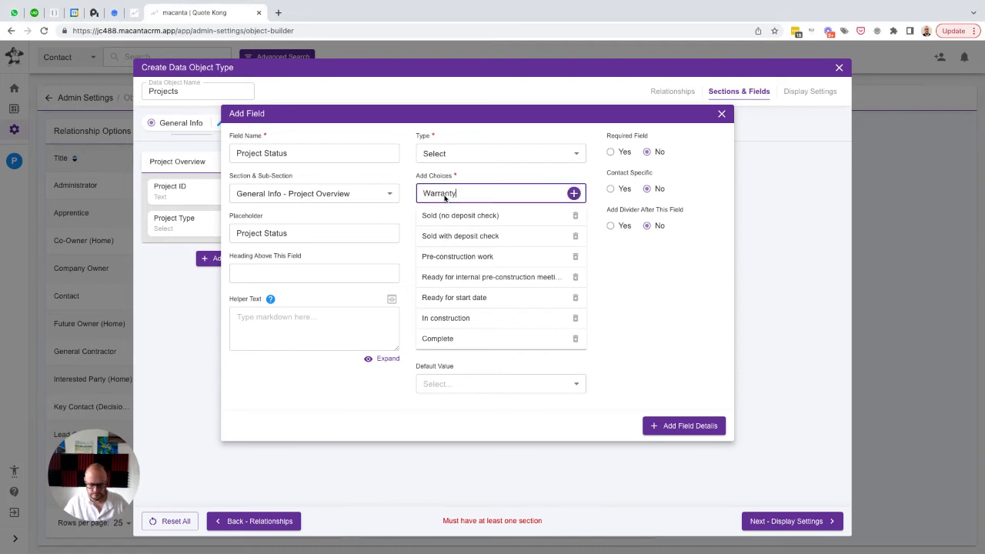
key(Return)
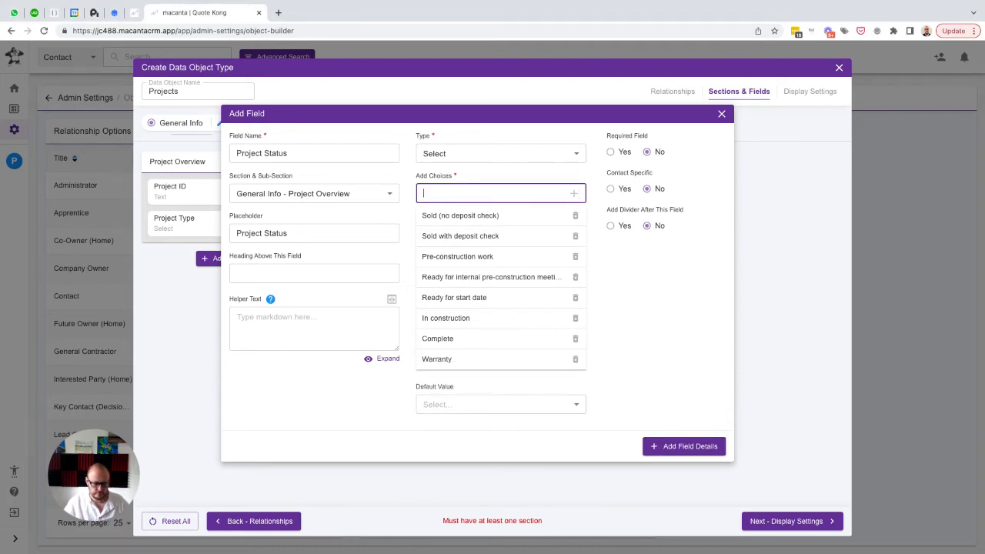
Add the choices "Repairs (paid for)" and "Did not complete" to the Project Status field
key(super+Tab)
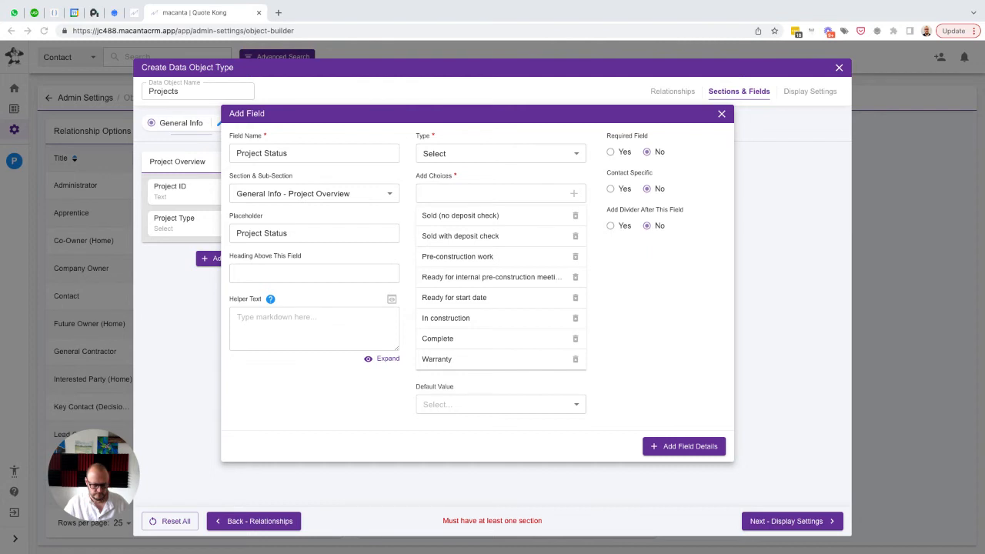
click(460, 194)
text(Repairs (paid for))
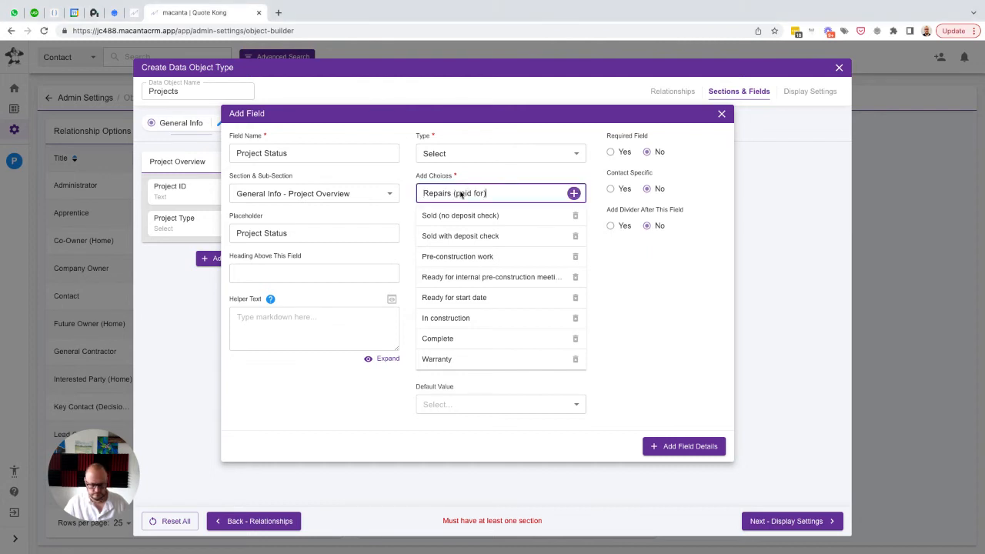
key(Return)
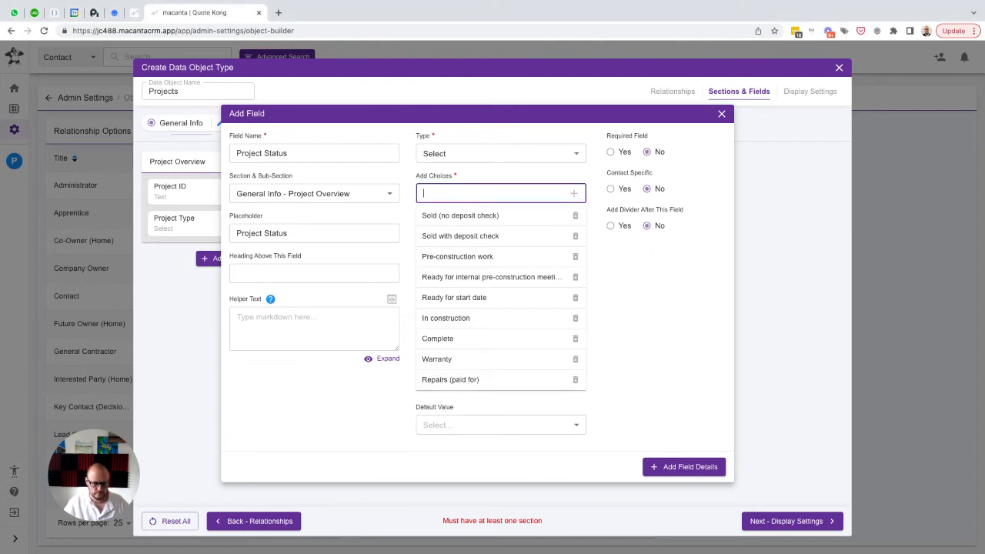
key(super+Tab)
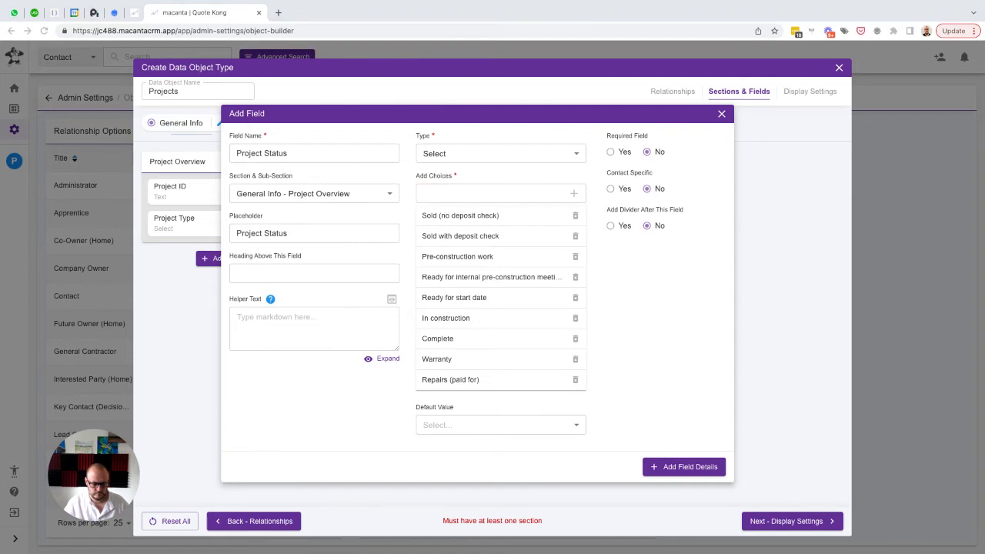
click(456, 198)
text(Did not complete)
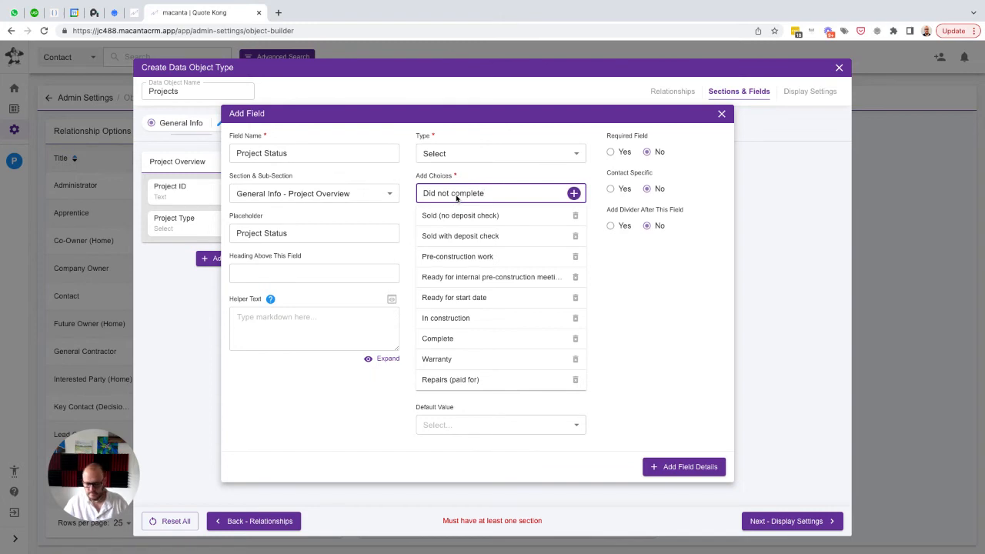
key(Return)
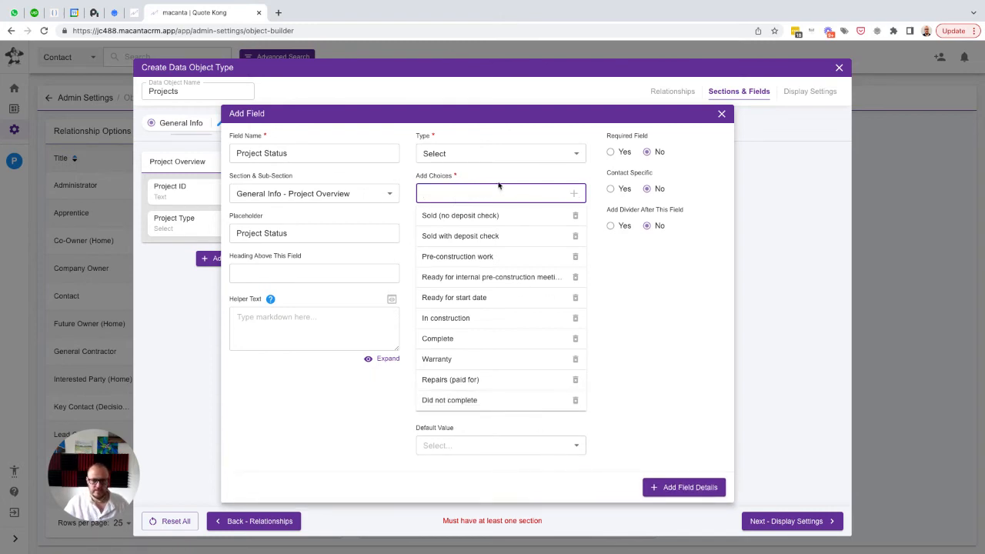
Add the choices "New Enquiry" and "Active Enquiry" and move them, in that order, to the start of the Project Status choices
text(Enquiry)
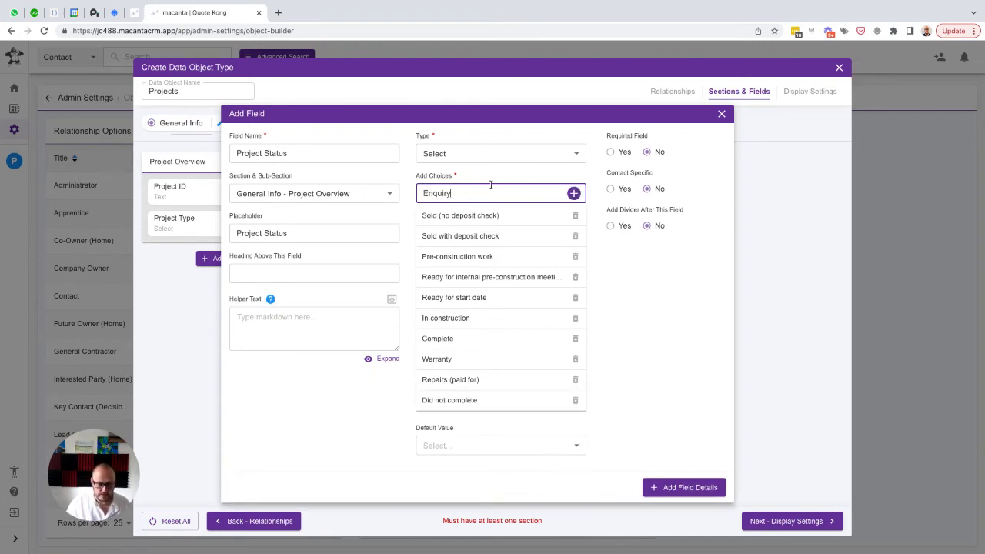
key(BackSpace)
key(BackSpace)
key(BackSpace)
key(BackSpace)
key(BackSpace)
text(Ne)
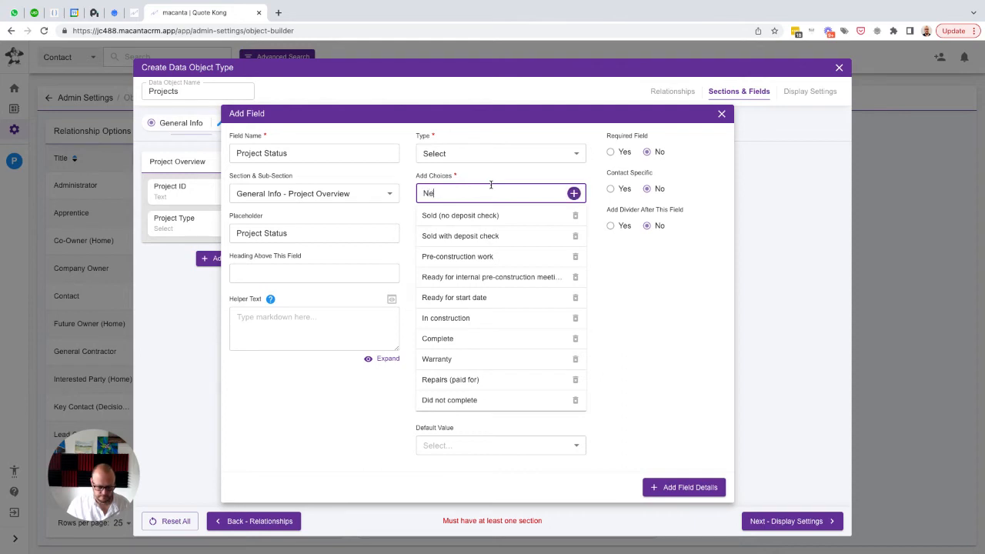
text(w Enquiry)
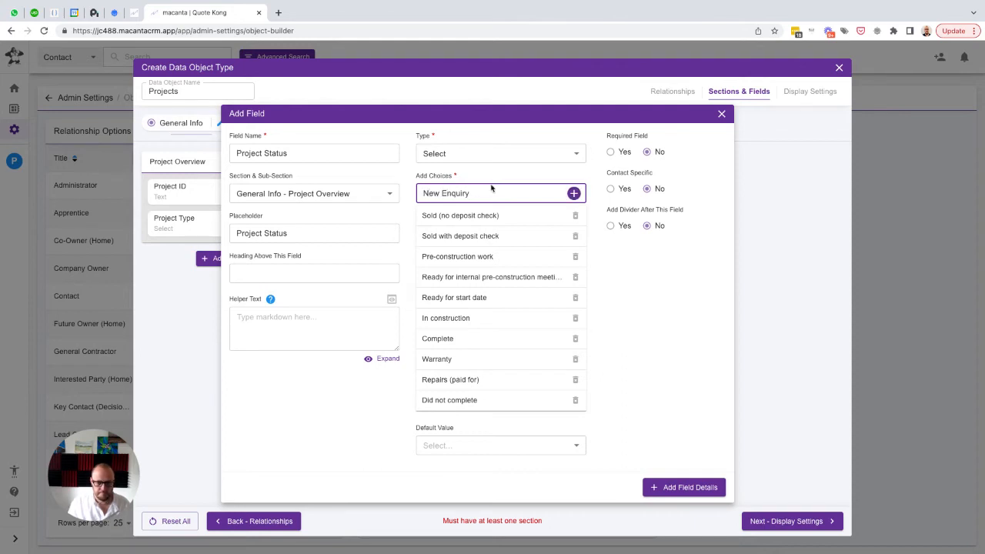
key(Return)
text(Ac)
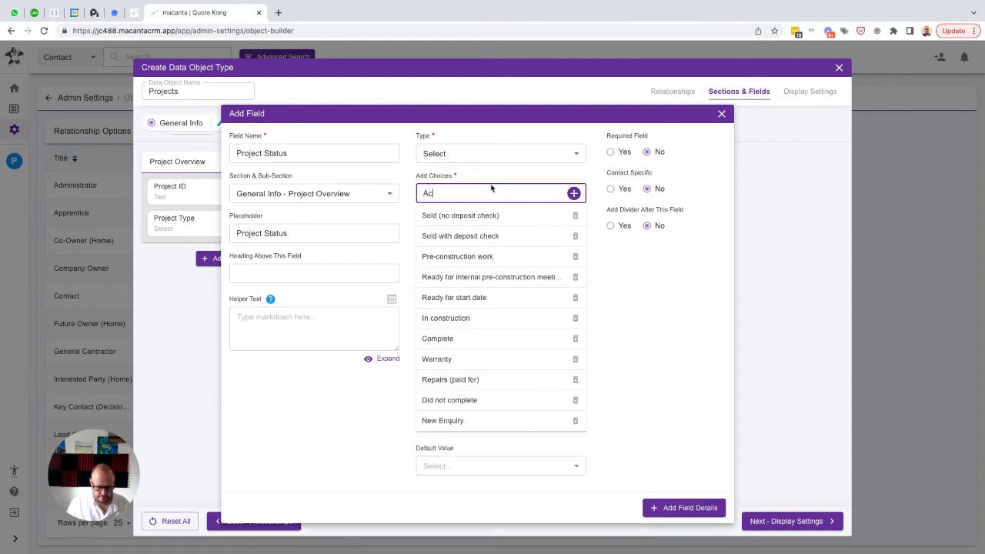
text(tive Enquiry)
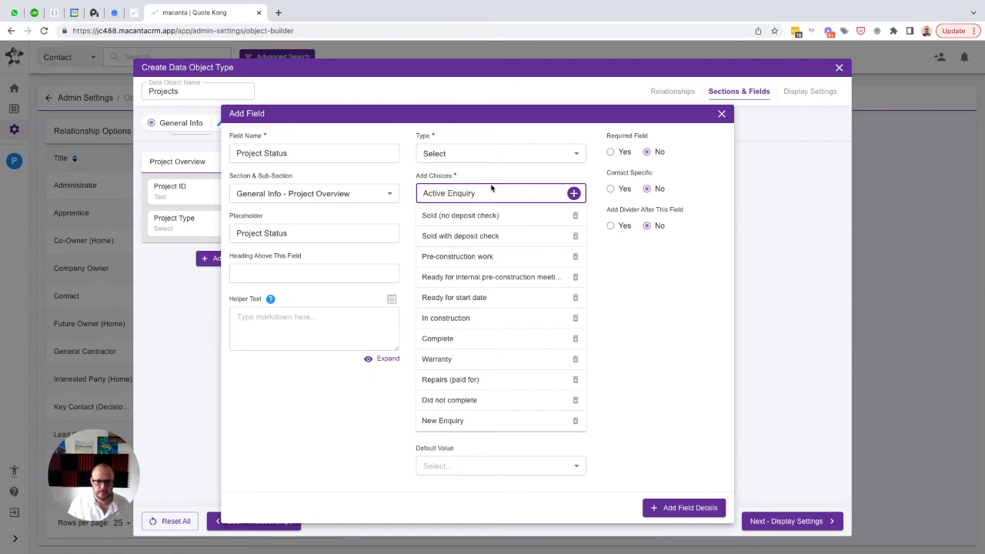
key(Return)
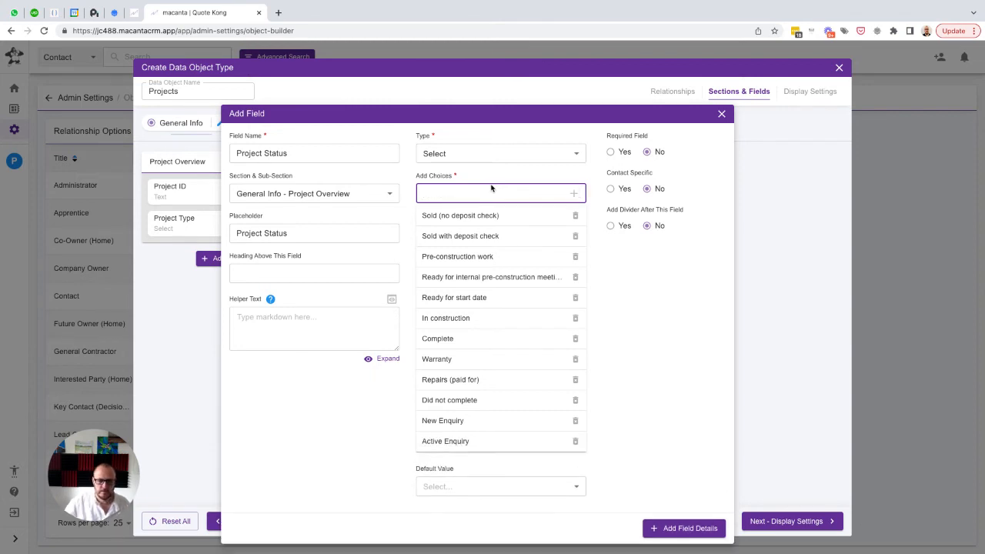
drag(454, 422, 451, 213)
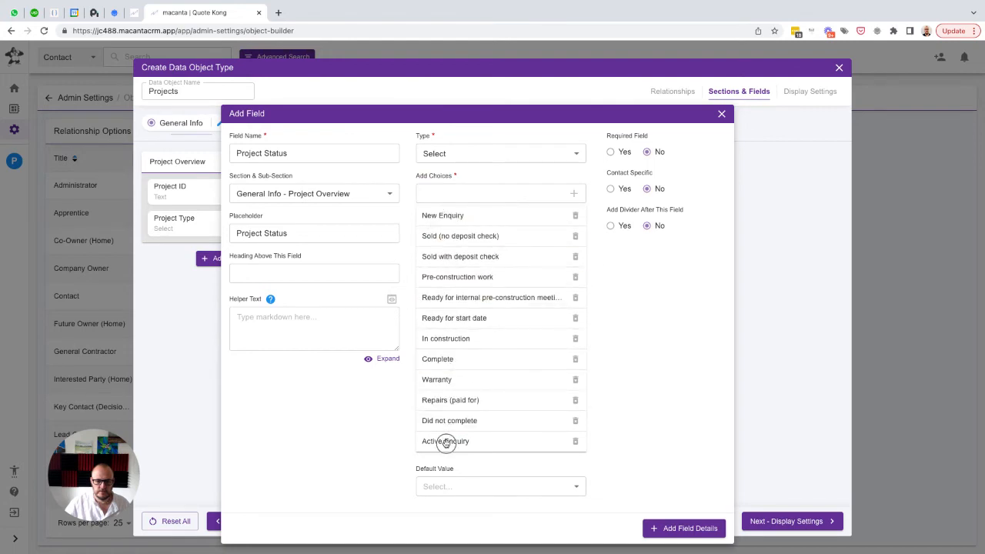
drag(447, 442, 457, 236)
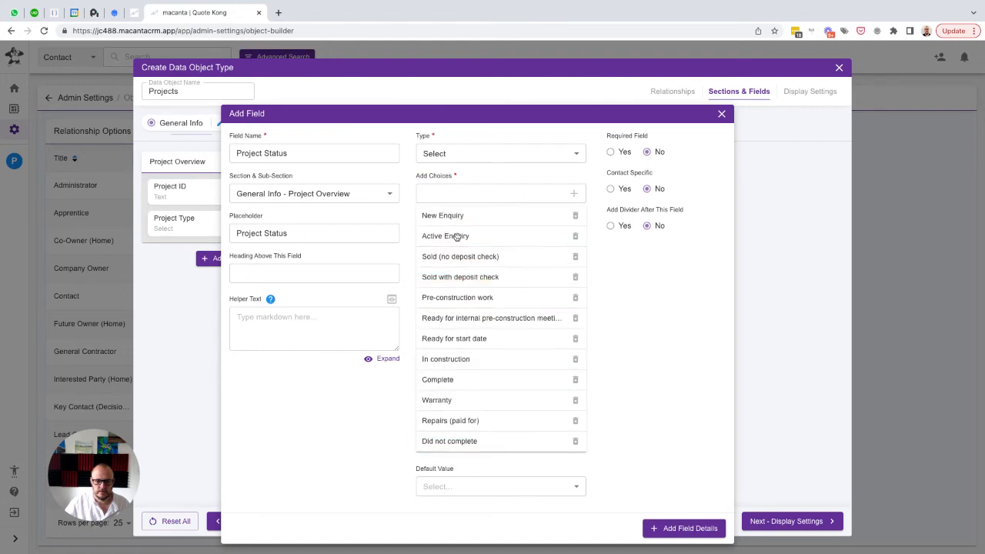
Set the Project Status default value to "New Enquiry" and add the field to the Project Overview sub-section
click(478, 486)
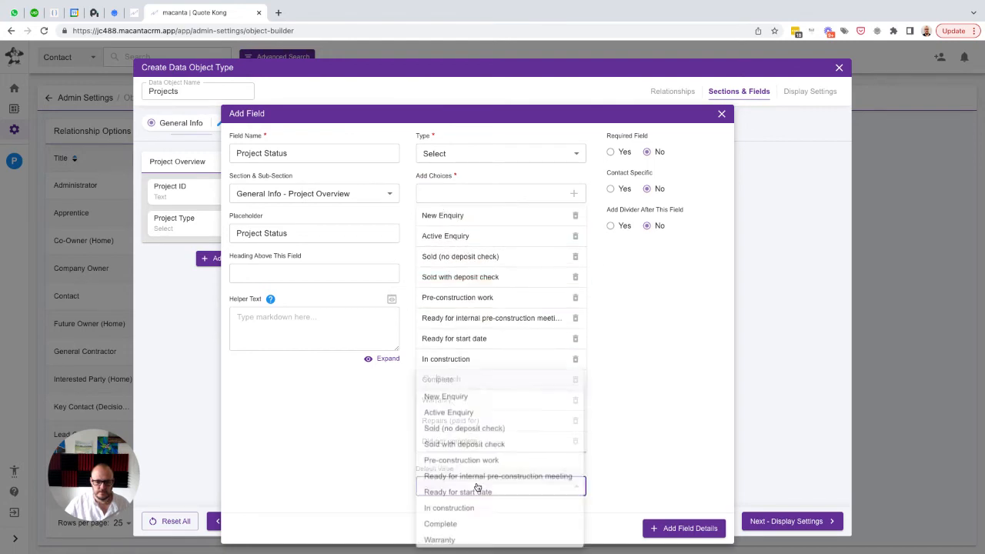
click(462, 393)
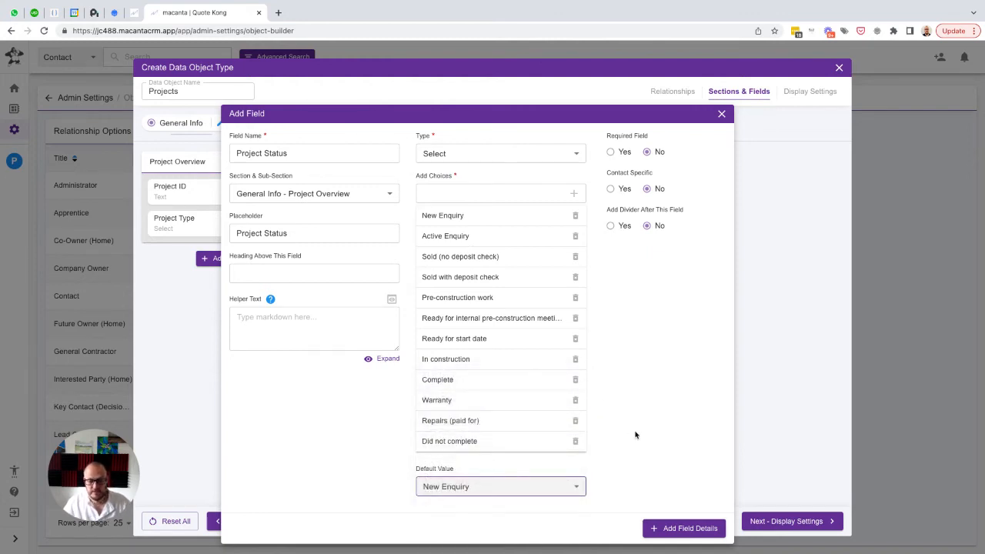
click(670, 530)
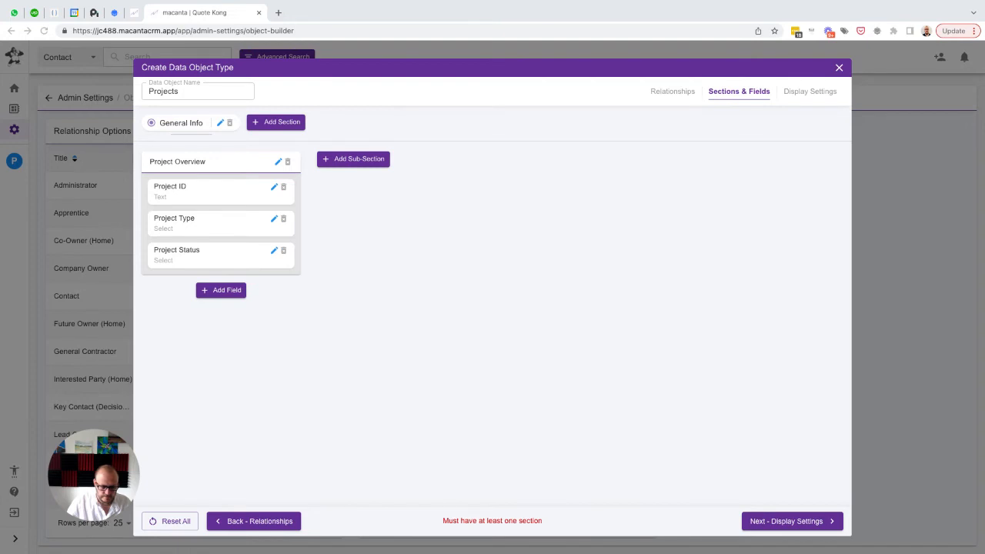
Add a sub-section named "Meetings" in 2nd position of the General Info section
click(358, 164)
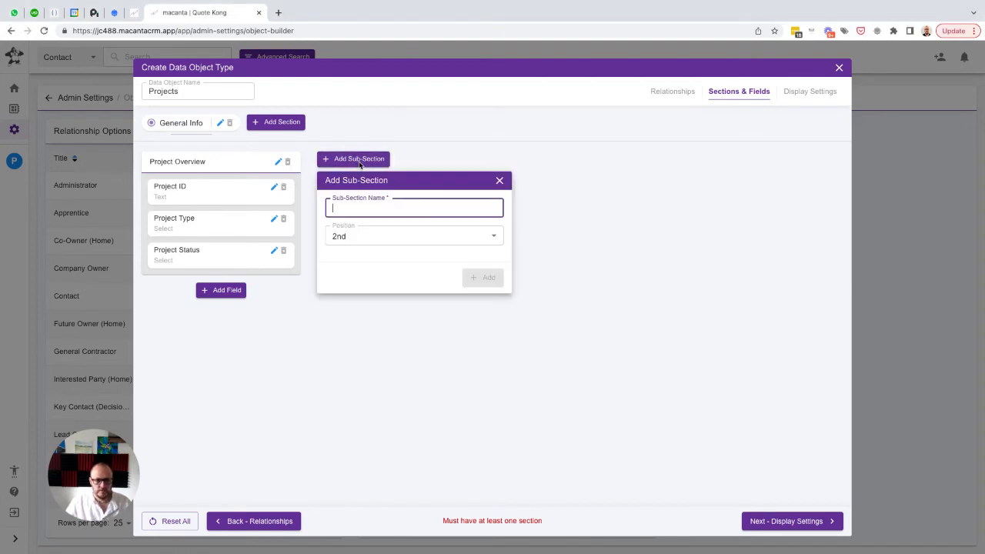
text(Meetings)
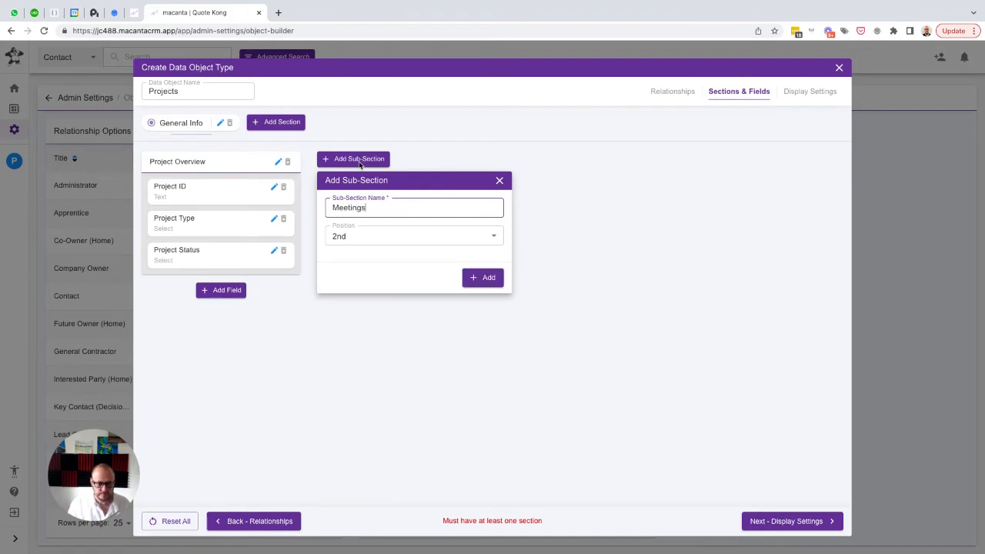
click(482, 277)
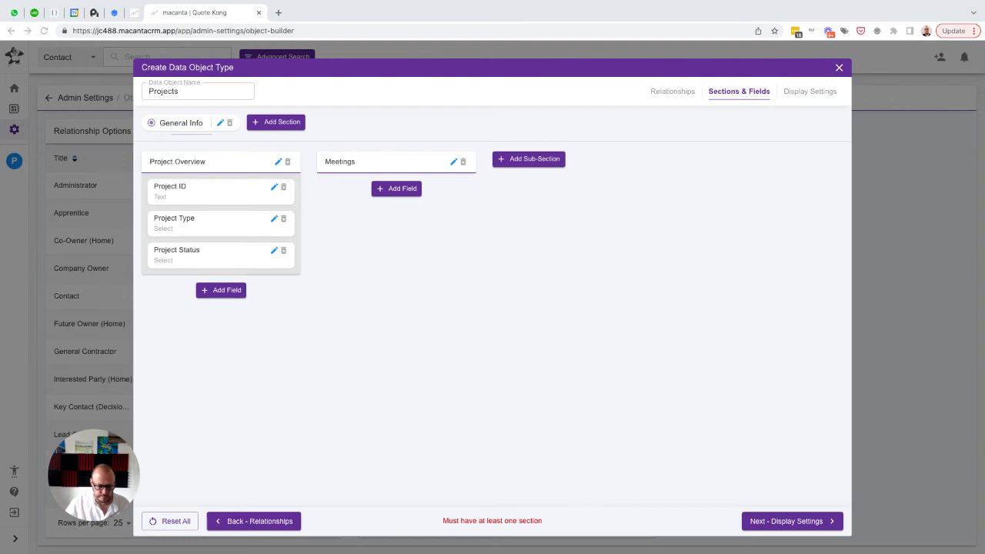
Start a Select field named "Meeting Status" with the same text as placeholder in the Meetings sub-section
click(397, 190)
text(M)
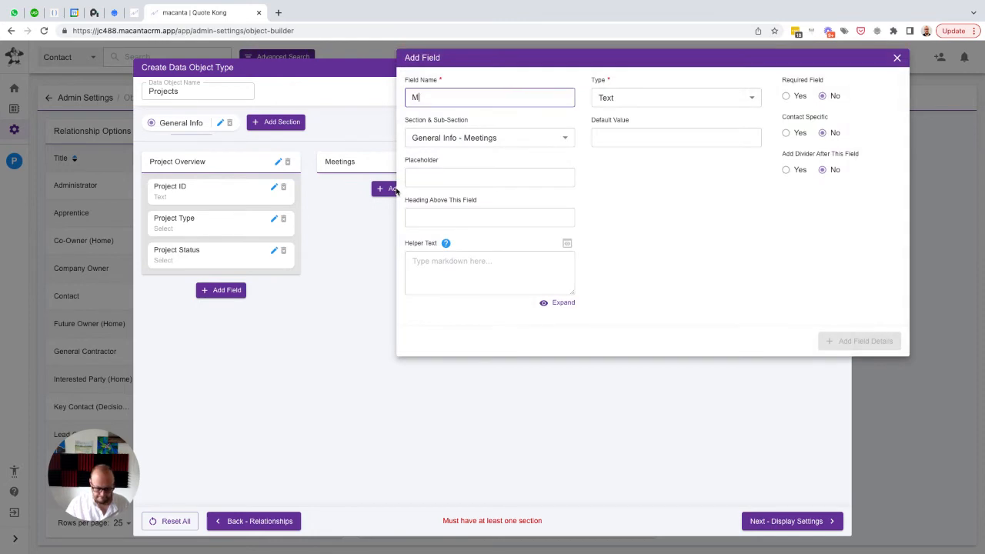
text(eeting)
text(tatus)
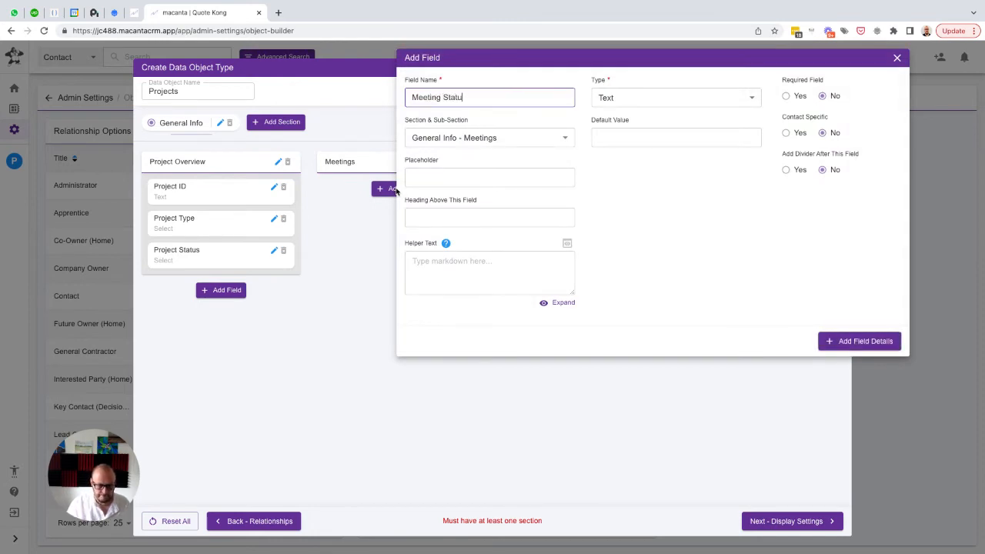
key(ctrl+a)
key(ctrl+c)
key(Tab)
key(Tab)
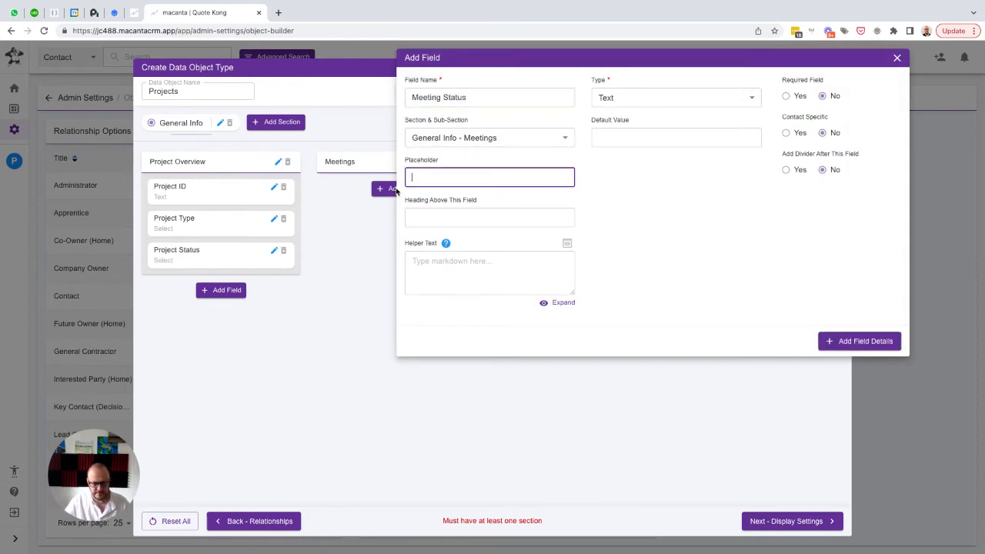
key(ctrl+v)
click(608, 98)
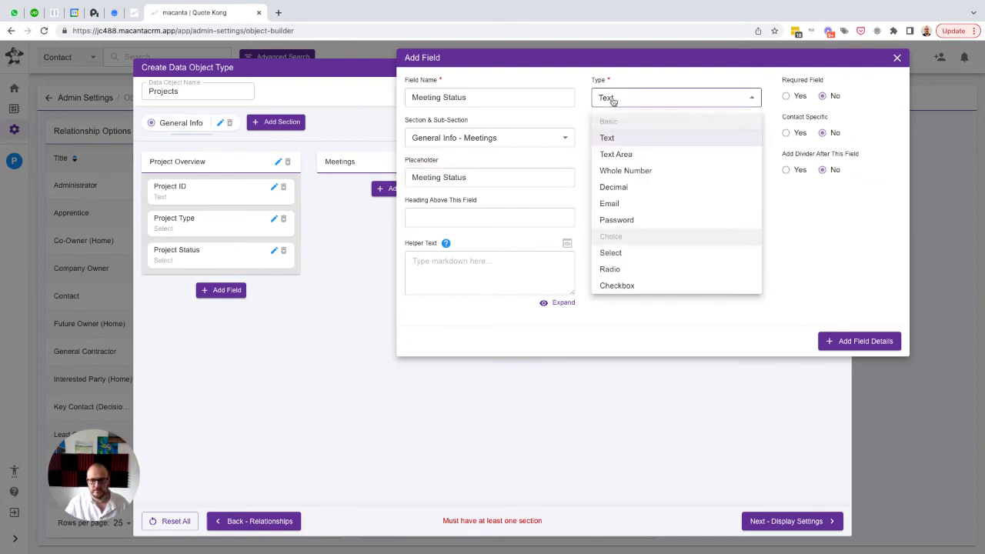
click(612, 251)
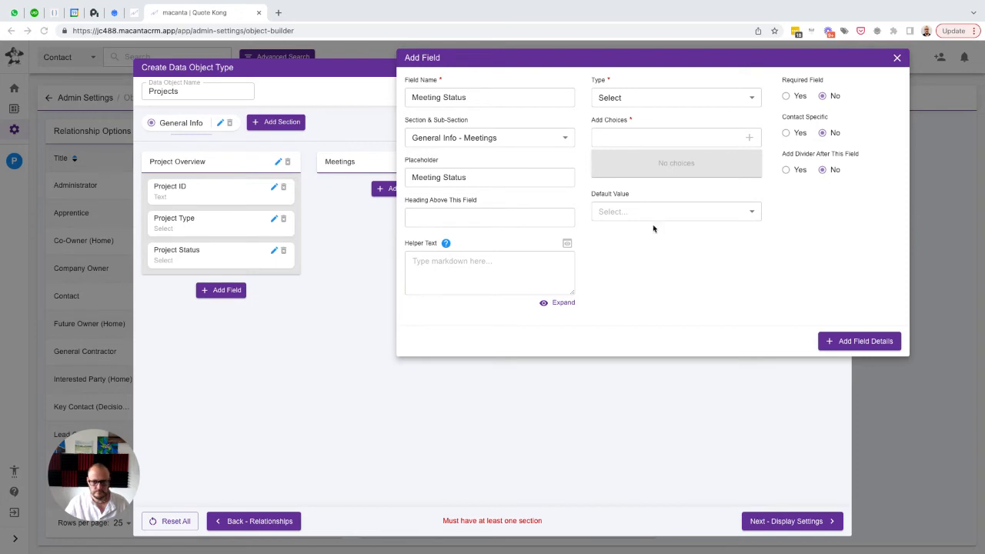
Add the choices "Pre-first meeting", "Design Fee Proposed" and "Design Fee Sold" to the Meeting Status field
click(646, 136)
text(Pre-first meeting)
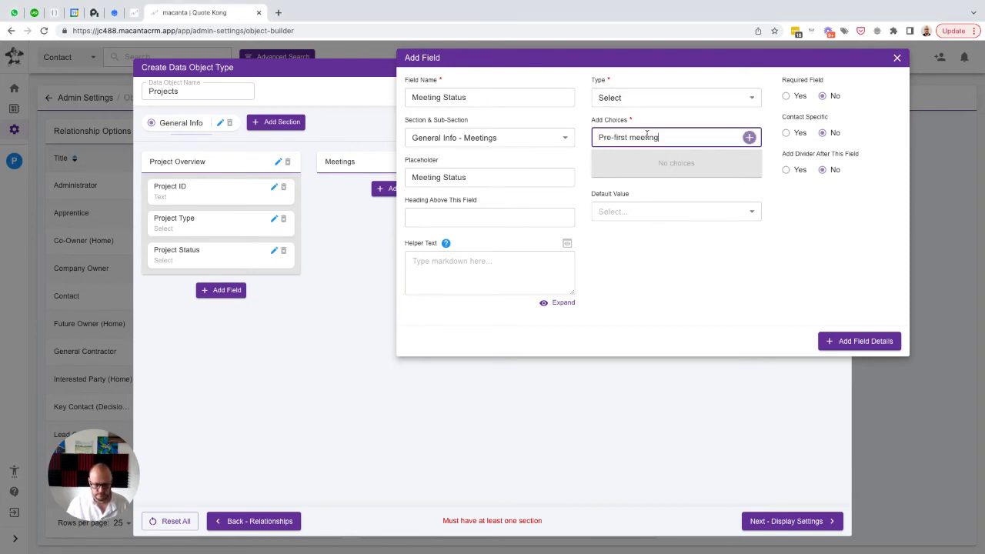
key(Return)
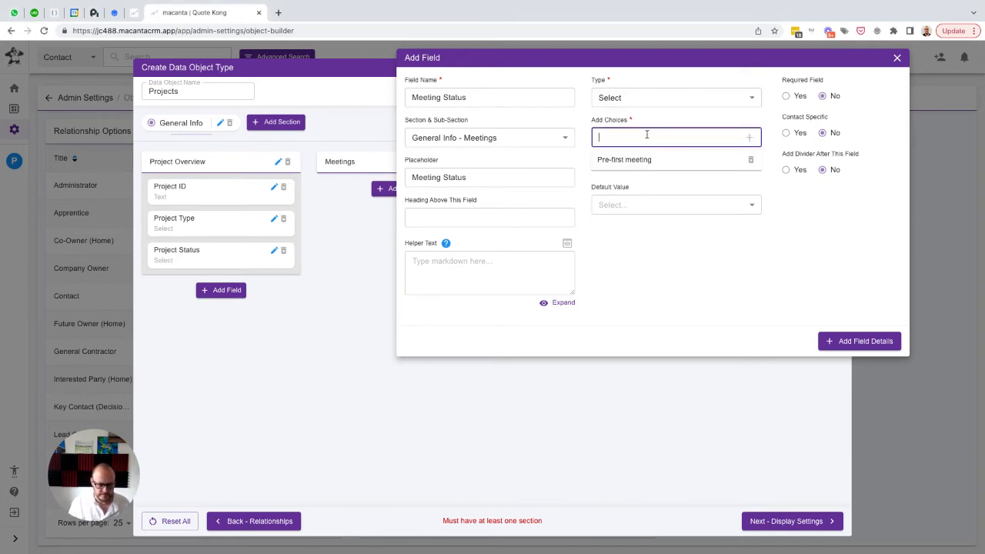
text(Design)
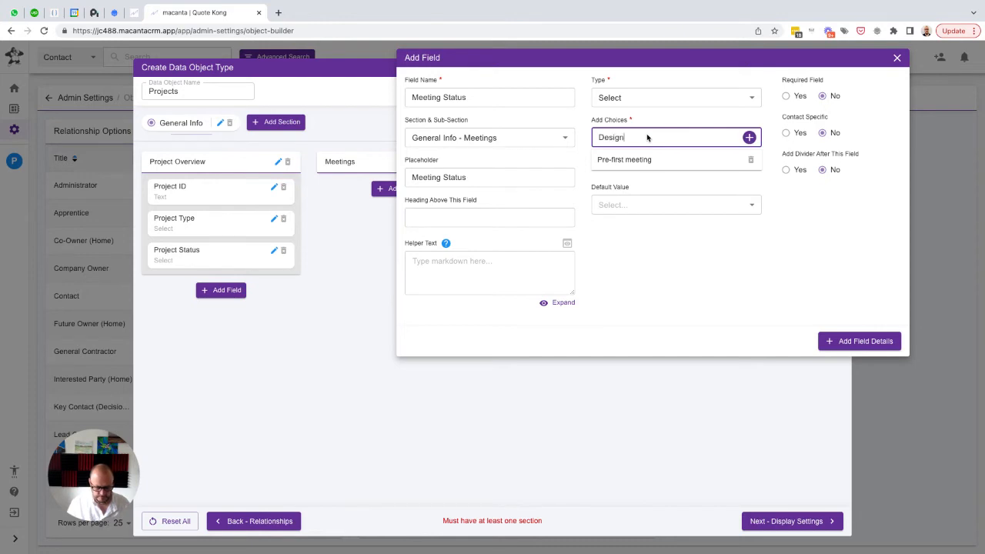
text( Fee Proposed)
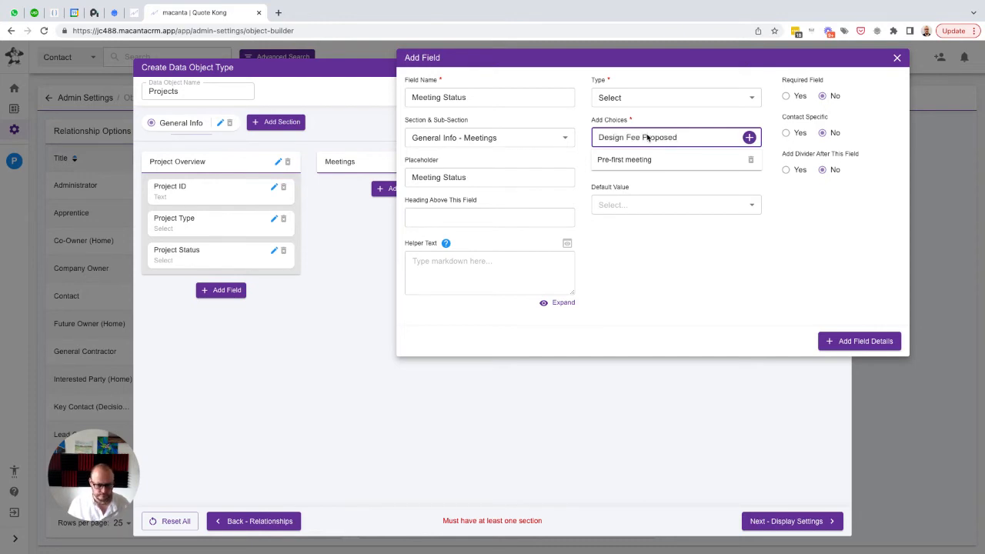
key(Return)
text(Design)
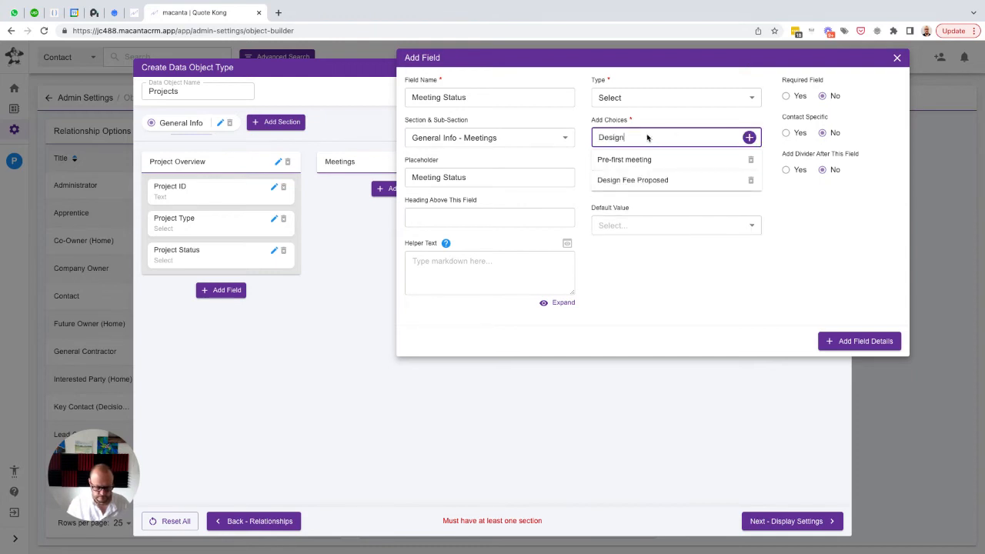
text( Fee Paid)
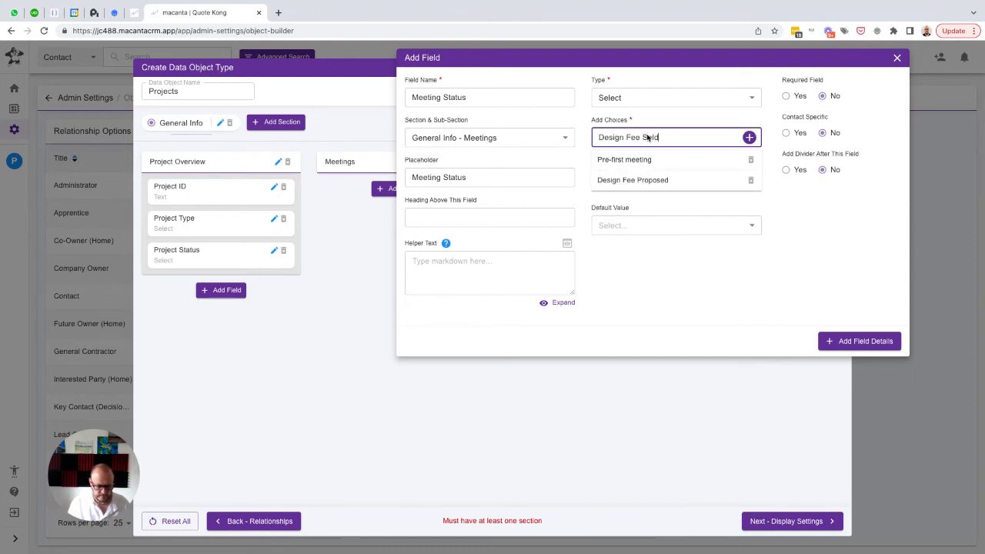
key(Return)
Add the choices "In Quote", "Ready for Quote Proposal" and "Revisions" to the Meeting Status field
text(In Q)
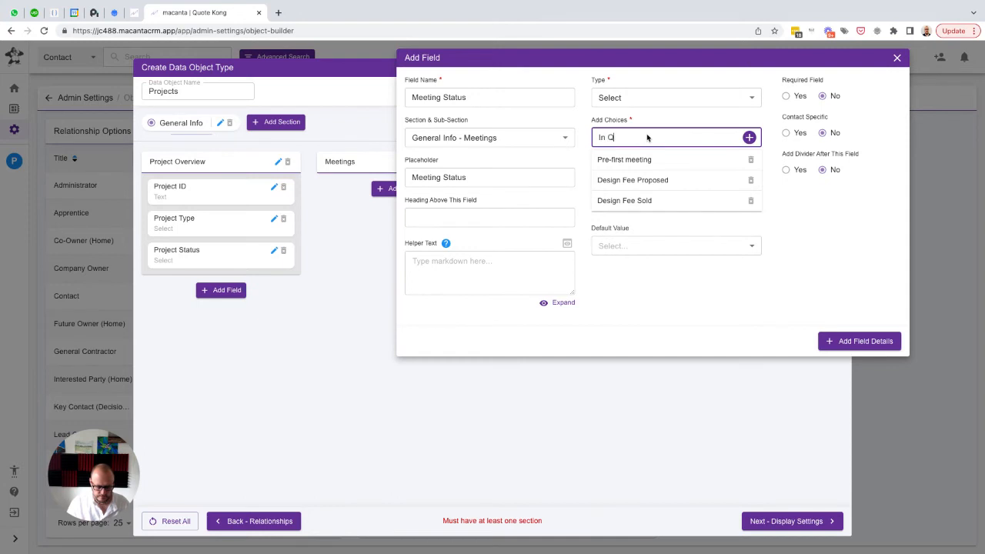
text(uote)
key(Return)
text(Read)
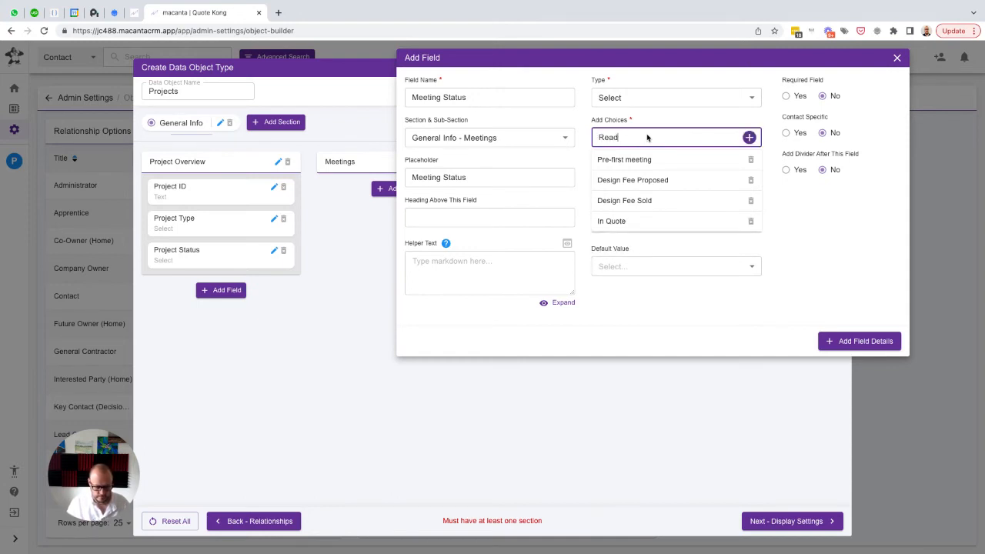
text(y for Quote)
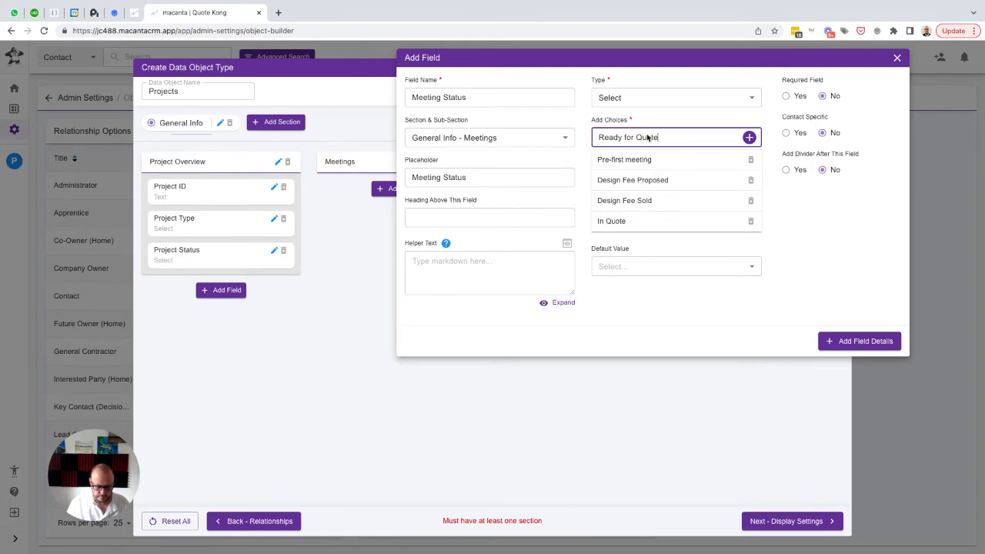
text( Proposal)
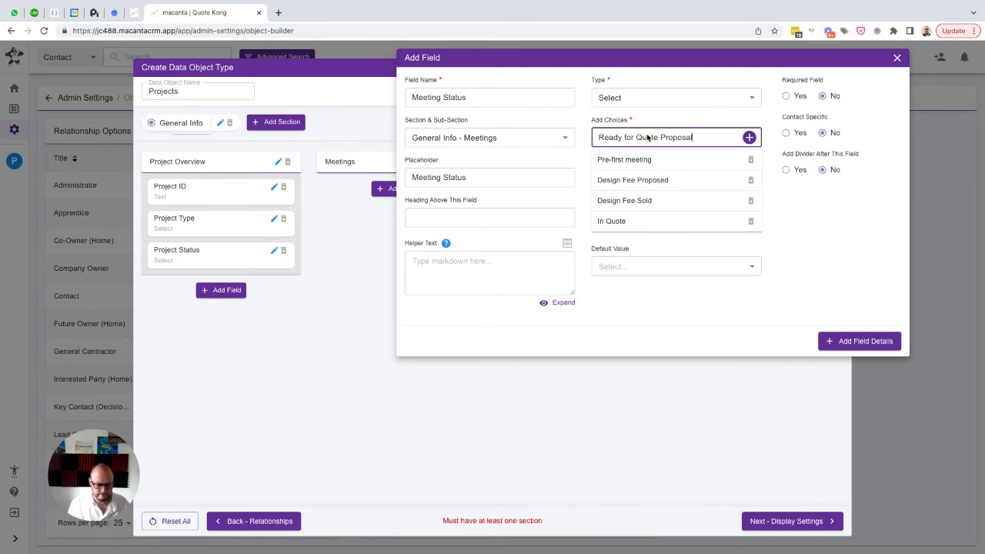
key(Return)
text(Revisio)
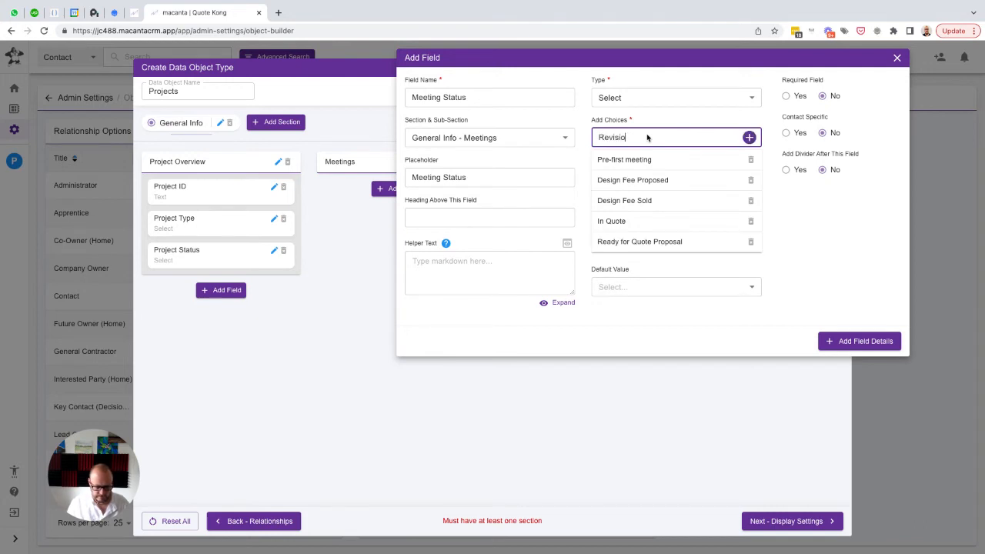
text(ns)
key(Return)
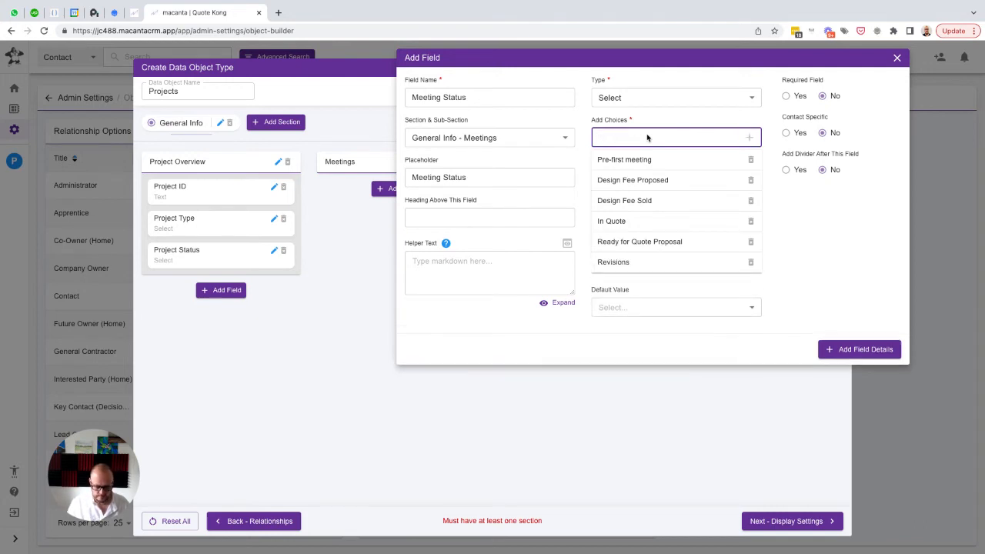
Add the choices "Hold", "Sold" and "Dead" to the end of the Meeting Status choices
text(Hold)
key(Return)
text(Sold)
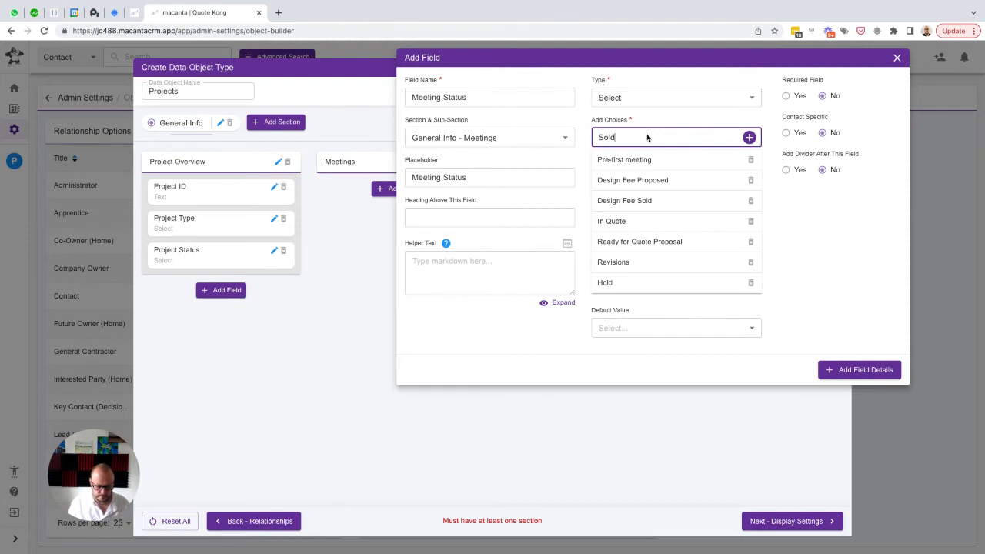
key(Return)
text(Dead)
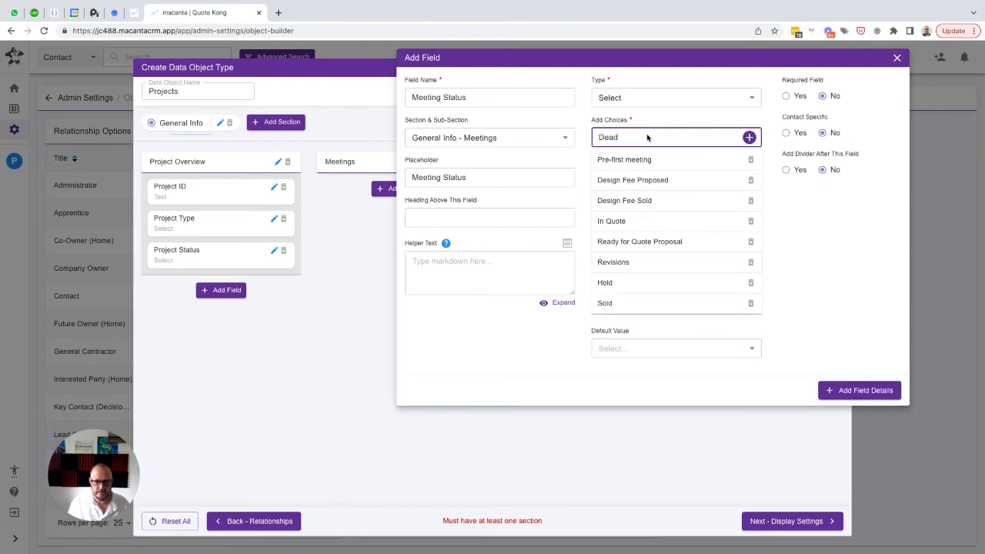
key(Return)
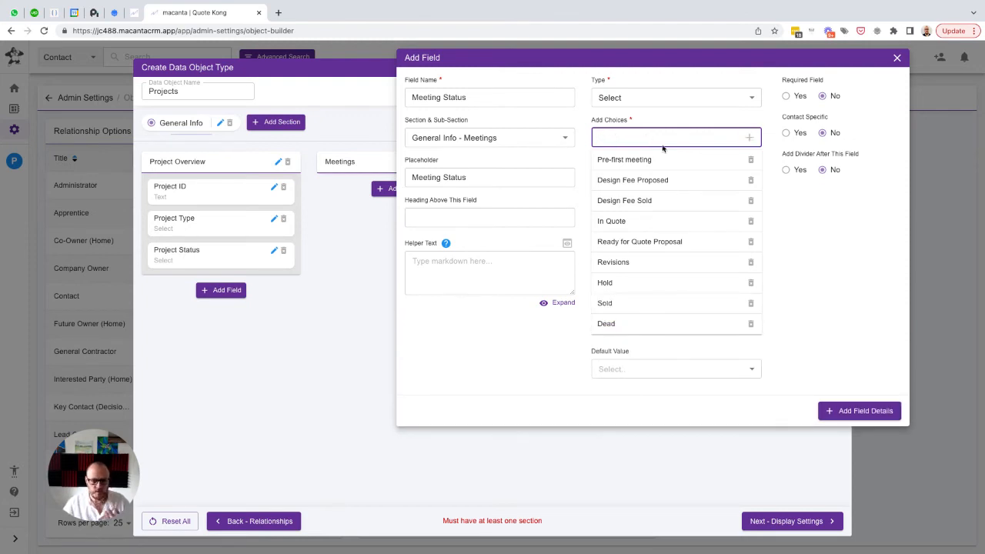
Set the Meeting Status default value to "Pre-first meeting" and add the field to the Meetings sub-section
click(714, 370)
click(628, 410)
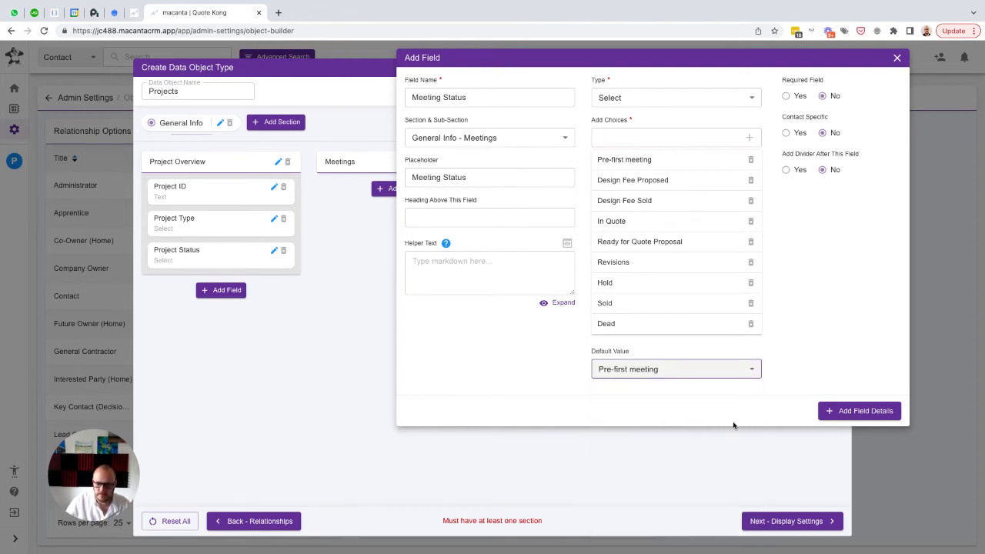
click(837, 413)
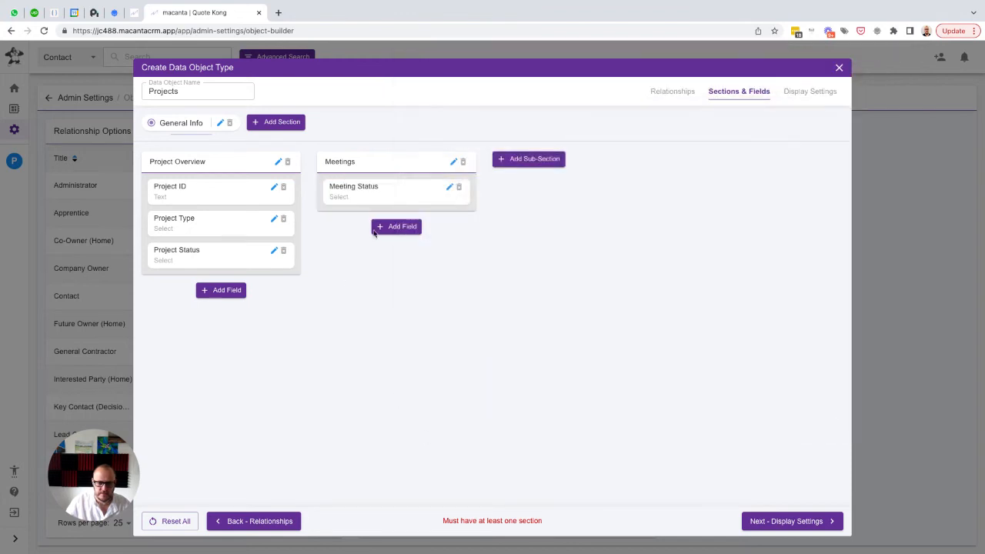
Add a Text Area field named "Meeting Notes" with the same text as placeholder to the Meetings sub-section
click(386, 226)
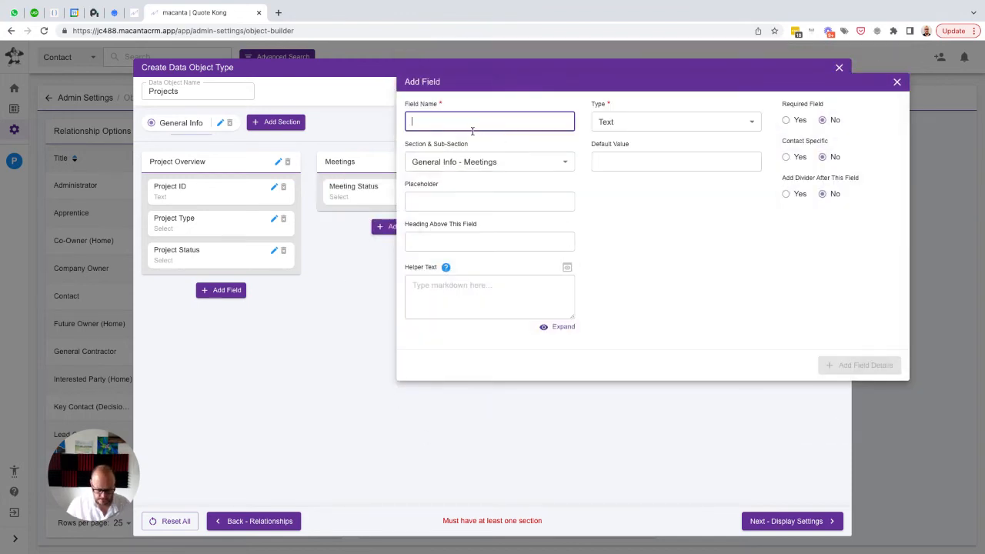
text(Meeting Notes)
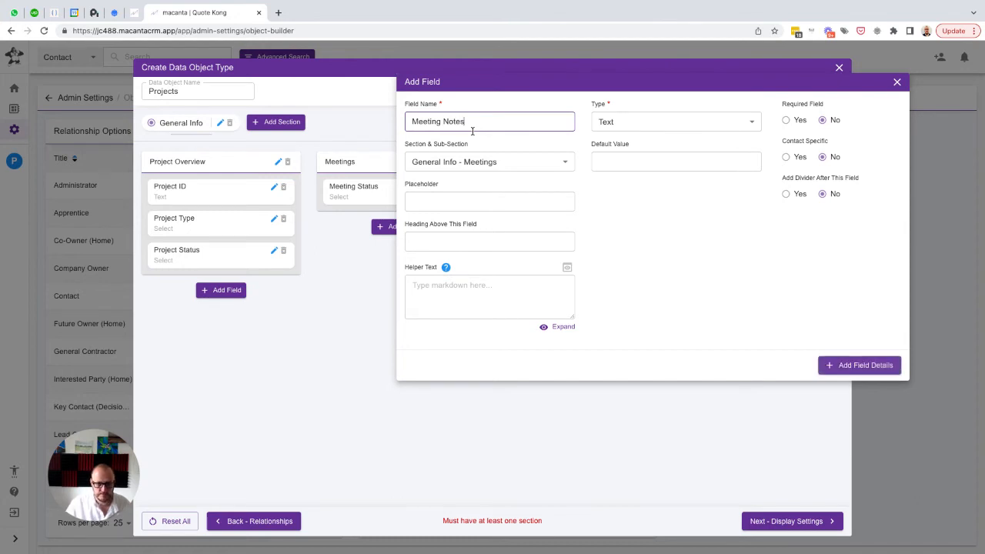
key(ctrl+a)
key(ctrl+c)
key(Tab)
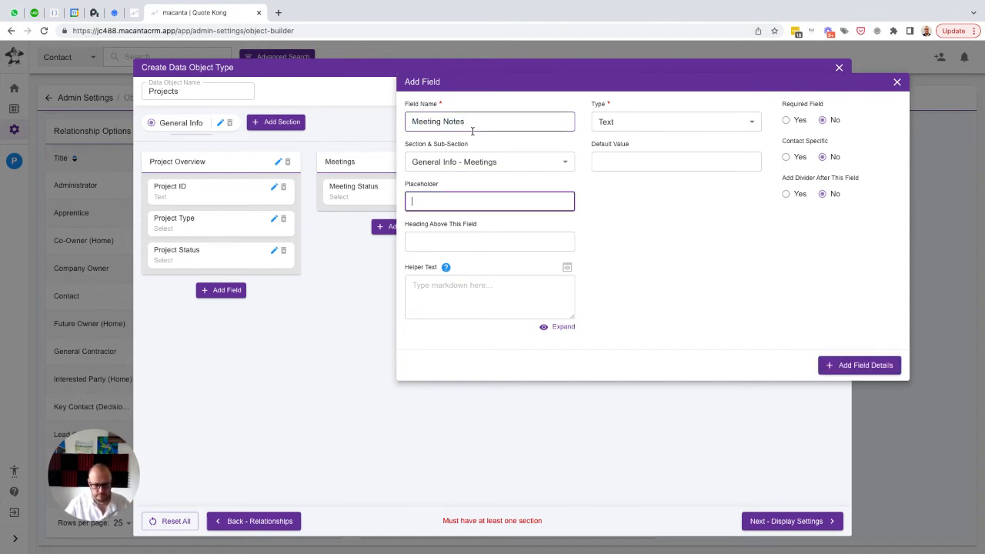
key(ctrl+v)
click(645, 123)
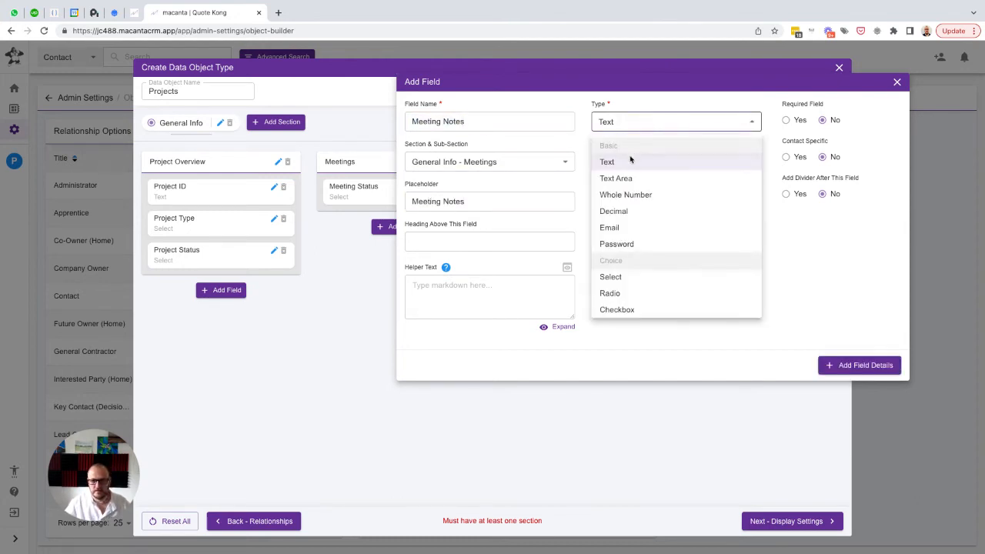
click(622, 179)
click(852, 367)
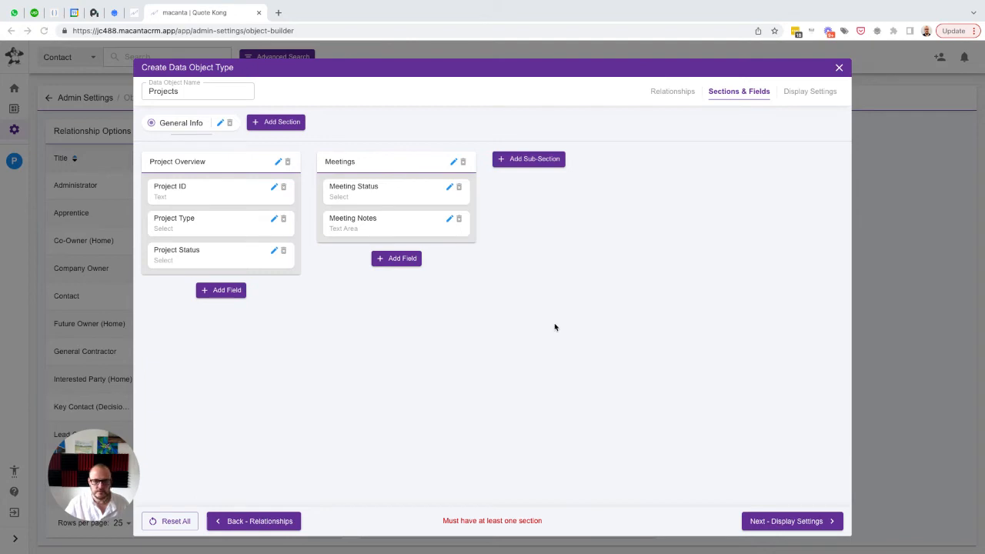
Add a sub-section named "Requirements" in 3rd position of the General Info section
click(535, 160)
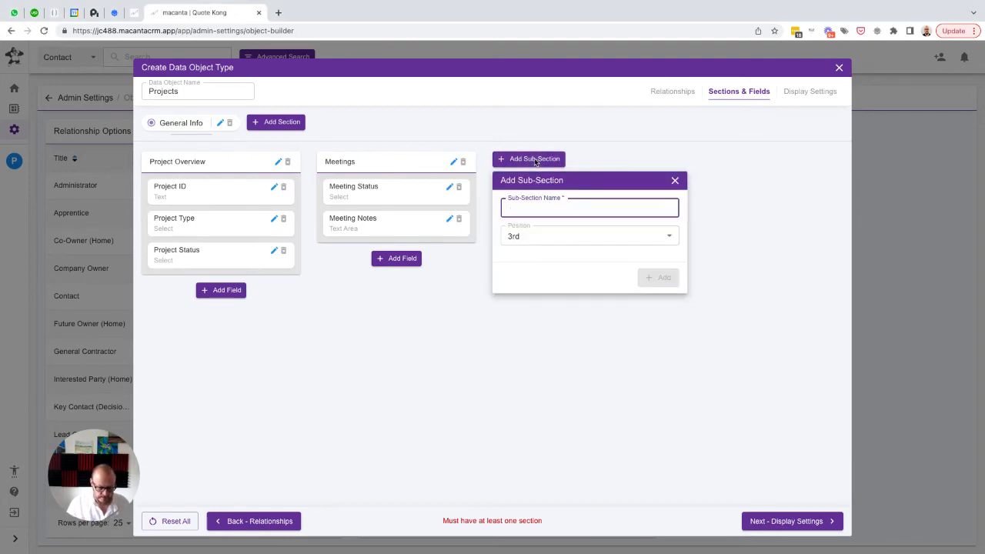
text(Rrequirements)
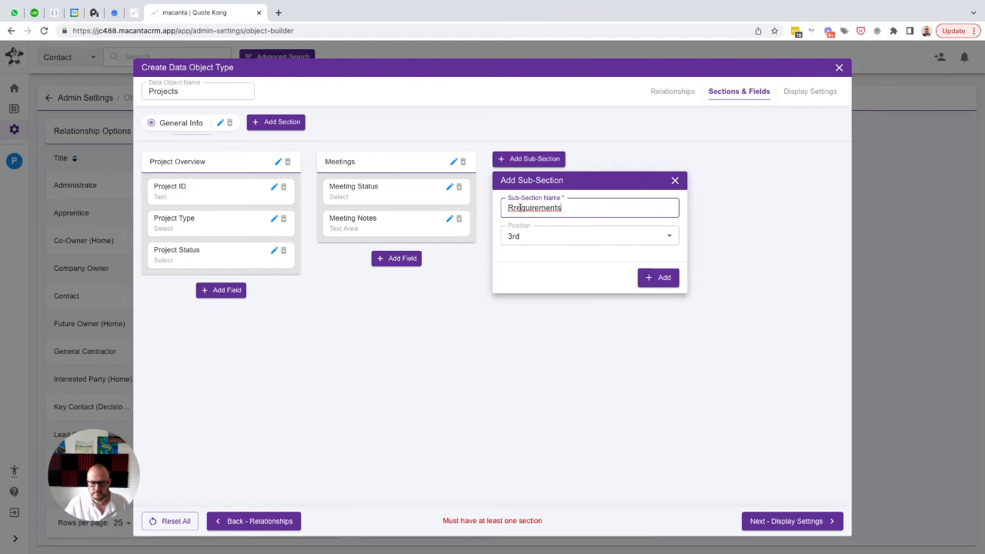
click(516, 208)
key(BackSpace)
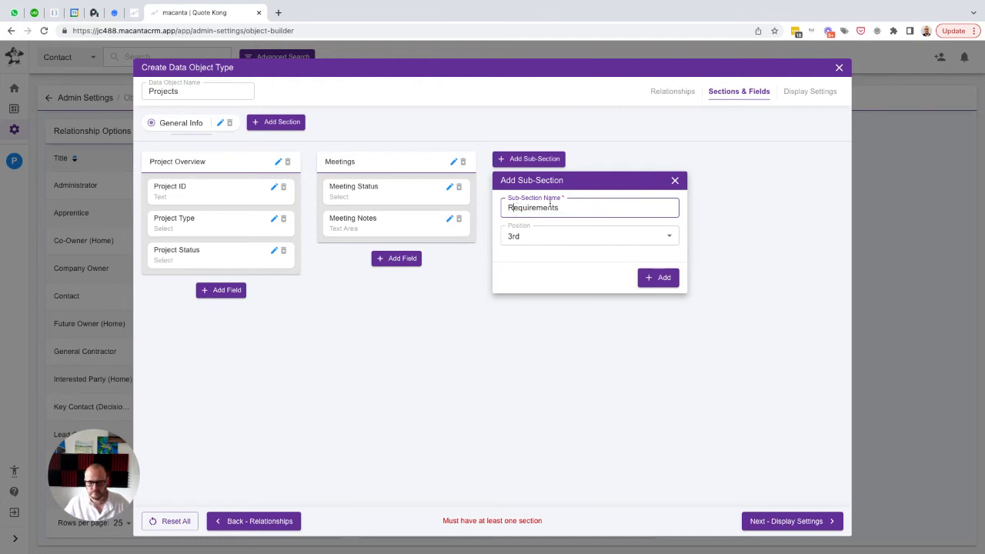
click(657, 277)
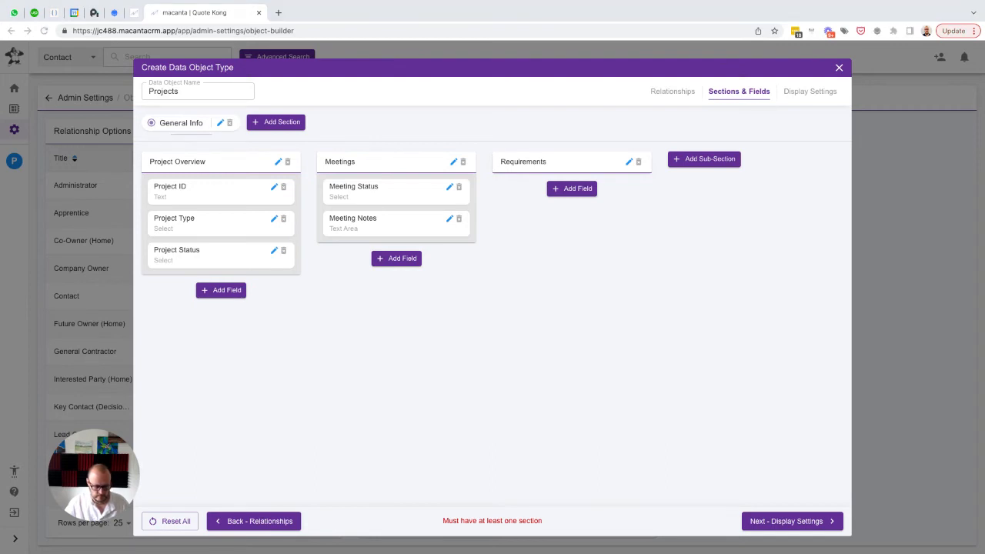
Start a Select field named "Locates required" with the same text as placeholder in the Requirements sub-section
click(570, 191)
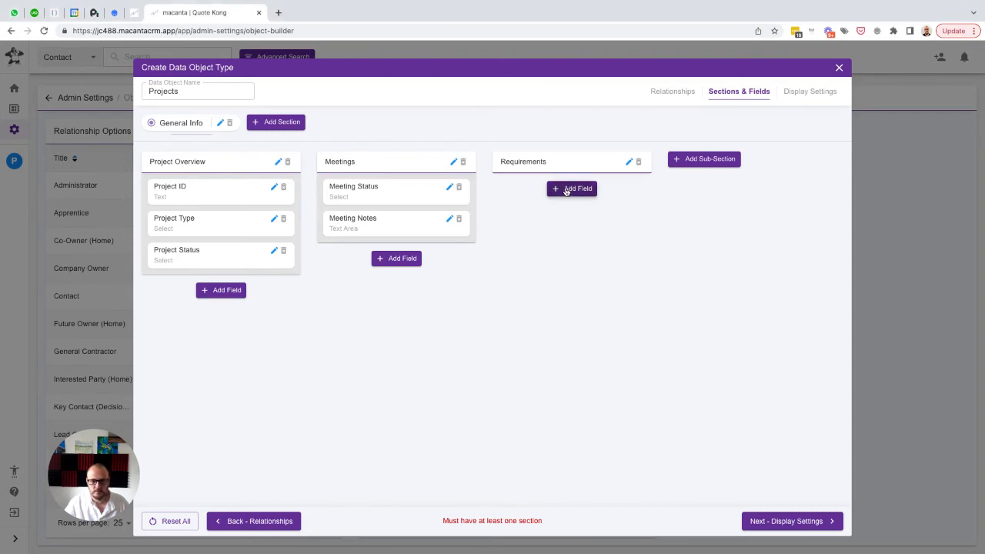
click(566, 192)
key(ctrl+v)
key(Tab)
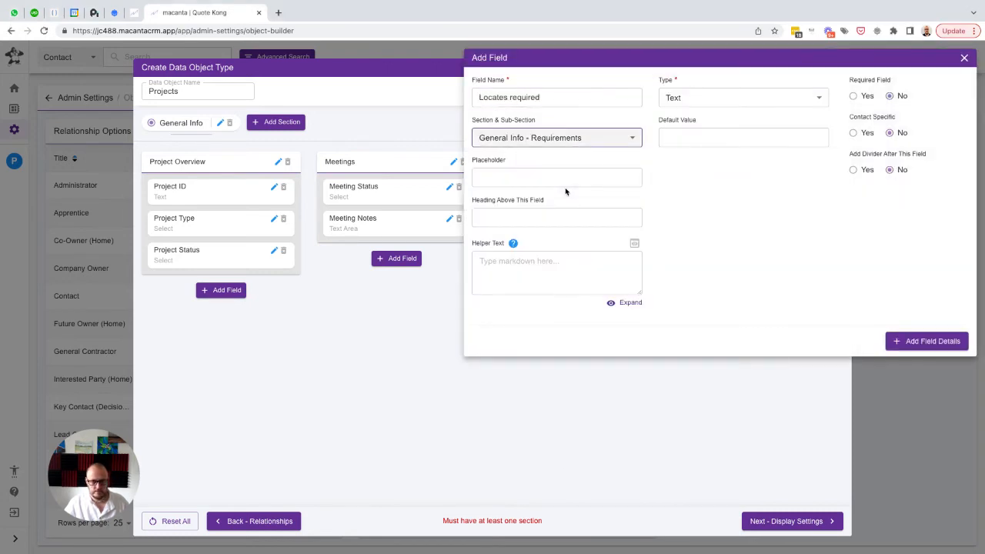
key(Tab)
key(ctrl+v)
click(715, 104)
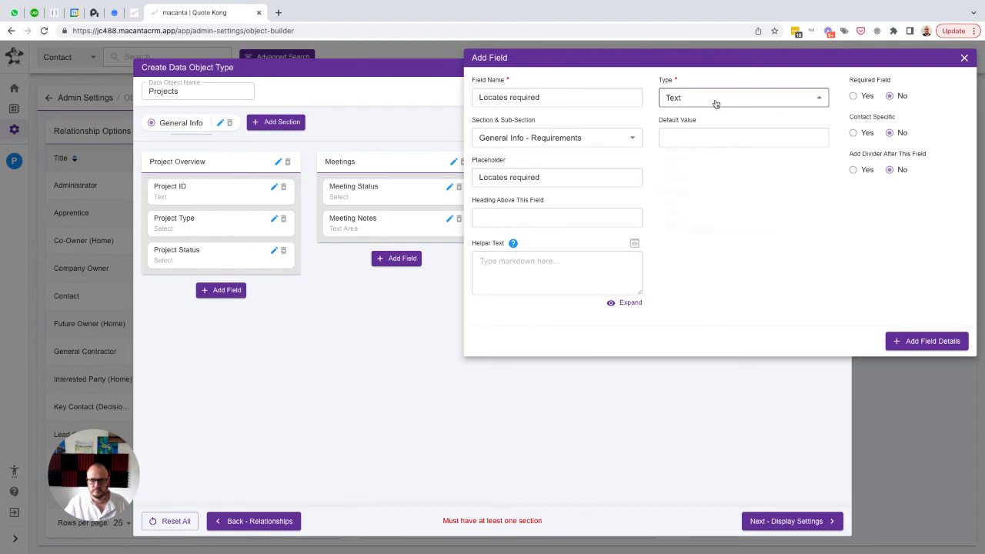
click(720, 252)
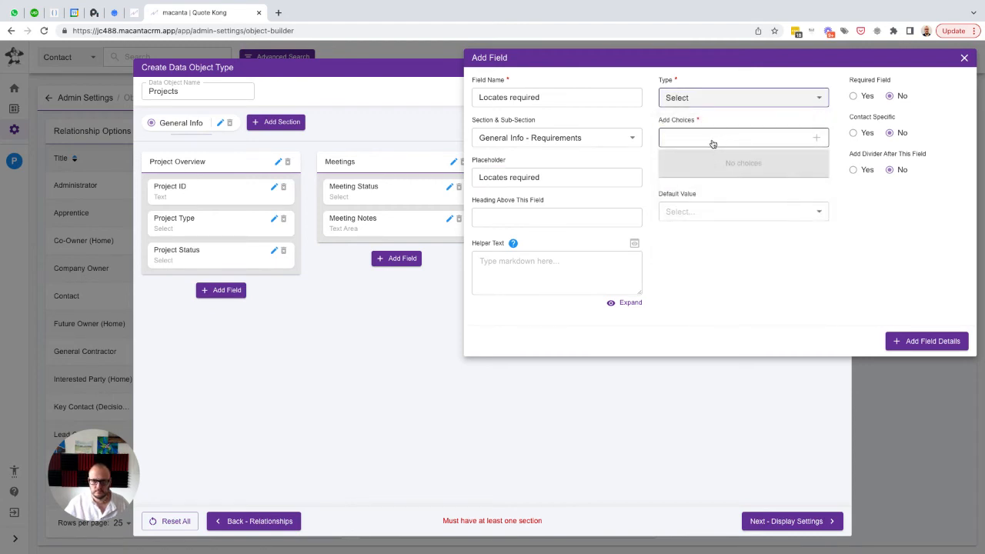
Give the Locates required field the choices "Yes" and "No" with default "No", and add it to the Requirements sub-section
click(713, 144)
text(Yes)
key(Return)
text(N)
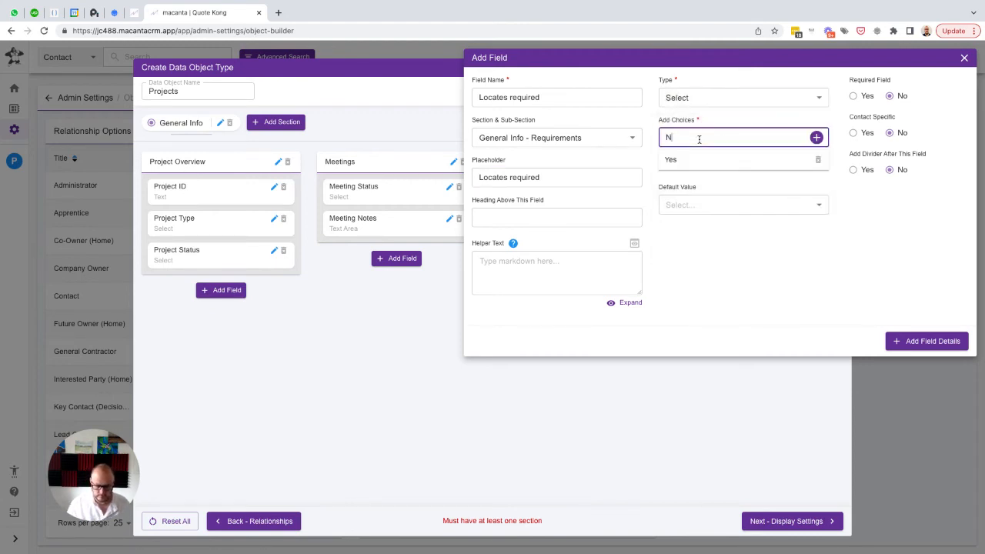
text(o)
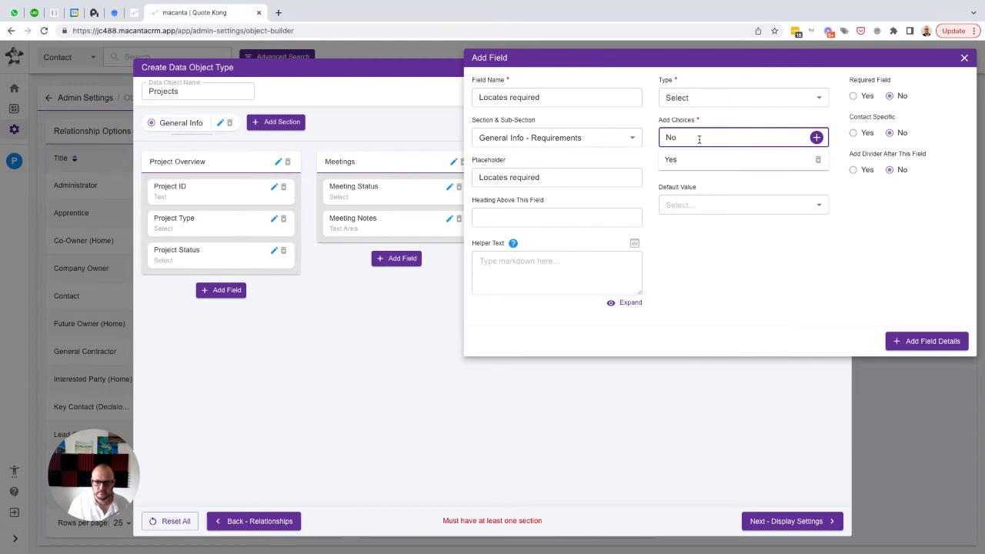
key(Return)
click(704, 226)
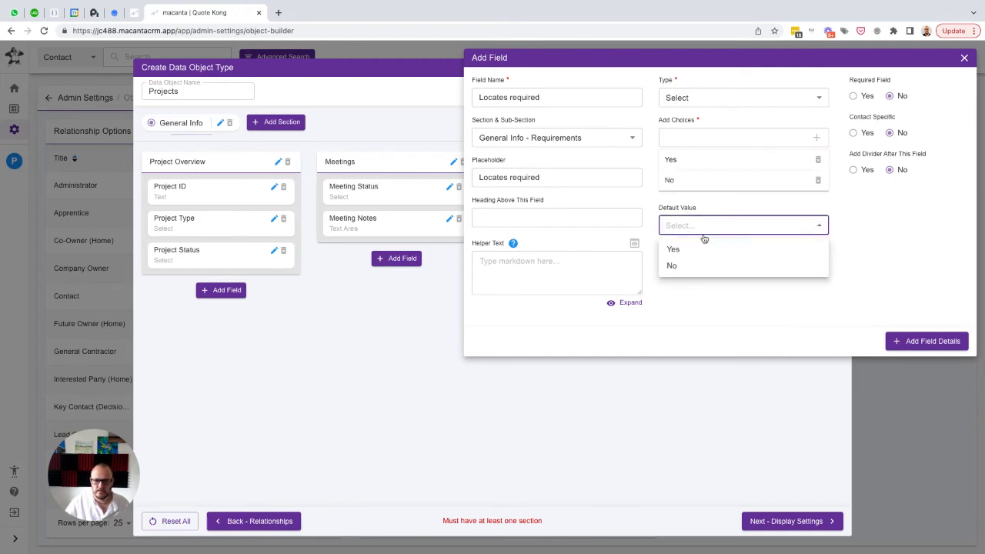
click(672, 266)
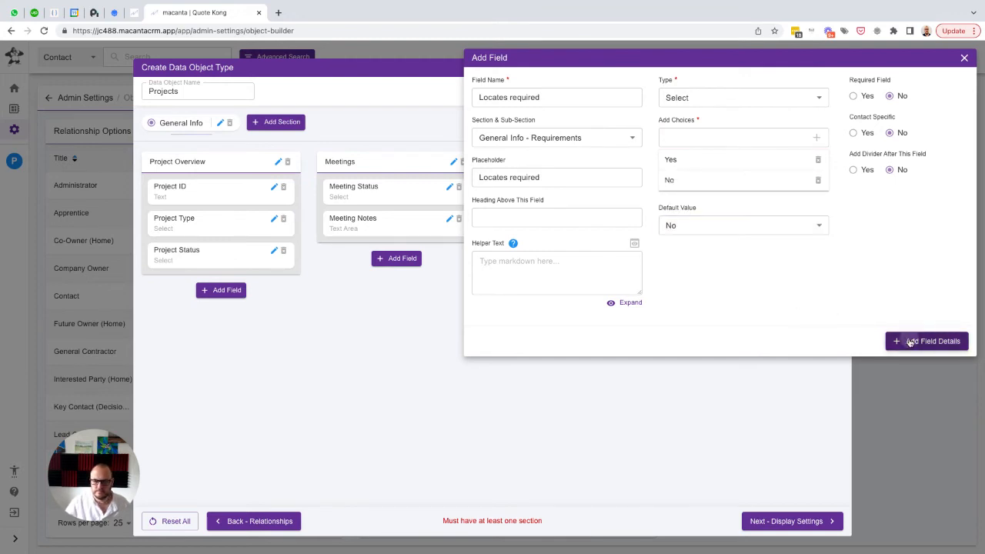
click(928, 341)
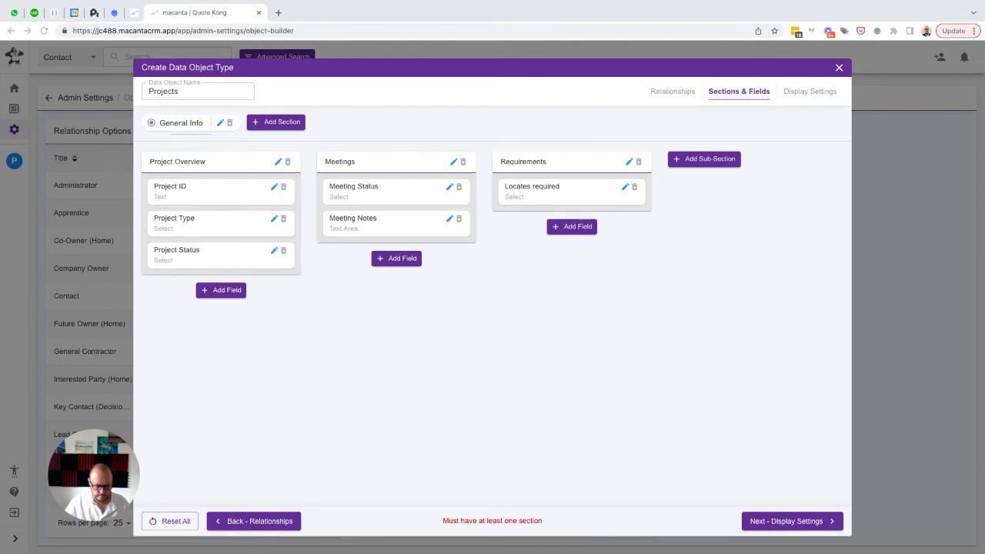
Start a Checkbox field named "Permits Required" with the same text as placeholder in the Requirements sub-section
click(570, 228)
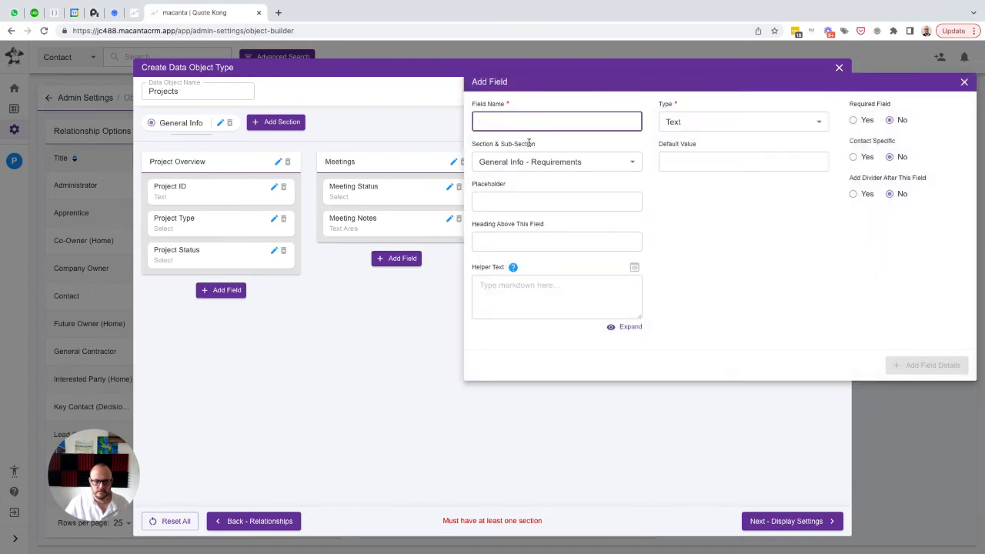
text(Permit)
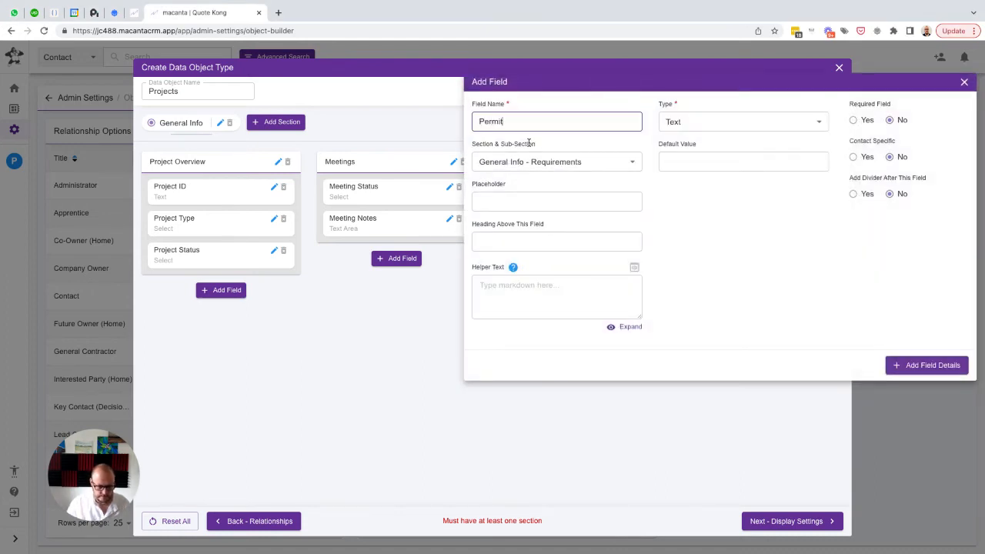
text(s Required)
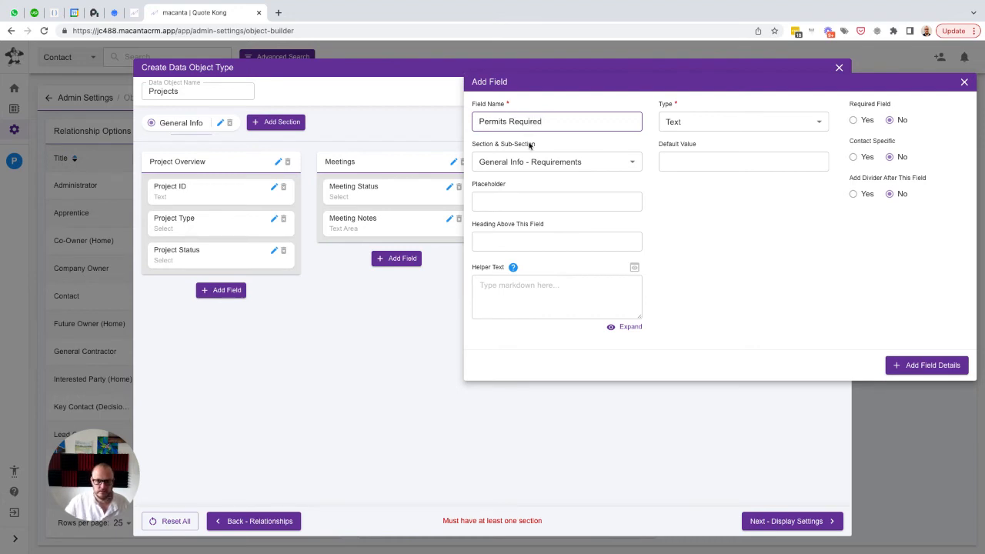
key(ctrl+a)
key(ctrl+c)
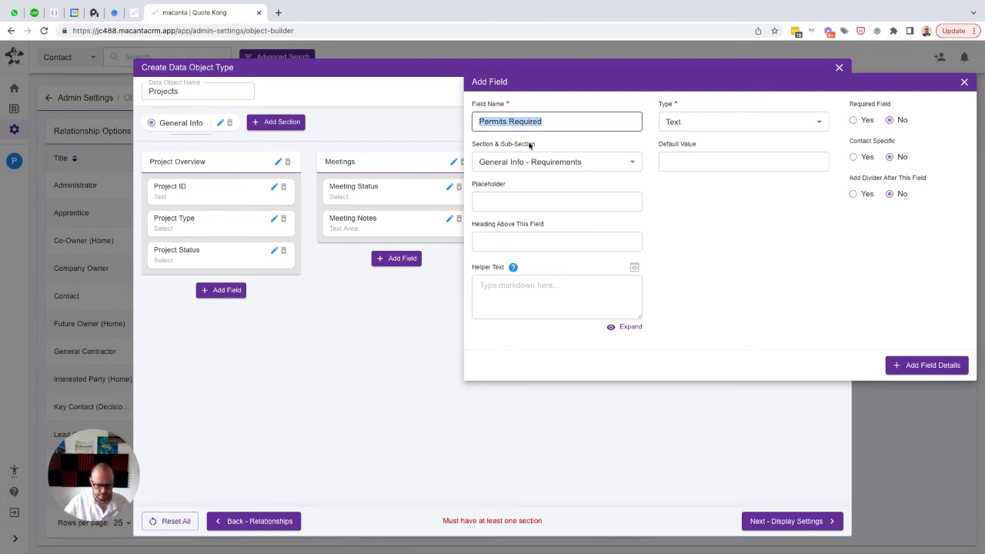
key(Tab)
key(Tab)
key(ctrl+v)
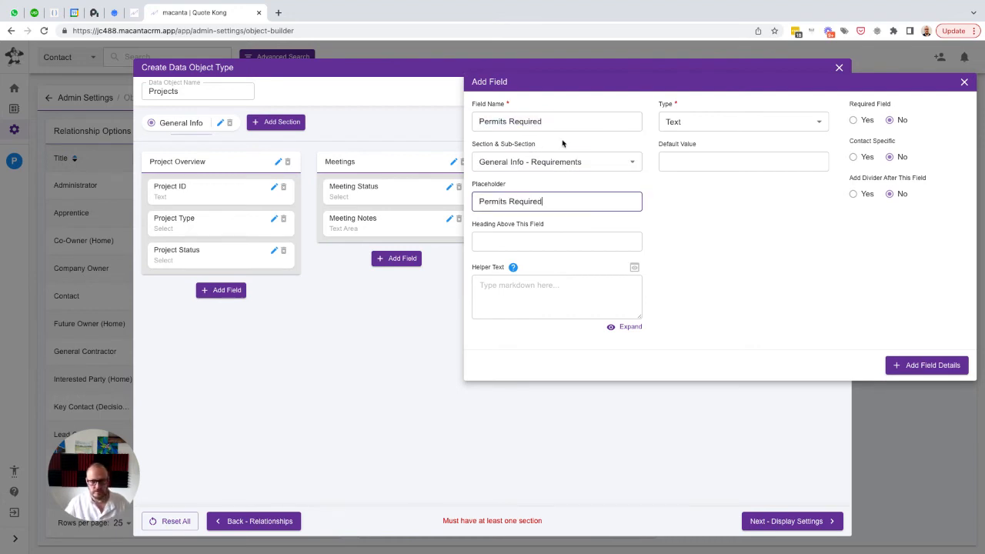
click(720, 124)
click(681, 310)
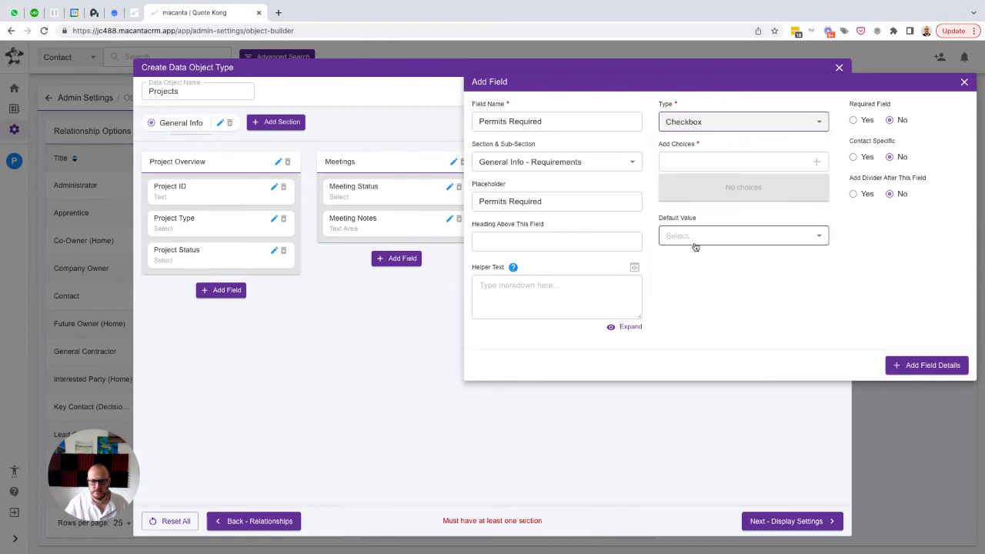
Give the Permits Required field the choices "No Permit", "Building Permit" and "Plumbing Permit"
click(693, 160)
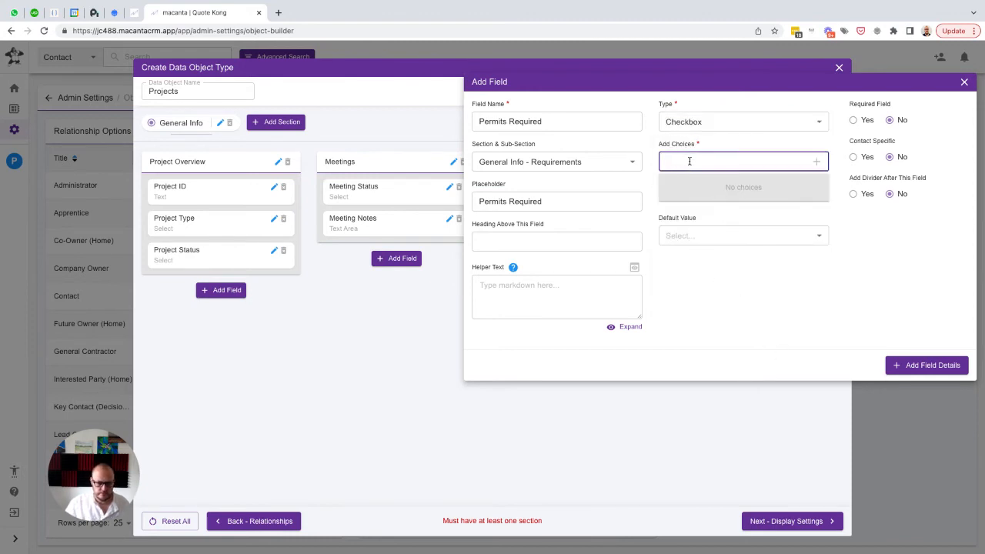
text(No Permit)
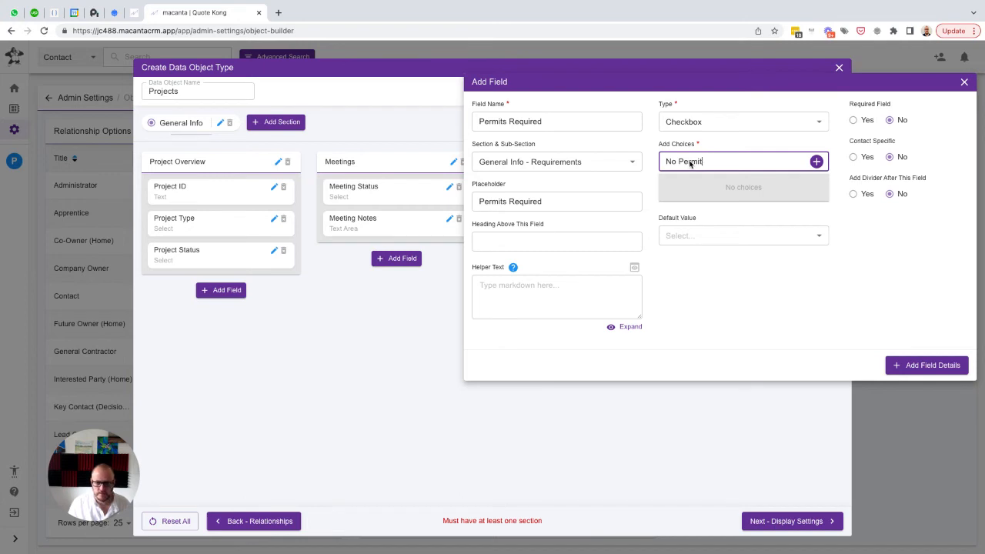
key(Return)
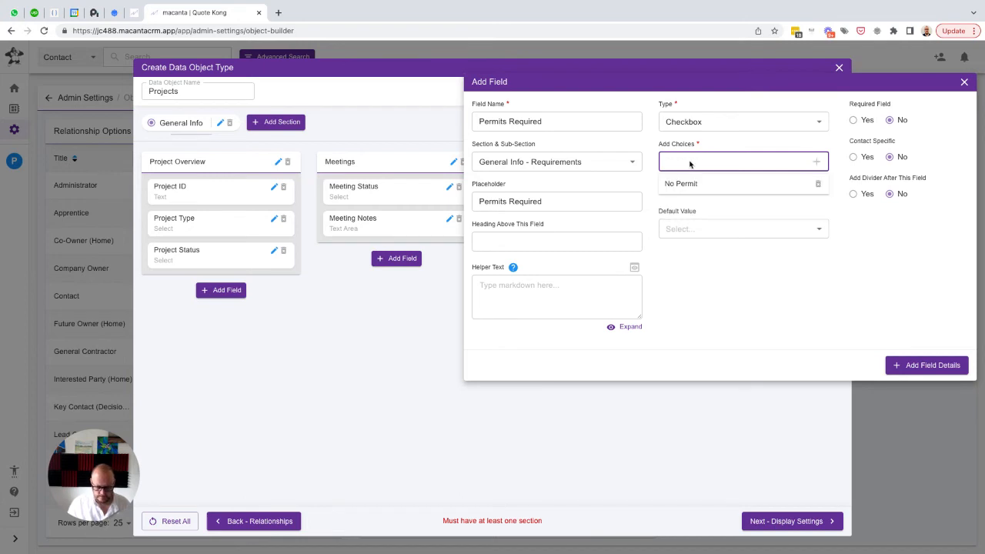
text(Building Permit)
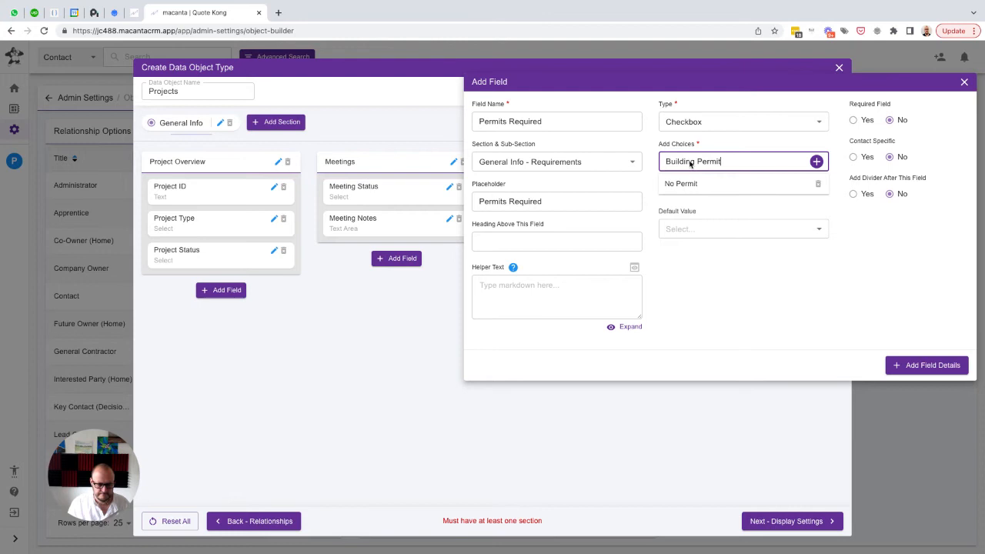
key(Return)
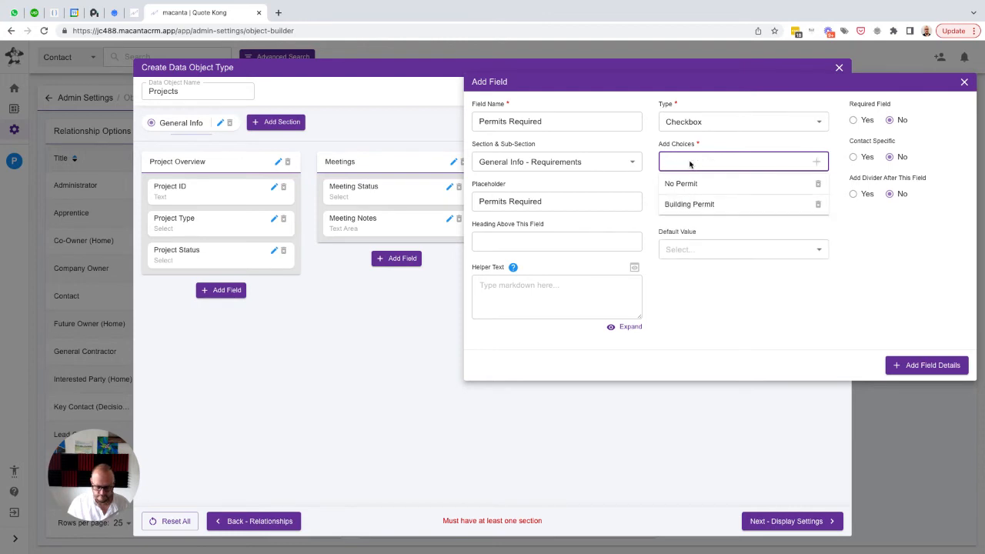
text(Plumbing Permit)
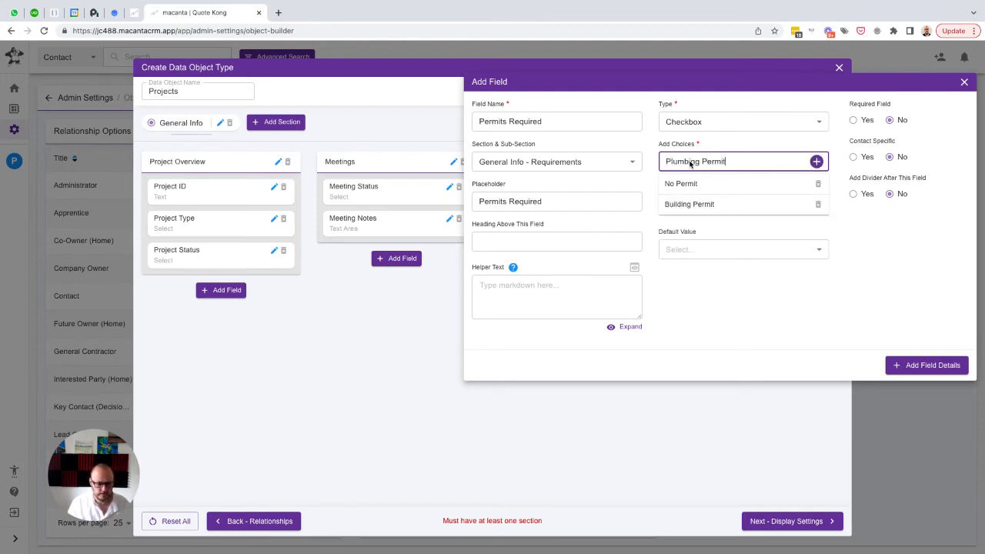
key(Return)
Add the choices "Electrical Permit", "Gas Permit" and "Other Permit", and save the Permits Required field to the Requirements sub-section
text(Electric)
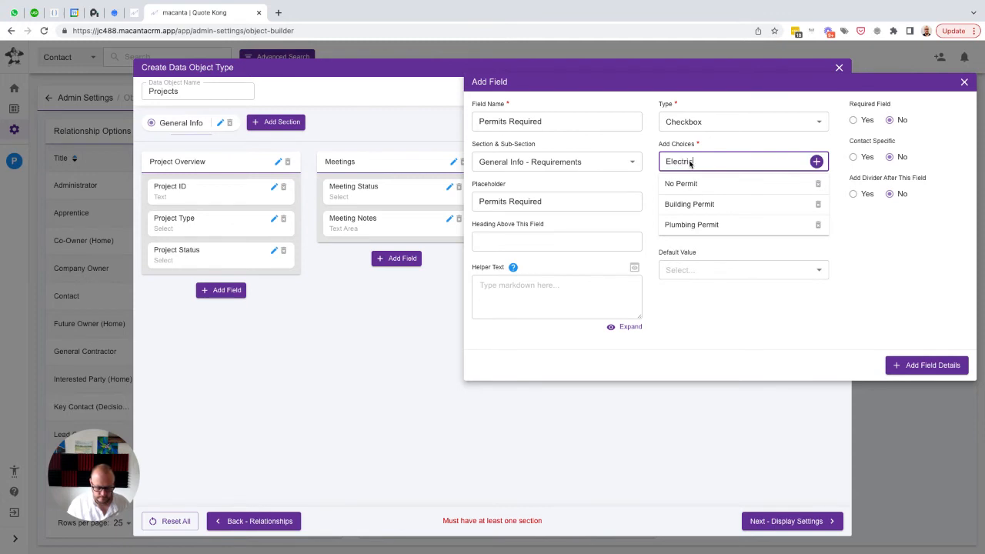
text(al Permit)
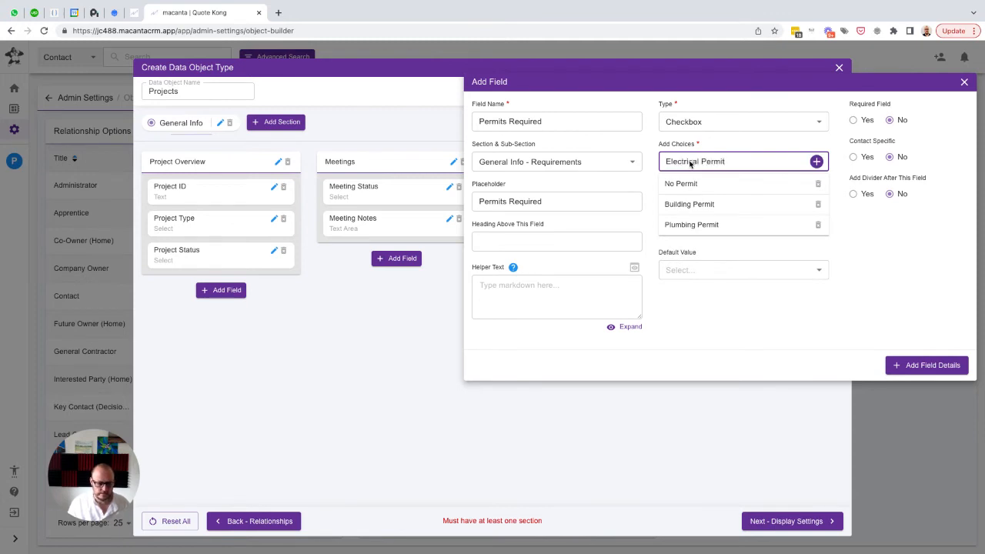
key(Return)
text(Gas P)
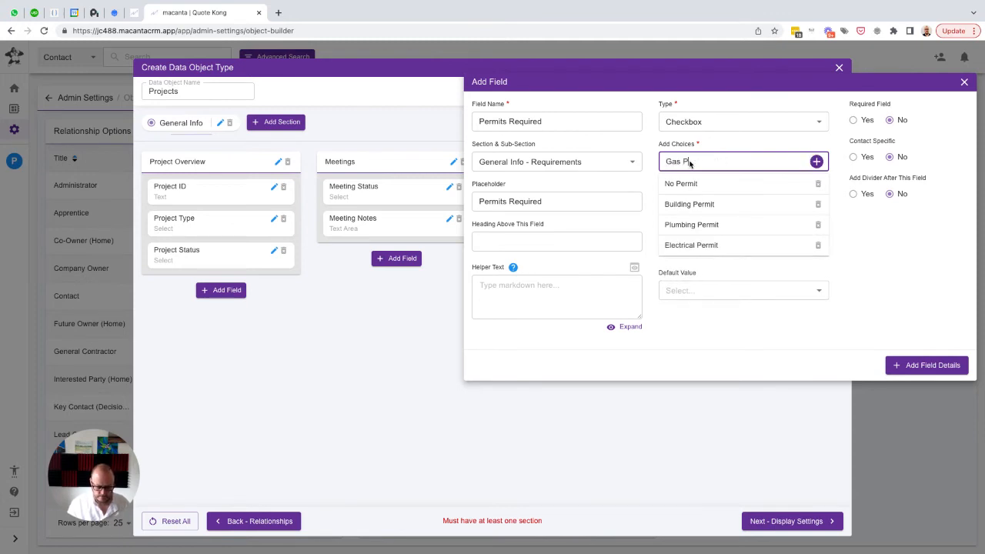
text(ermit)
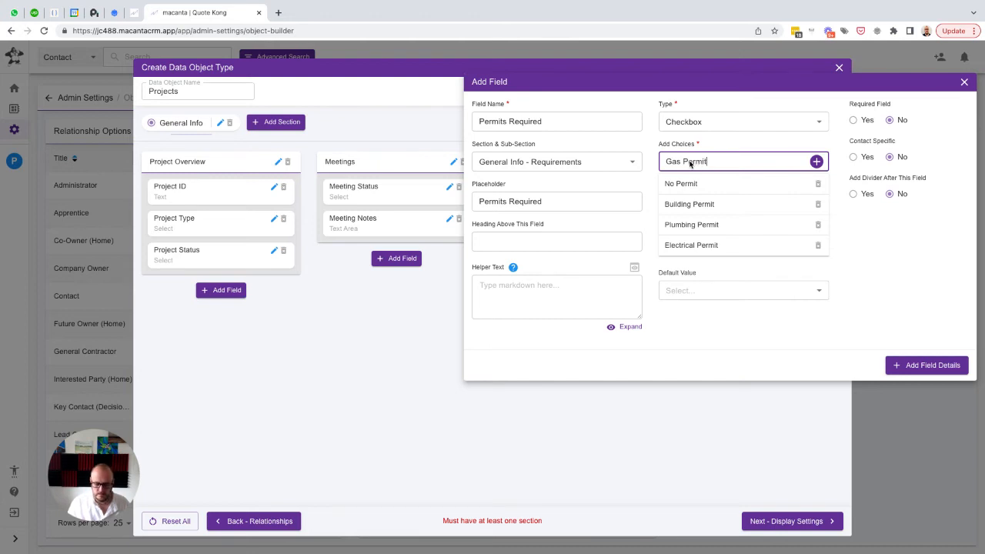
key(Return)
text(Other P)
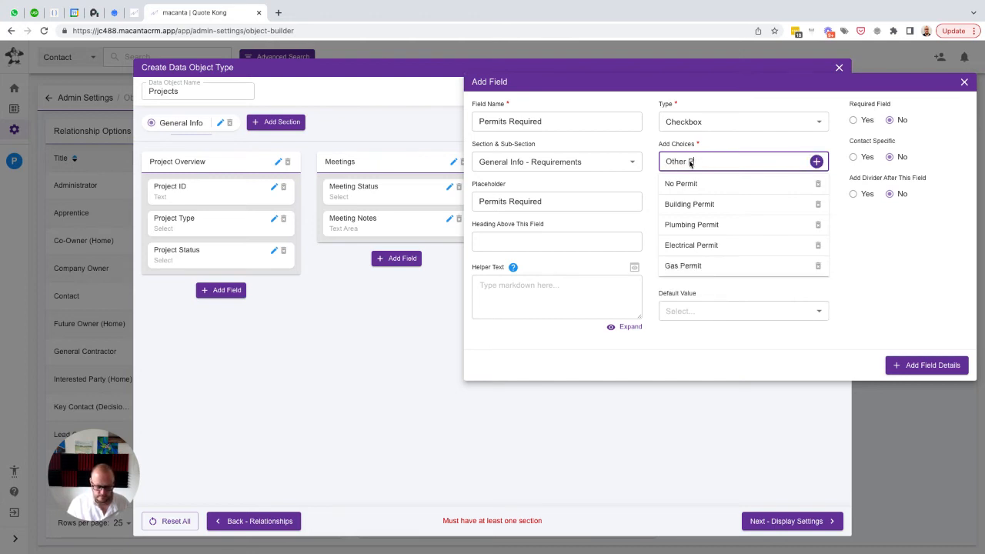
text(ermit)
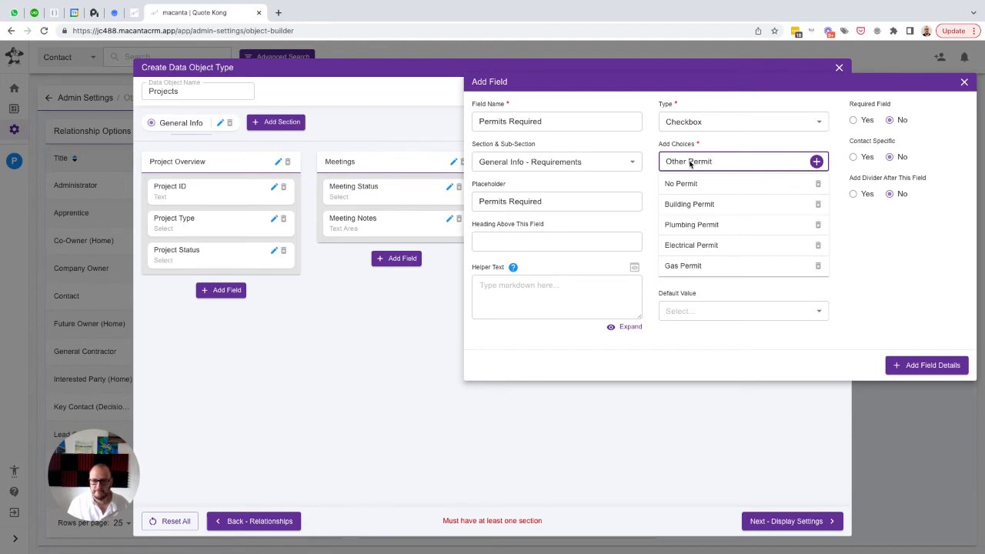
key(Return)
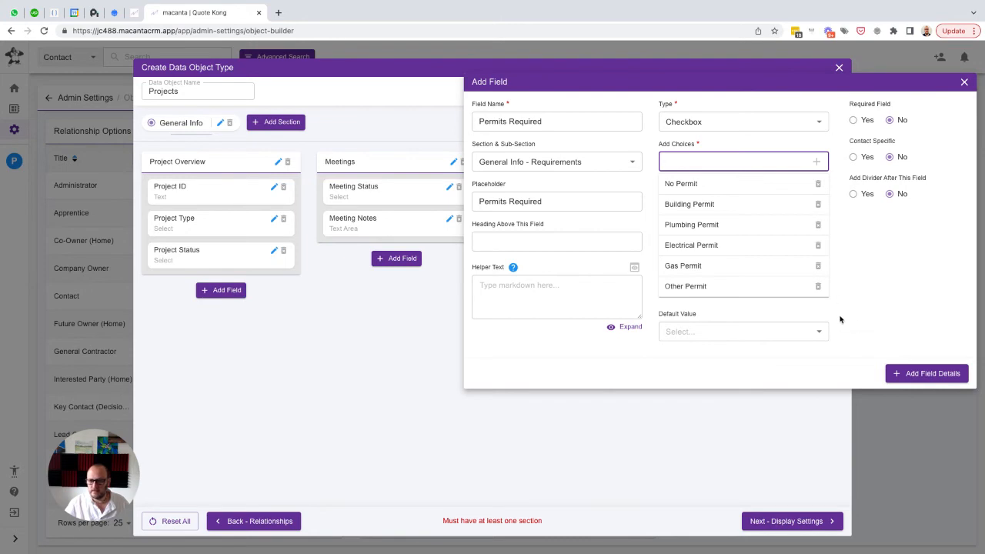
click(920, 374)
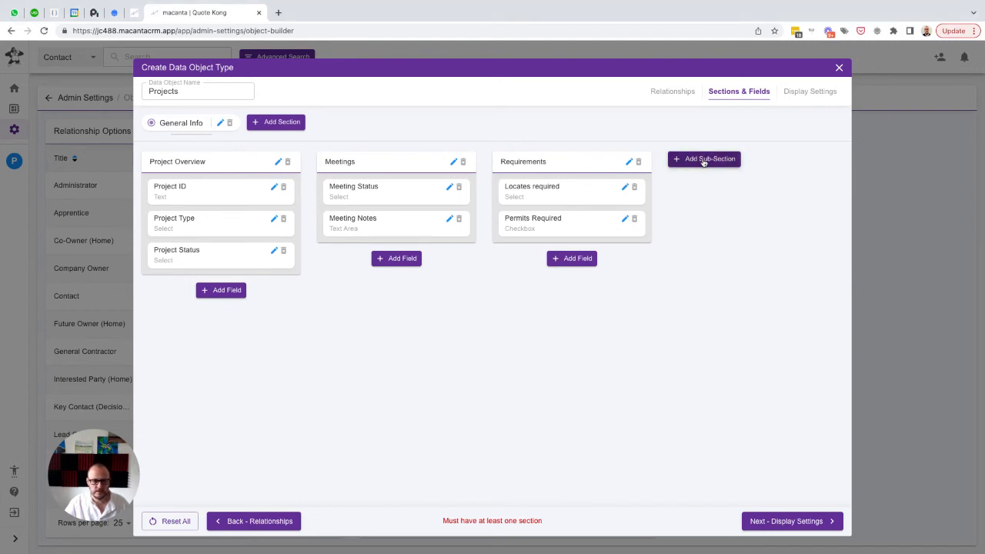
Start a Select field named "Is there a set planned start renovation date?" with the same text as placeholder in the Project Overview sub-section
click(220, 291)
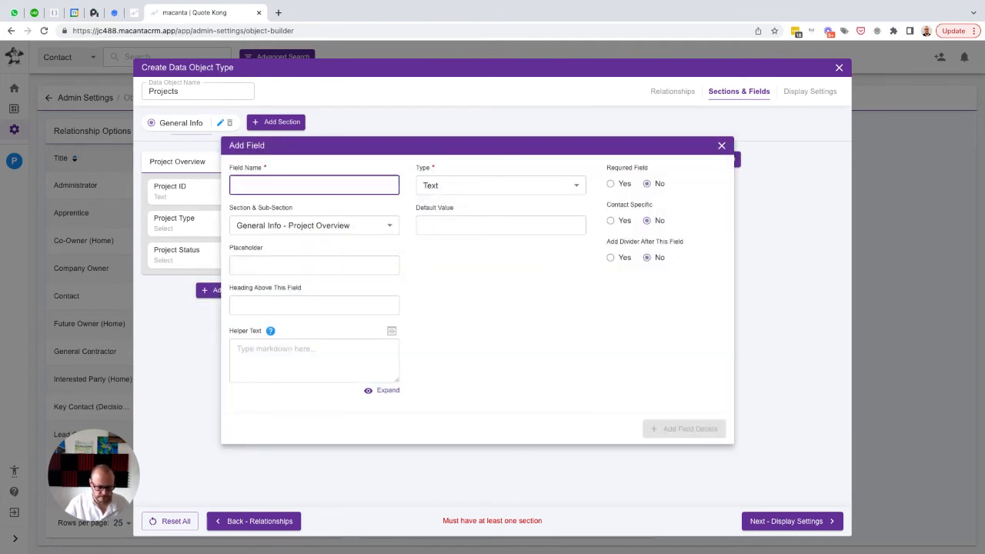
key(super+Tab)
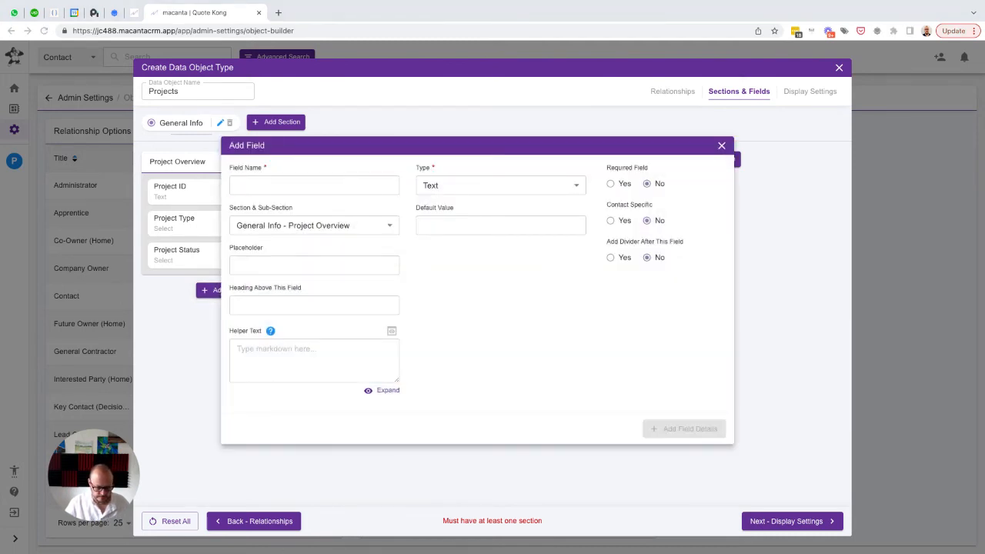
click(261, 186)
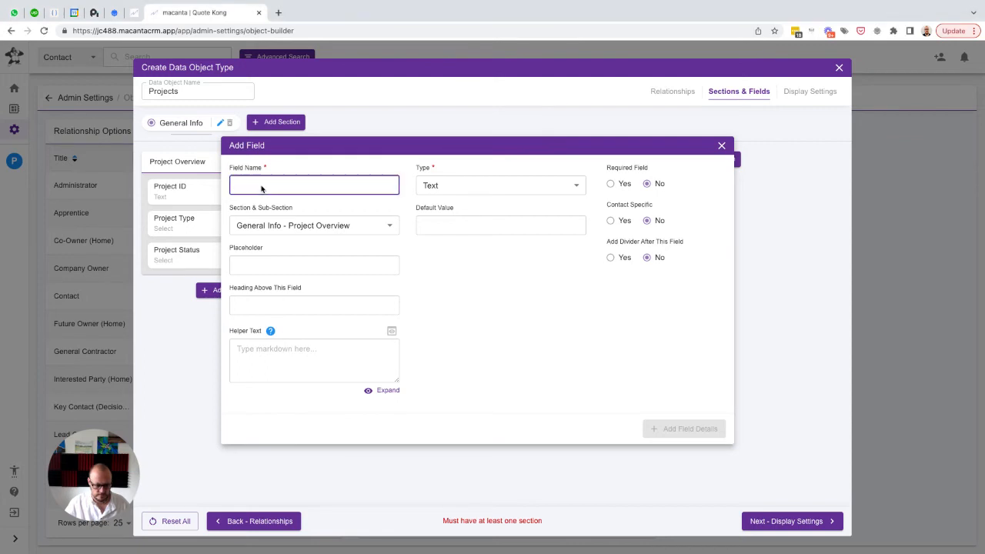
key(super+v)
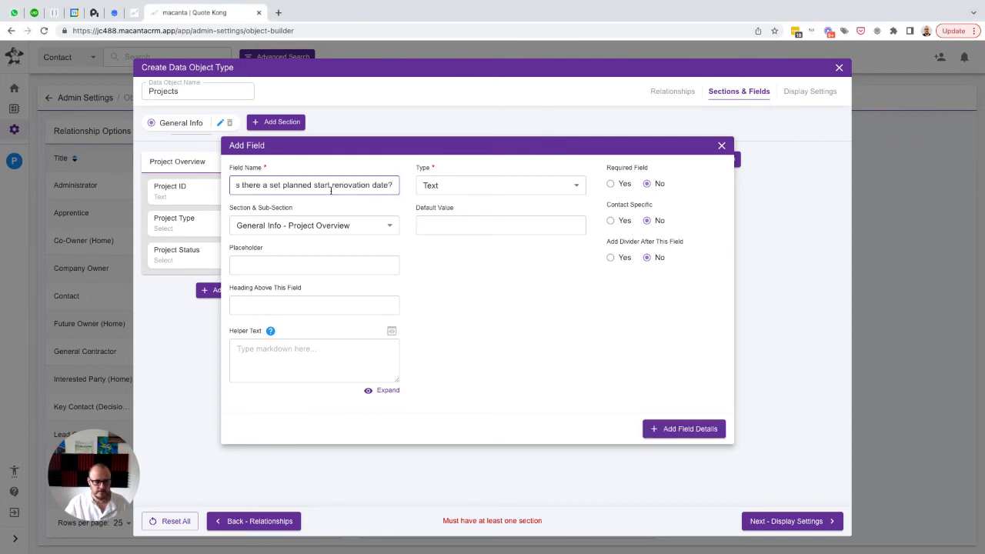
click(358, 263)
key(super+v)
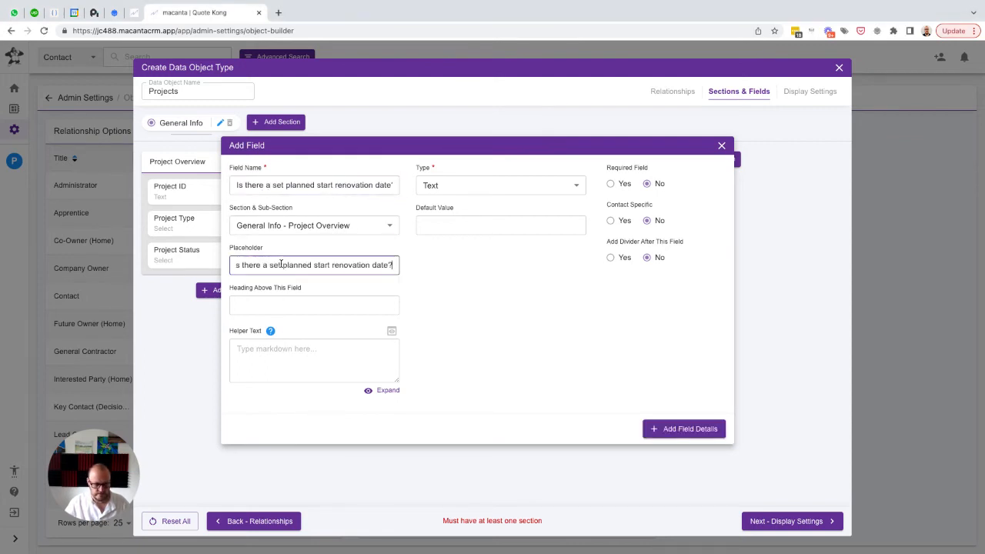
click(473, 189)
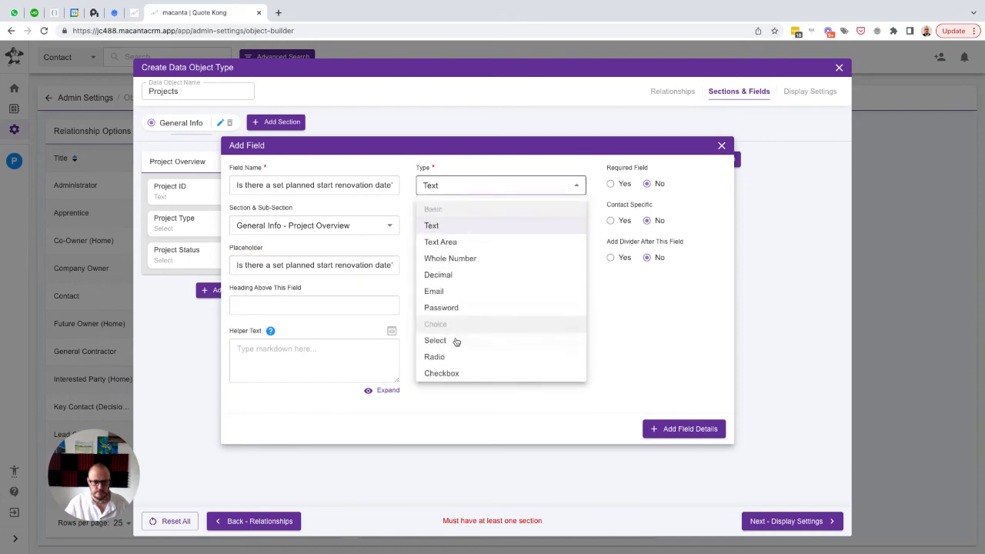
scroll(448, 348, down, 2)
click(437, 271)
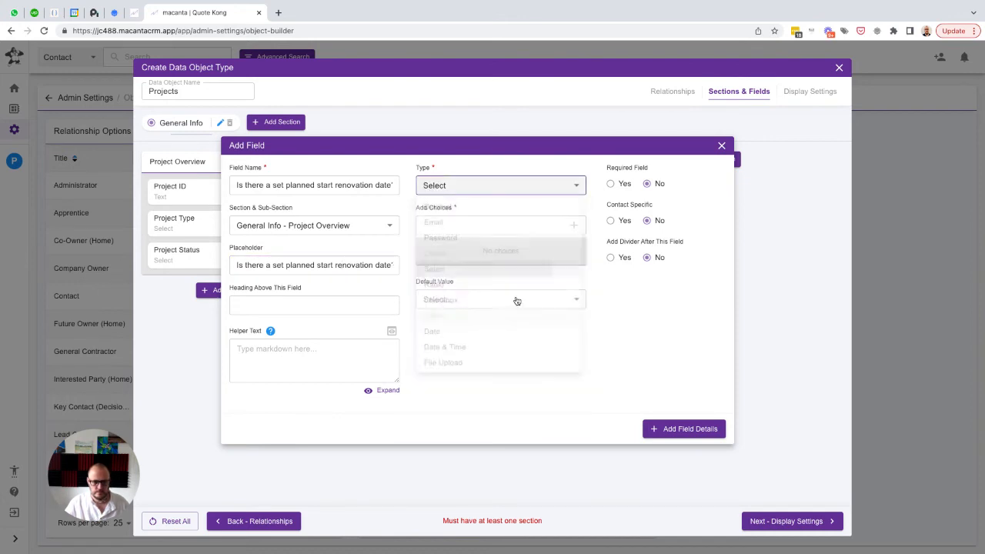
Give the planned renovation date question the choices "Yes" and "No" with default "No", and add it to Project Overview
click(466, 224)
text(Yes)
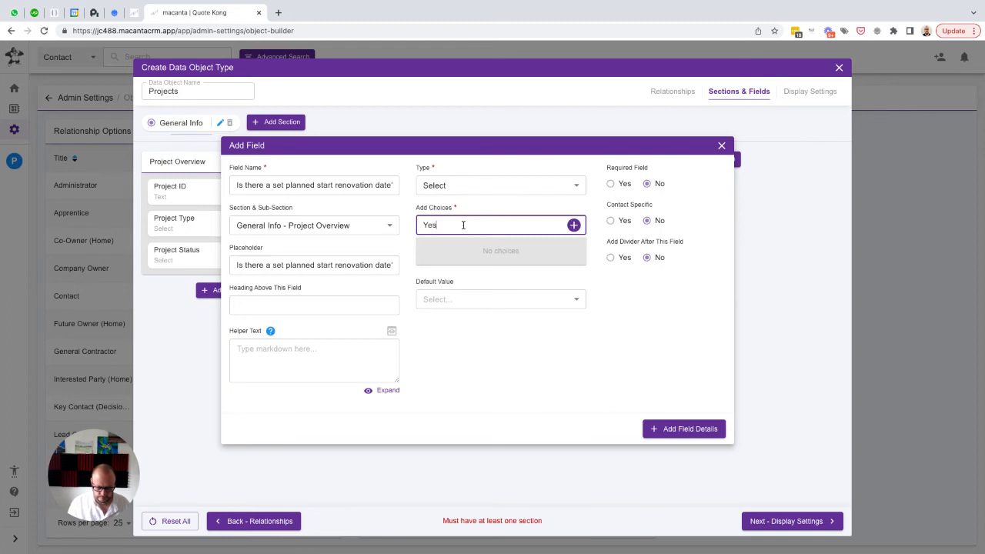
key(Return)
text(No)
key(Return)
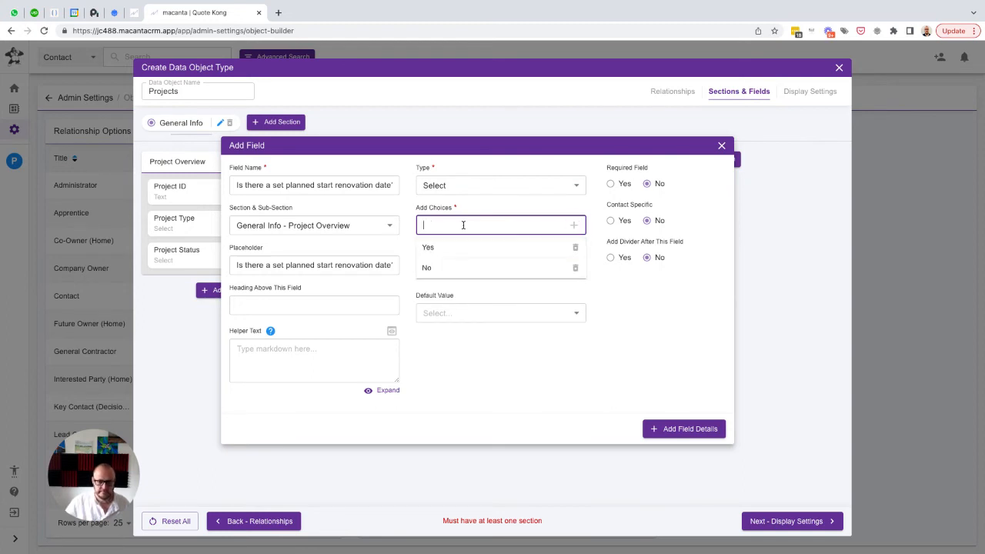
click(467, 317)
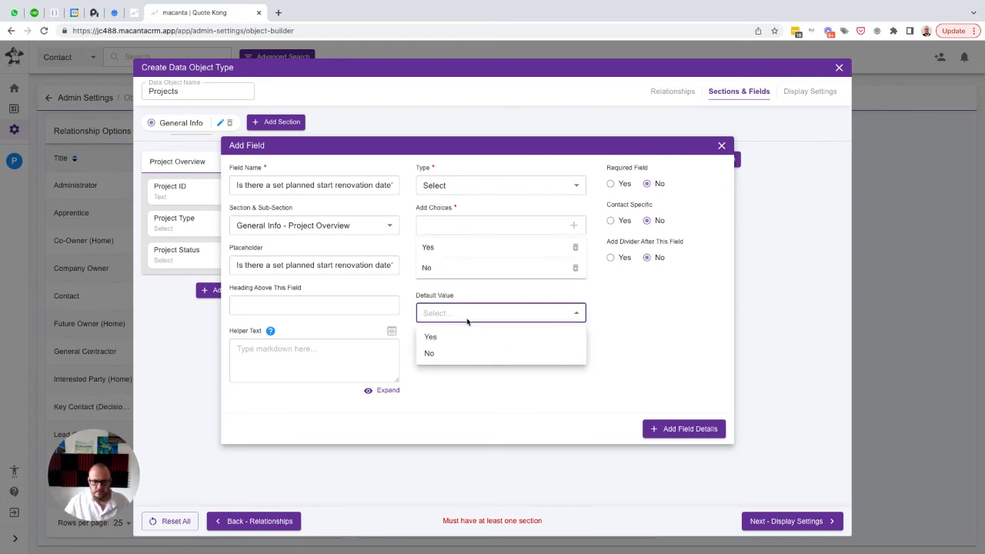
click(441, 351)
click(679, 431)
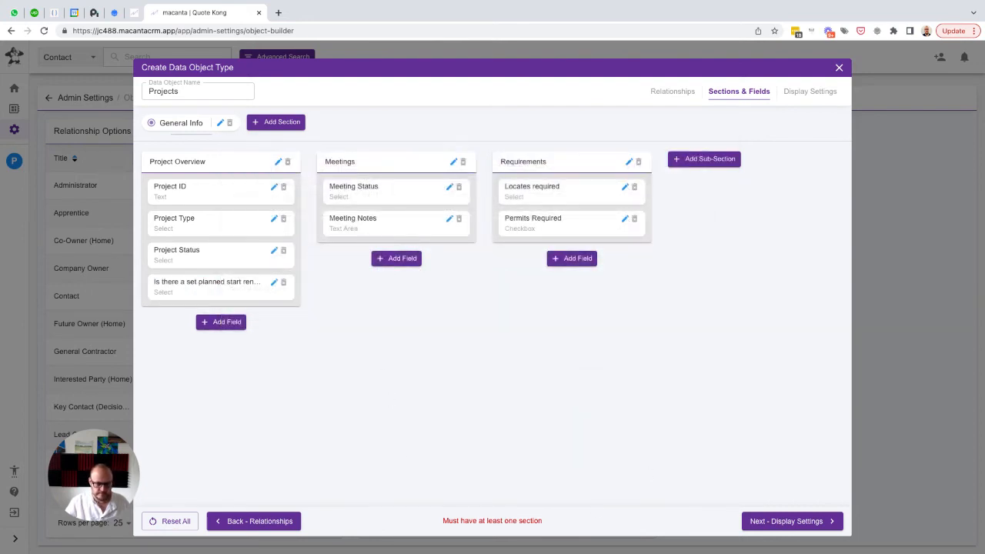
Add a Date field named "Planned Start Date" with the same text as placeholder to the Project Overview sub-section
click(222, 323)
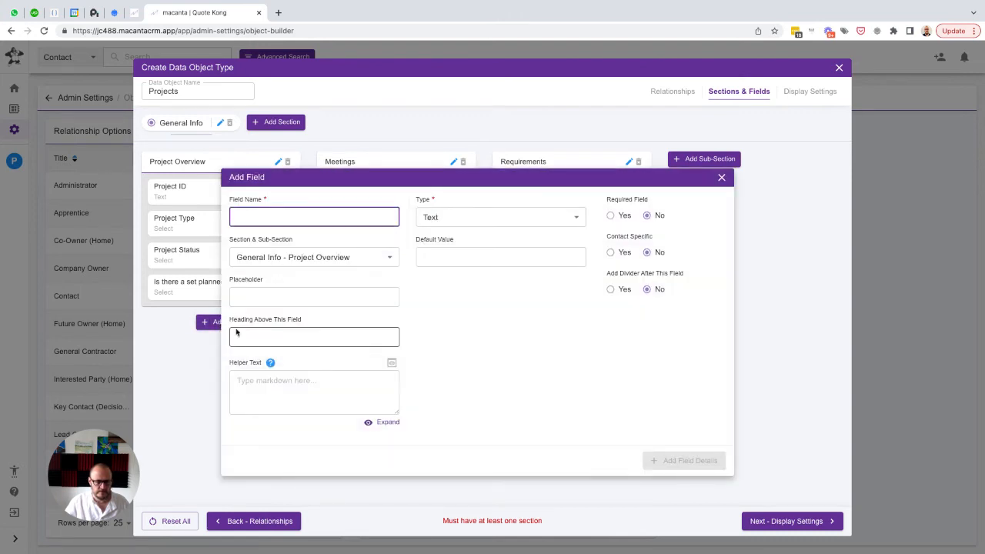
text(Planned)
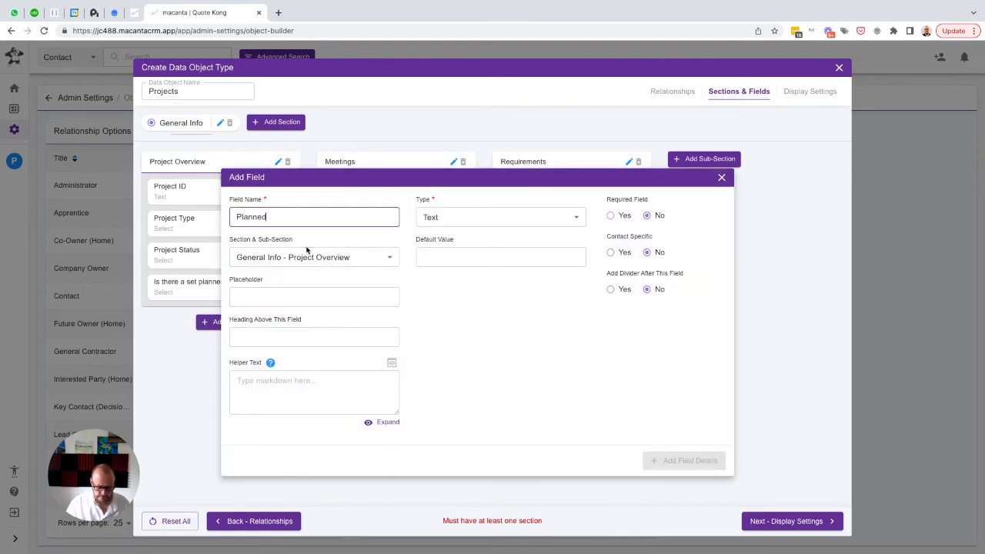
text( Start )
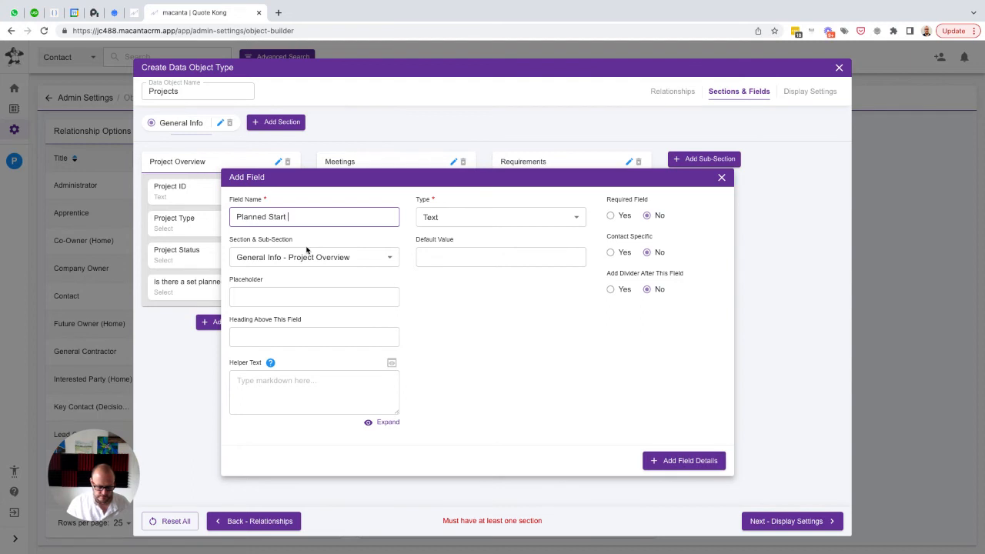
text(R)
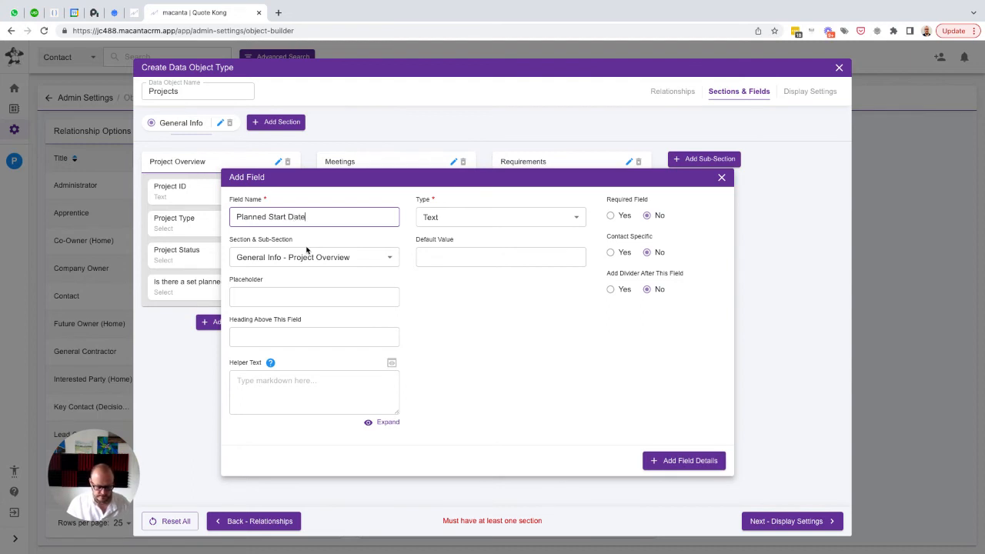
key(Tab)
key(Tab)
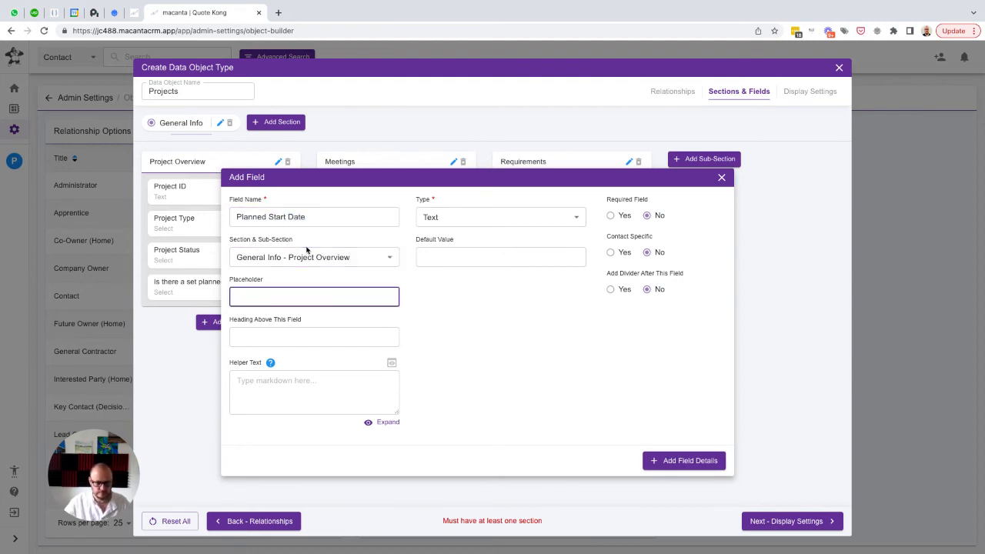
click(462, 221)
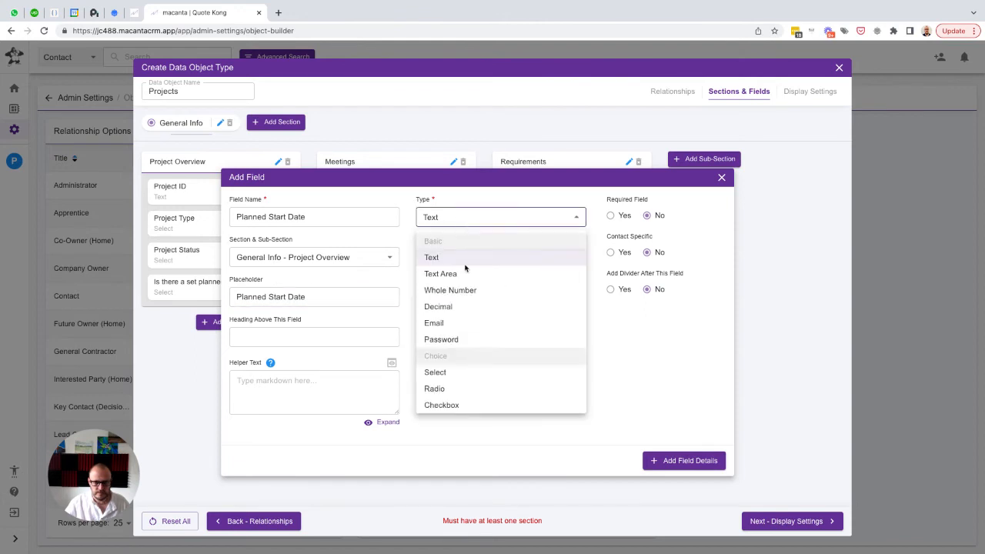
scroll(462, 362, down, 3)
click(477, 358)
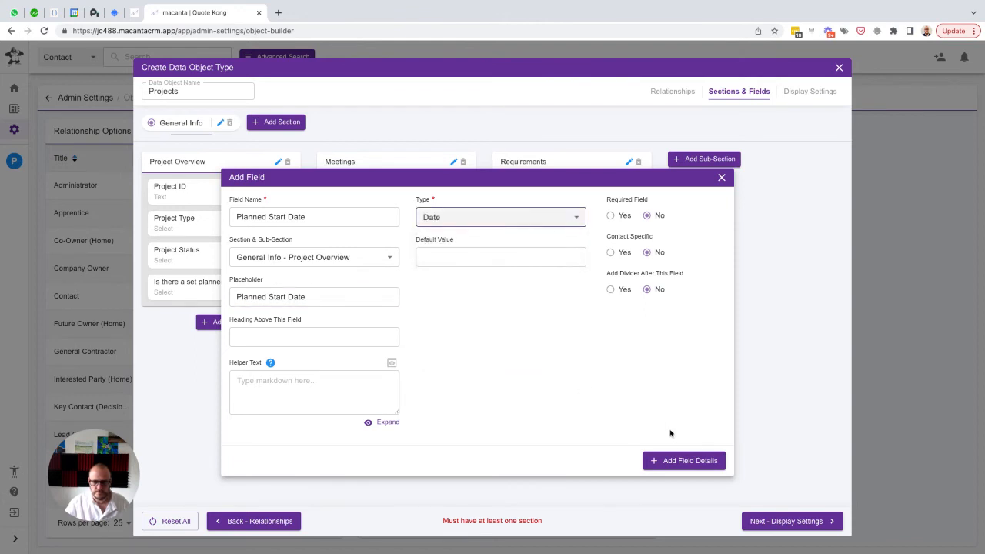
click(666, 462)
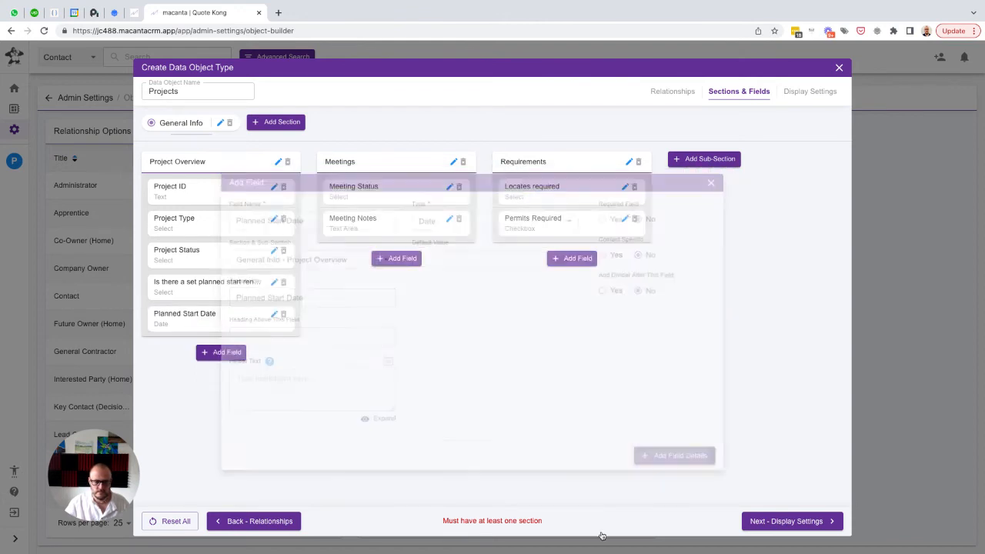
Add a sub-section named "Dates" in 4th position to the General Info section
click(711, 158)
text(Date)
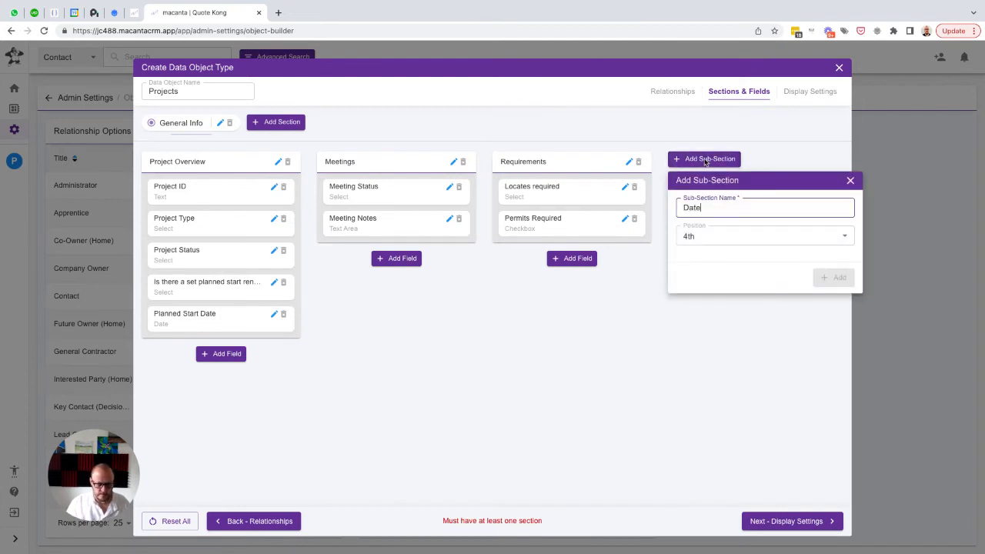
text(s)
click(829, 278)
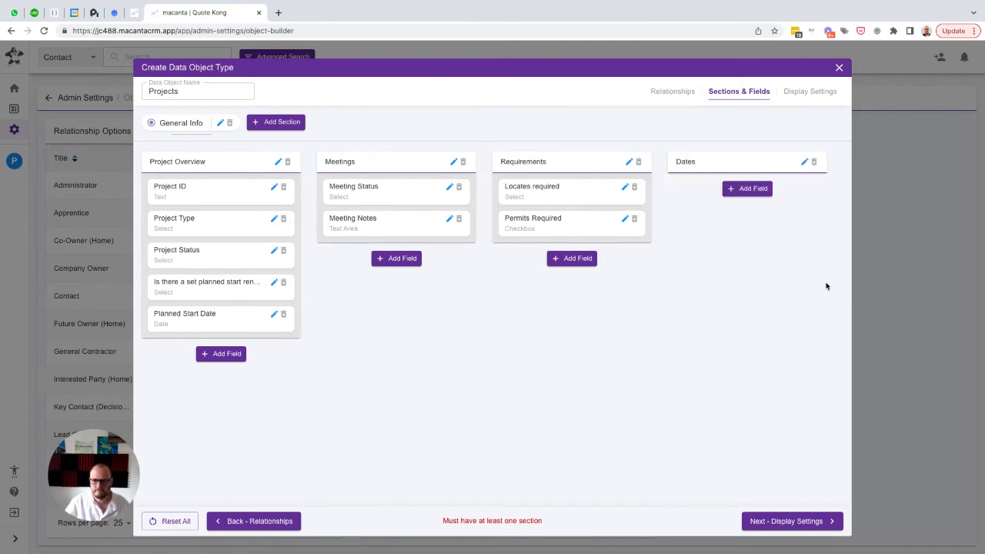
Rename the Dates sub-section as "Dates and Status" and save it
click(741, 193)
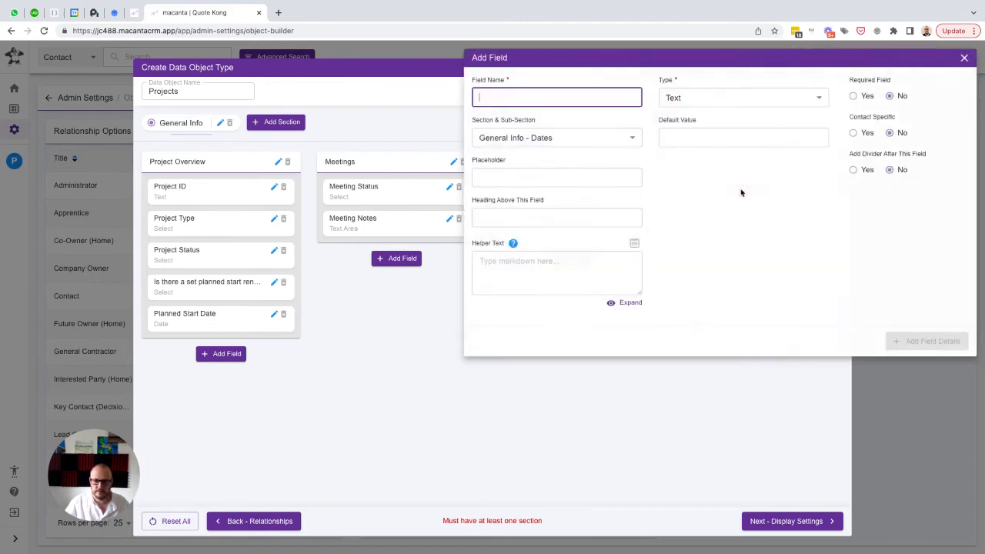
click(963, 59)
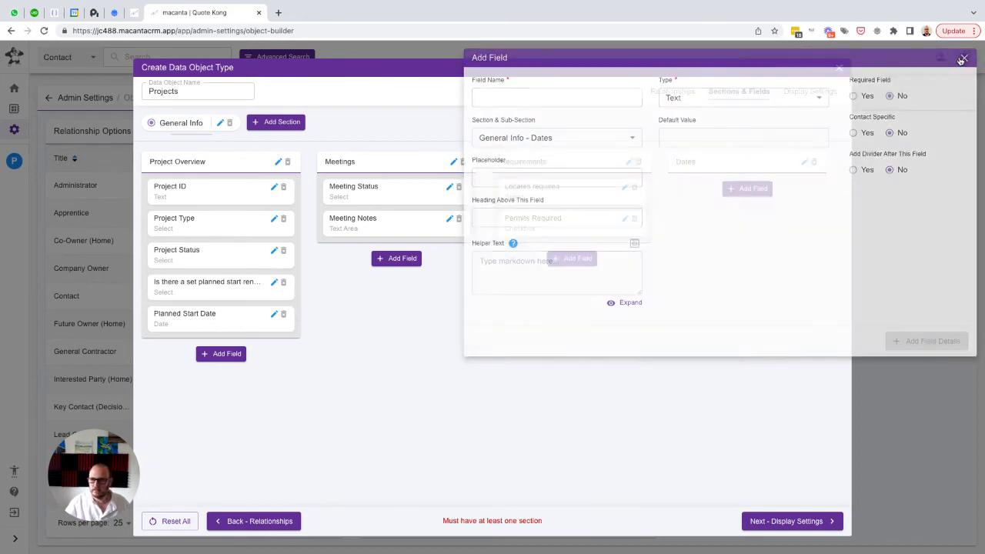
click(803, 163)
click(764, 209)
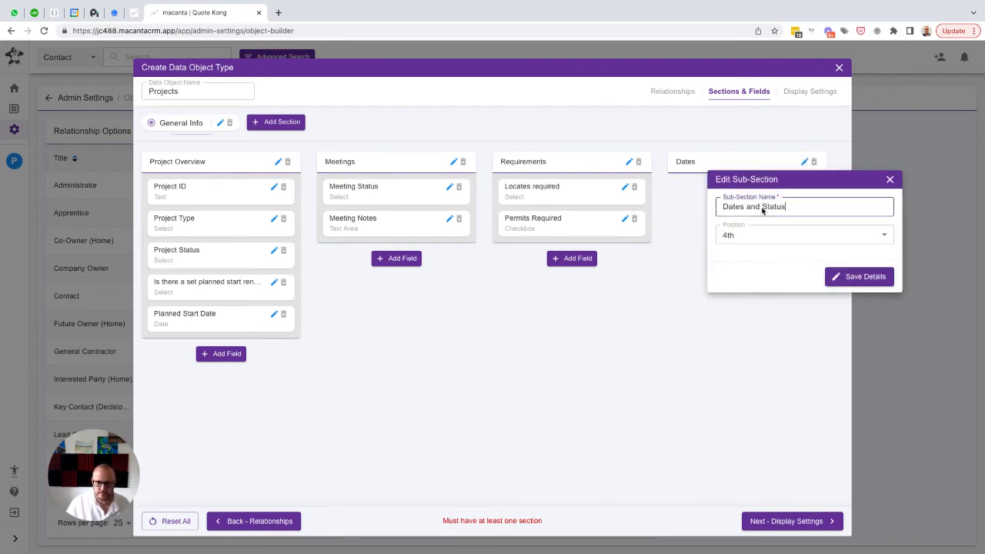
text(and Status)
click(850, 279)
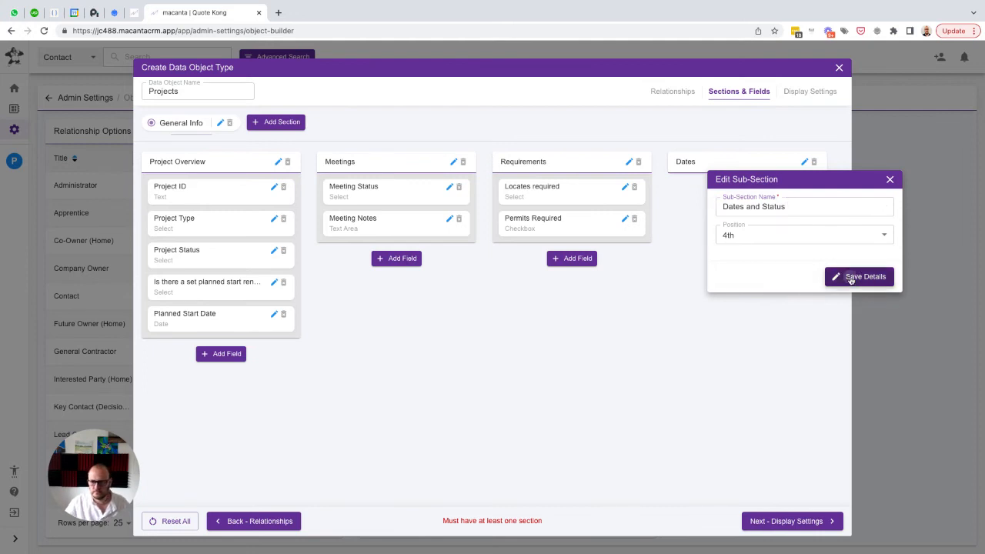
Add a Date field named "Start Date" with placeholder "Start Date" to the Dates and Status sub-section
click(738, 190)
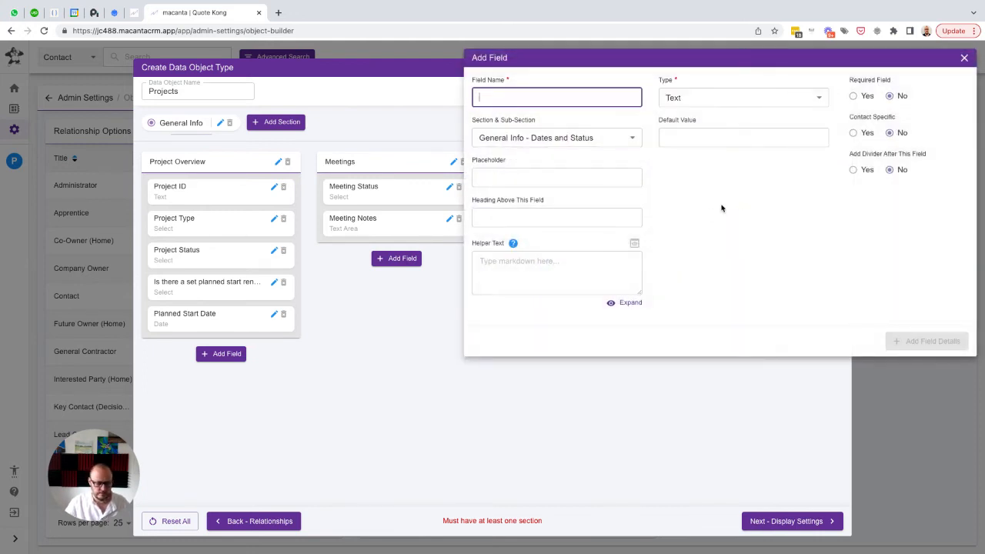
text(Start Date)
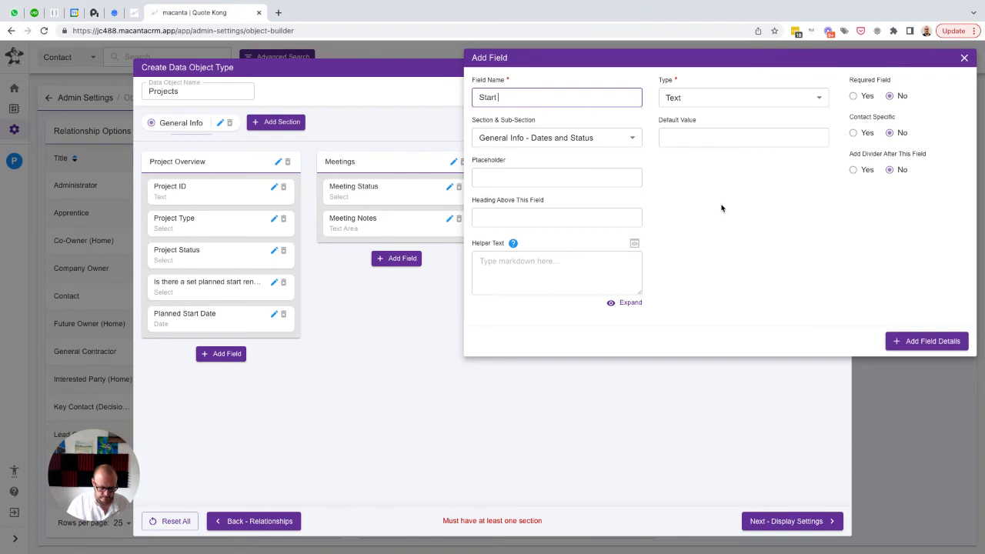
key(ctrl+a)
click(722, 208)
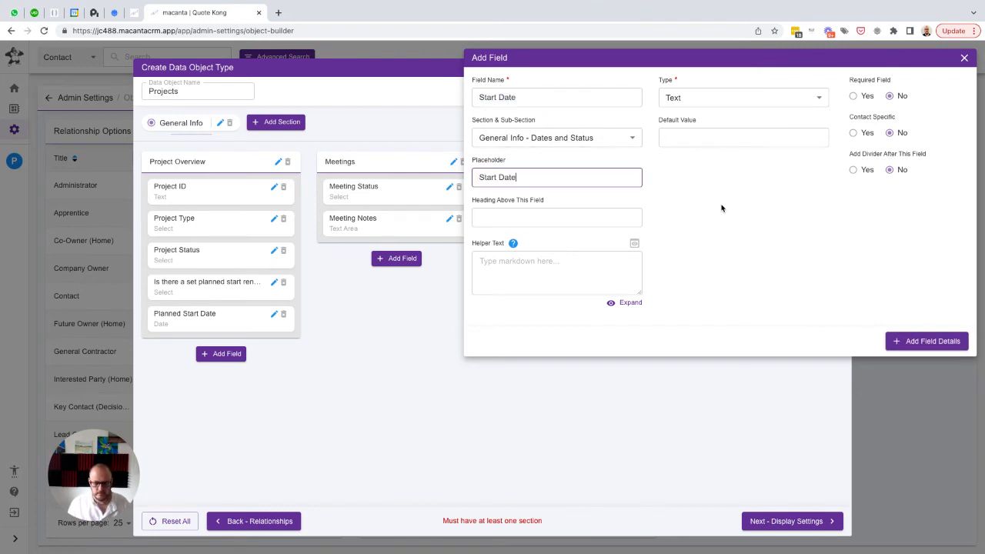
click(781, 98)
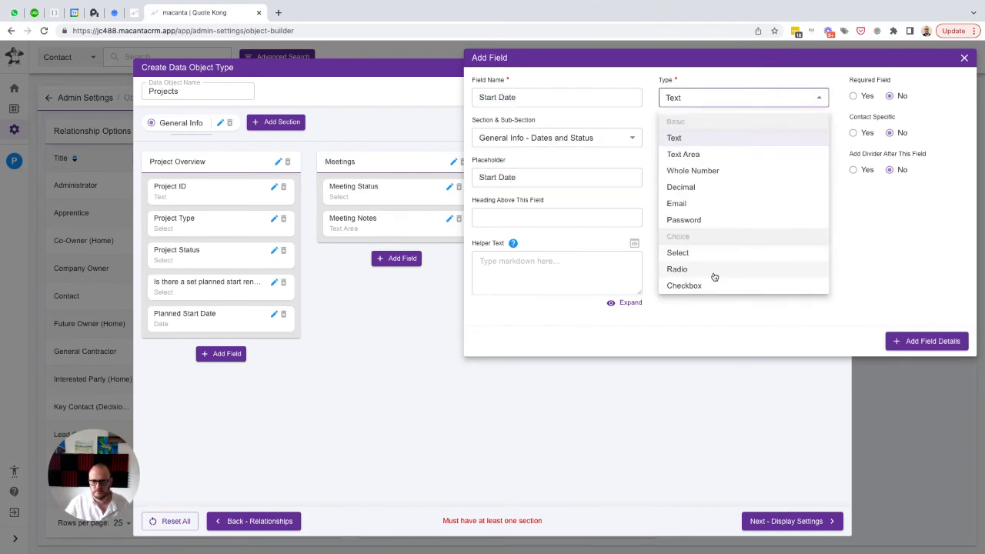
scroll(715, 277, down, 2)
click(685, 260)
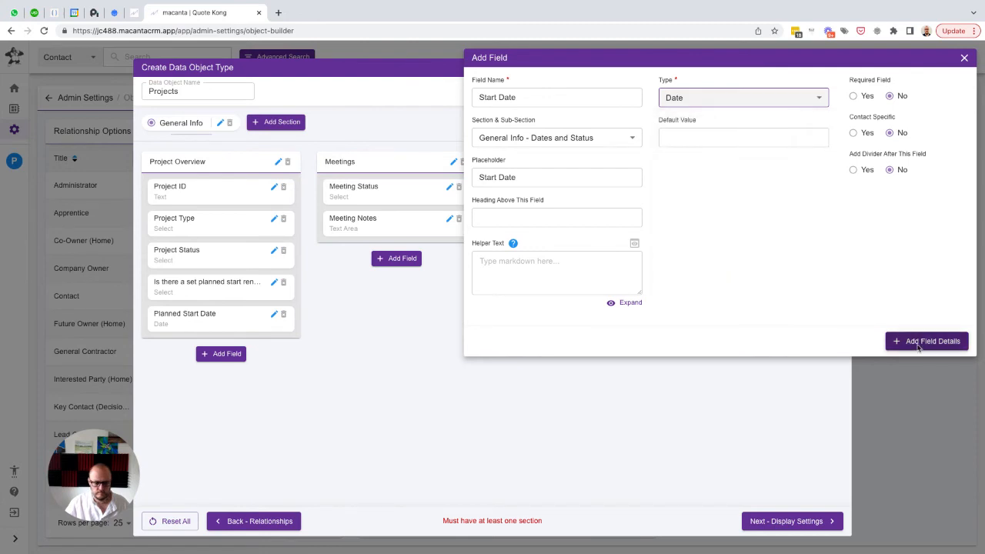
click(927, 342)
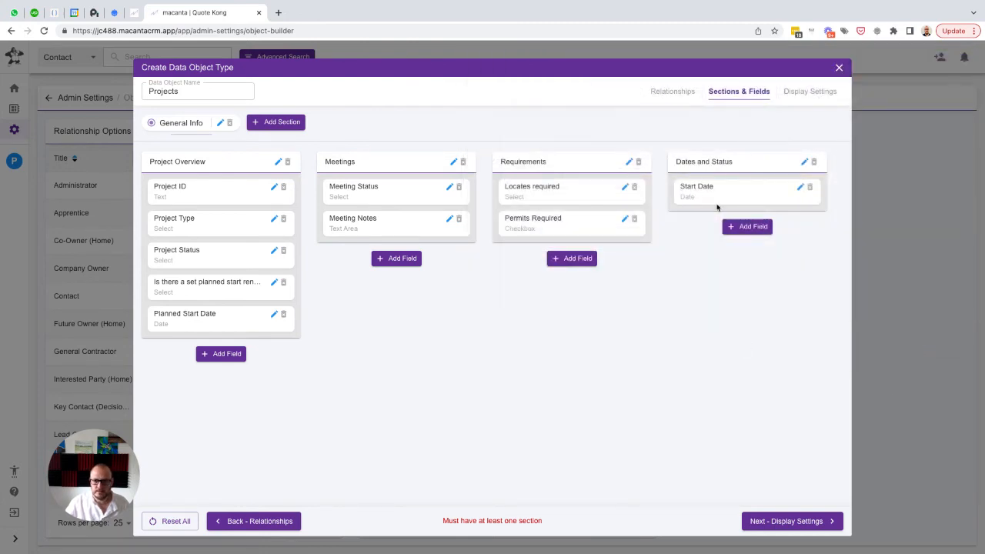
Add a Date field named "End Date" with placeholder "End Date" to the Dates and Status sub-section
click(745, 227)
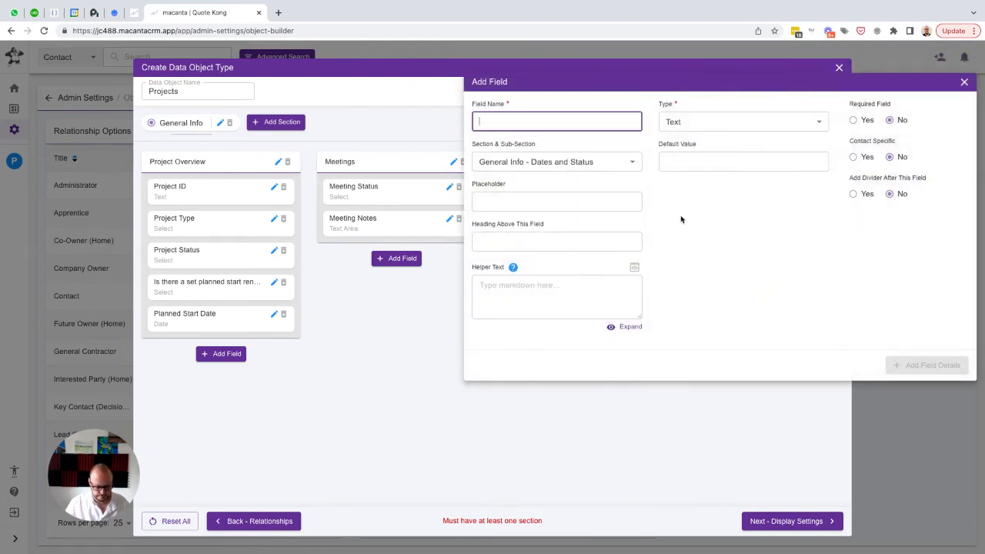
text(End Date)
key(ctrl+a)
key(ctrl+c)
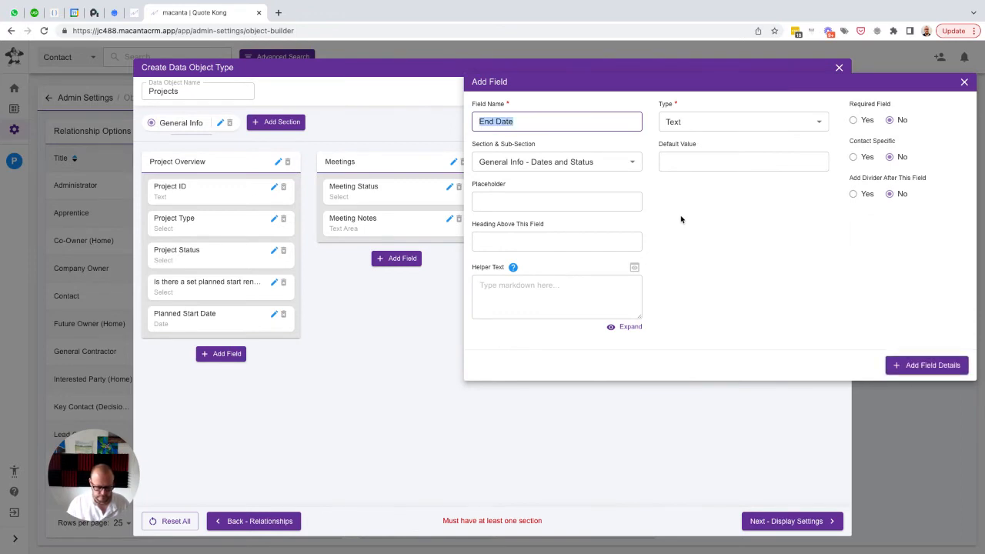
key(Tab)
key(Tab)
key(ctrl+v)
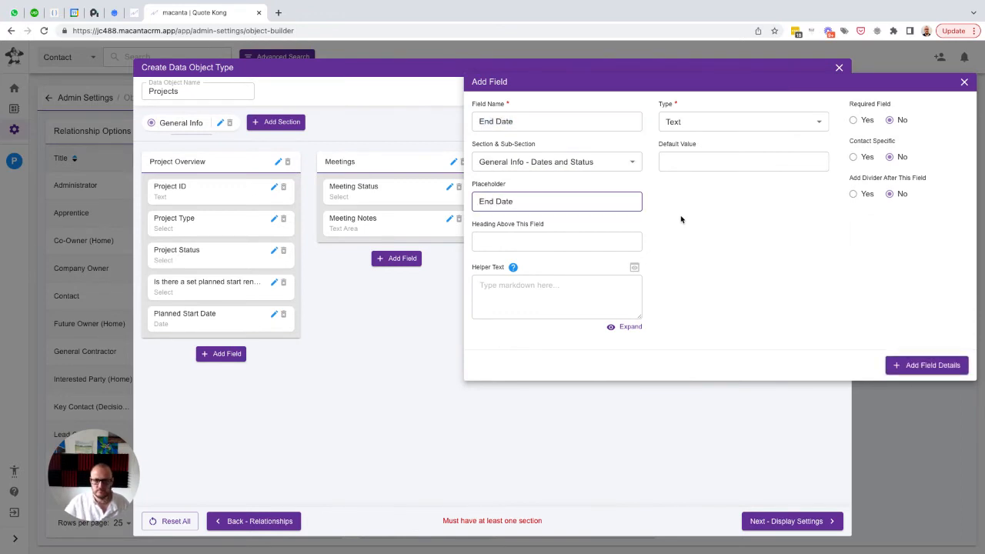
click(708, 124)
scroll(735, 231, down, 2)
click(689, 291)
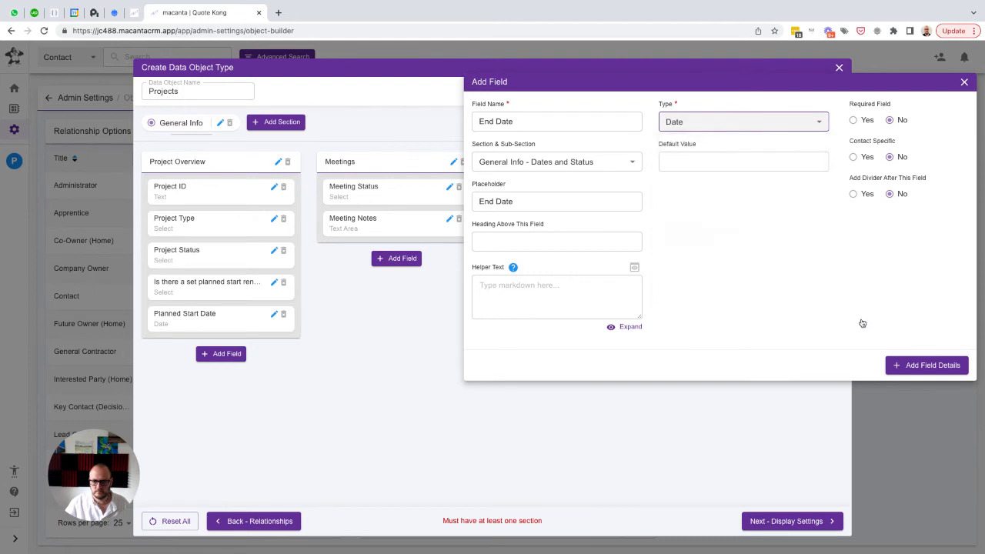
click(913, 365)
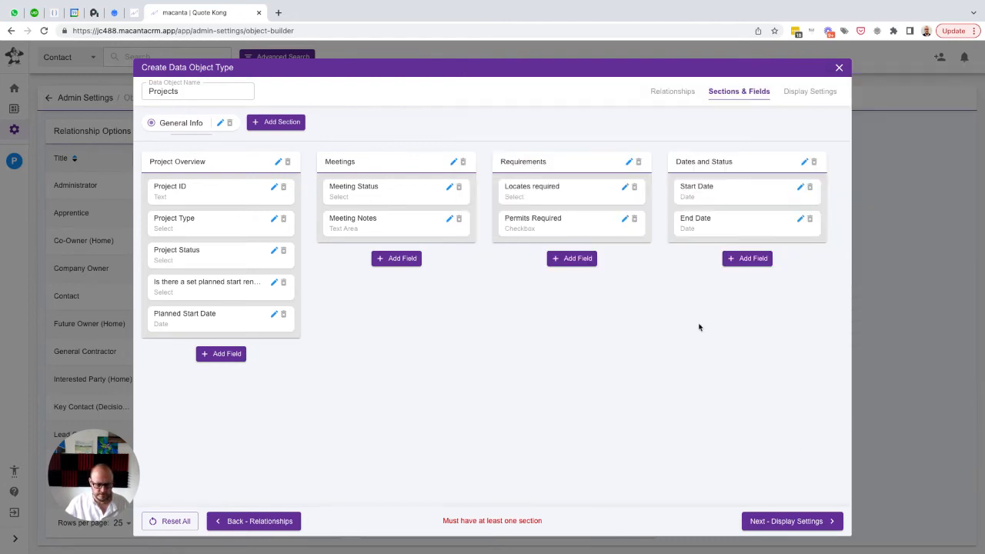
Start a Select field named "Survey Sent" with the same text as placeholder in the Dates and Status sub-section
click(745, 257)
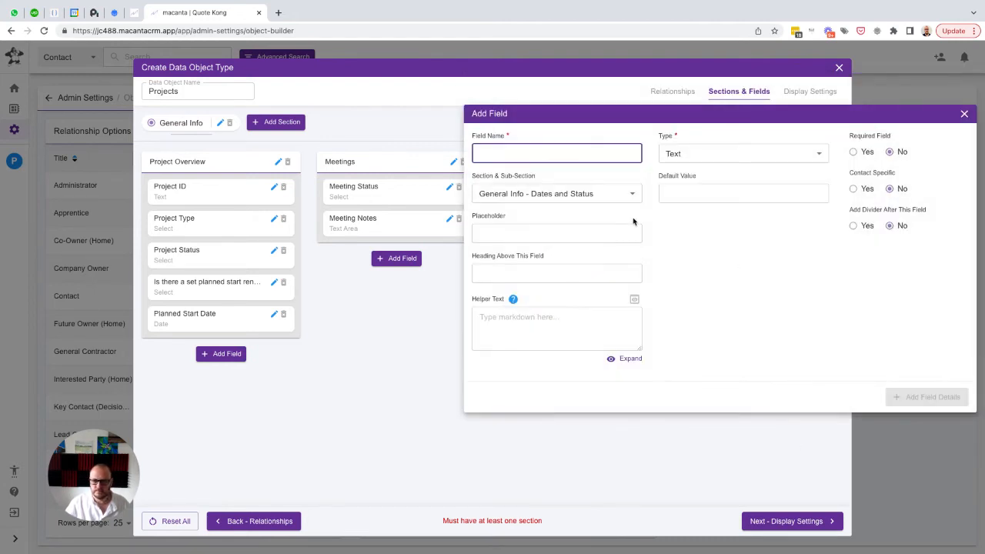
text(Survey )
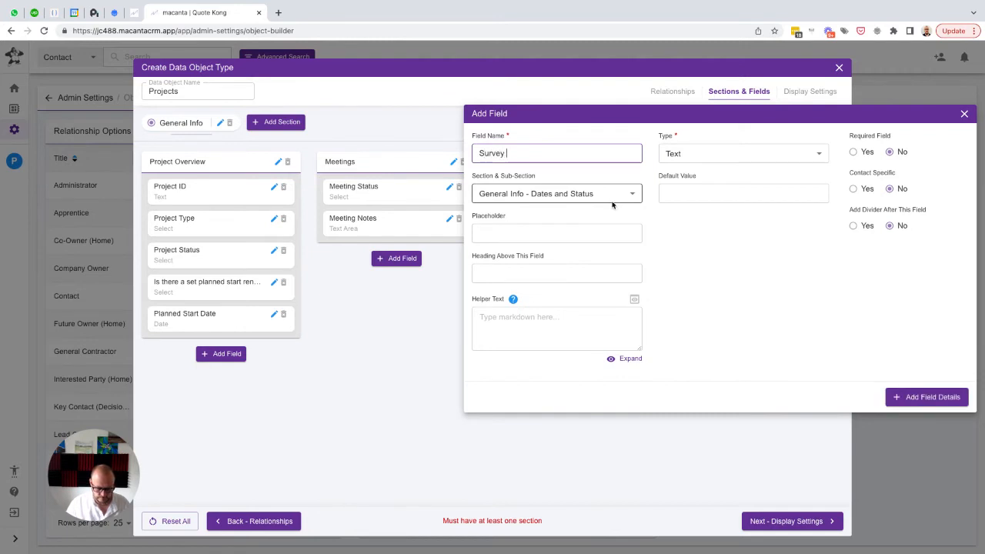
text(Sent)
key(ctrl+a)
key(ctrl+c)
key(Tab)
key(Tab)
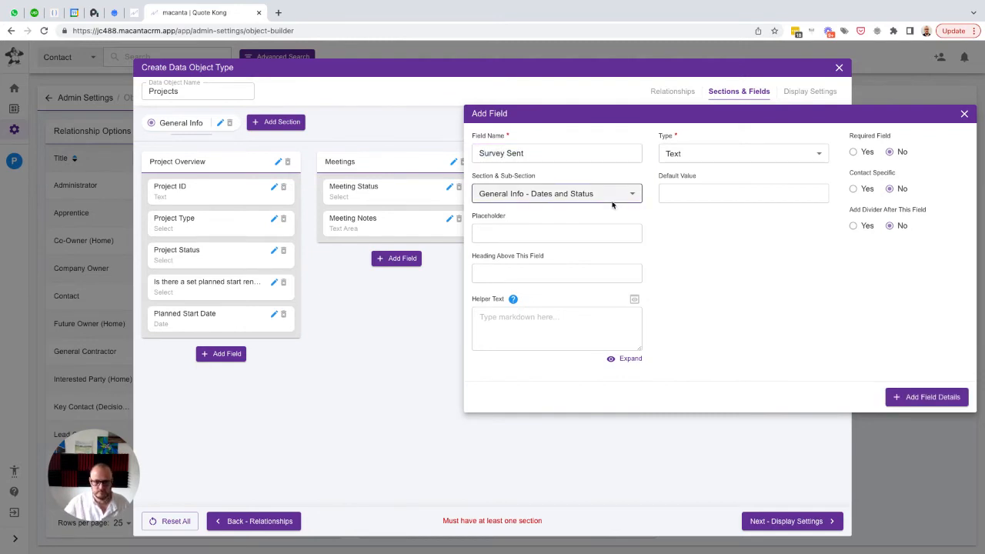
key(ctrl+v)
click(727, 156)
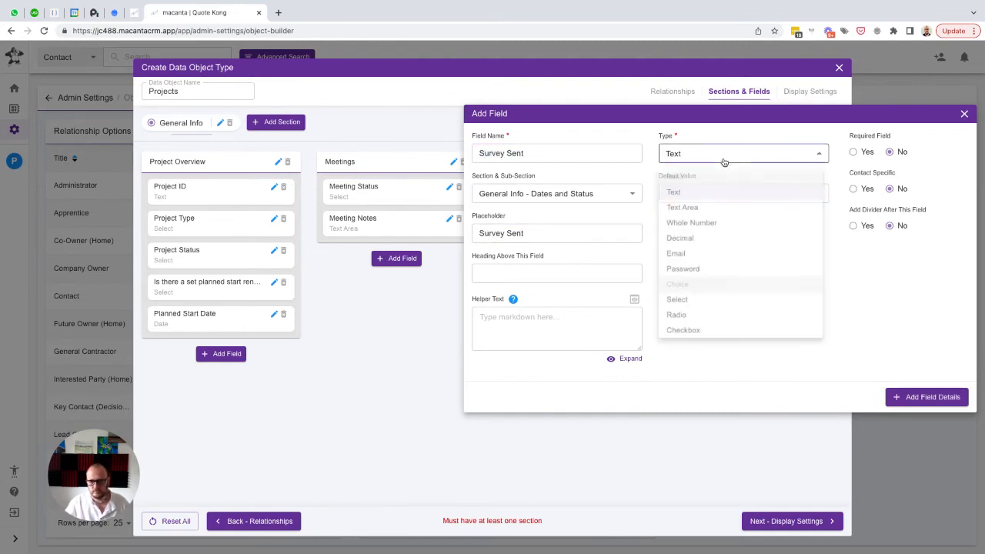
click(688, 308)
Give the Survey Sent field the choices "Yes" and "No" with default "No", and add it to Dates and Status
click(702, 193)
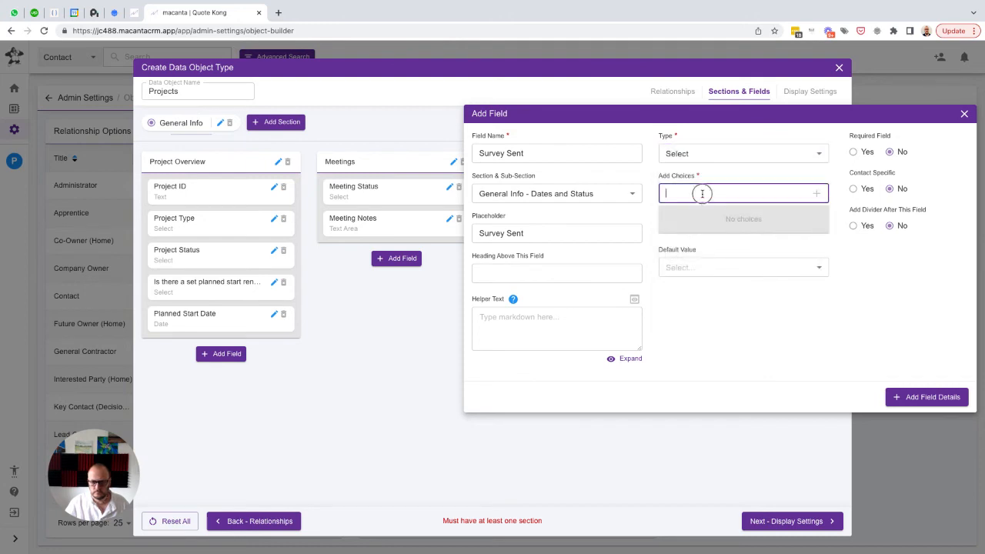
text(Yes)
key(Return)
text(No)
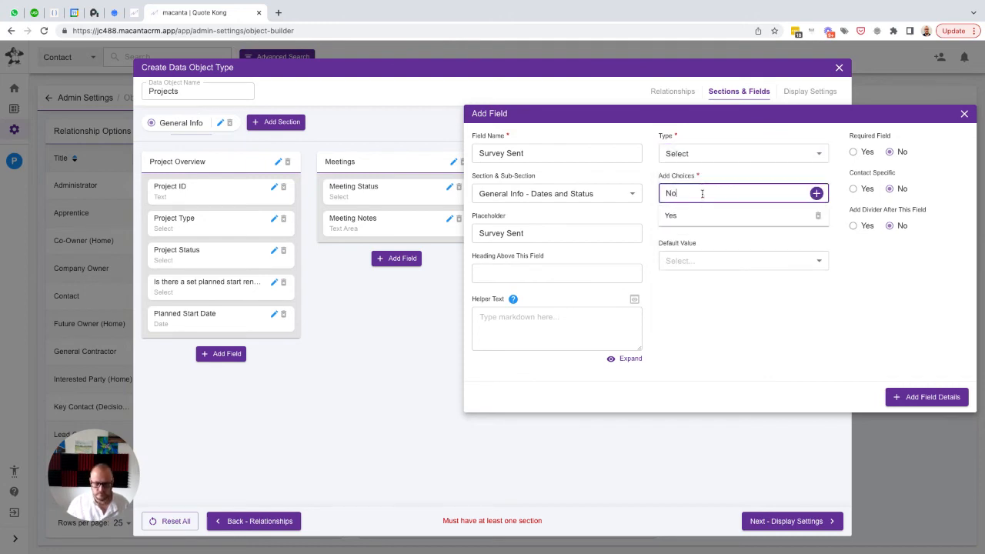
key(Return)
click(727, 283)
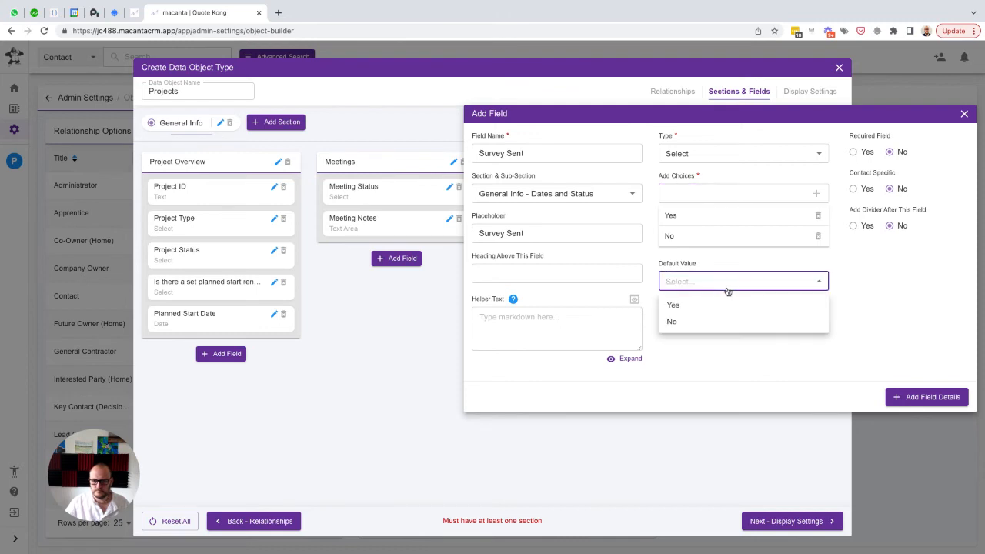
click(680, 321)
click(906, 396)
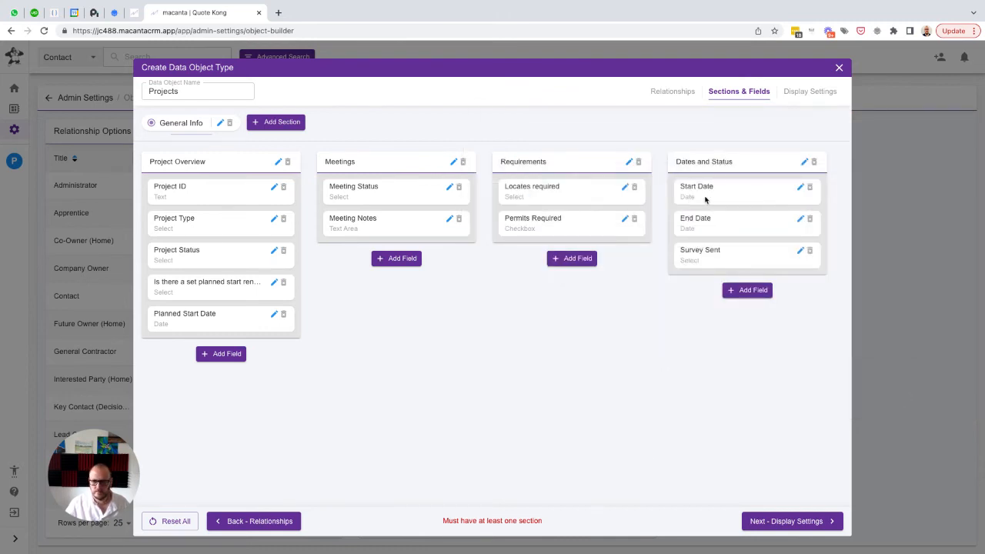
Start a Select field named "Gift Basket Sent" with the same text as placeholder in the Dates and Status sub-section
click(745, 290)
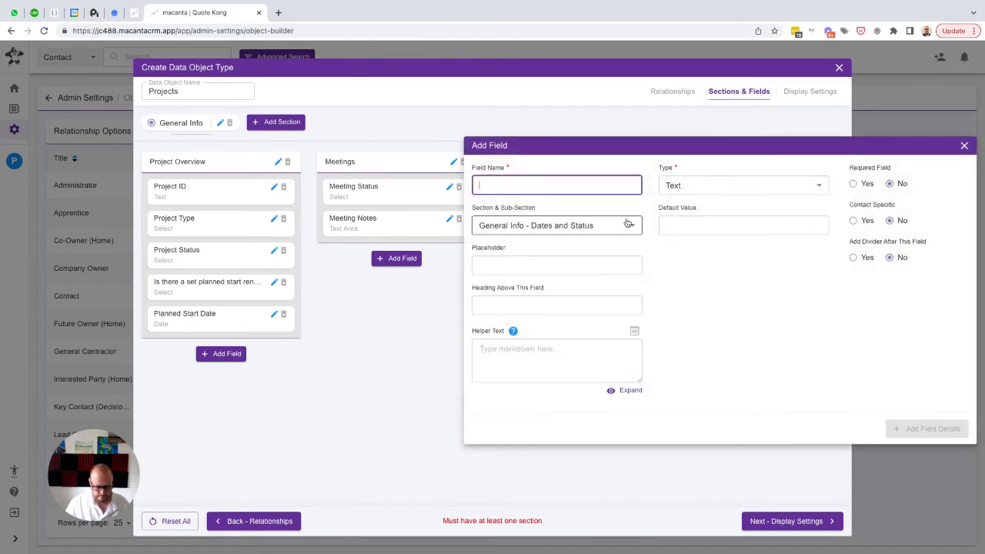
text(Gift Basket Sent)
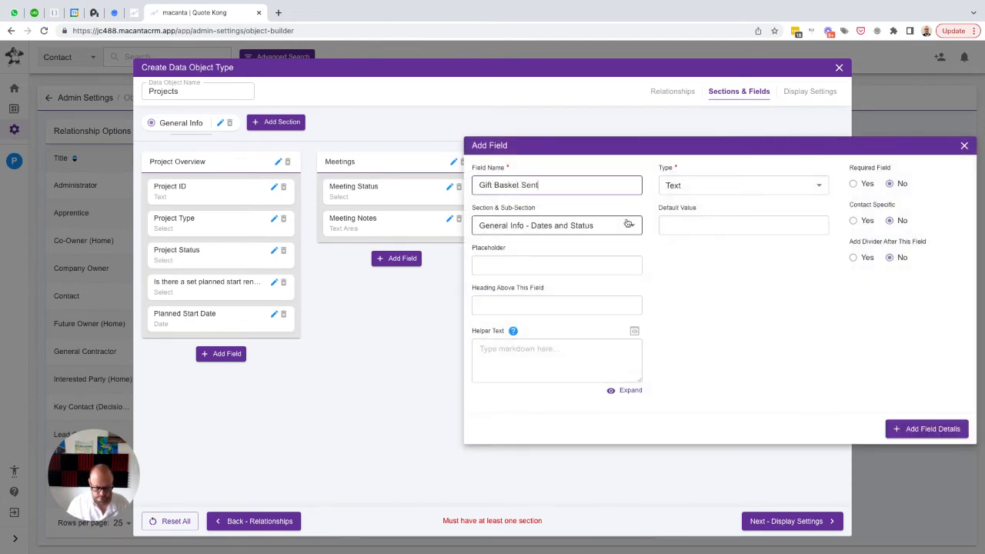
key(ctrl+a)
key(ctrl+c)
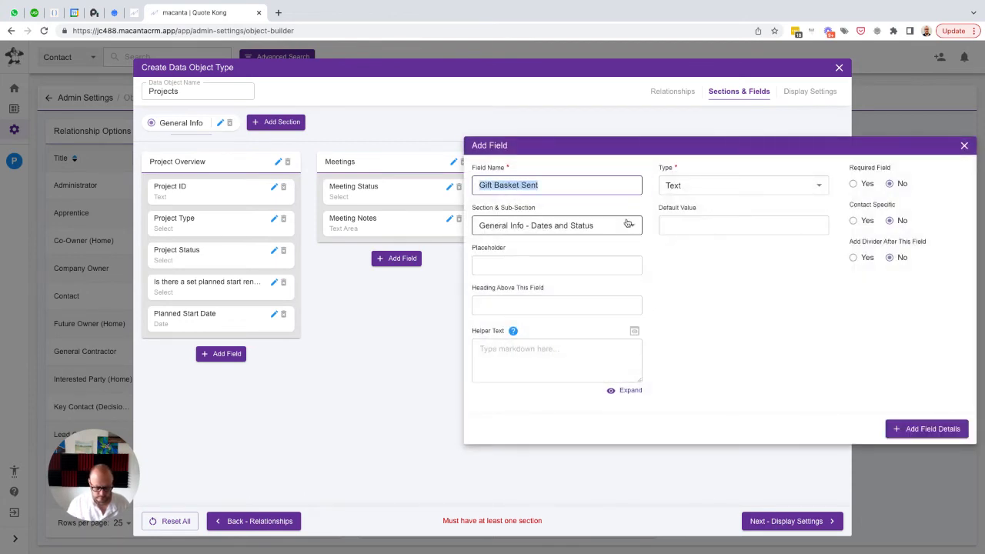
key(Tab)
key(Tab)
key(ctrl+v)
click(741, 186)
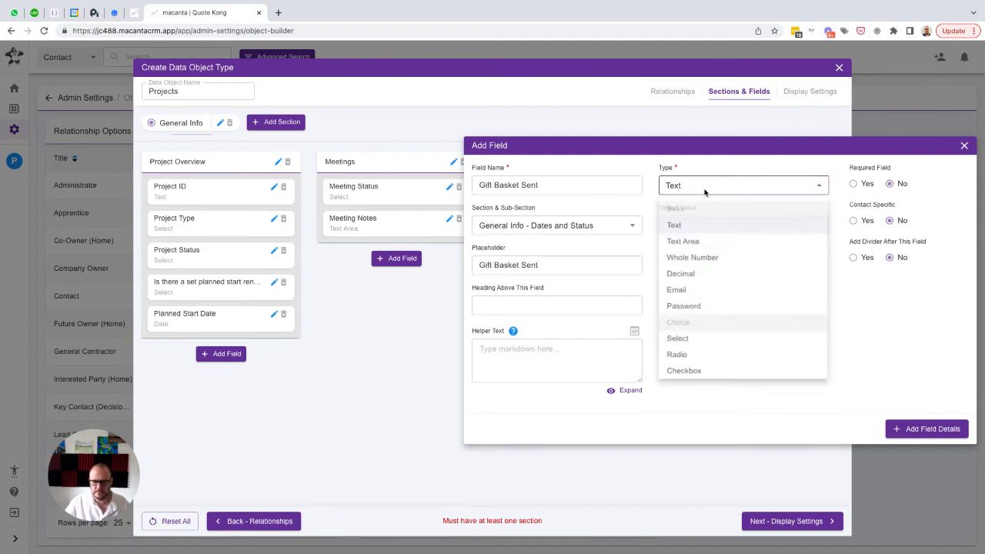
click(689, 344)
Give the Gift Basket Sent field the choices "Yes" and "No" with default "No", and add it to Dates and Status
click(714, 224)
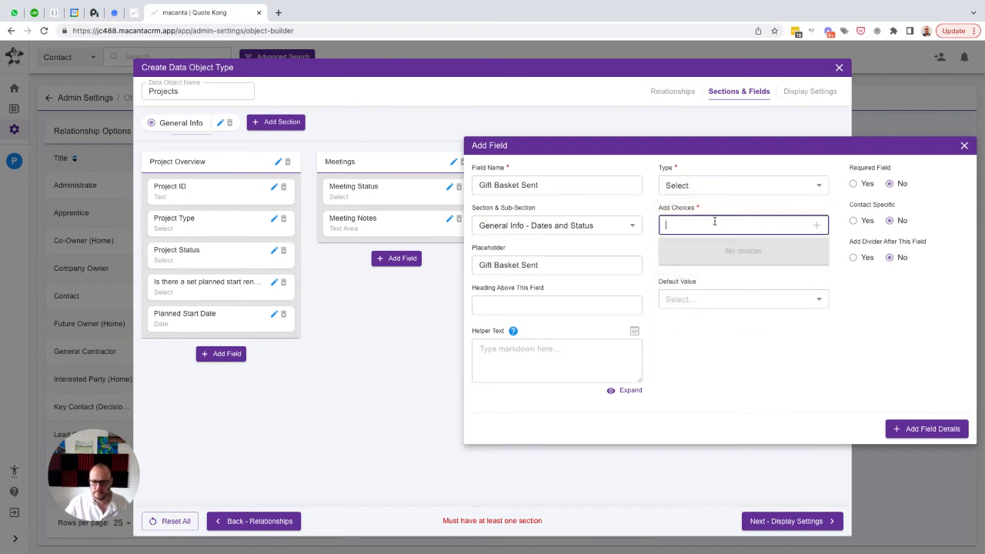
text(Yes)
key(Return)
text(No)
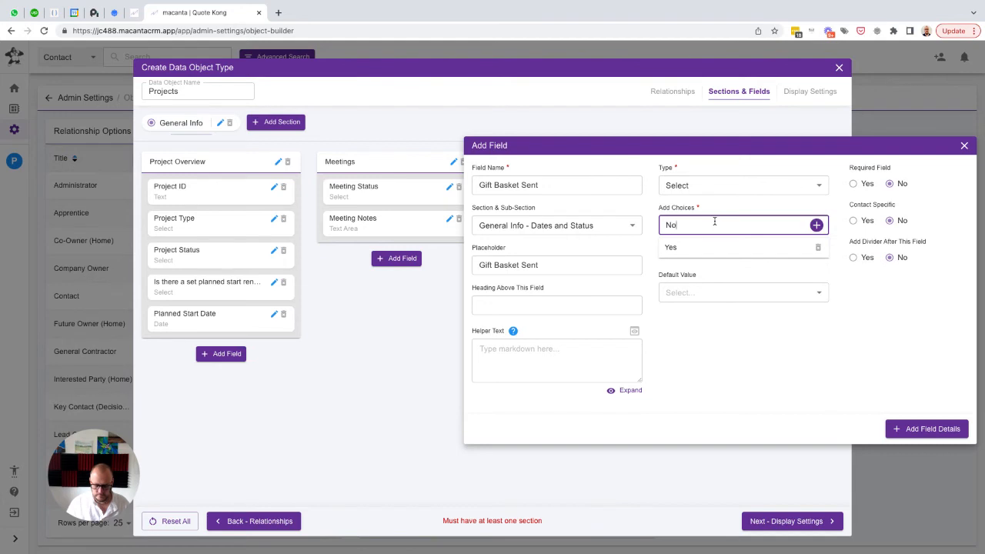
key(Return)
click(731, 312)
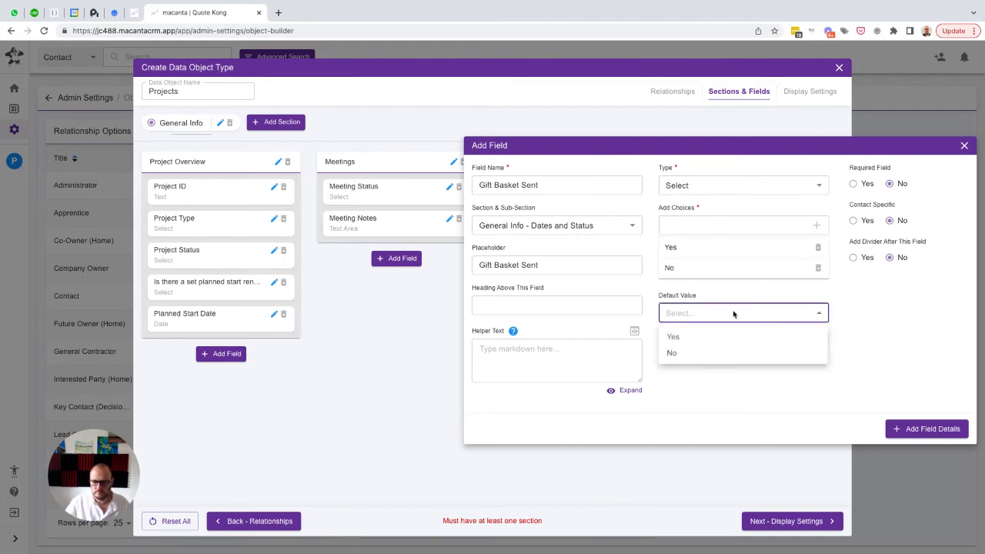
click(670, 352)
click(916, 429)
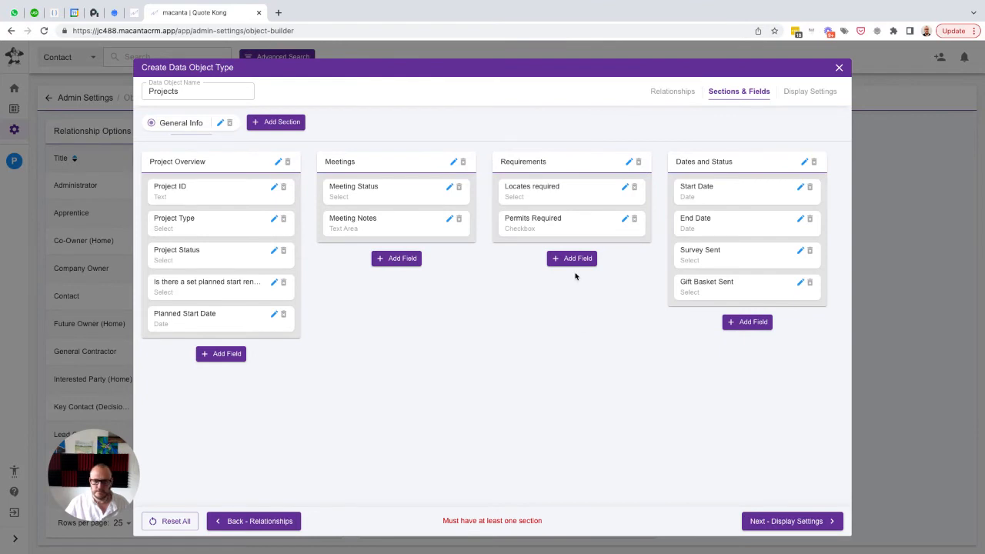
Start a Select field named "Photo Book" with placeholder "Photo Book" in the Dates and Status sub-section
click(749, 321)
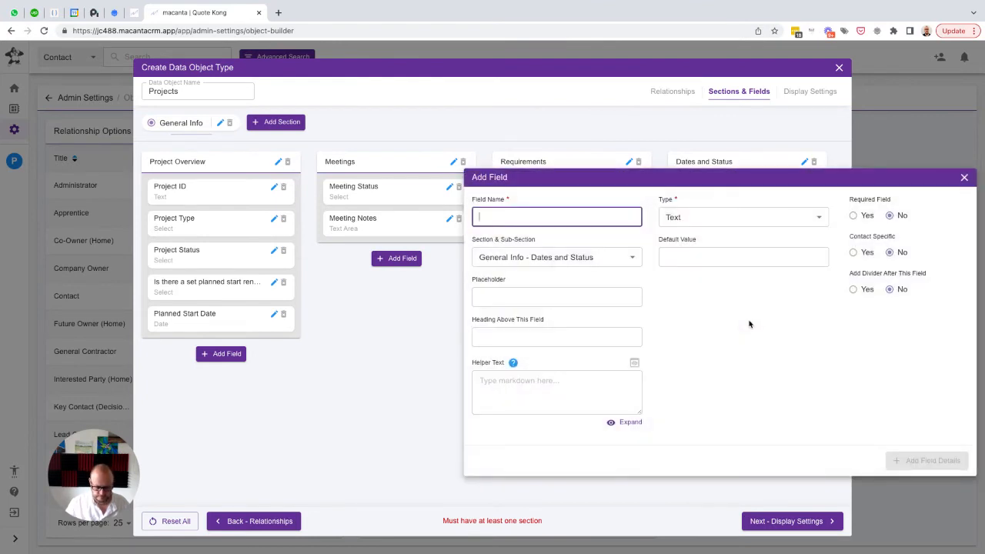
text(Photo B)
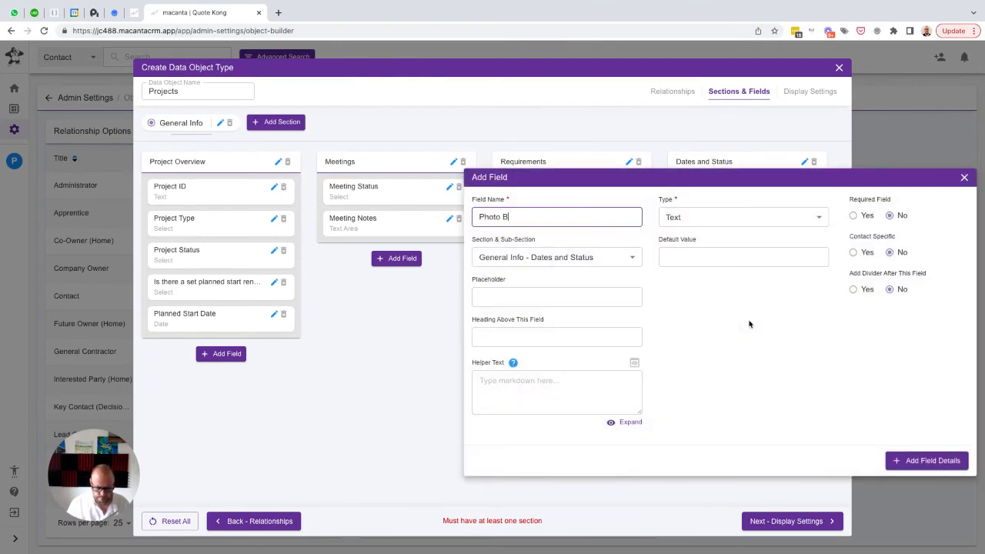
key(Tab)
key(Tab)
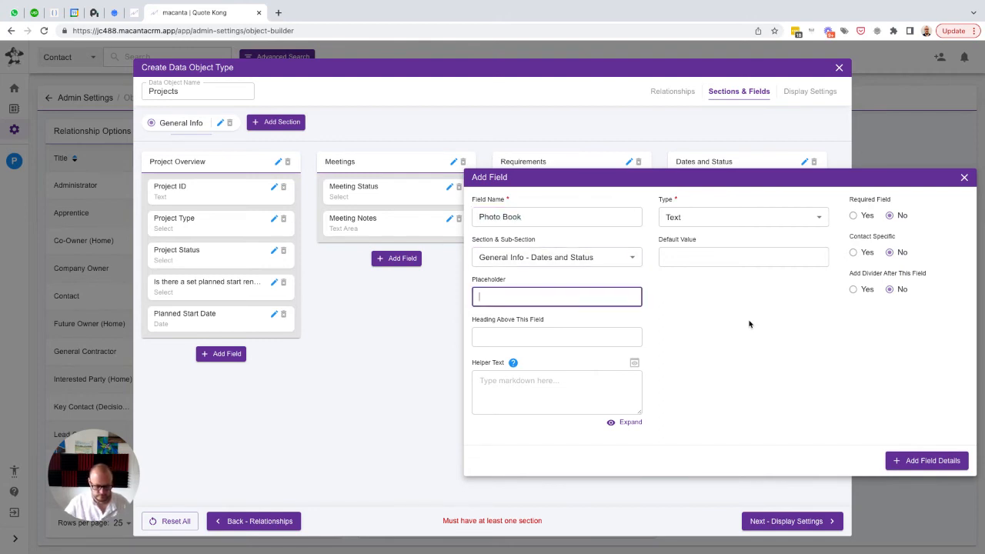
key(ctrl+v)
click(736, 217)
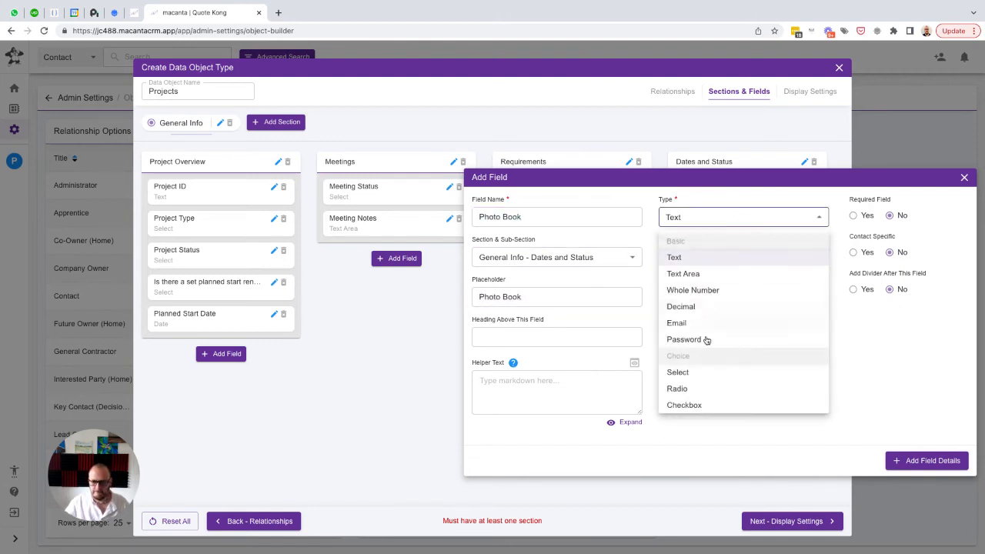
click(681, 372)
Give the Photo Book field the choices "Yes" and "No" with default "No", and add it to Dates and Status
click(723, 256)
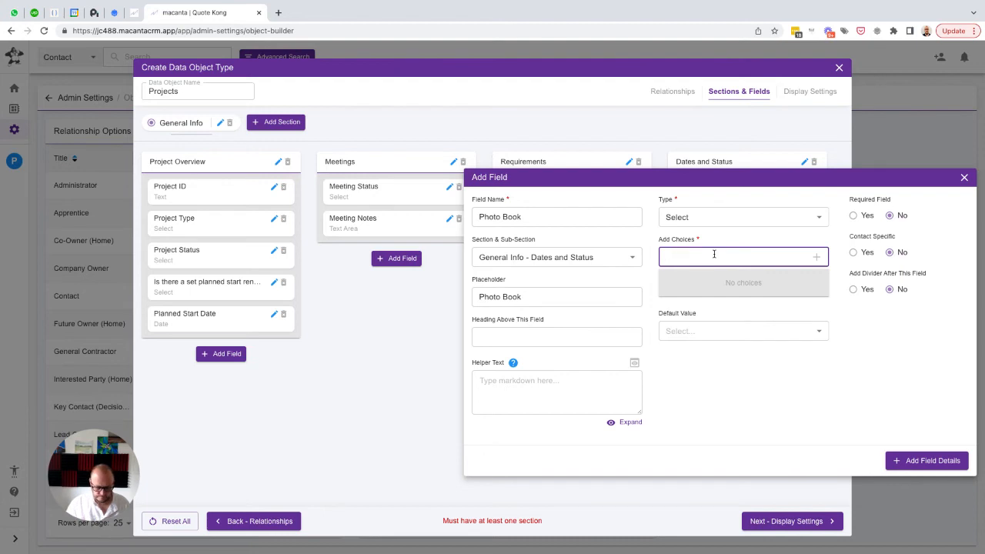
text(Yes)
key(Return)
text(No)
key(Return)
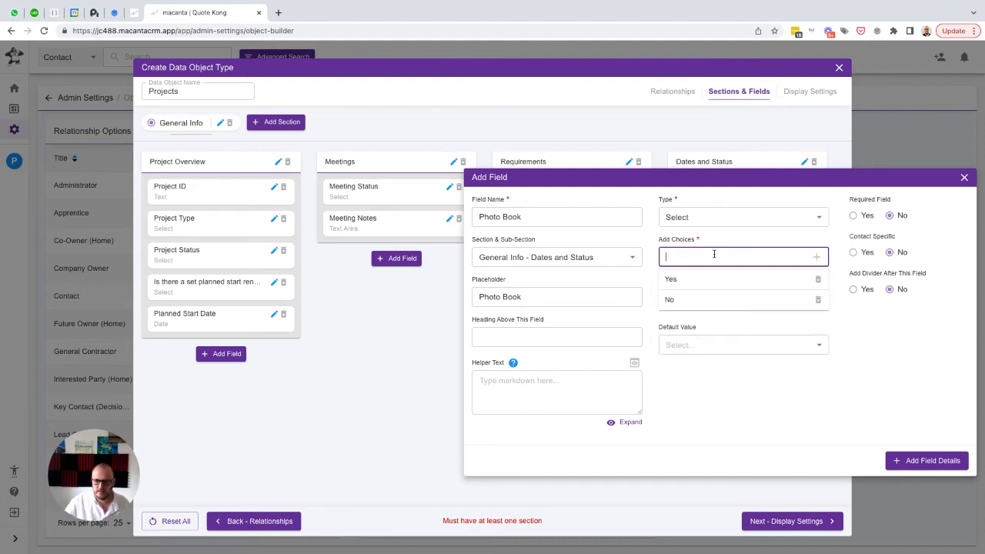
click(759, 343)
click(688, 387)
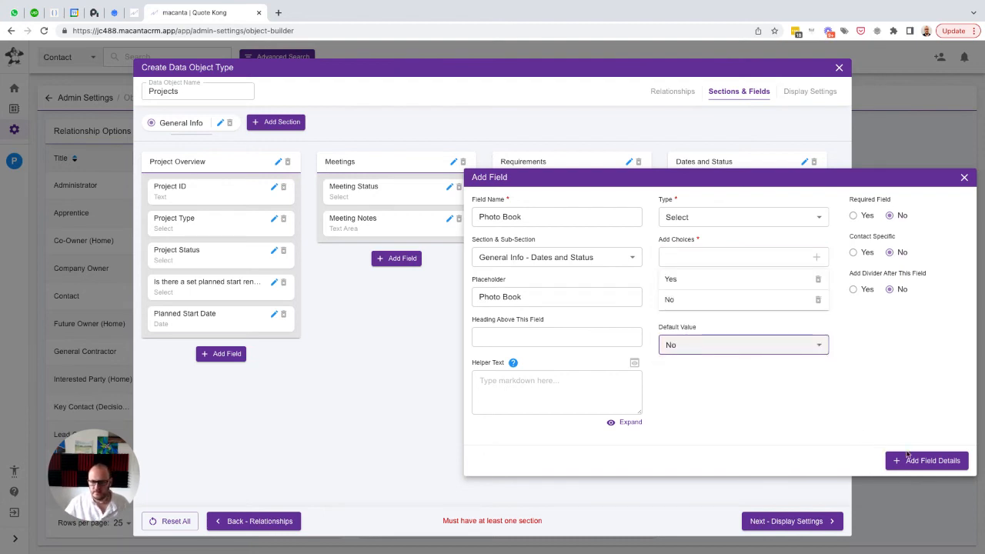
click(908, 456)
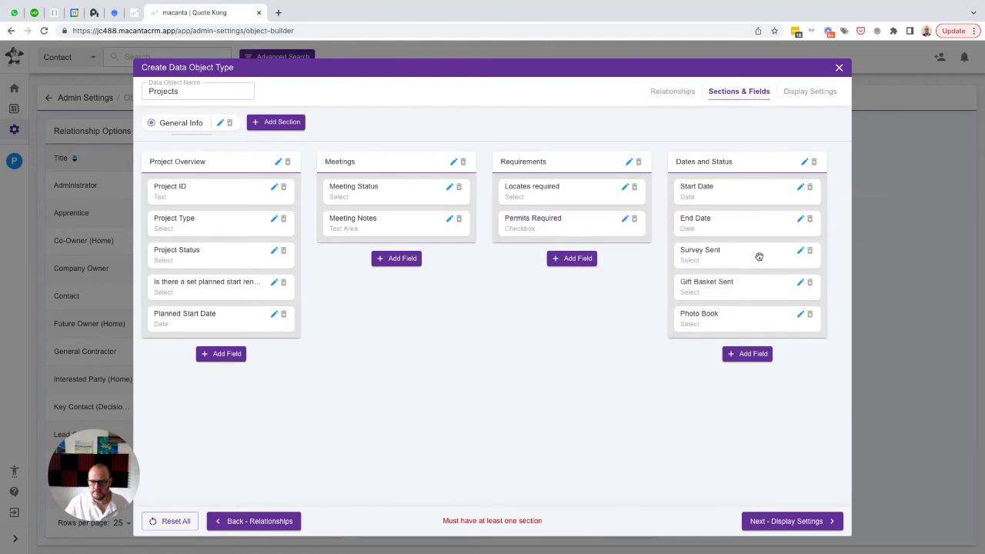
Edit the Survey Sent field to show the heading "Follow-up" above it, and save the field details
click(800, 251)
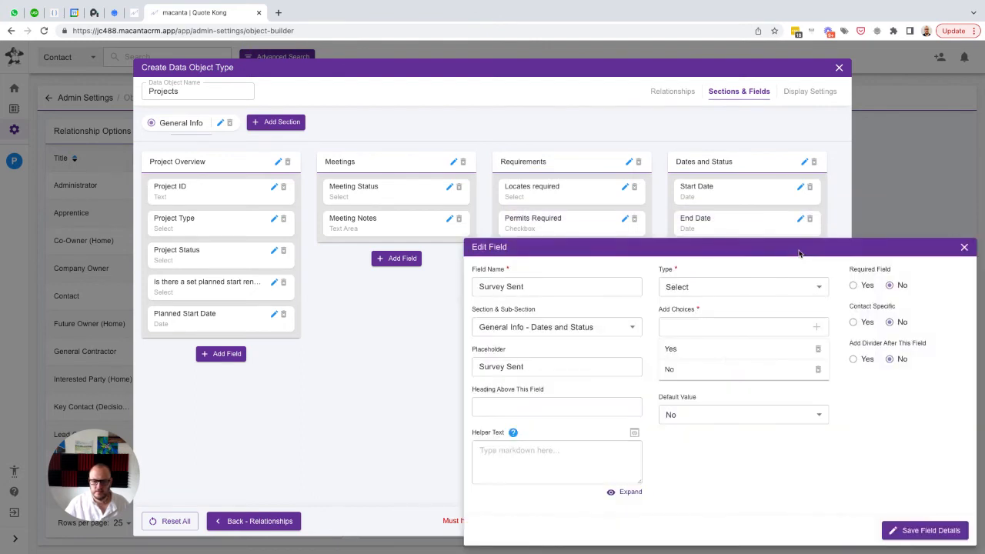
click(506, 406)
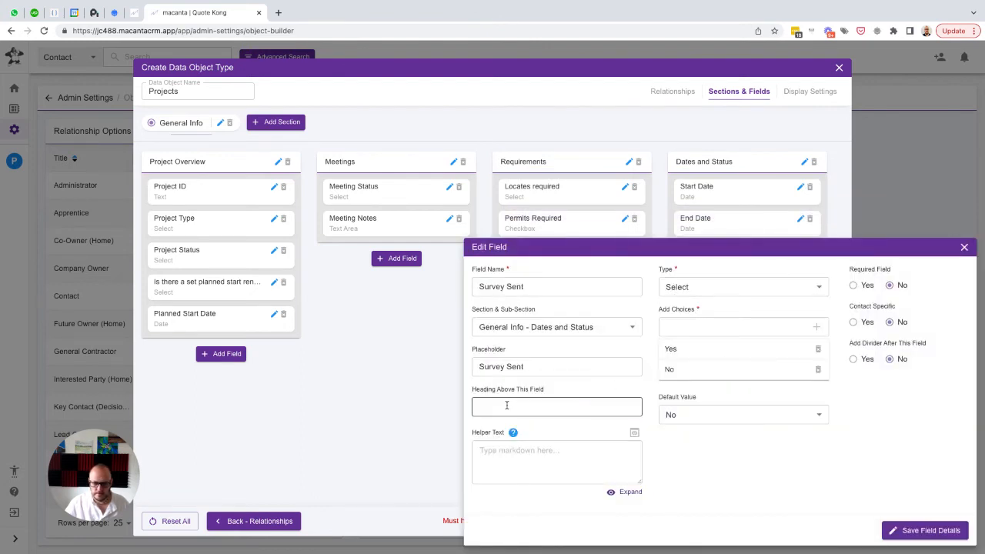
text(Follow-up)
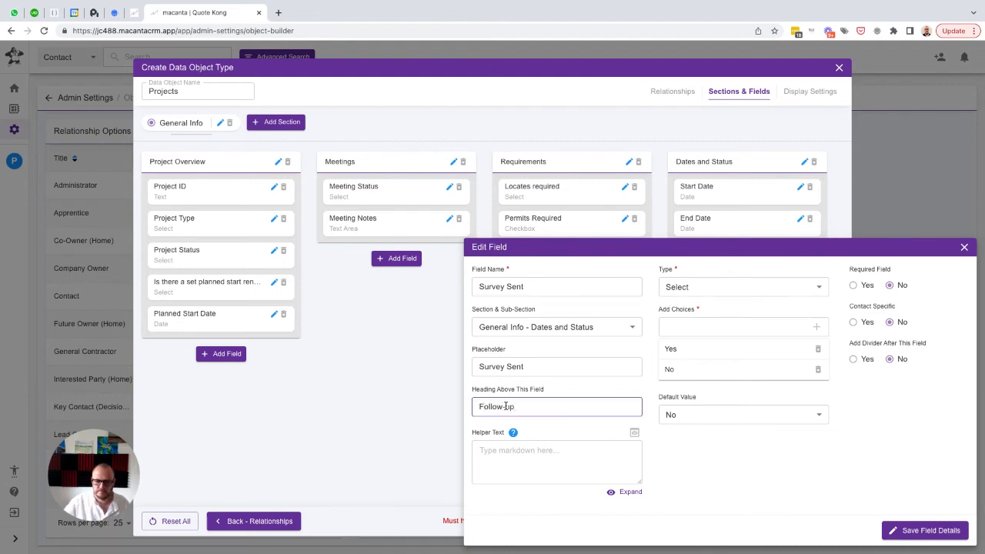
click(909, 532)
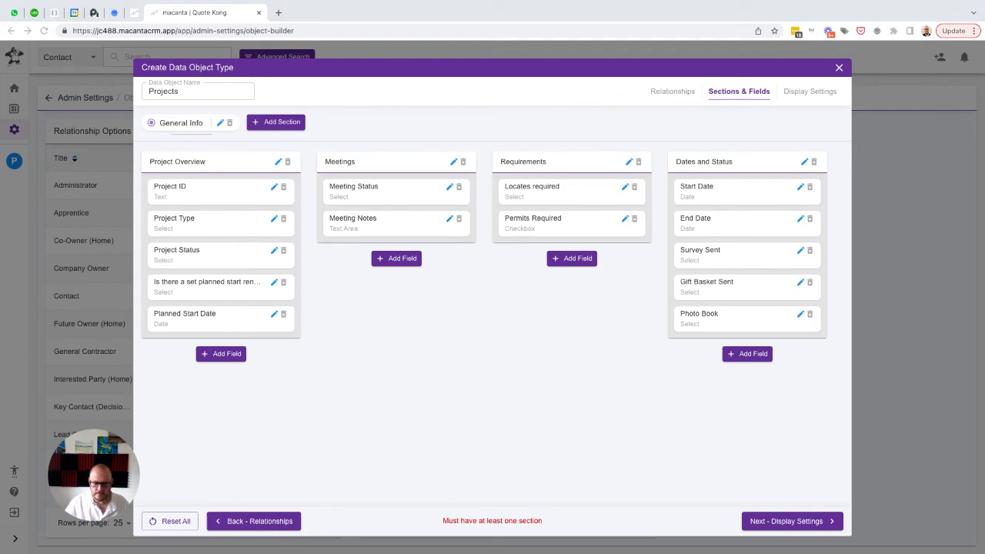
Set Project ID, Project Type, Project Status, Planned Start Date, Meeting Status and Meeting Notes as table columns, and create the Projects object
click(770, 524)
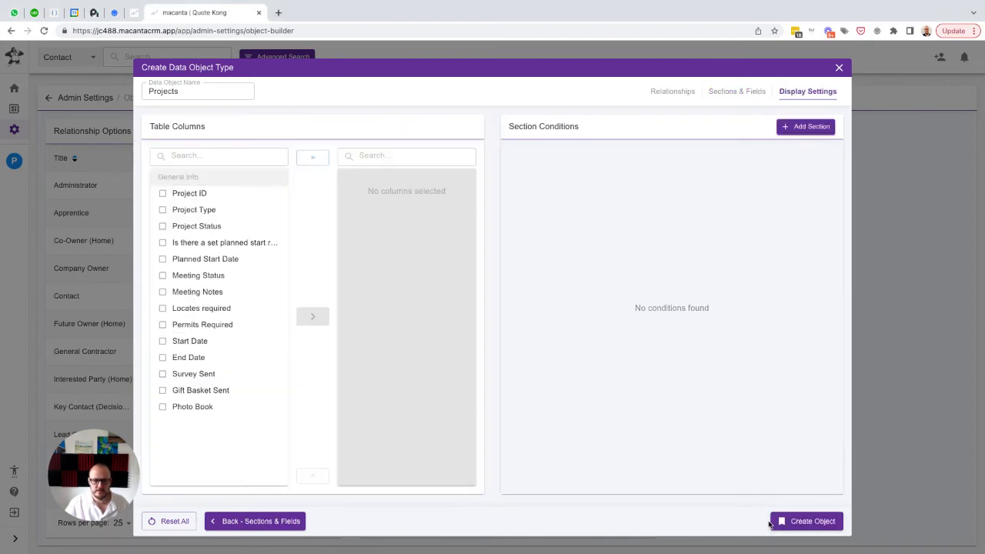
click(182, 193)
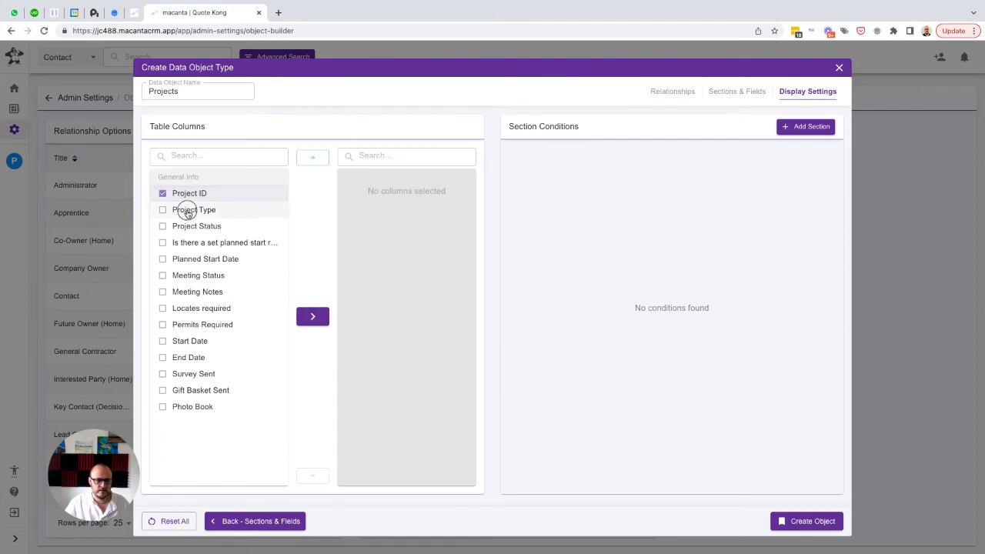
click(186, 211)
click(184, 227)
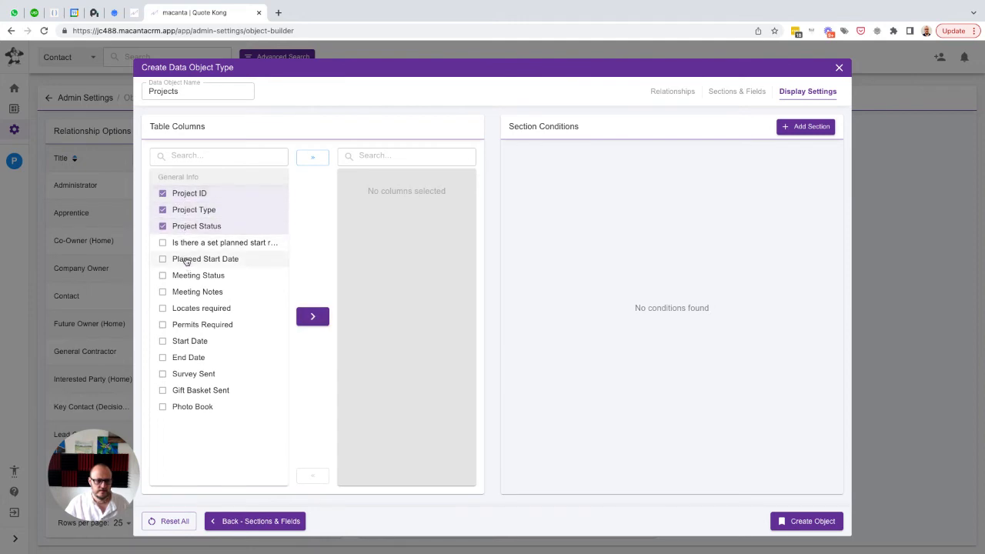
click(186, 261)
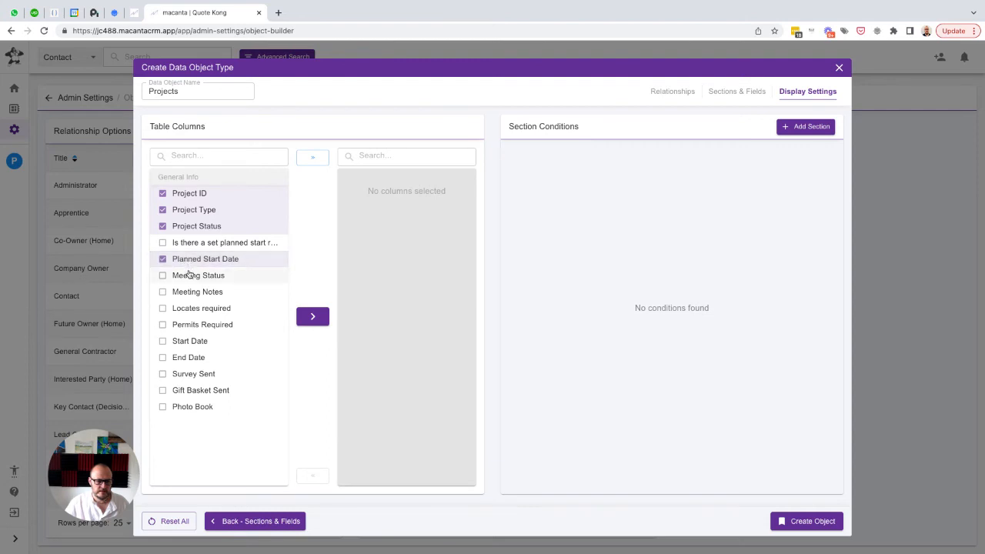
click(189, 277)
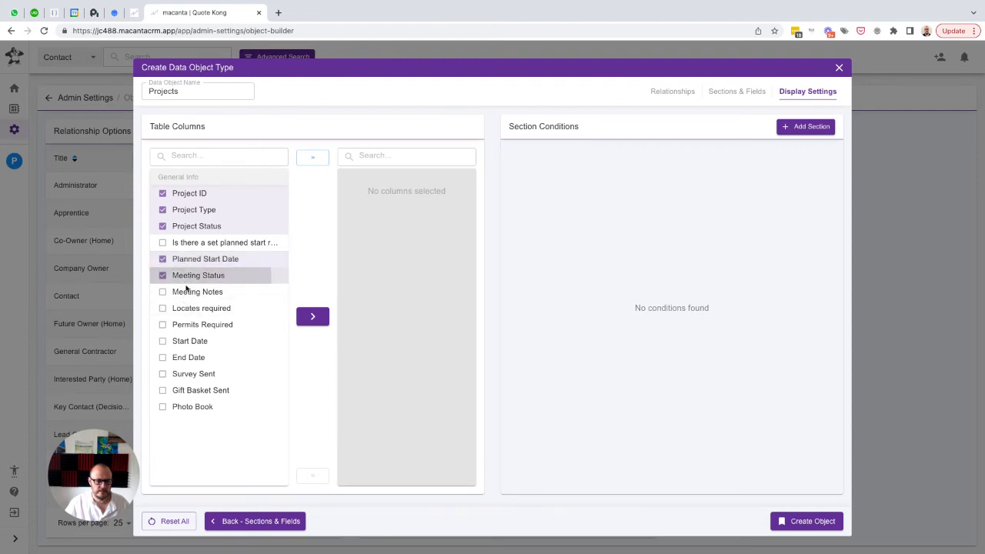
click(186, 293)
click(313, 316)
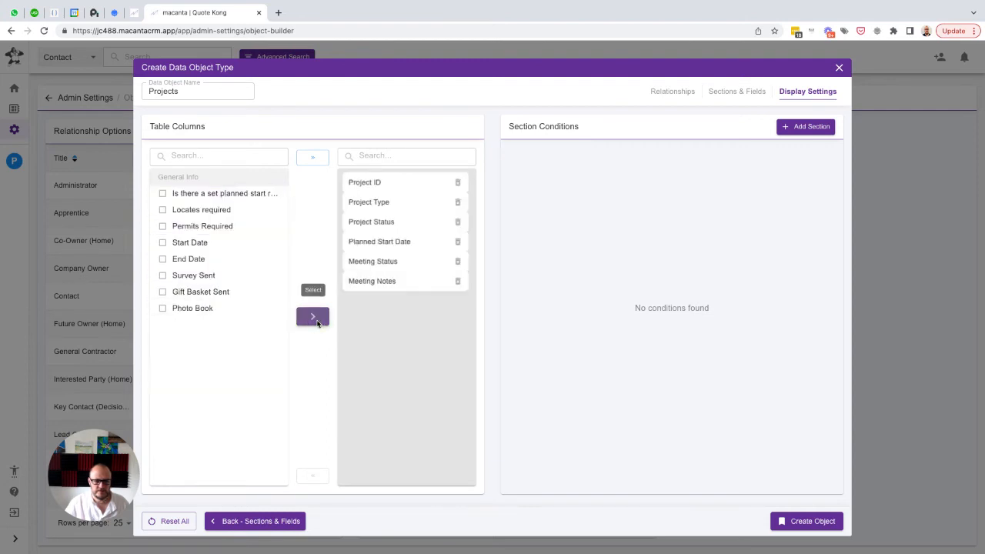
click(805, 521)
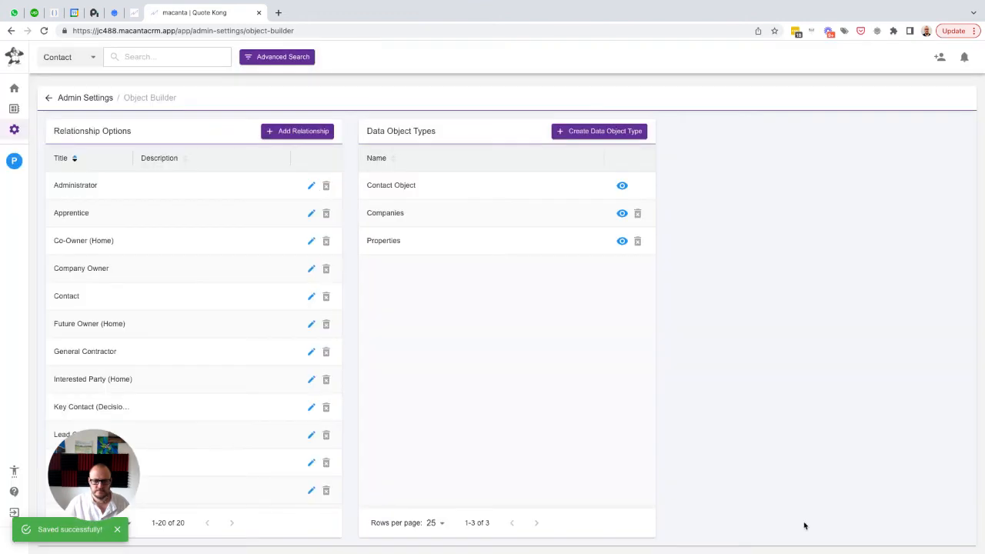
Open the logged-in user's contact record and reorder its Access list so that Properties comes before Projects
click(14, 160)
click(53, 264)
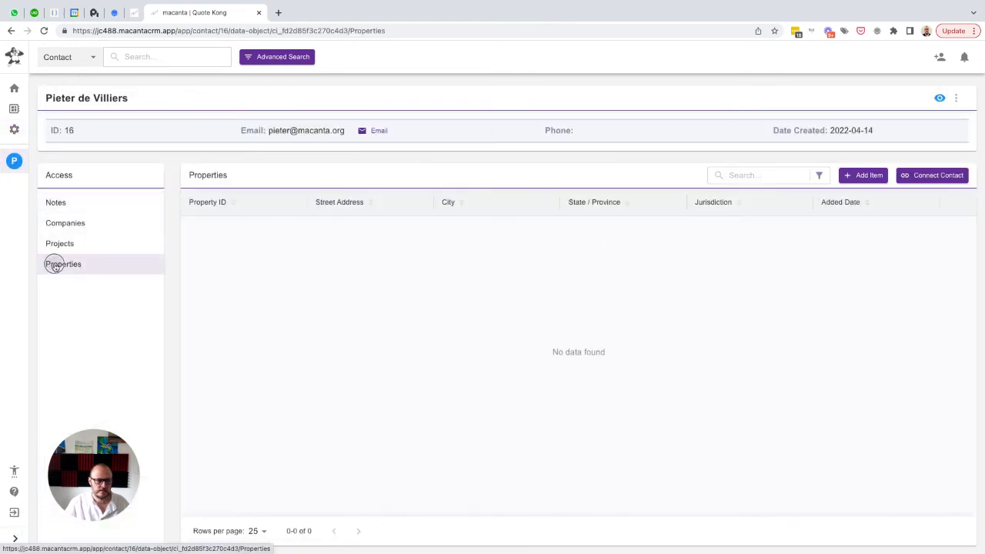
drag(48, 264, 50, 241)
Examine the layout of a blank Projects item from the contact record, and close it without saving
click(61, 264)
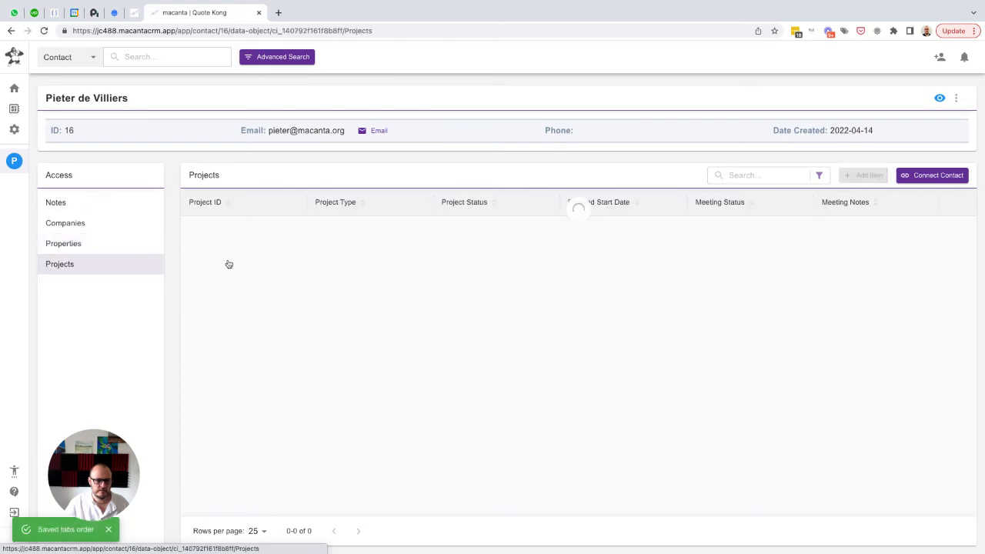
click(862, 175)
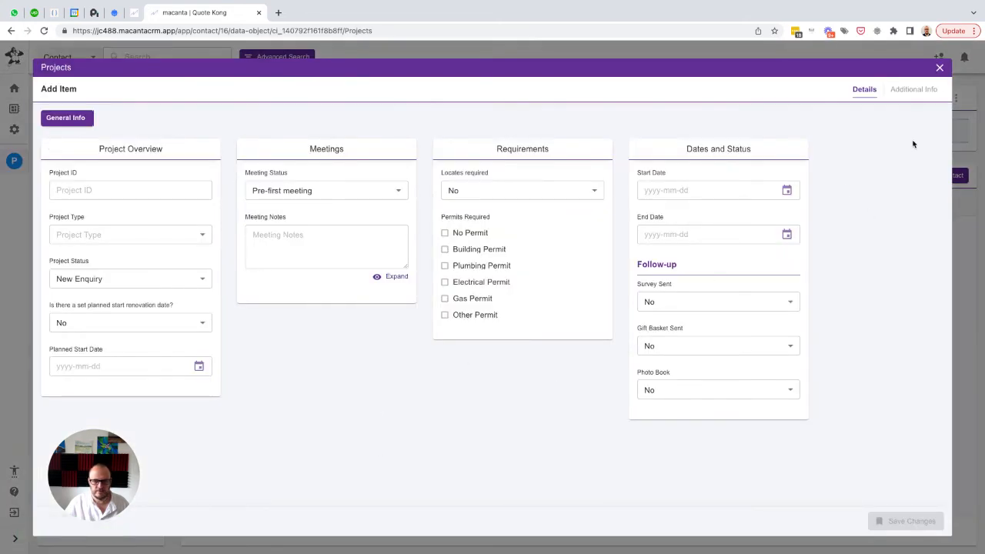
click(938, 68)
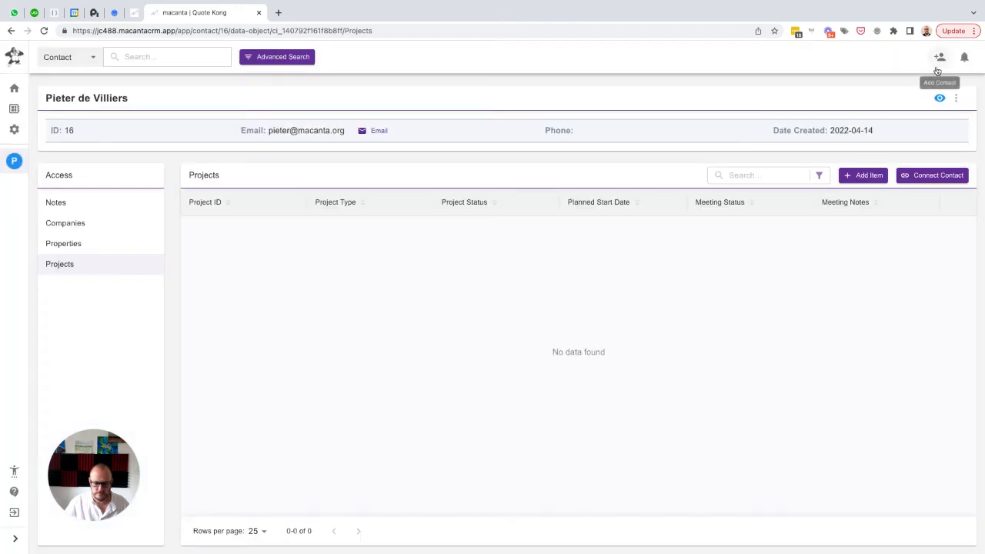
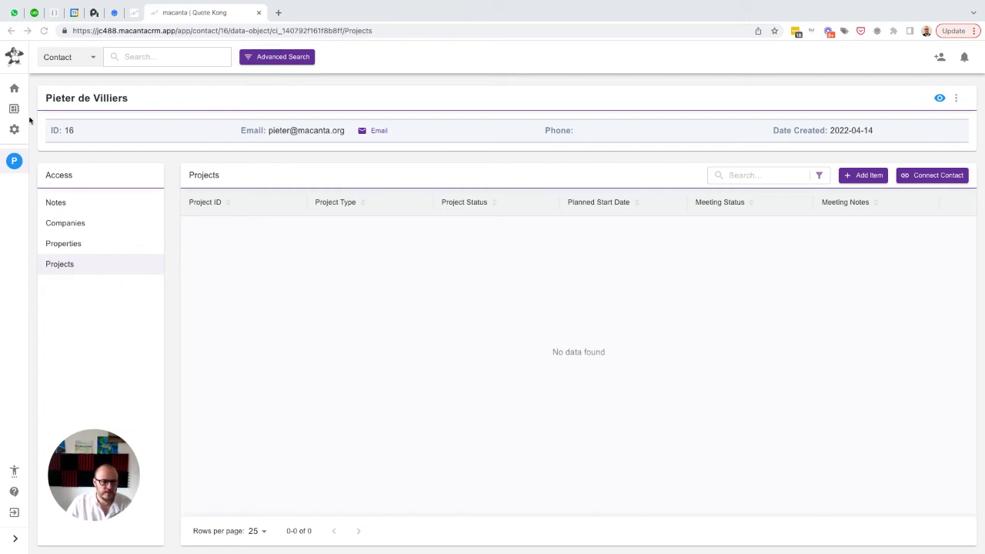
Examine the layout of a blank Properties item on the contact record, close it without saving, and return to the Projects list
click(61, 246)
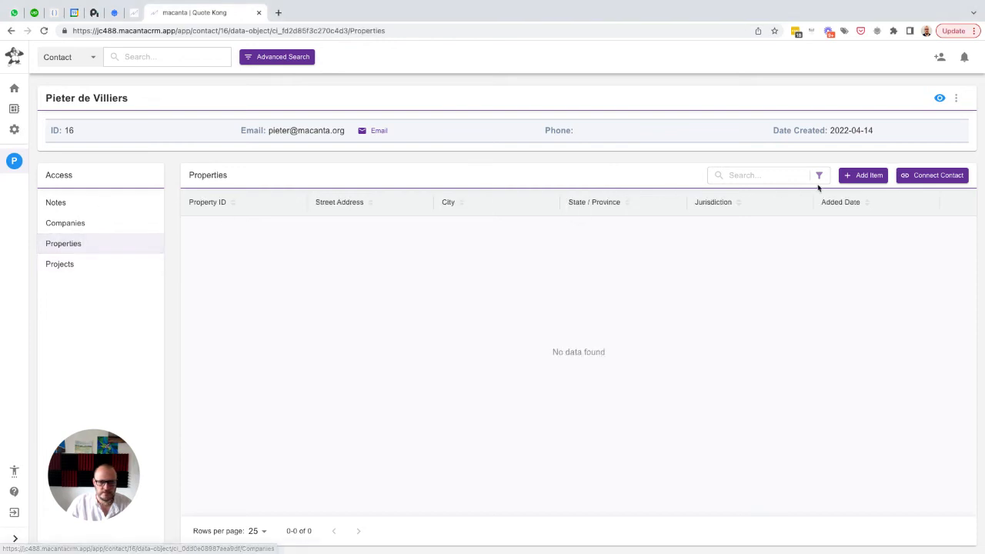
click(862, 176)
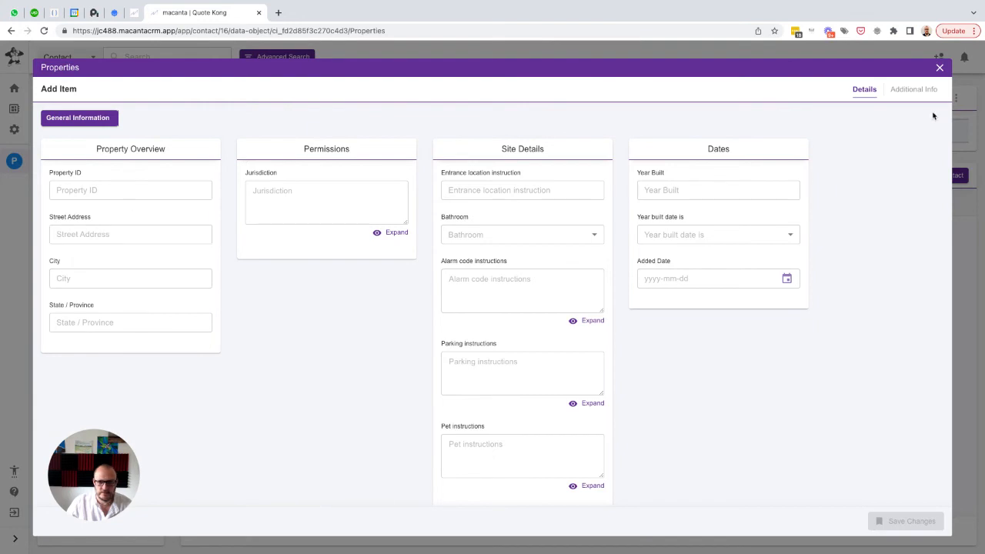
click(939, 66)
click(77, 269)
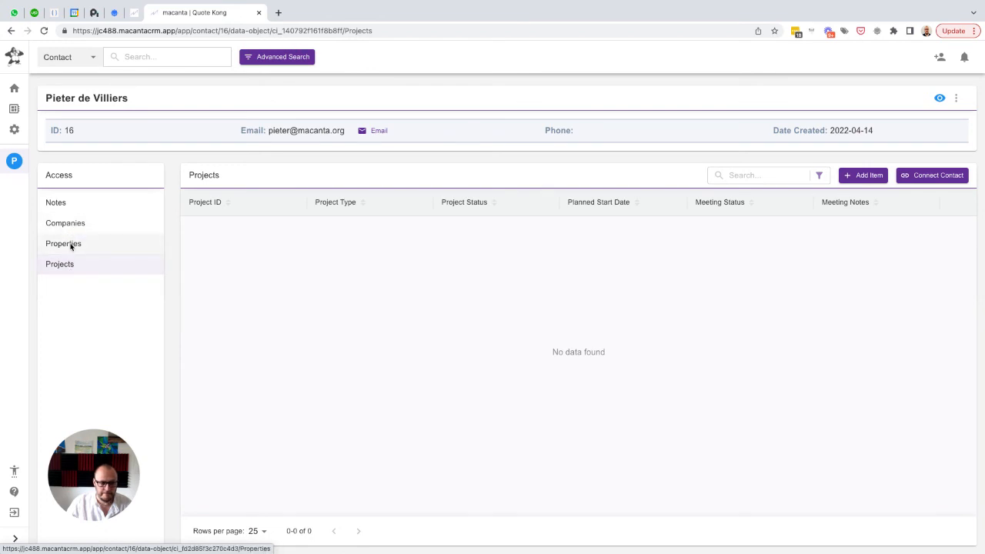
Open the Projects data object type from the Object Builder in the admin settings and show its sections and fields
click(13, 131)
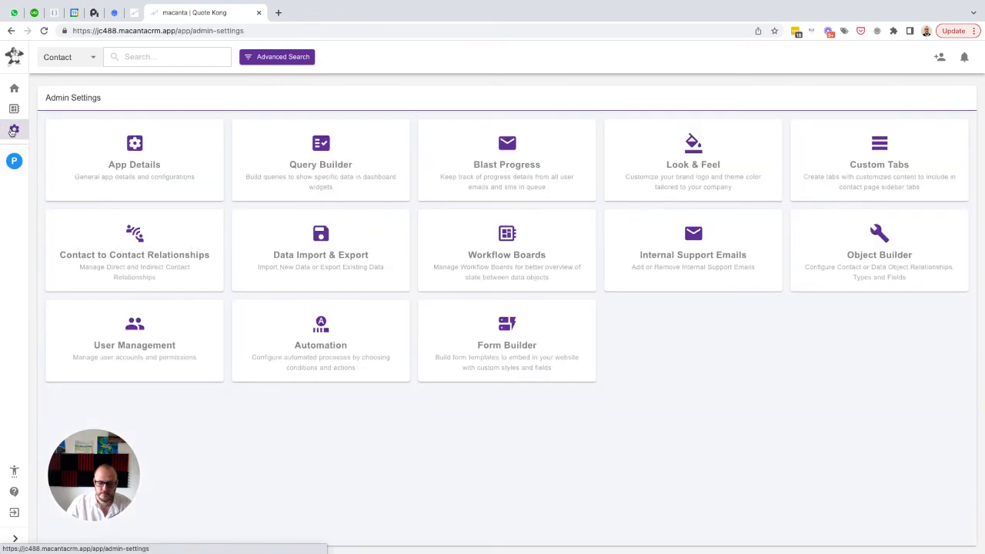
click(875, 235)
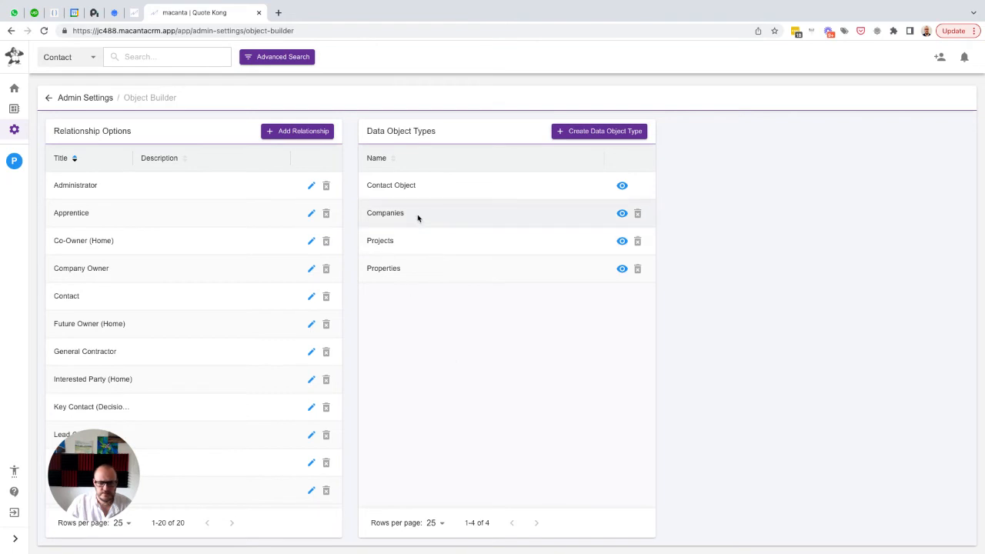
click(620, 243)
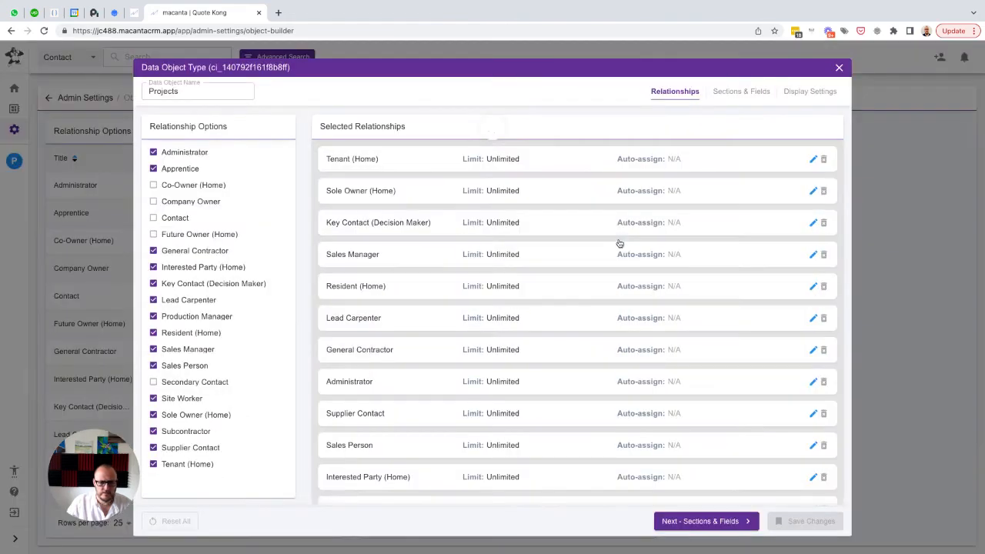
click(733, 94)
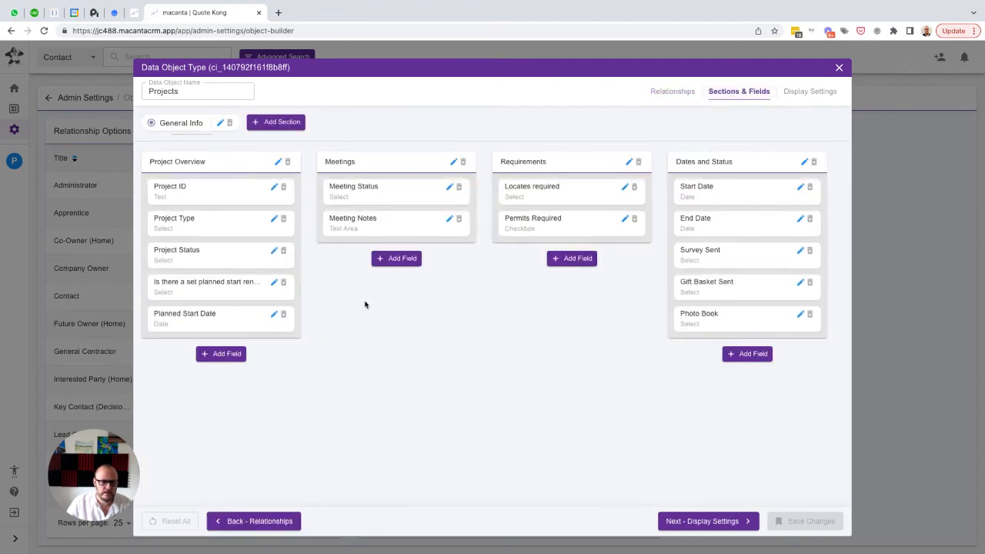
Start a new field in the Project Overview sub-section with "Related Company" as both its name and placeholder
click(218, 355)
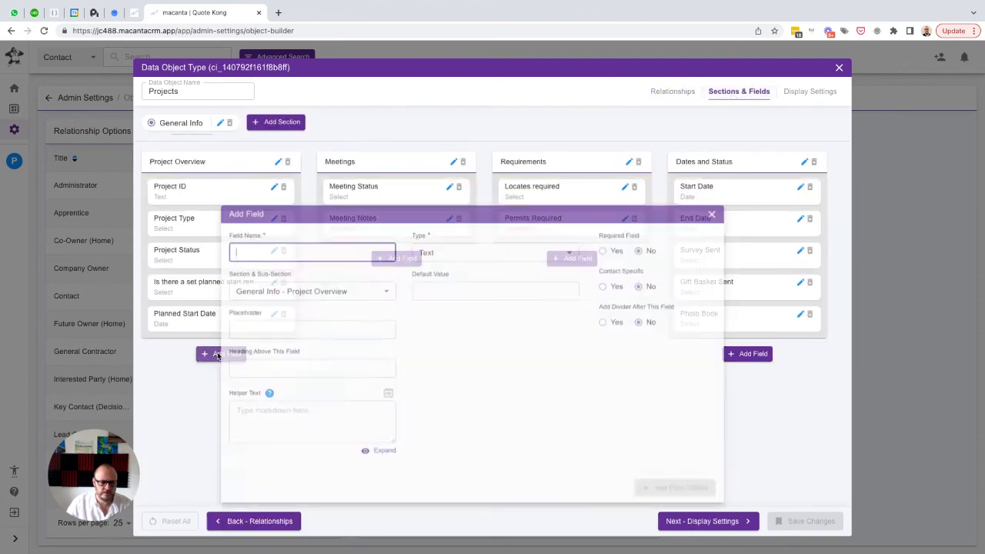
text(Rela)
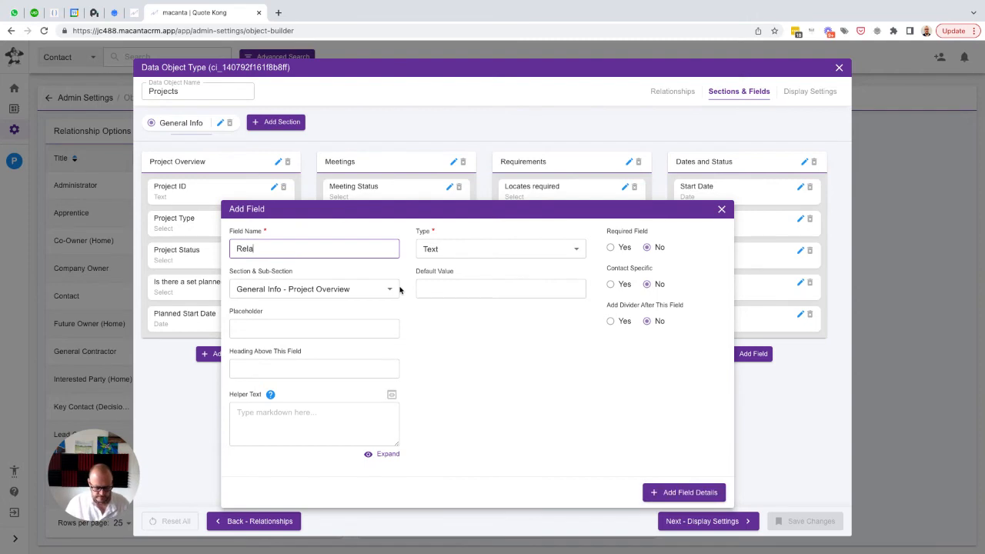
text(ted Compan)
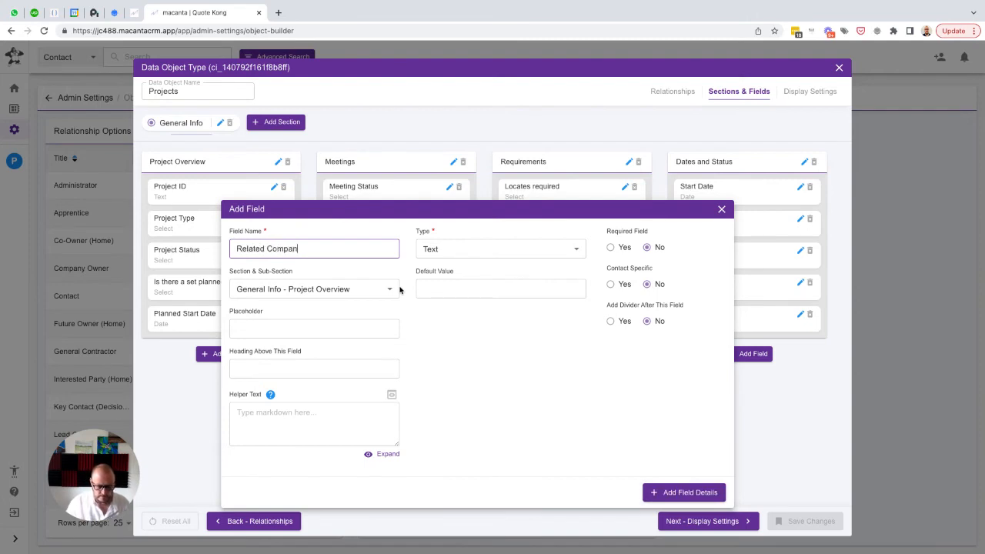
text(y)
key(ctrl+a)
key(ctrl+c)
key(Tab)
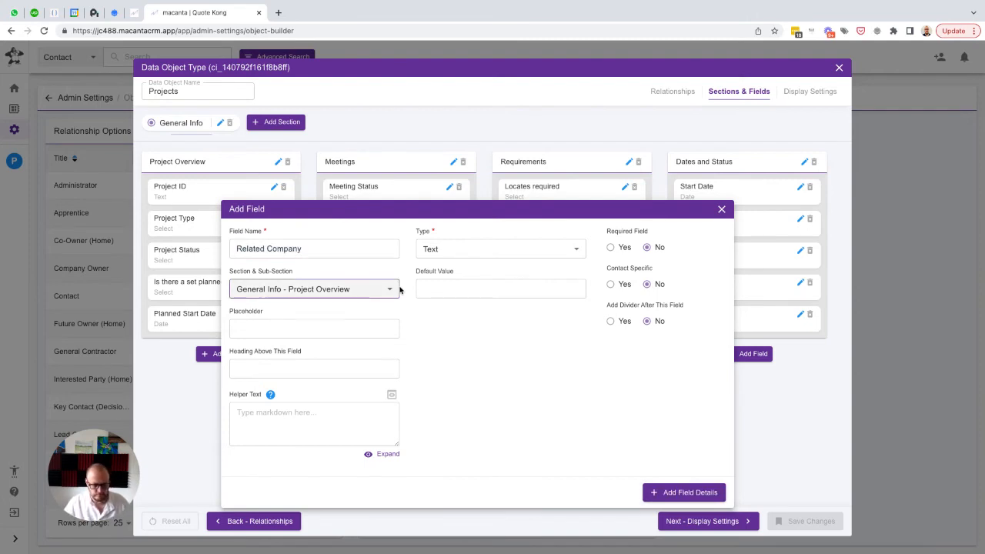
key(Tab)
key(ctrl+v)
Make the Related Company field a Data Reference to Company Name from Companies, and add it to Project Overview
click(517, 245)
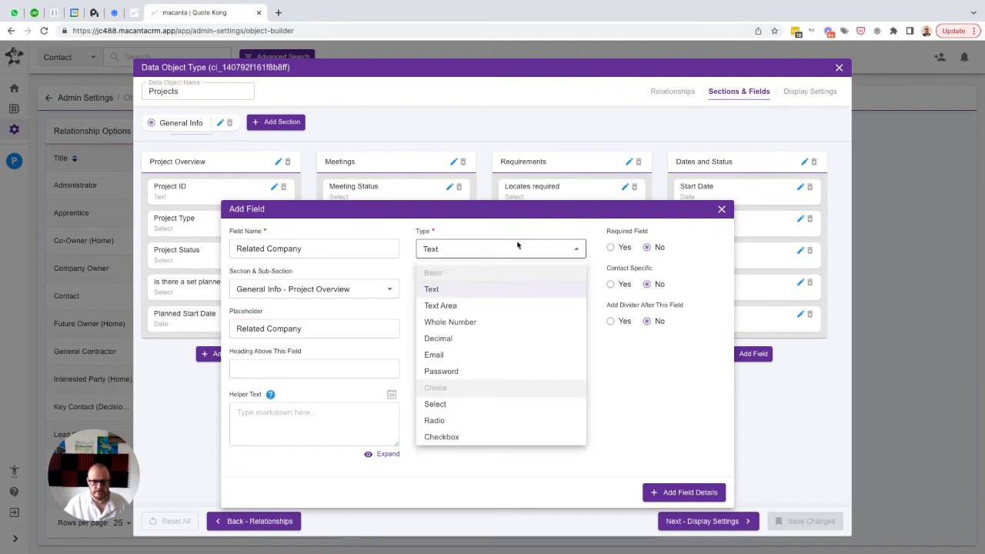
scroll(479, 374, down, 2)
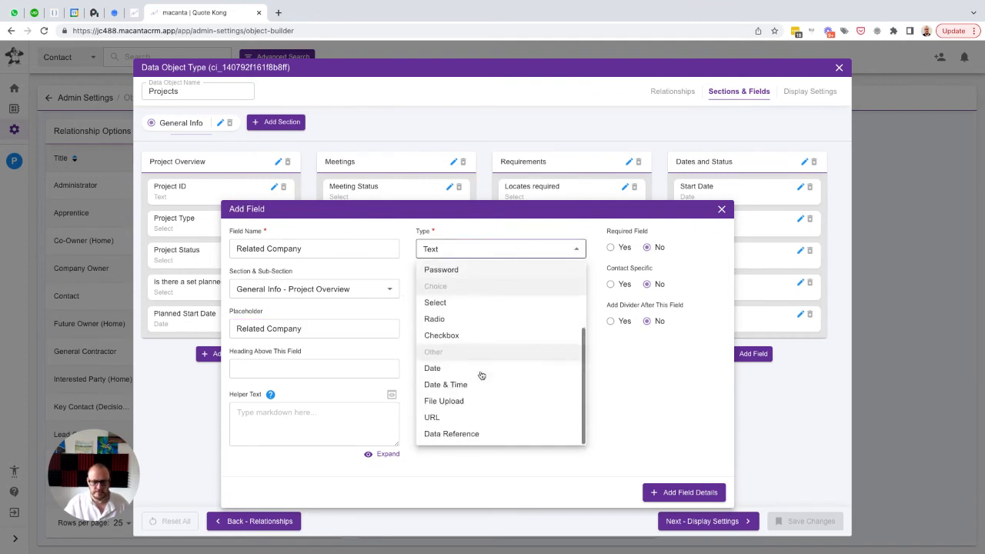
click(466, 434)
click(504, 291)
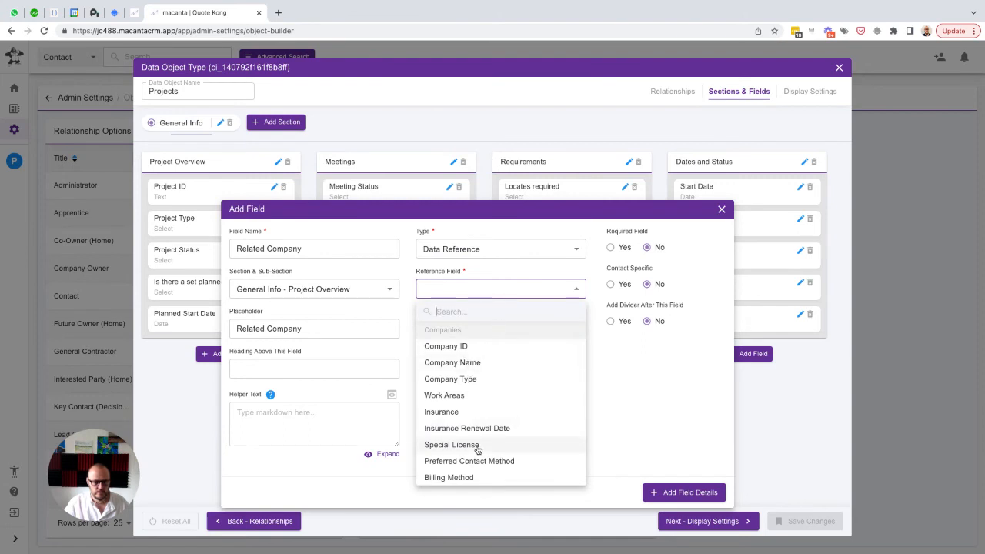
scroll(477, 450, down, 8)
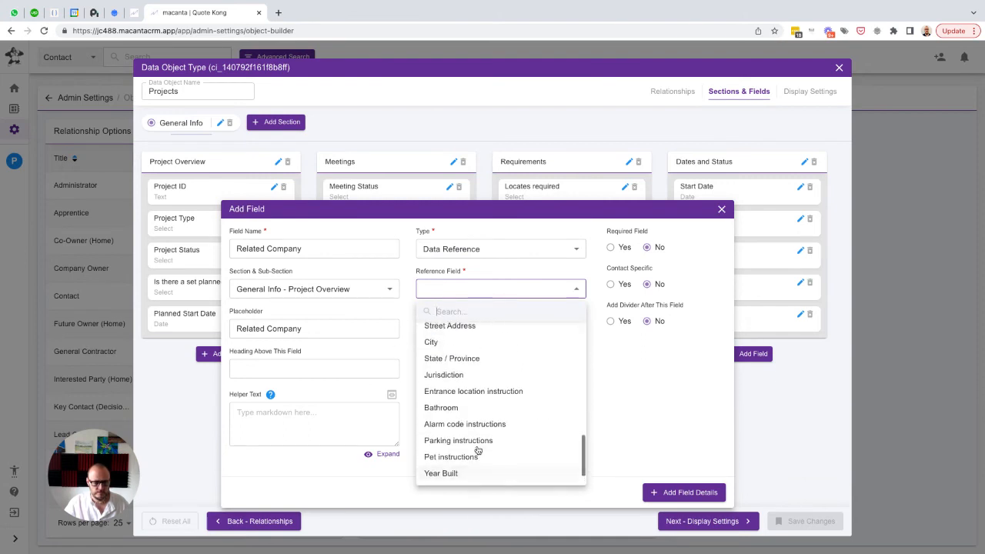
scroll(477, 451, up, 10)
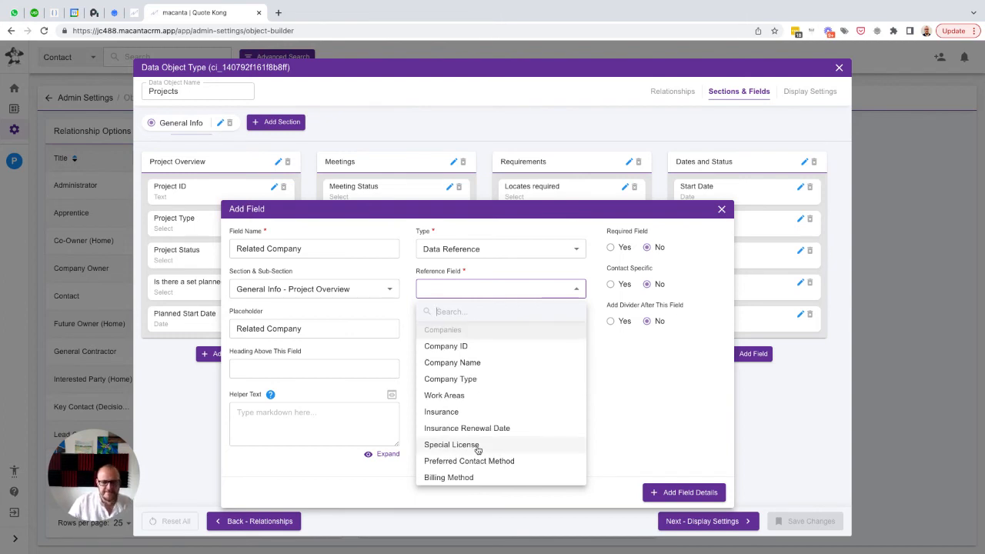
click(449, 364)
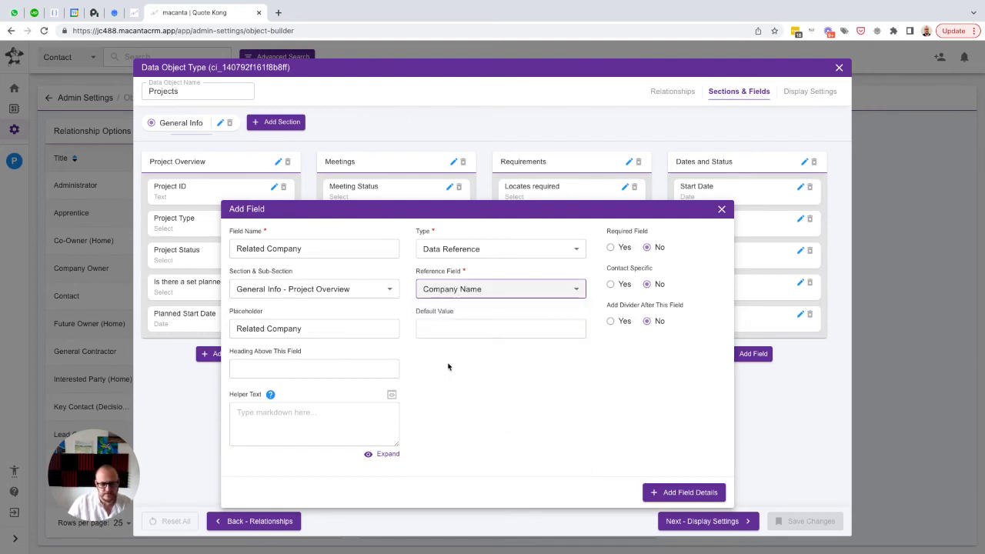
click(675, 491)
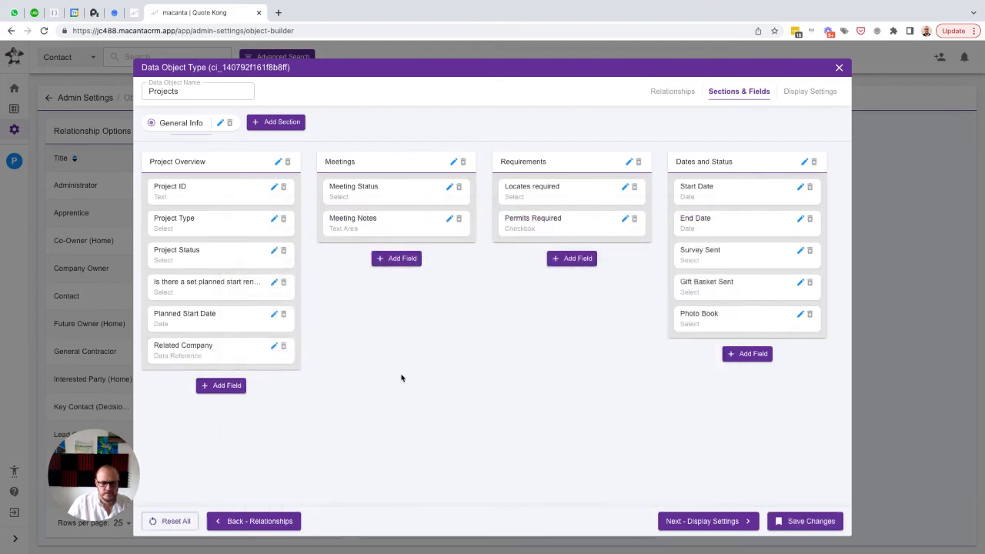
click(201, 350)
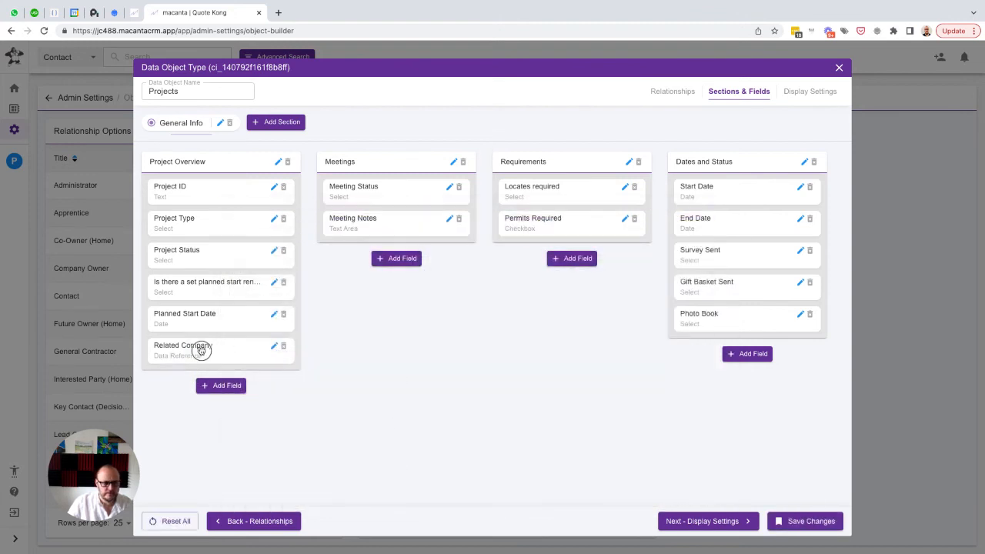
mouse_move(201, 350)
mouse_down()
mouse_move(213, 213)
mouse_move(205, 215)
mouse_move(202, 351)
mouse_up()
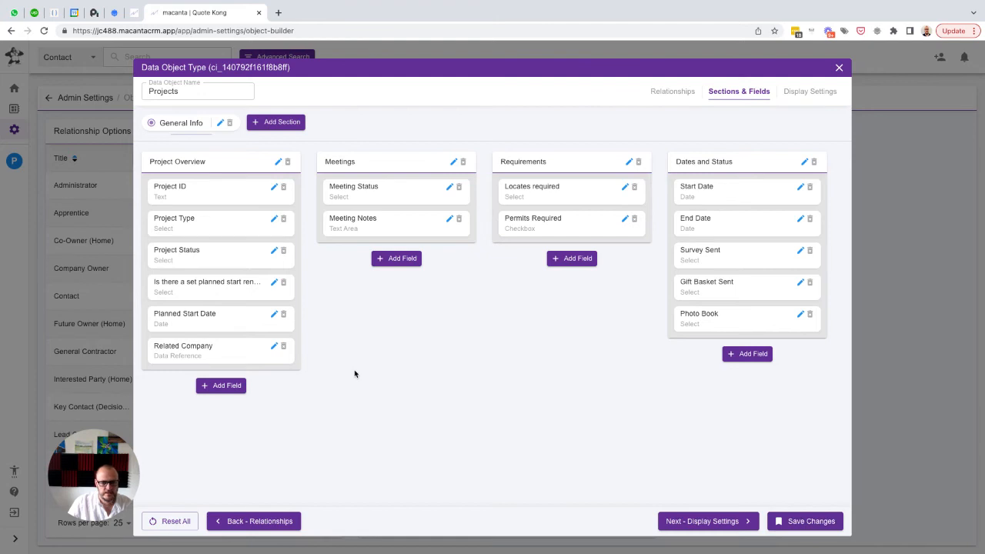
Start another field in the Project Overview sub-section with "Related Property" as both its name and placeholder
click(218, 388)
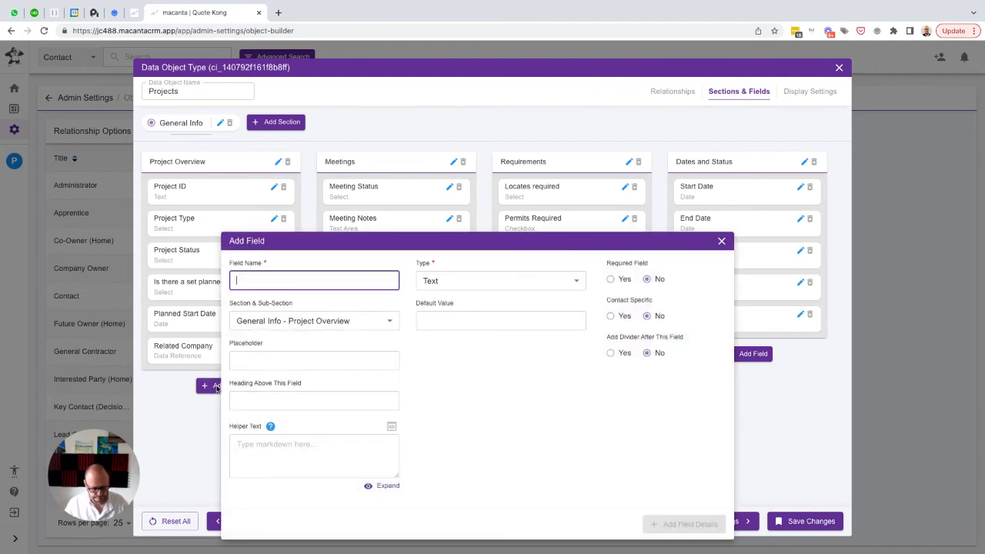
text(Related Property)
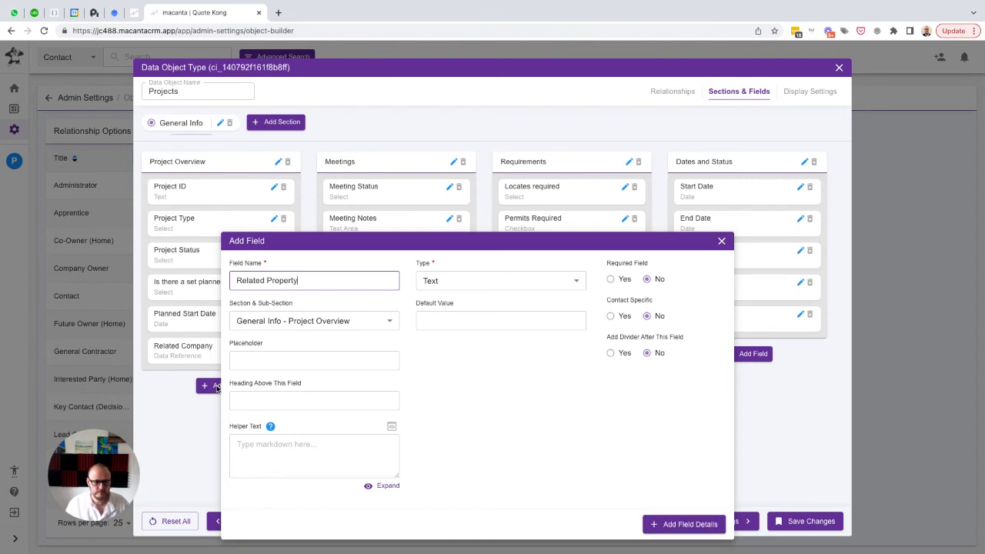
key(ctrl+a)
key(ctrl+c)
key(Tab)
key(Tab)
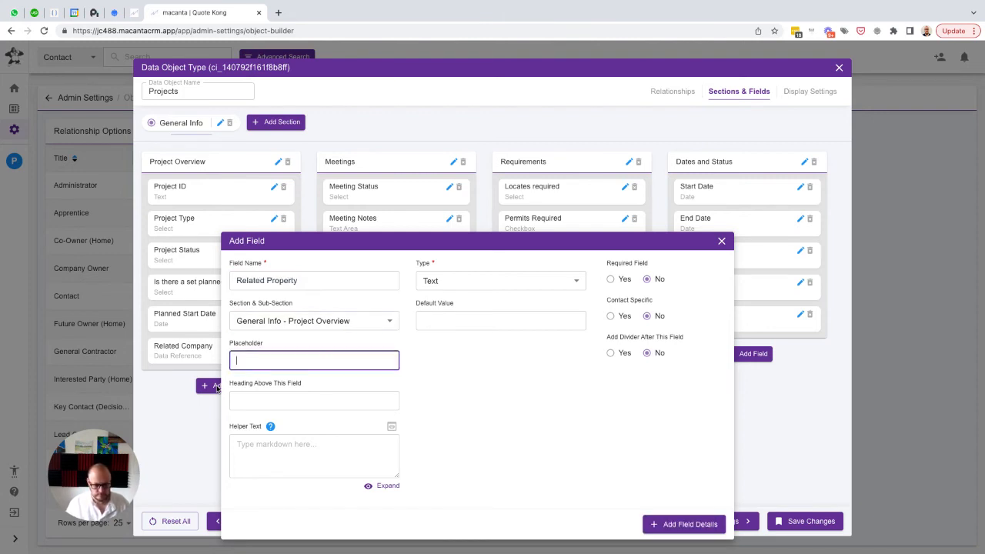
key(ctrl+v)
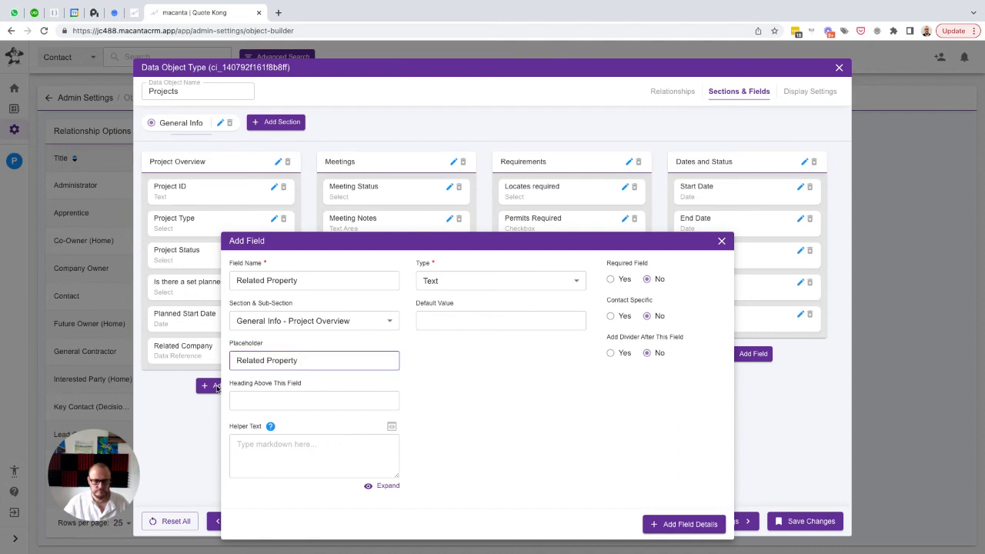
Make the Related Property field a Data Reference to Property ID from Properties, add it, and save the Projects object type
click(469, 281)
scroll(466, 369, down, 2)
scroll(460, 406, down, 1)
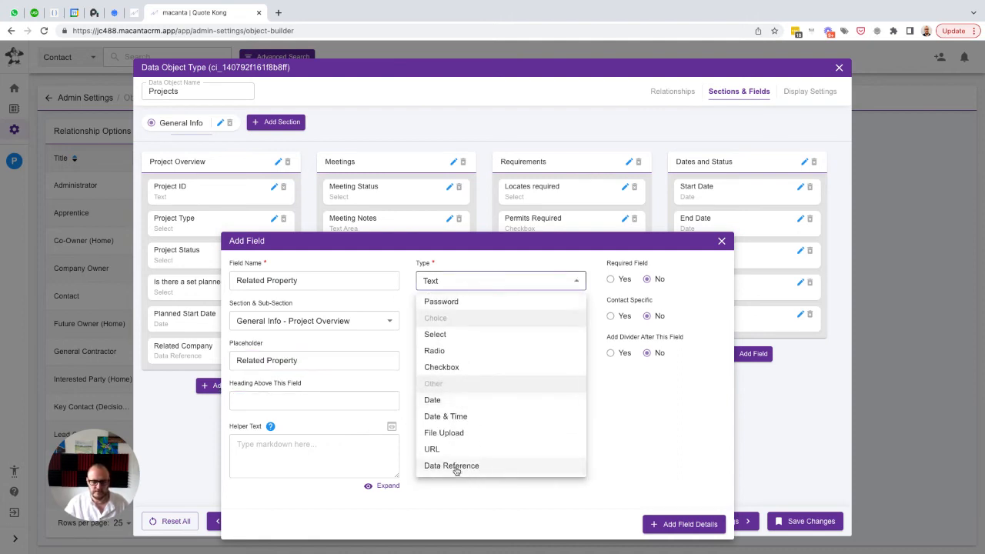
click(458, 469)
click(475, 323)
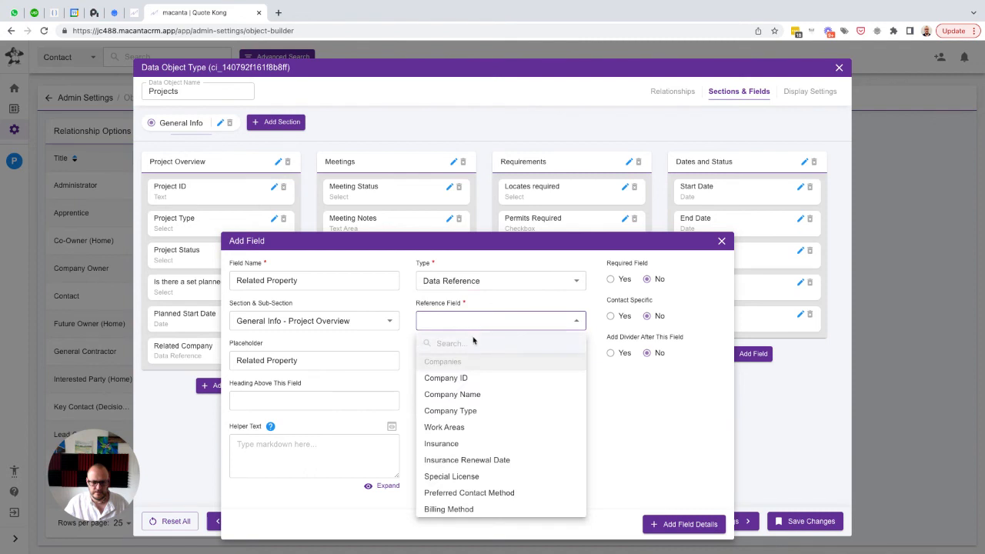
scroll(488, 394, down, 5)
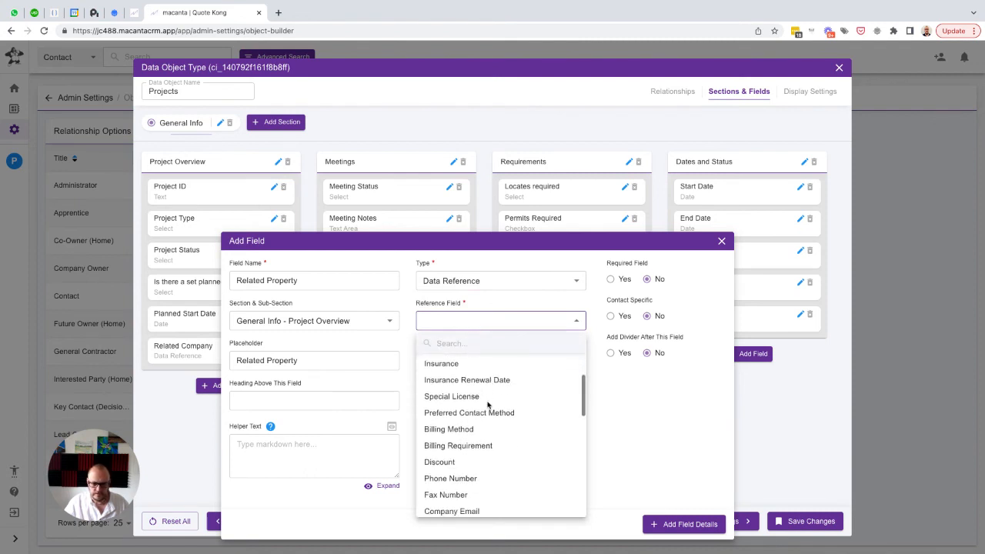
scroll(488, 405, down, 5)
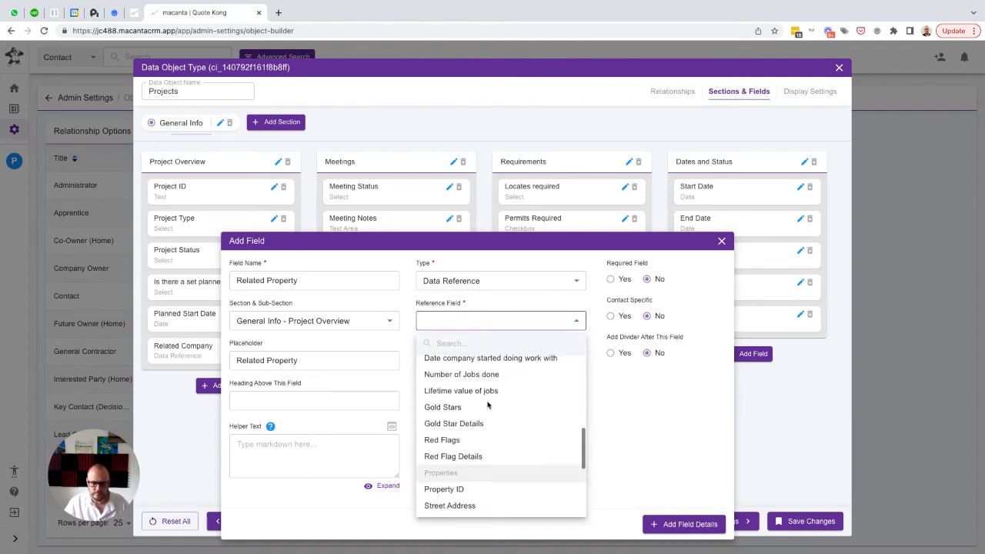
scroll(488, 405, down, 1)
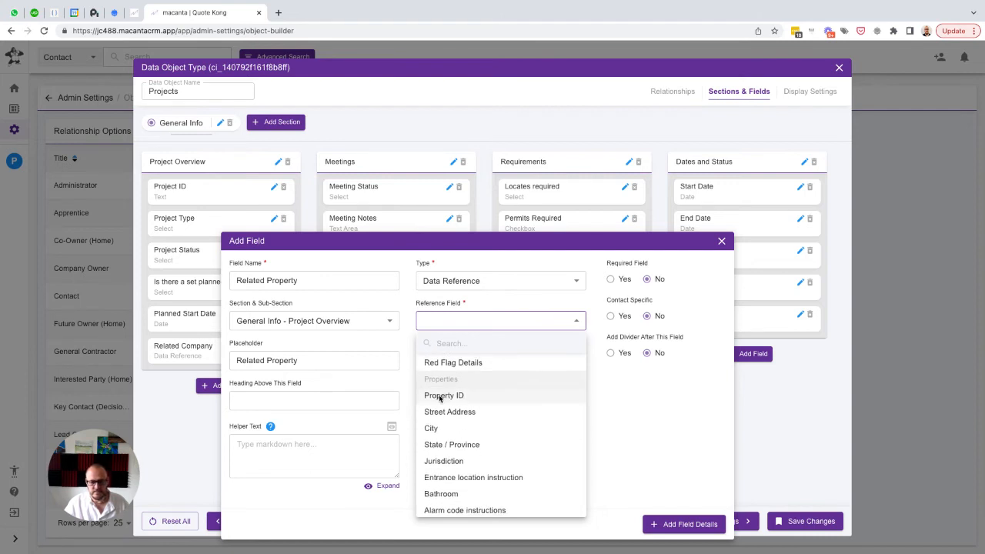
click(442, 396)
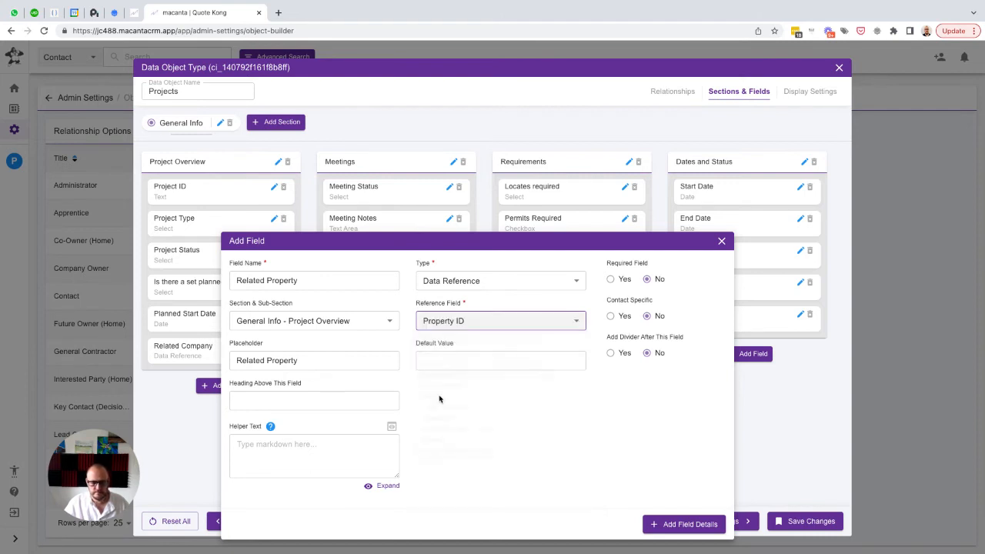
click(680, 526)
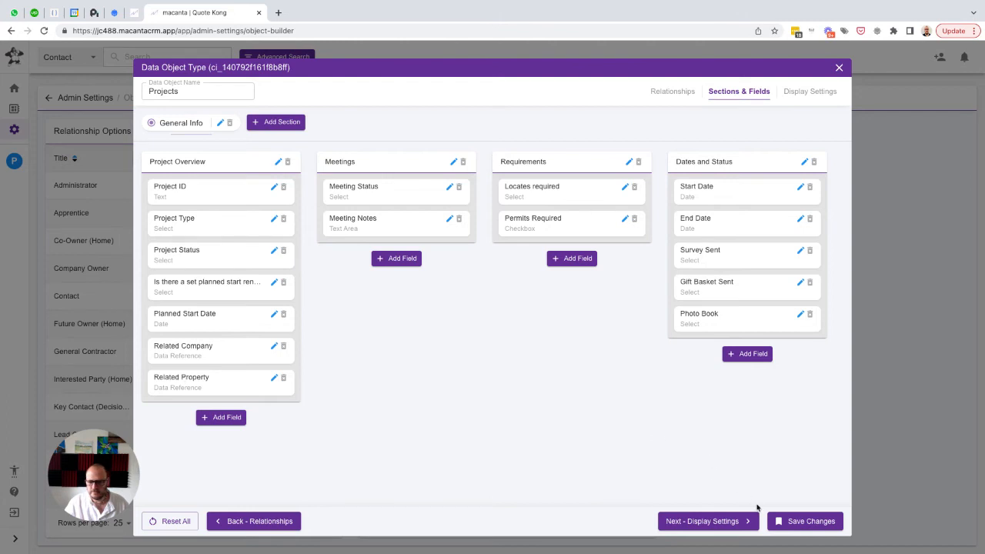
click(793, 521)
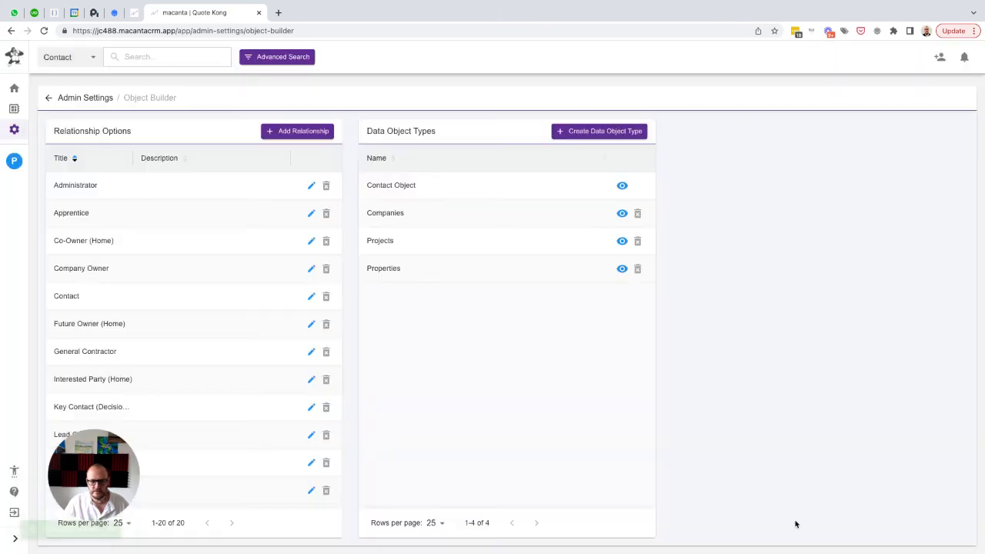
Start a new field in the Property Overview sub-section of Properties with "Related Company" as both its name and placeholder
click(622, 268)
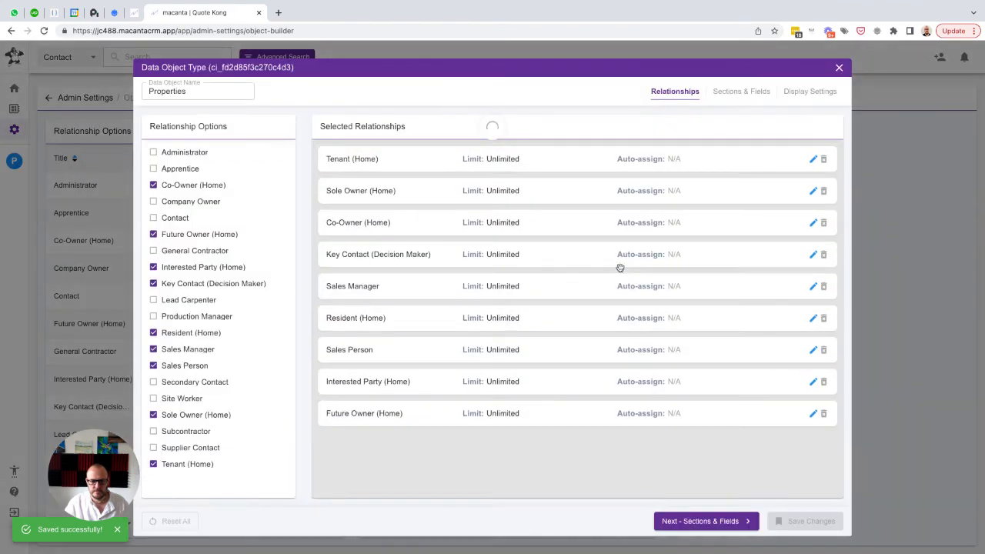
click(734, 93)
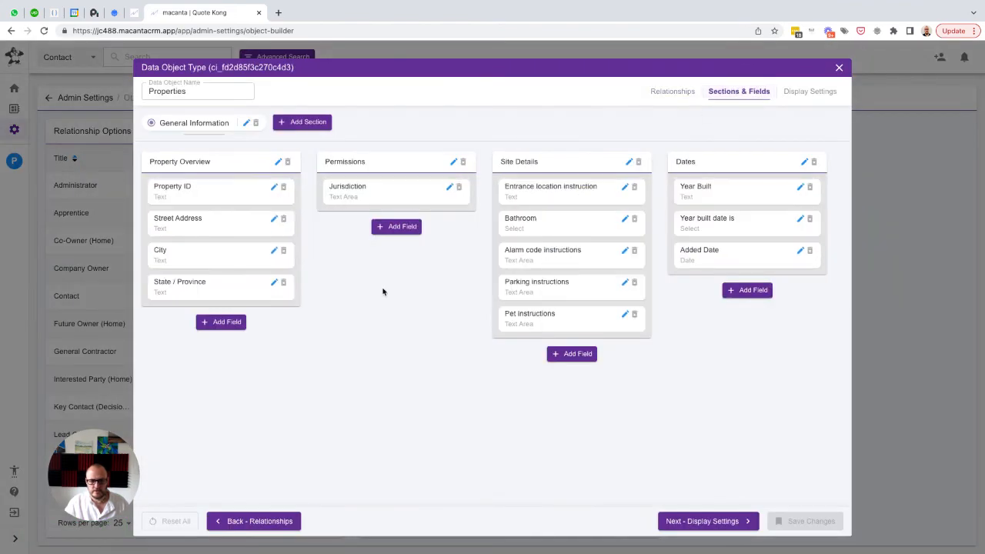
click(216, 323)
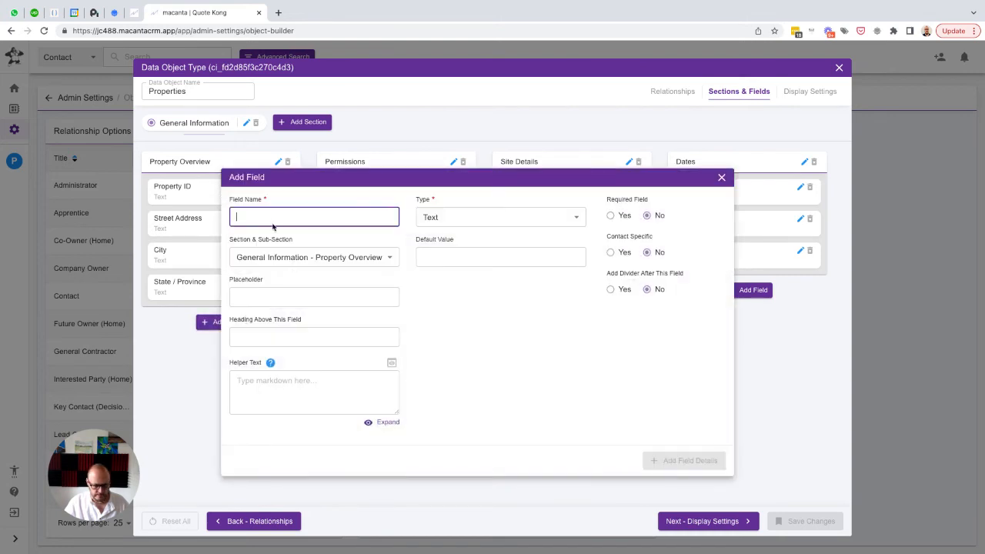
text(Related)
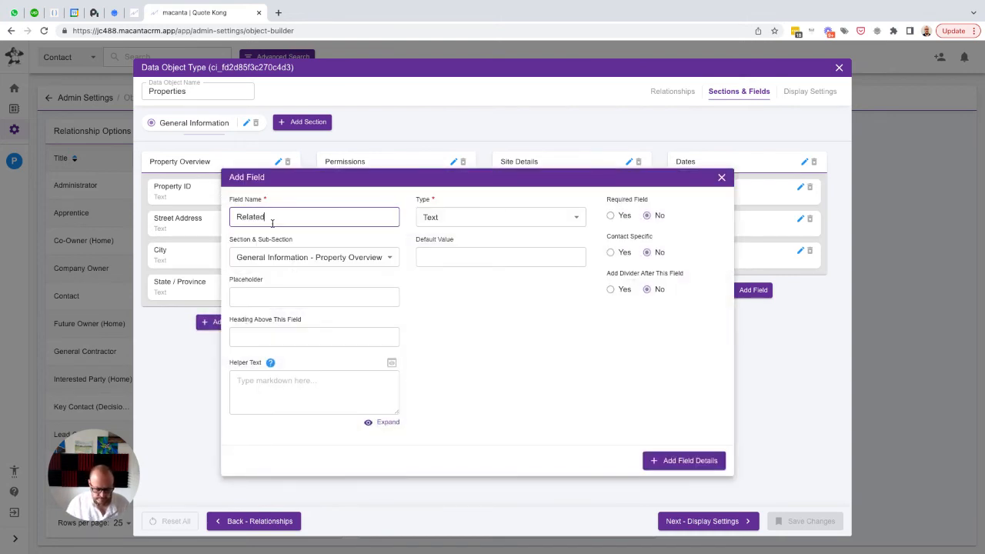
text( Company)
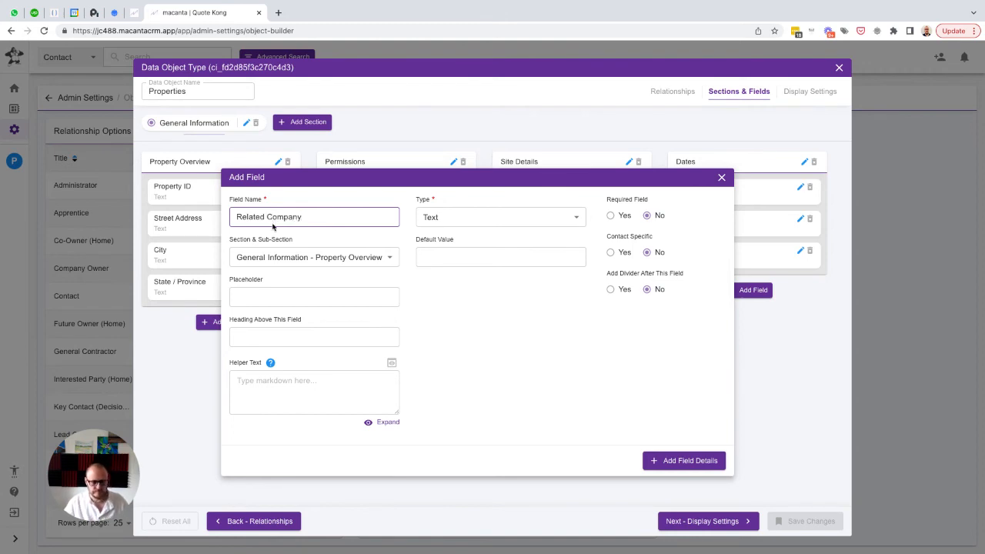
key(ctrl+a)
key(ctrl+c)
key(Tab)
key(Tab)
key(ctrl+v)
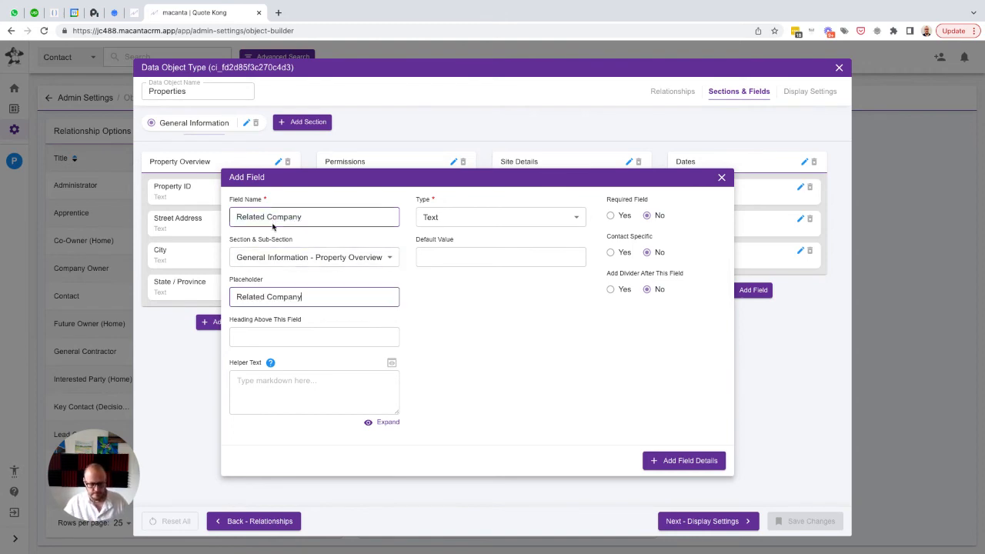
Add the Related Company field to Property Overview as a Data Reference to Company Name, and save the Properties object type
click(474, 221)
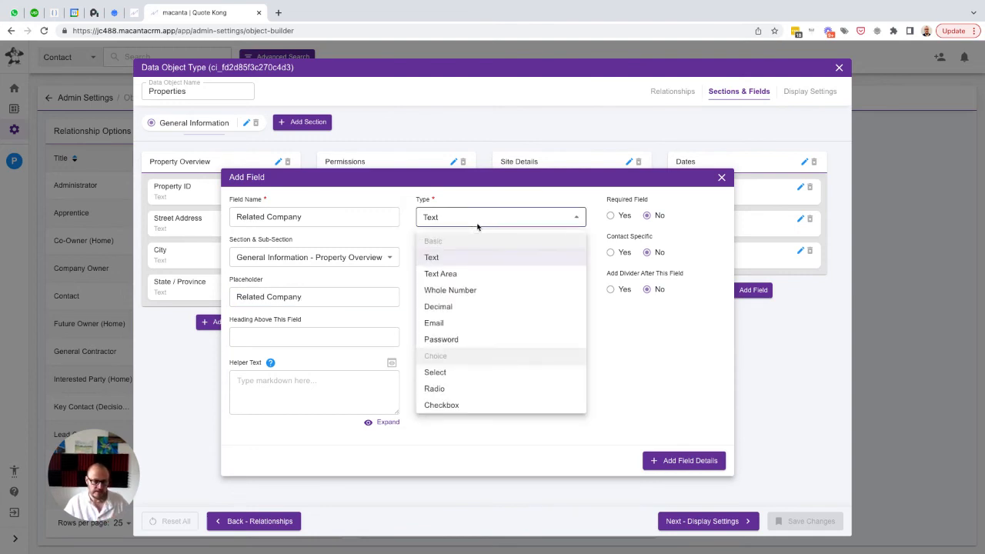
scroll(477, 347, down, 3)
click(458, 402)
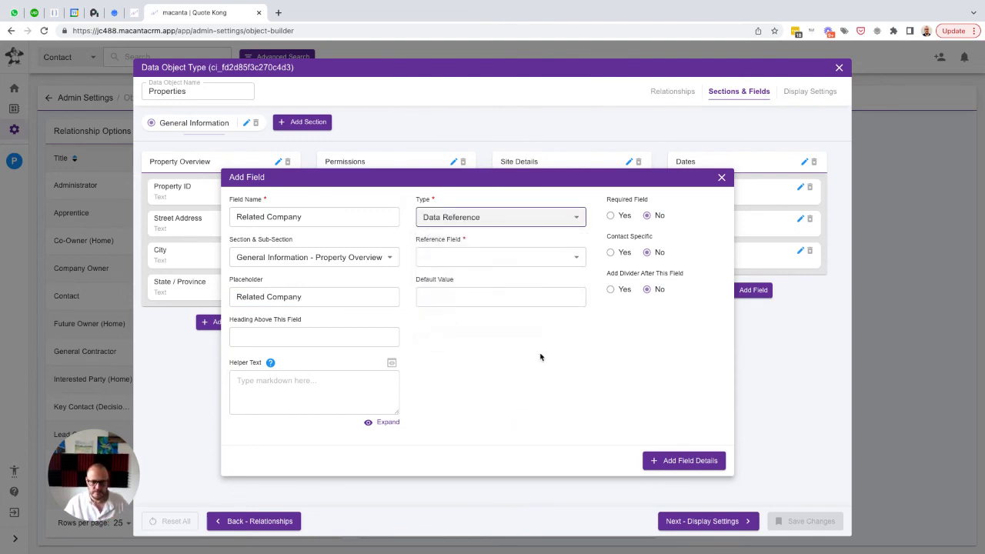
click(466, 260)
click(462, 331)
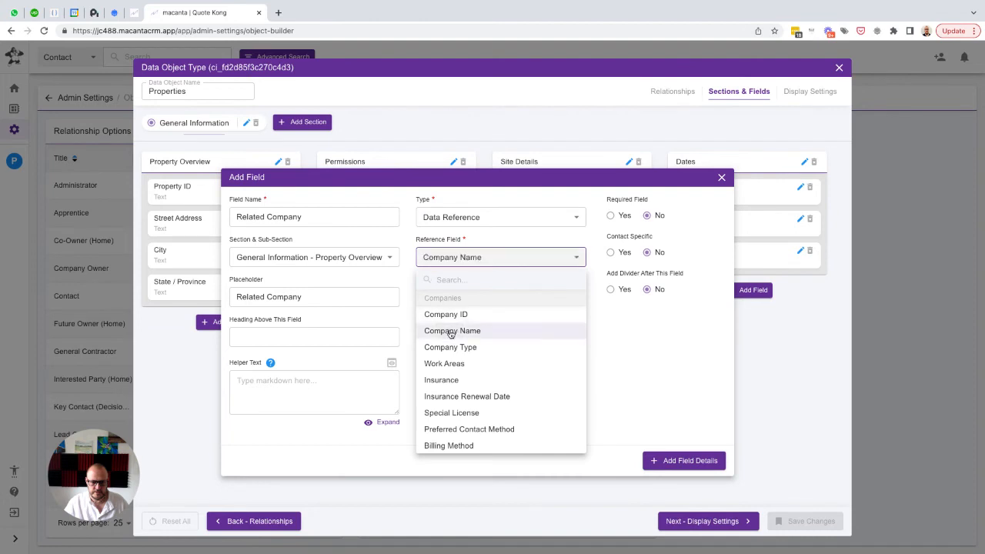
click(672, 462)
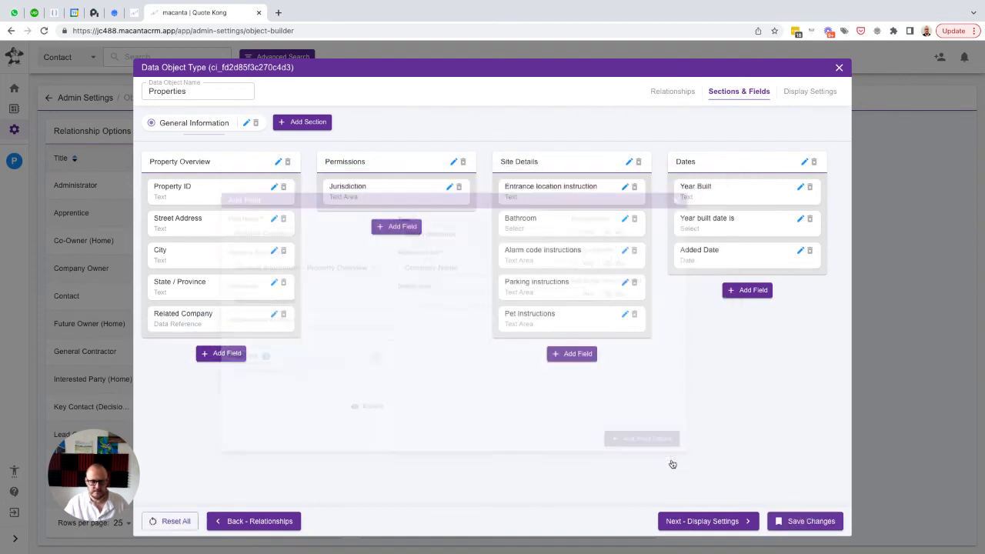
click(797, 521)
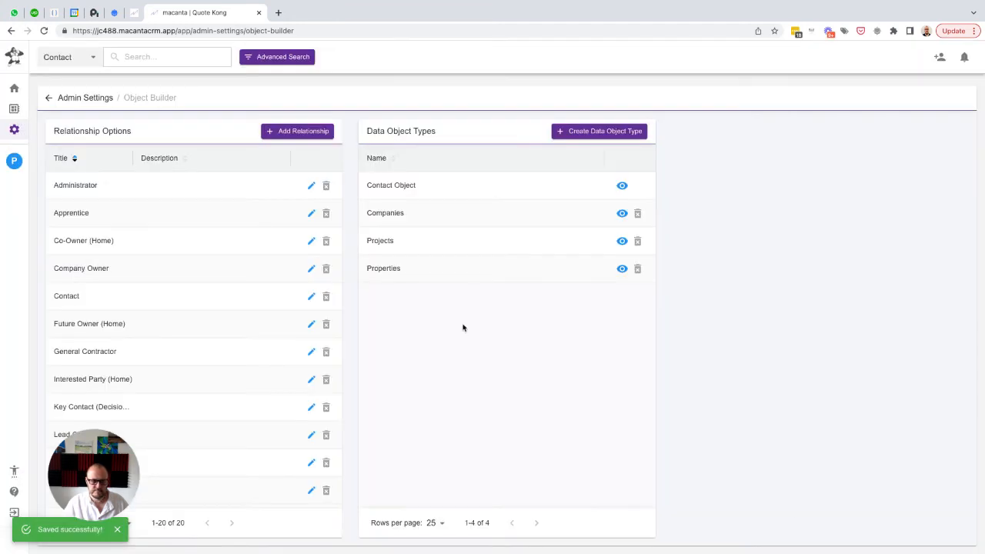
Check the Related Company choices in a new Properties item on the open contact, and close the item without saving
click(14, 160)
click(64, 243)
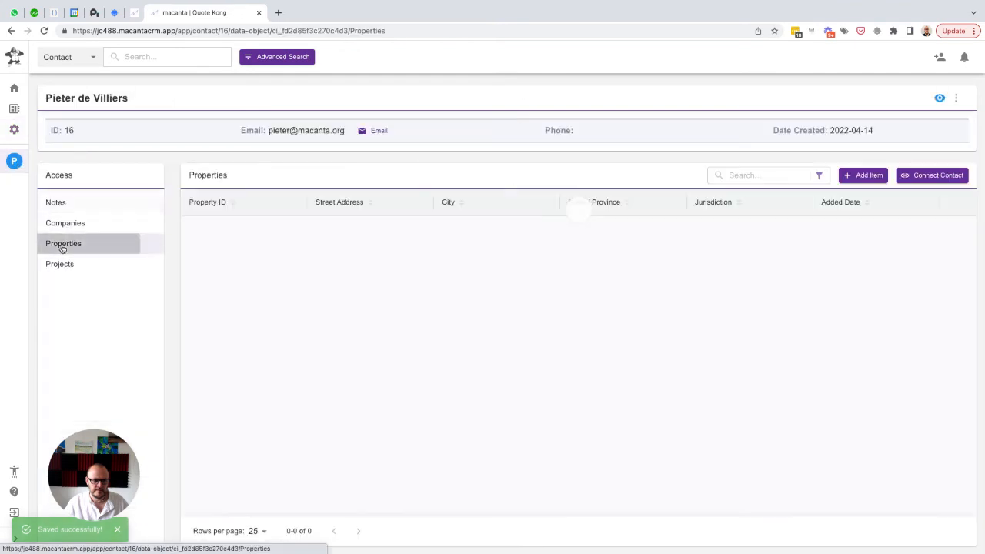
click(858, 177)
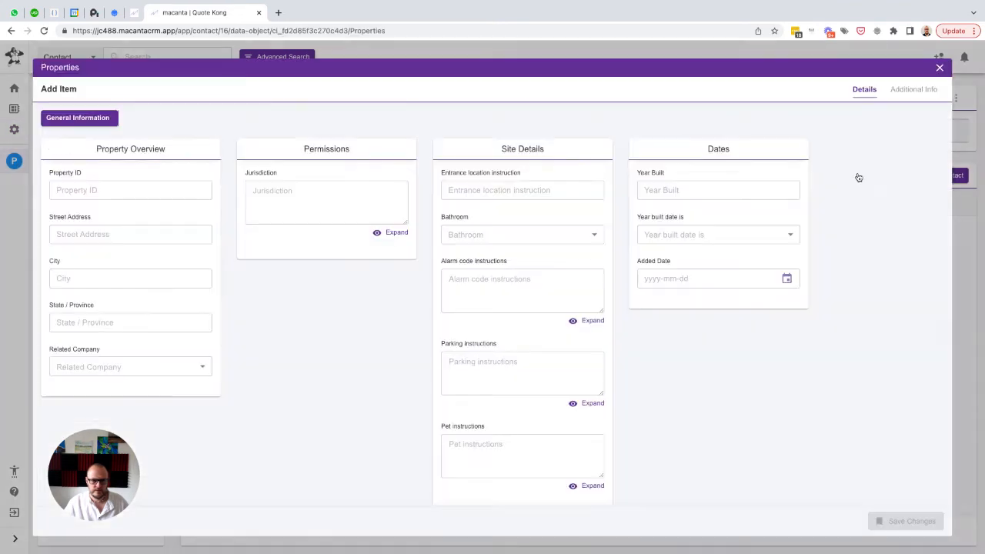
click(121, 367)
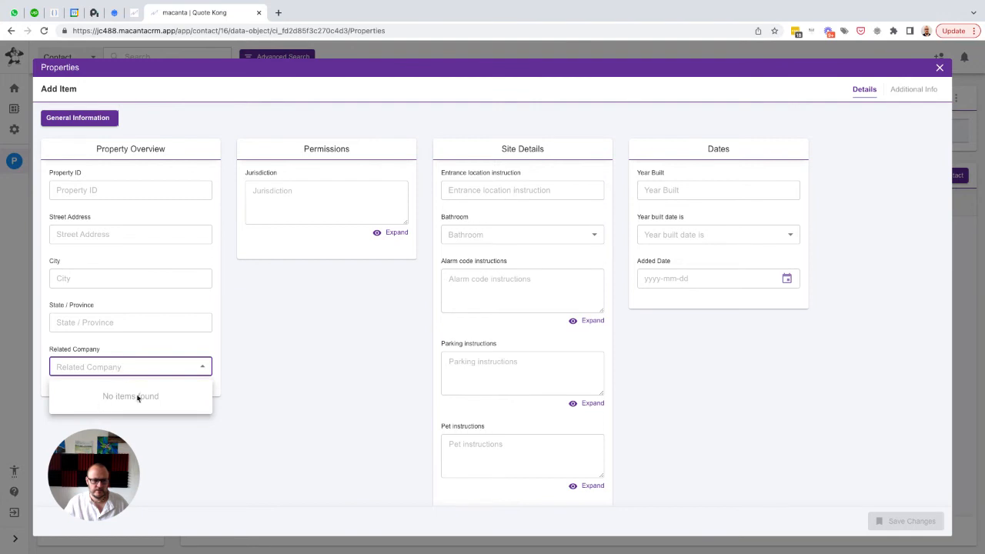
click(183, 347)
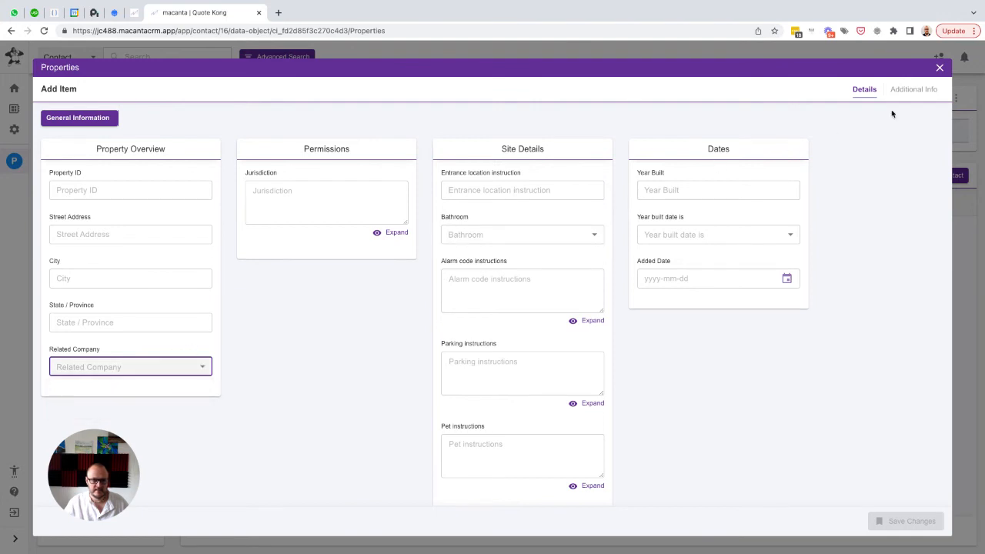
click(939, 70)
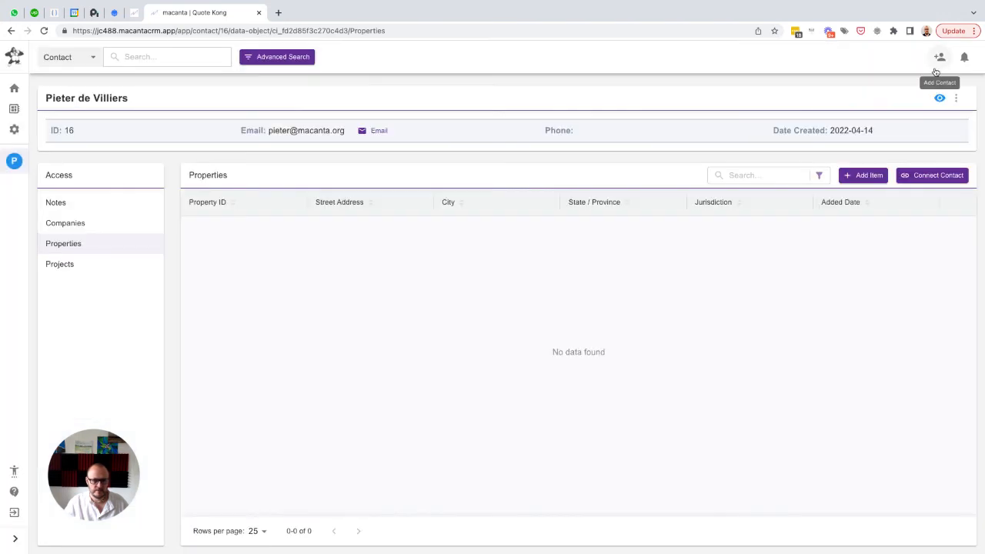
Check the Related Property and Related Company choices in a new Projects item, and close the item without saving
click(65, 264)
click(854, 179)
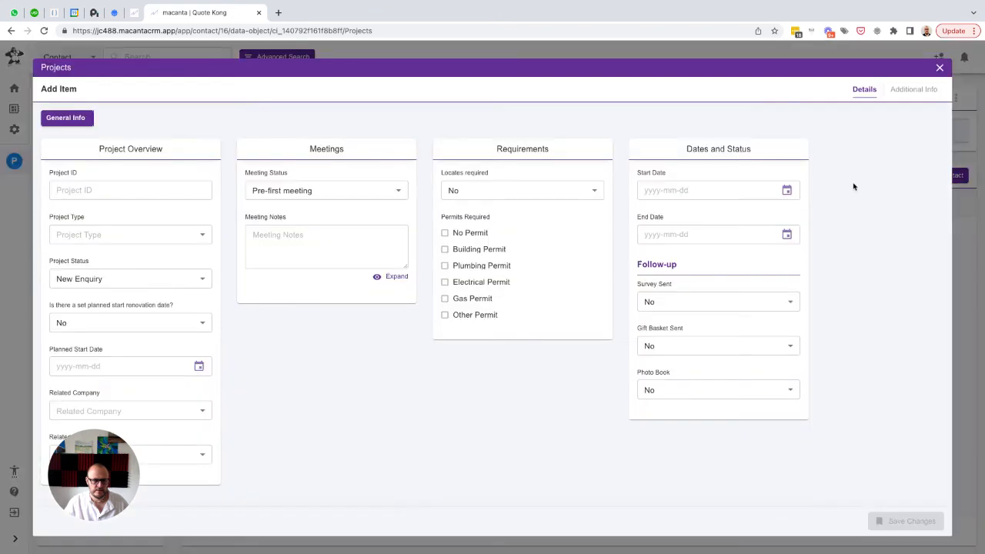
click(167, 457)
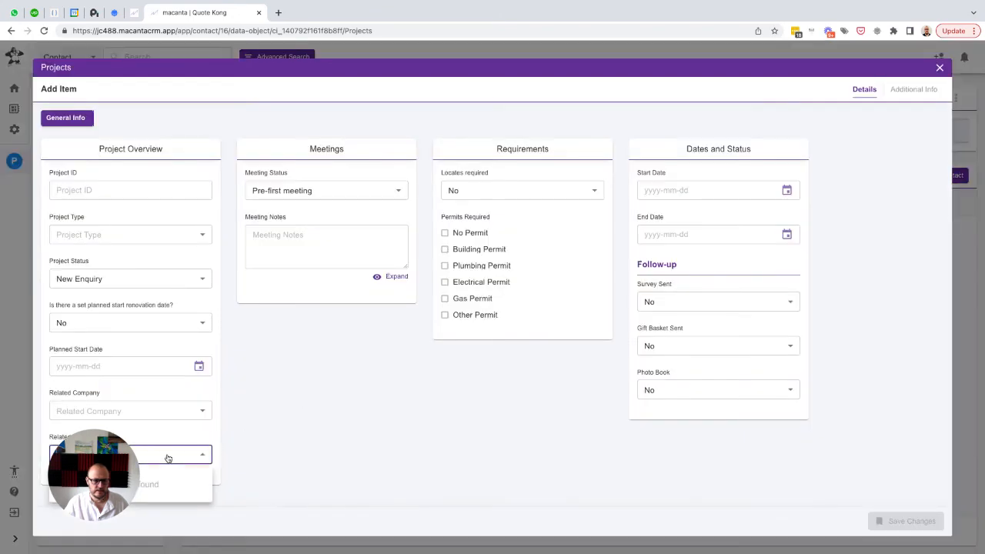
click(142, 413)
click(168, 394)
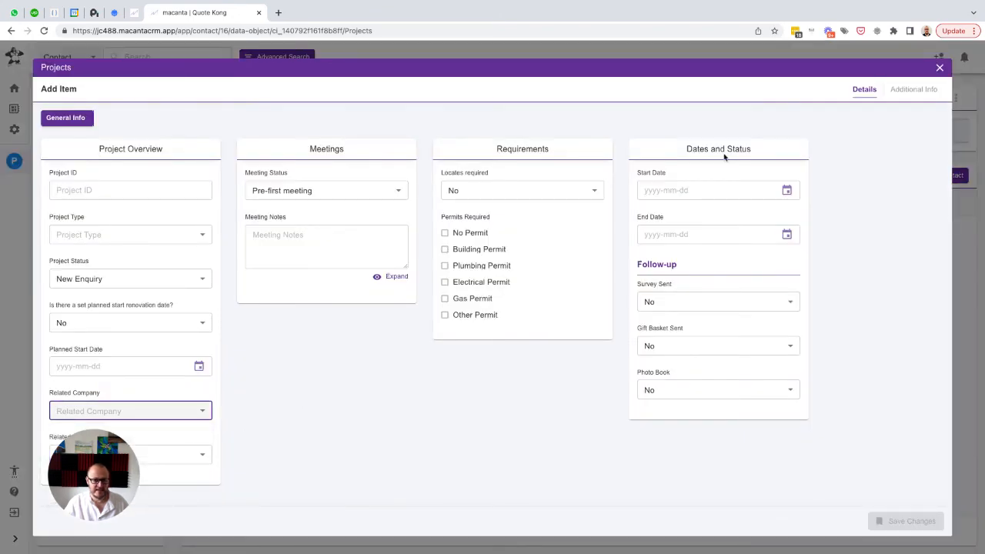
click(939, 69)
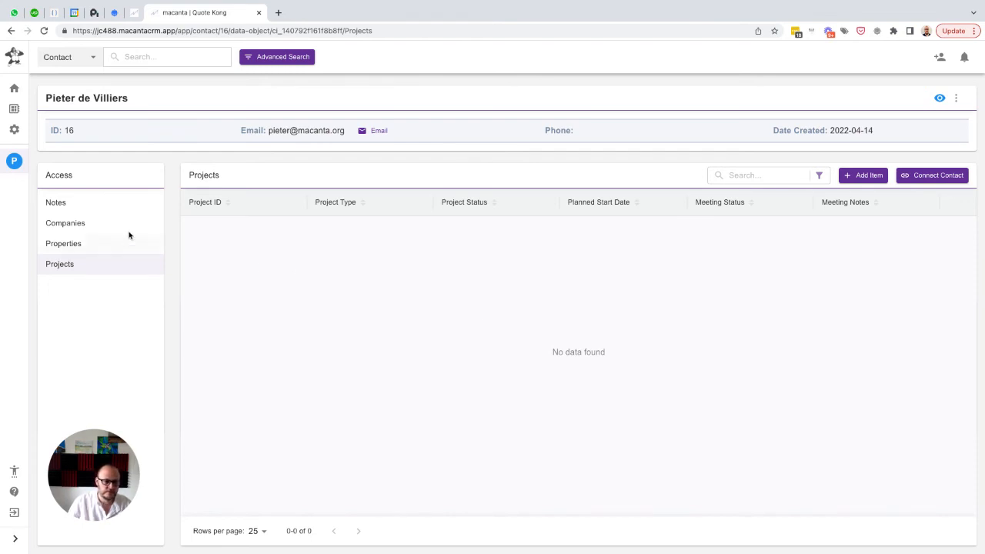
Look through the contact's Companies, Properties and Projects lists in turn
click(65, 225)
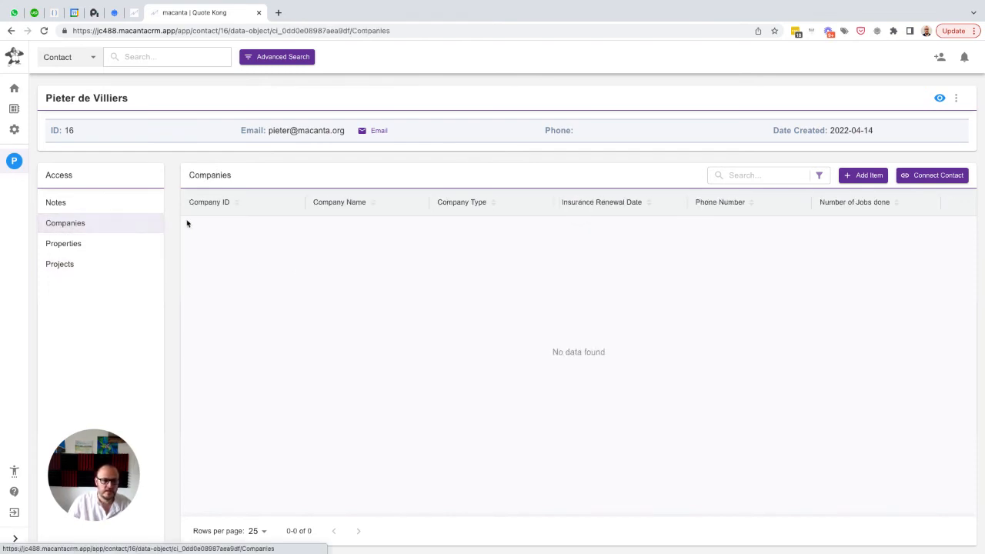
click(77, 243)
click(71, 265)
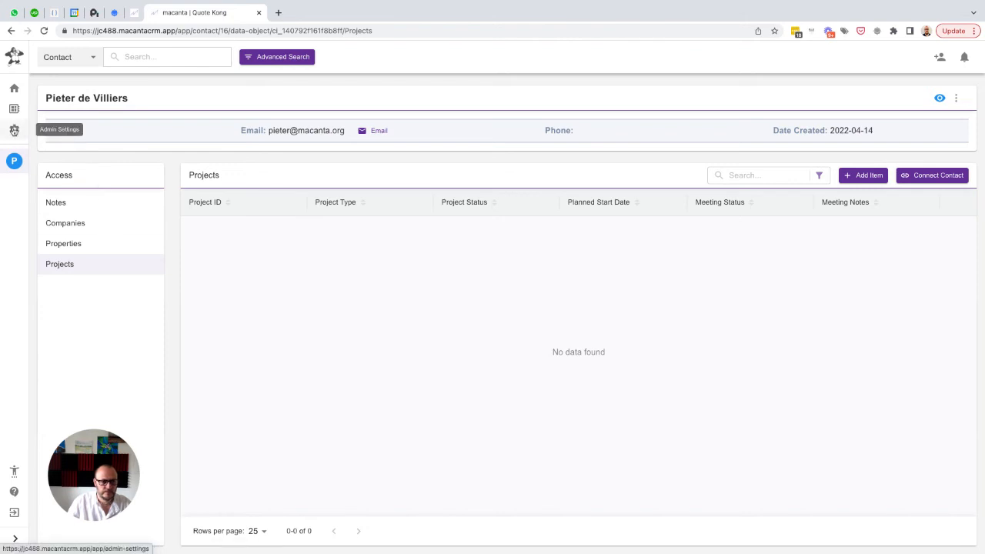
Open Automation from the Admin Settings and show the Field Actions in the older interface
click(13, 131)
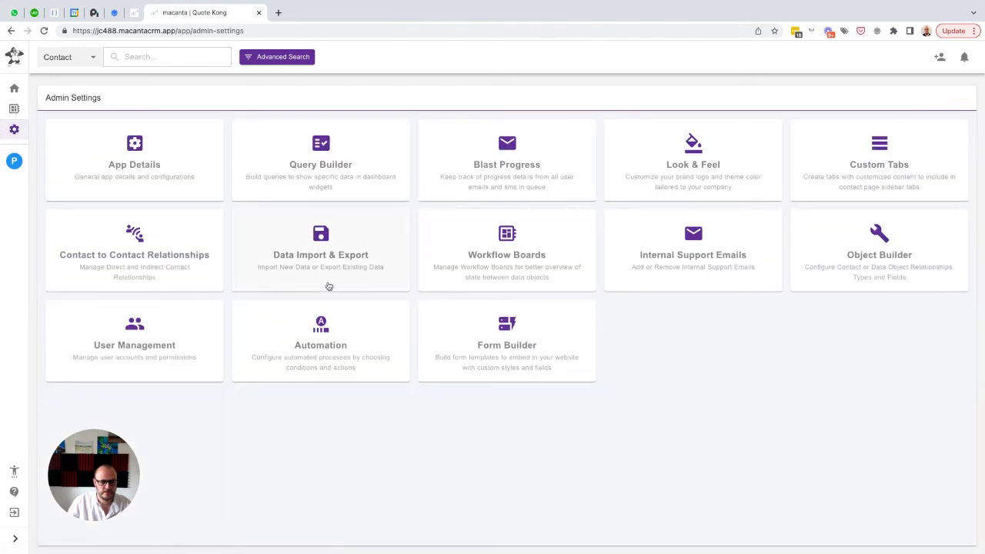
click(320, 338)
click(643, 423)
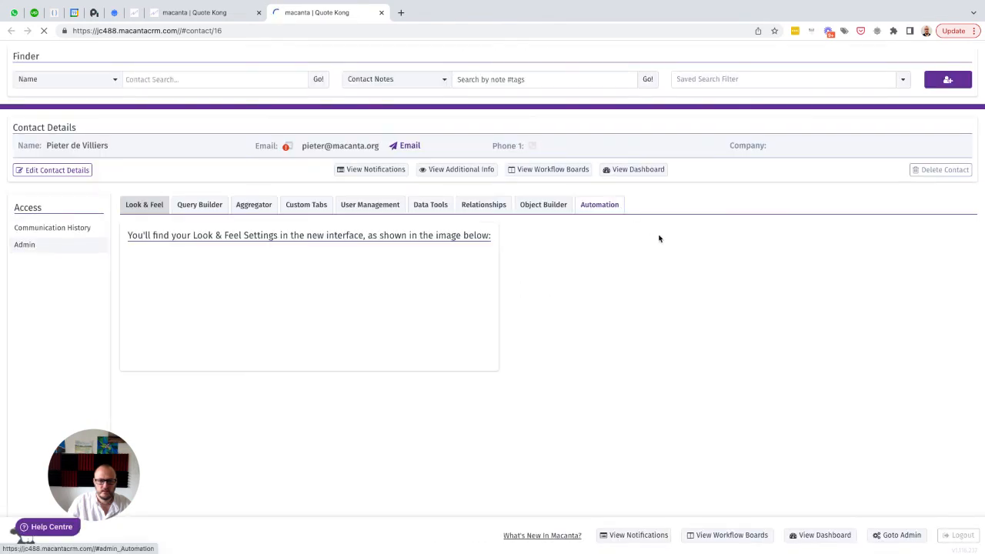
click(594, 205)
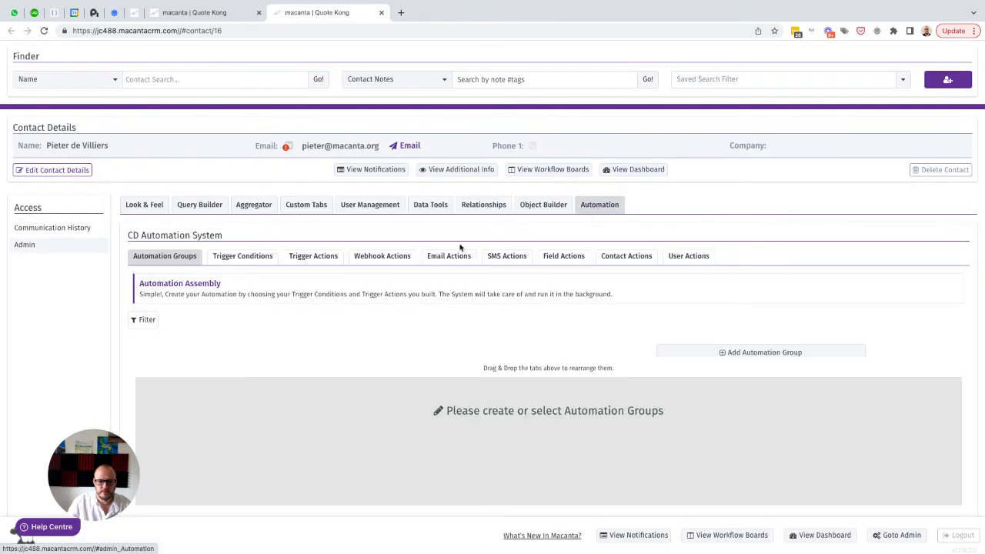
click(562, 258)
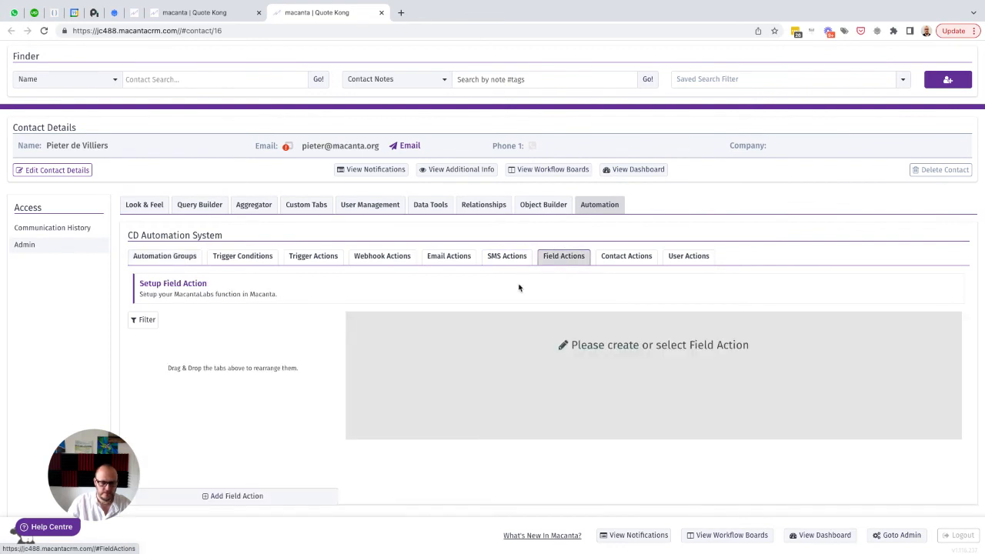
scroll(515, 288, down, 1)
scroll(337, 384, down, 1)
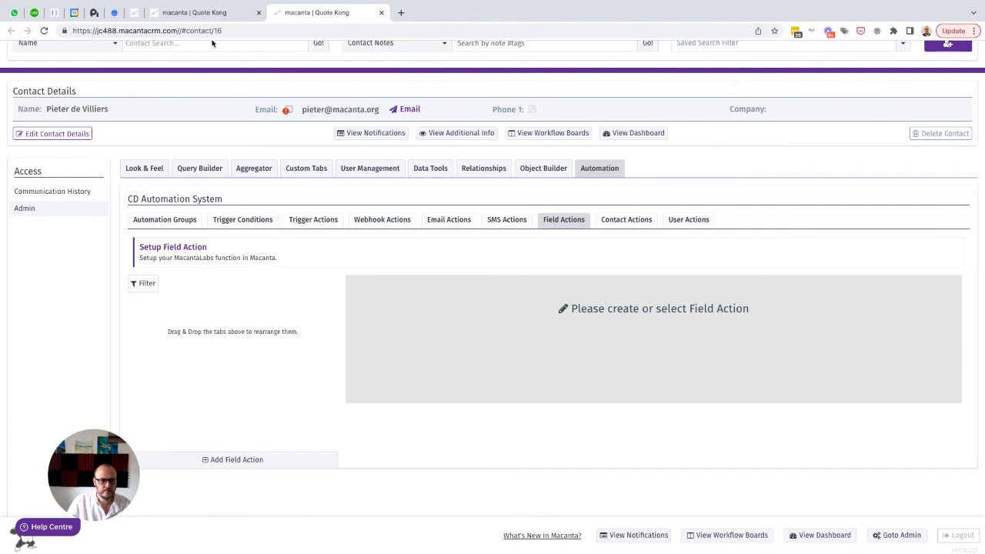
Reload the older interface's base address without the "//#contact/16" ending, and log out
drag(182, 31, 270, 30)
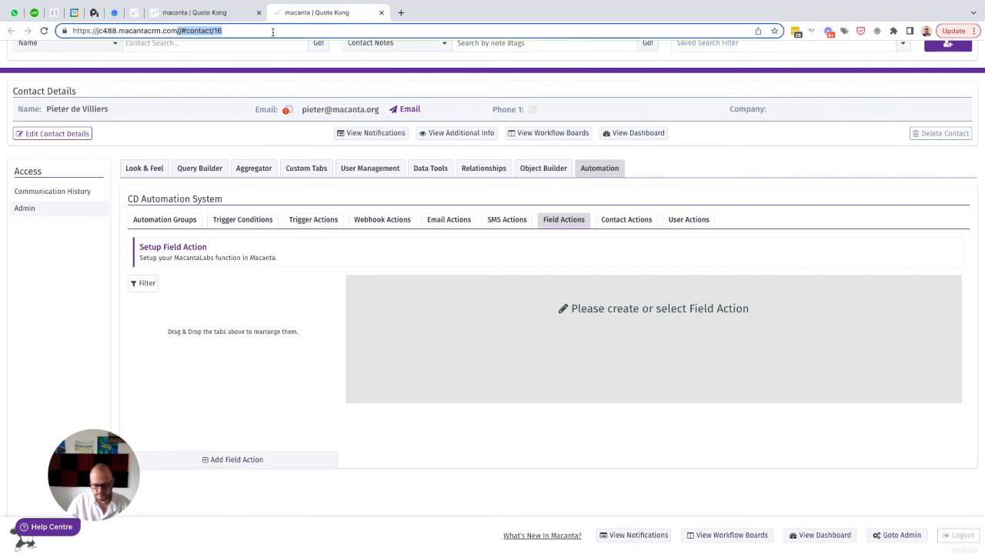
key(BackSpace)
key(Return)
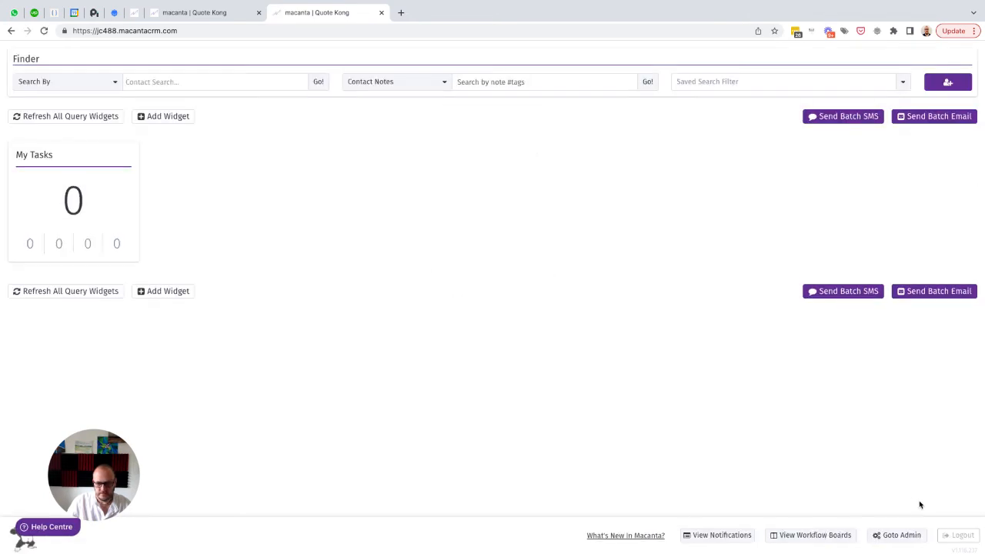
click(953, 534)
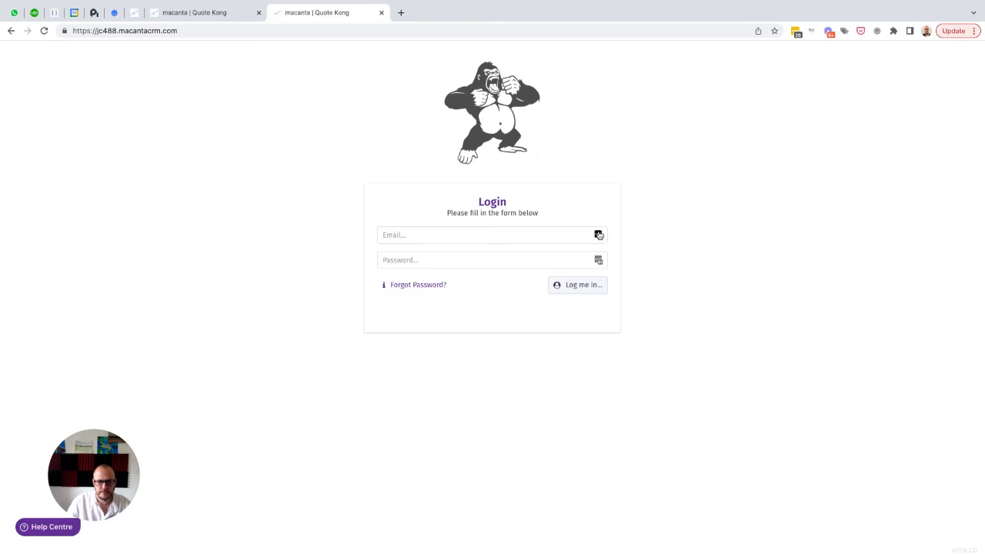
Log back in with the saved account e-mail and password, and open the automation system's Field Actions
click(598, 235)
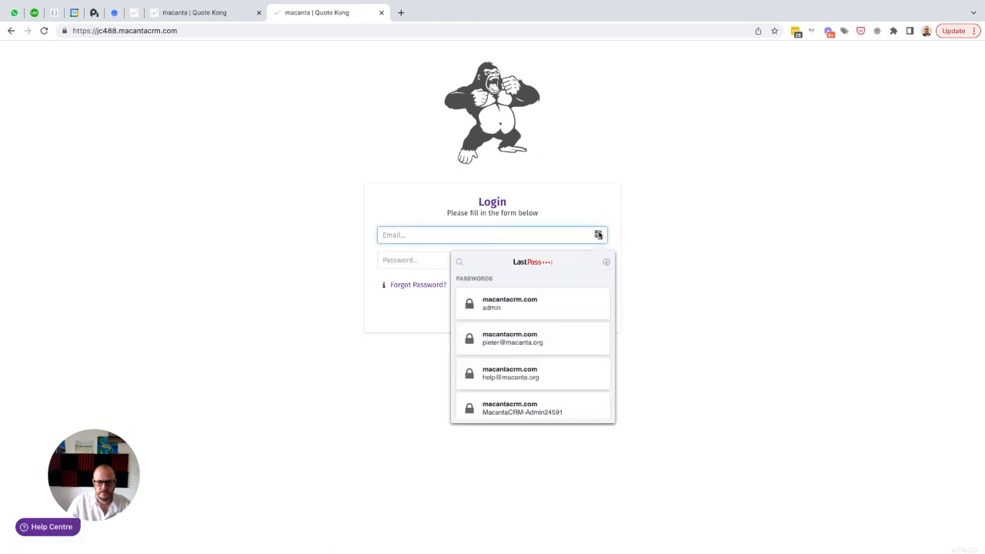
click(530, 337)
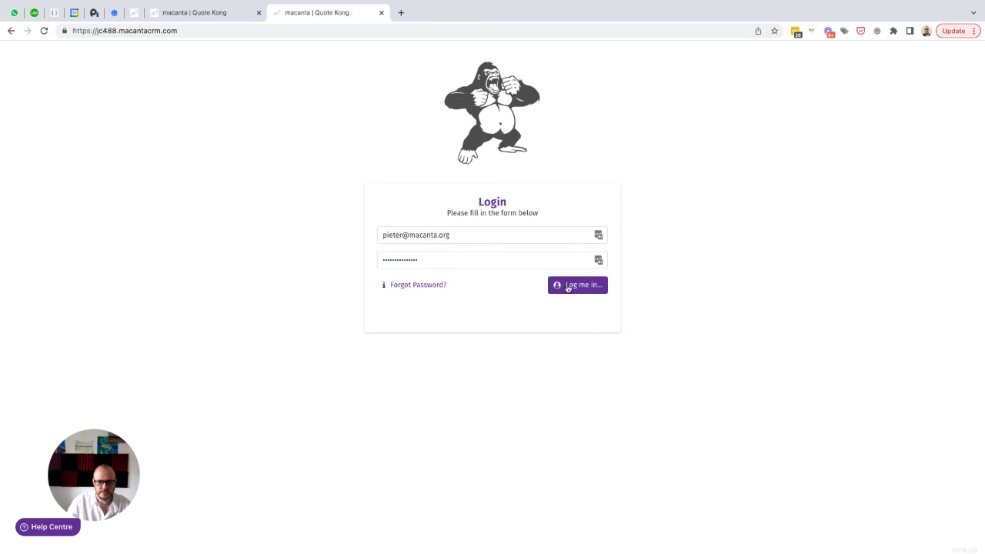
click(568, 285)
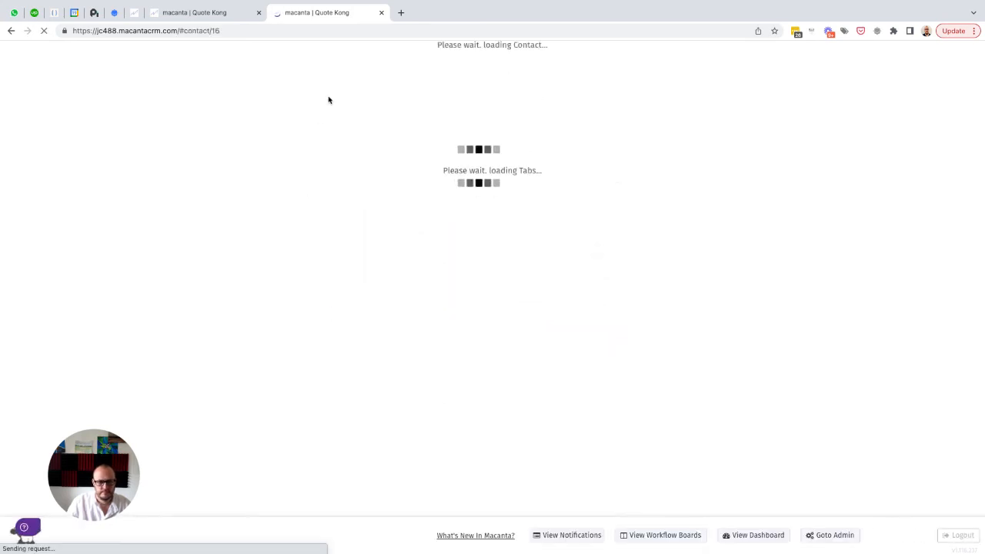
click(598, 204)
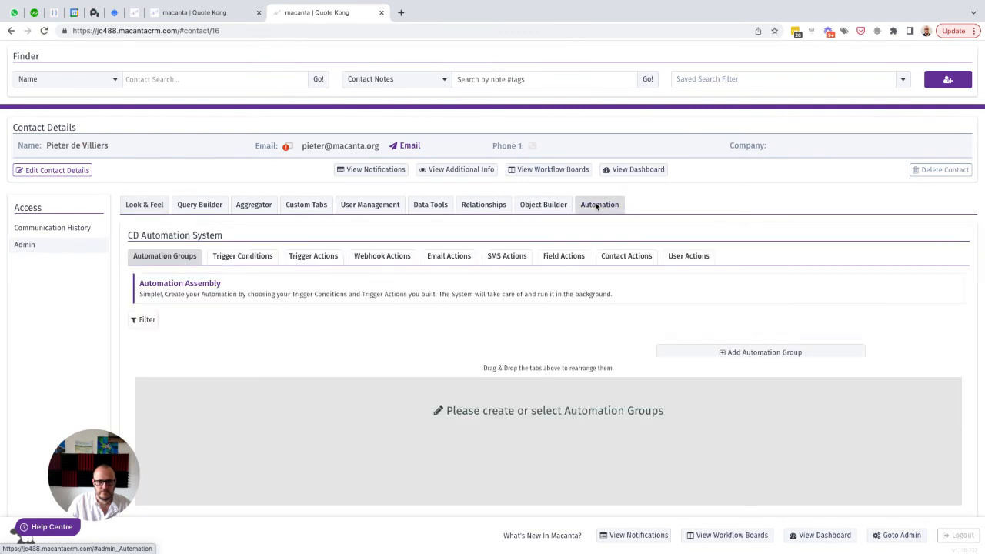
click(553, 258)
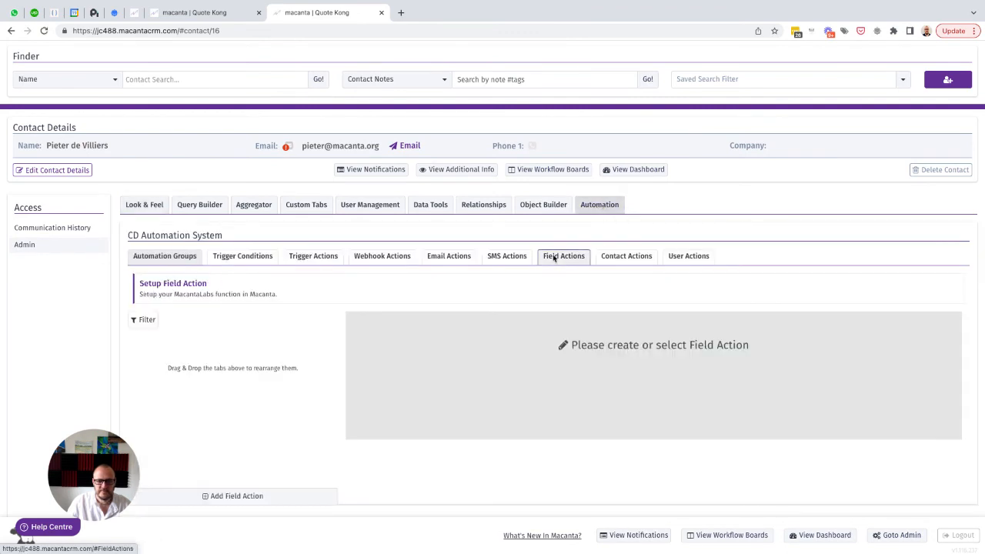
Add a field action labelled "Generate Company ID" and set its data object type to Companies
click(213, 497)
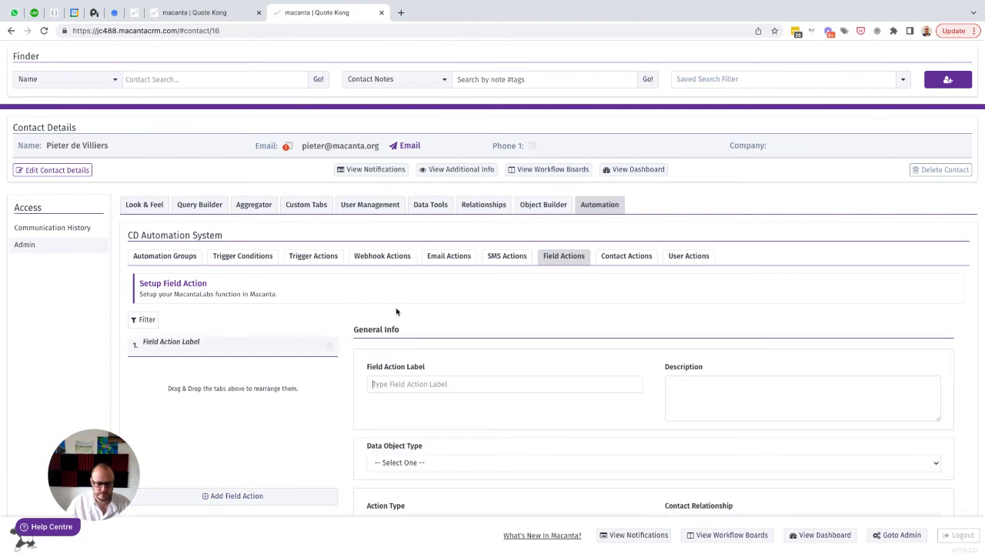
text(Generate Company ID)
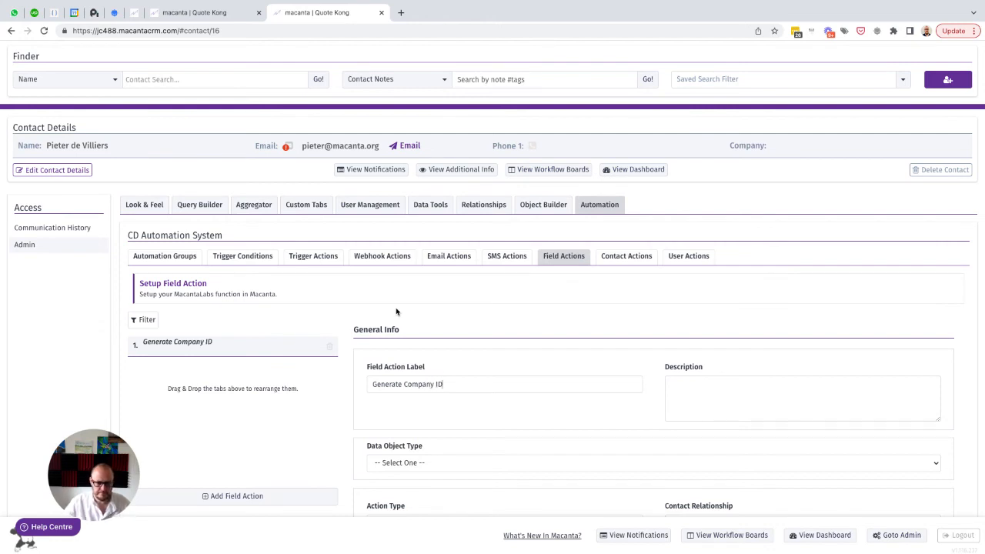
scroll(396, 311, down, 2)
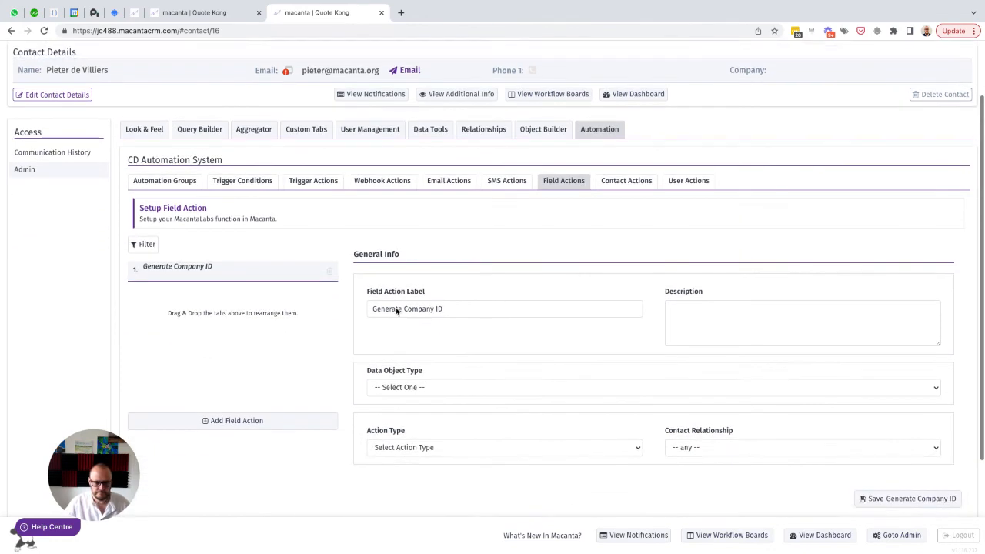
key(ctrl+a)
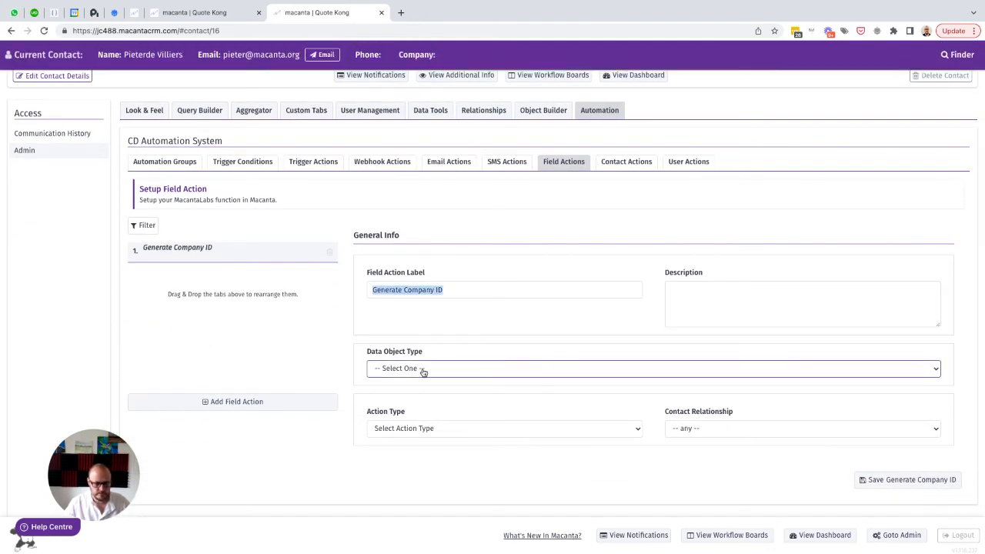
click(422, 371)
click(425, 378)
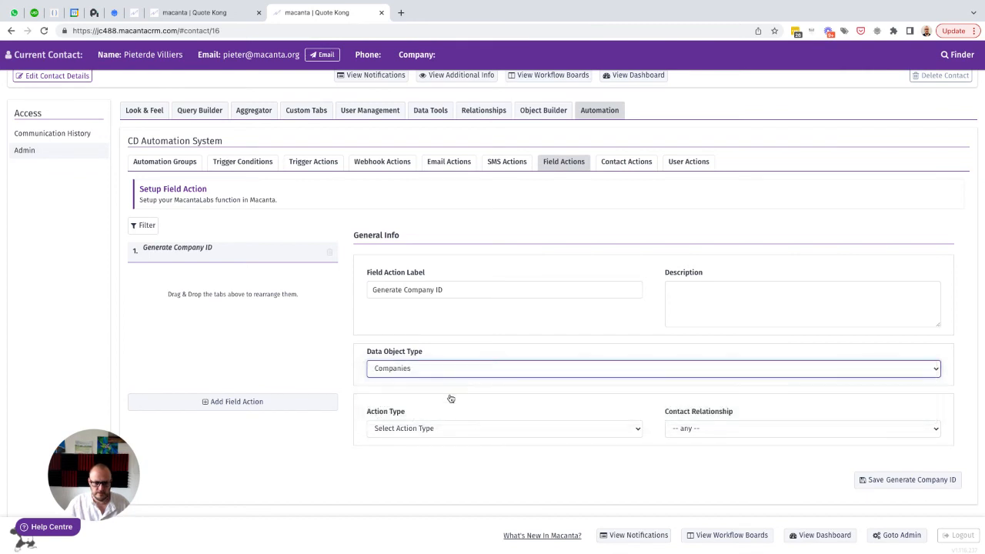
Set the company action's type to Ticket Number and its contact relationship to Key Contact (Decision Maker)
scroll(461, 400, down, 1)
scroll(473, 403, down, 1)
click(400, 325)
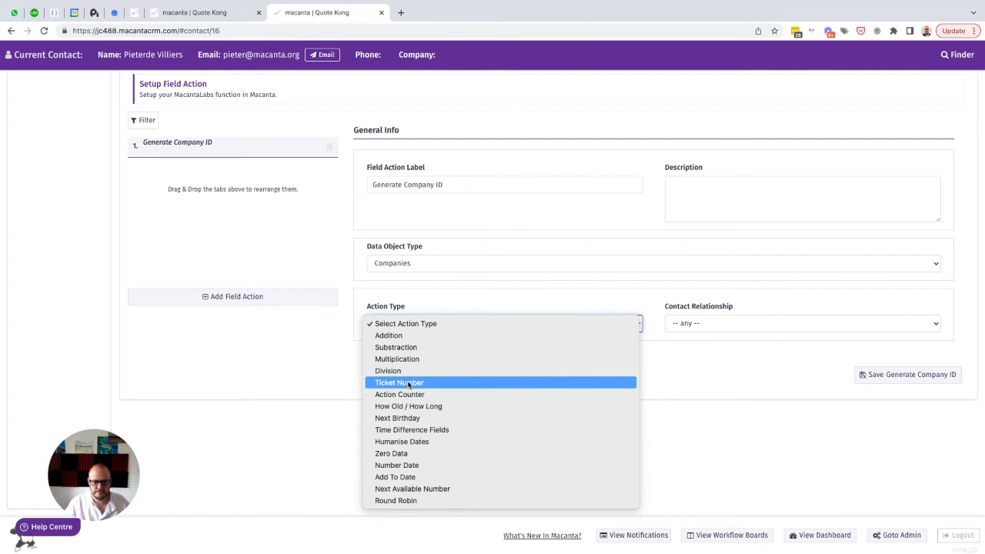
click(408, 382)
click(690, 325)
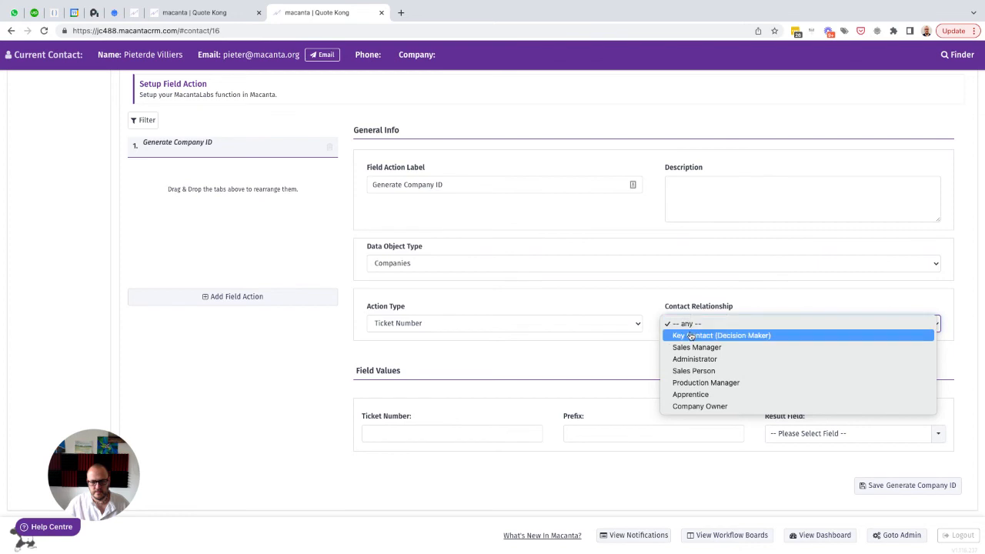
click(691, 336)
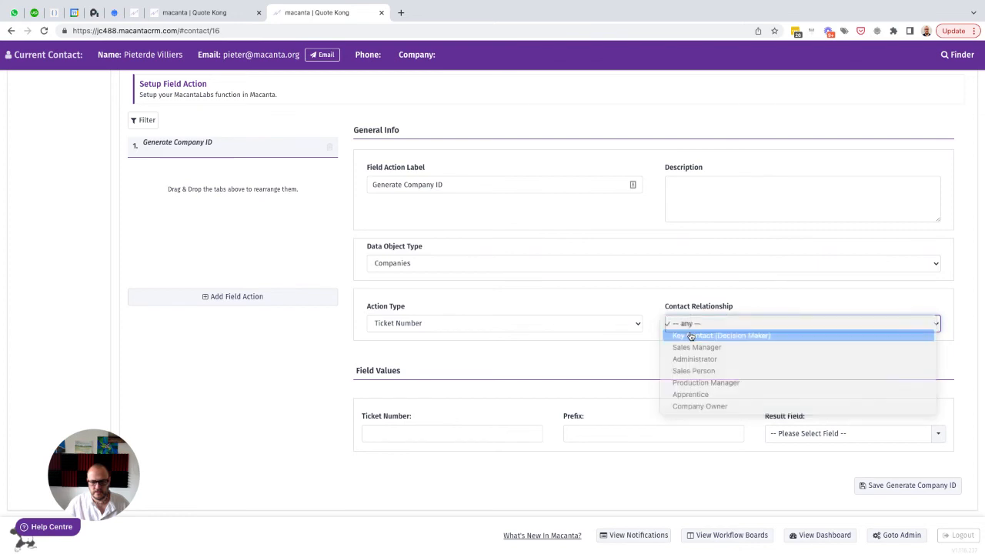
click(319, 374)
Set the ticket number to 1000, the prefix to COM- and the result field to Company ID (DO field), and save the action
scroll(500, 385, down, 1)
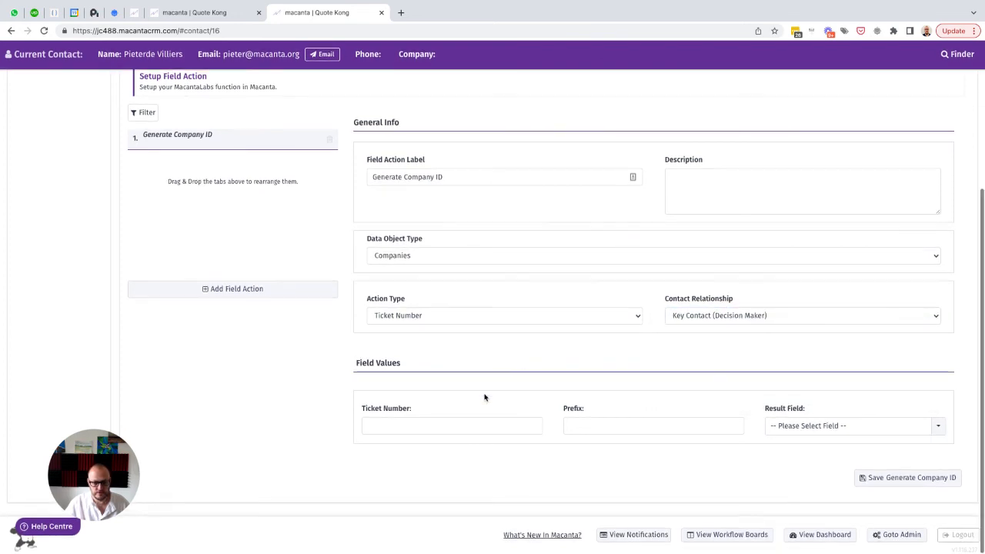
click(394, 426)
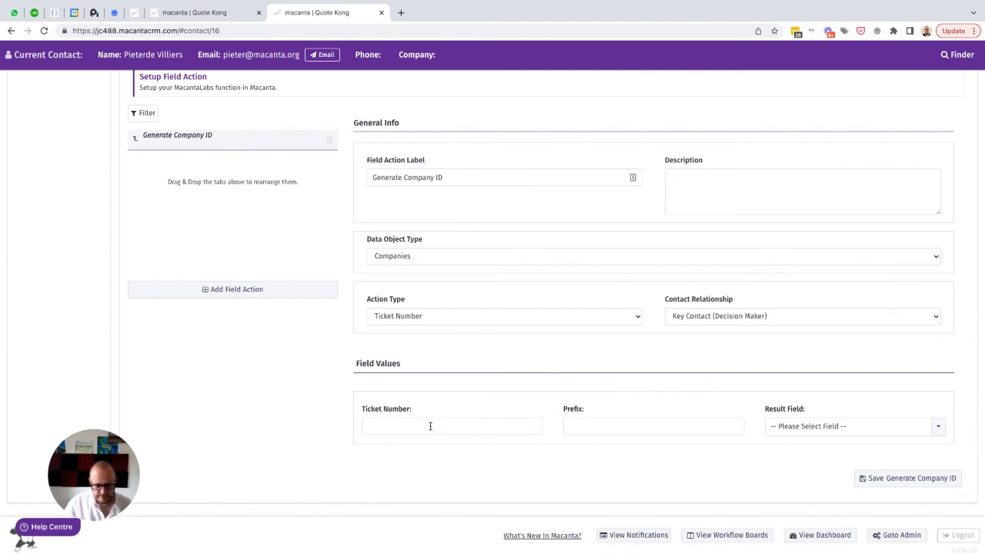
text(1000)
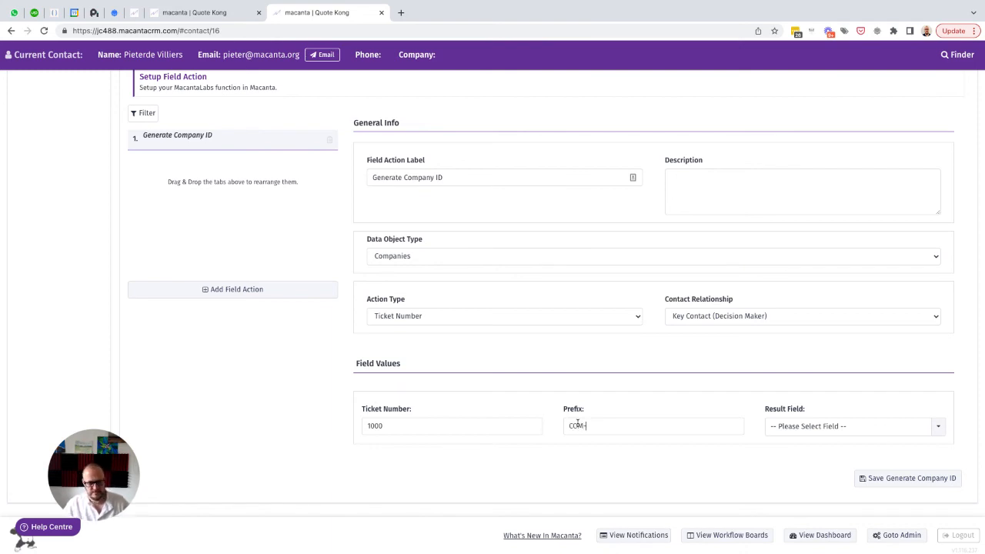
click(832, 429)
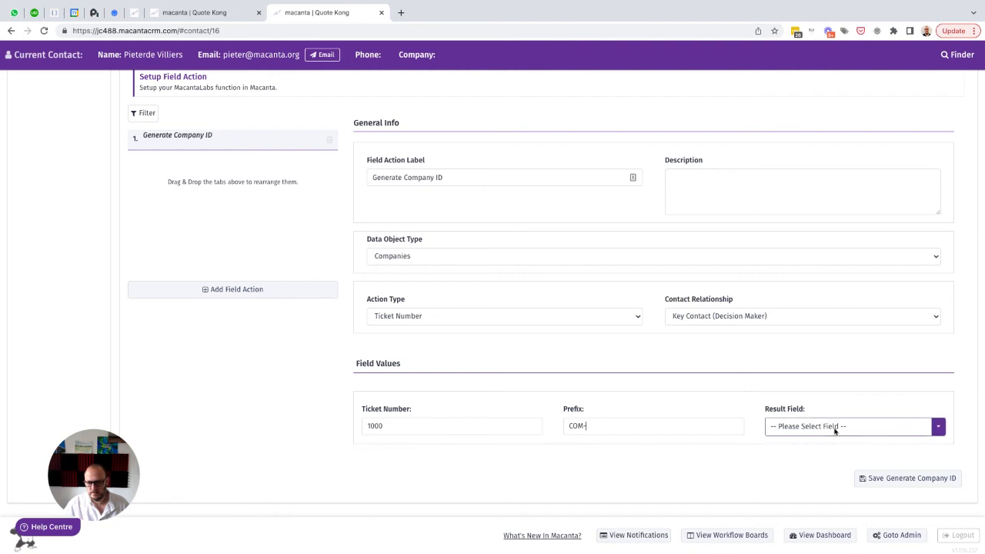
scroll(834, 476, down, 6)
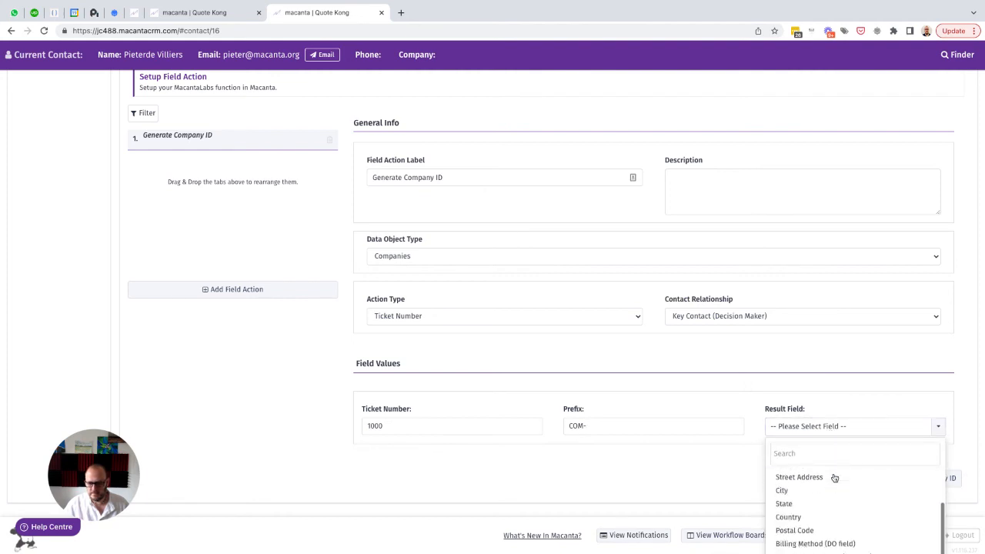
scroll(833, 478, up, 3)
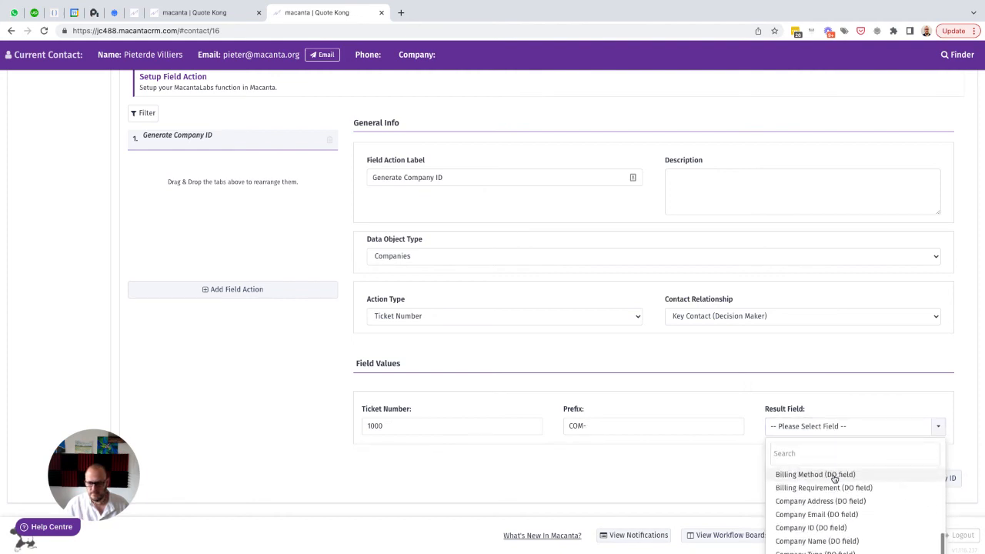
click(800, 528)
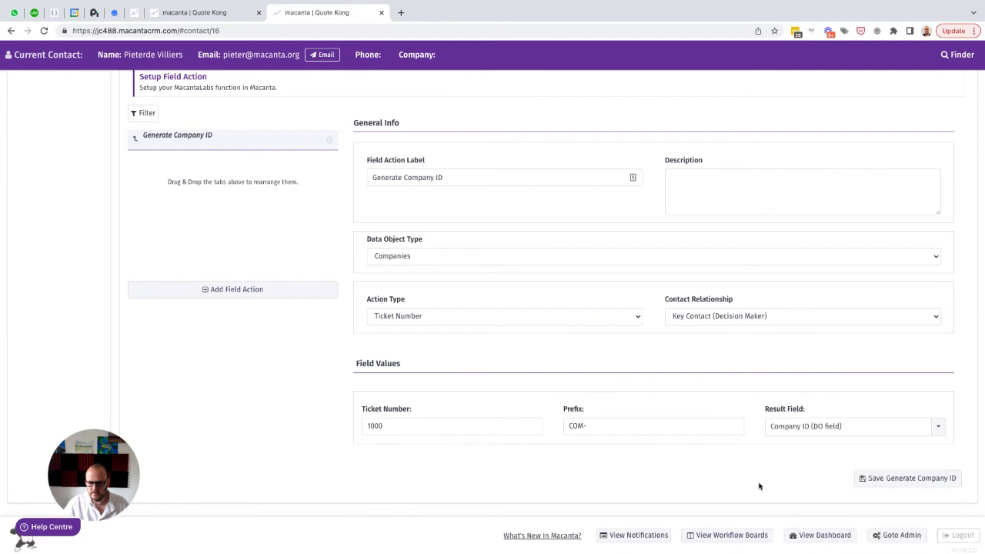
click(889, 477)
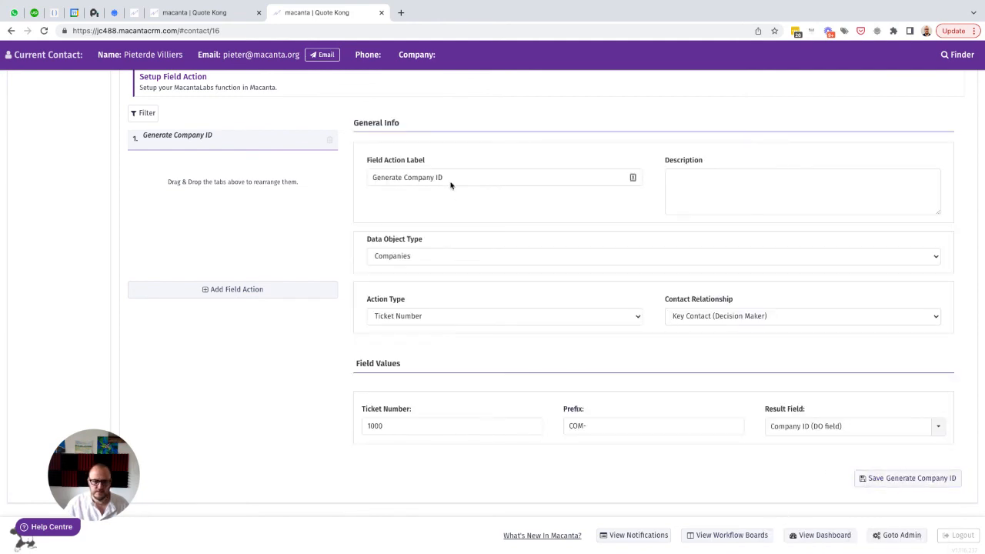
Add a second field action labelled "Generate Property ID" and set its data object type to Properties
drag(451, 184, 356, 175)
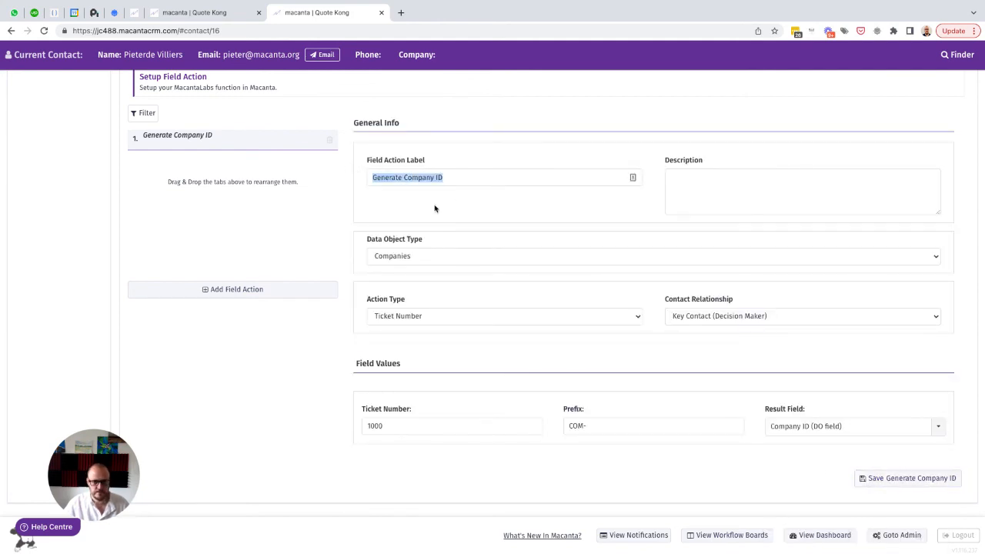
scroll(434, 209, up, 1)
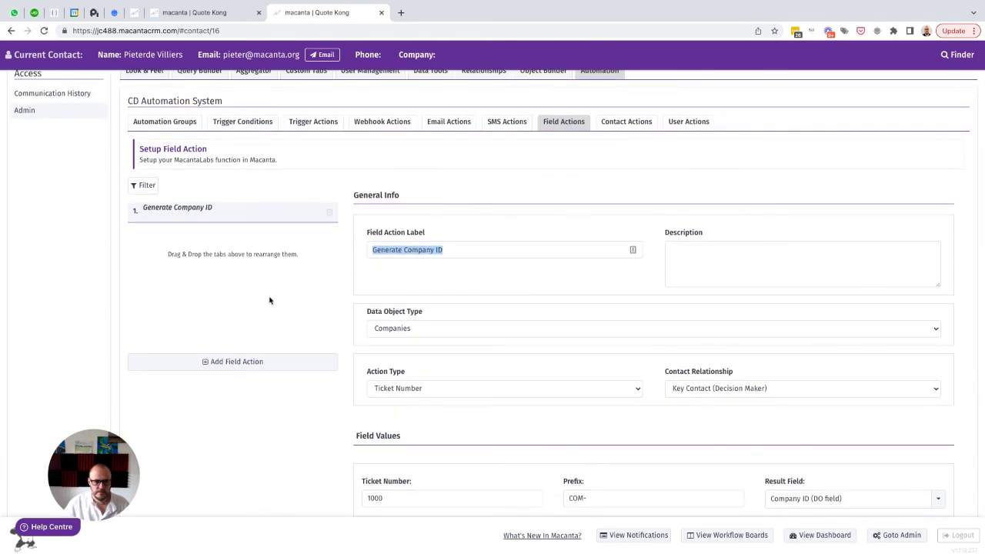
scroll(270, 300, down, 1)
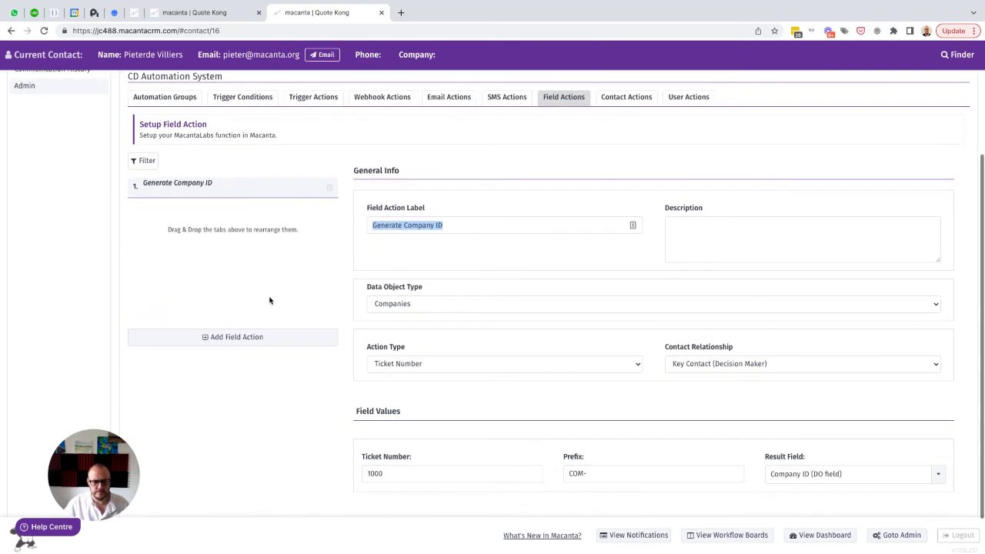
click(213, 338)
text(Generate)
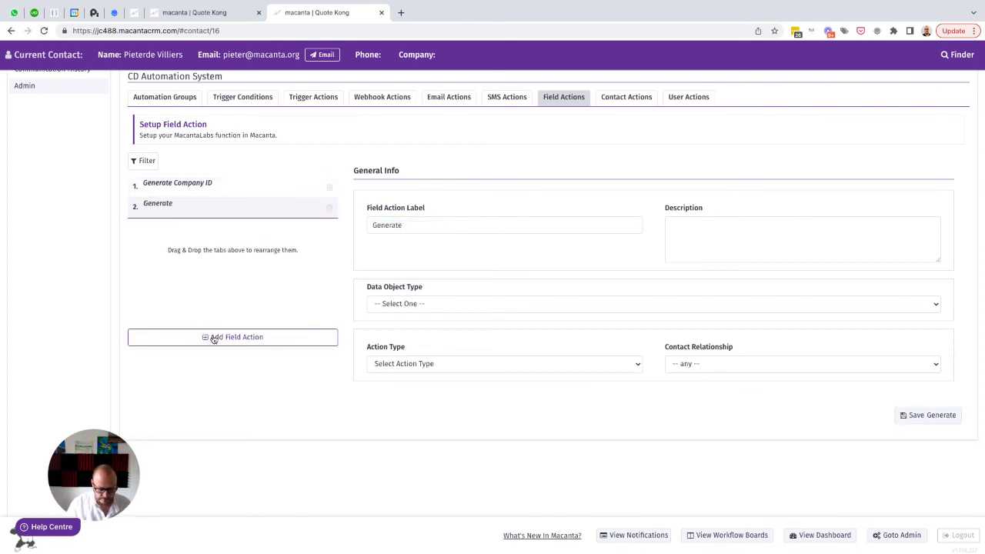
text( Property )
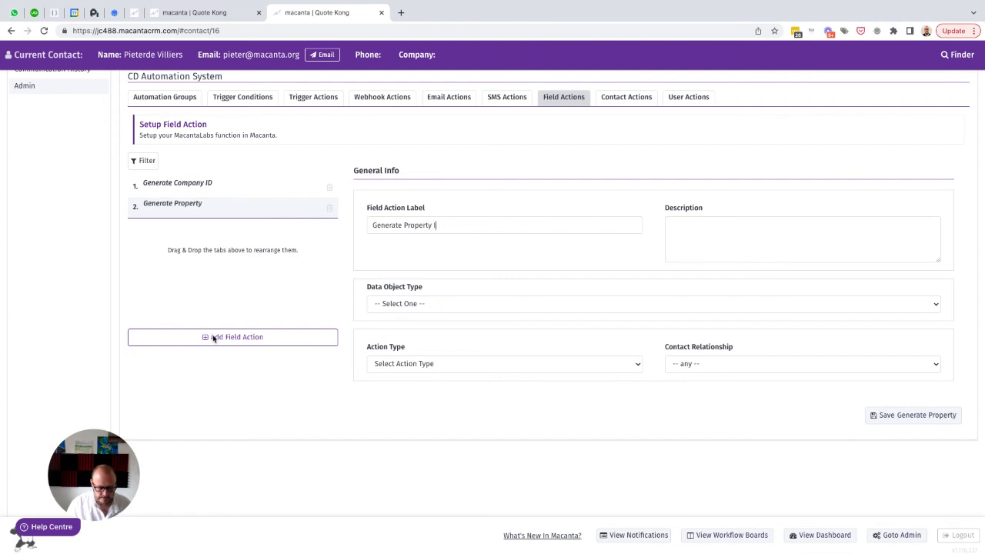
text(ID)
click(424, 304)
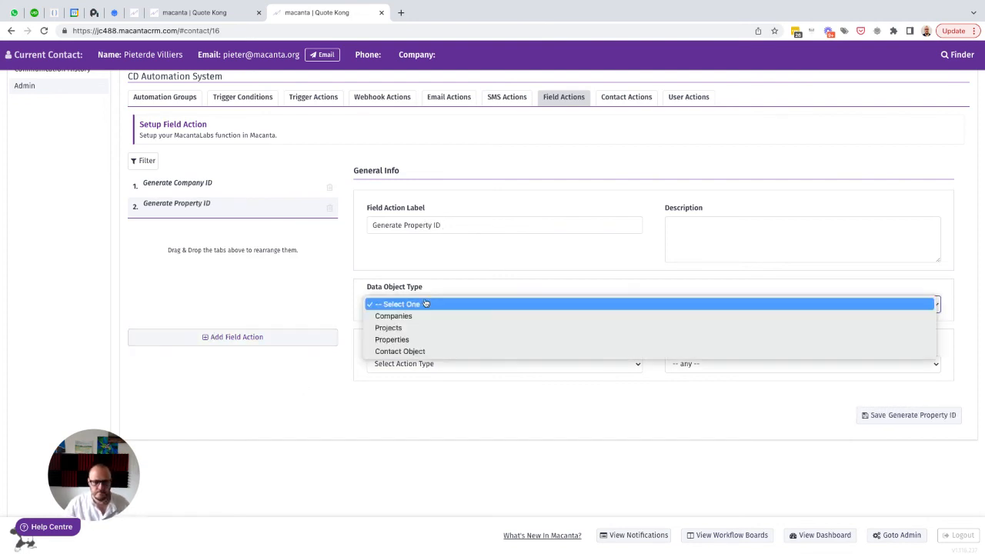
click(403, 339)
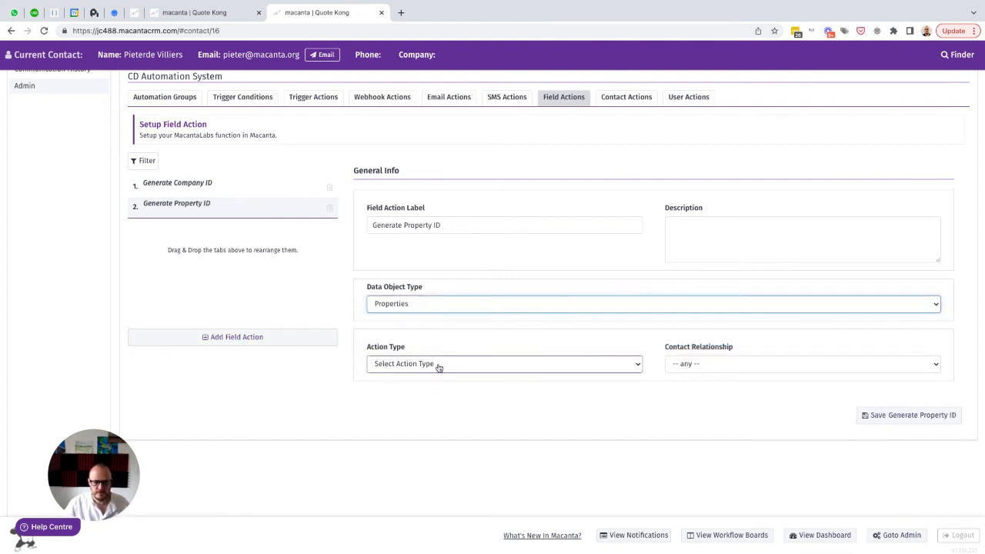
Set the property action's type to Ticket Number and its contact relationship to Key Contact (Decision Maker)
click(439, 364)
click(421, 422)
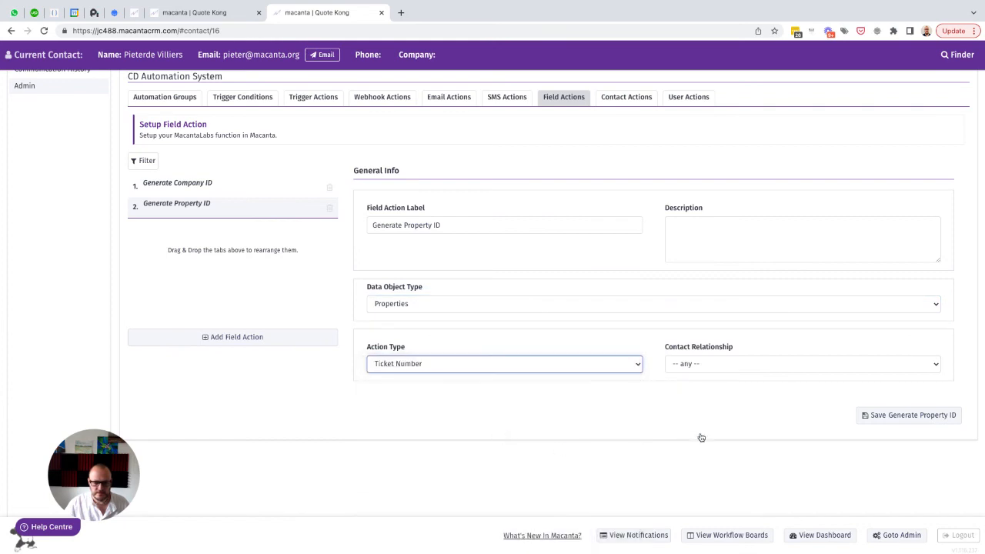
click(727, 371)
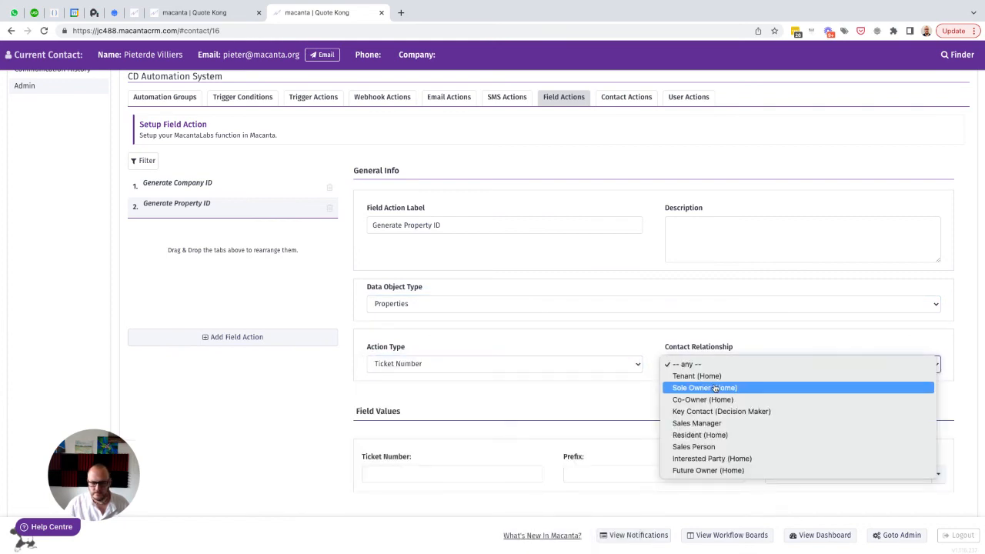
click(713, 411)
Set the ticket number to 1000, the prefix to PROP- and the result field to Property ID (DO field), and save the action
scroll(314, 393, down, 1)
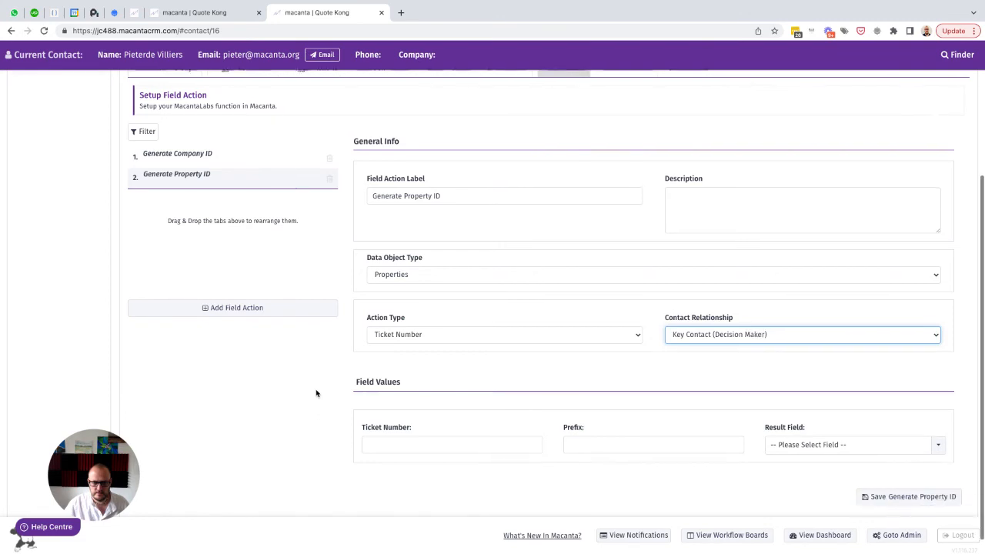
click(406, 440)
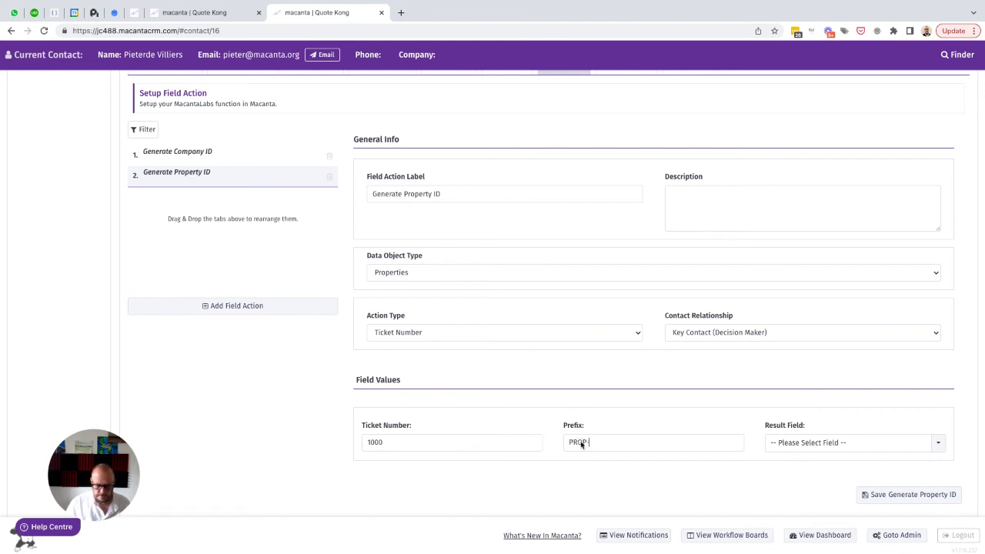
click(808, 452)
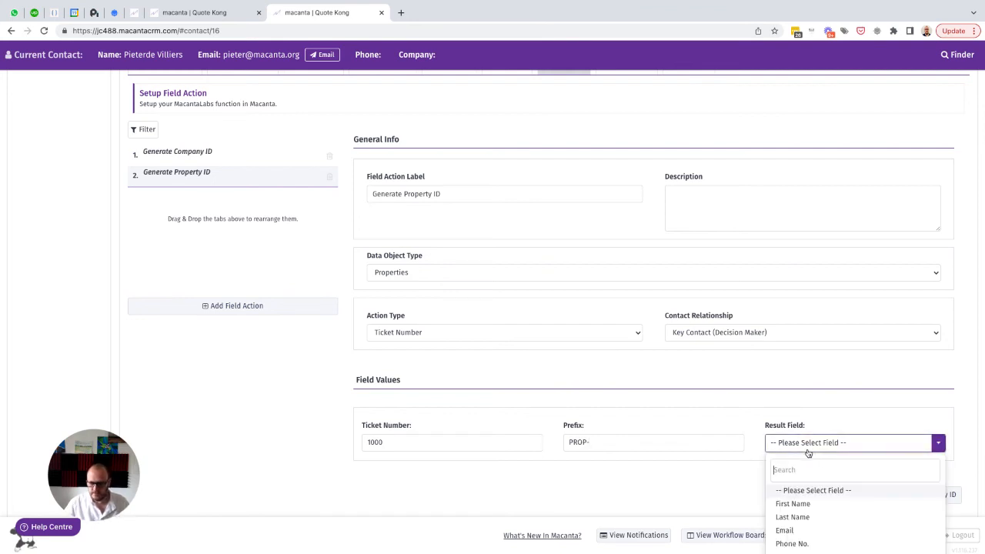
text(pro)
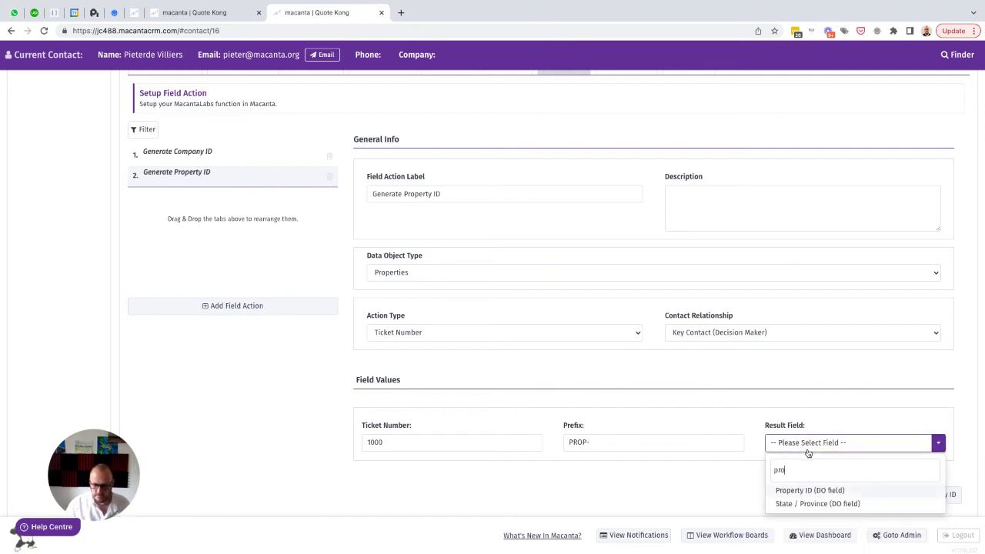
click(804, 490)
scroll(762, 475, down, 1)
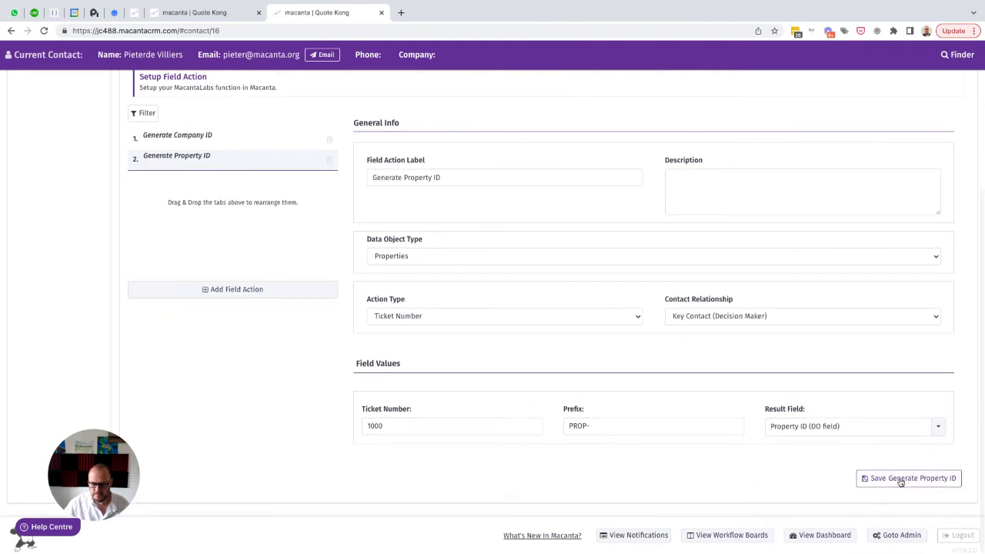
scroll(415, 250, up, 1)
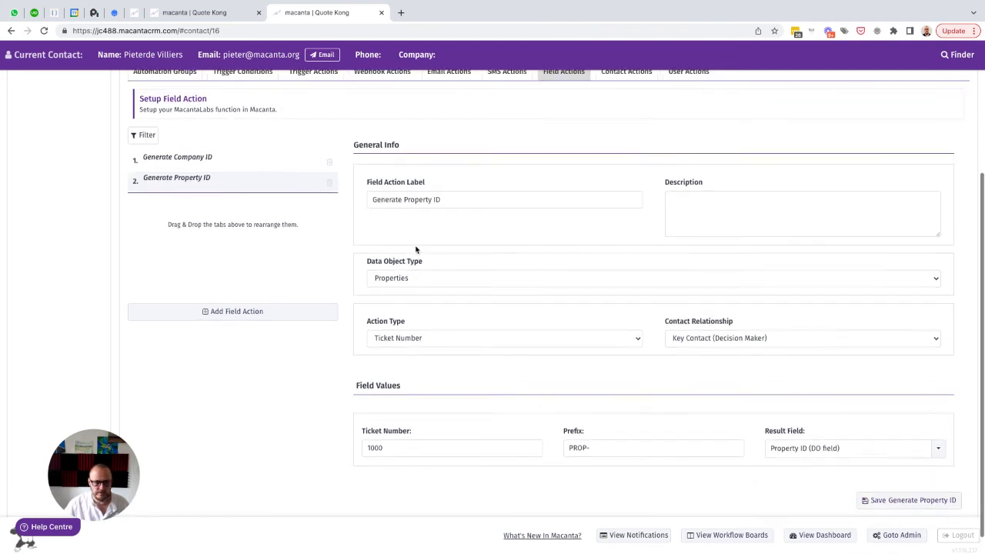
Add a third field action labelled "Generate Project ID" and set its data object type to Projects
click(230, 312)
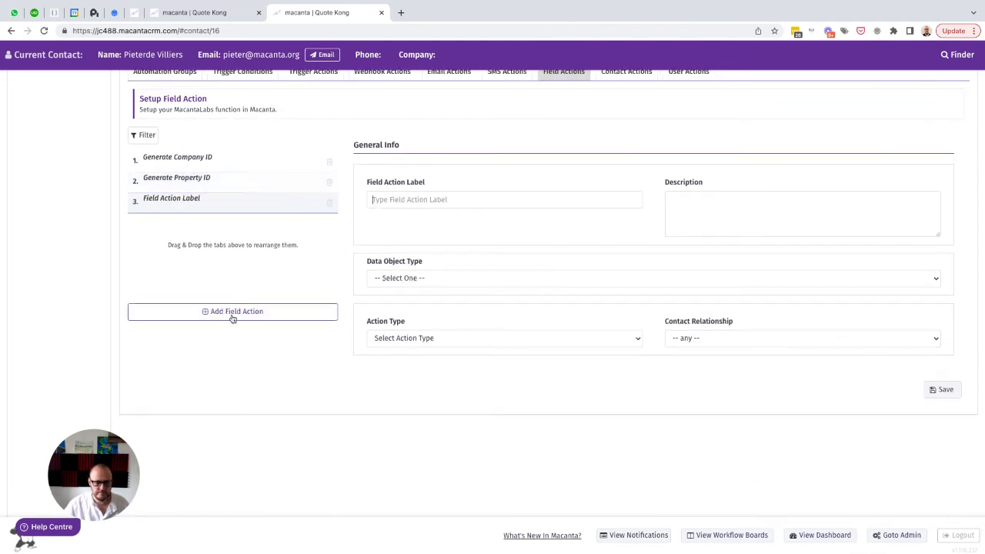
click(404, 198)
text(Generat)
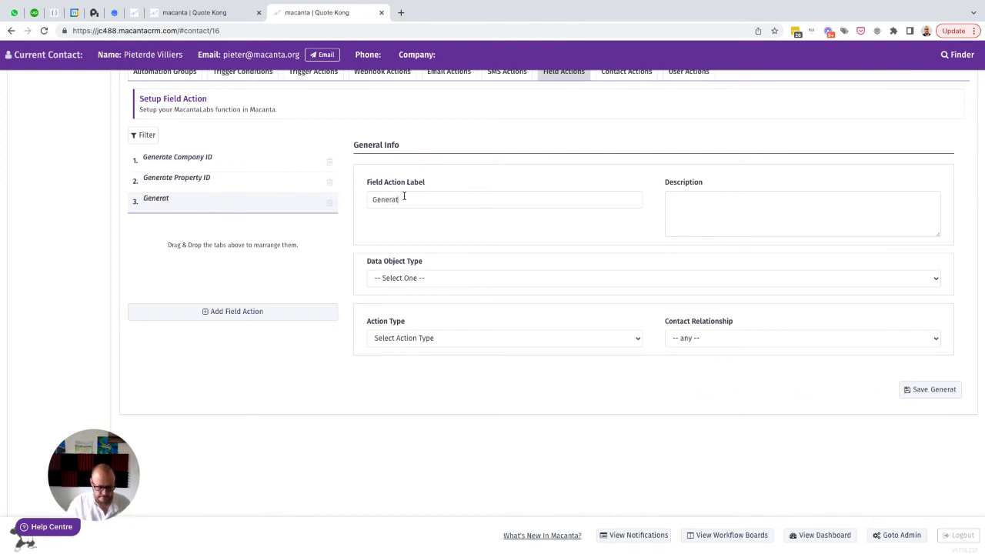
text(e Project ID)
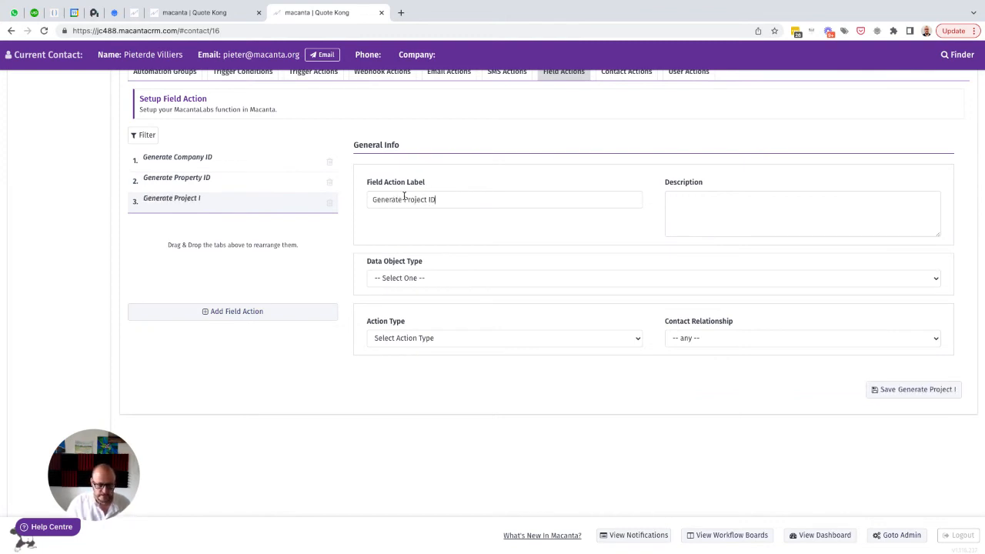
click(466, 276)
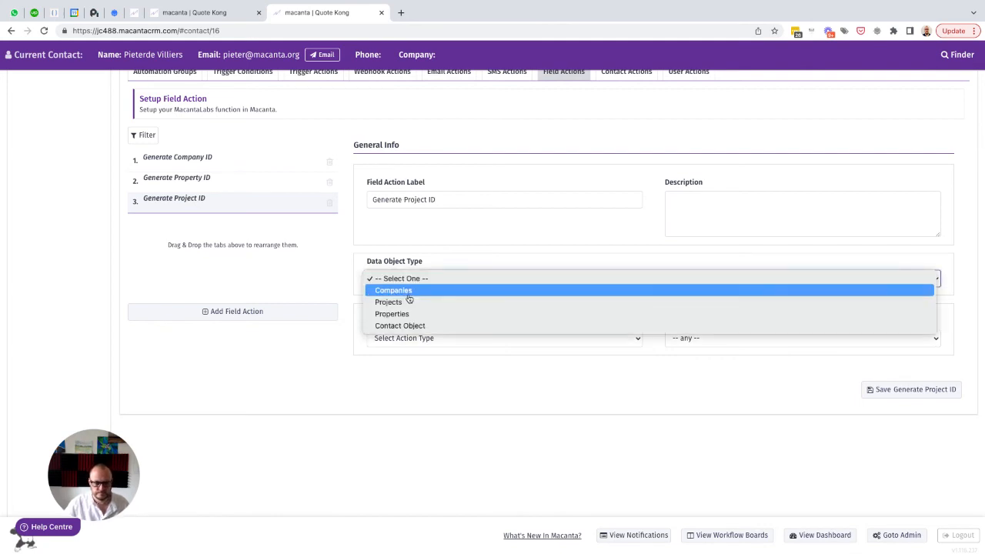
click(404, 300)
Set the project field action's type to Ticket Number and its contact relationship to Key Contact (Decision Maker)
click(427, 339)
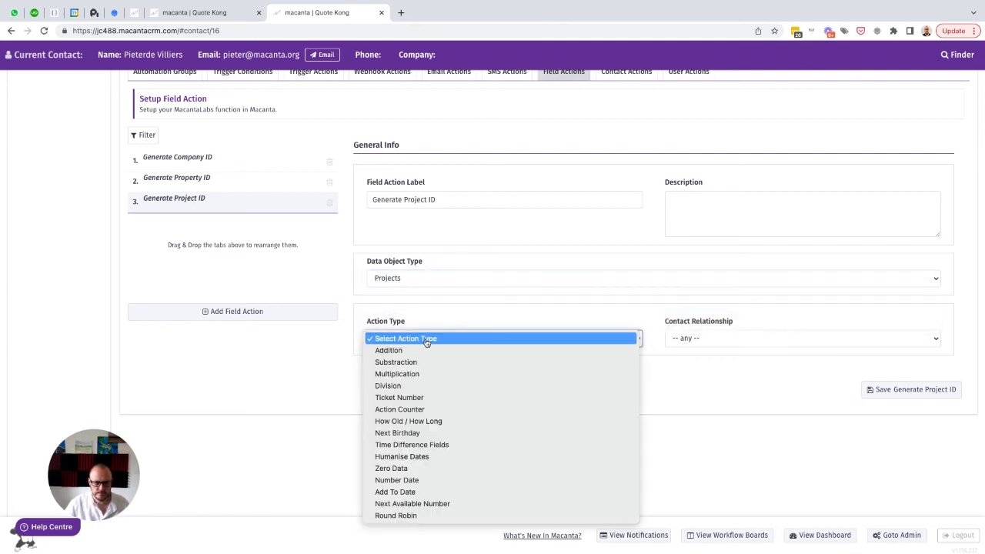
click(399, 397)
click(710, 339)
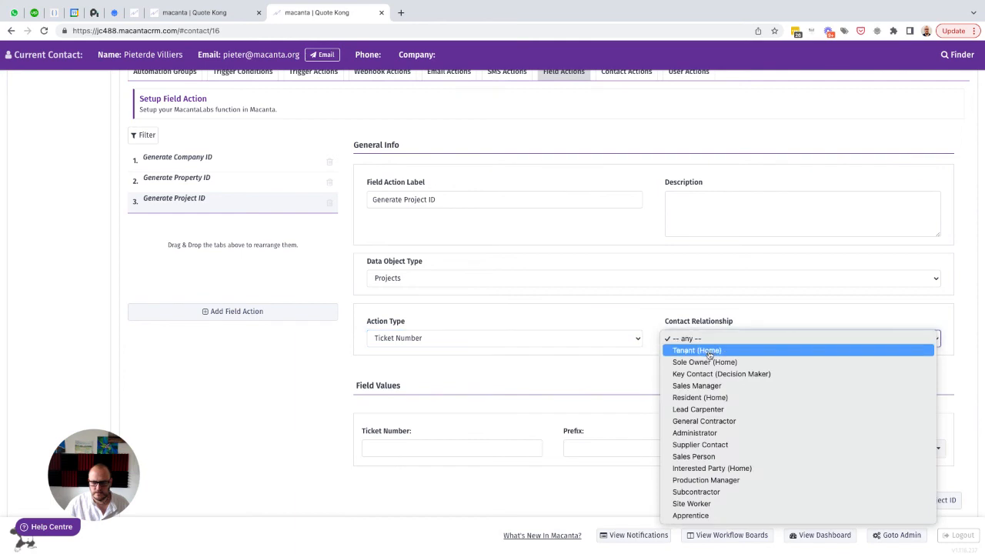
click(702, 375)
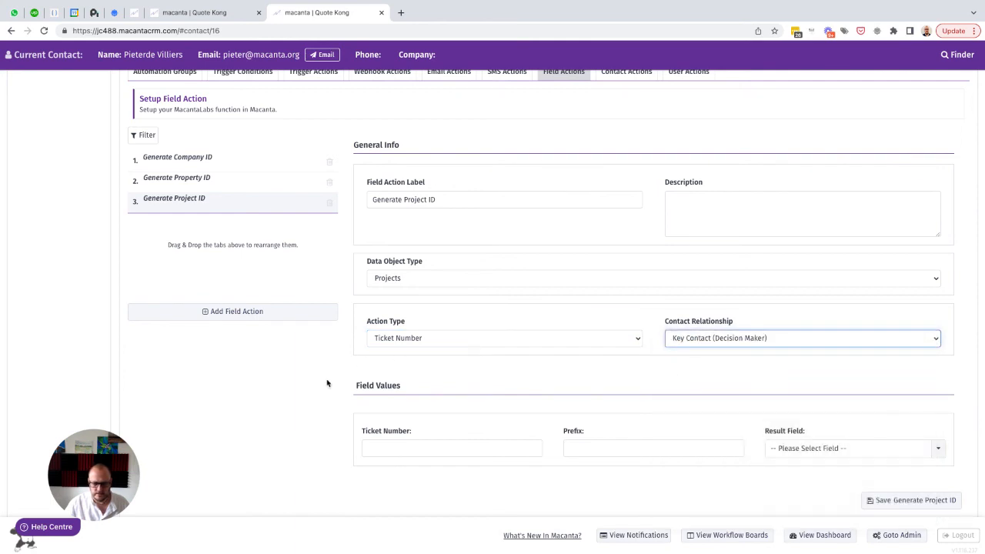
Set the ticket number to 1000, the prefix to PROJ- and the result field to Project ID (DO field), and save the action
scroll(319, 393, down, 1)
click(370, 420)
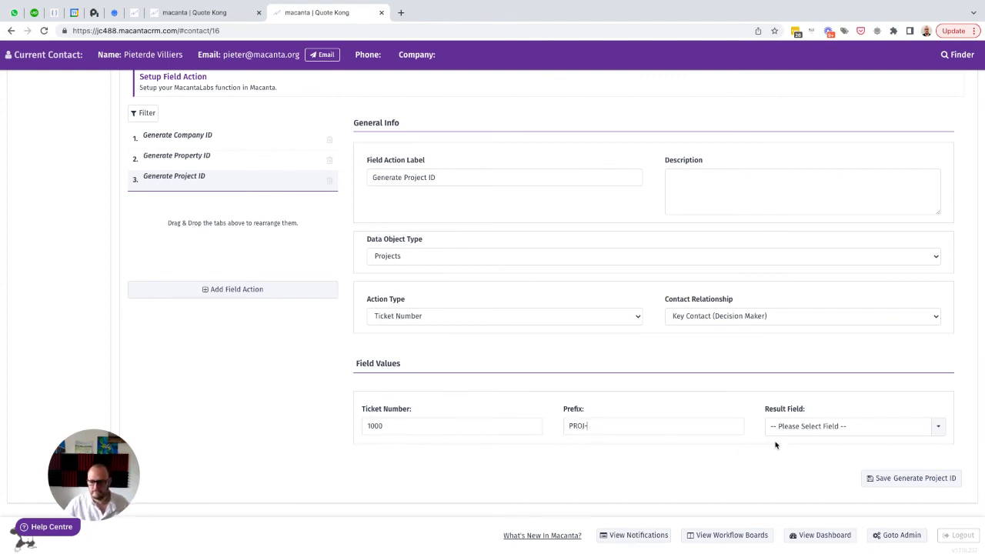
click(795, 431)
text(proj)
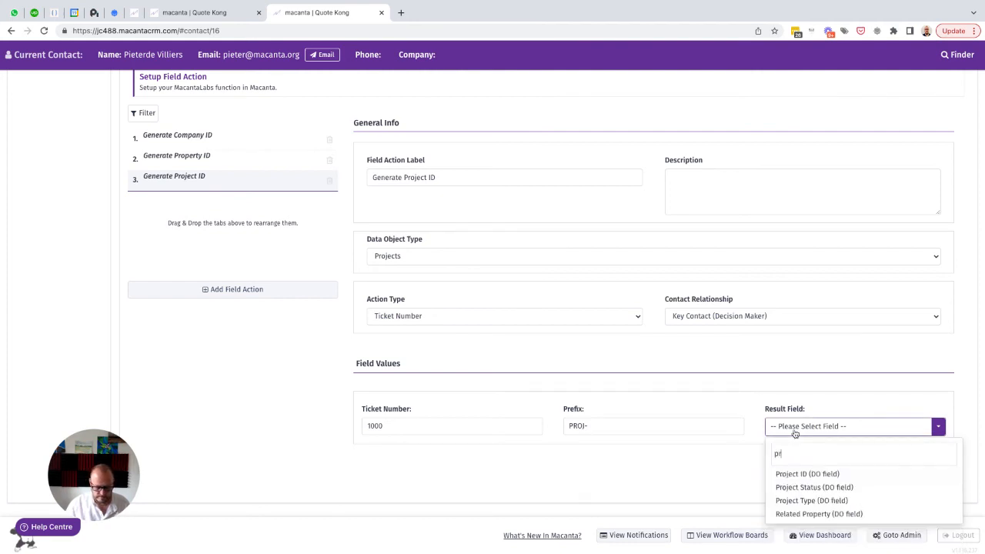
click(809, 474)
click(895, 484)
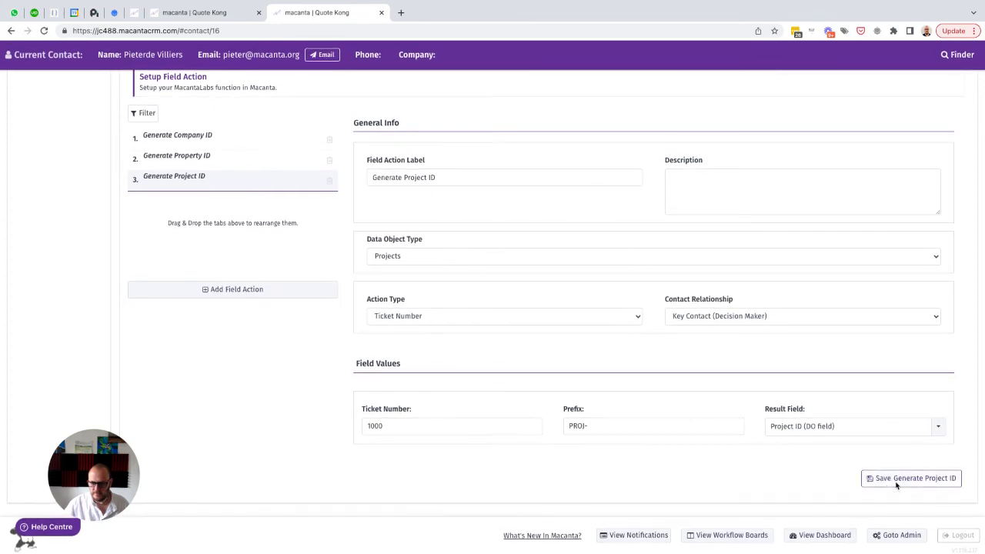
Add a trigger action labelled "Generate Company ID" and set its data object type to Companies
scroll(590, 247, up, 2)
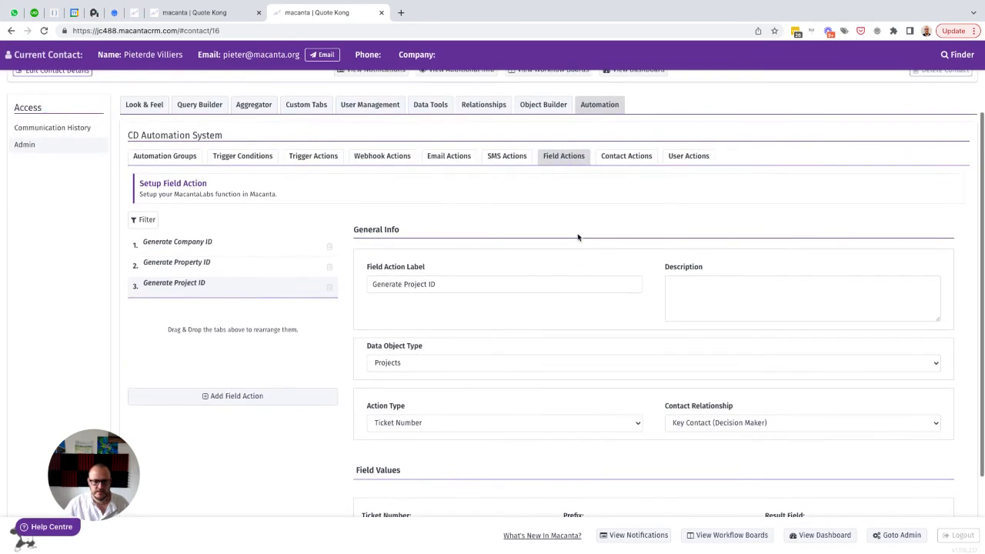
click(305, 159)
click(211, 397)
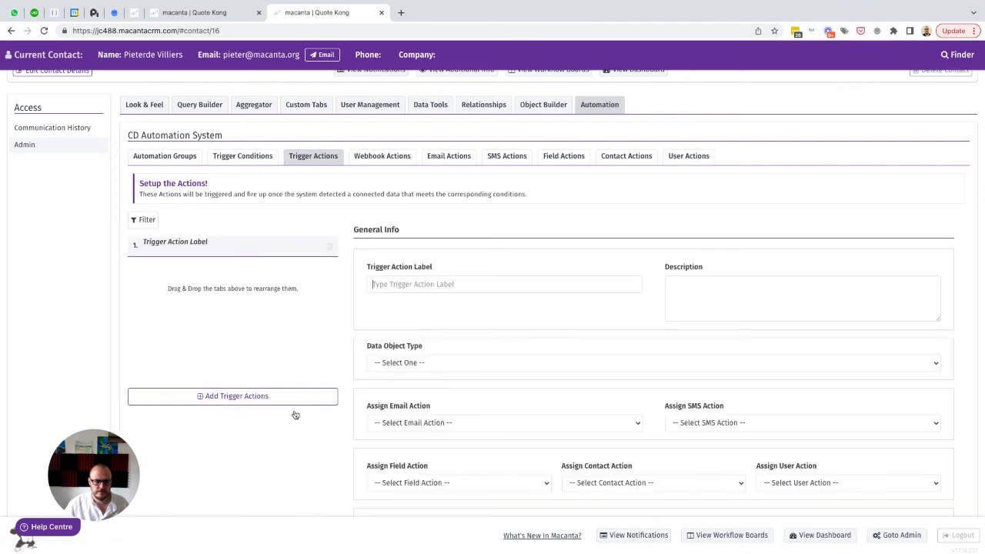
text(Generate Company ID)
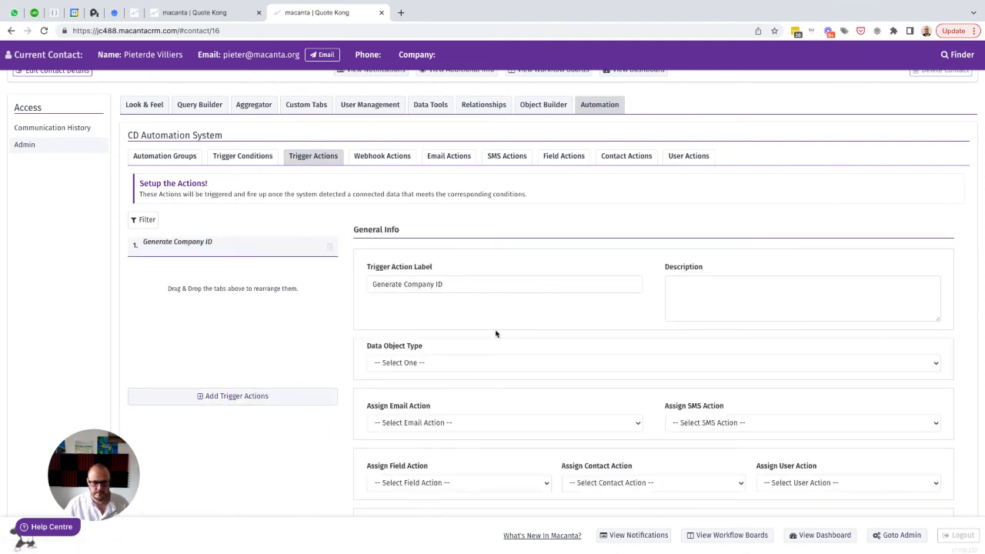
scroll(453, 309, down, 1)
click(406, 317)
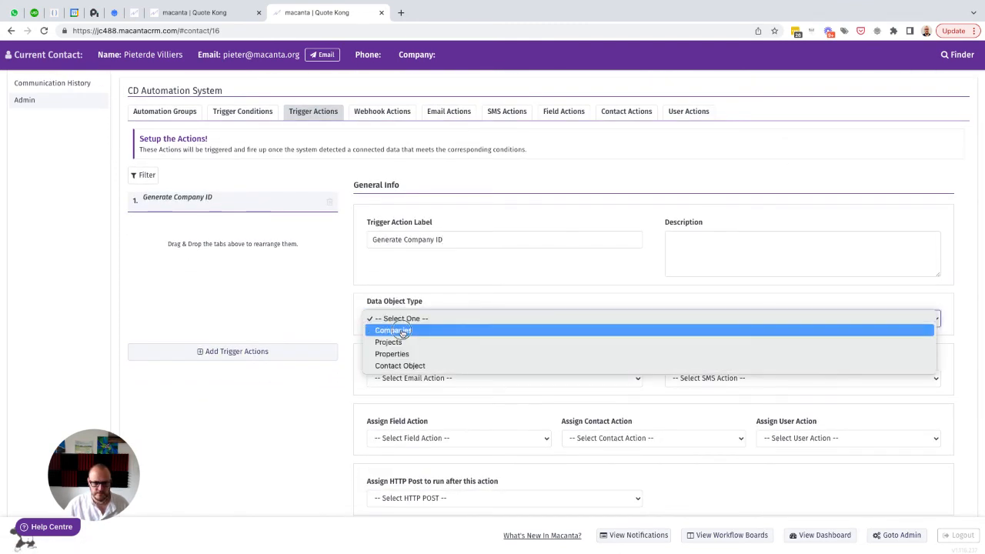
click(407, 328)
Set the company trigger action's contact relationship to Key Contact (Decision Maker) and save it
scroll(558, 367, down, 3)
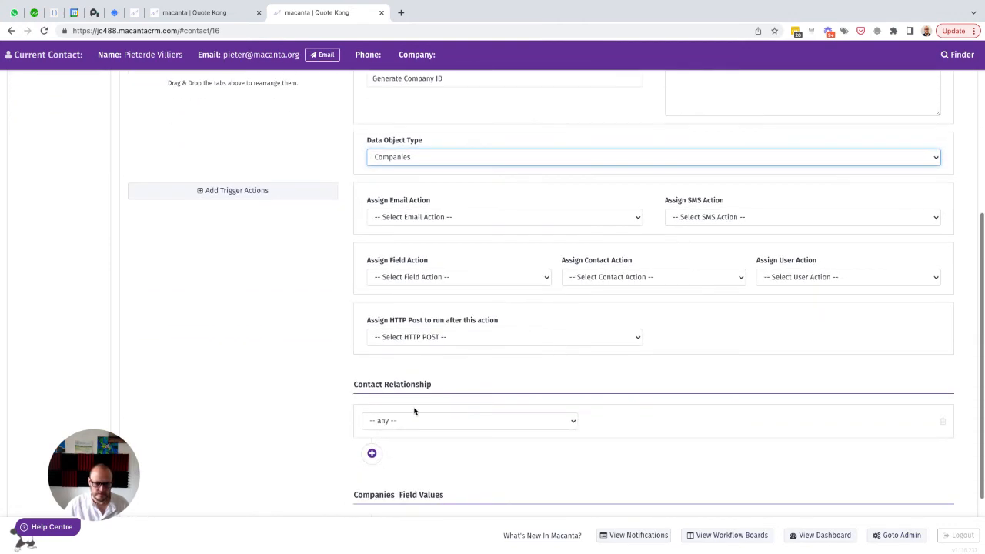
click(404, 422)
click(407, 432)
scroll(655, 424, down, 2)
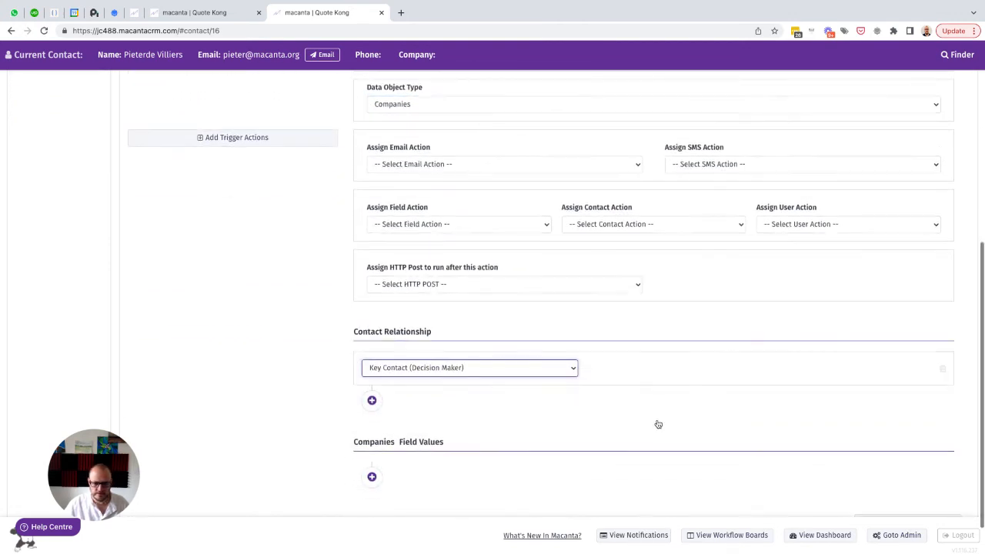
click(873, 477)
Add a second trigger action labelled "Generate Property ID" and set its data object type to Properties
scroll(328, 268, up, 3)
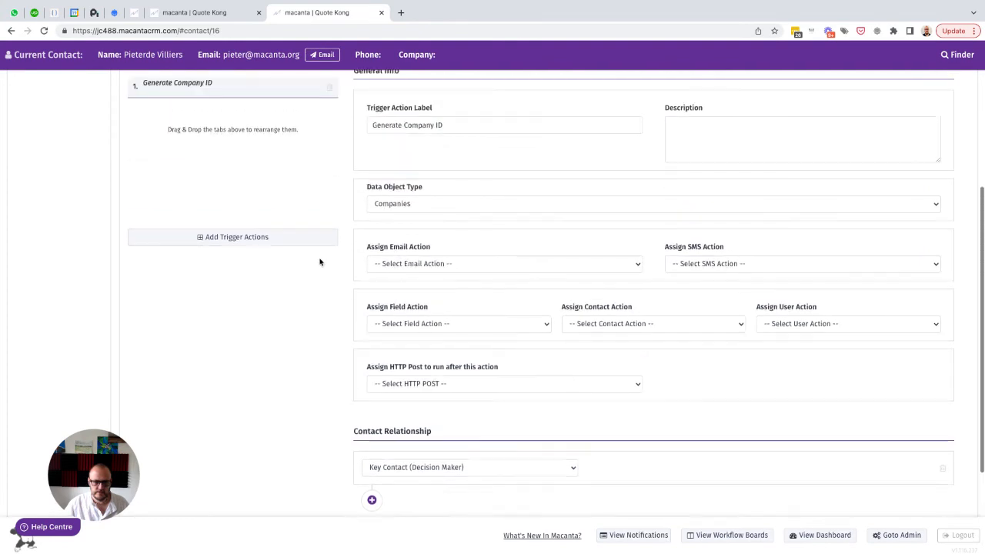
click(221, 314)
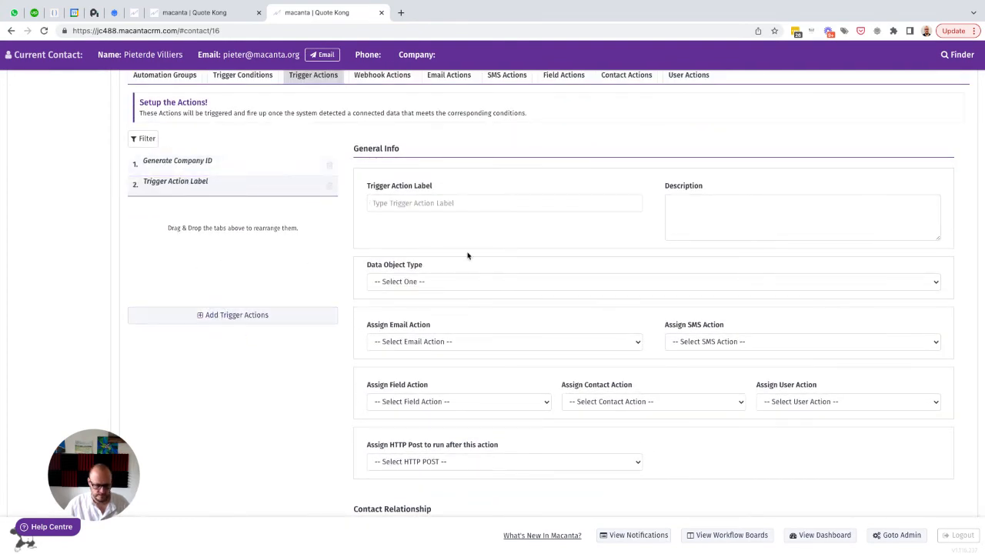
text(Generate Company ID)
double_click(420, 204)
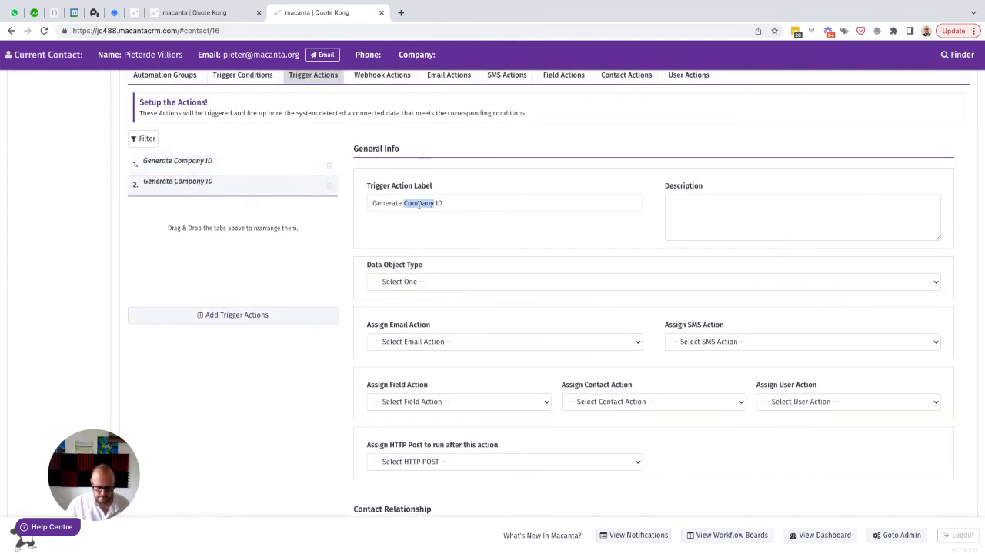
text(Property)
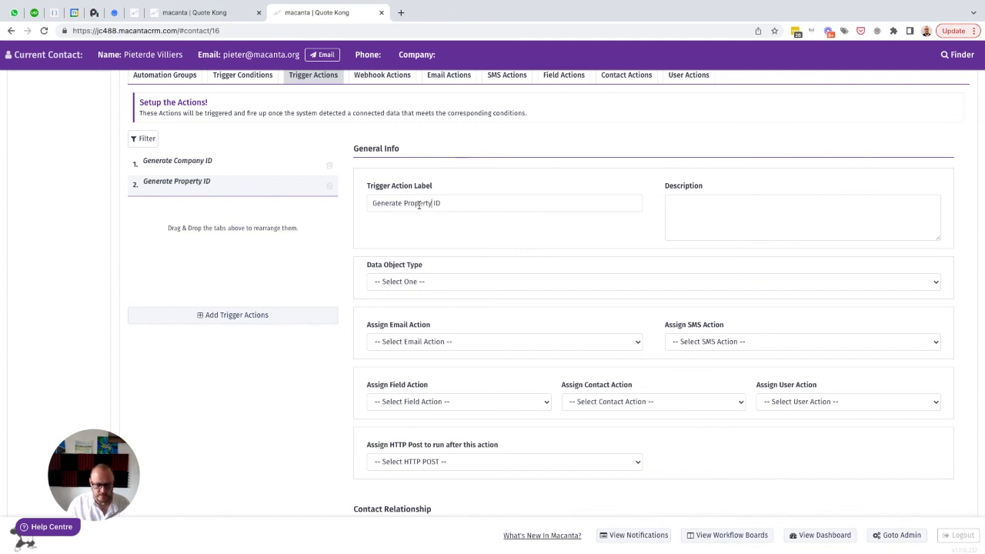
click(429, 283)
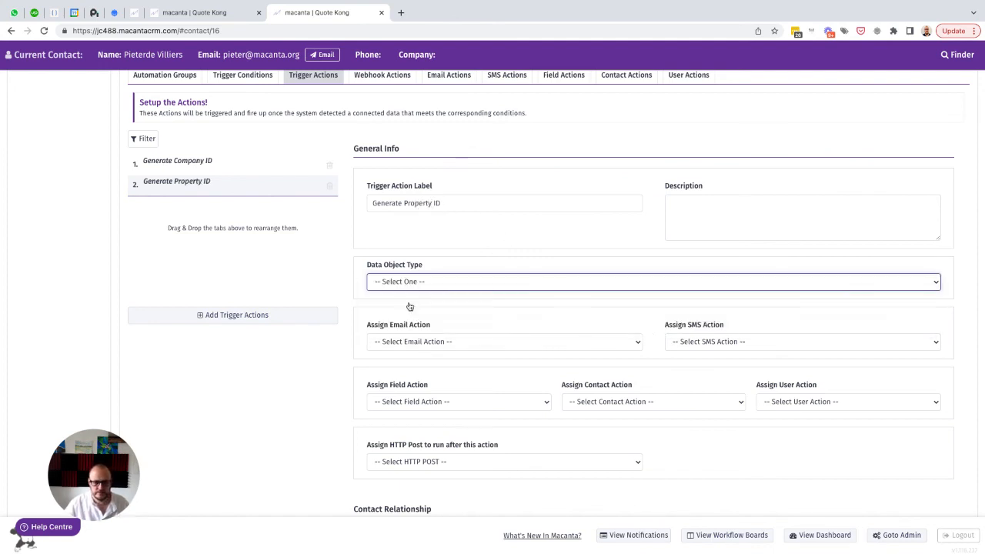
click(424, 281)
click(401, 318)
Set the property trigger action's contact relationship to Key Contact (Decision Maker) and save it
scroll(508, 362, down, 4)
click(393, 403)
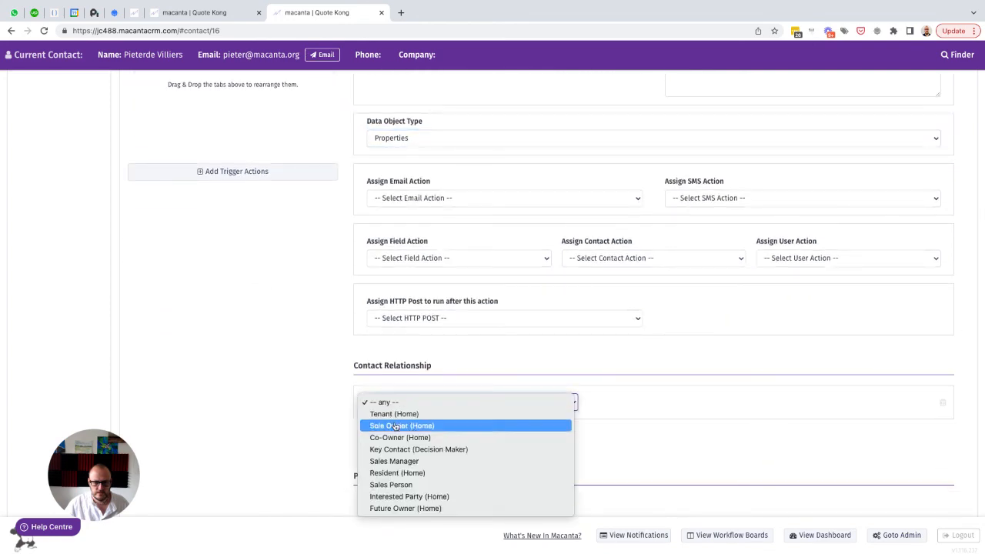
click(388, 449)
scroll(692, 443, down, 1)
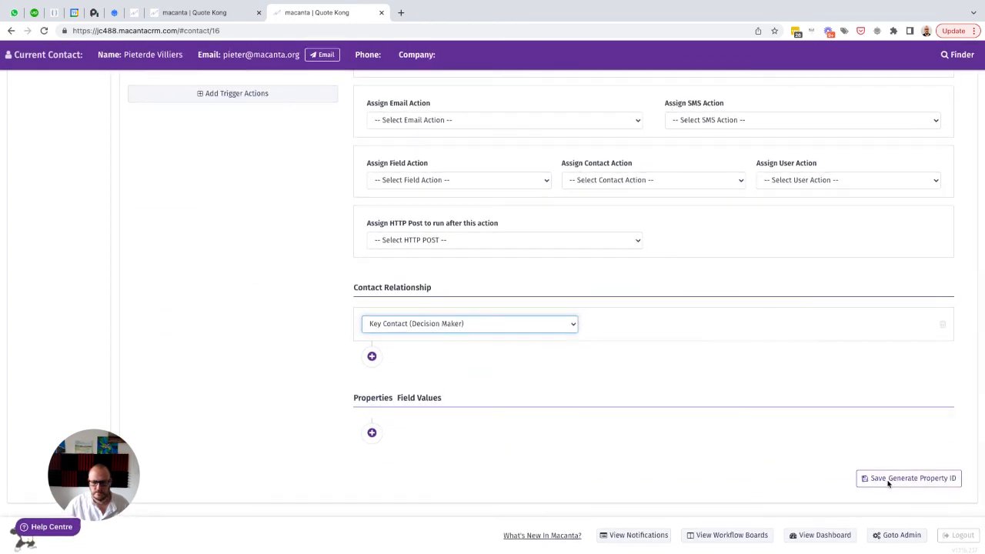
click(889, 479)
Add a third trigger action labelled "Generate Project ID" and set its data object type to Projects
scroll(330, 253, up, 3)
scroll(331, 253, up, 1)
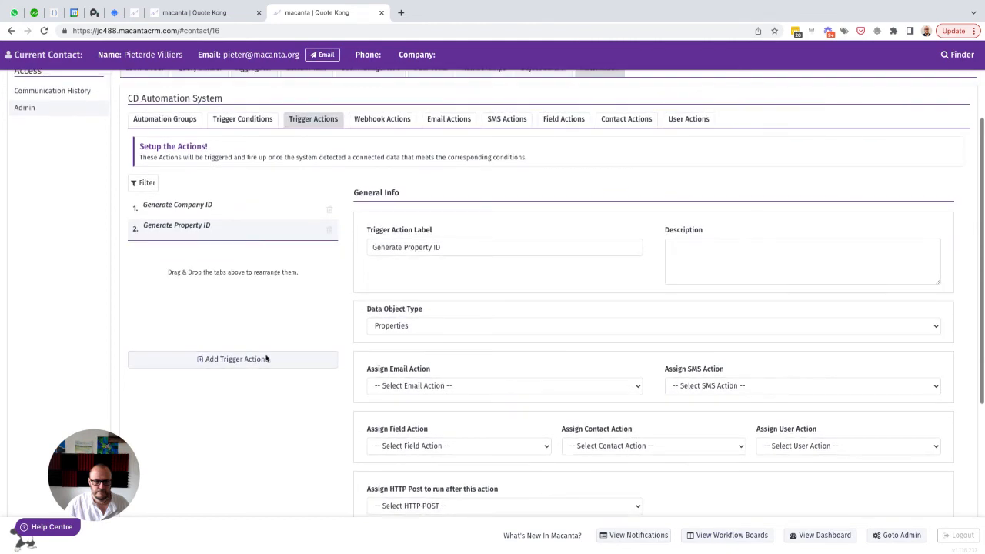
click(228, 359)
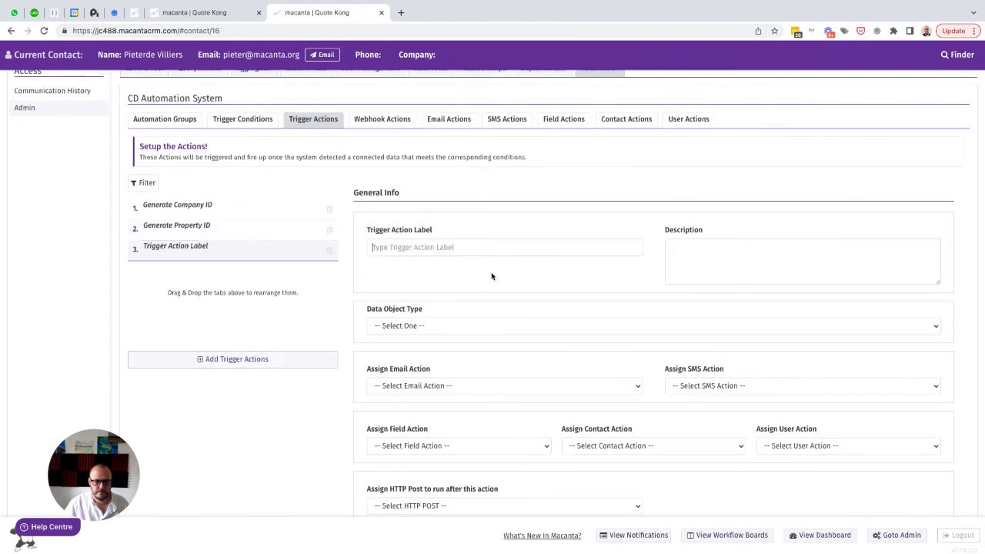
click(408, 247)
text(Generate Company ID)
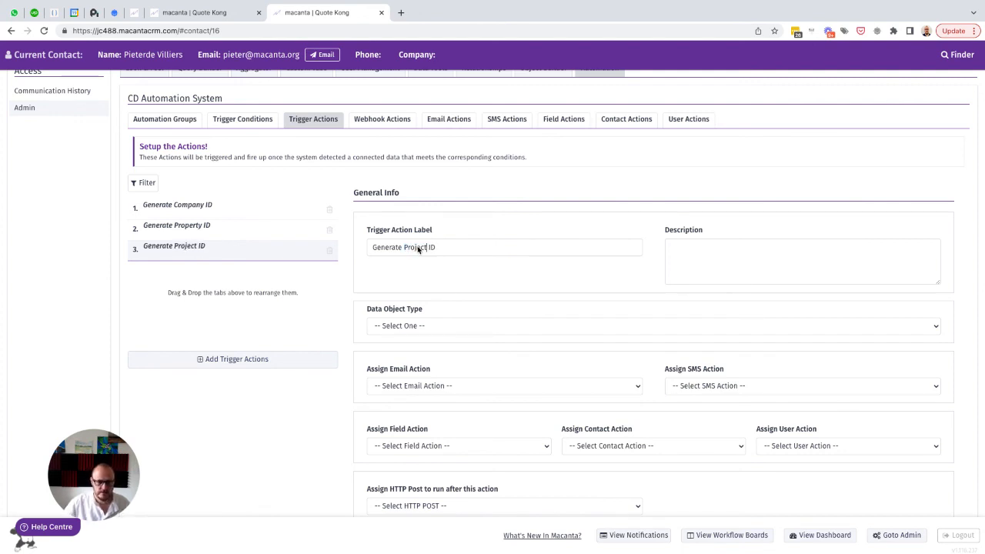
click(436, 326)
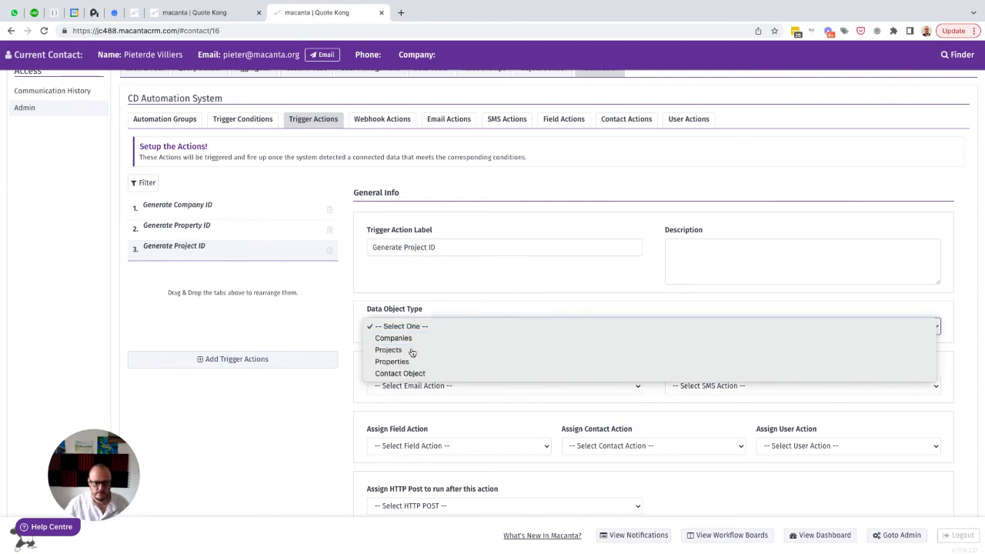
click(408, 351)
Set the project trigger action's contact relationship to Key Contact (Decision Maker) and save it
scroll(539, 379, down, 5)
click(402, 326)
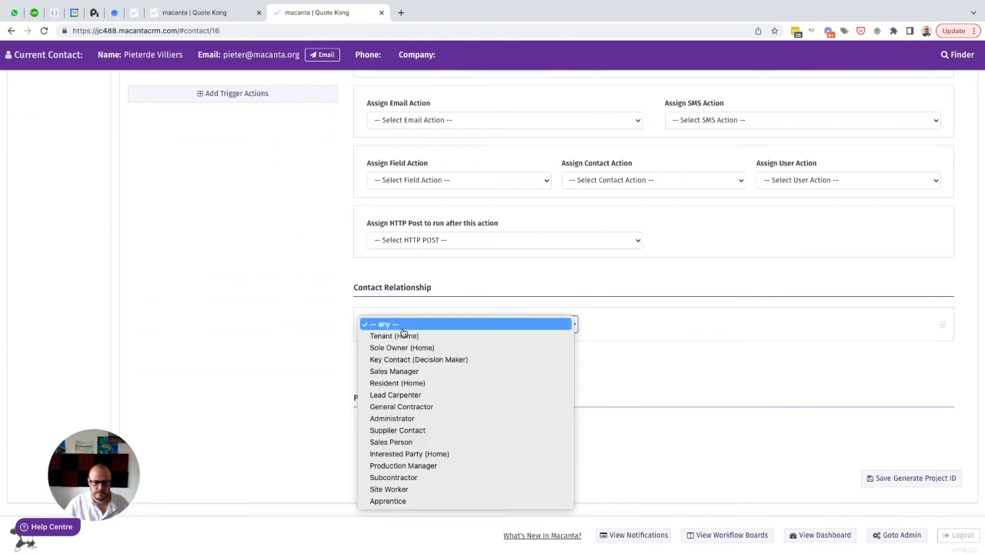
click(403, 360)
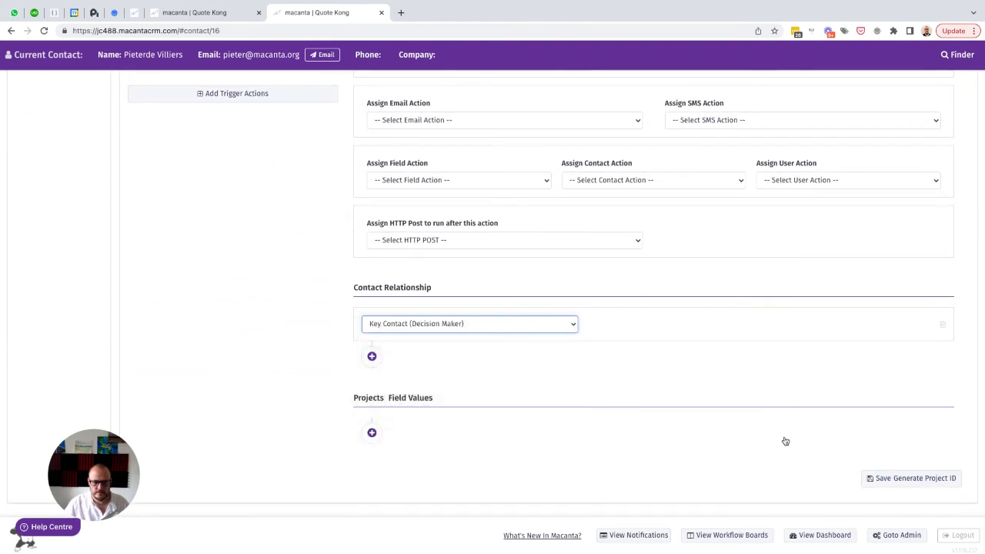
click(910, 477)
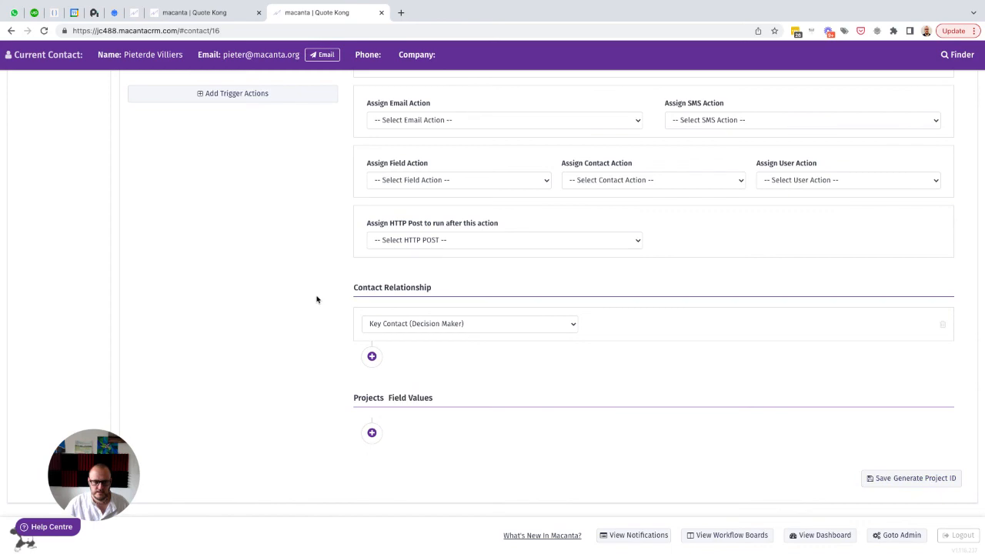
Add a trigger condition labelled "Company ID is Not Set"
scroll(316, 299, up, 10)
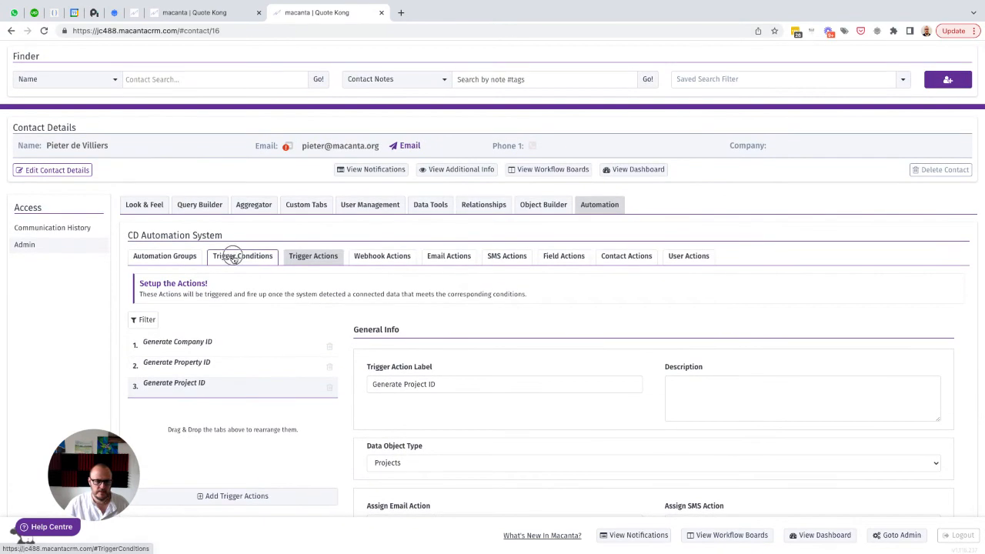
click(233, 258)
scroll(295, 359, down, 1)
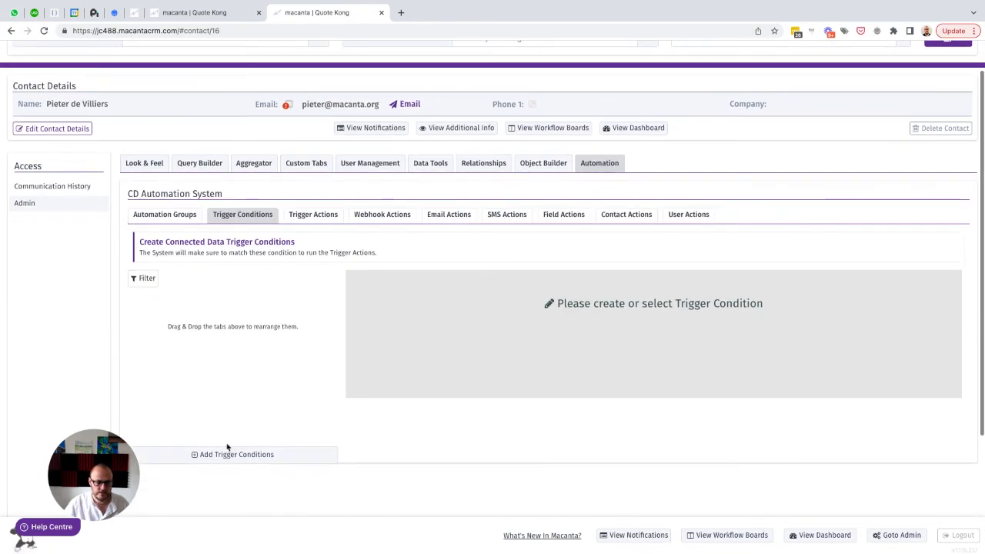
click(214, 455)
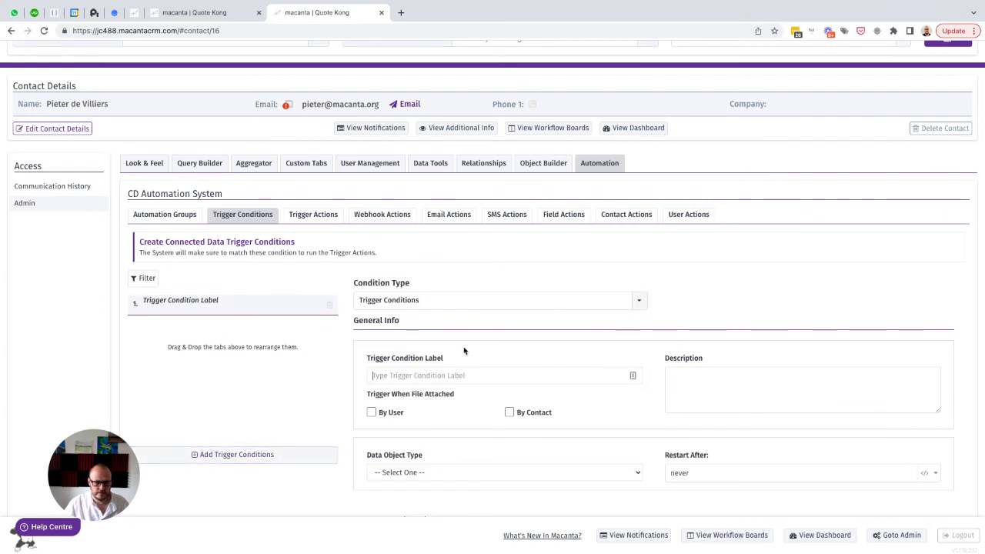
text(Com)
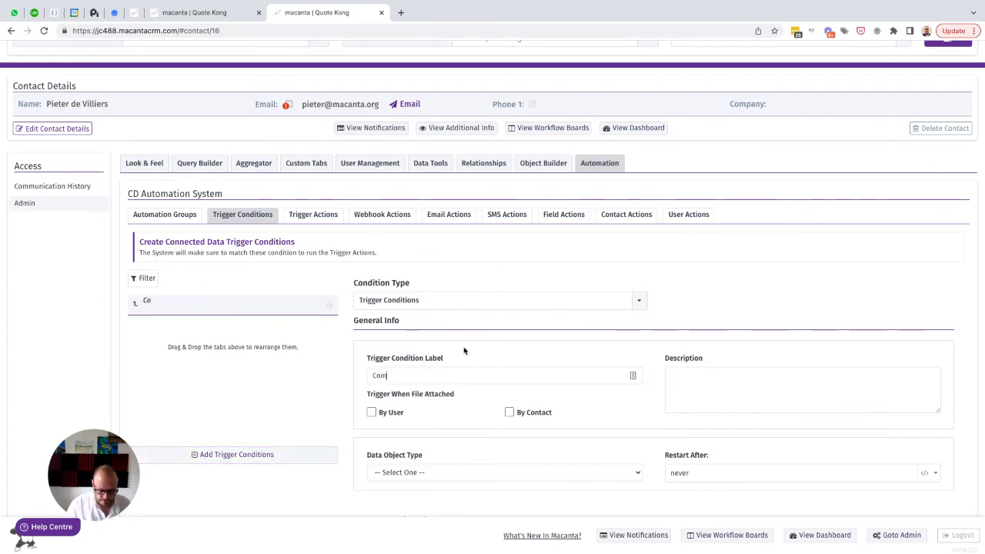
text(pany ID is )
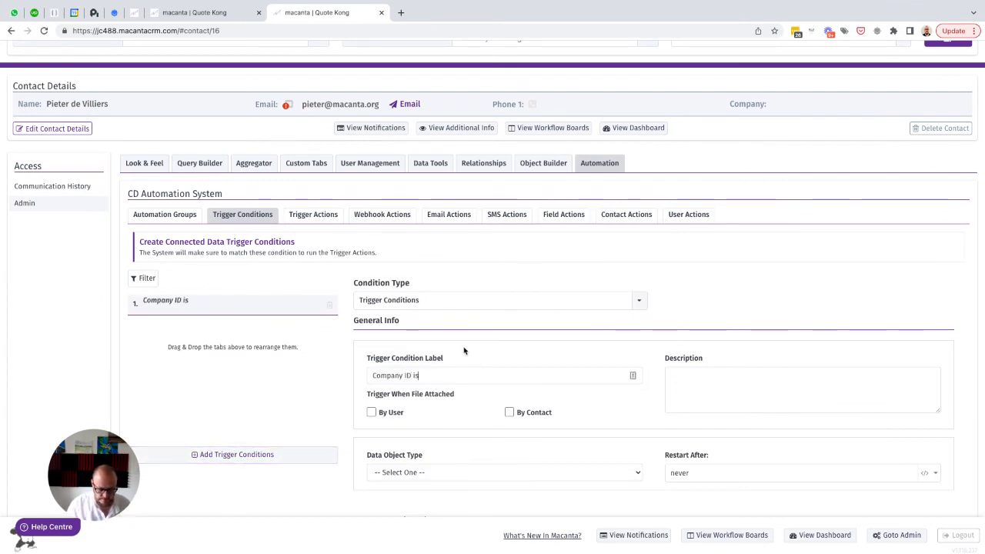
text(Not Set)
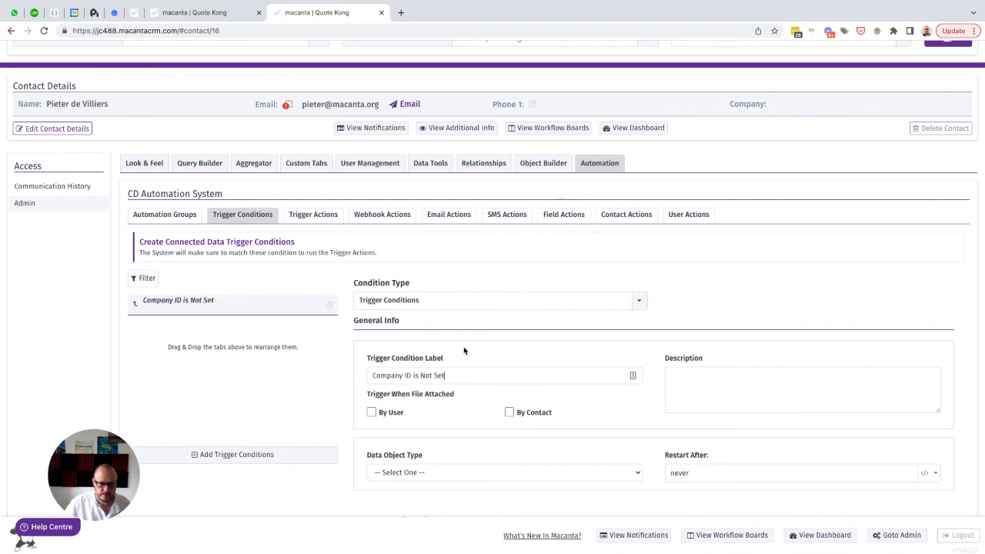
scroll(464, 351, down, 4)
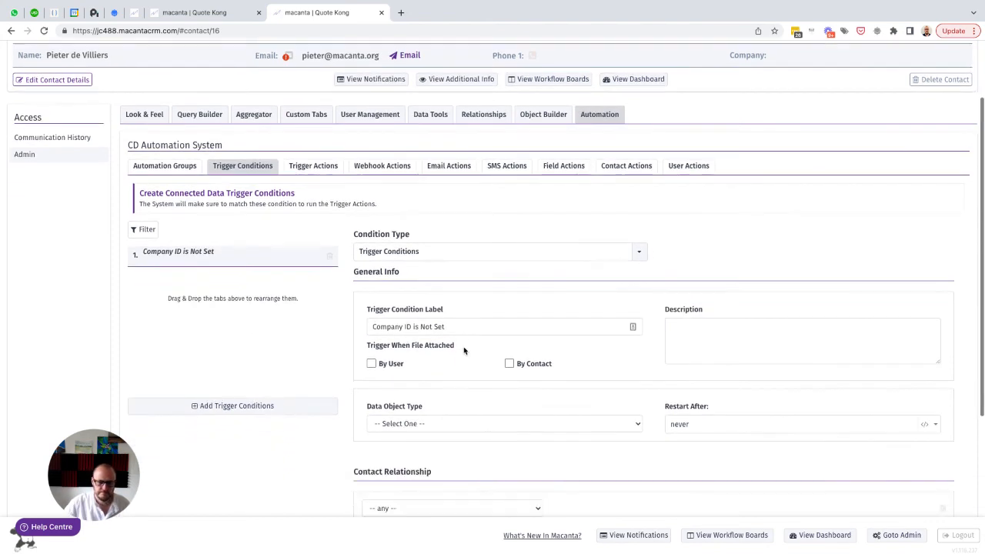
Set the company trigger condition's data object type to Companies and its contact relationship to Key Contact (Decision Maker)
click(434, 325)
click(421, 341)
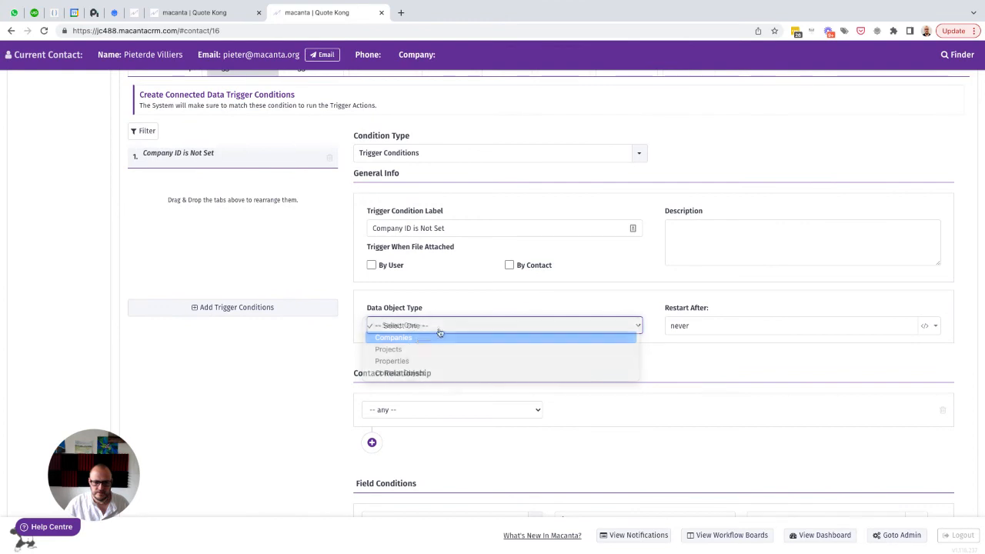
double_click(694, 325)
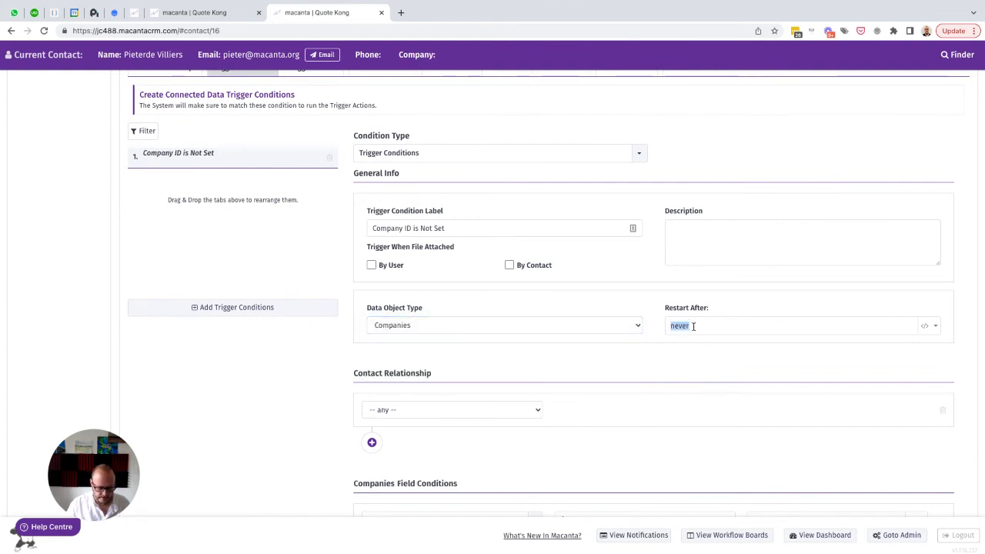
click(400, 416)
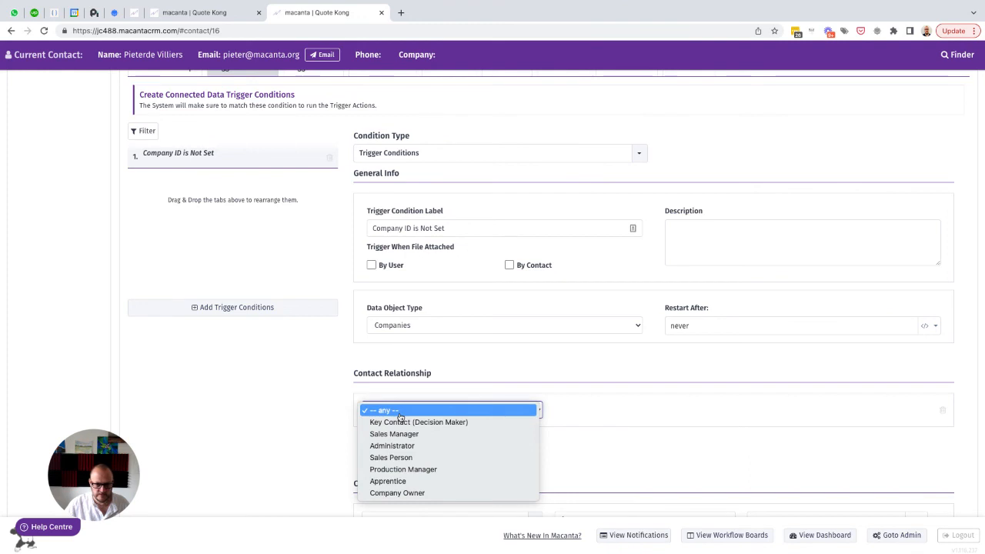
click(400, 421)
Set the Companies field condition to Company ID is null and save the trigger condition
scroll(580, 408, down, 3)
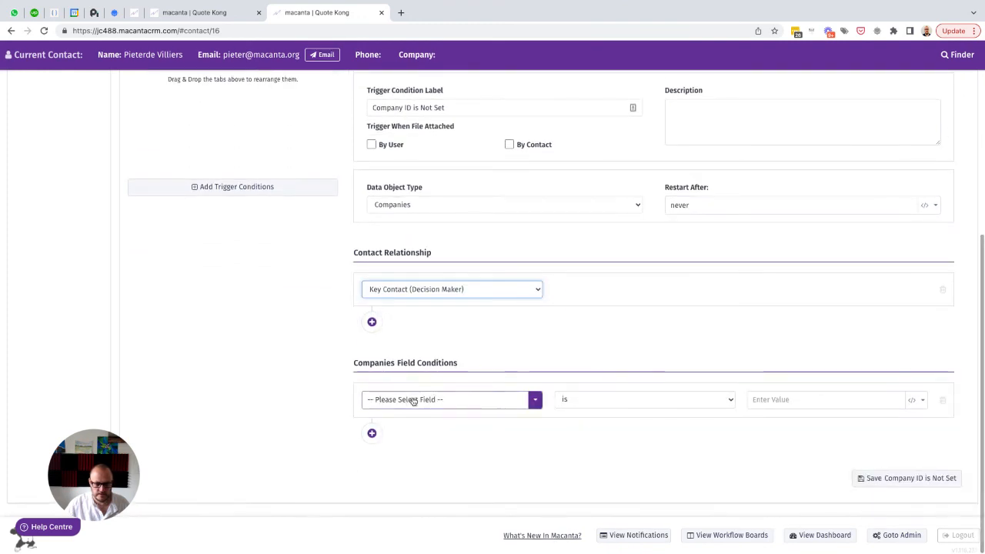
click(414, 400)
text(comp)
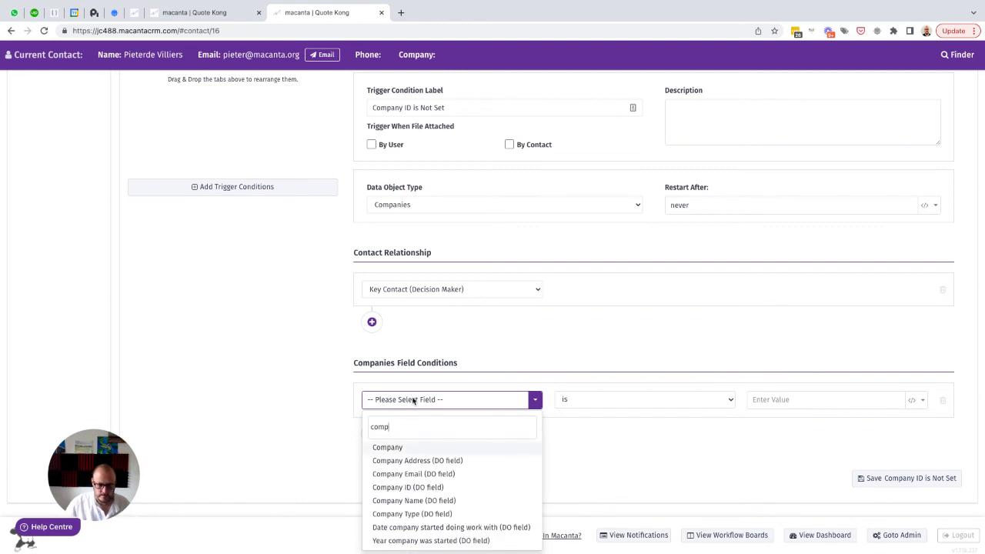
click(401, 487)
click(621, 407)
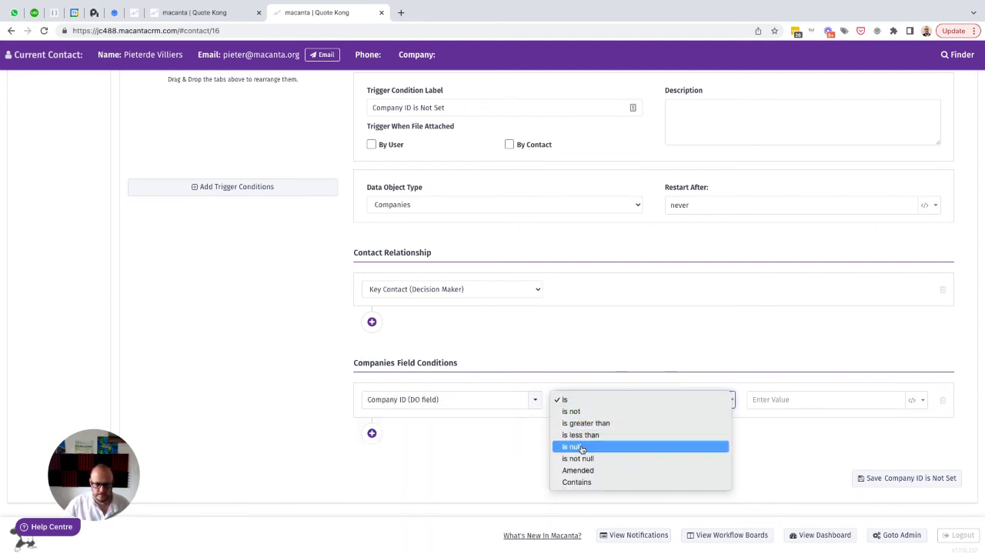
click(608, 447)
click(880, 478)
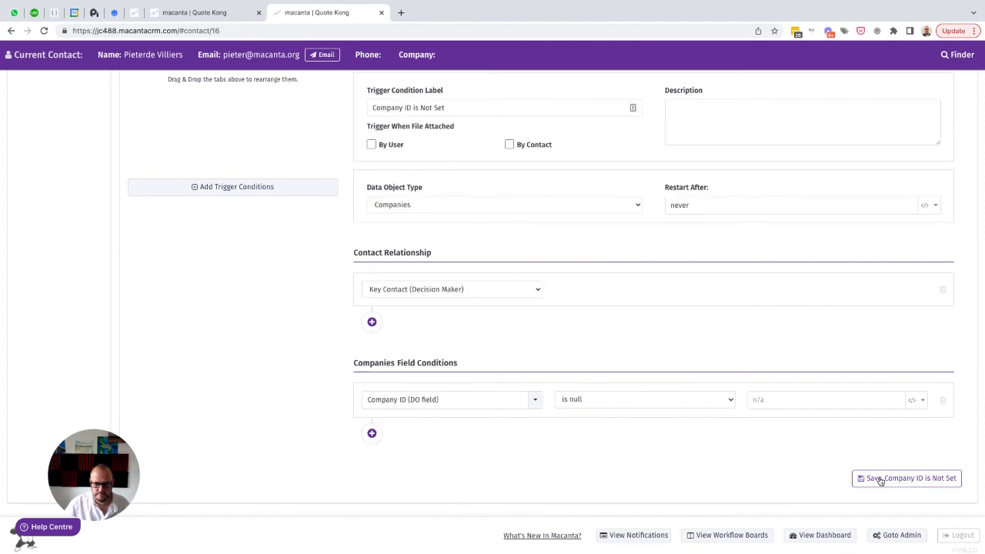
Add a second trigger condition labelled "Property ID is Not Set", reusing the company condition's label text
scroll(485, 305, up, 3)
scroll(485, 305, up, 1)
drag(466, 269, 336, 268)
key(ctrl+c)
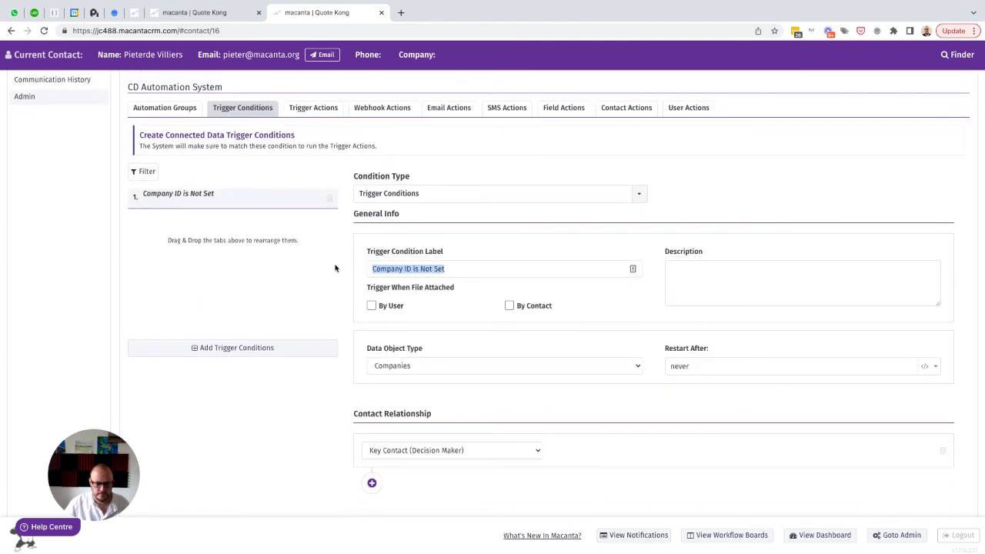
click(212, 348)
key(ctrl+v)
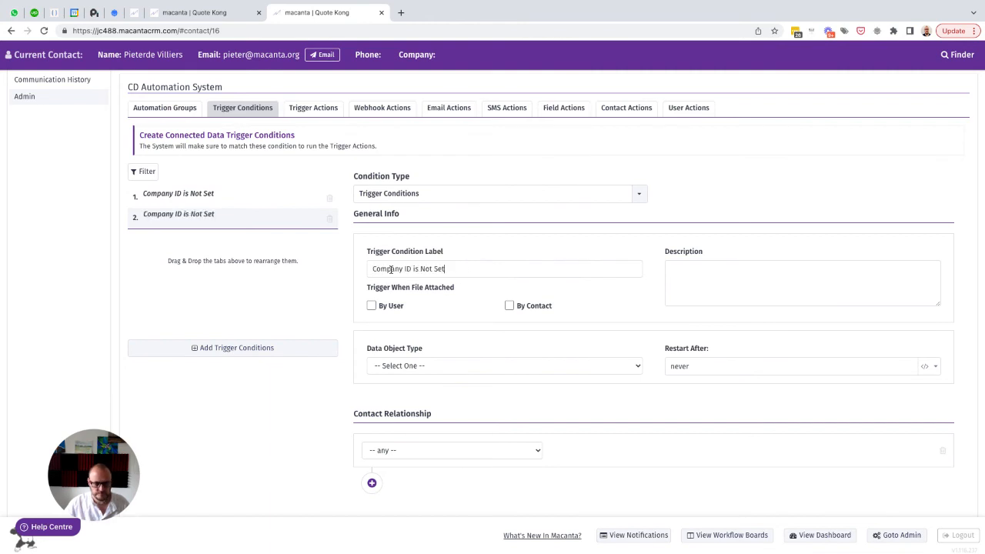
text(Propert)
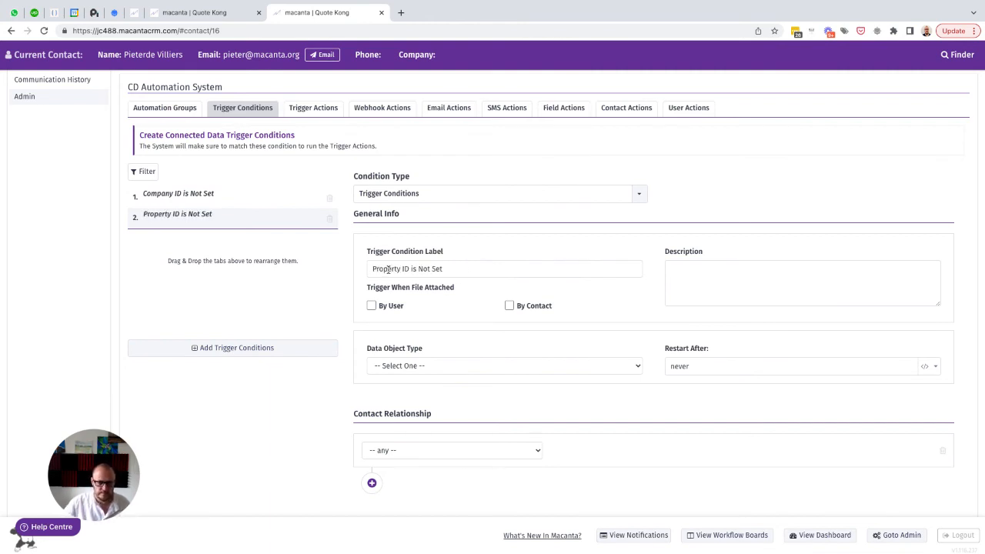
scroll(389, 269, down, 2)
Set the property trigger condition's data object type to Properties and its contact relationship to Key Contact (Decision Maker)
click(454, 307)
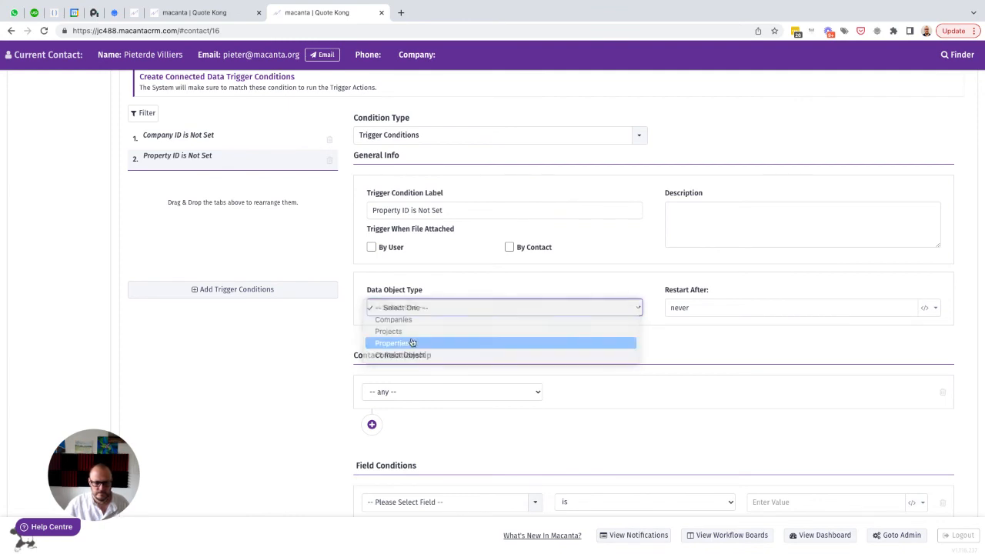
click(407, 342)
click(468, 392)
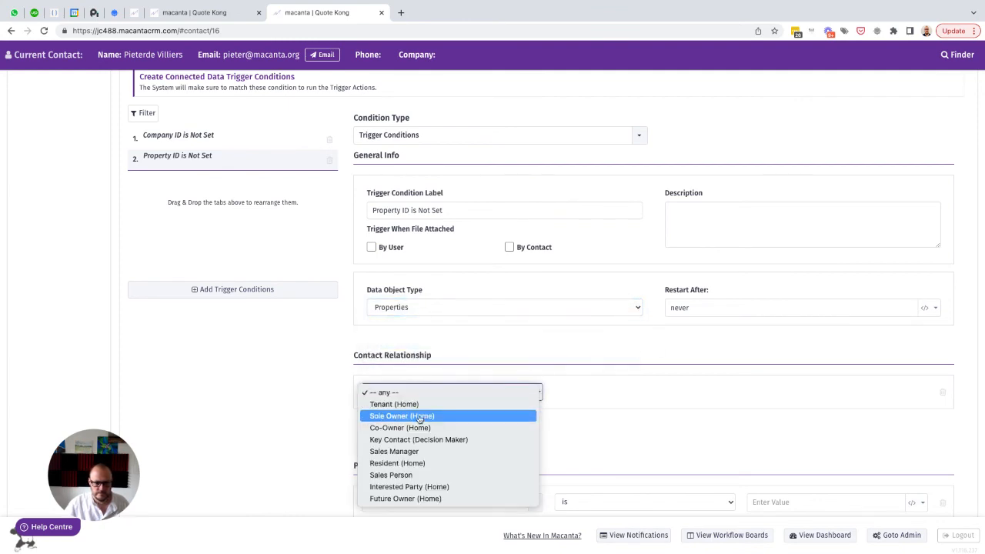
click(630, 410)
Set the Properties field condition to Property ID is null and save the trigger condition
scroll(646, 408, down, 3)
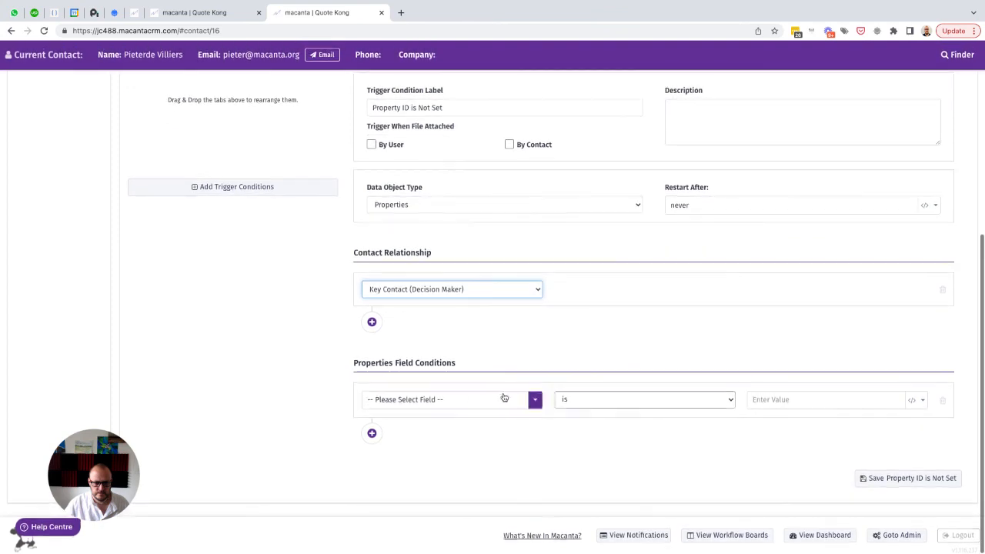
click(455, 402)
text(id)
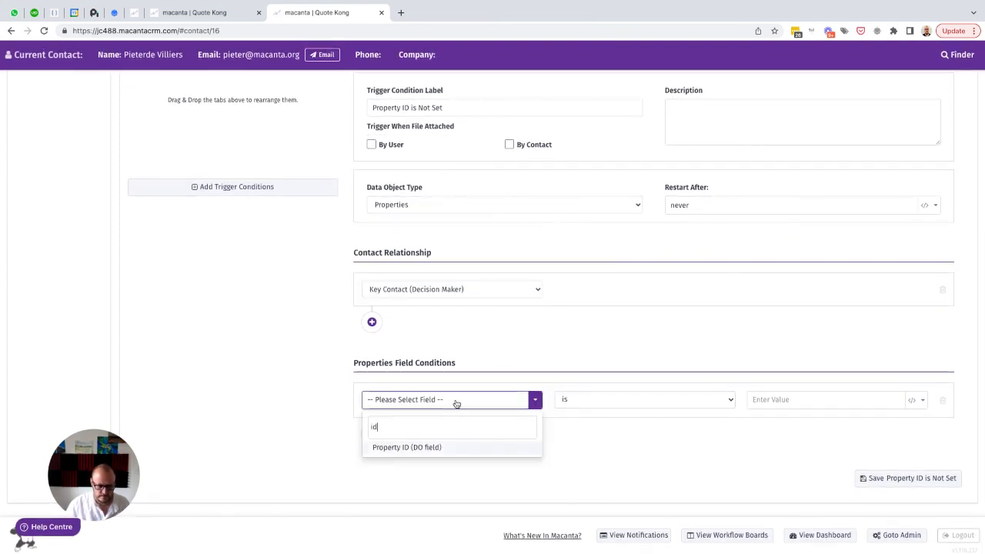
click(409, 447)
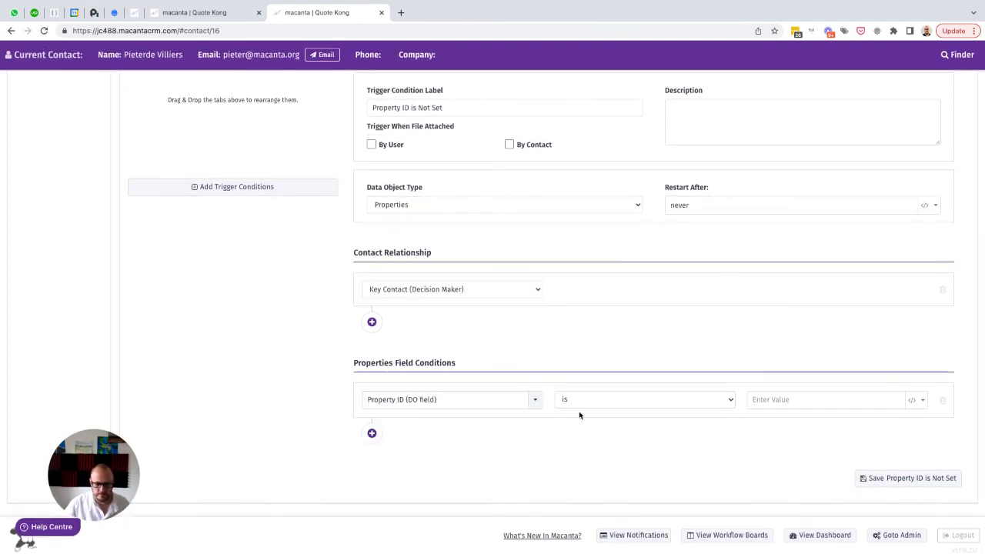
click(580, 403)
click(577, 446)
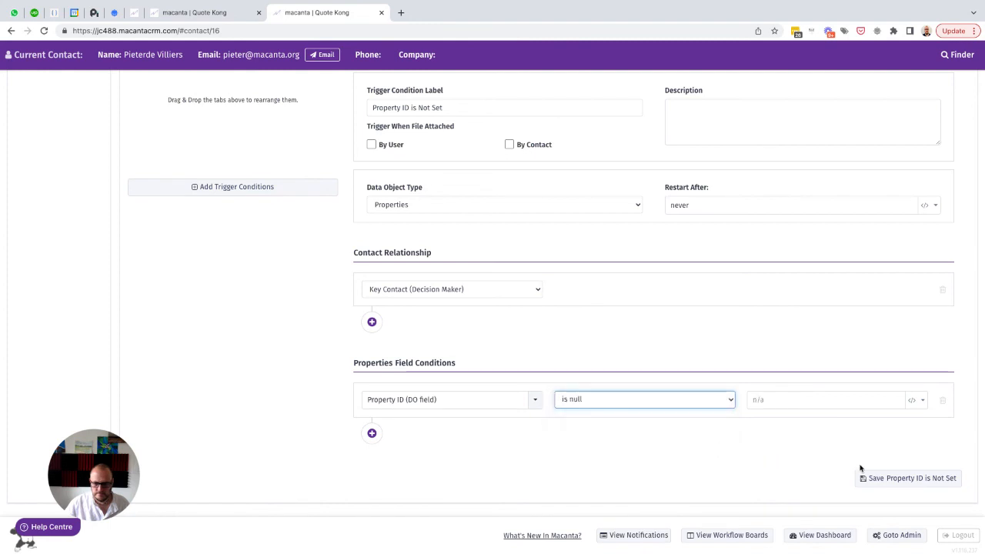
click(884, 477)
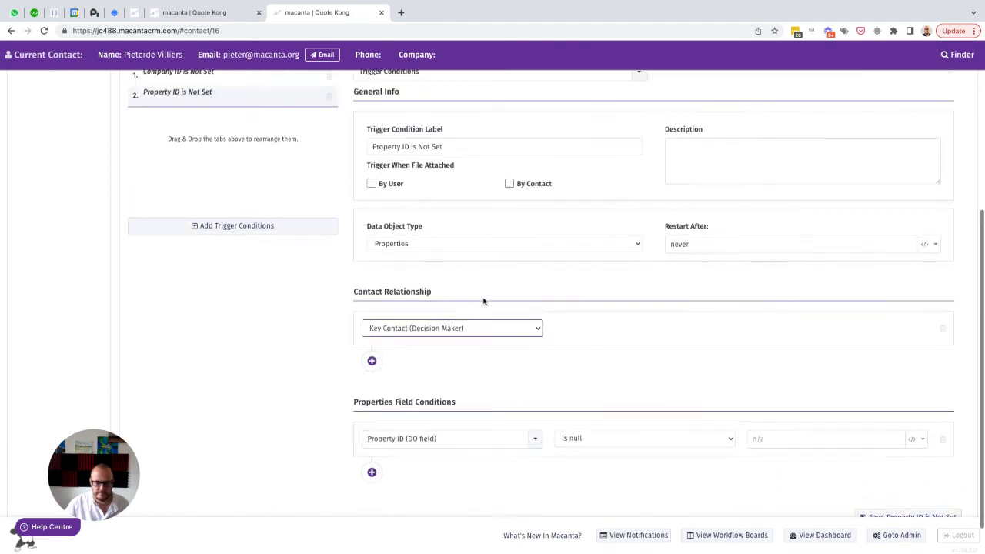
Add a third trigger condition labelled "Project ID is Not Set", reusing the copied label text
click(220, 313)
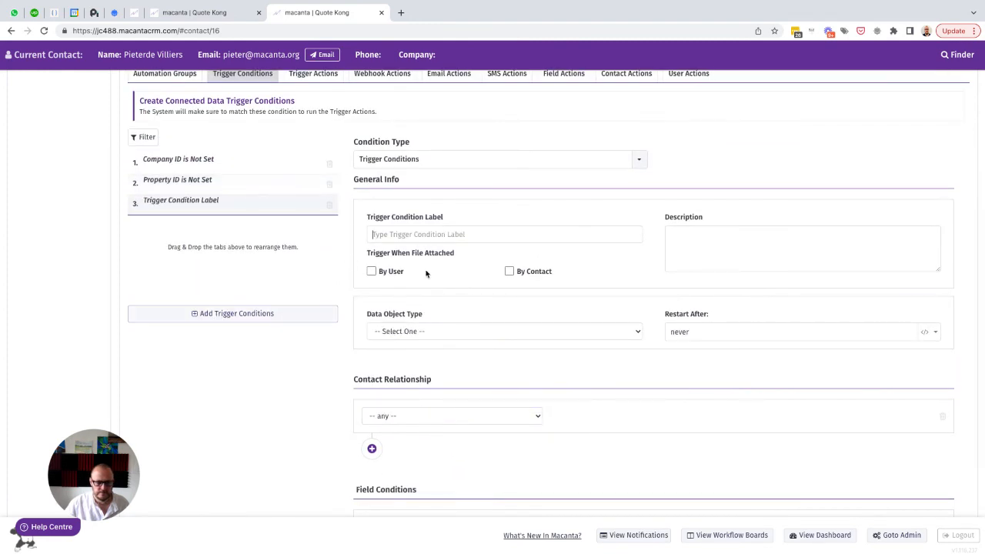
key(ctrl+v)
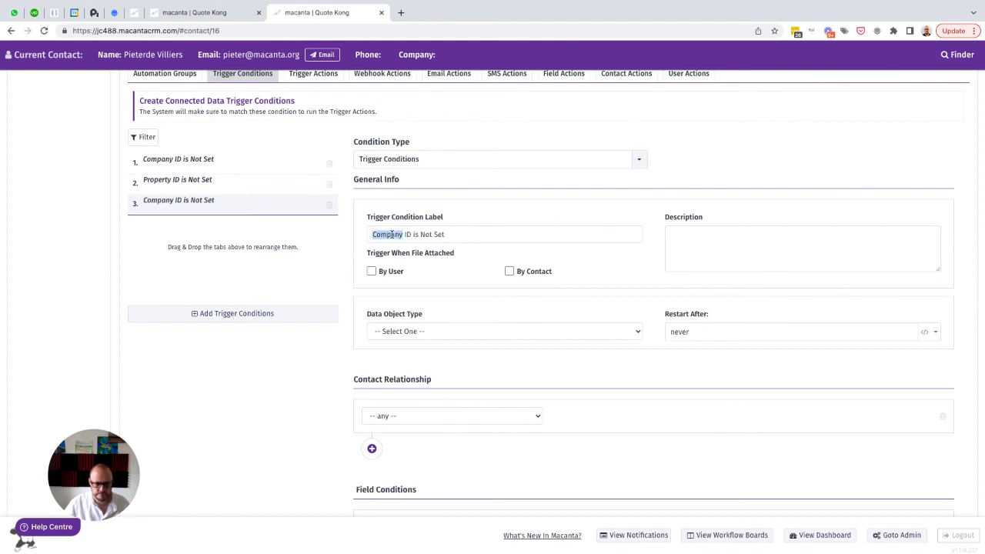
text(Project)
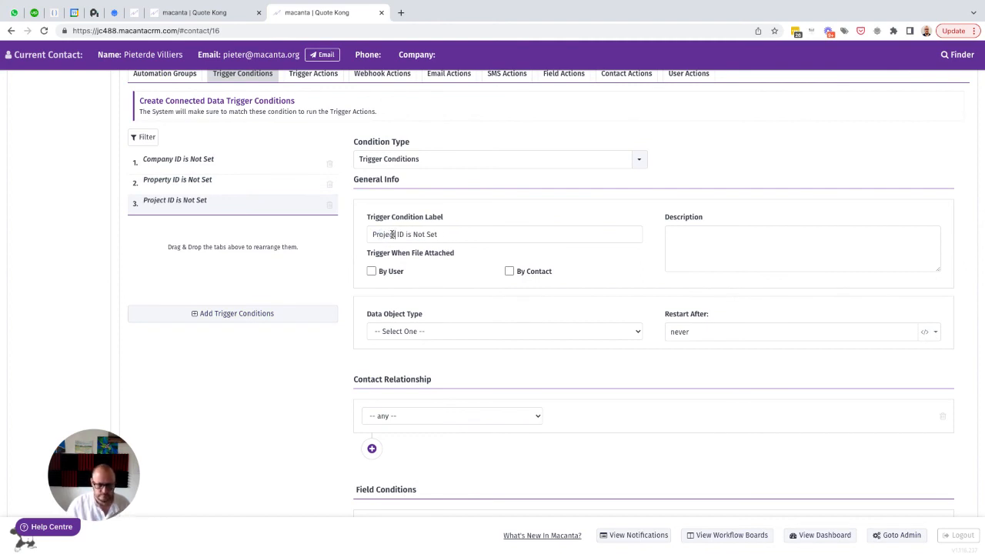
Set the project trigger condition's data object type to Projects and its contact relationship to Key Contact (Decision Maker)
click(451, 331)
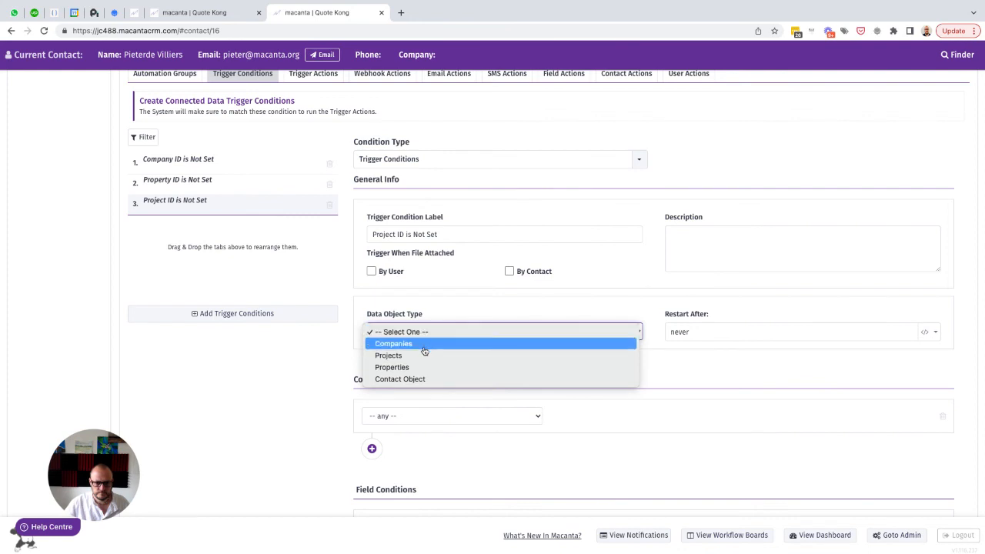
click(415, 365)
click(484, 416)
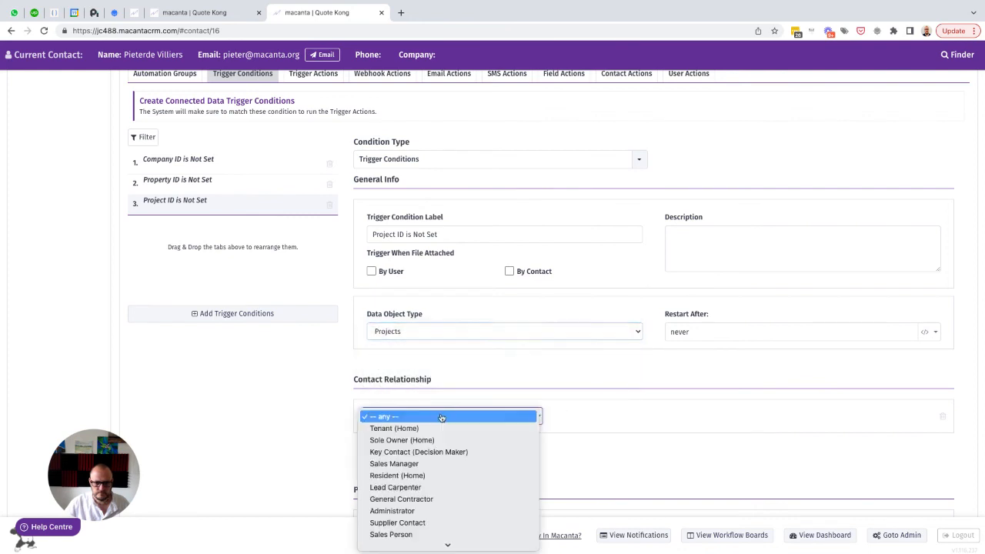
click(400, 451)
Set the Projects field condition to Project ID is null and save the trigger condition
scroll(631, 439, down, 3)
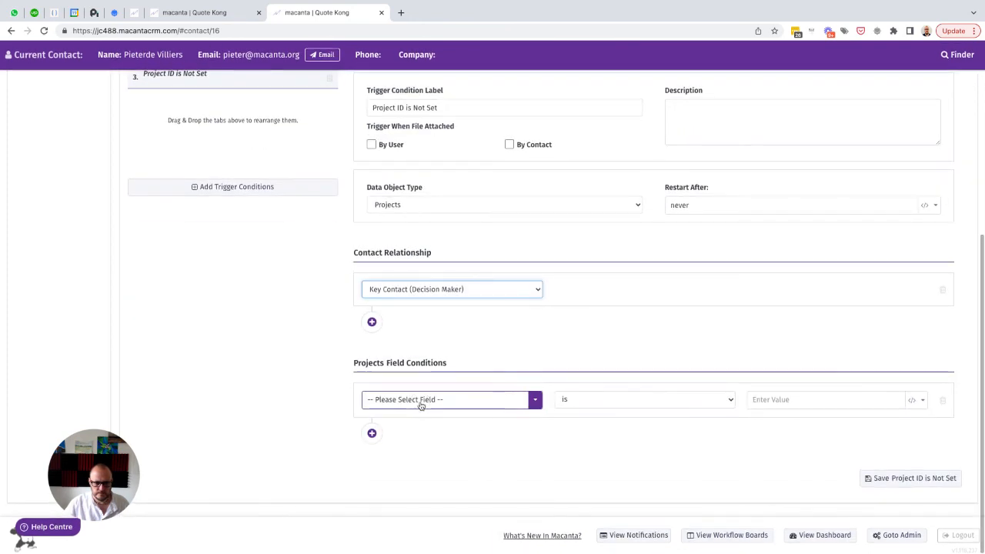
click(421, 405)
text(id)
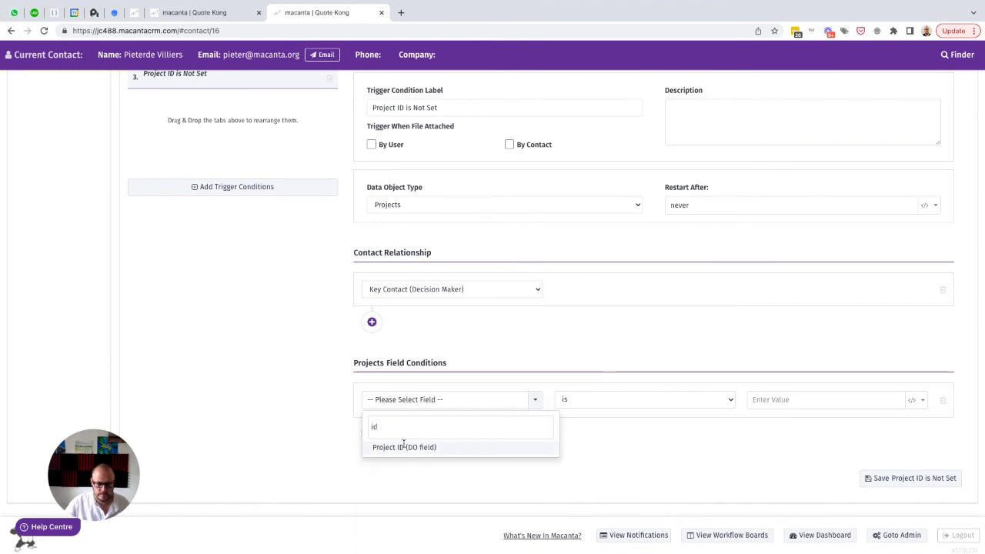
click(404, 447)
click(657, 406)
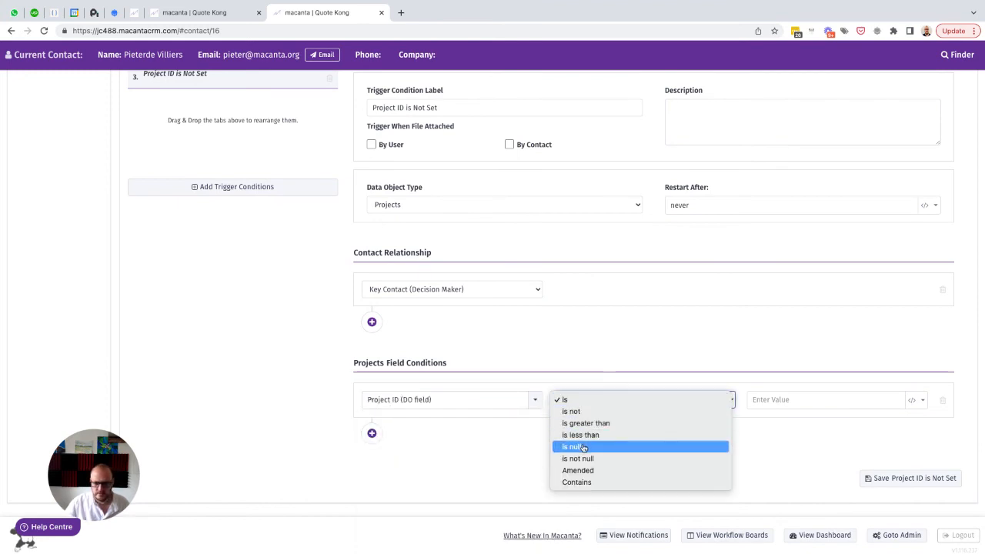
click(646, 444)
click(902, 479)
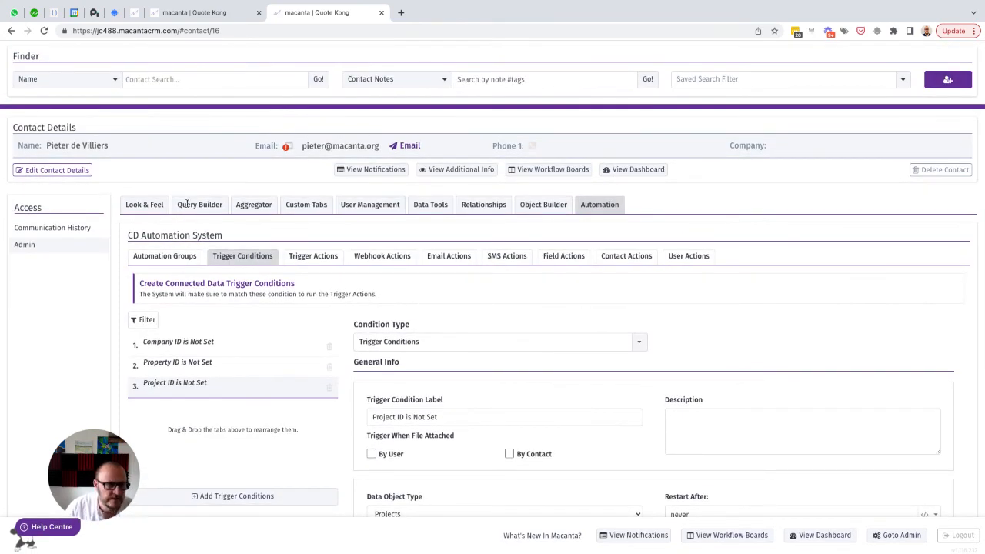
Reload the admin page and reopen the automation system's trigger actions
click(44, 31)
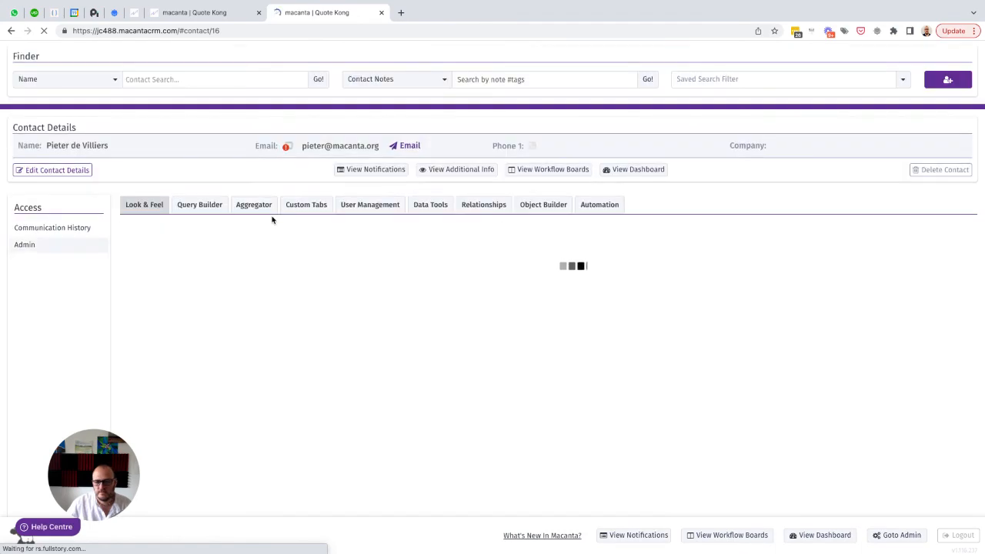
click(594, 208)
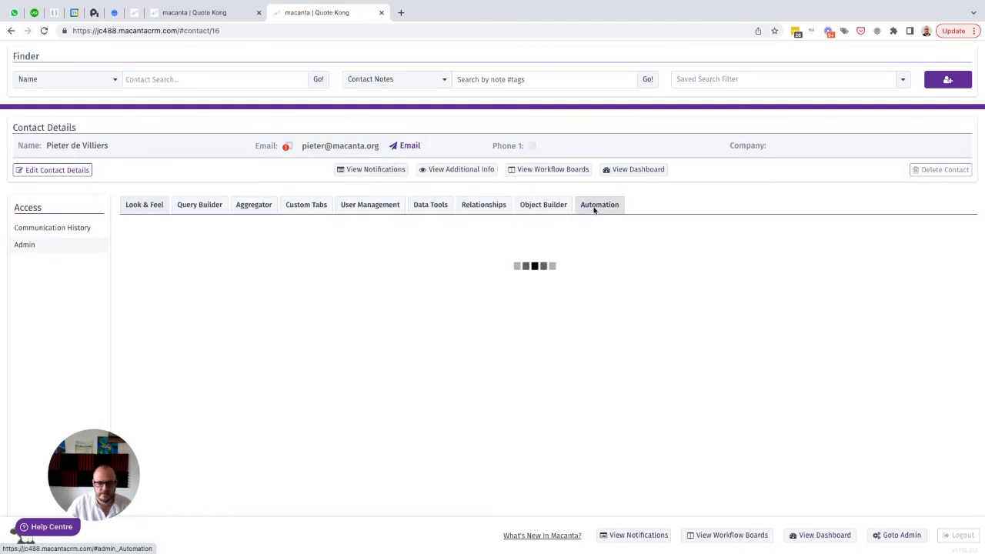
click(314, 256)
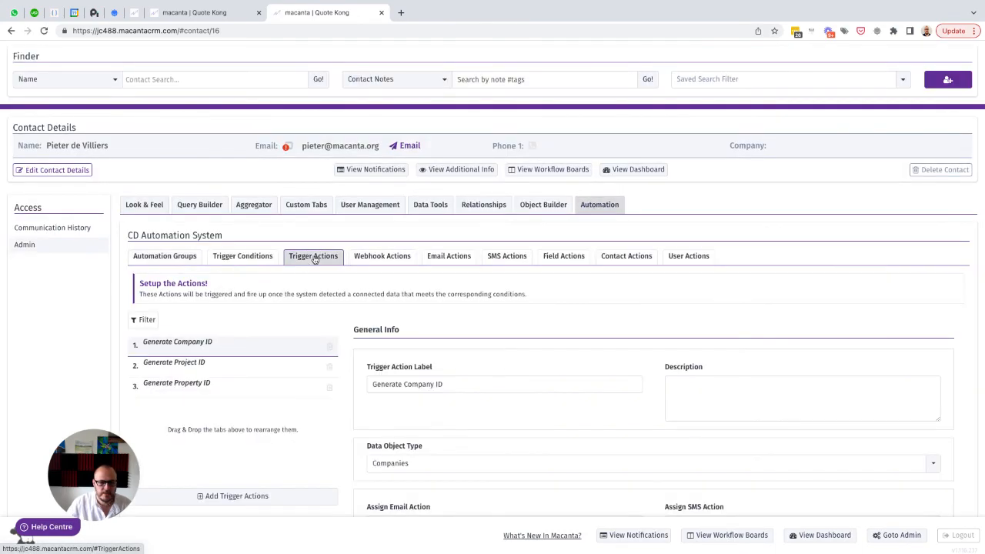
Assign the Generate Company ID field action to the Generate Company ID trigger action and save it
scroll(314, 259, down, 3)
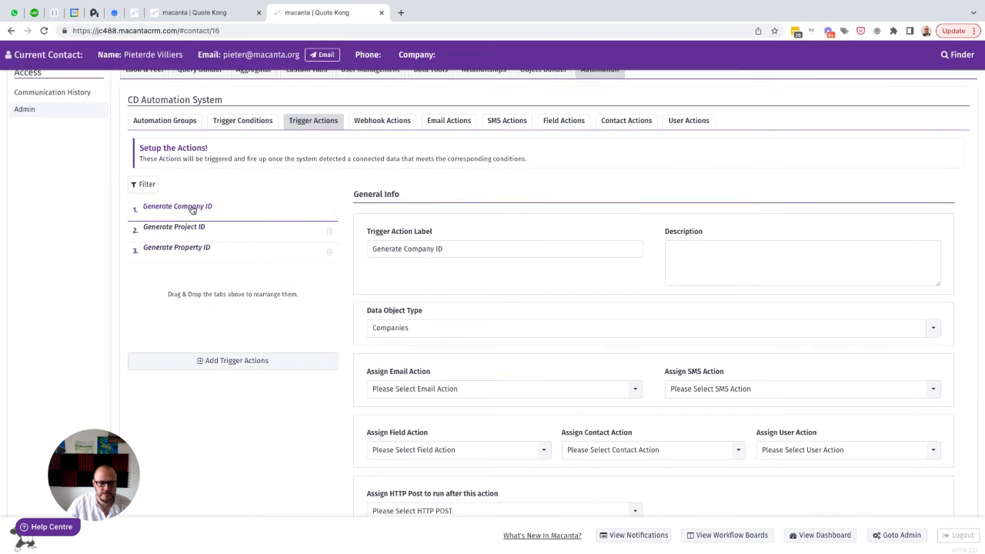
scroll(378, 323, down, 1)
scroll(378, 327, down, 1)
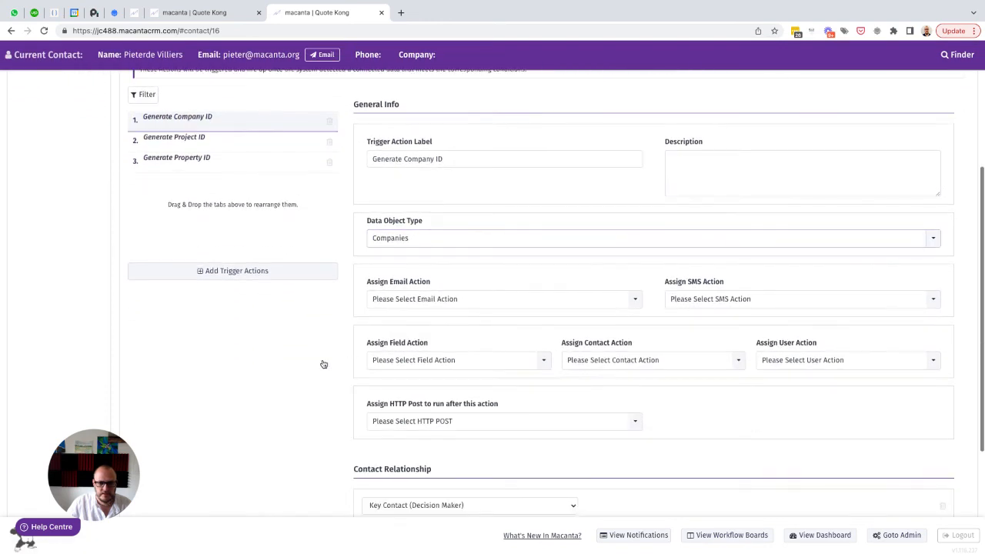
click(409, 367)
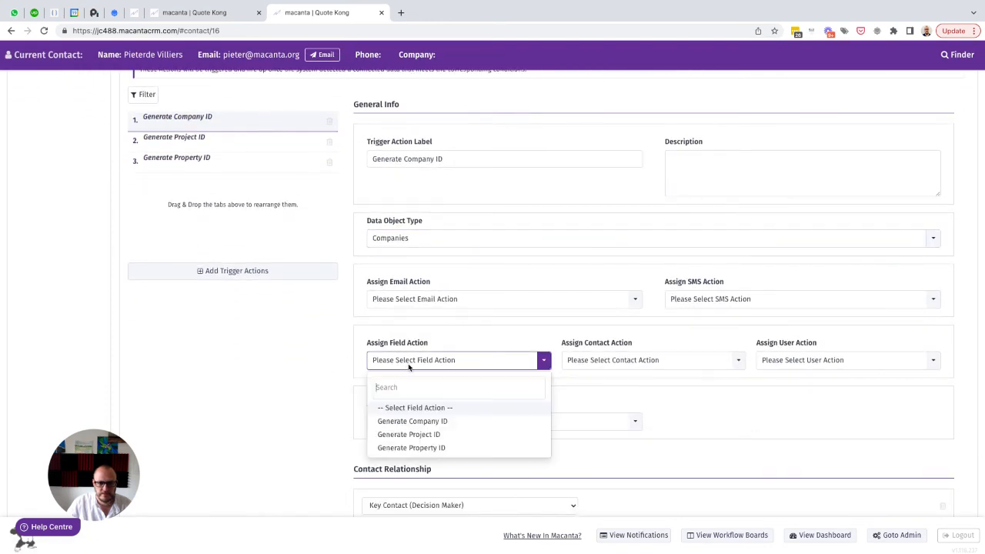
click(399, 424)
scroll(776, 447, down, 5)
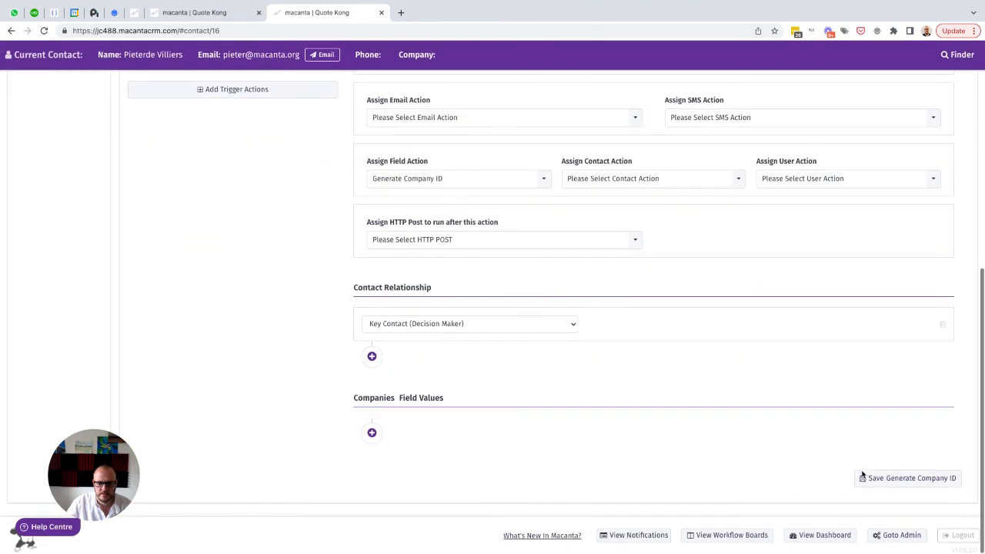
click(866, 479)
Assign the Generate Project ID field action to the Generate Project ID trigger action and save it
scroll(638, 330, up, 3)
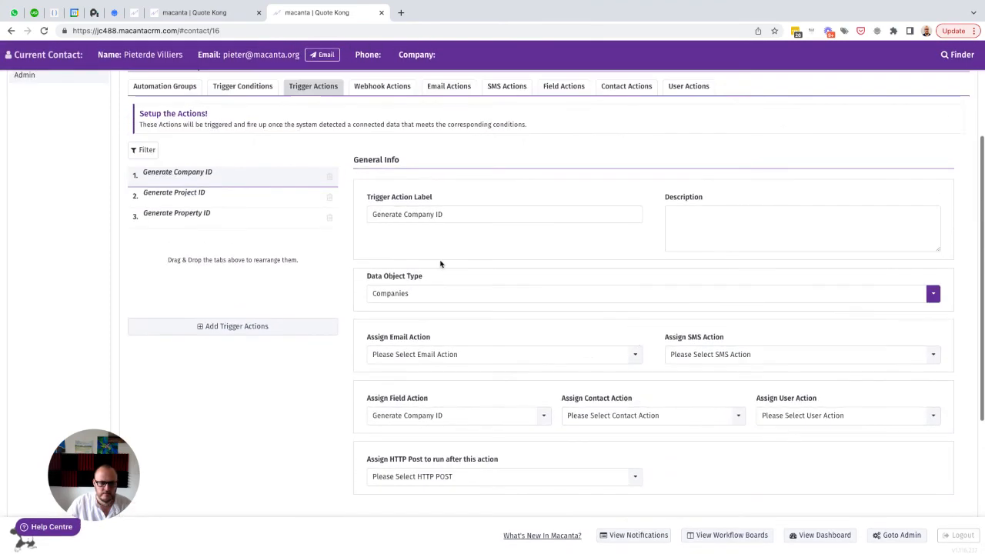
click(178, 194)
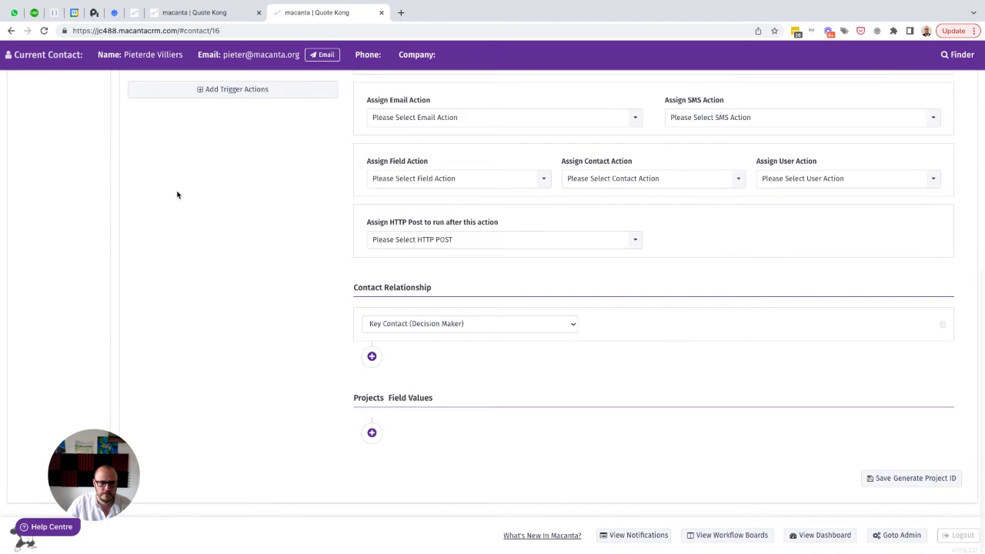
scroll(177, 195, up, 2)
scroll(177, 194, up, 1)
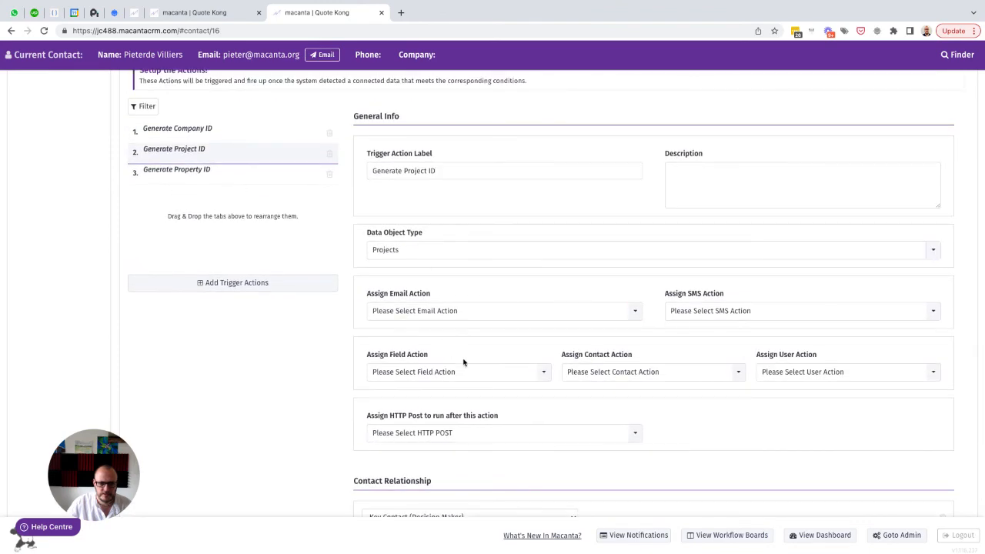
click(424, 375)
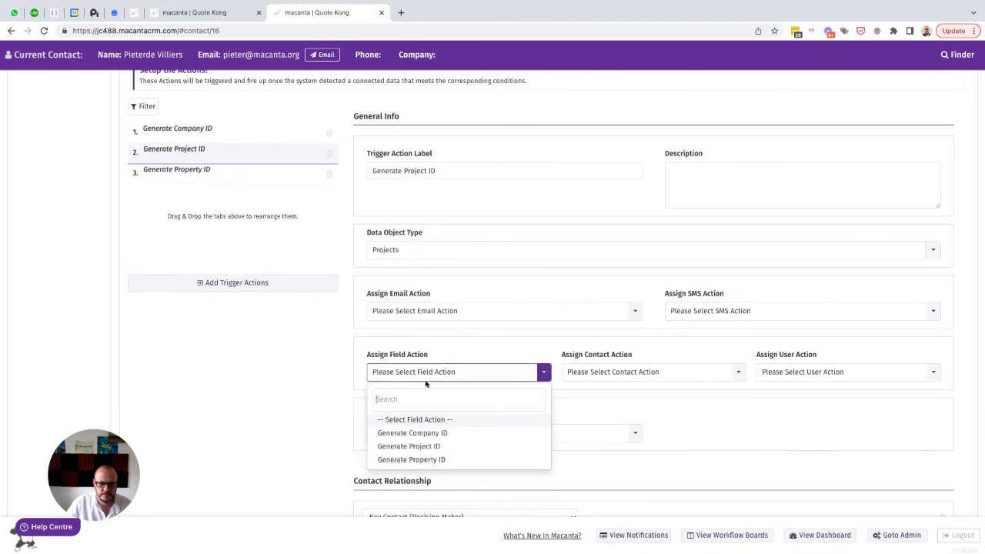
click(424, 448)
scroll(707, 460, down, 3)
click(873, 477)
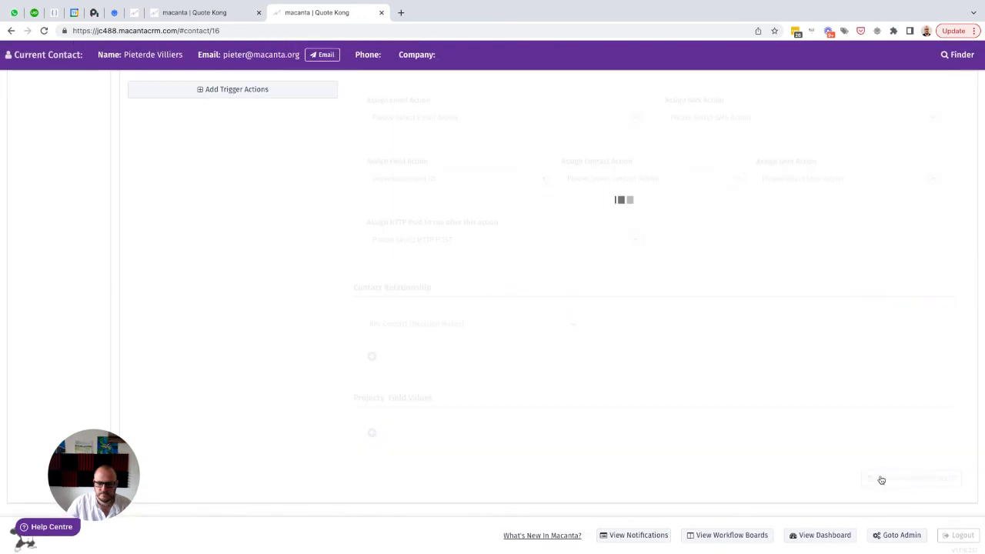
Assign the Generate Property ID field action to the Generate Property ID trigger action and save it
click(204, 233)
scroll(268, 257, down, 3)
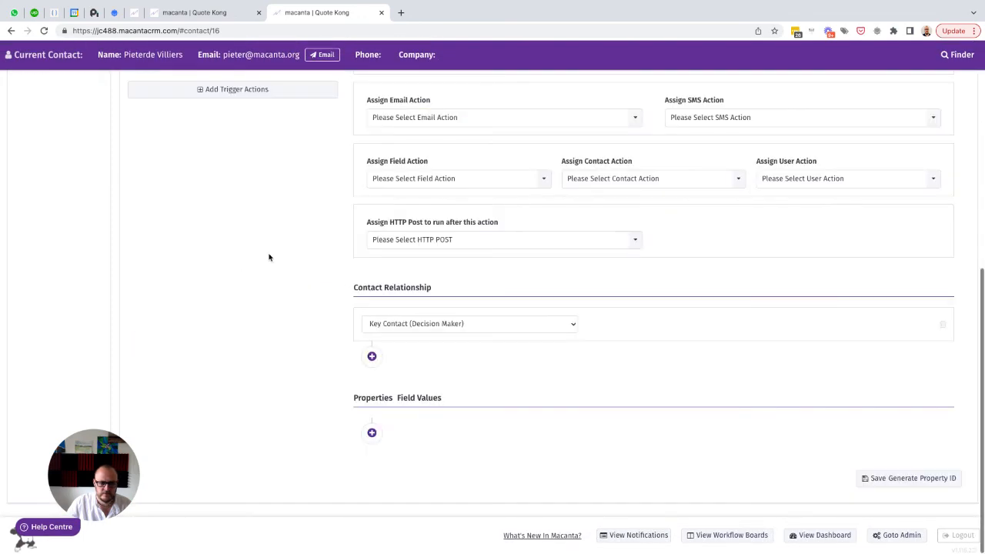
click(440, 180)
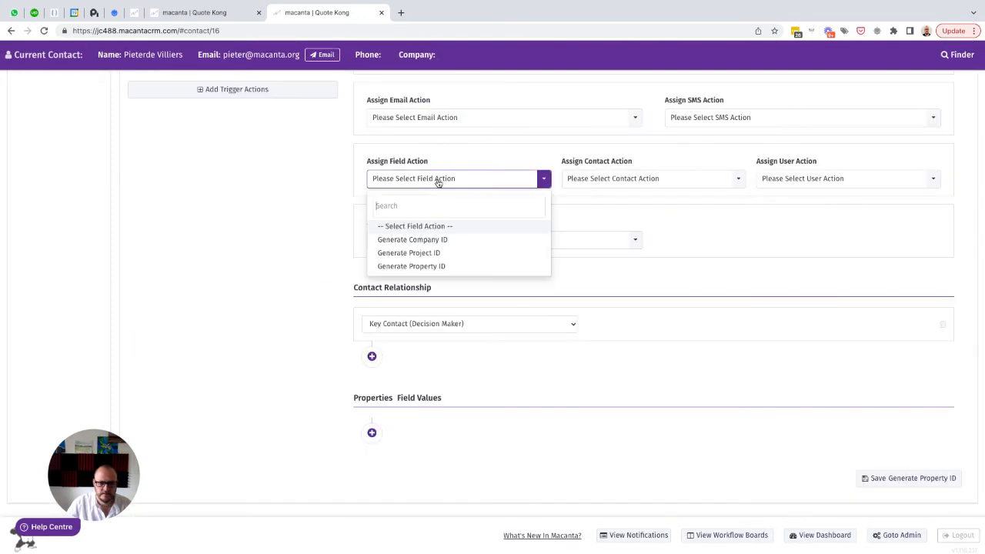
click(419, 268)
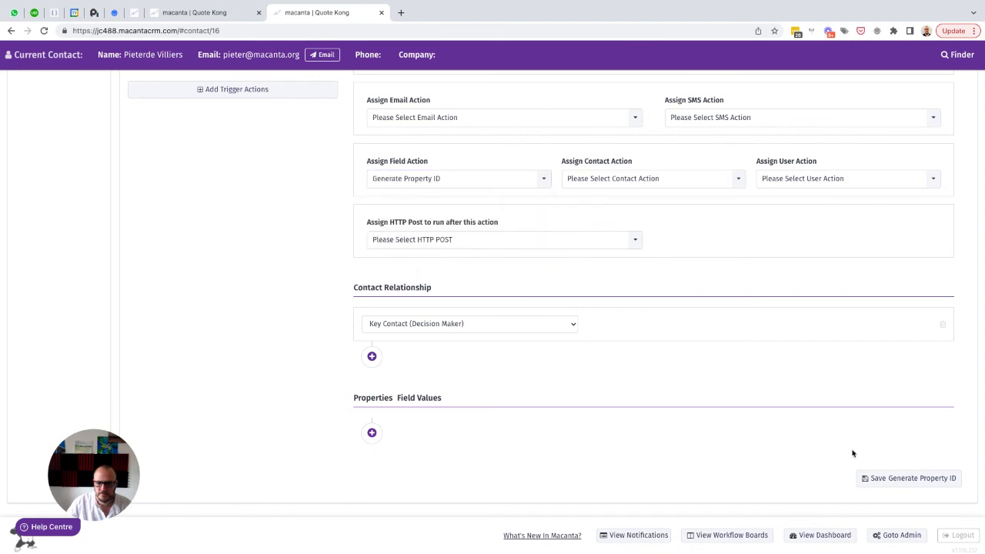
click(881, 479)
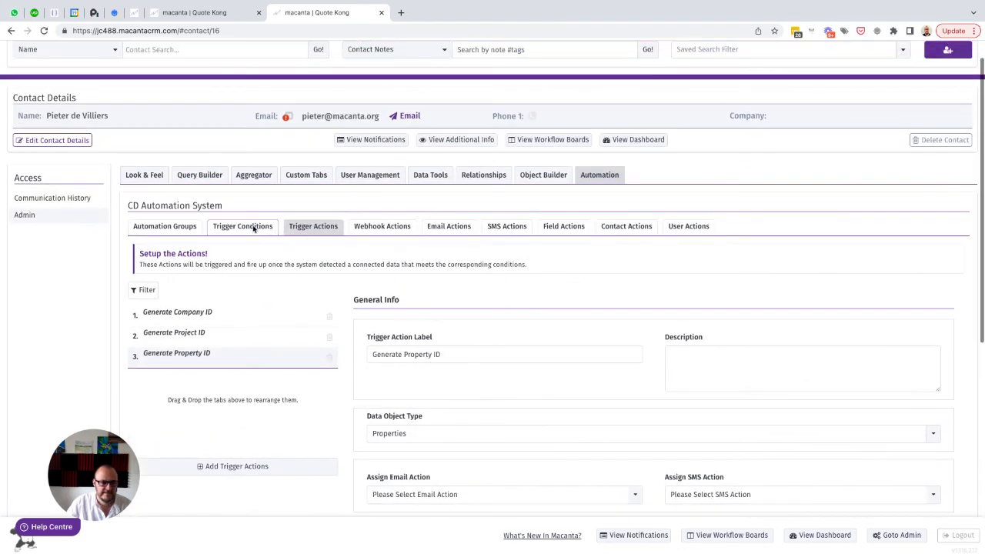
Add an automation group labelled "Settings" and give it two extra automation rows
click(157, 230)
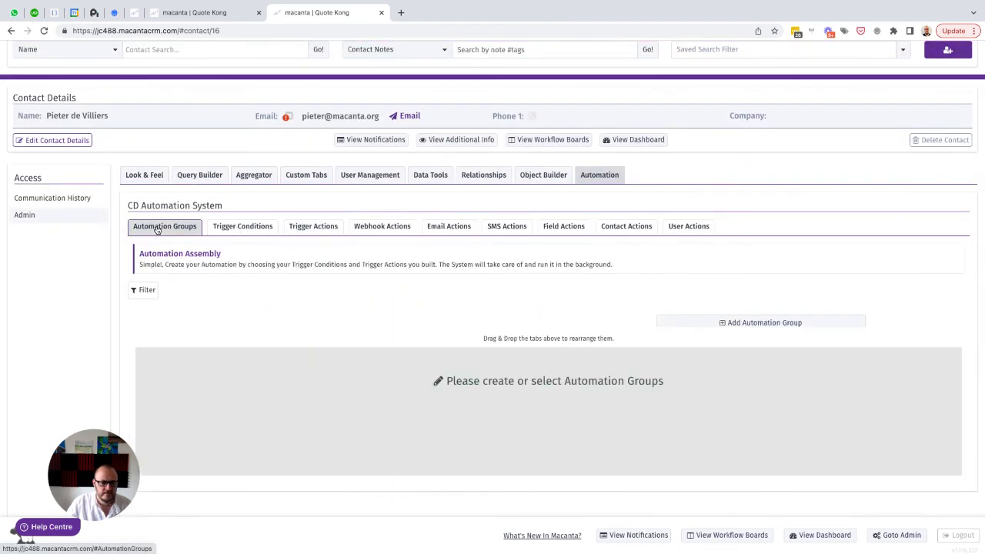
click(757, 323)
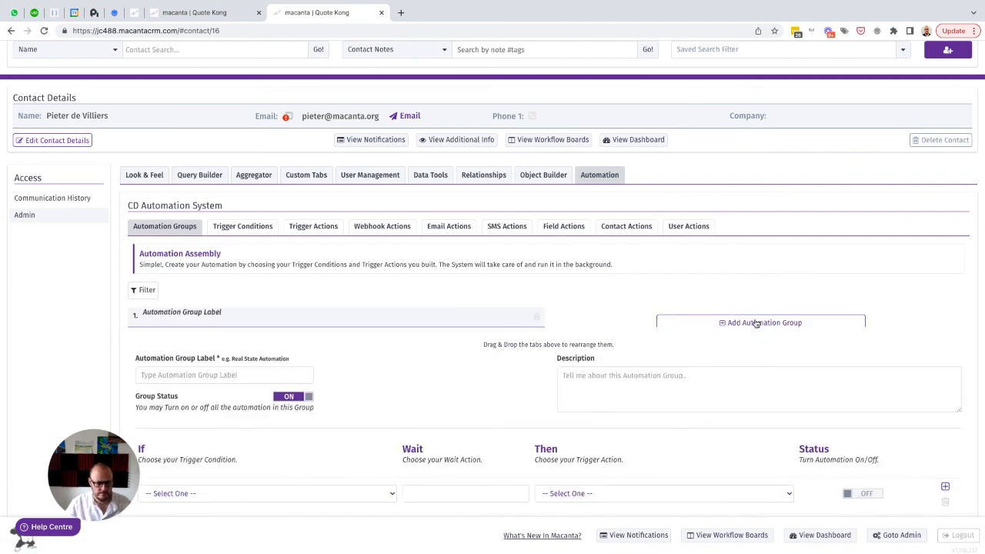
text(Settings)
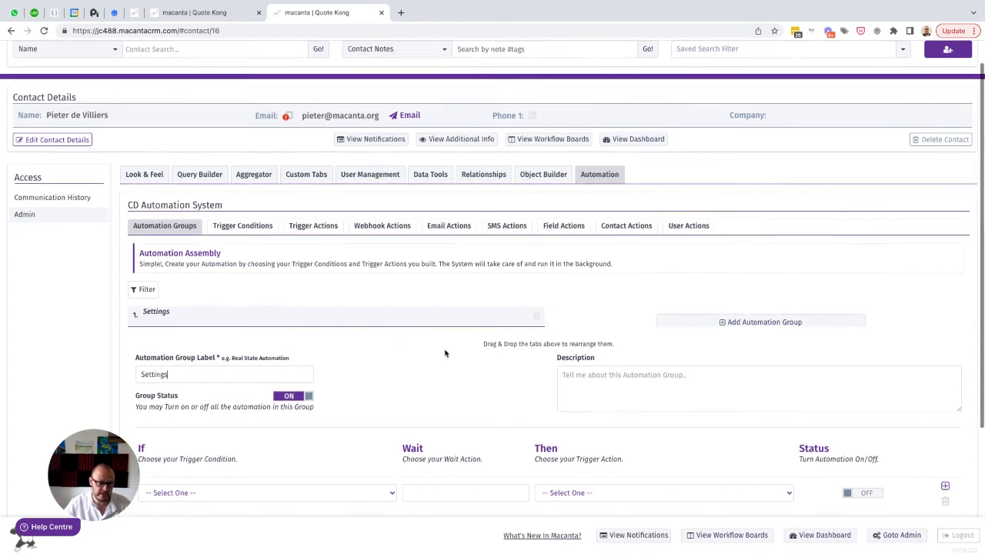
scroll(445, 354, down, 3)
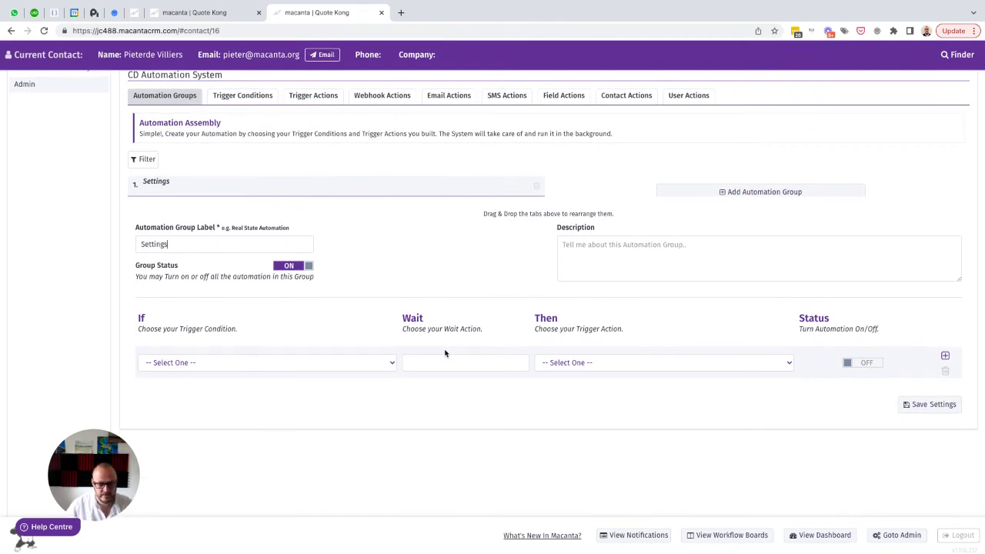
scroll(444, 354, down, 1)
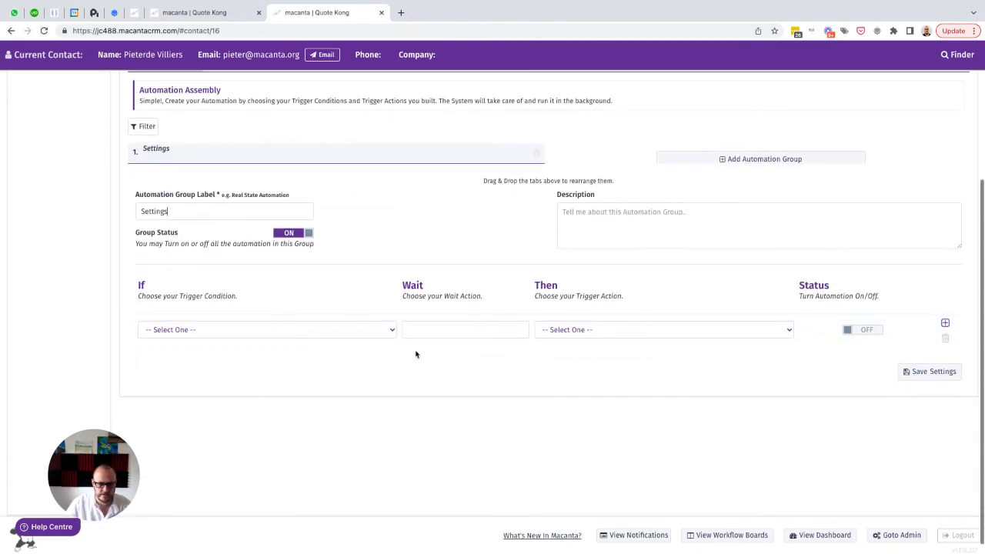
click(945, 324)
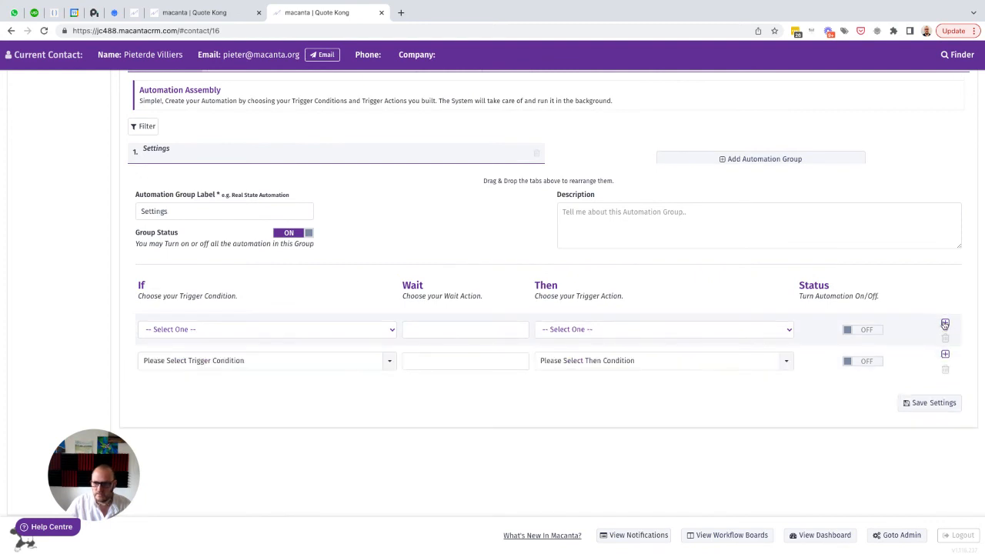
click(945, 324)
Set the three rows' trigger conditions to Company ID is Not Set, Property ID is Not Set and Project ID is Not Set, in that order
click(296, 329)
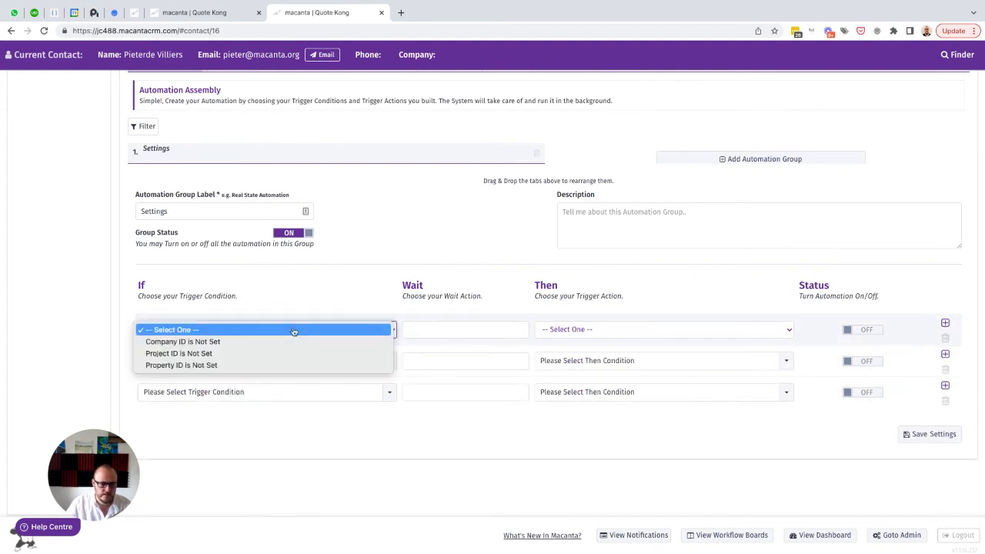
click(226, 341)
click(228, 362)
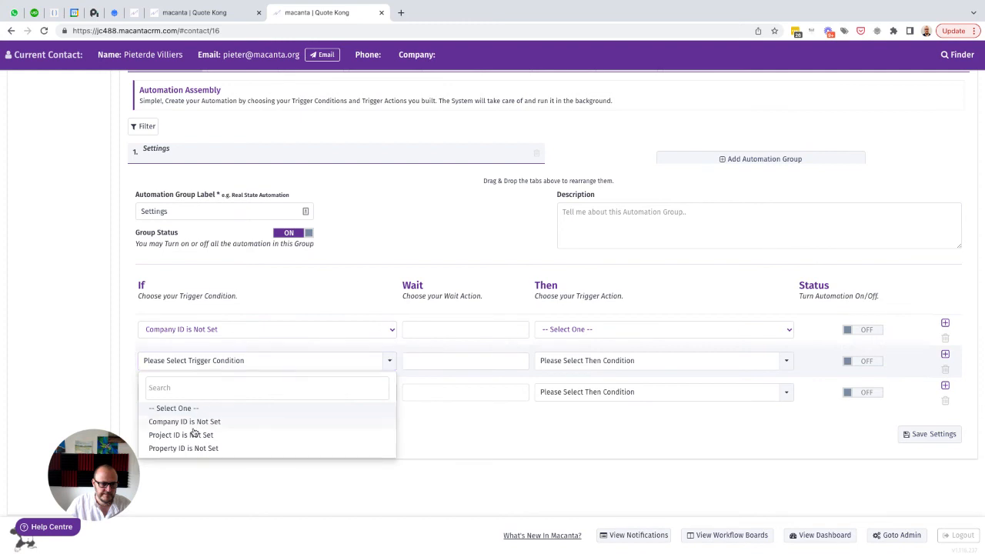
click(178, 449)
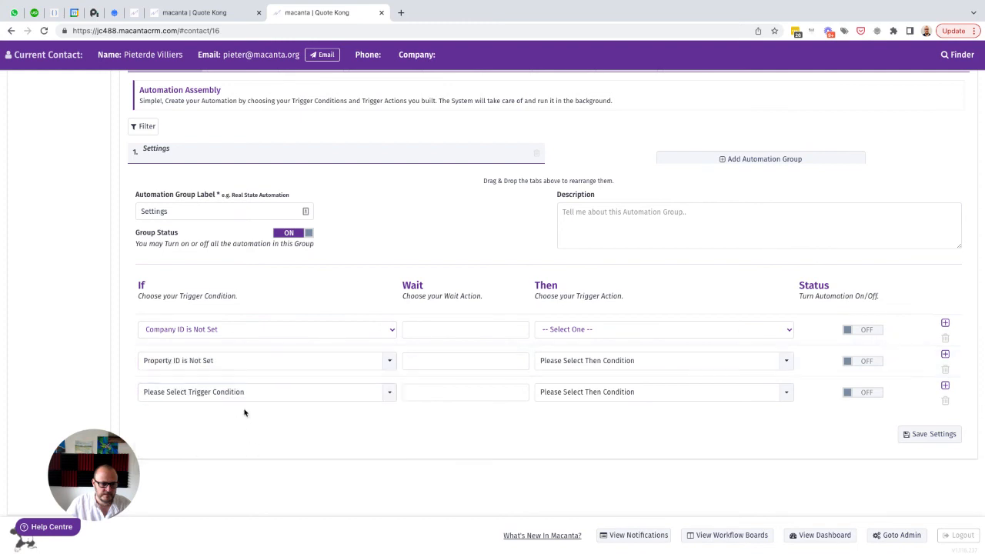
click(217, 394)
click(176, 466)
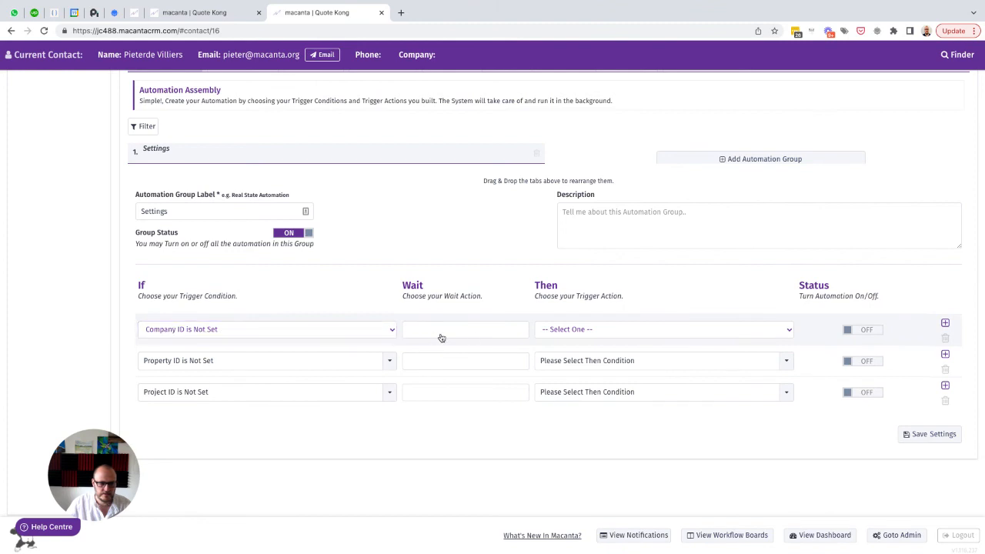
Set the company row's trigger action to Generate Company ID and turn that automation on
click(569, 331)
click(570, 341)
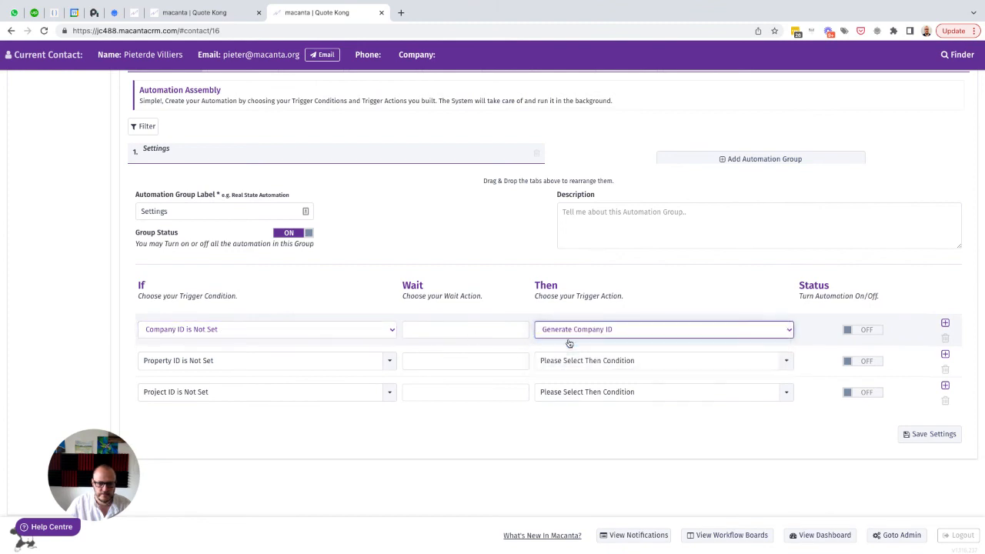
click(854, 329)
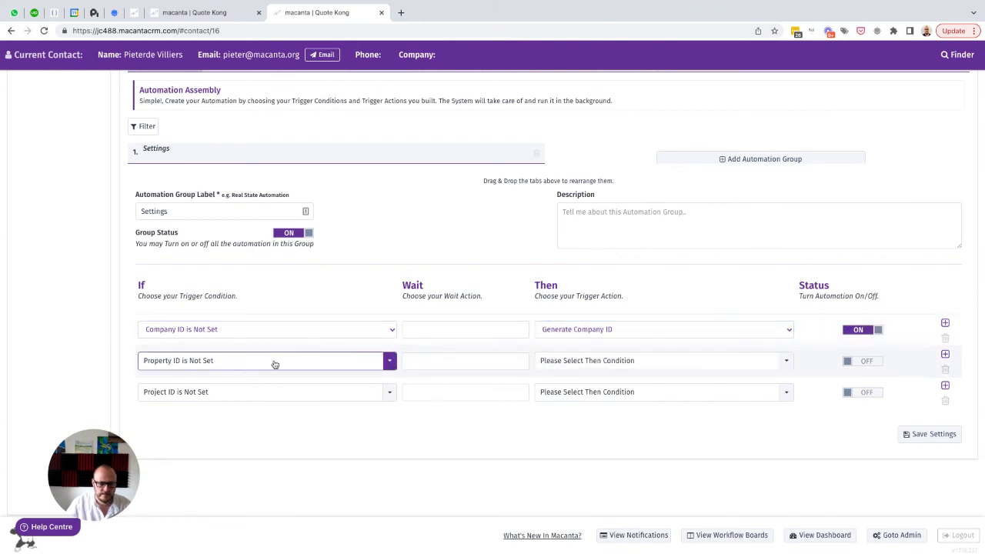
Set the property row's action to Generate Property ID and the project row's to Generate Project ID, turning both automations on
click(568, 361)
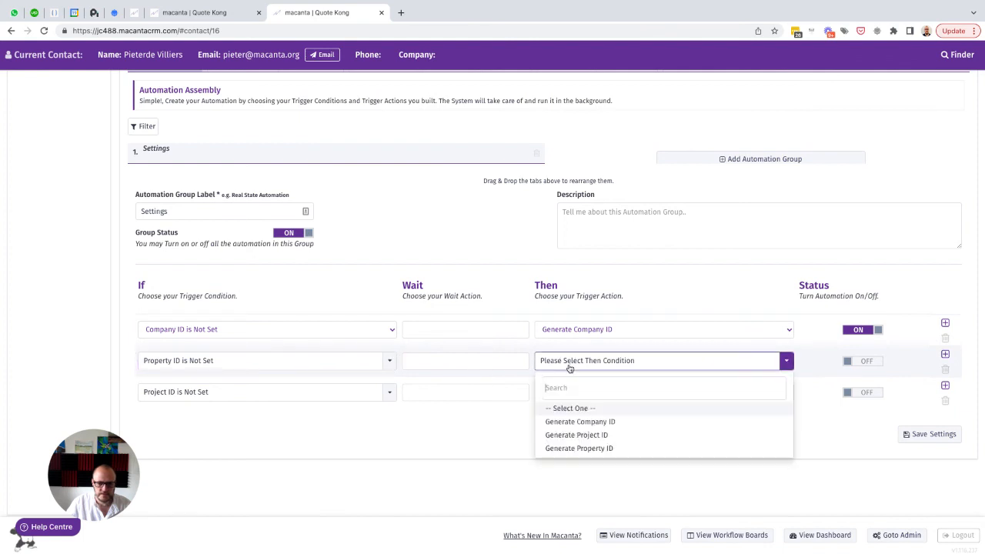
click(571, 449)
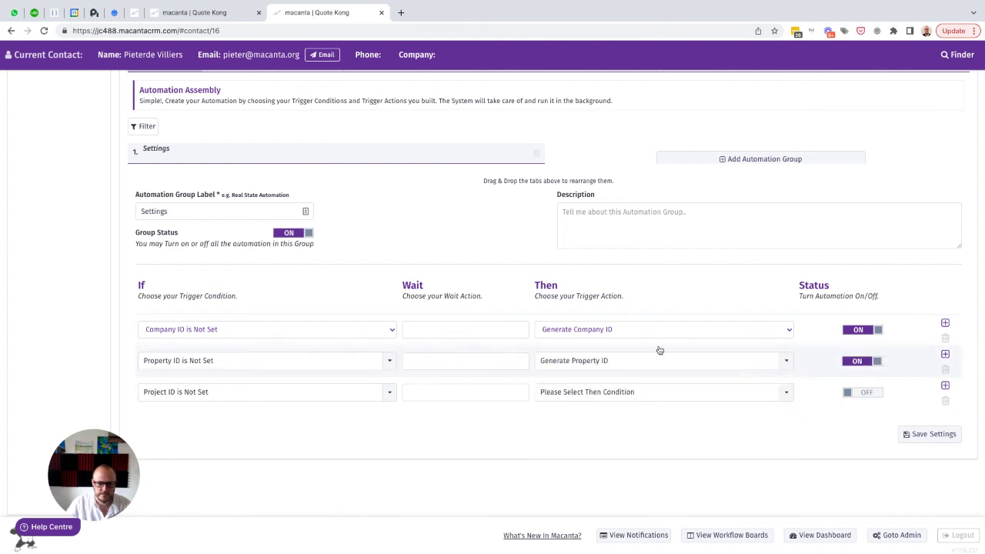
click(587, 393)
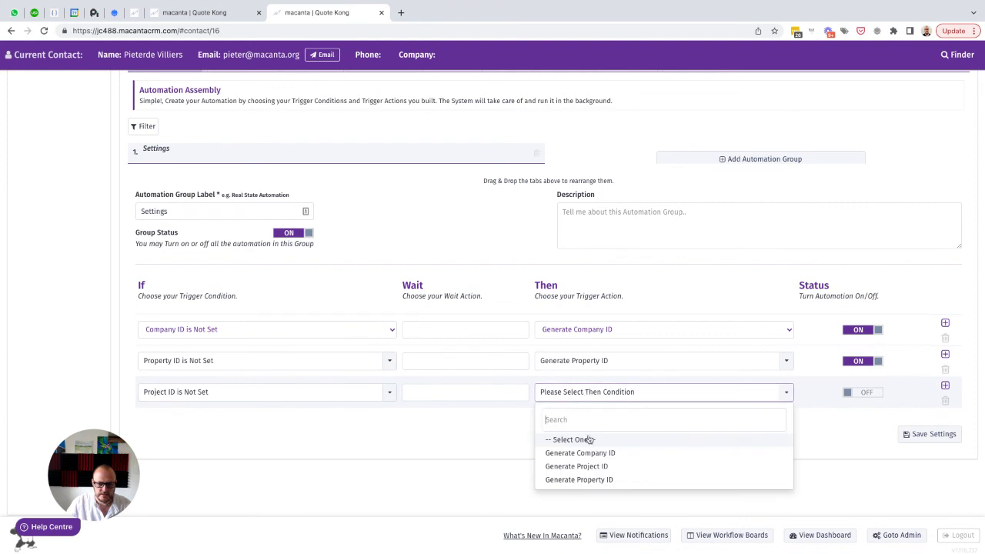
click(576, 467)
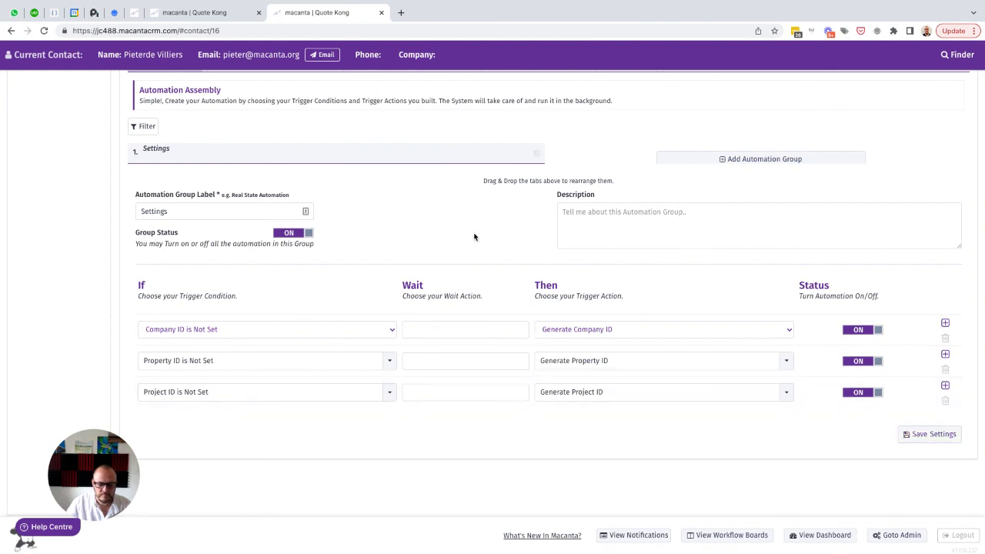
Return to the Admin Settings browser tab, dismiss the Automation video dialog and open the logged-in user's contact record
click(194, 12)
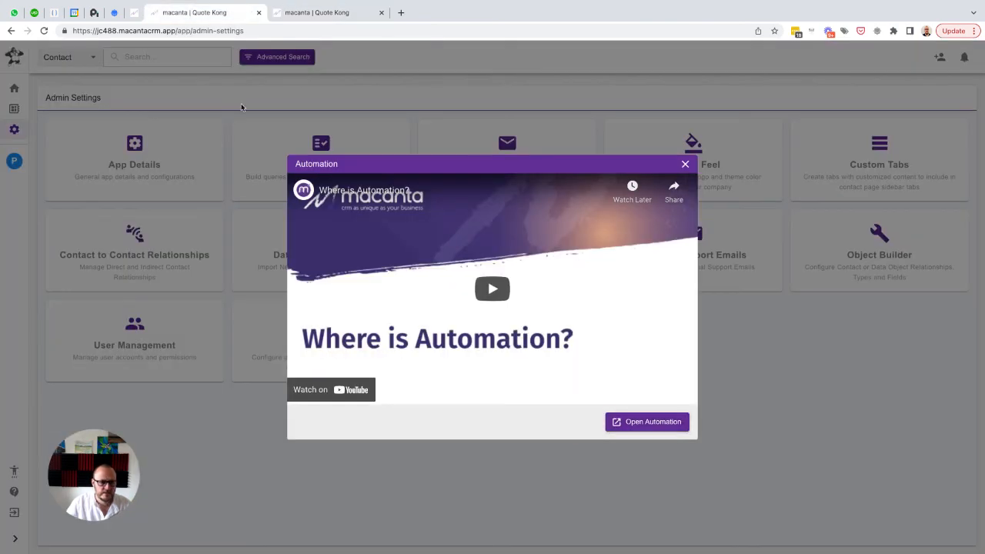
click(219, 117)
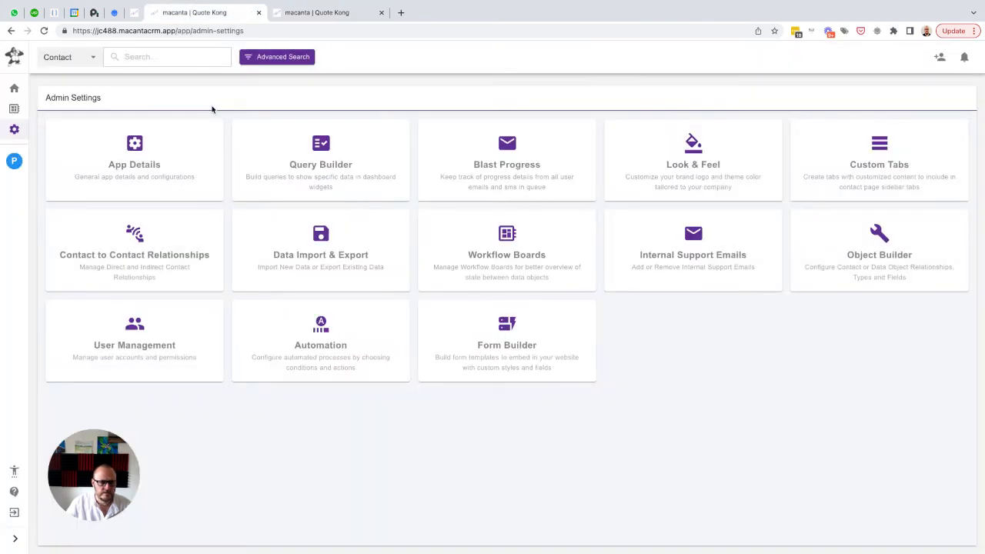
click(16, 162)
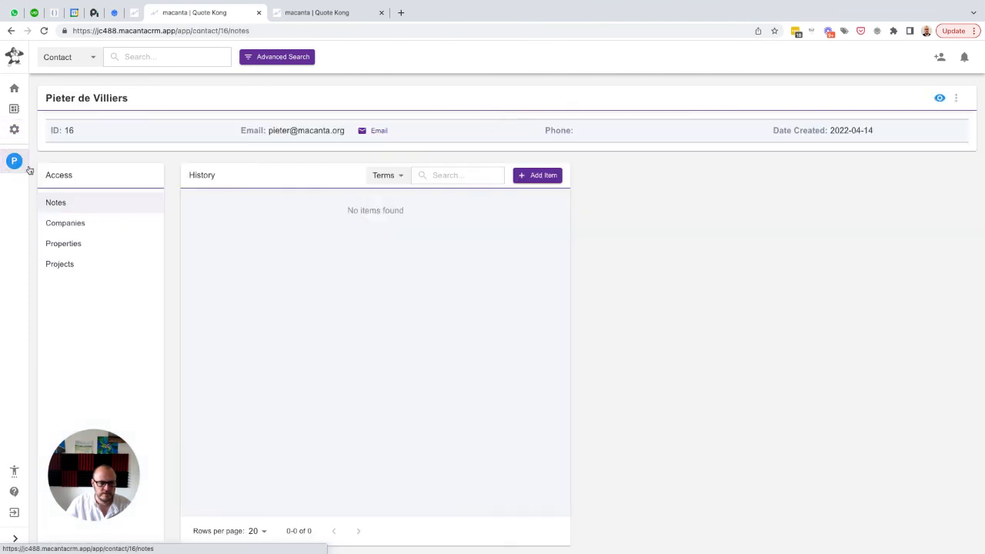
Start a new Companies item for the contact with company name My First Company and company type Supplier
click(63, 223)
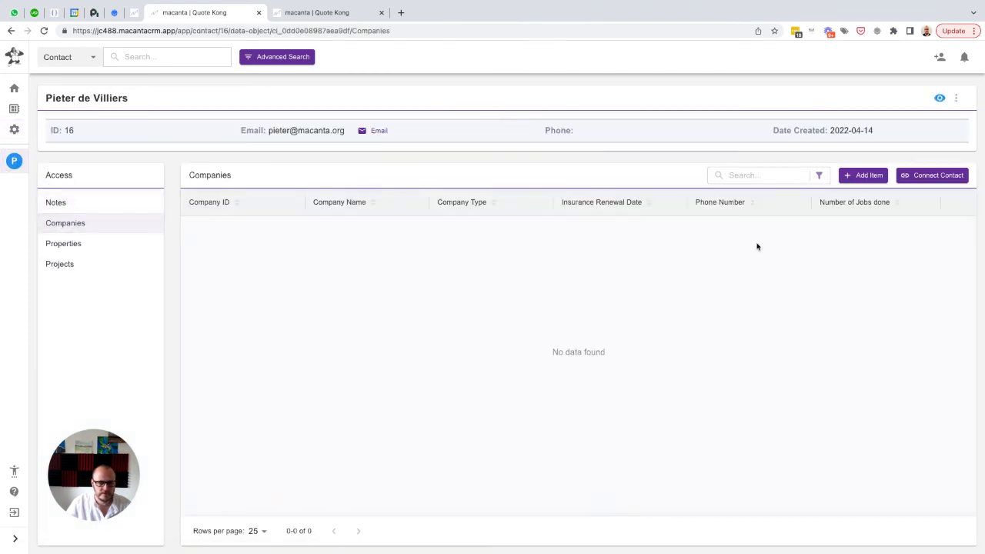
click(862, 177)
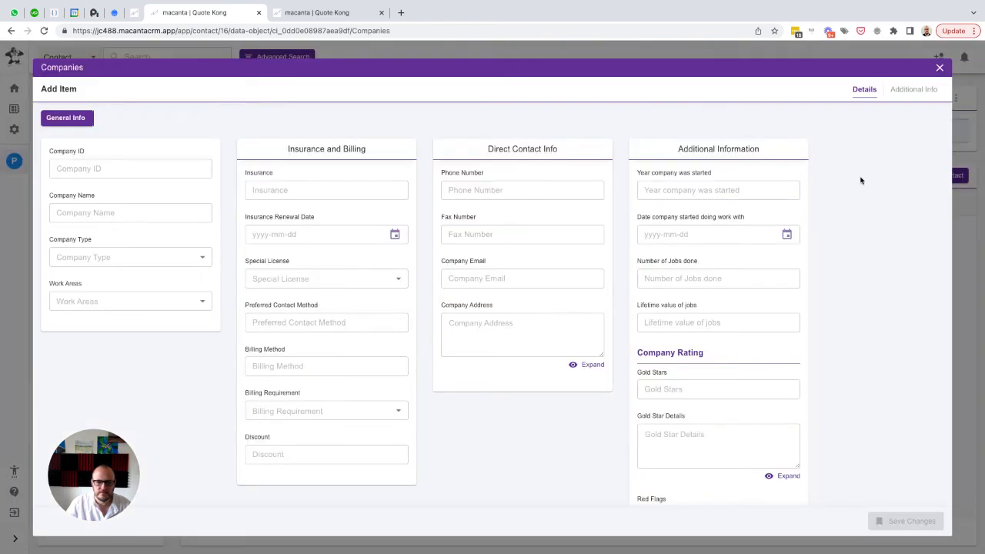
click(115, 167)
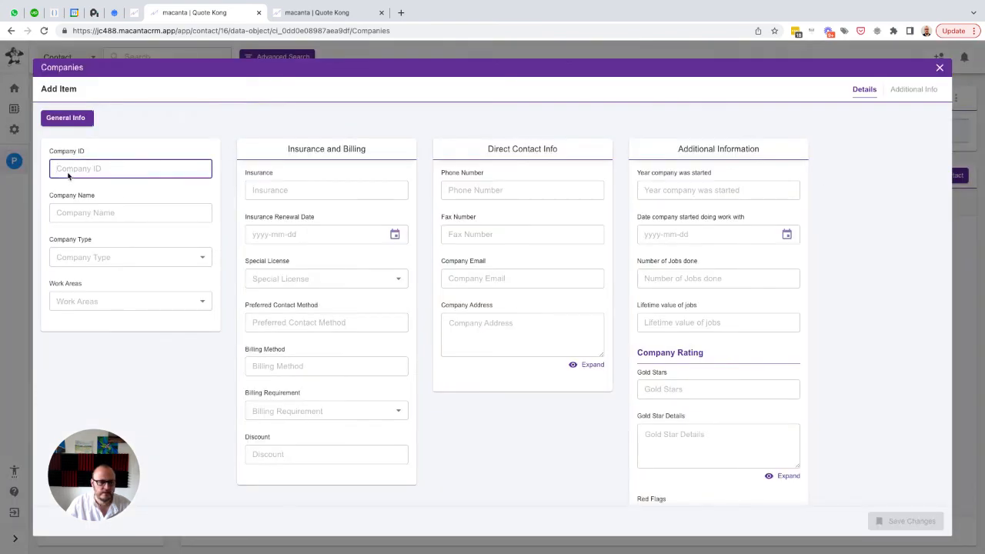
click(78, 213)
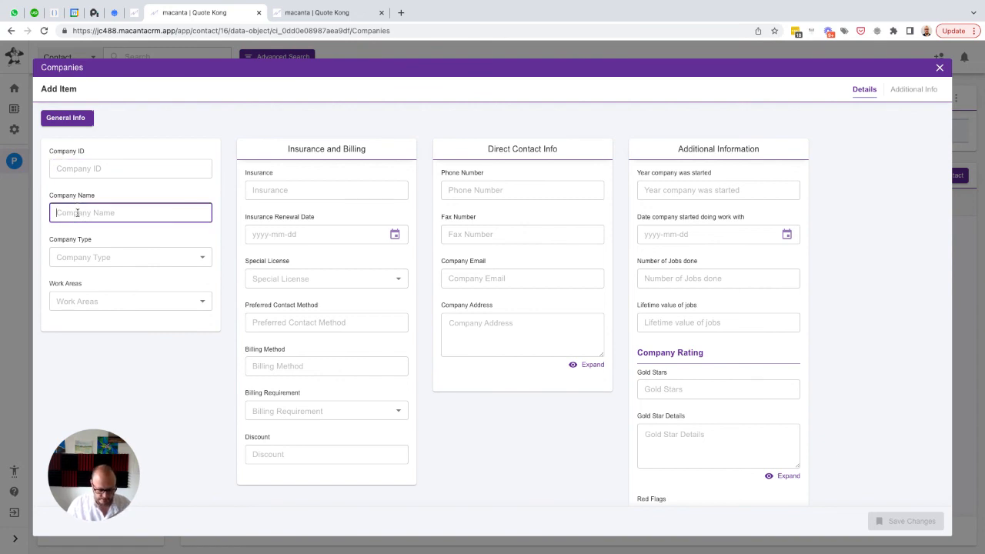
text(My First Company)
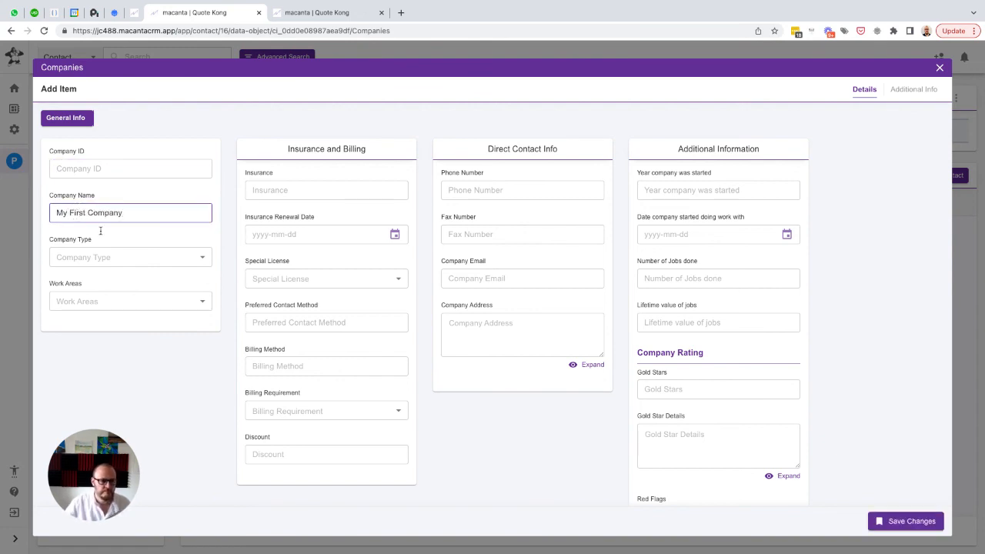
click(96, 257)
click(79, 280)
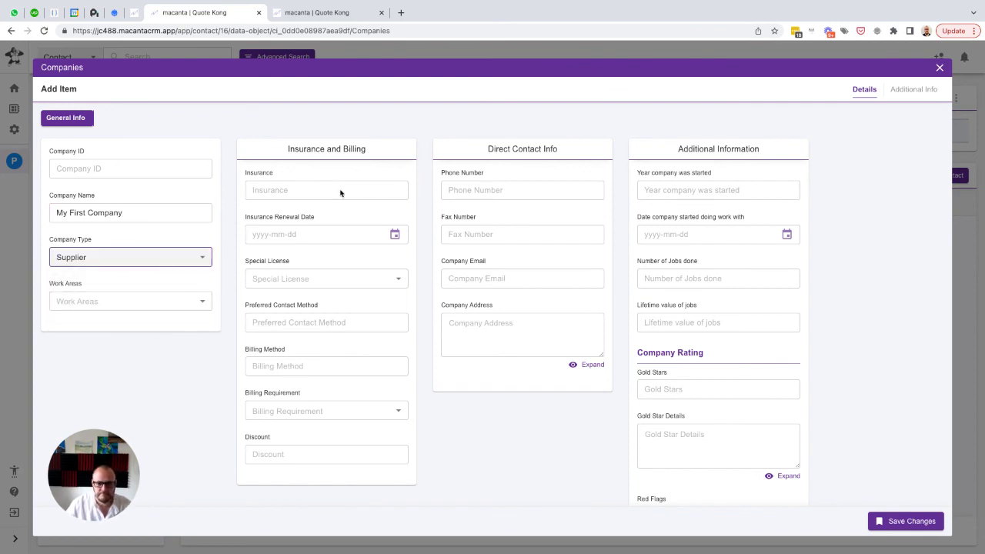
click(471, 239)
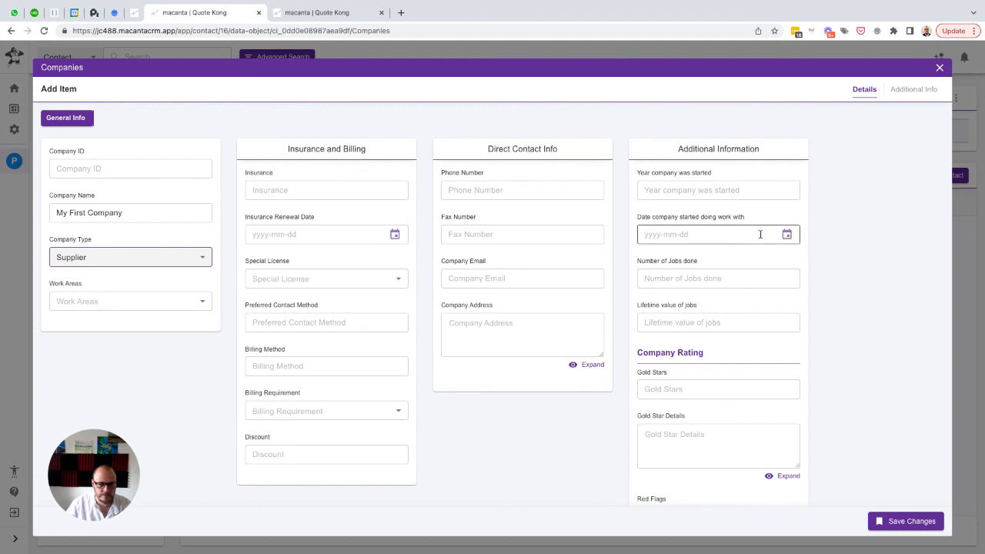
Set the contact's relationship to the new company to Key Contact (Decision Maker) and save the item
click(912, 91)
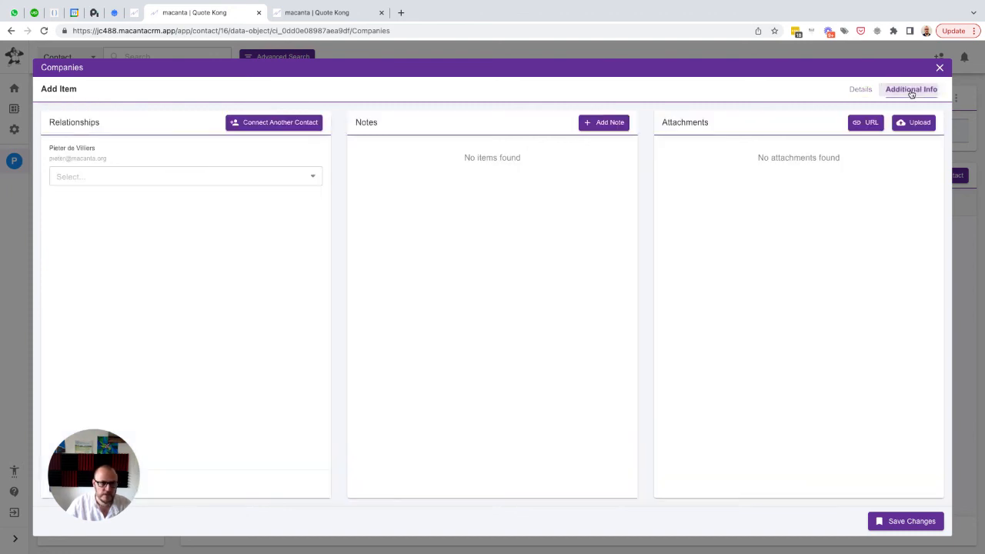
click(94, 177)
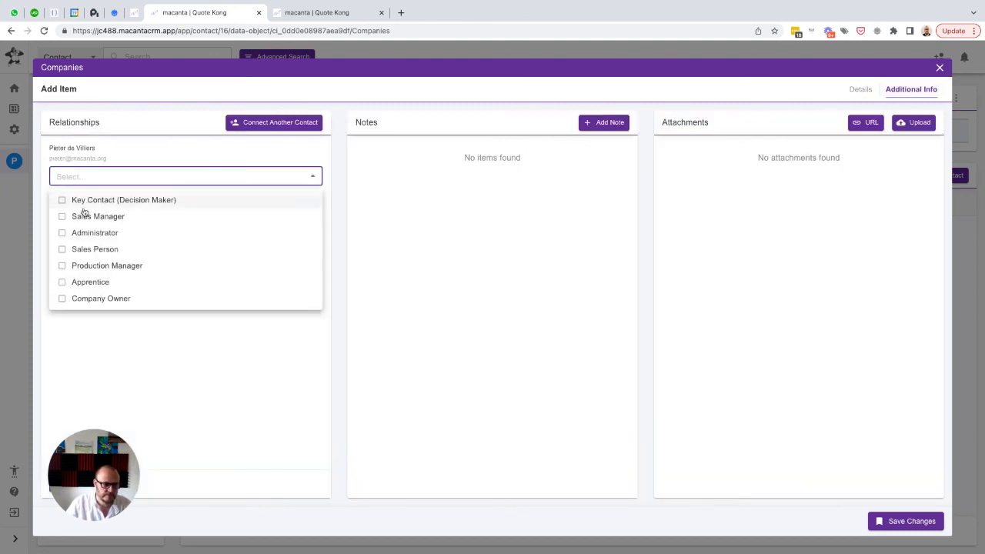
click(98, 201)
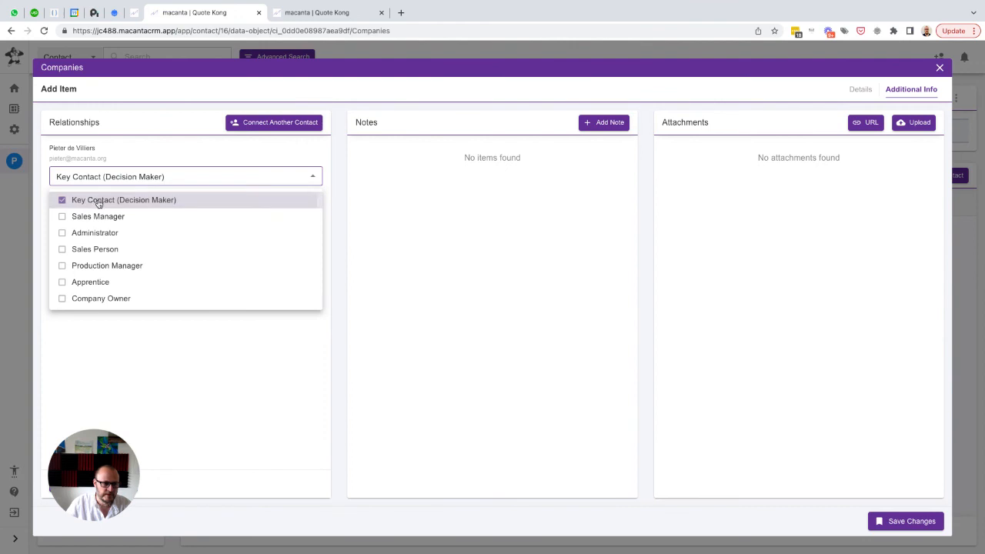
click(190, 364)
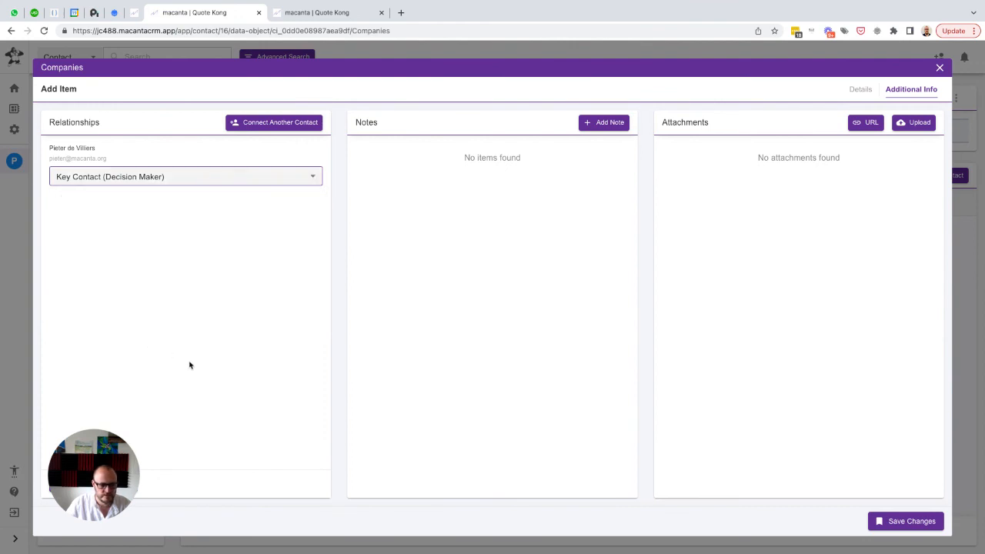
click(860, 91)
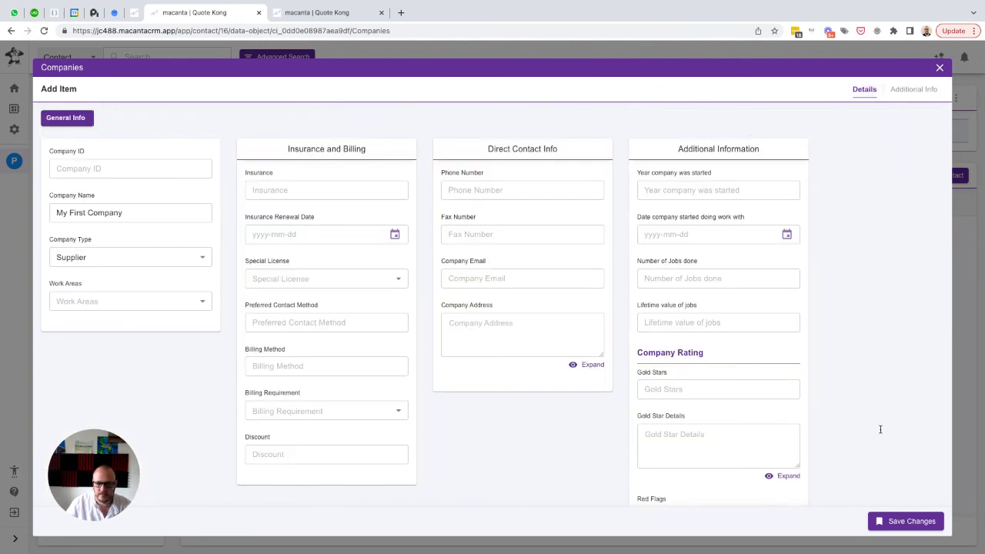
click(899, 523)
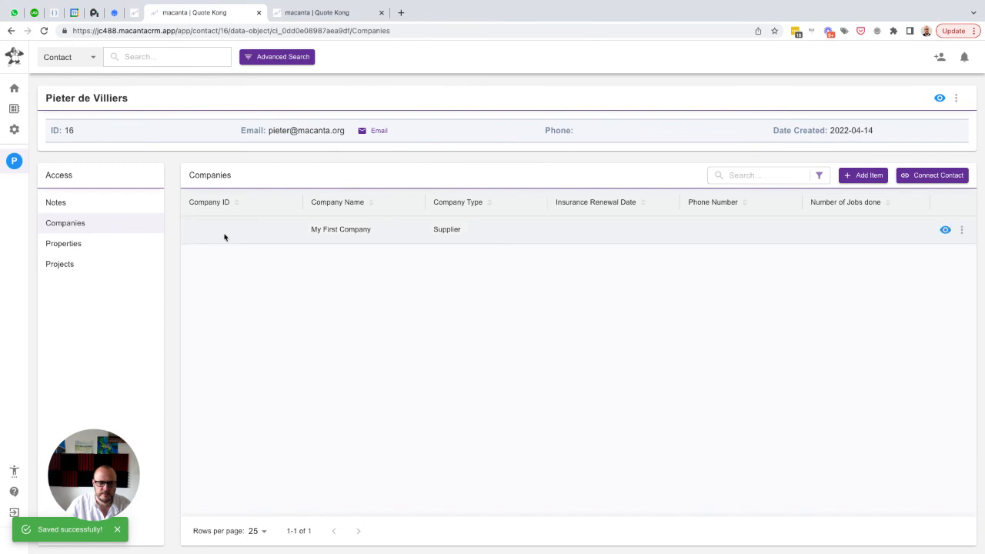
Check the automation history of My First Company, dismiss the connection notification and close the history
click(961, 229)
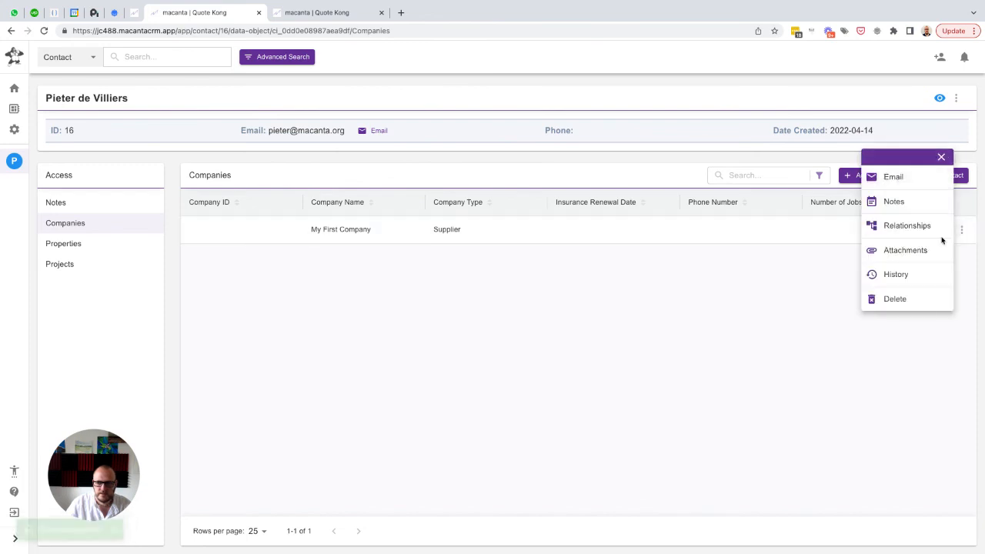
click(898, 274)
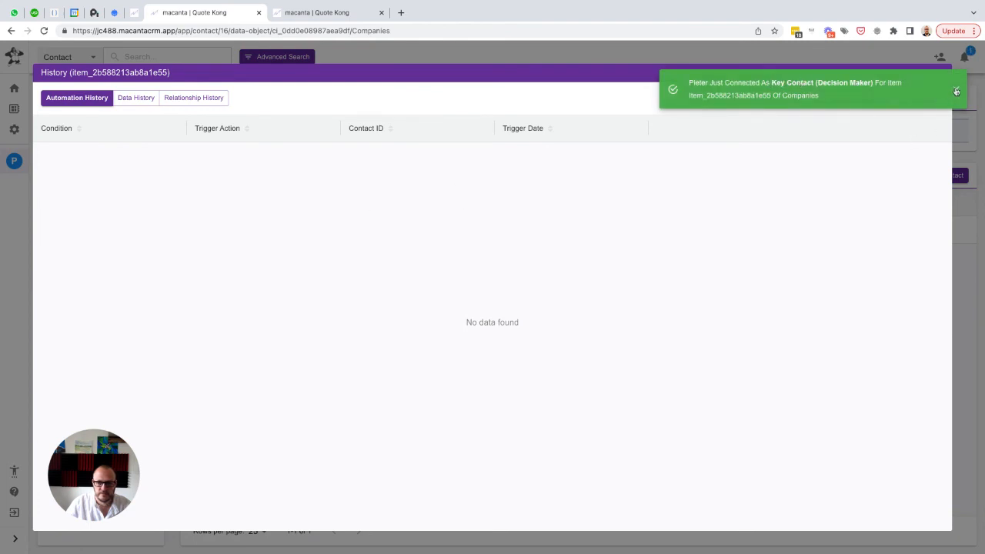
click(955, 92)
click(938, 72)
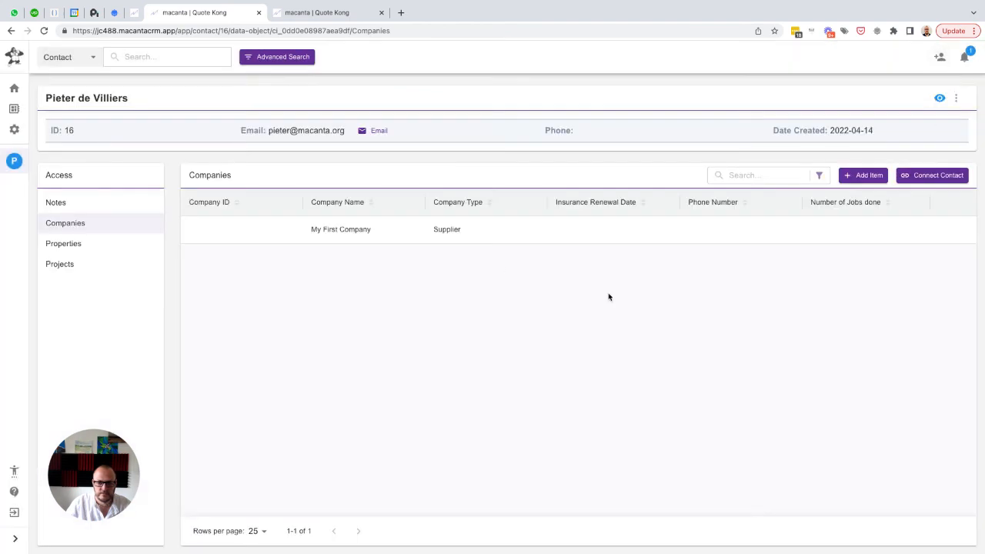
Reload the contact's Companies list by way of Notes and reopen the automation history of My First Company
click(74, 202)
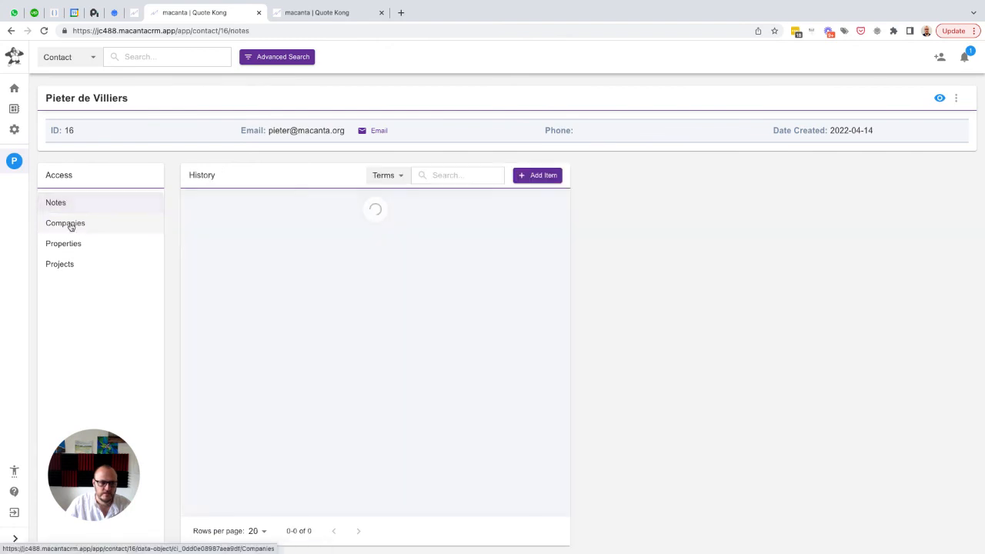
click(68, 224)
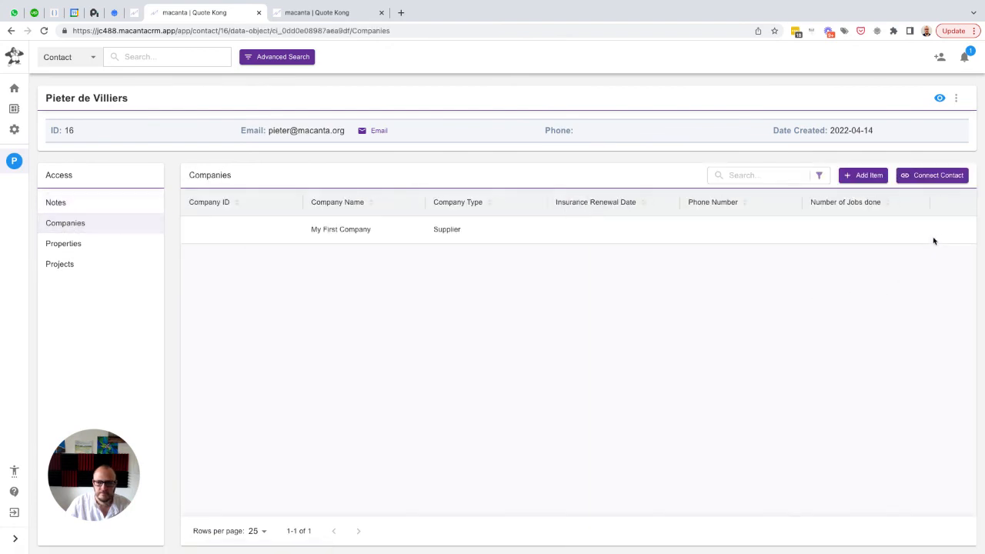
click(961, 229)
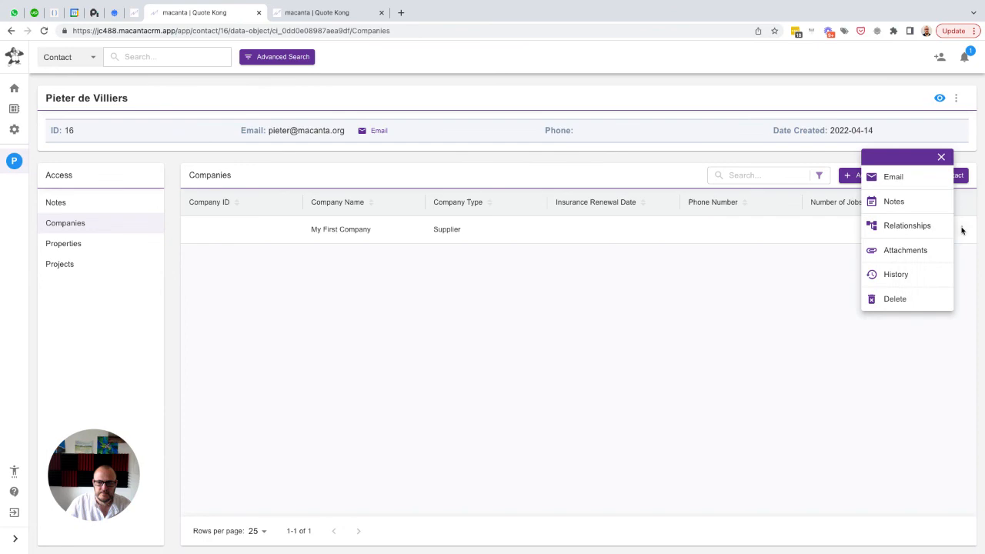
click(896, 275)
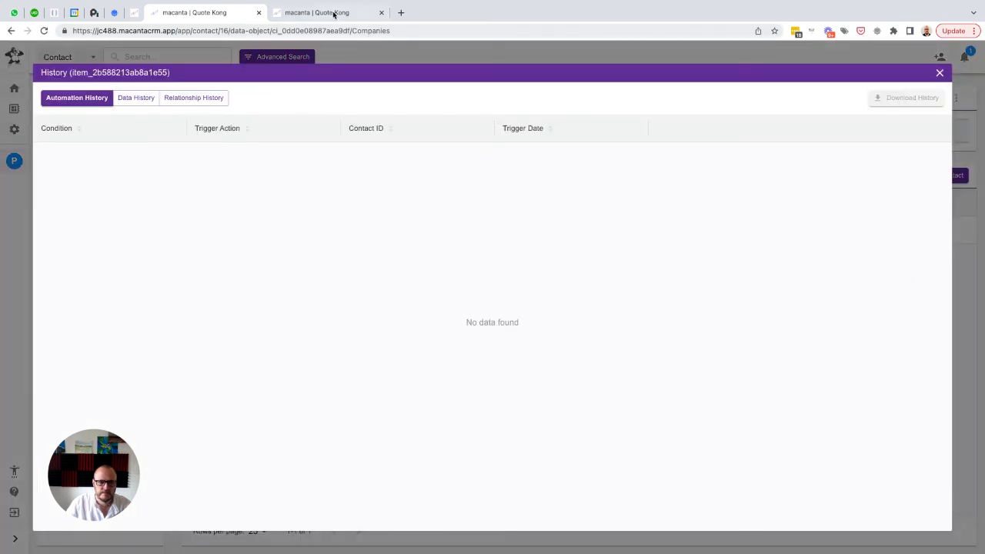
Review the Settings automation group in the other browser tab, then return to the contact record and close the company's history
click(331, 13)
scroll(461, 220, up, 1)
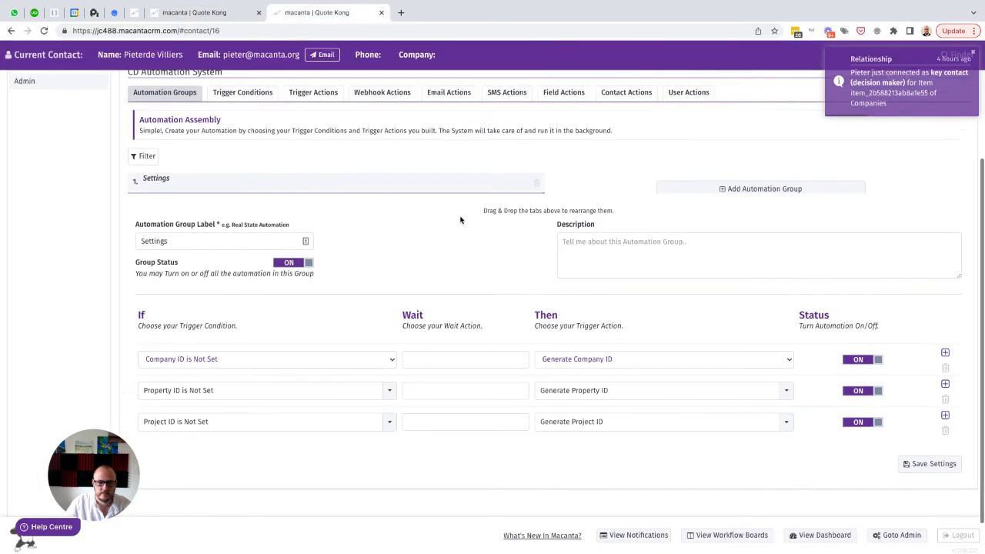
scroll(461, 220, down, 1)
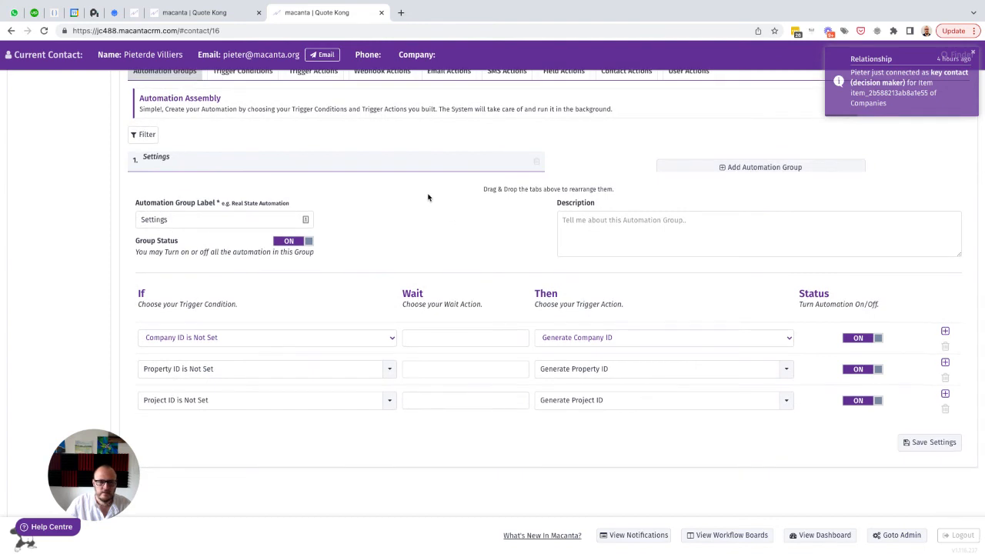
click(200, 13)
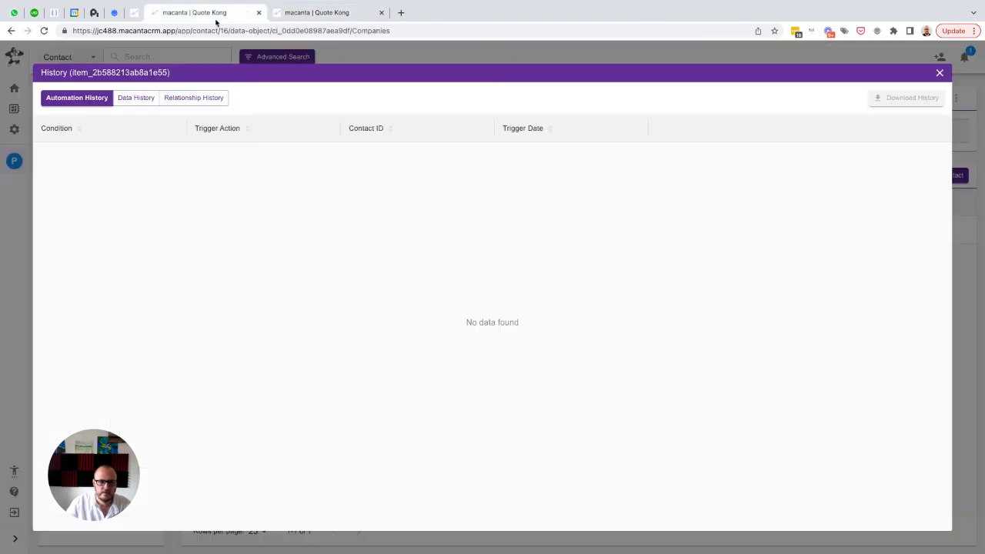
click(942, 74)
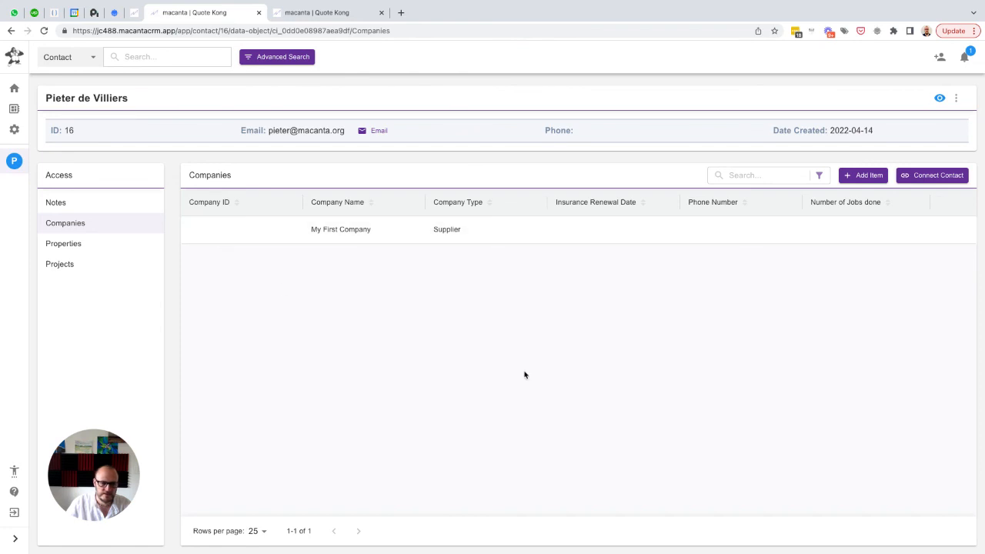
Reopen the Companies list, refresh the page to check the Company ID and dismiss the connection notification
click(66, 201)
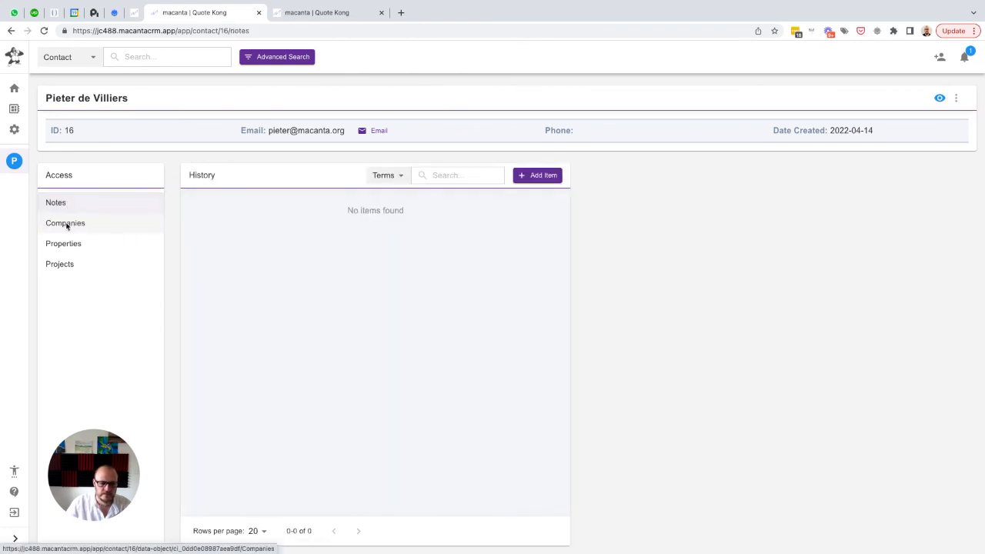
click(66, 224)
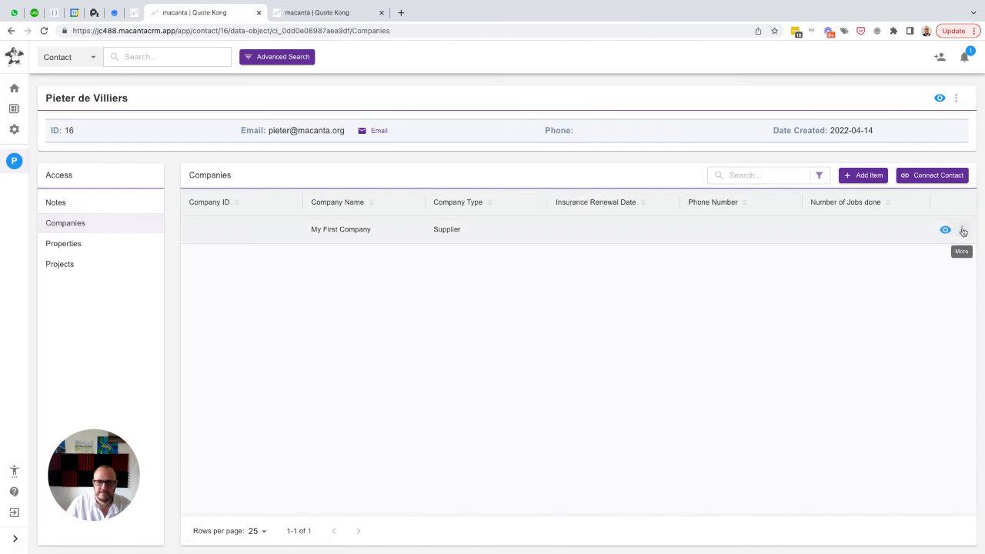
click(44, 31)
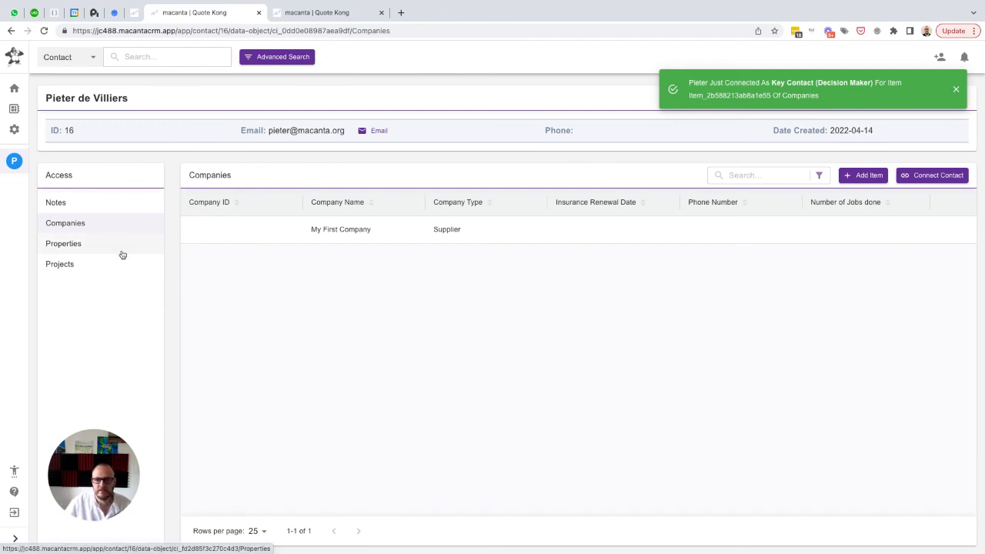
click(956, 90)
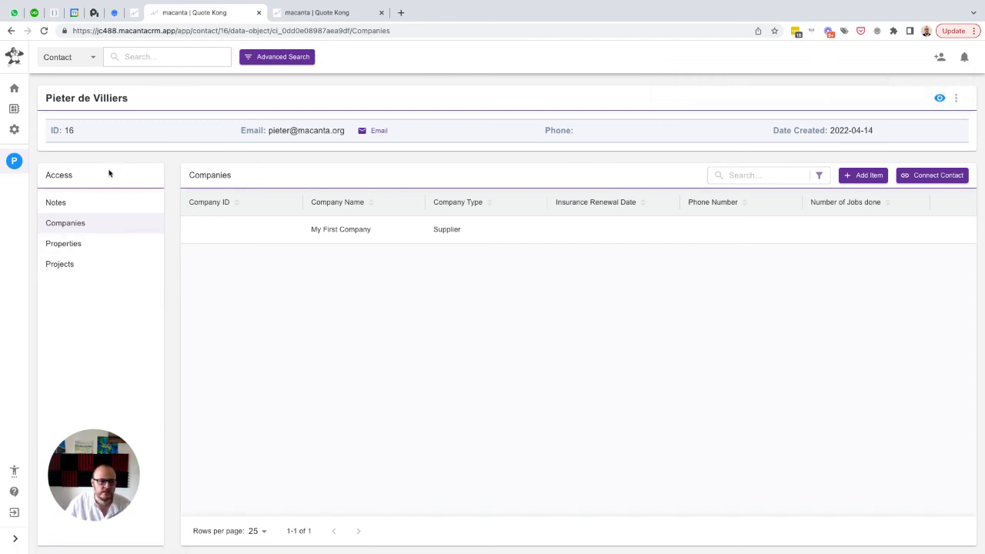
Start a new Properties item for the contact, set its related company to My First Company and enter the property's street address
click(70, 249)
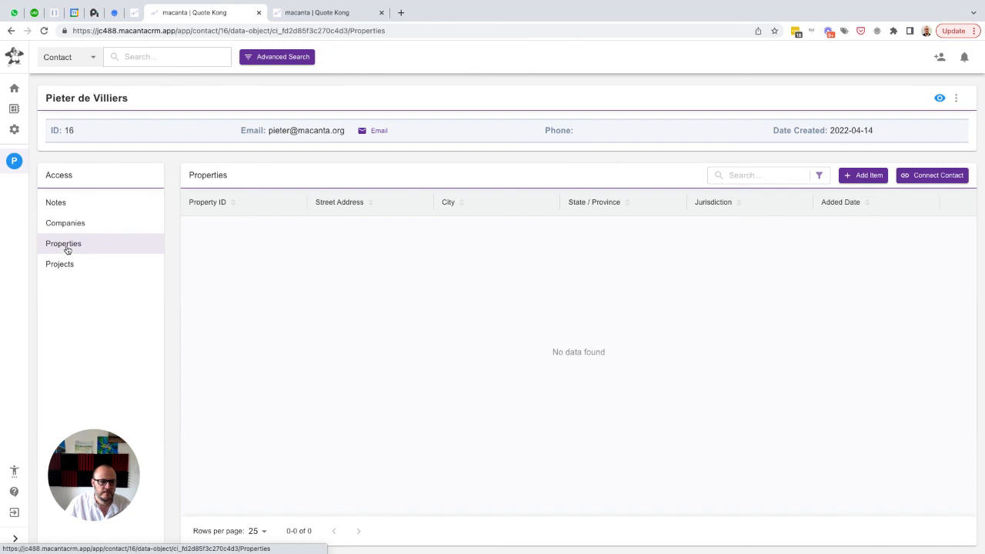
click(865, 177)
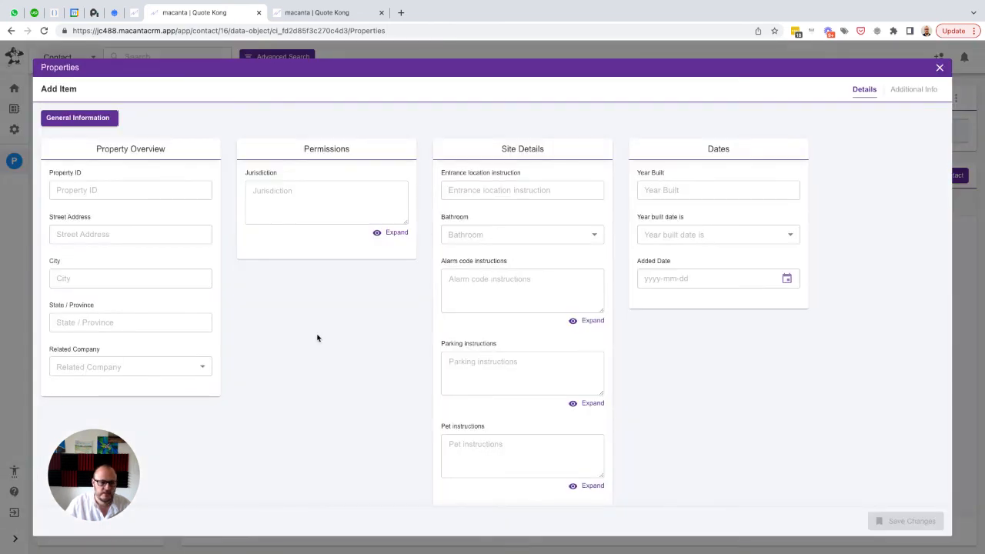
click(184, 371)
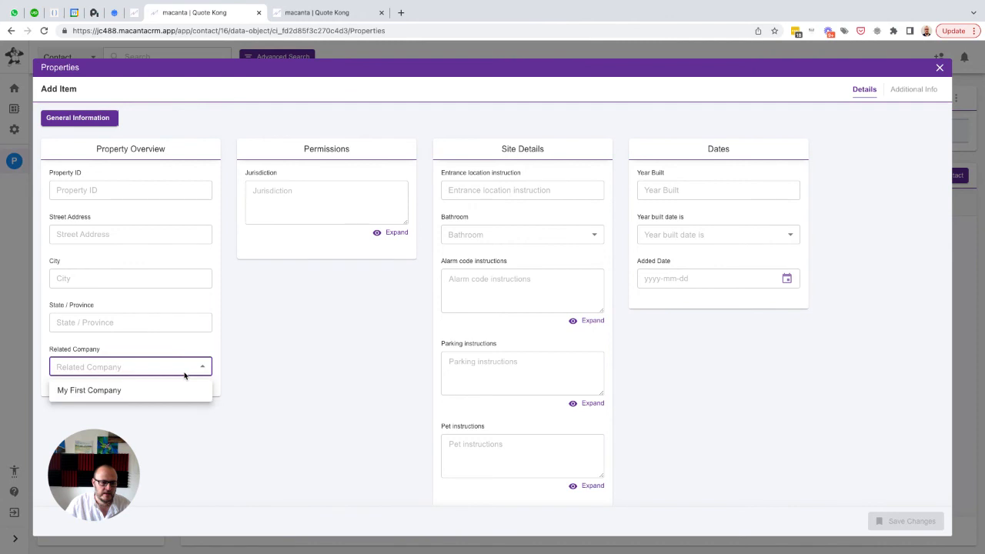
click(103, 393)
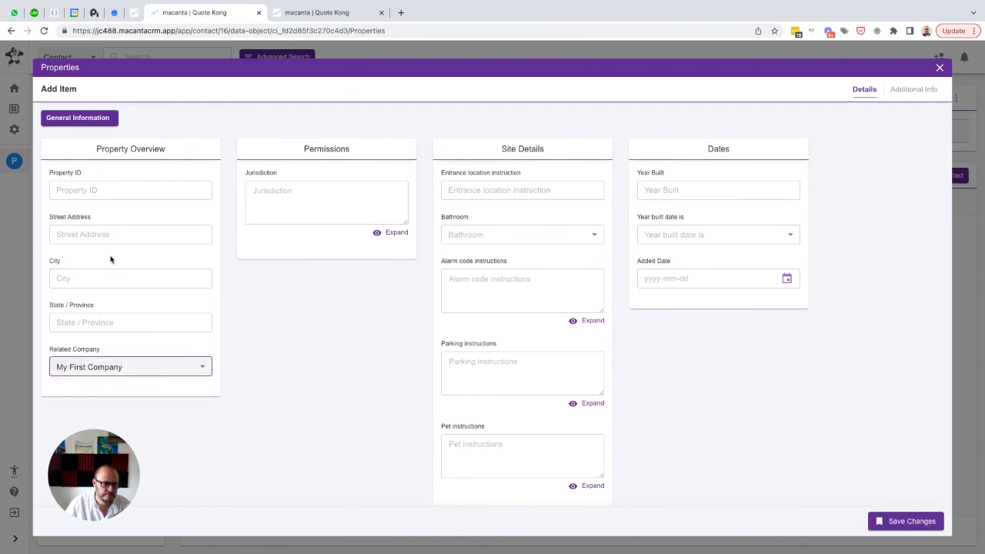
click(89, 234)
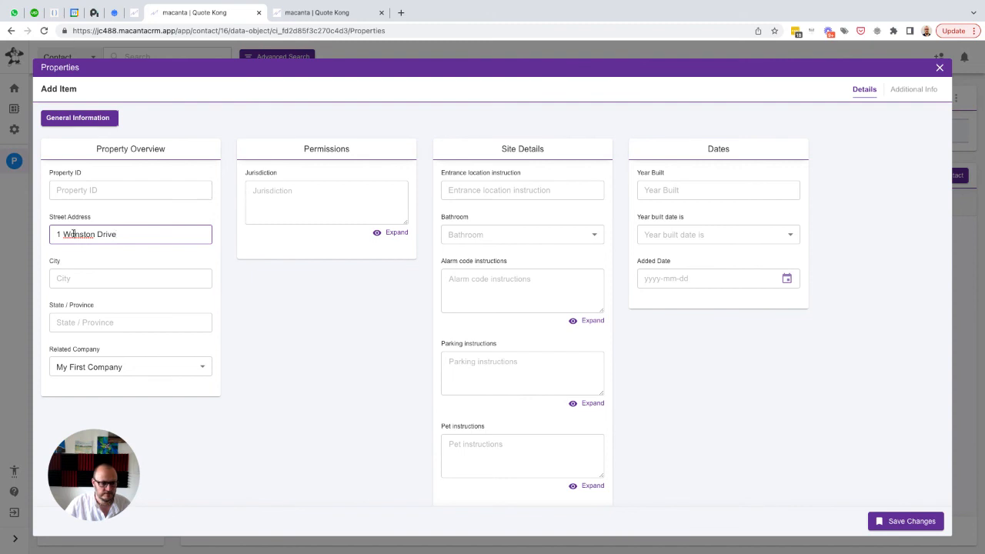
click(73, 234)
key(BackSpace)
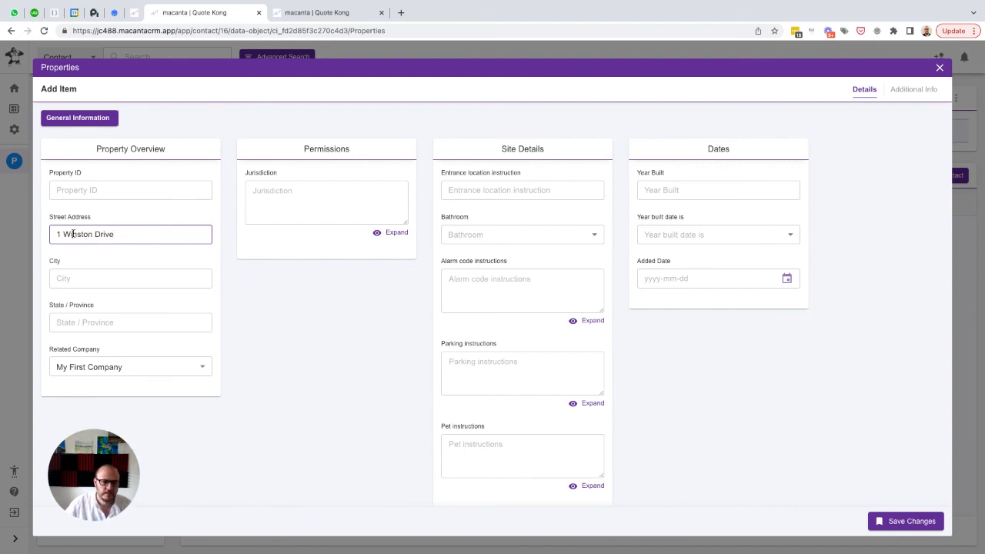
Assign the contact to the new property as Key Contact (Decision Maker), recheck its details and save the item
click(911, 90)
click(164, 180)
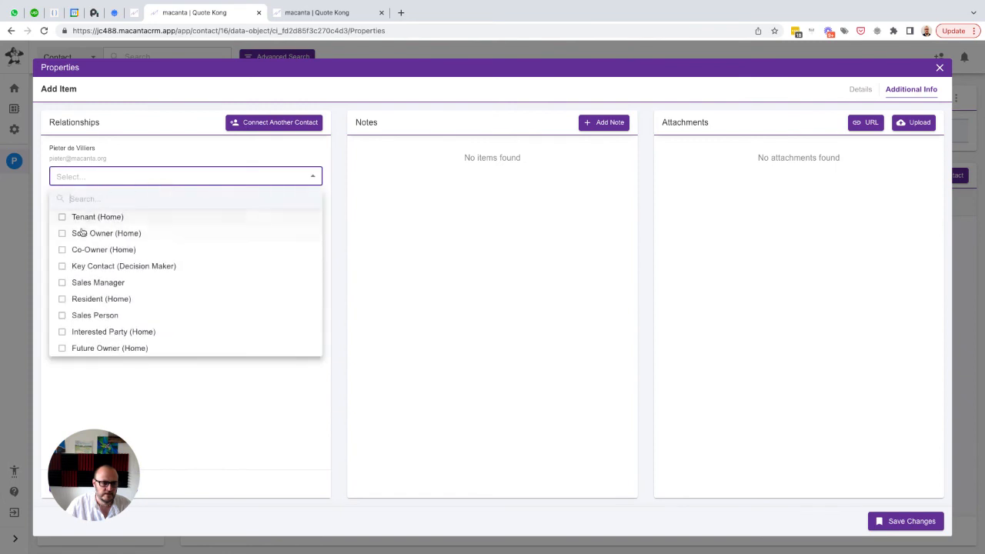
click(79, 266)
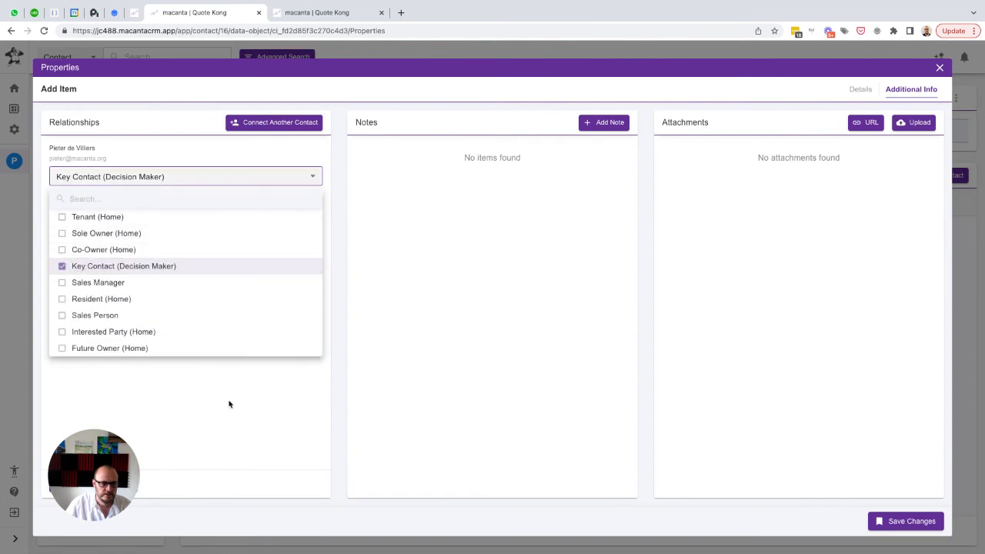
click(230, 403)
click(860, 90)
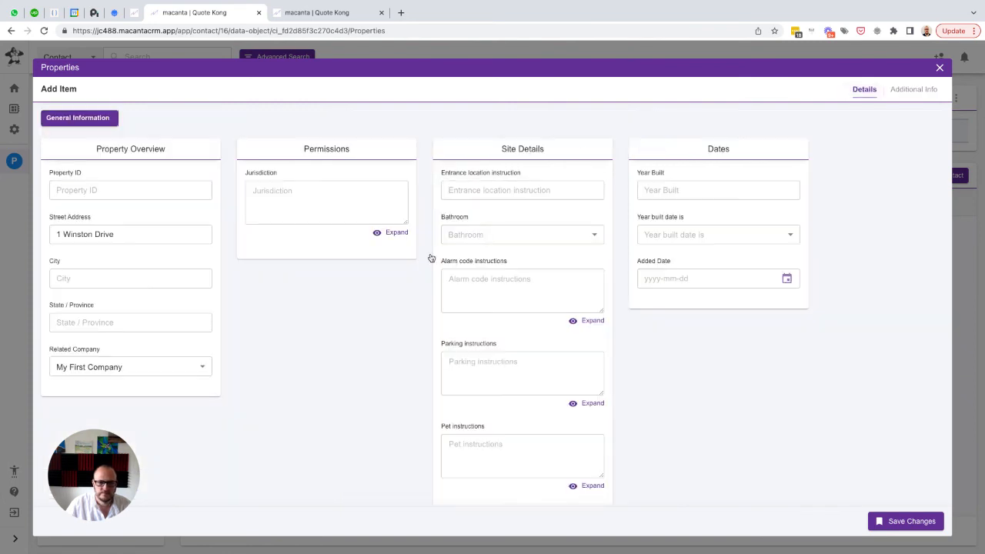
scroll(377, 381, down, 1)
scroll(377, 380, up, 1)
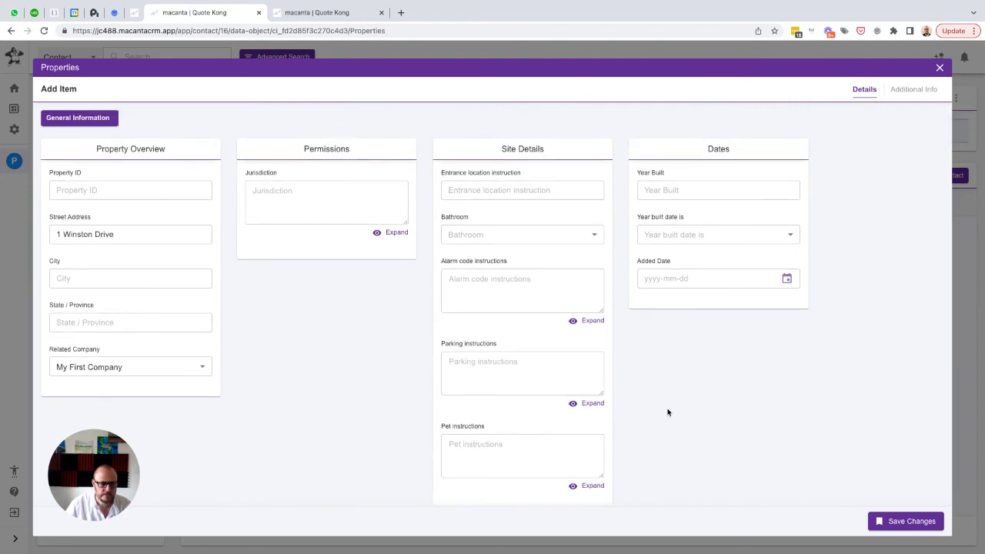
click(907, 521)
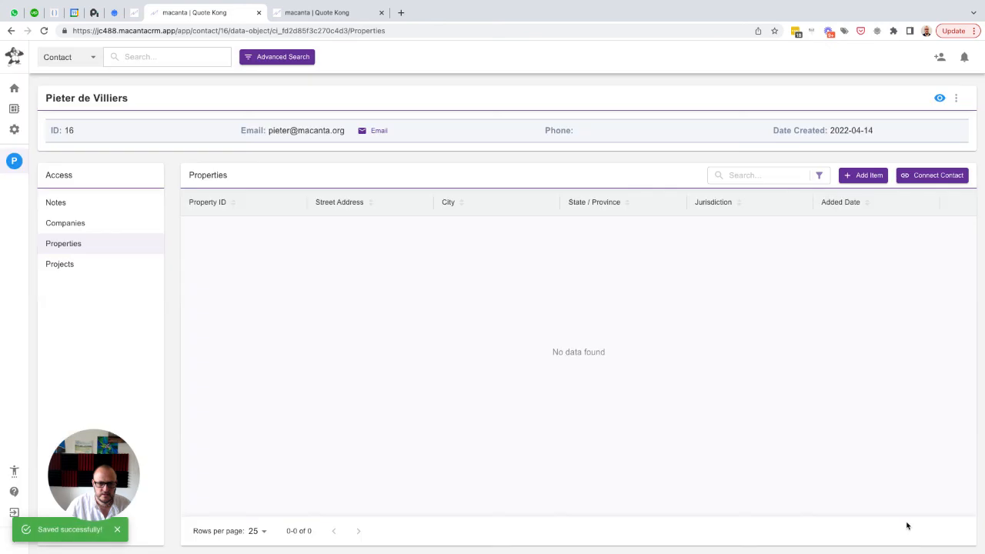
Review the automation and data history of My First Company, then refresh the Properties list to check the Property ID
click(90, 228)
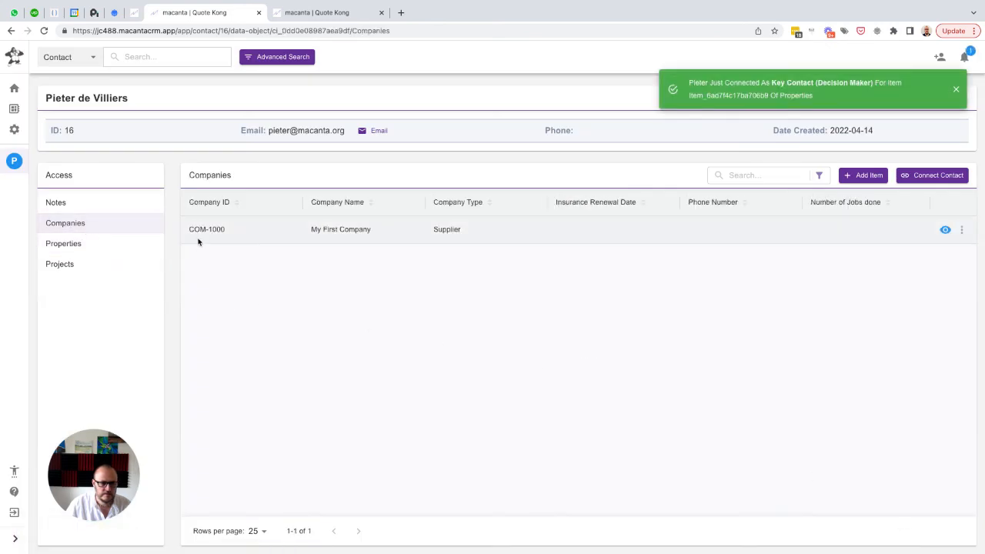
click(961, 229)
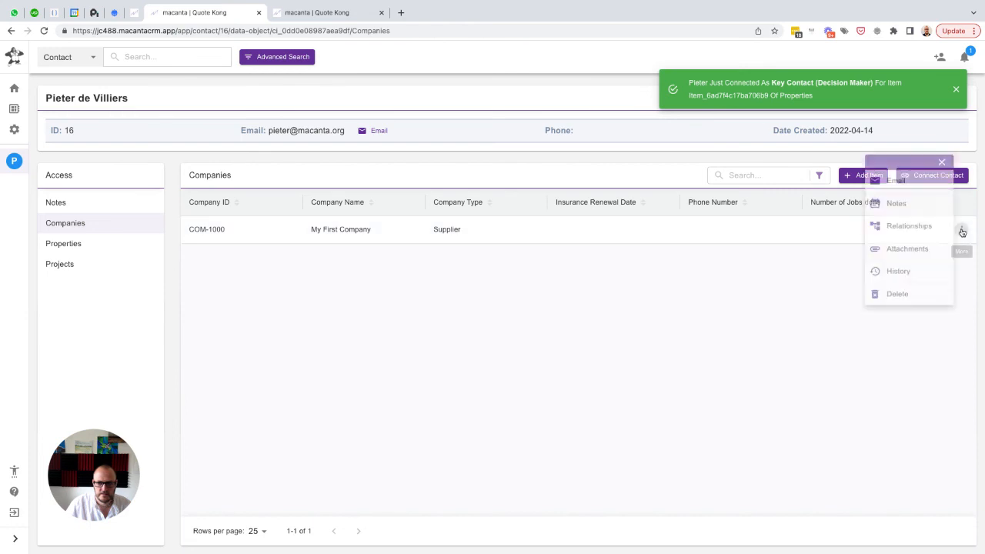
click(897, 274)
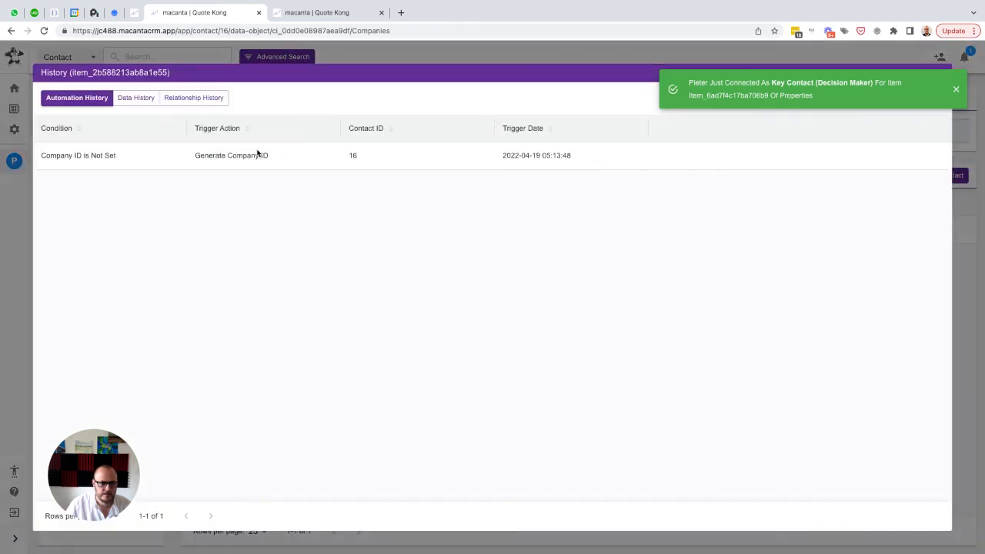
click(134, 100)
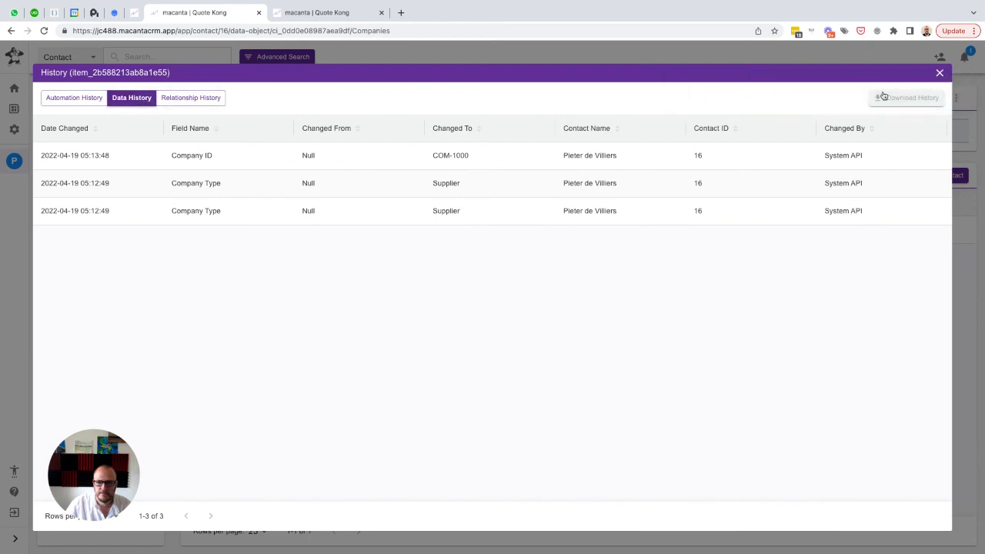
click(941, 73)
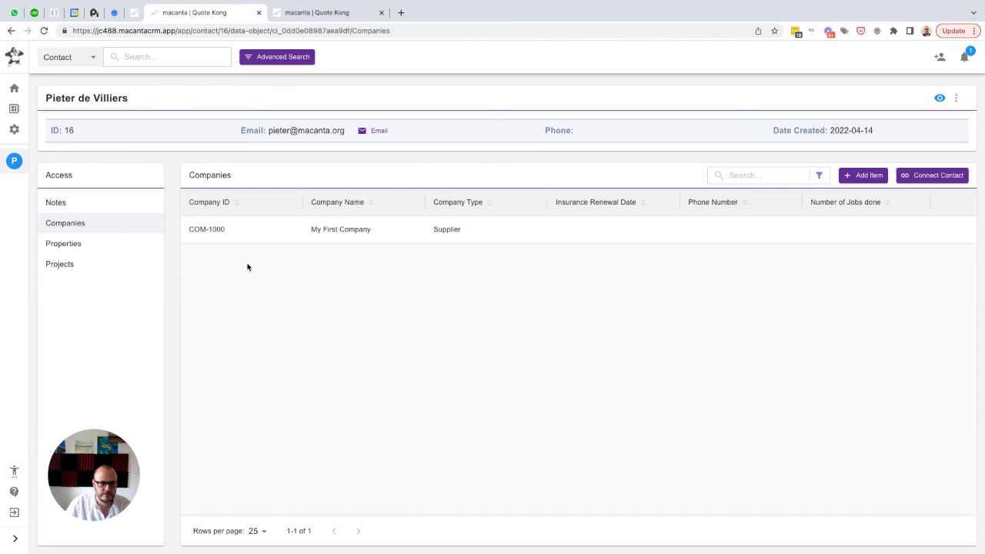
click(66, 246)
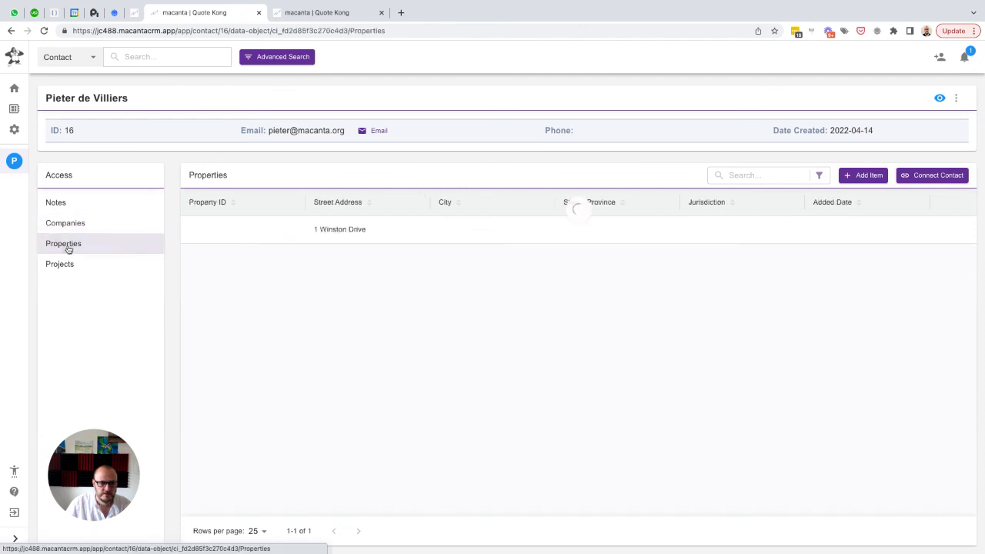
click(44, 31)
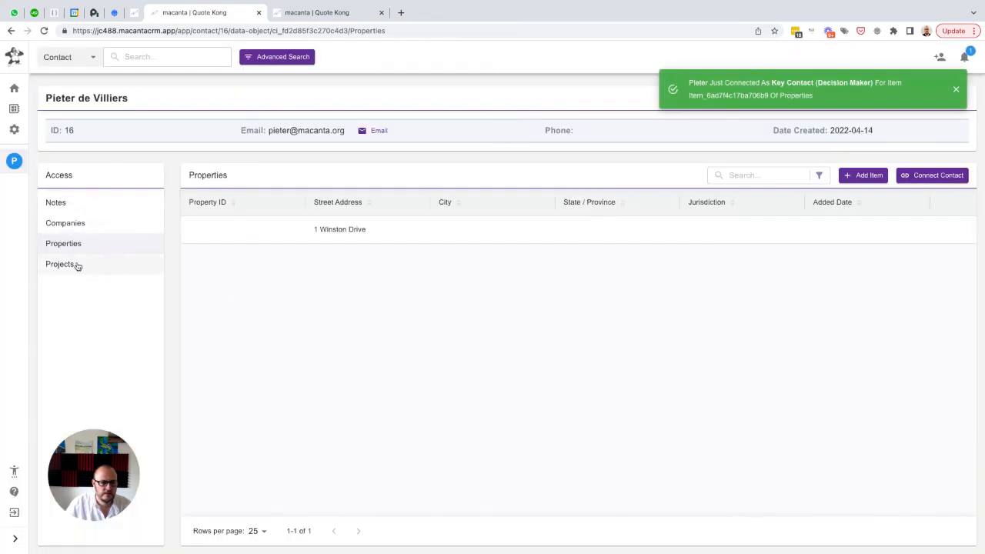
Add a Projects item of type Kitchen with the contact as Key Contact (Decision Maker), and save it
click(64, 265)
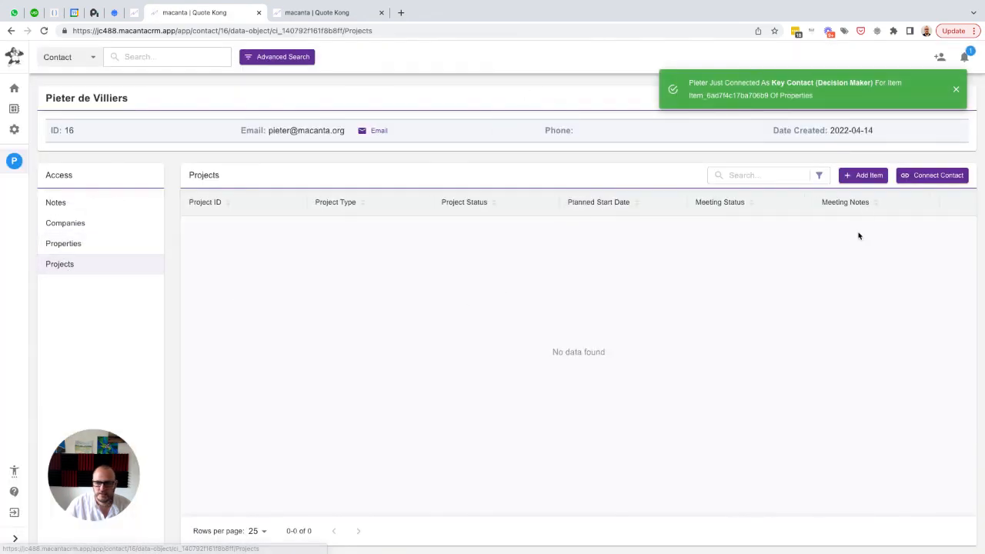
click(863, 175)
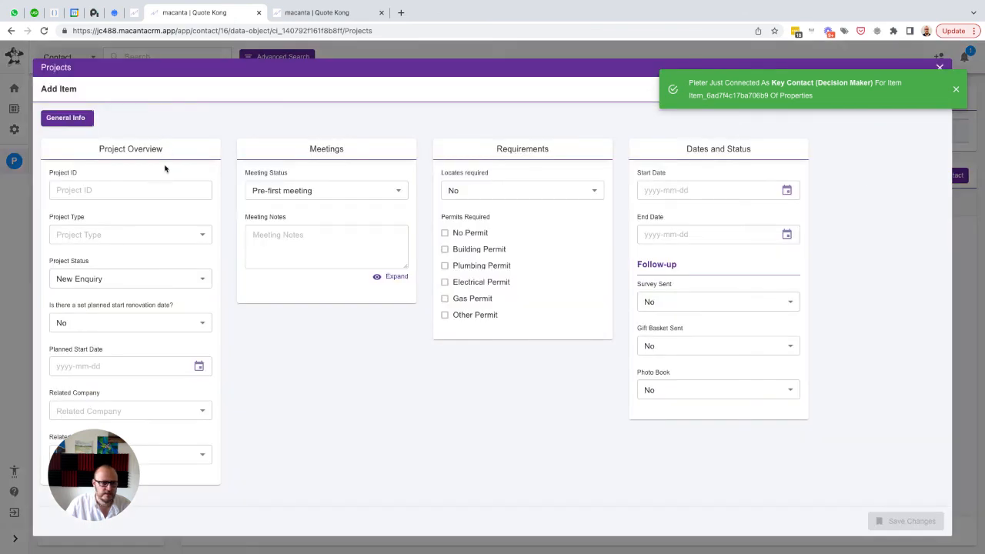
click(103, 240)
click(78, 257)
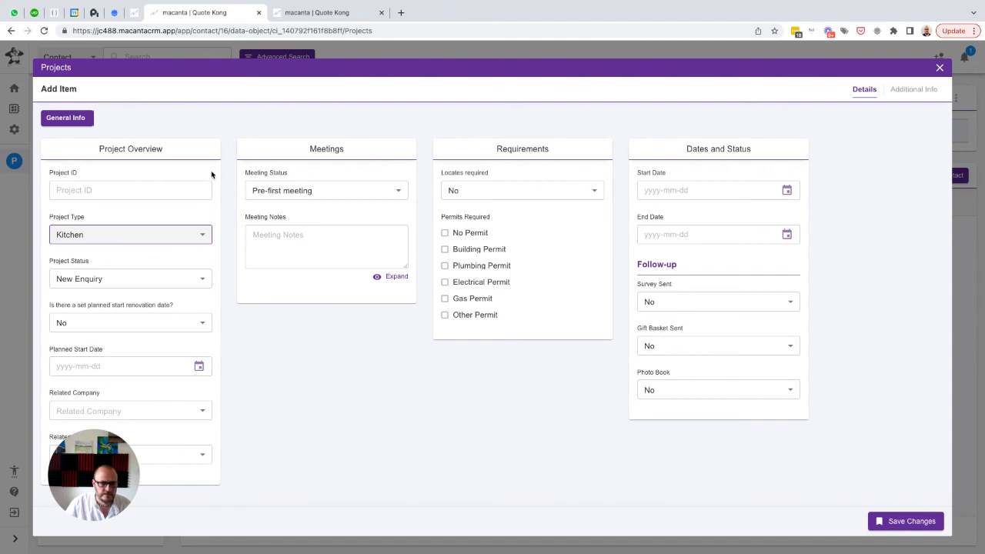
click(912, 90)
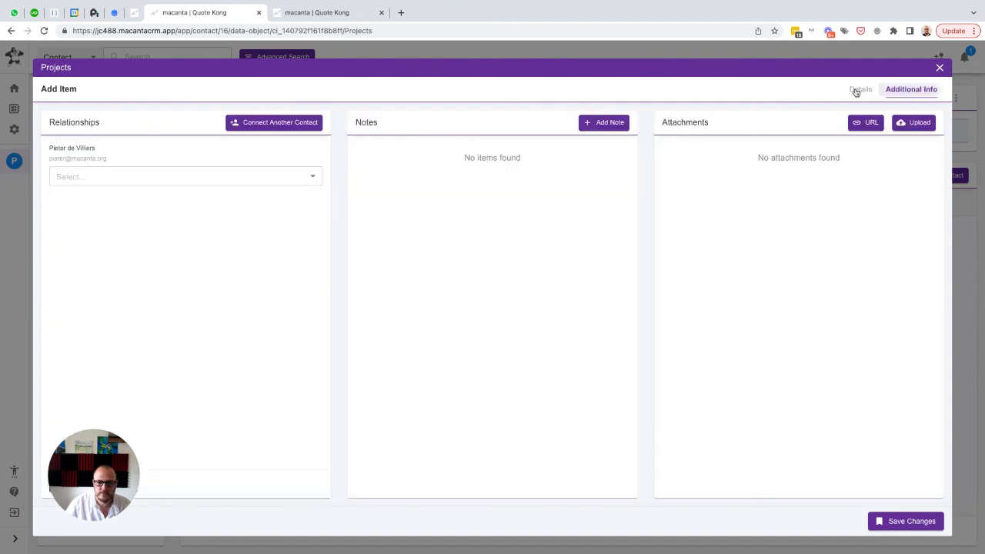
click(107, 176)
click(83, 250)
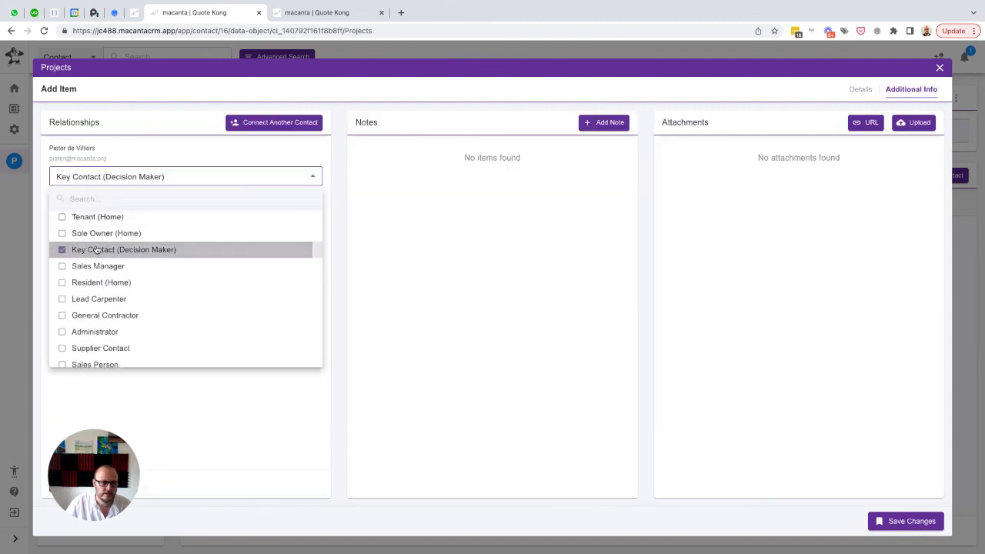
click(512, 358)
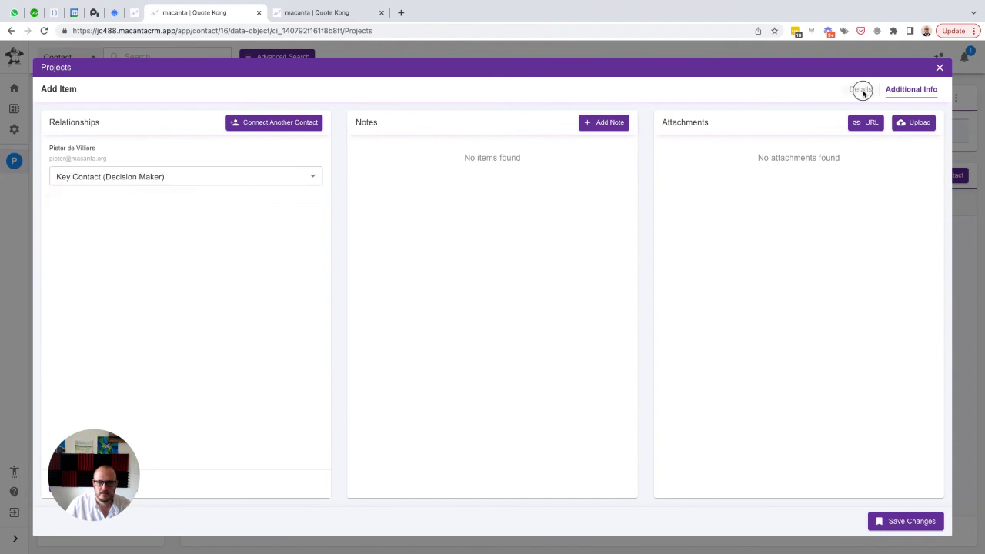
click(861, 90)
click(906, 528)
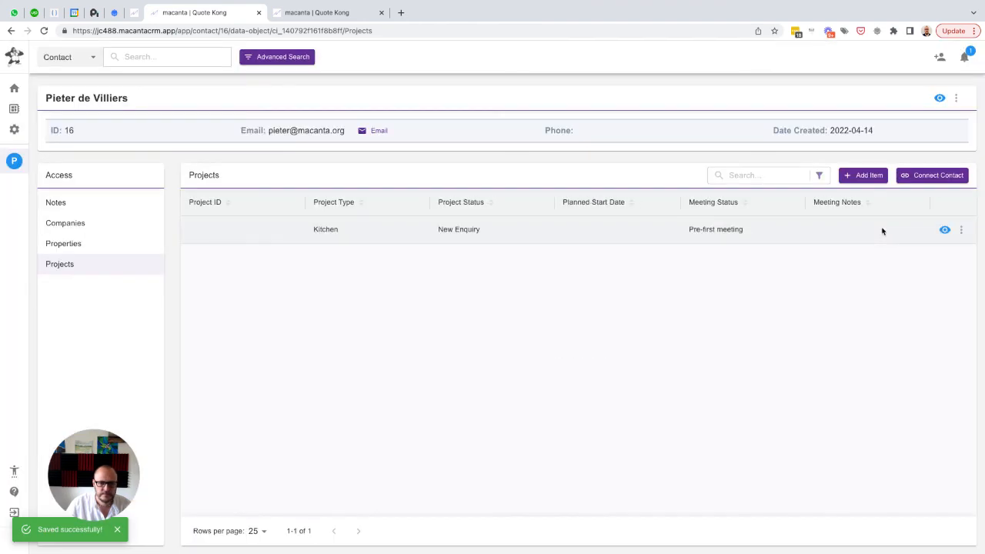
Set the Kitchen project's related company to My First Company, check the Related Property choices, and save and close the item
click(944, 229)
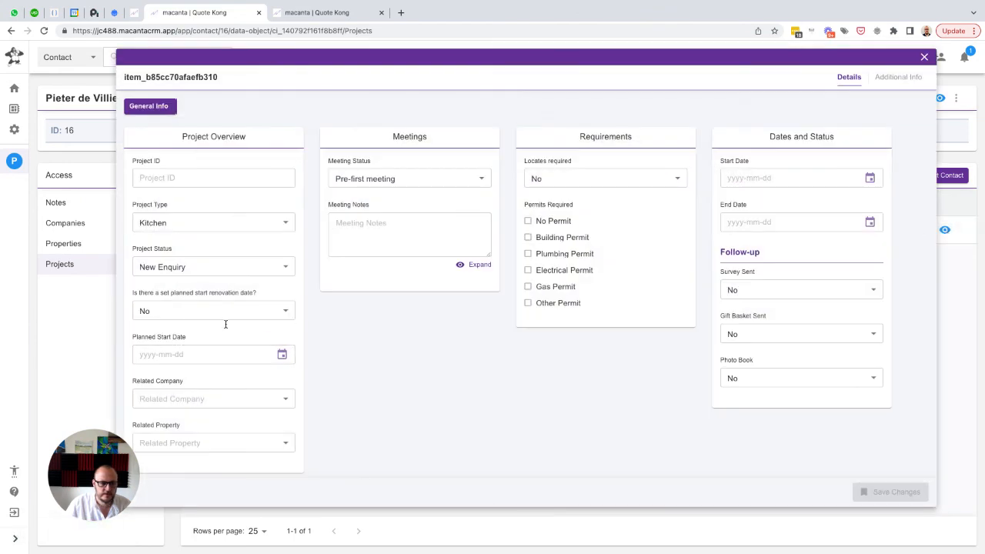
click(197, 400)
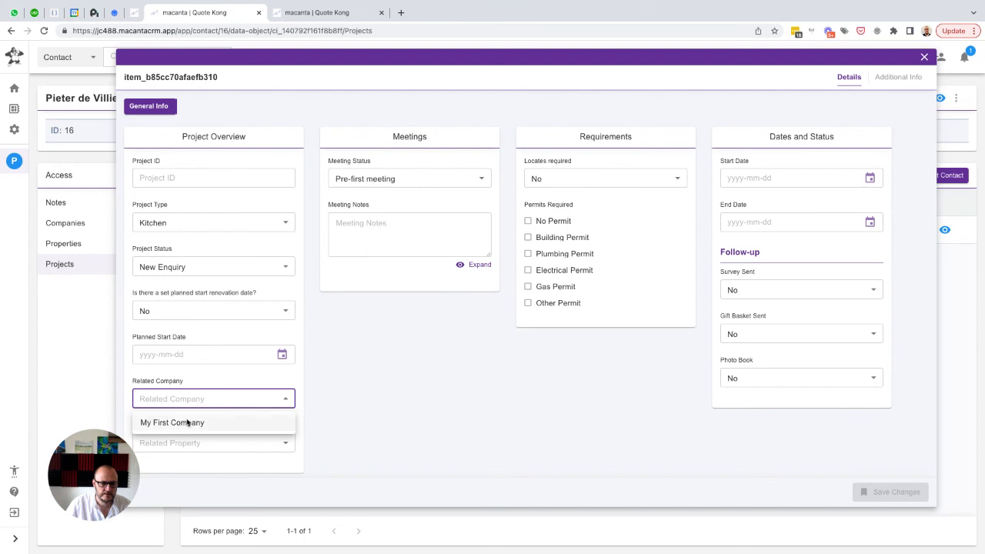
click(186, 422)
click(188, 443)
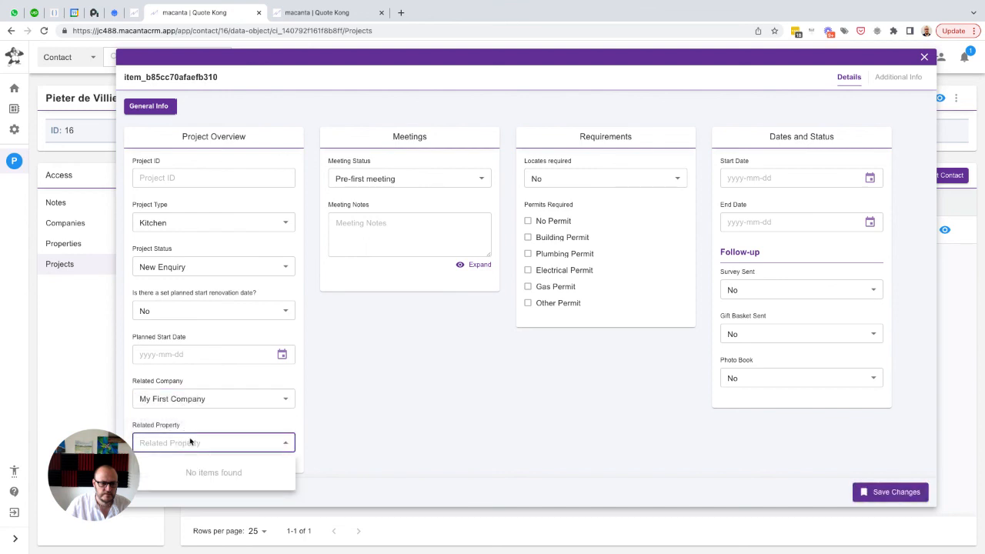
click(212, 430)
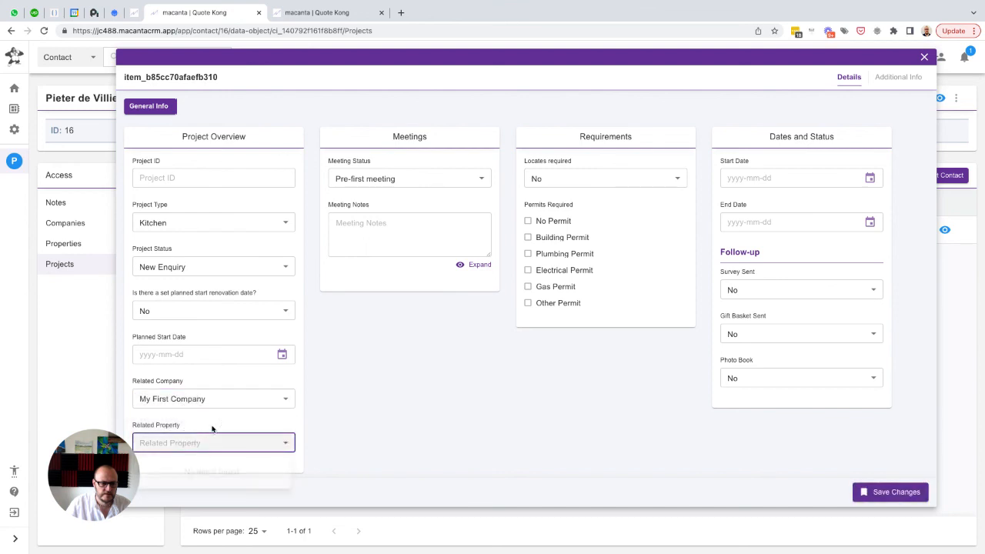
click(891, 492)
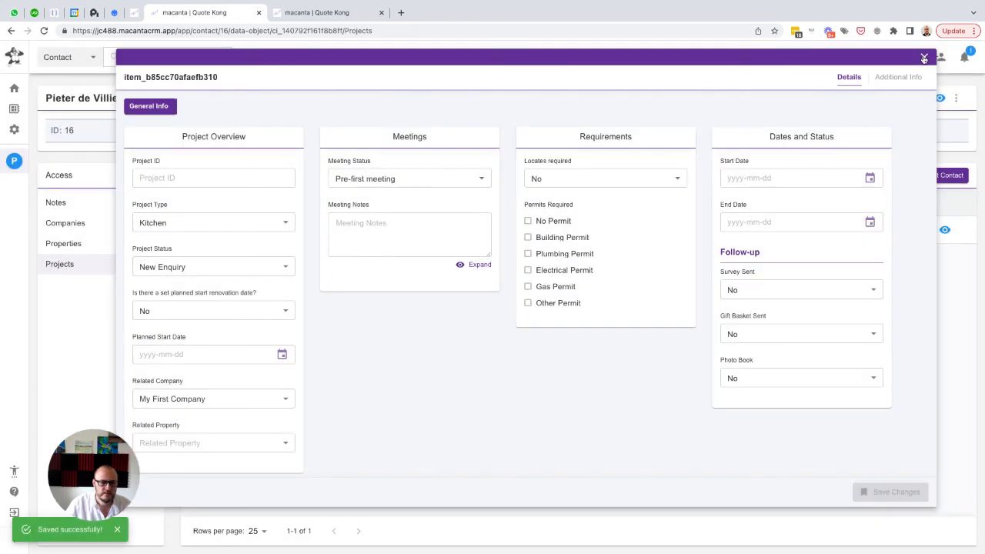
click(924, 58)
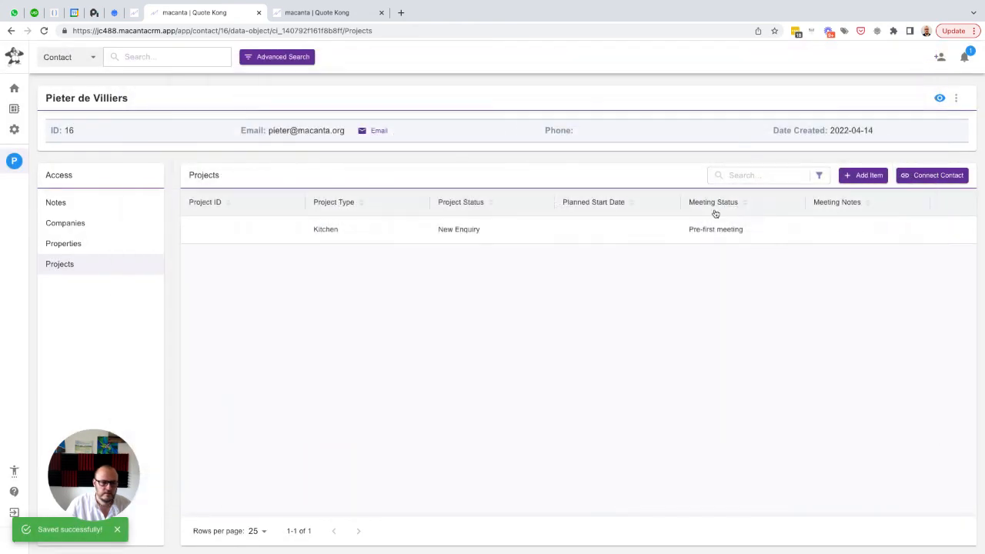
Refresh the Projects list to check the Project ID, then review the property's automation and relationship history
click(44, 31)
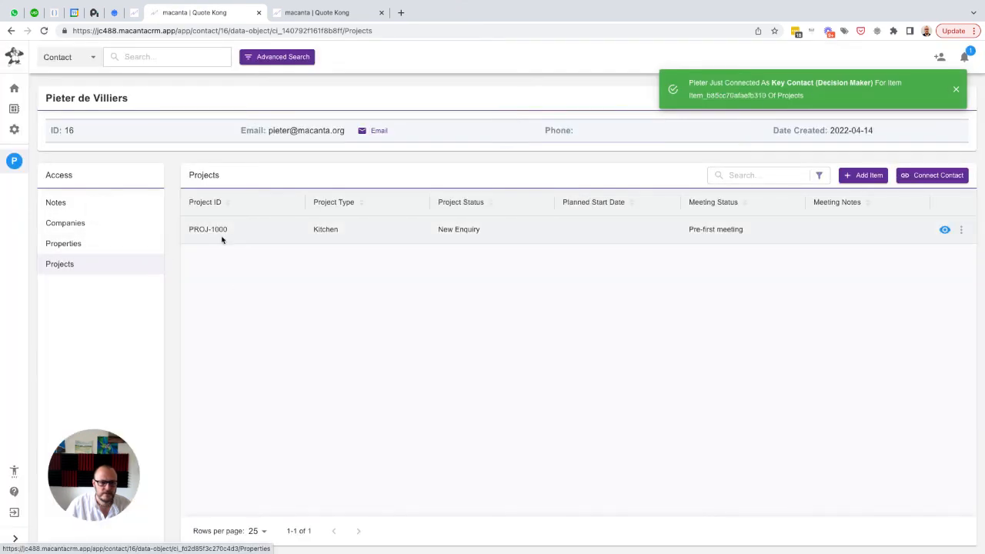
click(66, 248)
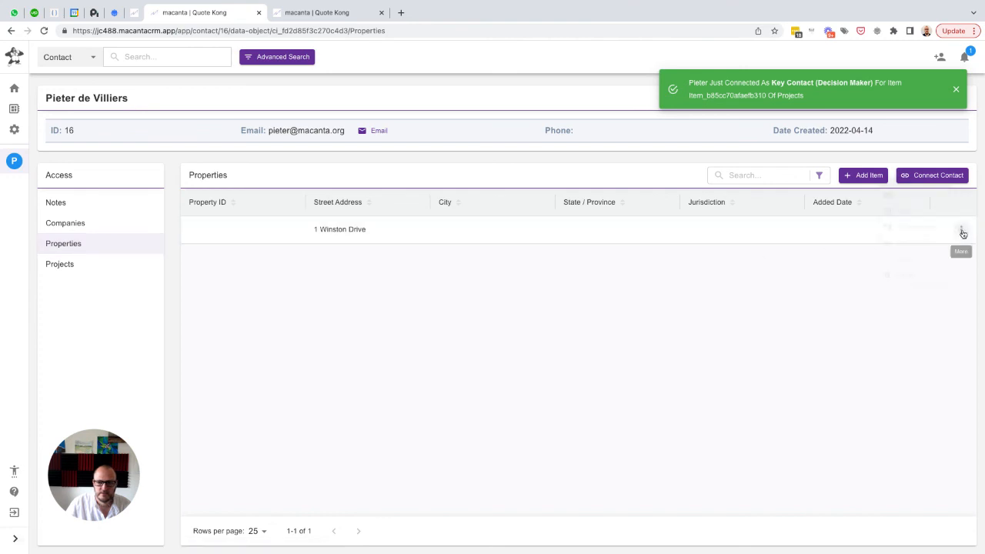
click(960, 232)
click(897, 274)
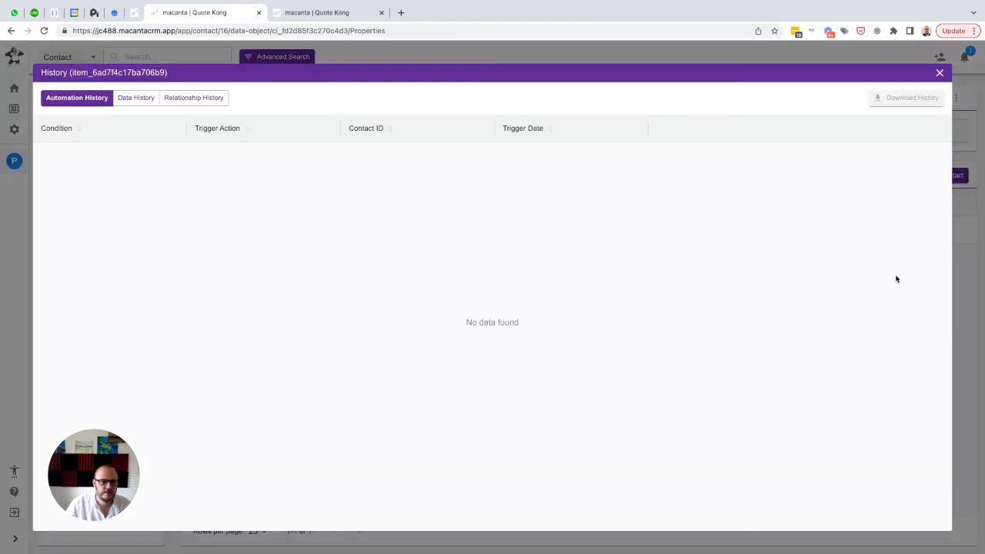
click(189, 99)
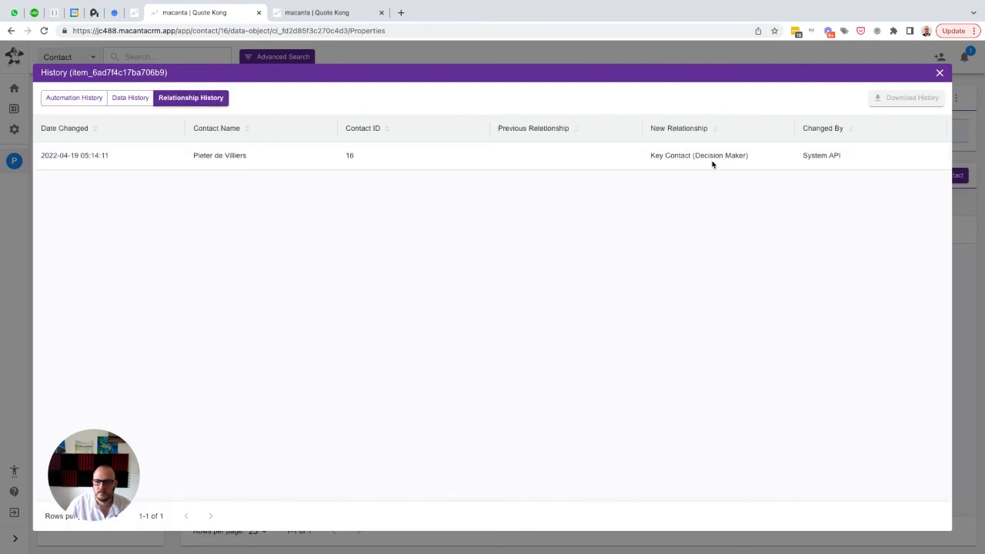
click(939, 72)
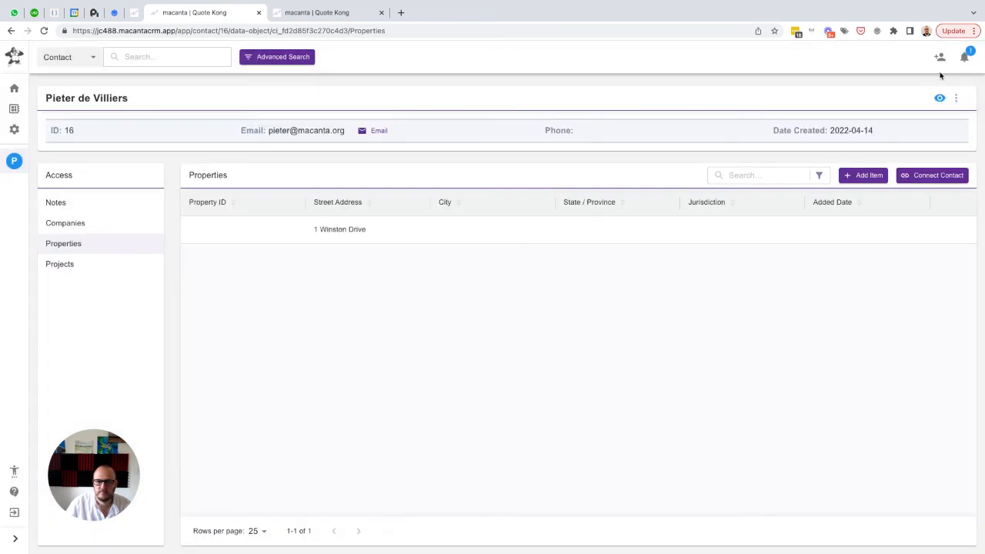
In the admin browser tab, check the Settings automation group, the Property ID is Not Set trigger condition and the Generate Property ID trigger action
click(336, 13)
scroll(372, 220, up, 2)
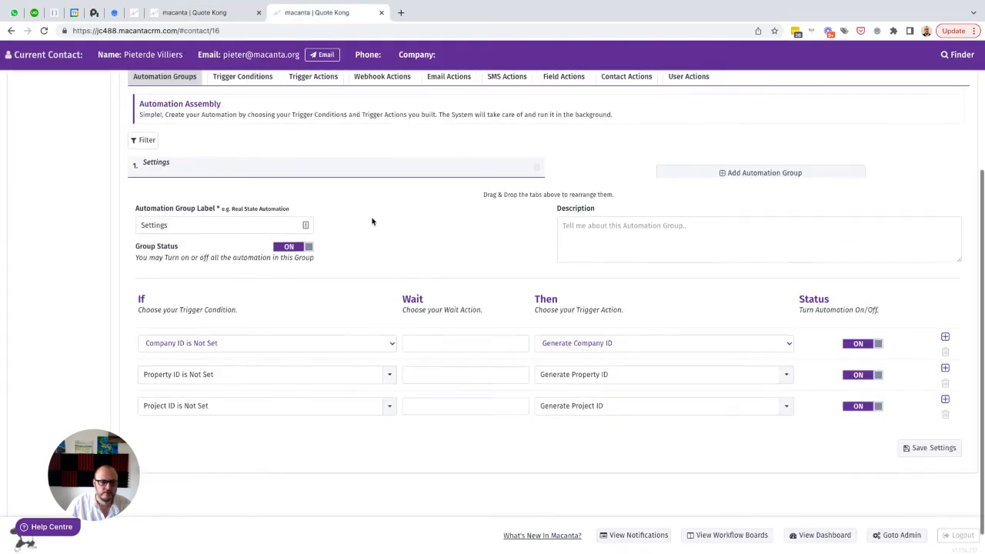
click(239, 164)
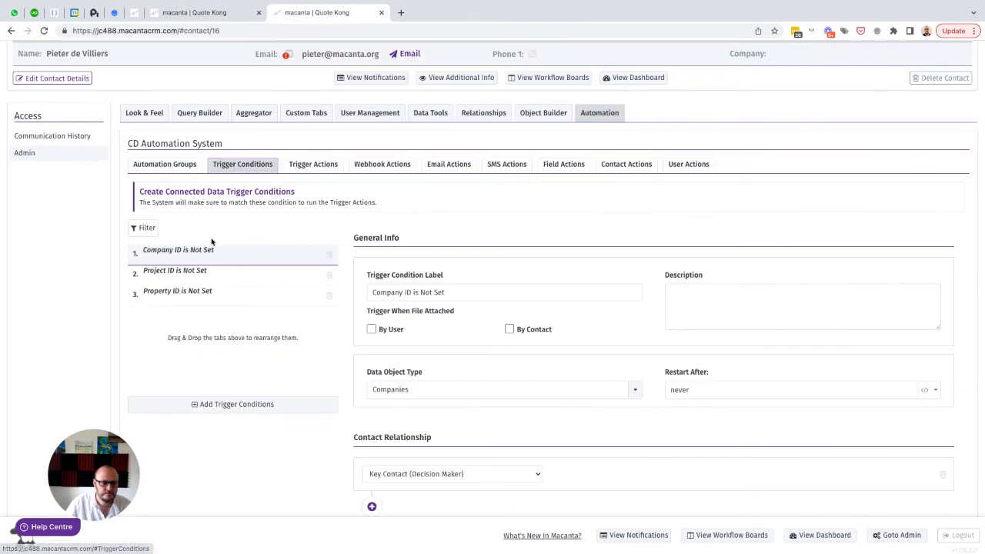
click(160, 293)
scroll(231, 307, down, 2)
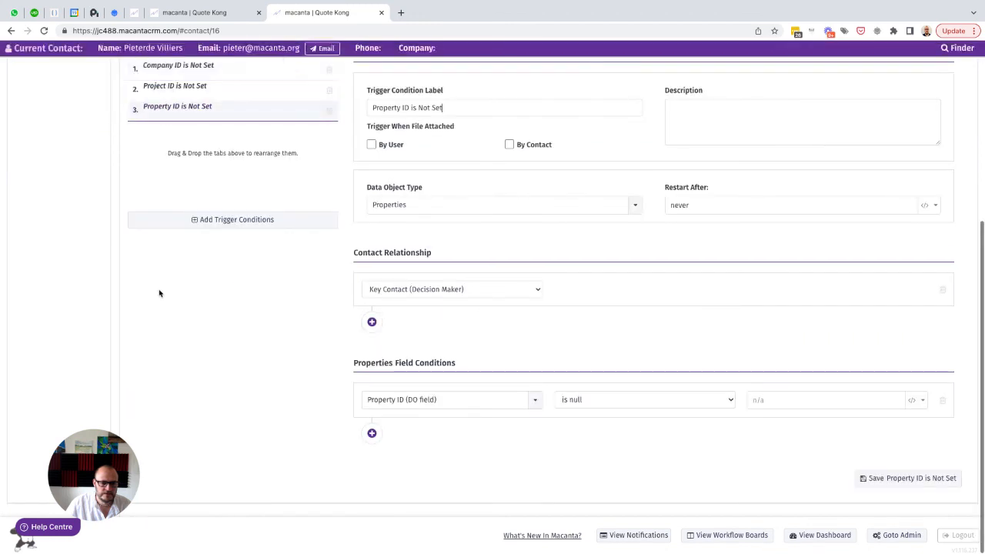
scroll(381, 285, up, 1)
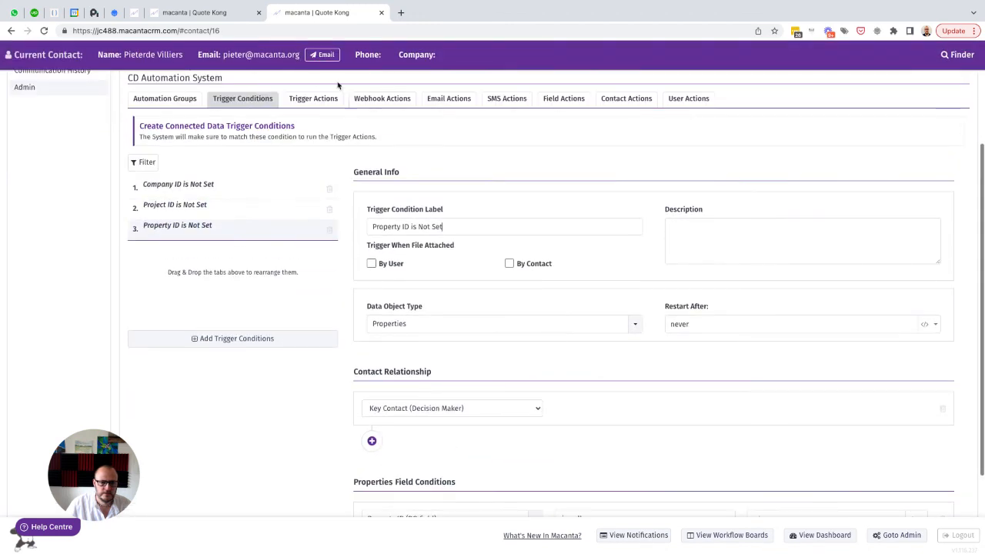
click(308, 98)
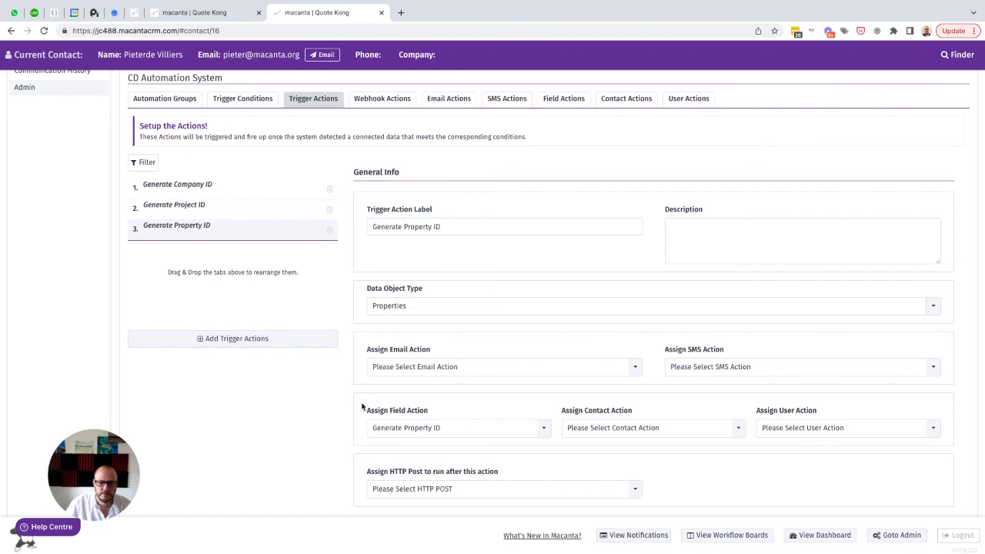
Return to the contact's tab, reload the page and check the Related Property choices in the Kitchen project
scroll(363, 407, down, 2)
scroll(362, 405, up, 2)
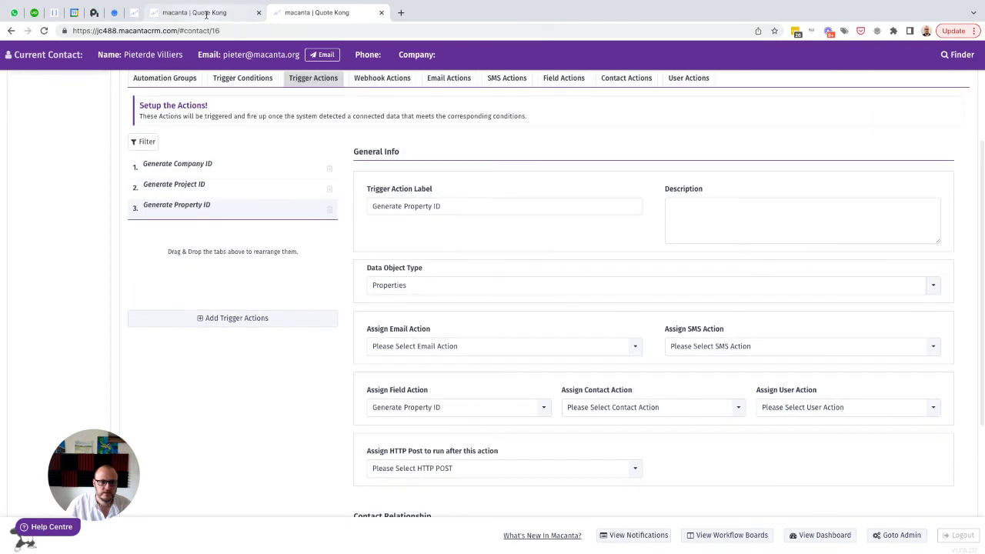
click(202, 14)
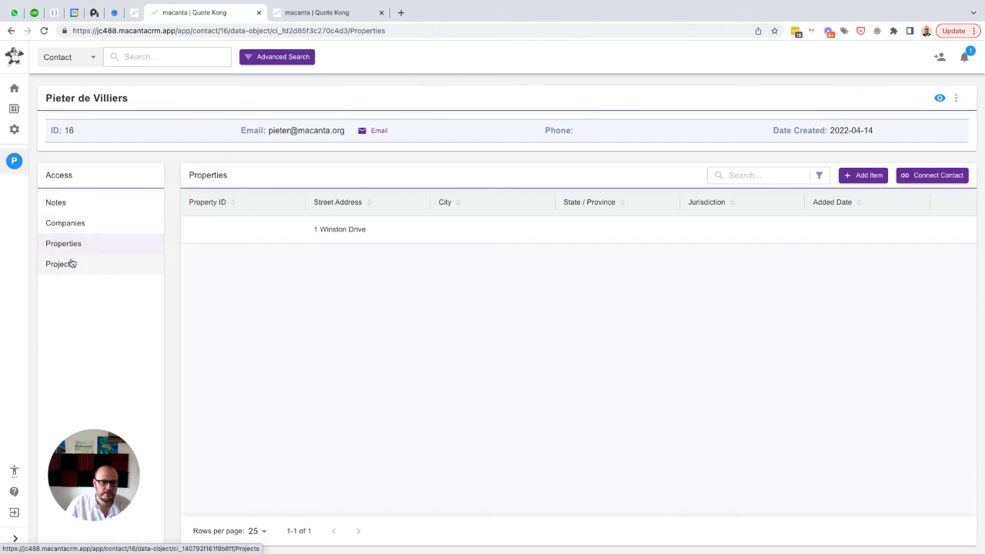
click(44, 31)
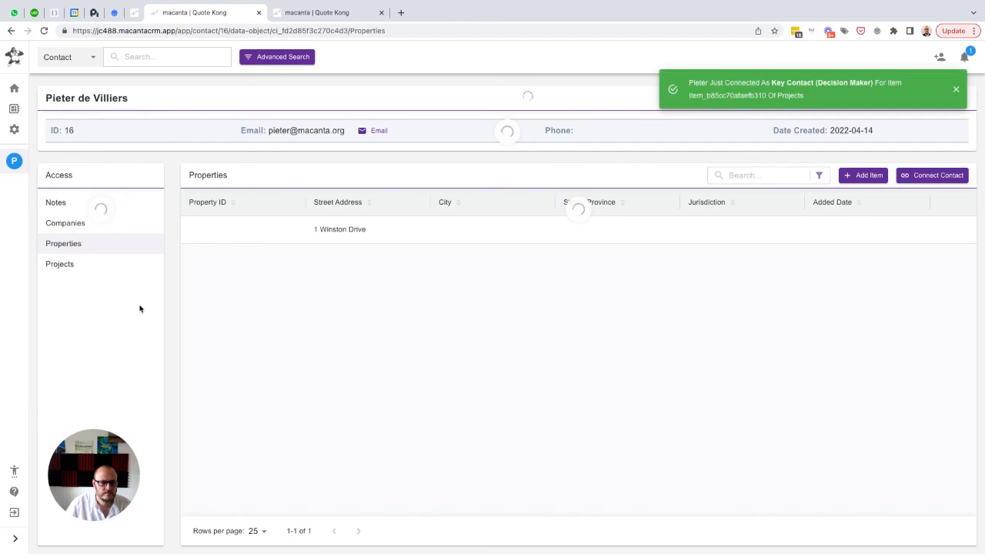
click(59, 264)
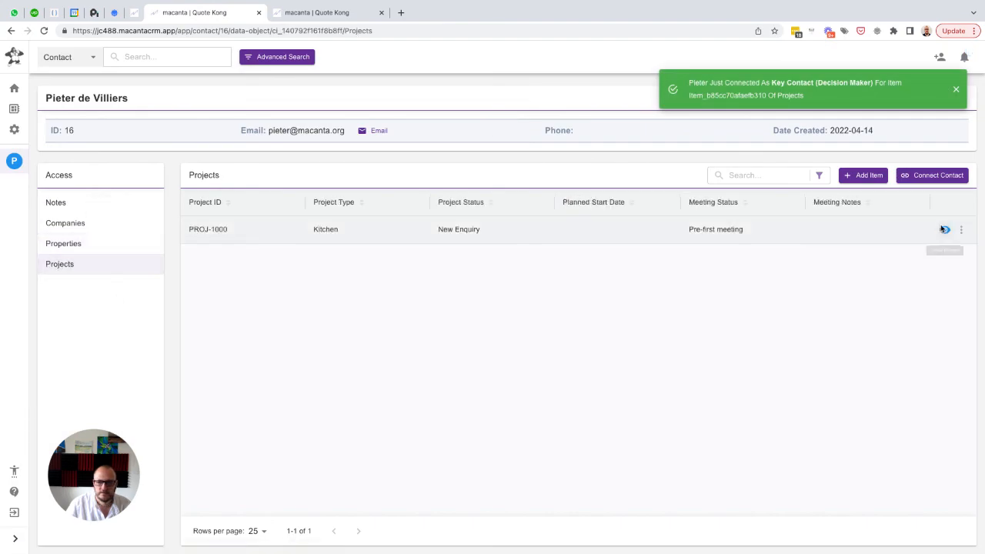
click(945, 228)
click(201, 441)
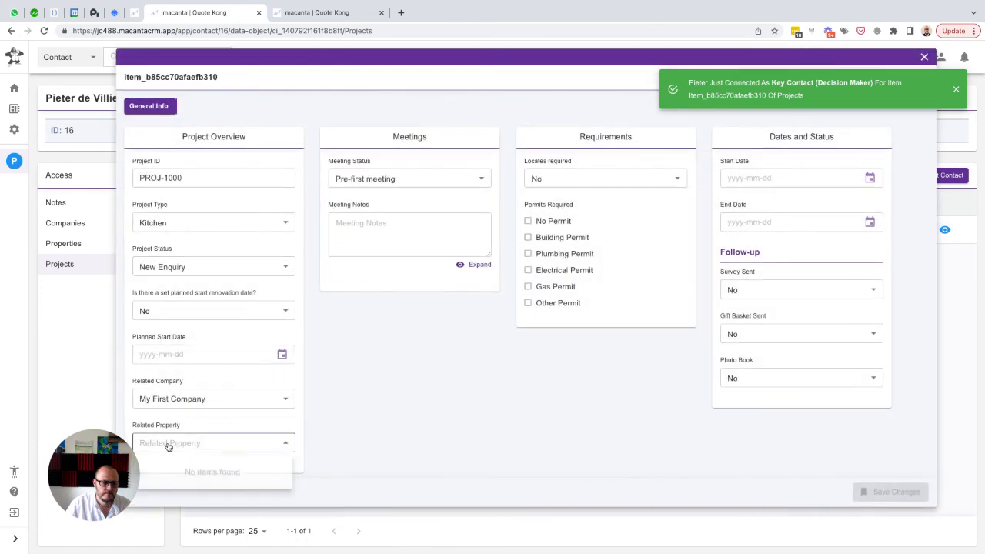
click(224, 419)
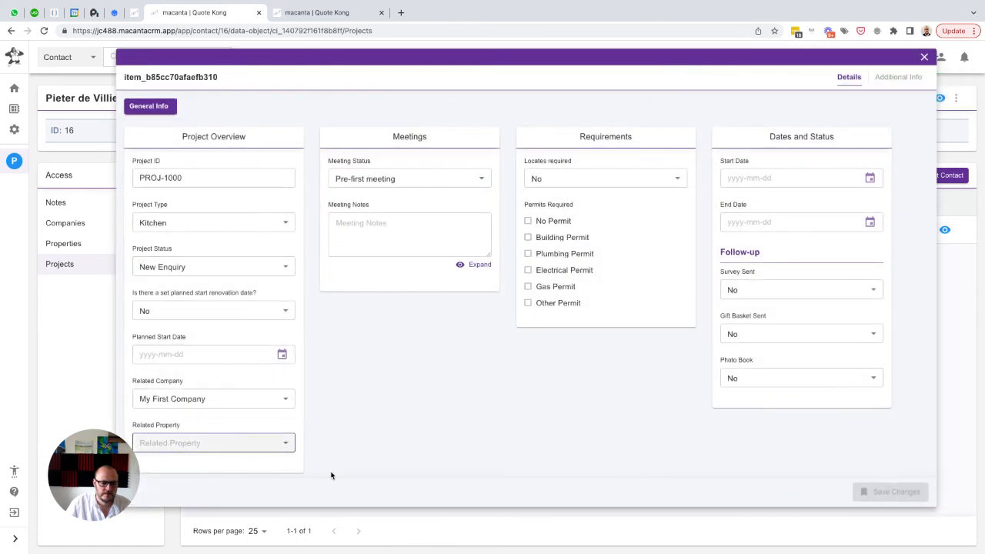
click(924, 56)
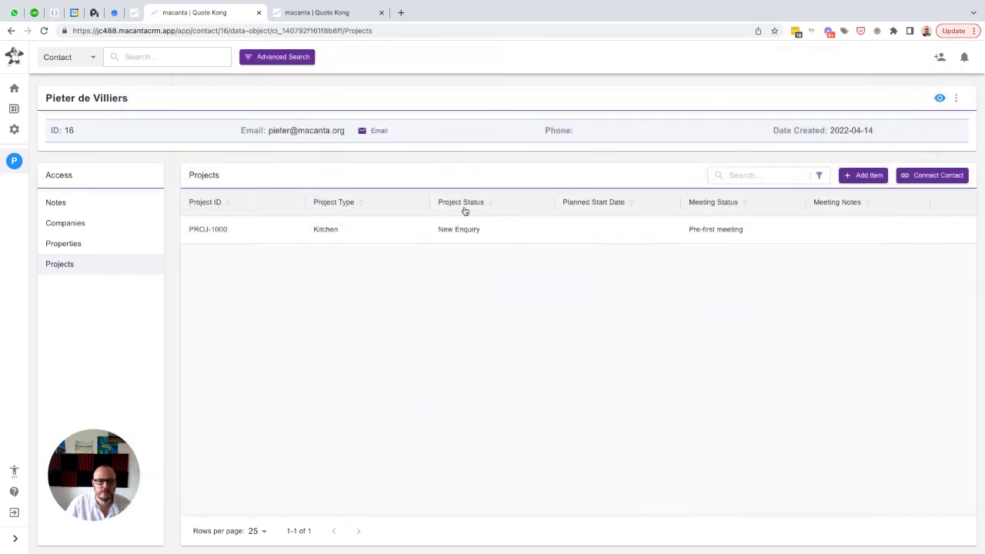
click(62, 244)
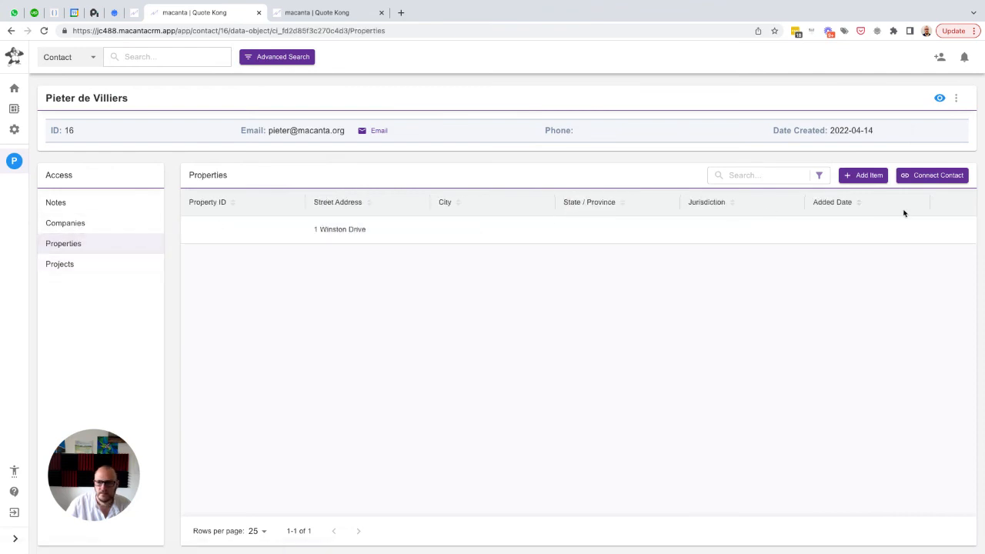
click(960, 232)
click(900, 277)
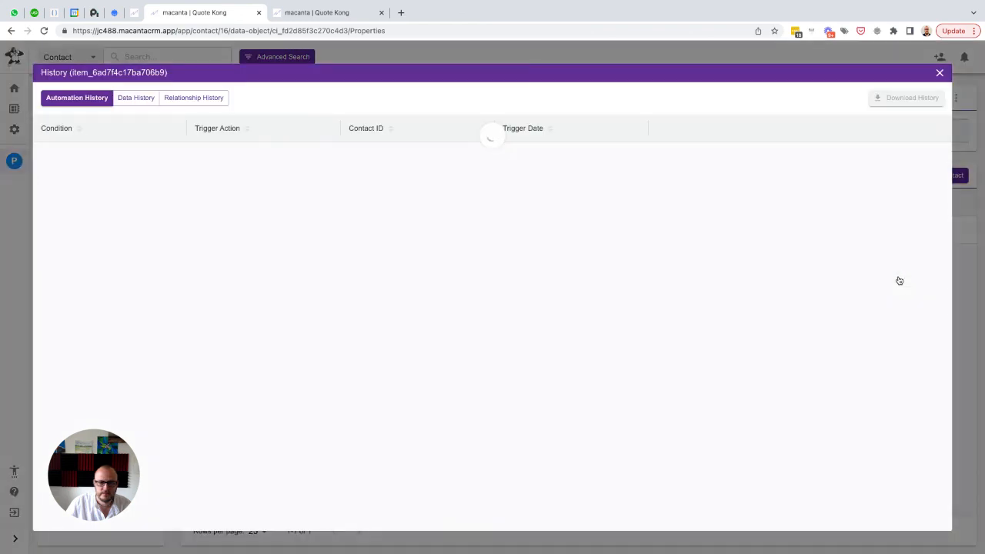
click(938, 73)
click(943, 231)
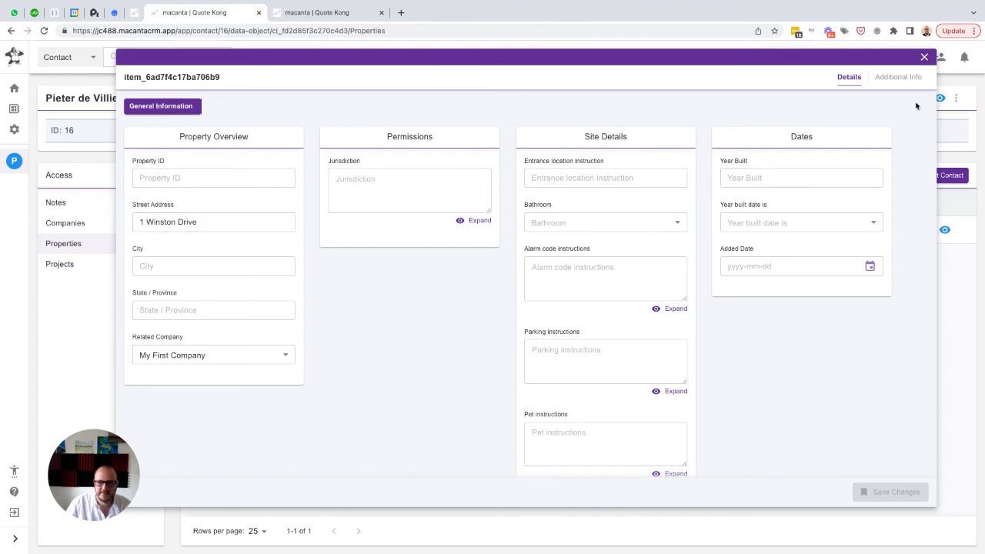
click(925, 57)
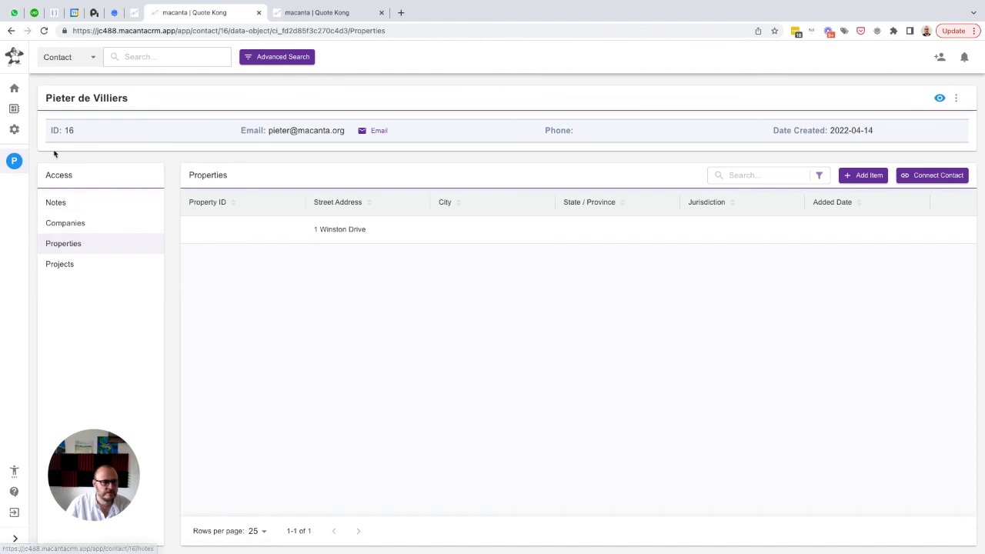
In the Object Builder, check which reference field the Related Property field of the Projects object uses, and close without changes
click(14, 131)
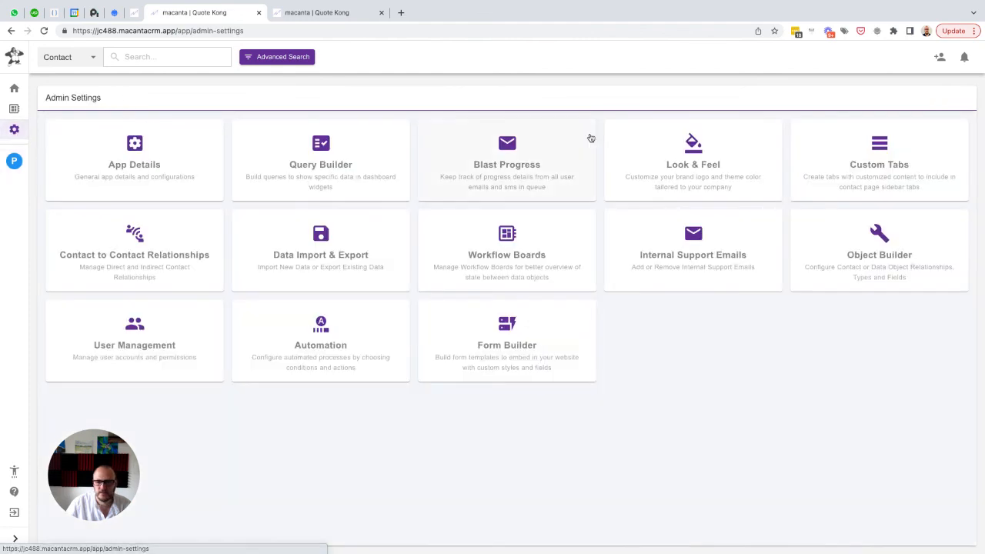
click(882, 250)
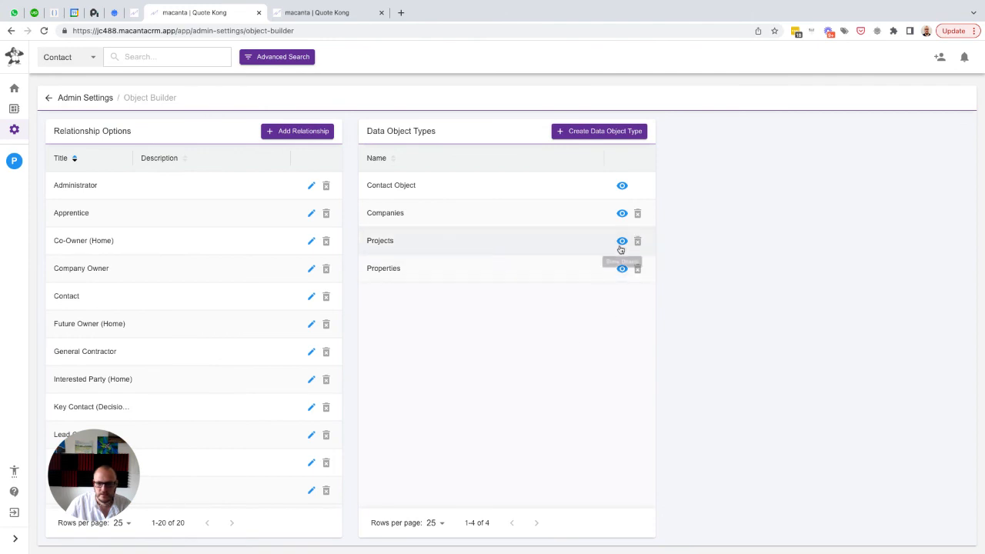
click(621, 245)
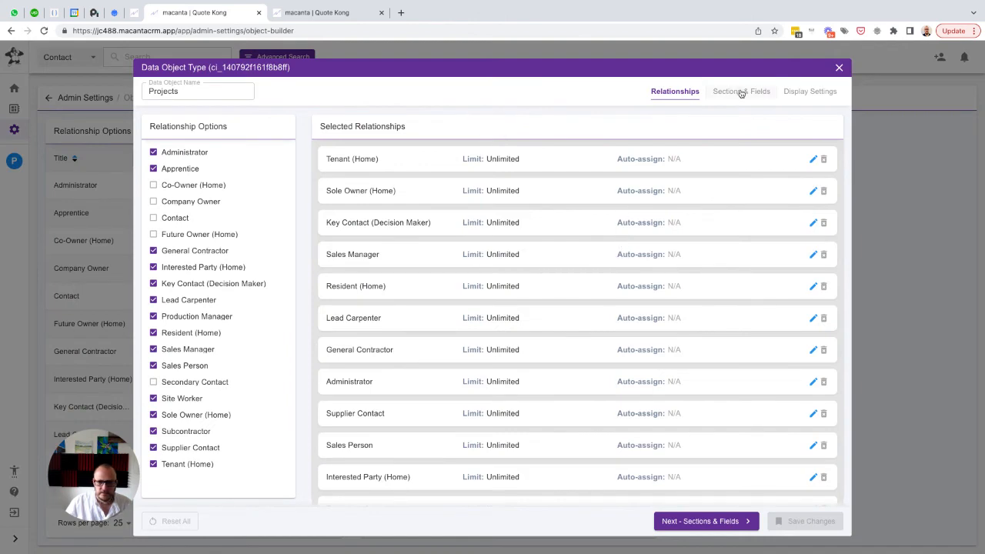
click(740, 92)
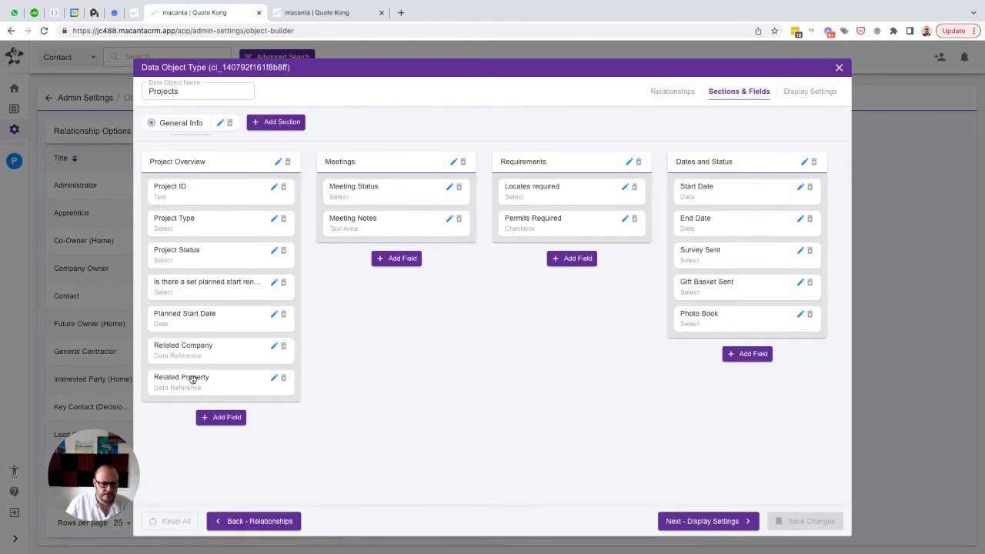
click(272, 379)
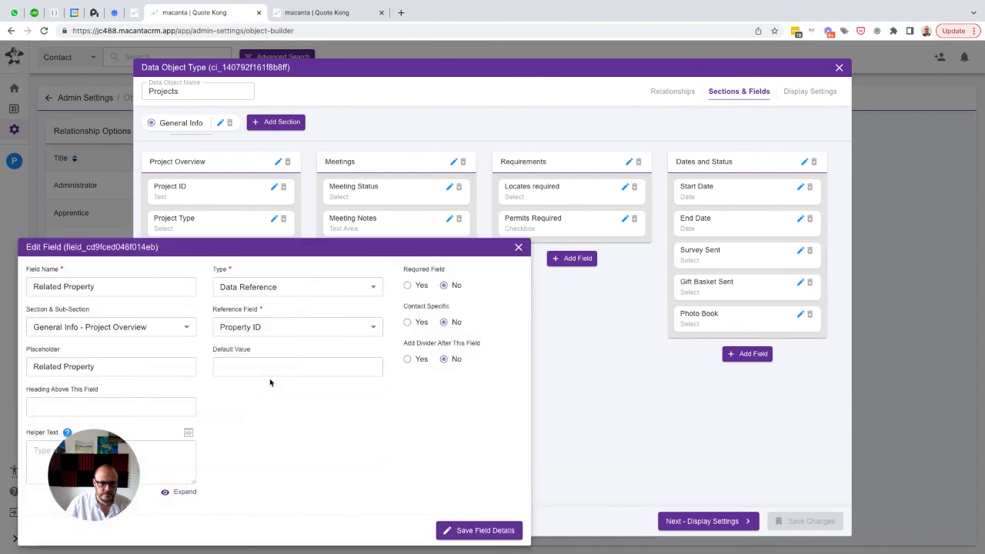
click(519, 248)
click(840, 67)
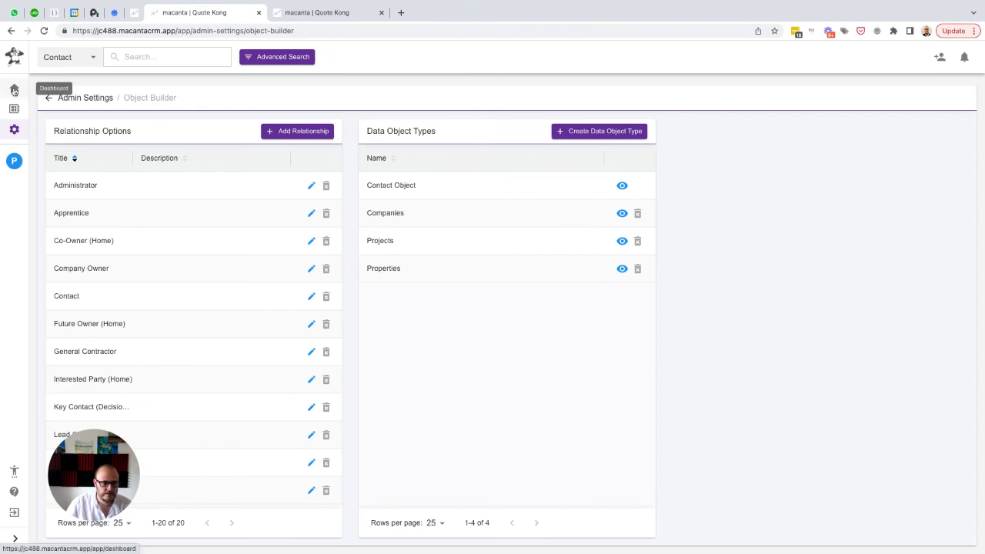
Reopen the contact's Properties list to check the Property ID and reload the page
click(13, 171)
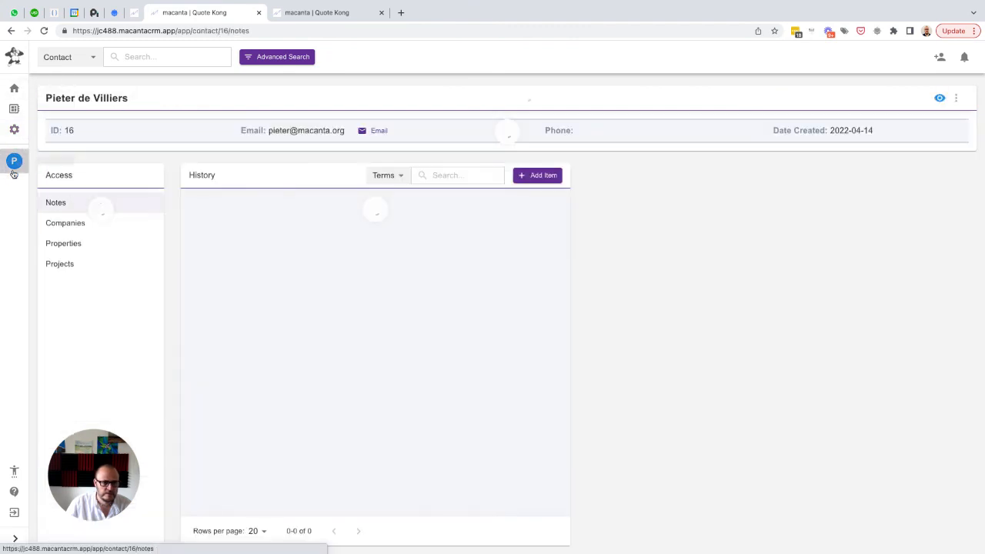
click(61, 243)
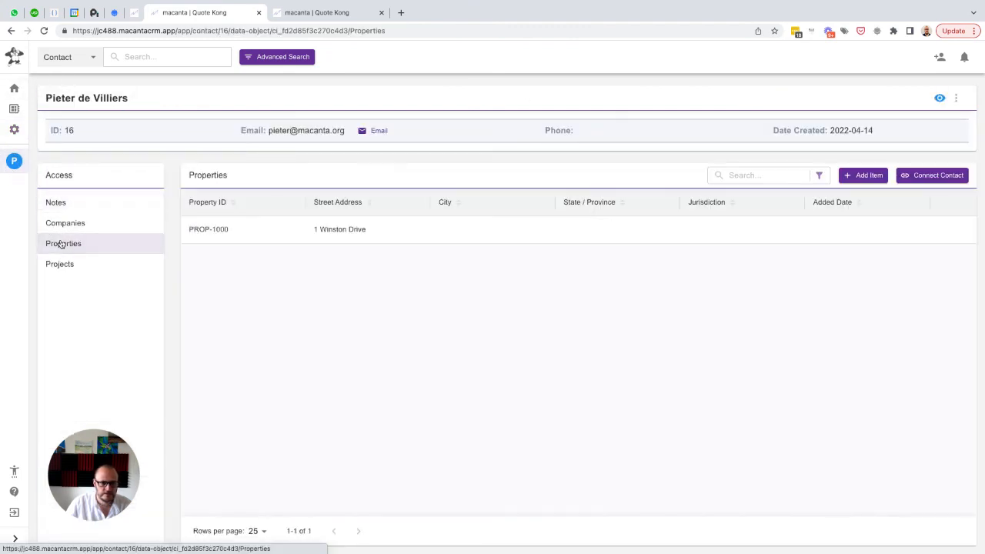
click(44, 30)
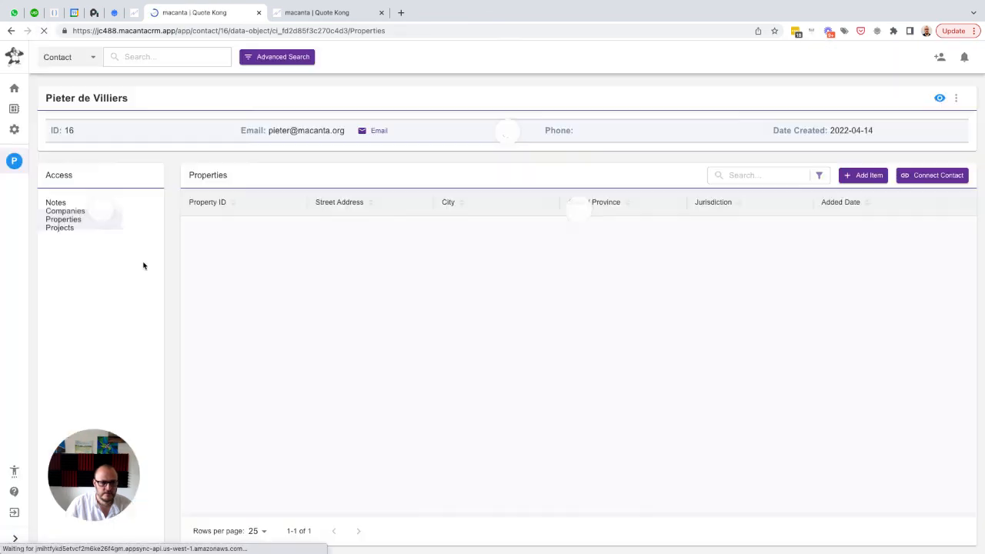
Set the Kitchen project's Related Property to PROP-1000, then save and close the item
click(61, 264)
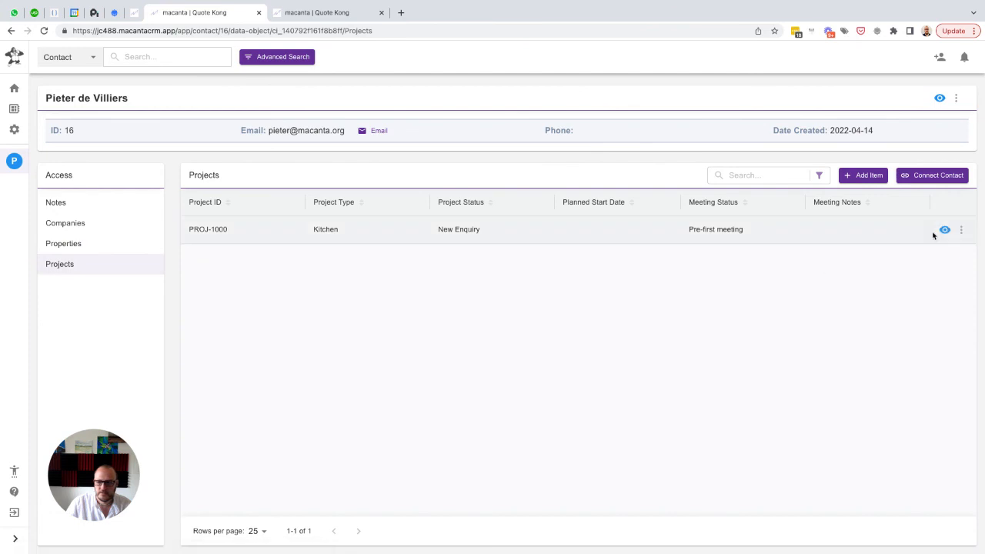
click(944, 229)
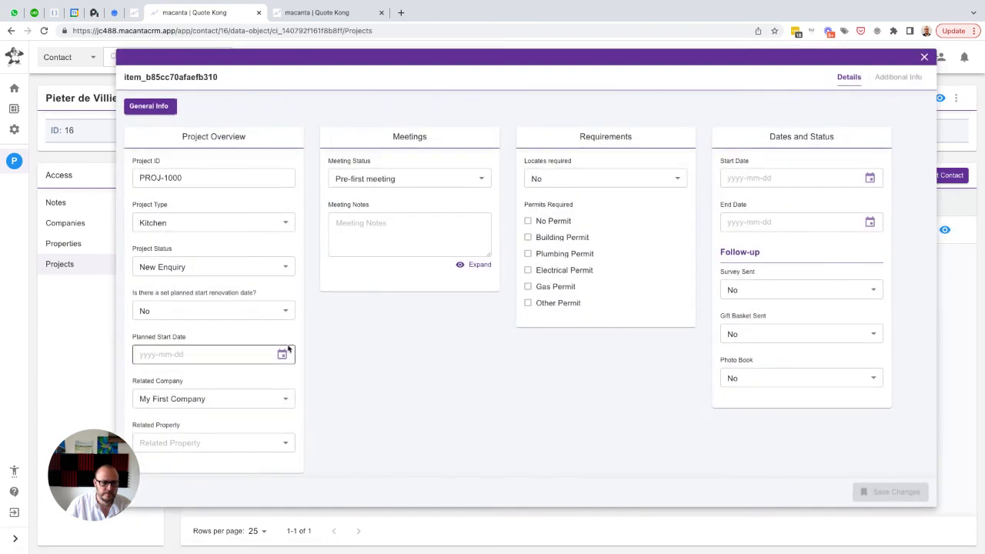
click(179, 443)
click(160, 467)
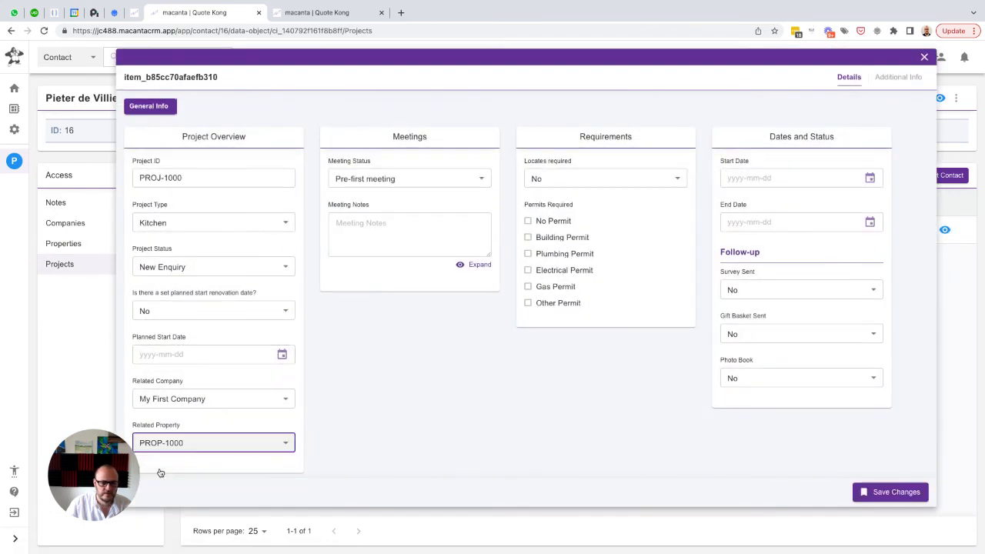
click(881, 493)
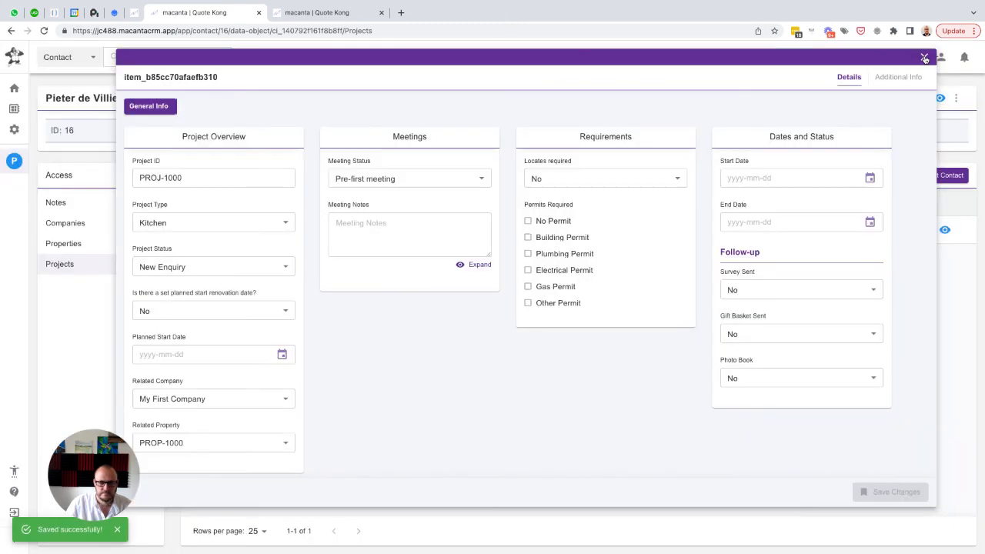
click(925, 59)
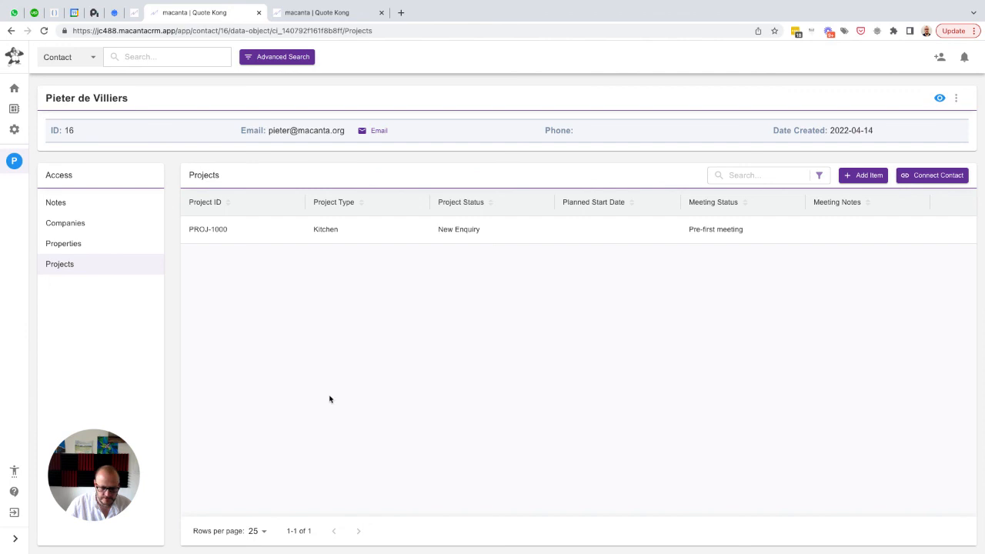
Review the contact's Notes and Companies records
click(49, 203)
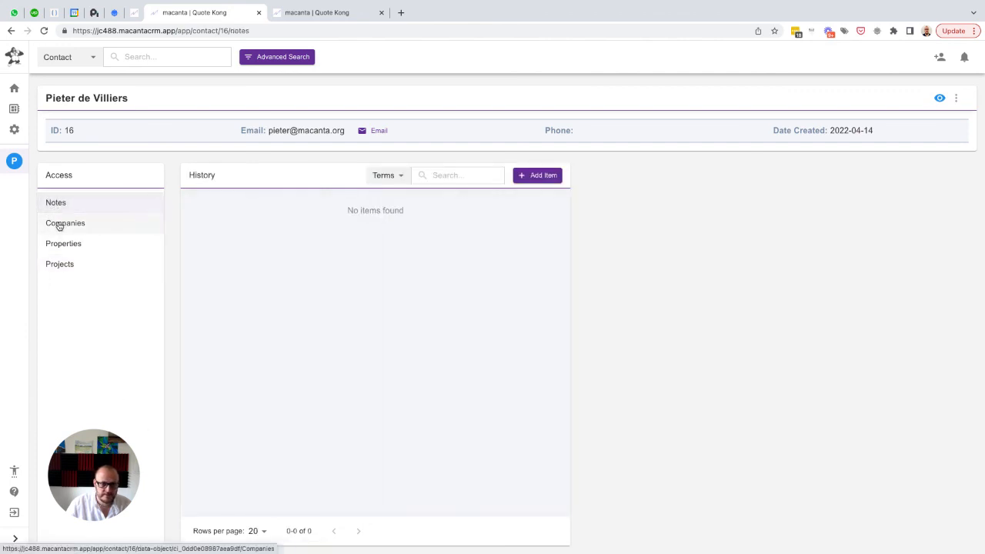
click(59, 225)
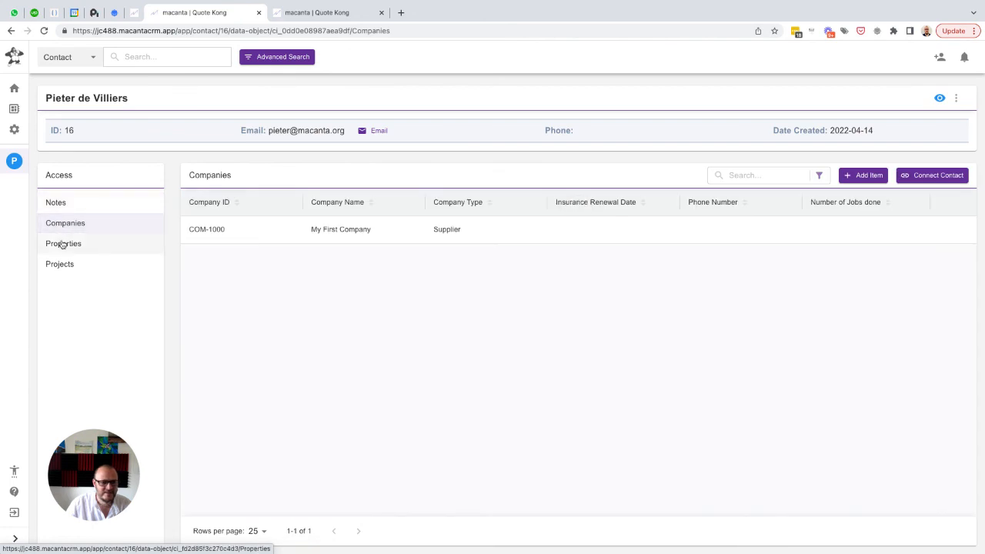
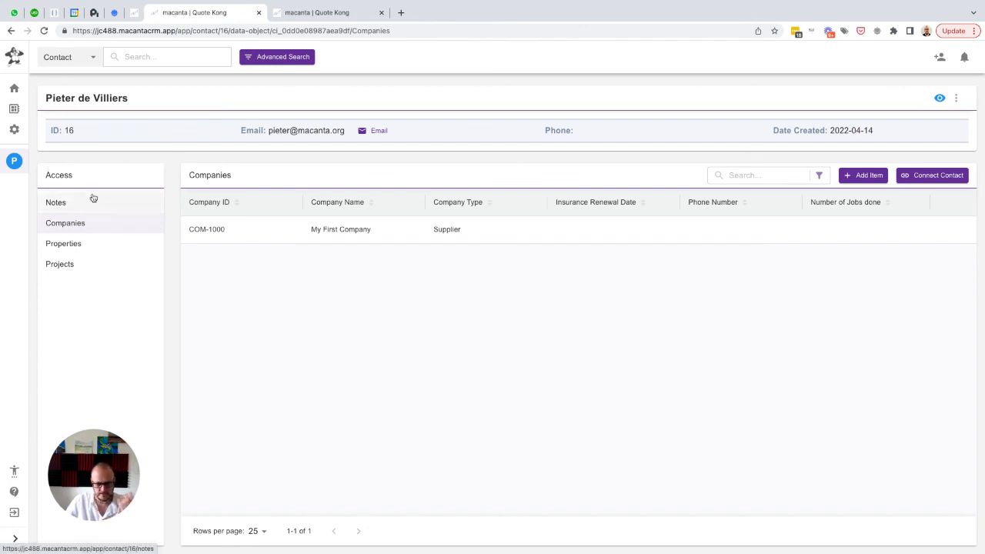
Look over the contact's Properties list, the admin settings and the trigger actions in the automation system
click(58, 247)
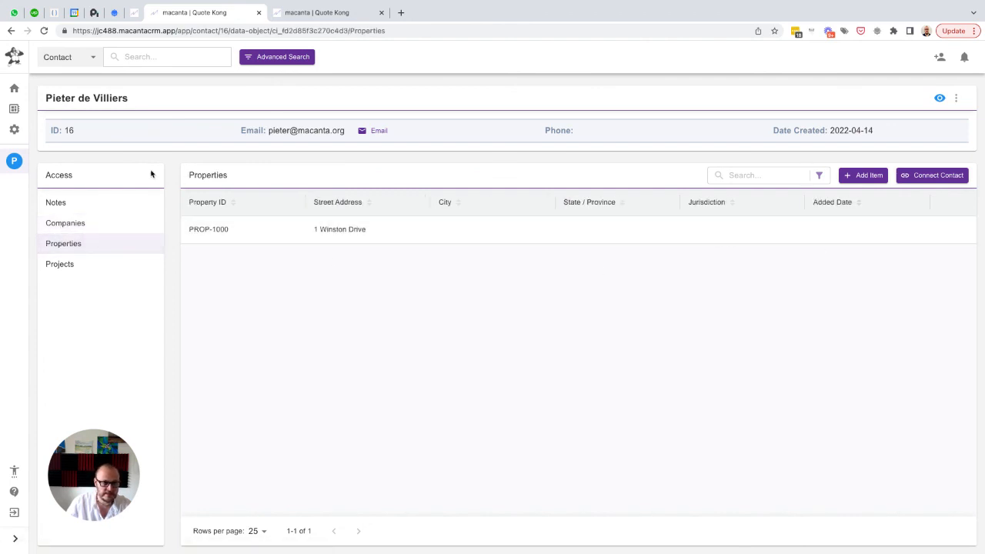
click(16, 131)
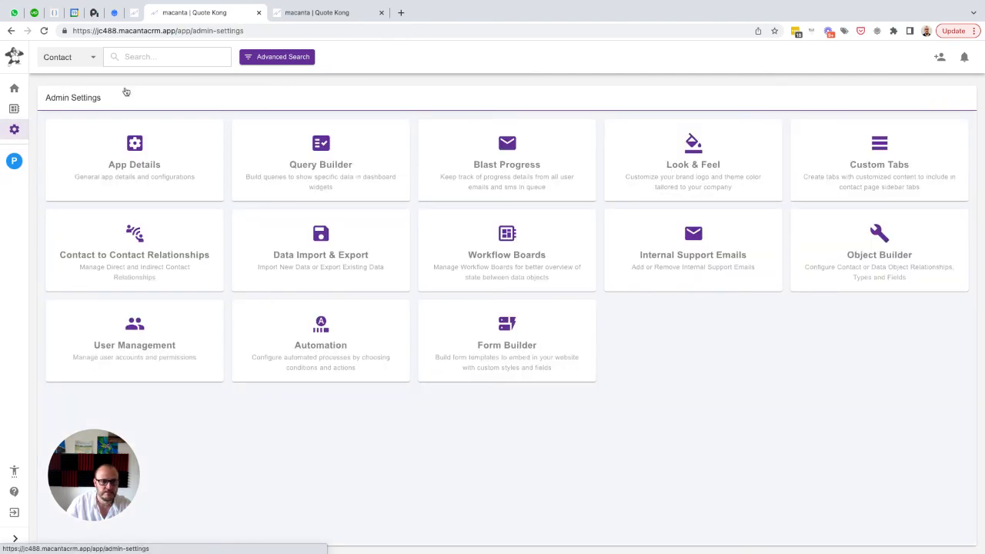
click(333, 14)
scroll(407, 125, up, 2)
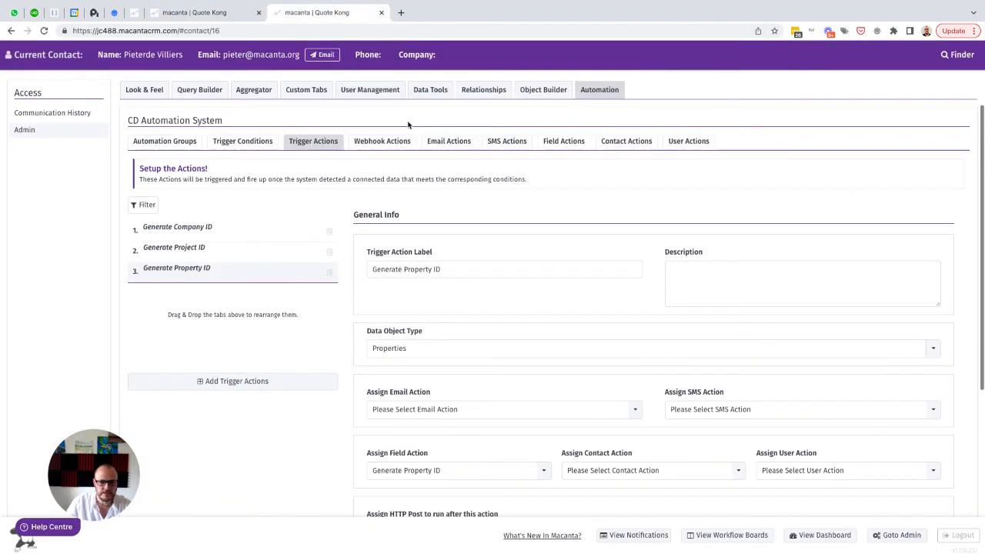
click(227, 19)
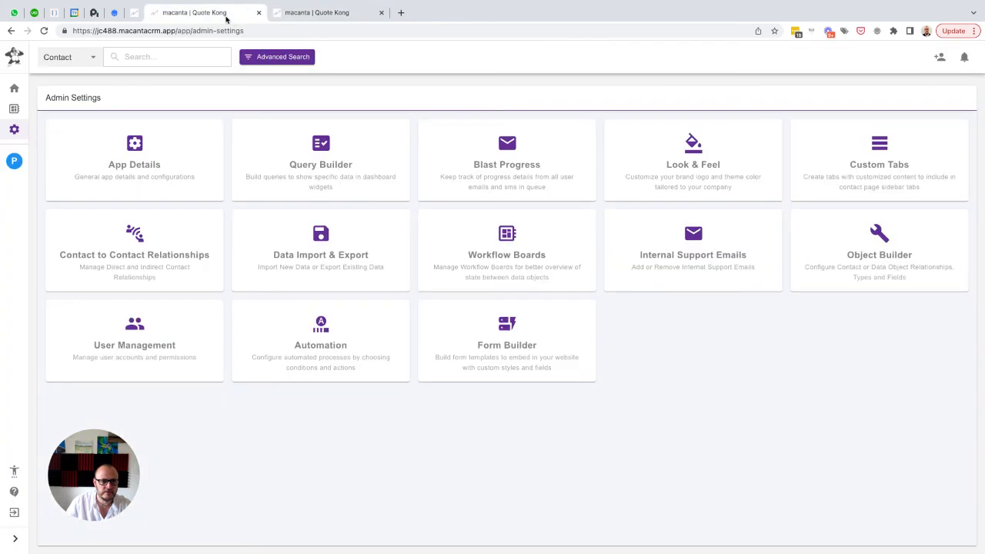
Open the contact's property record PROP-1000, check its Added Date field and close the record
click(14, 160)
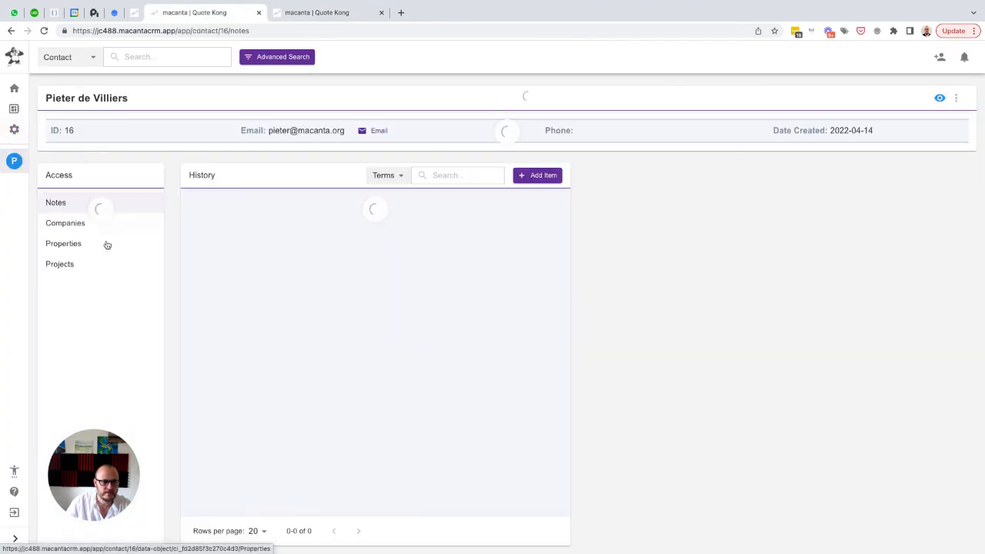
click(62, 254)
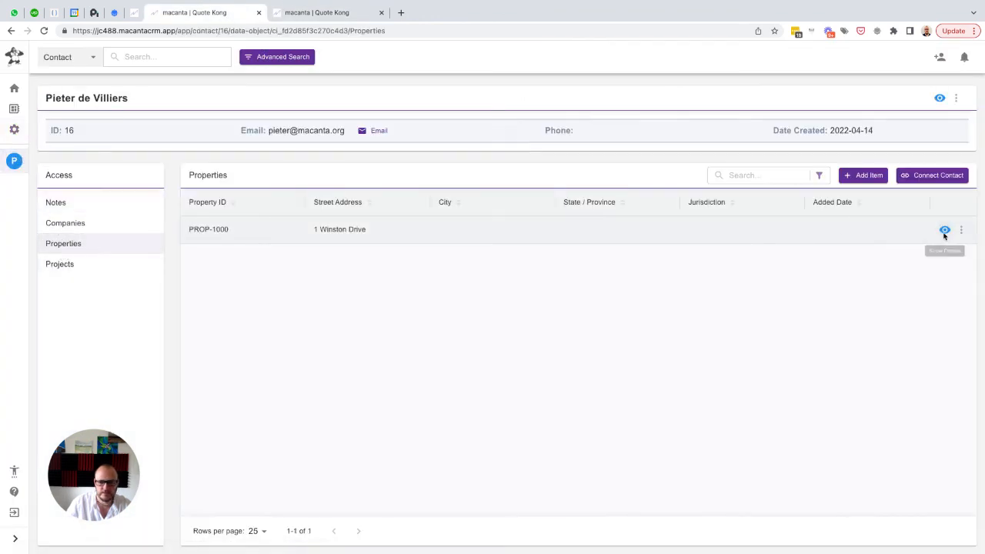
click(945, 233)
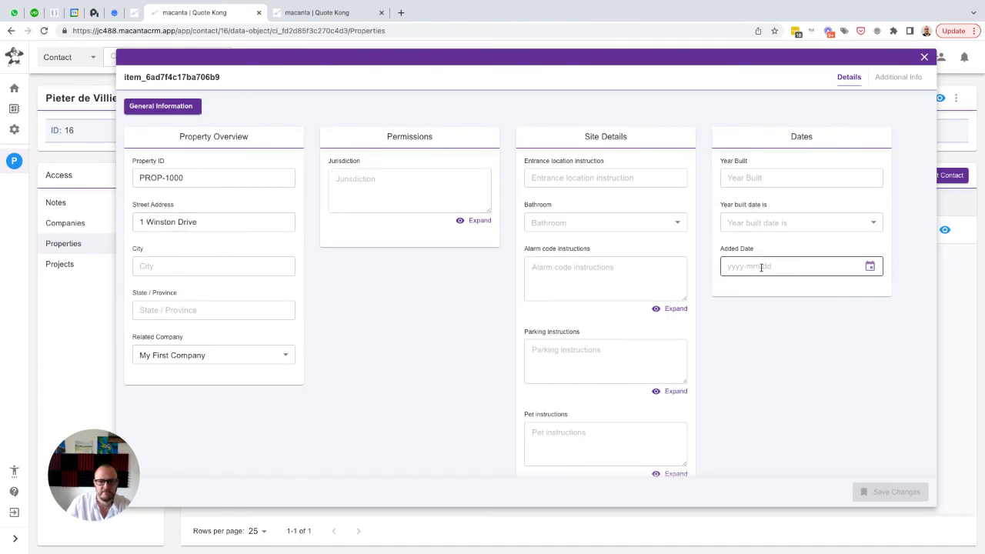
click(925, 58)
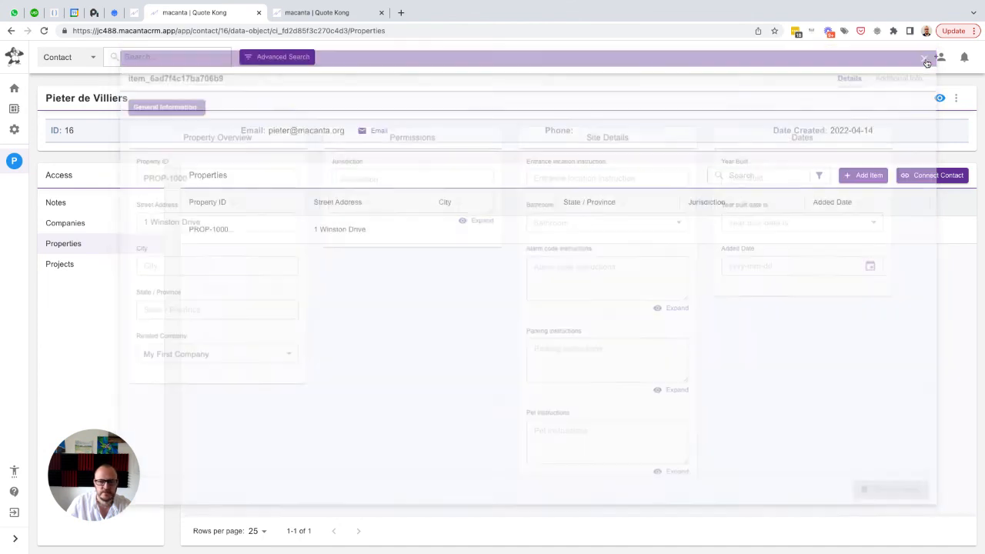
In the automation system, add a trigger action labelled "Set Property Added Date - Today" with data object type Properties
click(317, 13)
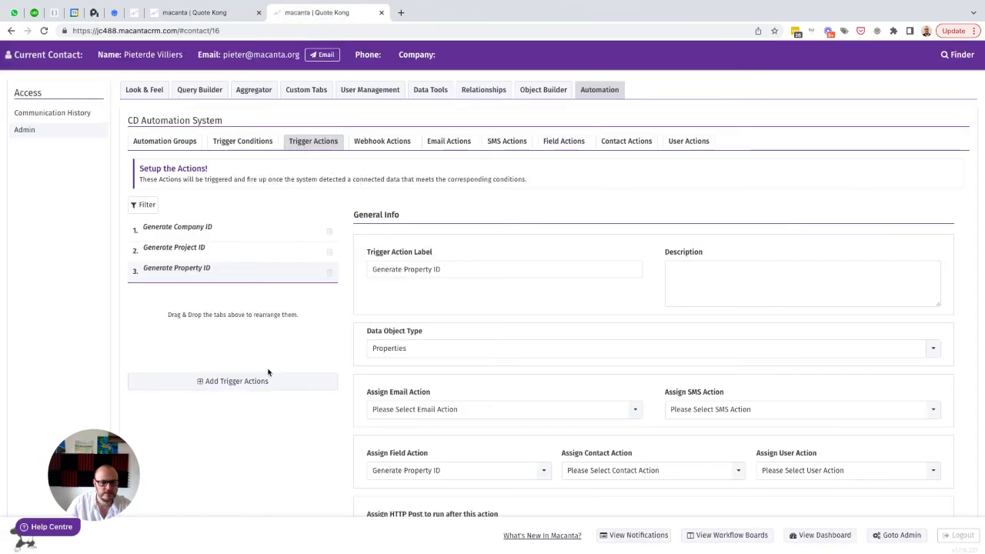
click(231, 381)
text(S)
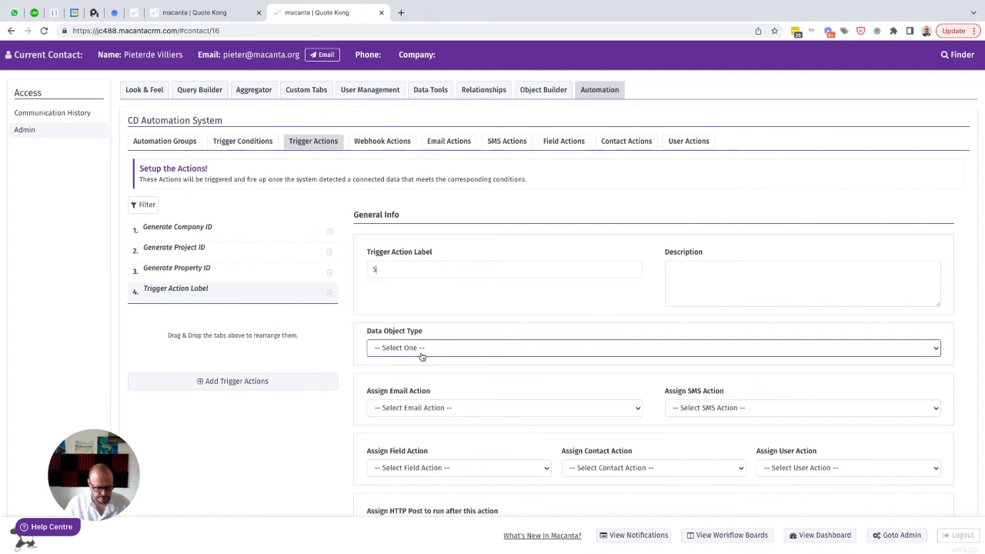
text(et Property Added Da)
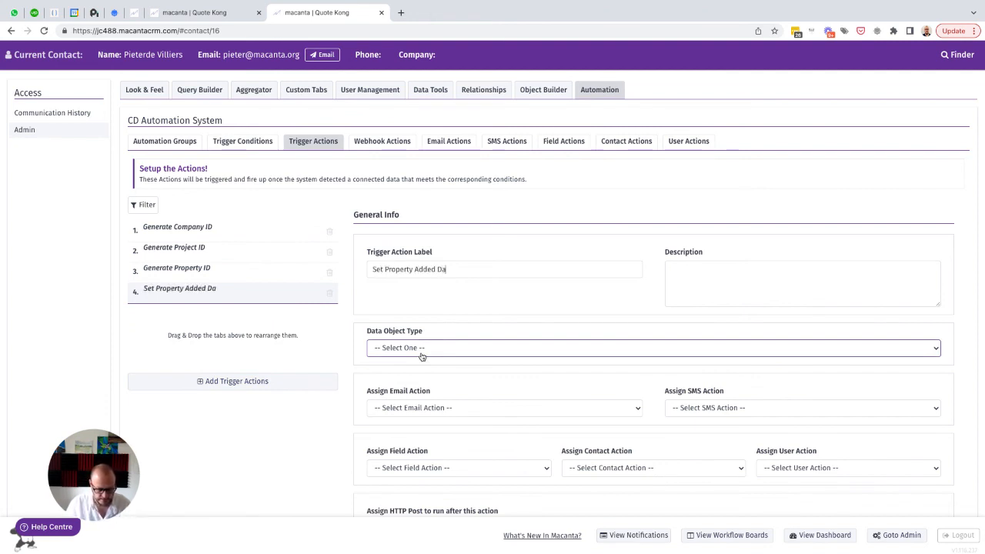
text(te - Today)
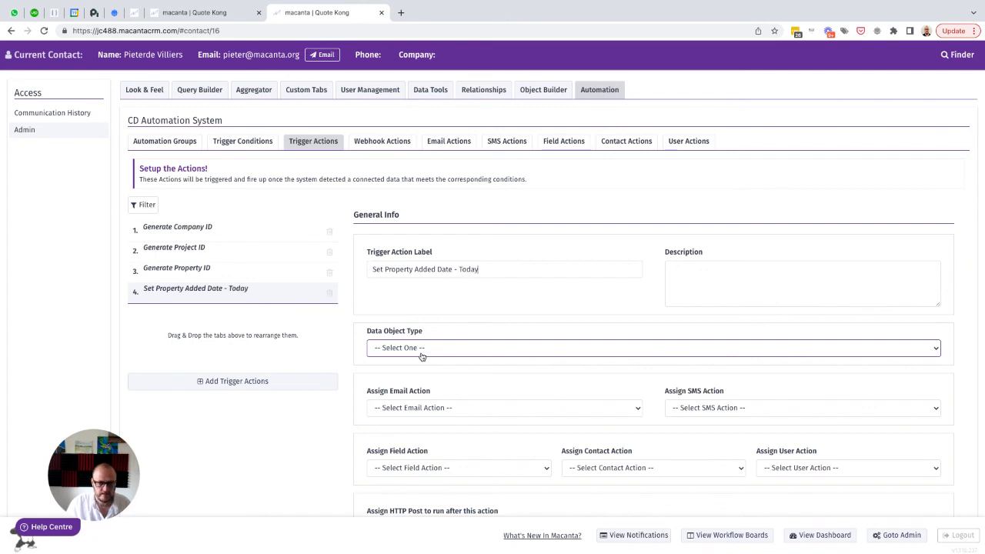
click(404, 348)
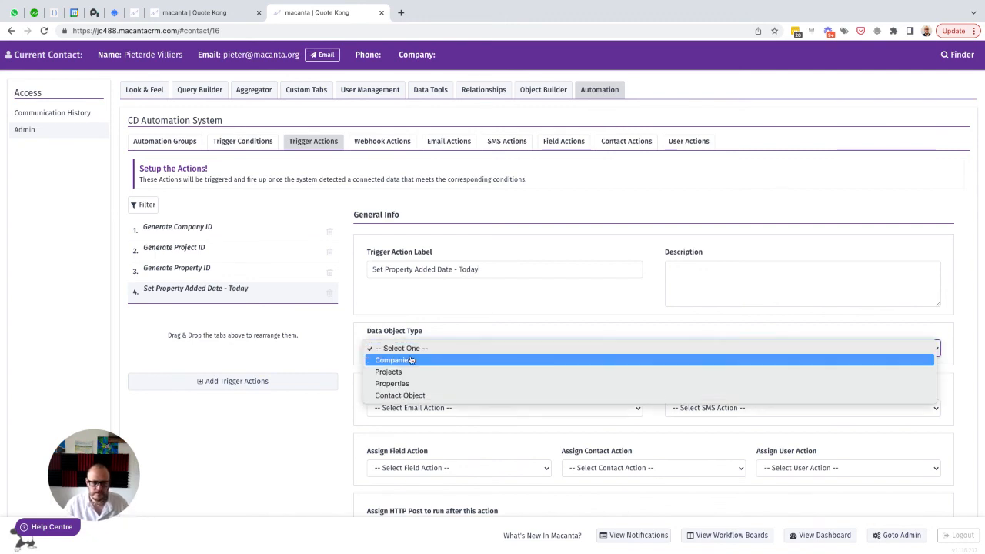
click(392, 383)
Set the trigger action's contact relationship to Key Contact (Decision Maker)
scroll(525, 418, down, 5)
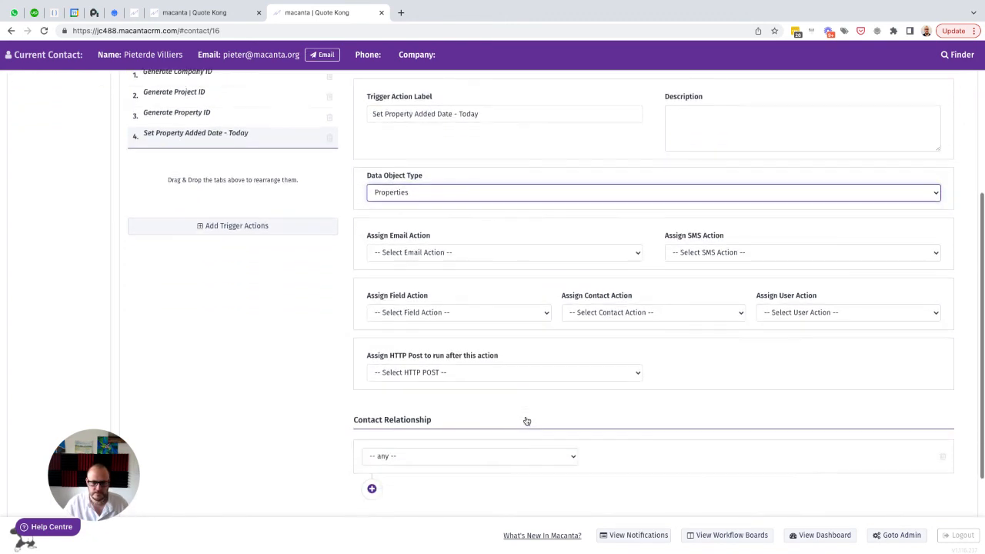
click(474, 380)
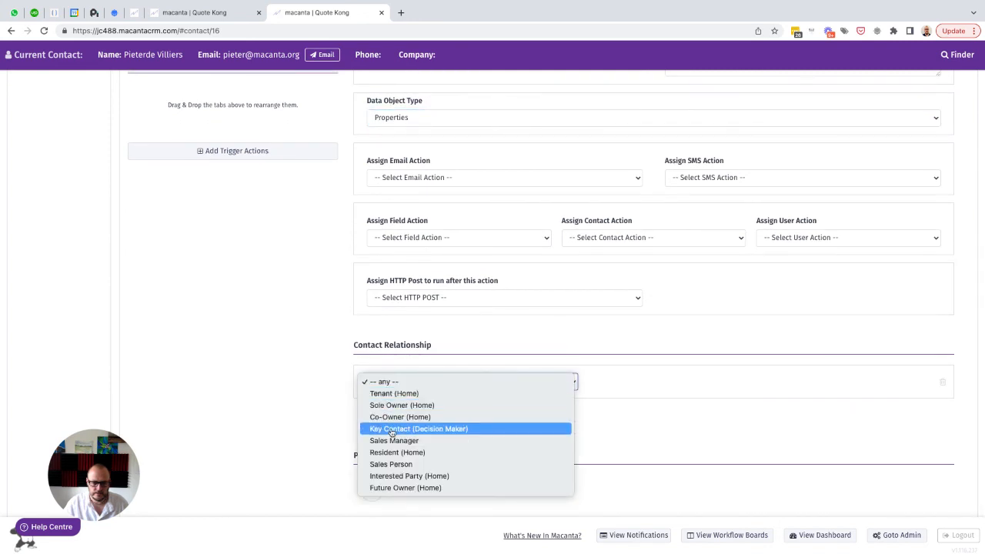
click(477, 425)
Add a Properties field value that sets Added Date (DO field) to today, and save the trigger action
scroll(601, 423, down, 1)
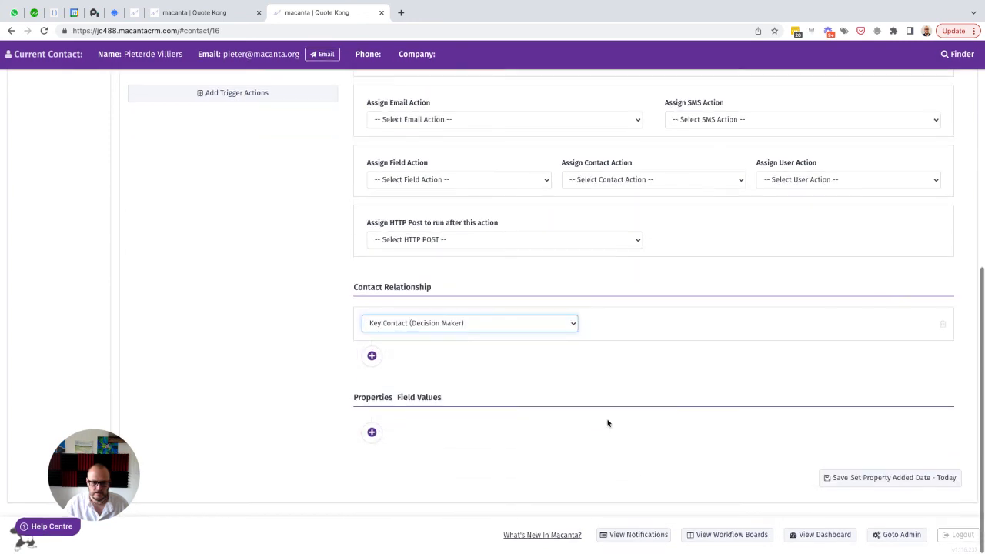
click(372, 433)
click(400, 444)
text(add)
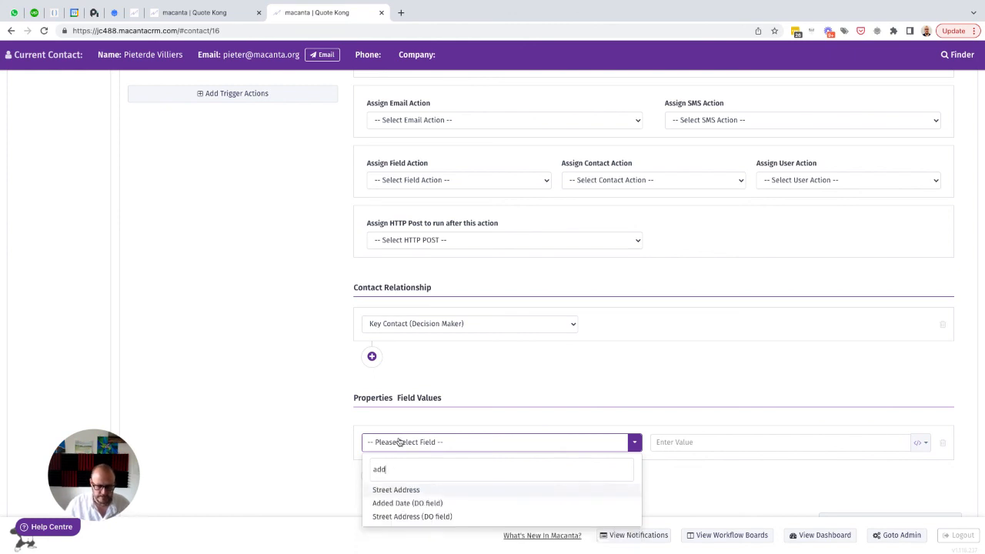
click(408, 503)
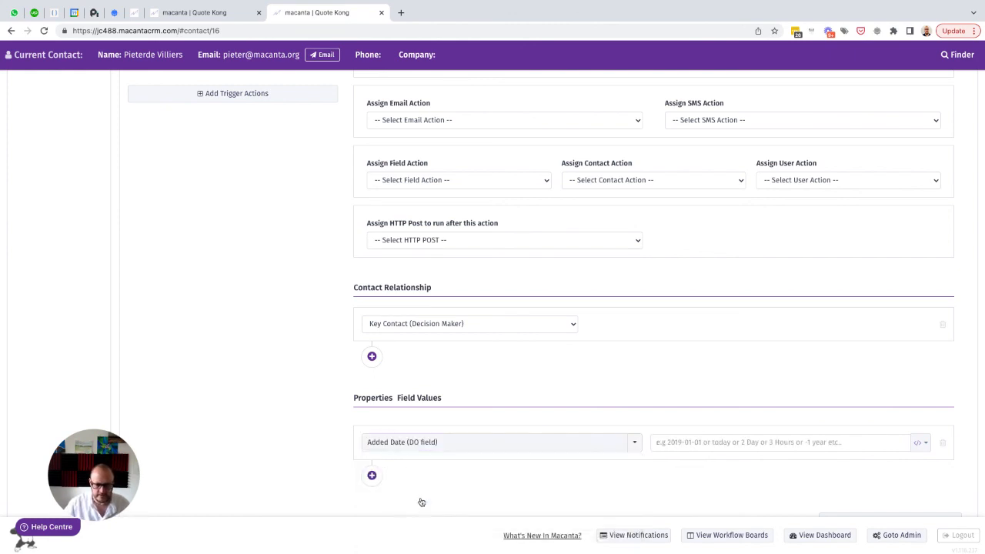
click(696, 445)
text(today)
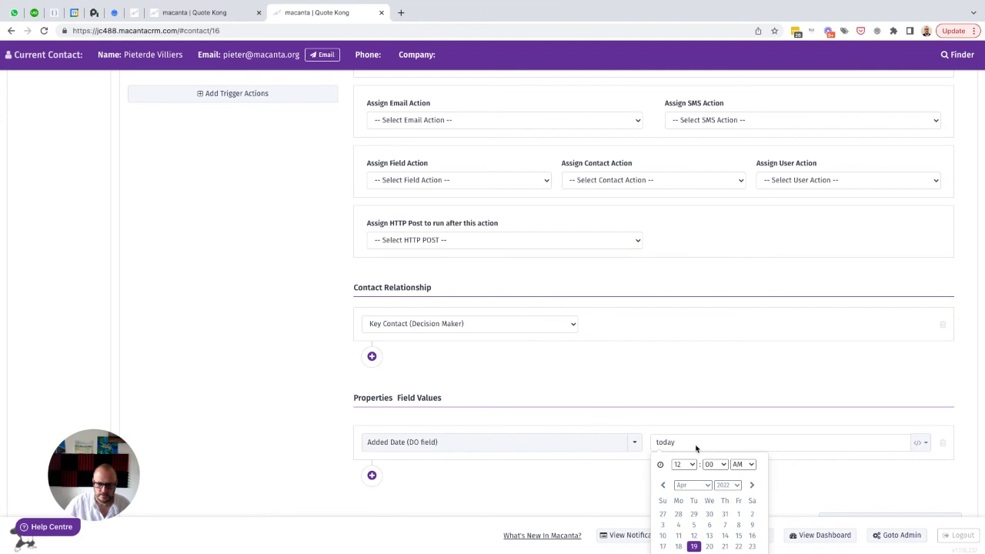
click(591, 488)
scroll(591, 488, down, 1)
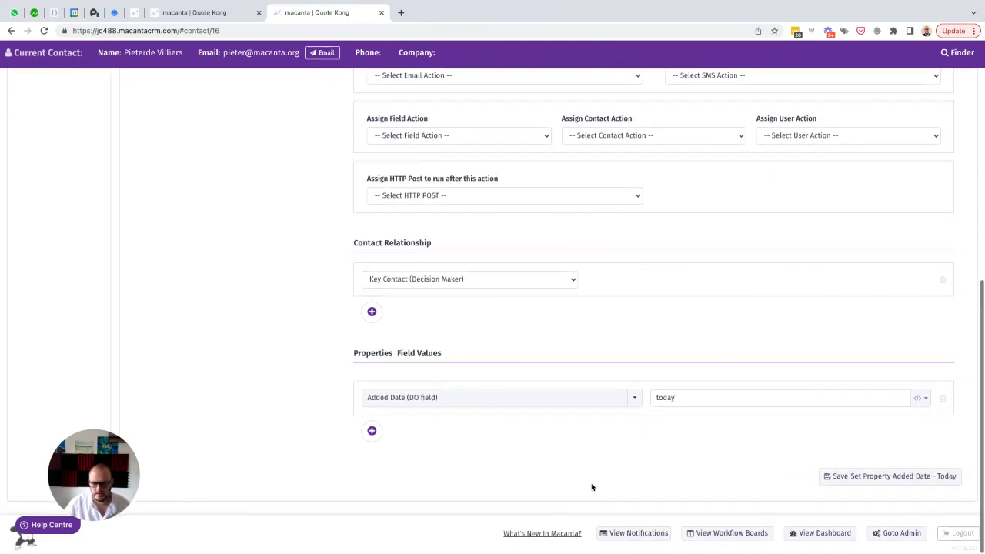
click(854, 481)
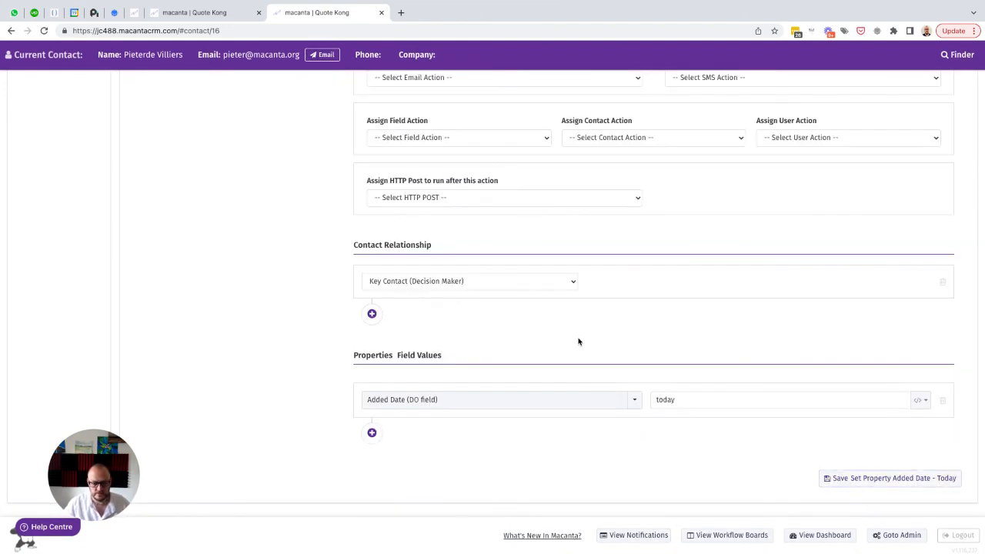
Add a trigger condition labelled "Property Added Date is Not Set" with data object type Properties
scroll(578, 341, up, 5)
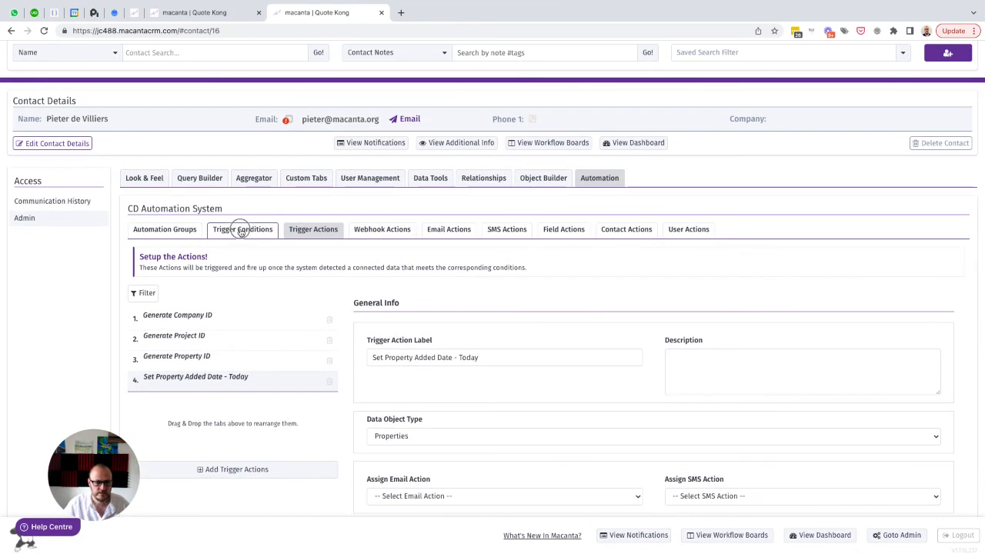
click(243, 230)
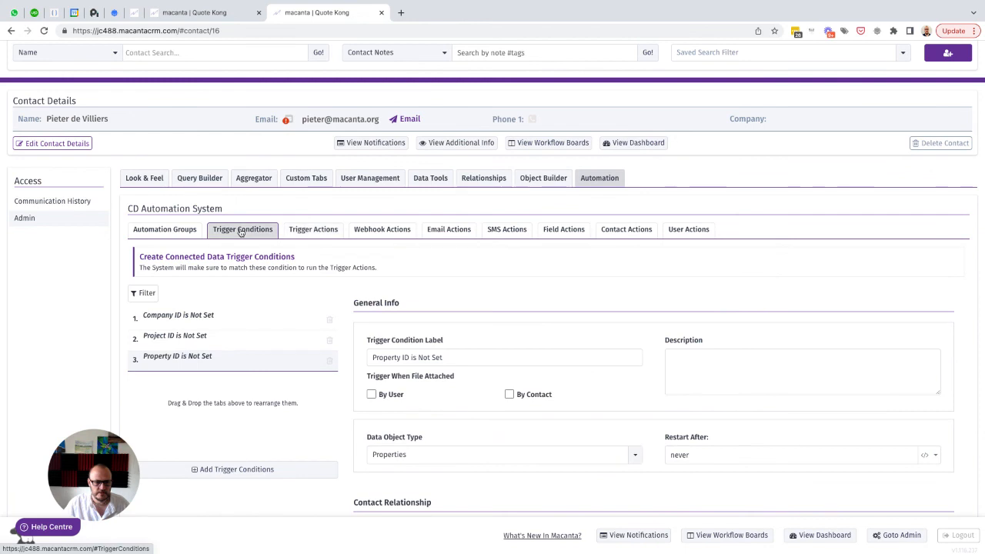
click(229, 471)
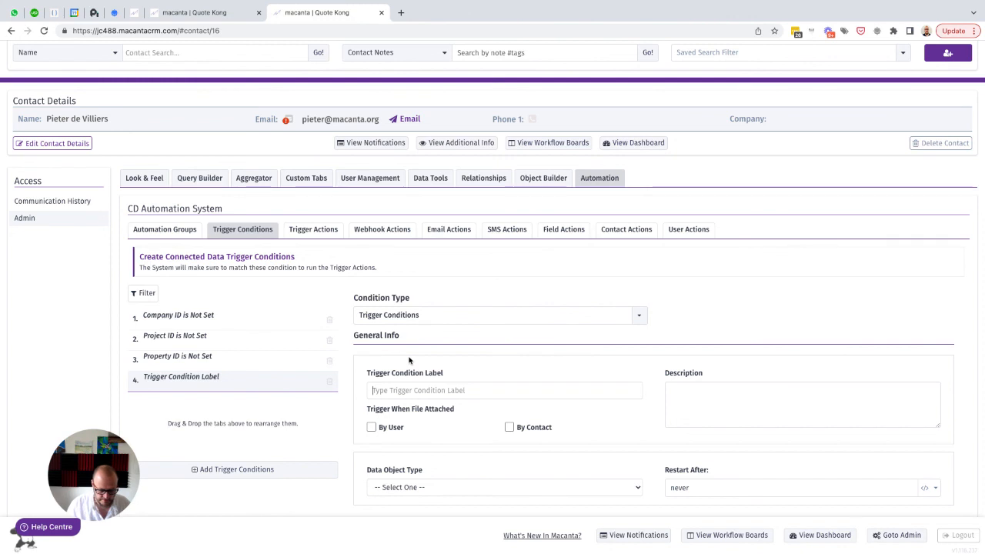
text(Property Added)
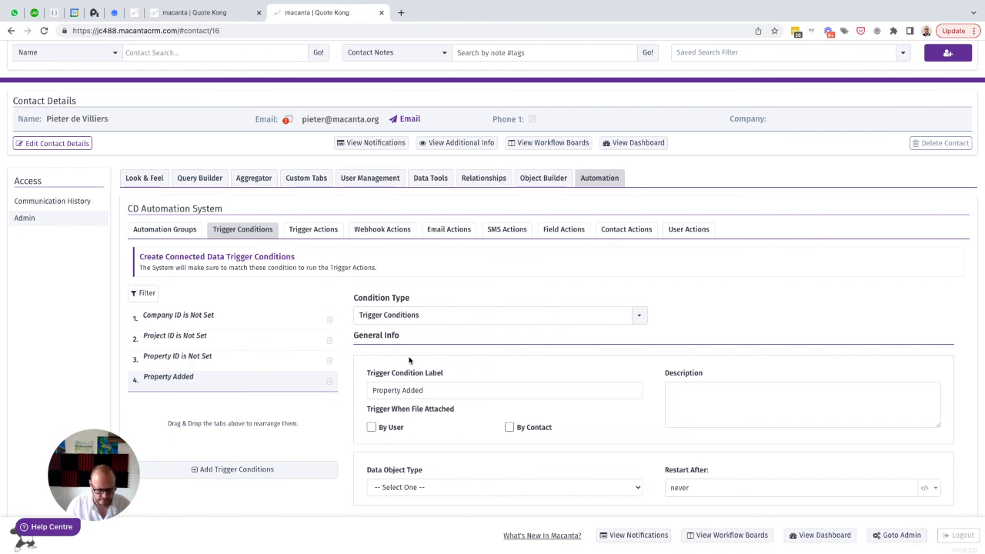
text(te is Not Set)
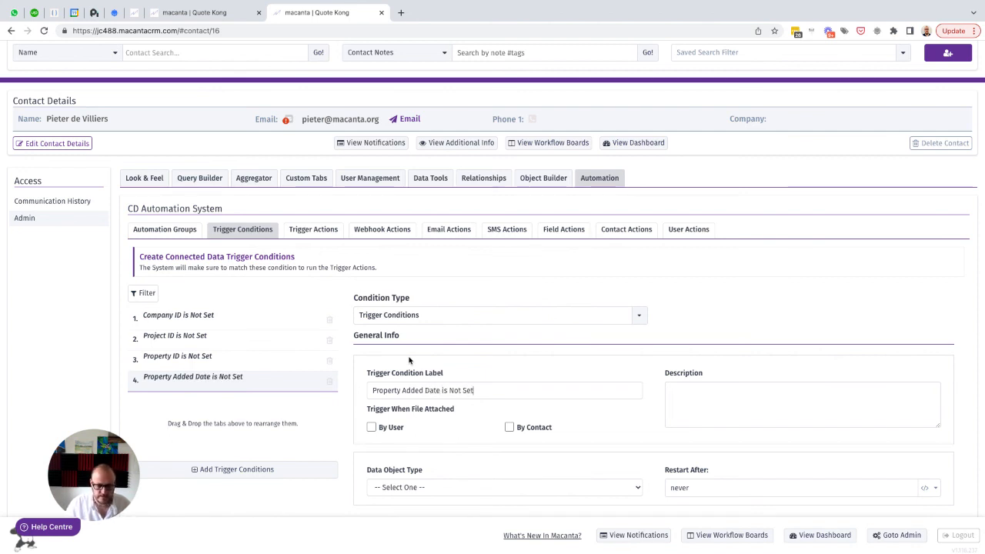
scroll(409, 359, down, 3)
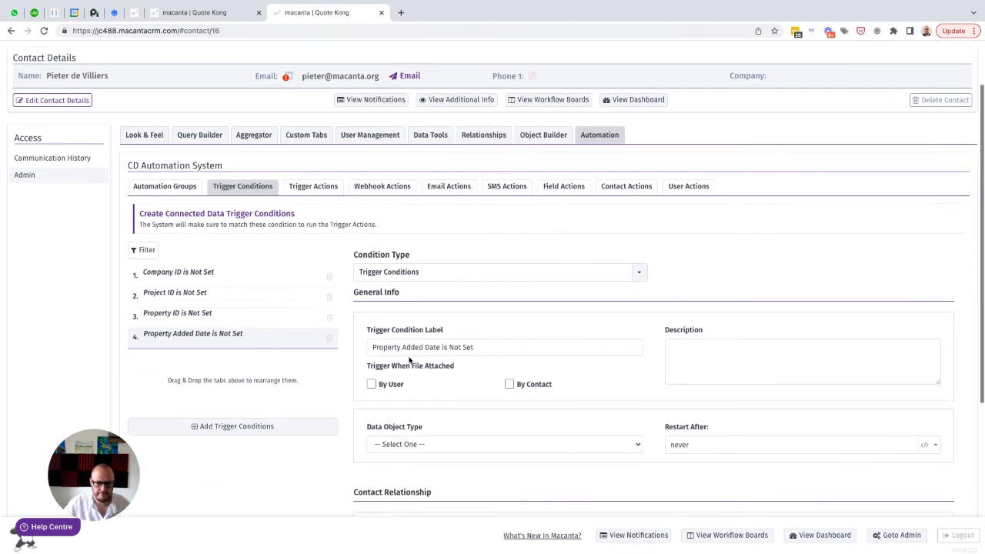
click(413, 355)
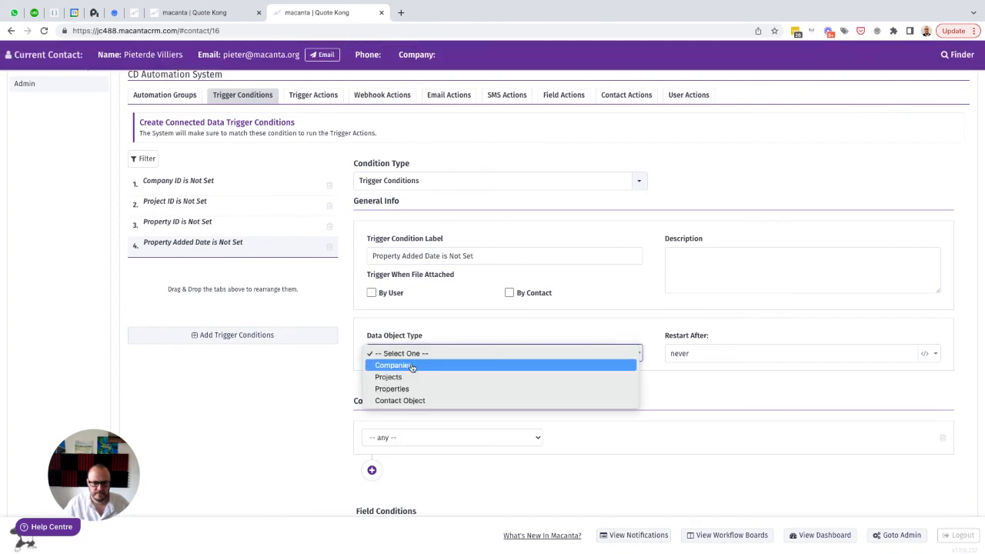
click(394, 389)
Restrict the trigger condition to the contact relationship Key Contact (Decision Maker)
scroll(651, 385, down, 2)
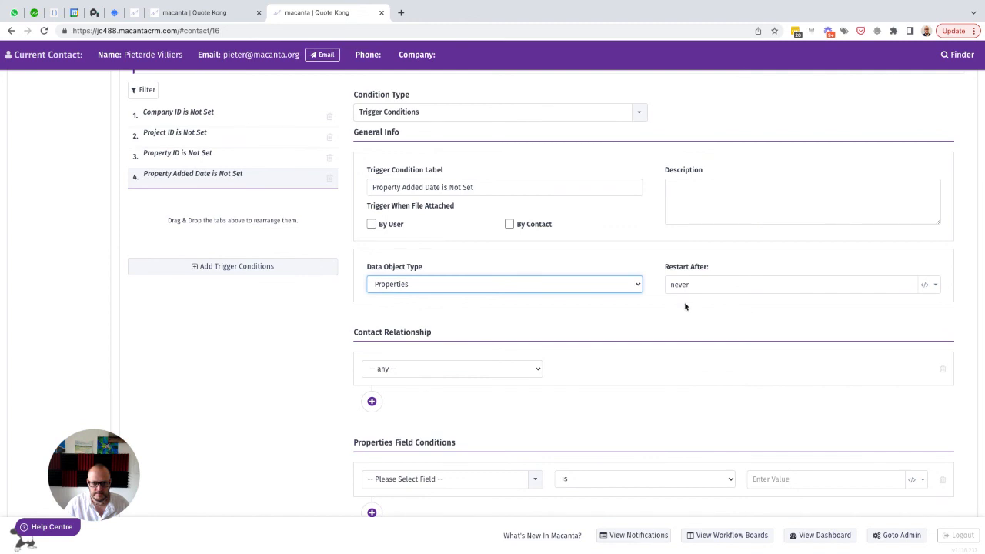
scroll(659, 336, down, 1)
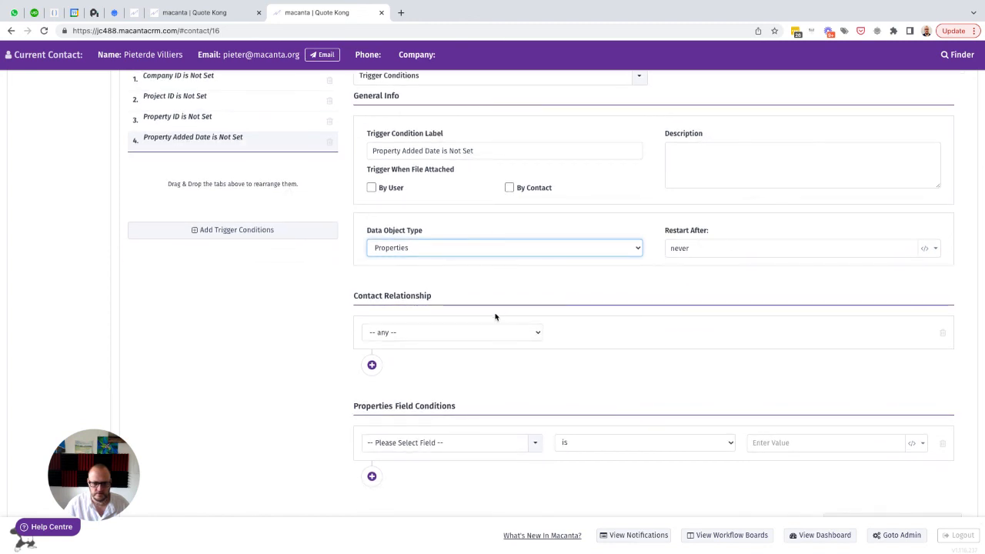
click(405, 332)
click(419, 380)
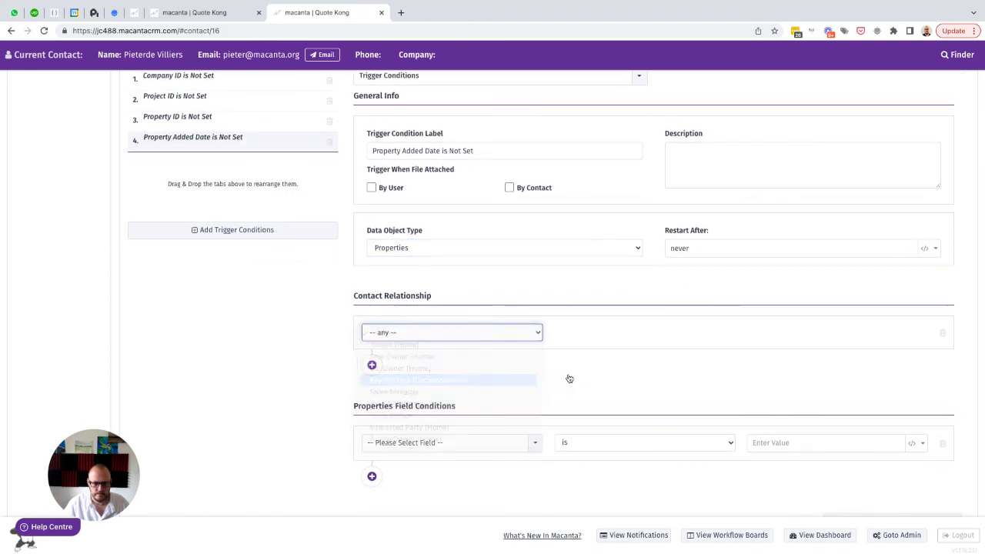
Set the Properties field condition to Added Date (DO field) is null
scroll(615, 380, down, 1)
click(403, 407)
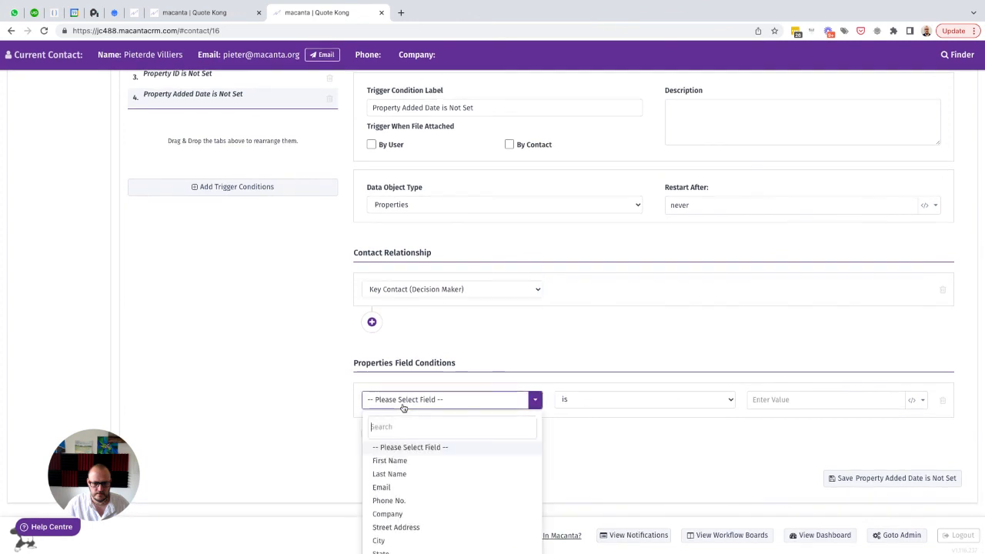
text(add)
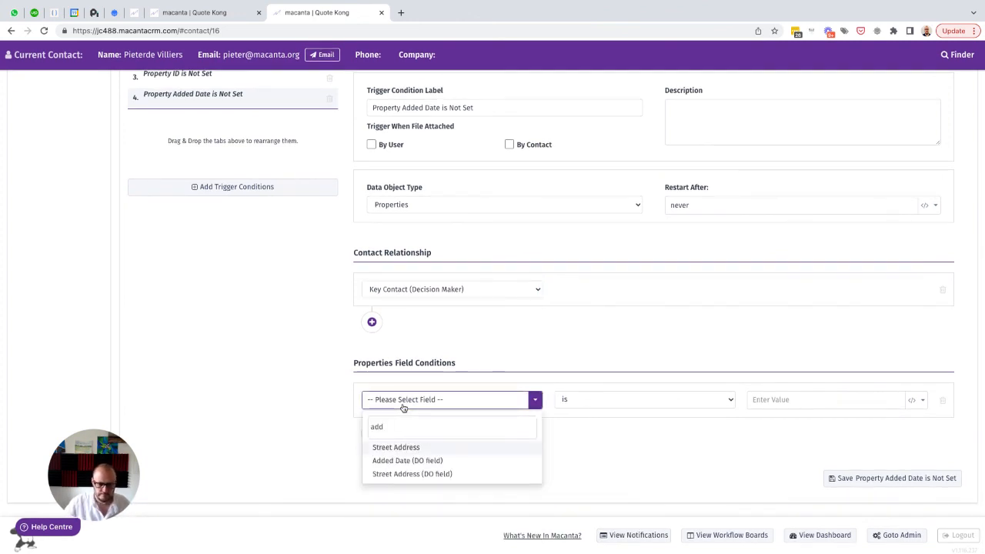
click(404, 462)
click(599, 403)
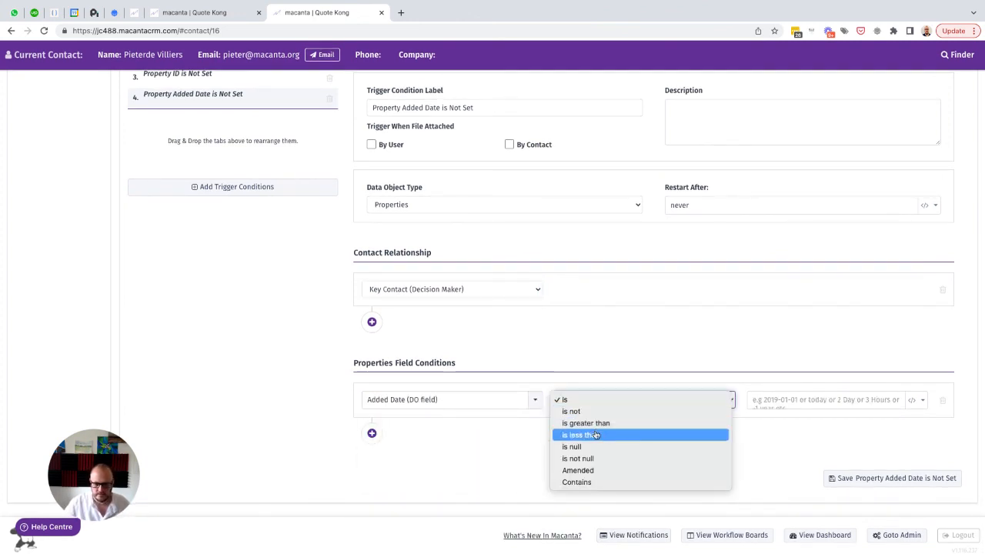
click(579, 447)
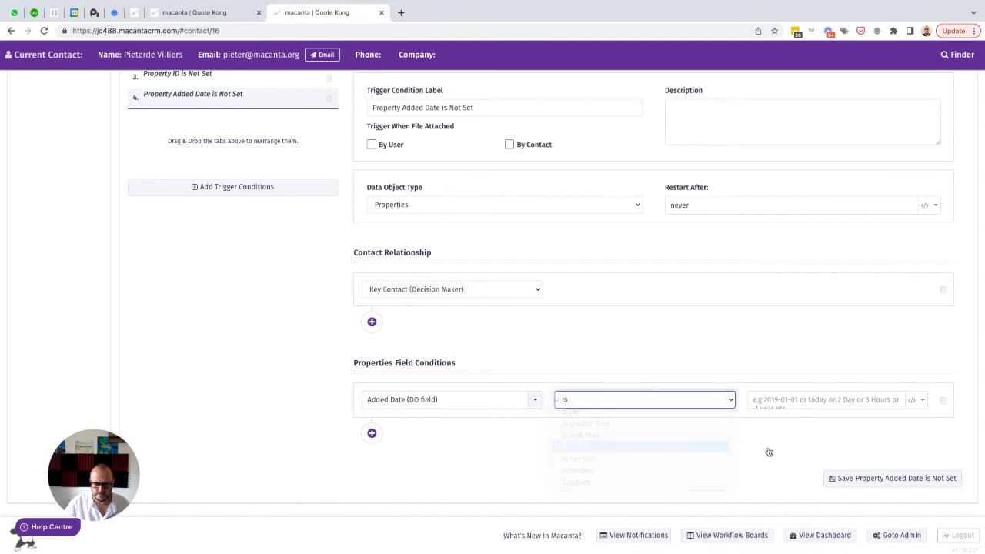
Save the Property Added Date is Not Set trigger condition, reload the page and reopen the automation settings
click(860, 478)
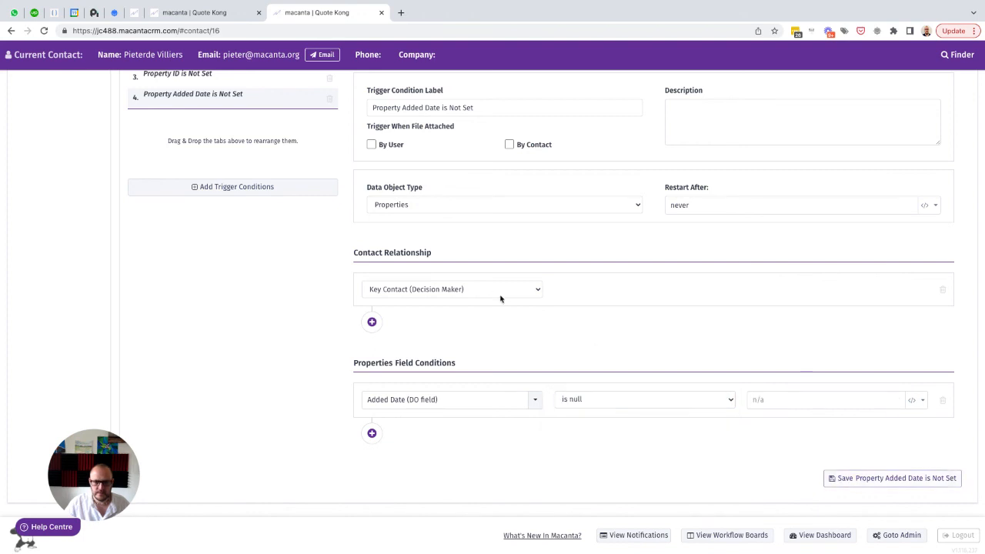
click(44, 31)
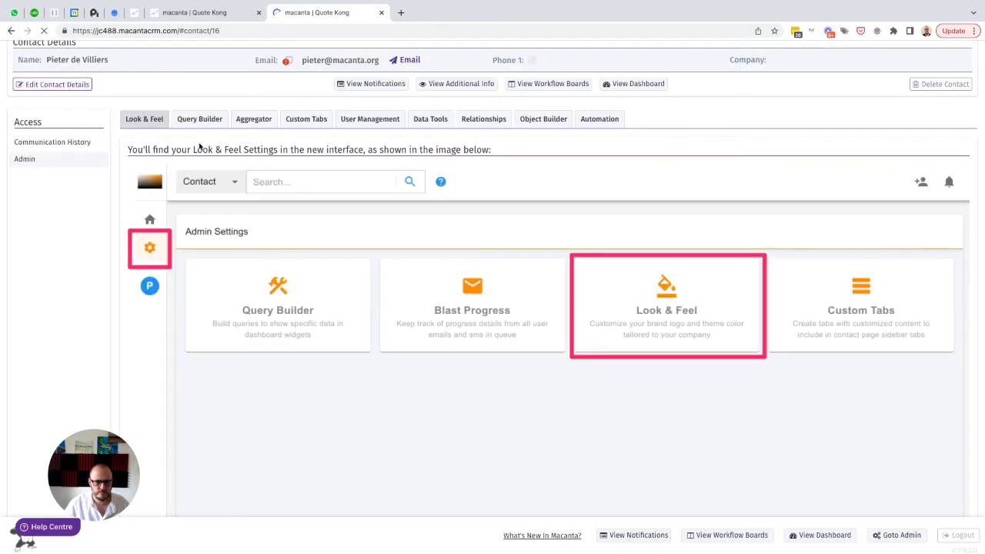
click(591, 123)
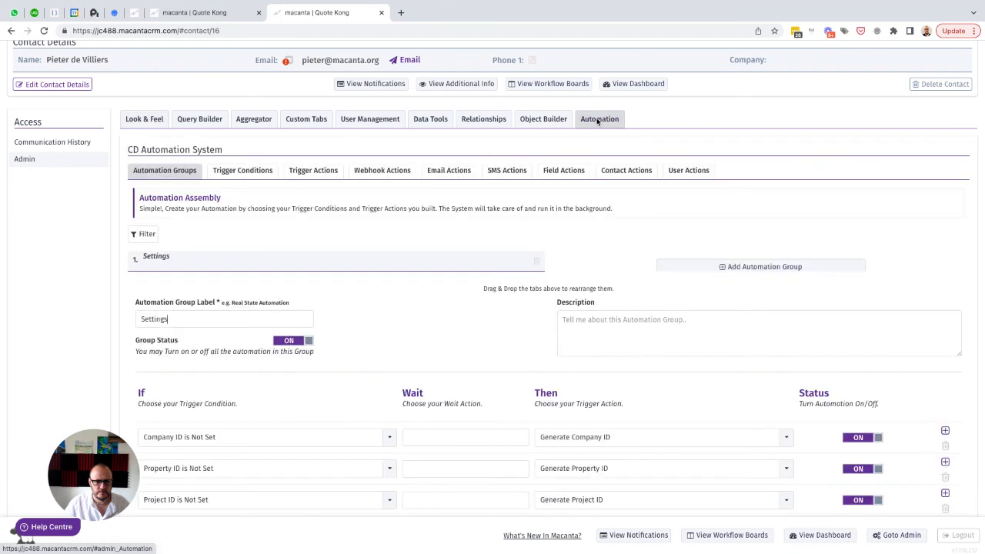
Add an automation group labelled "Dates"
scroll(292, 192, down, 1)
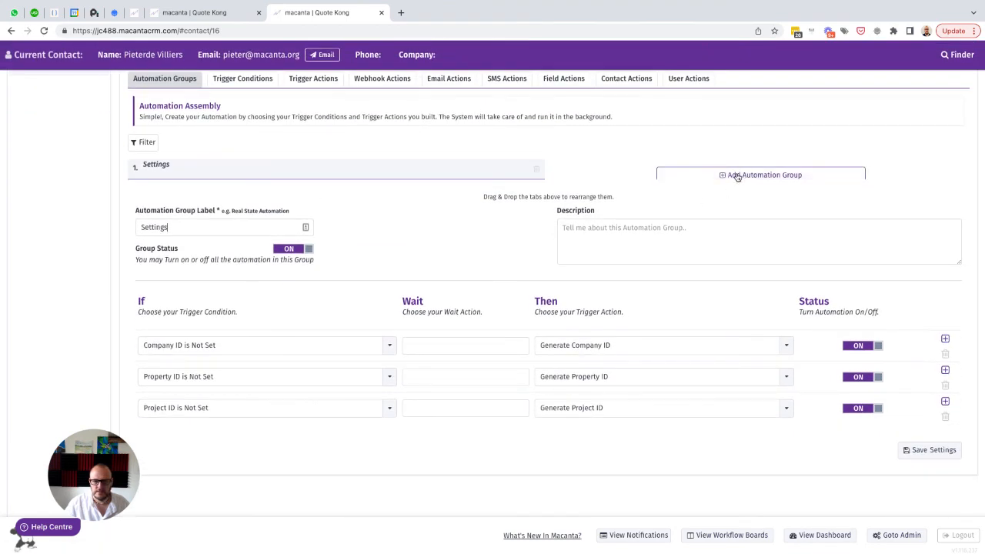
click(736, 176)
click(177, 241)
text(Dates)
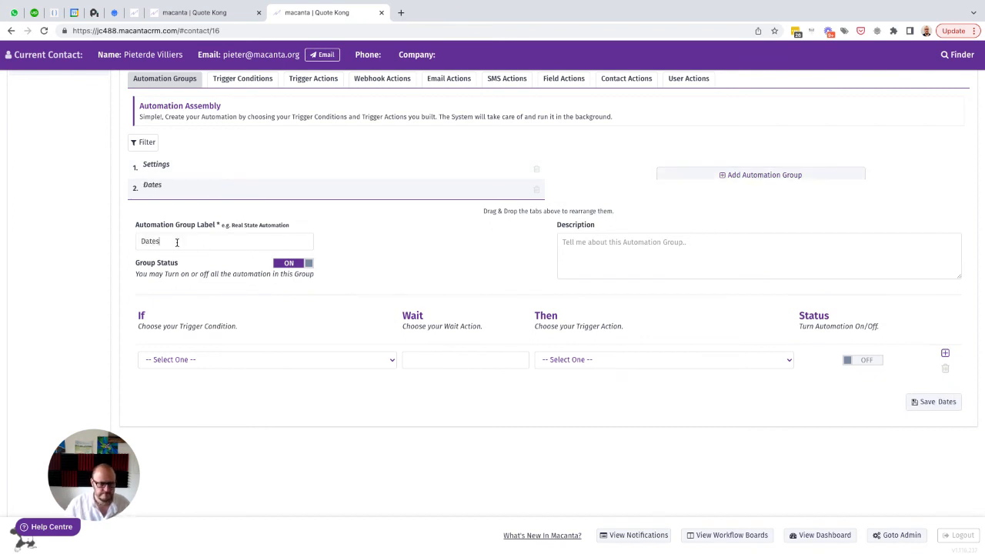
In the Dates group, pair the condition Property Added Date is Not Set with the action Set Property Added Date - Today and turn the automation on
scroll(192, 238, down, 1)
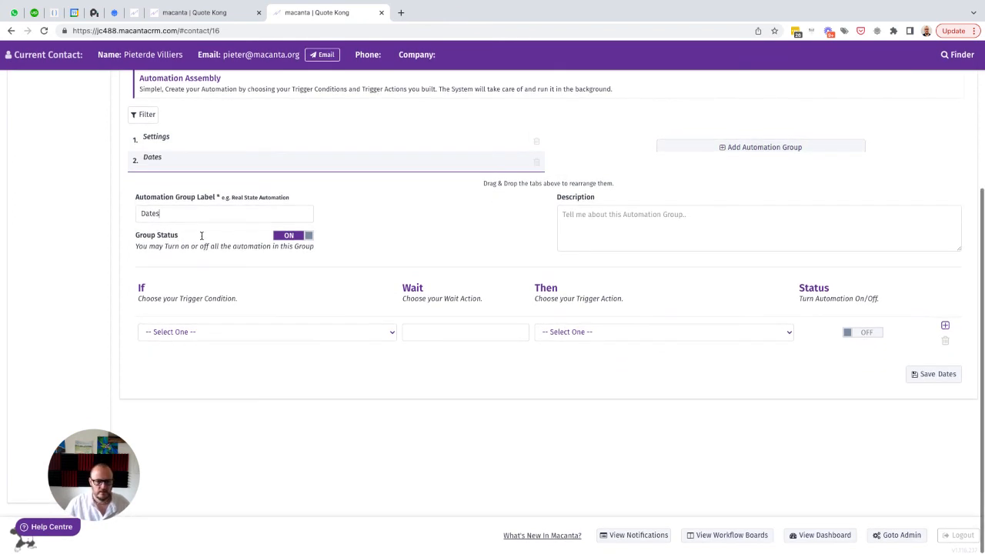
click(214, 333)
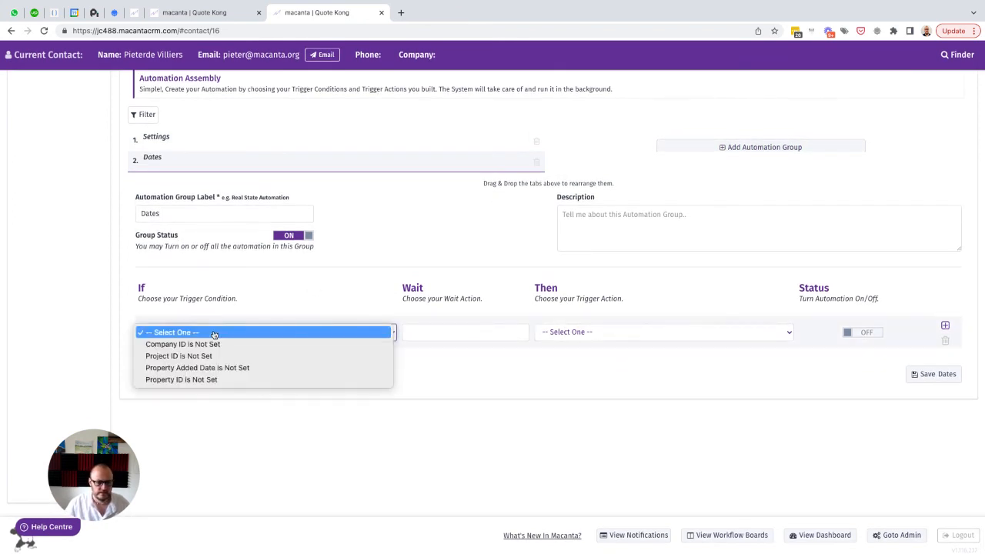
click(184, 371)
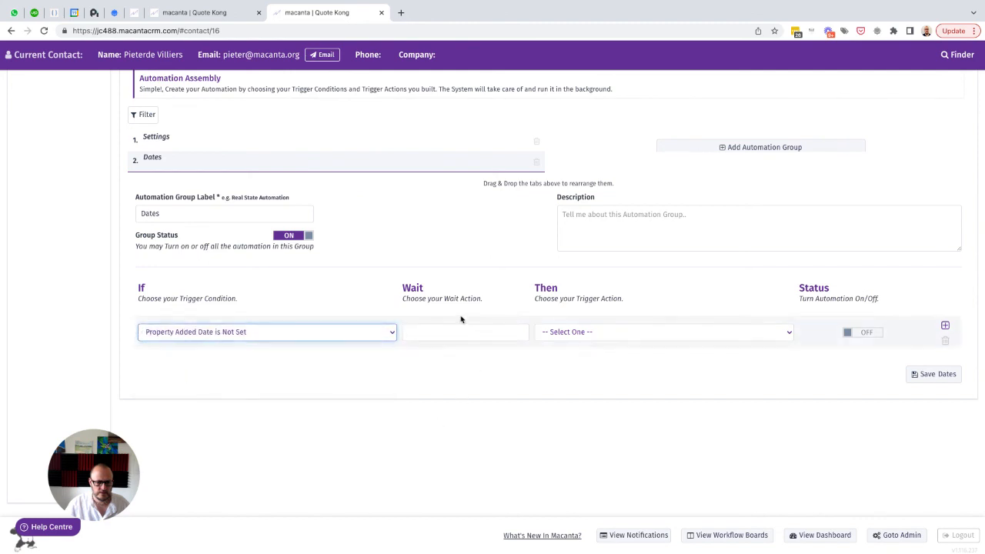
click(570, 333)
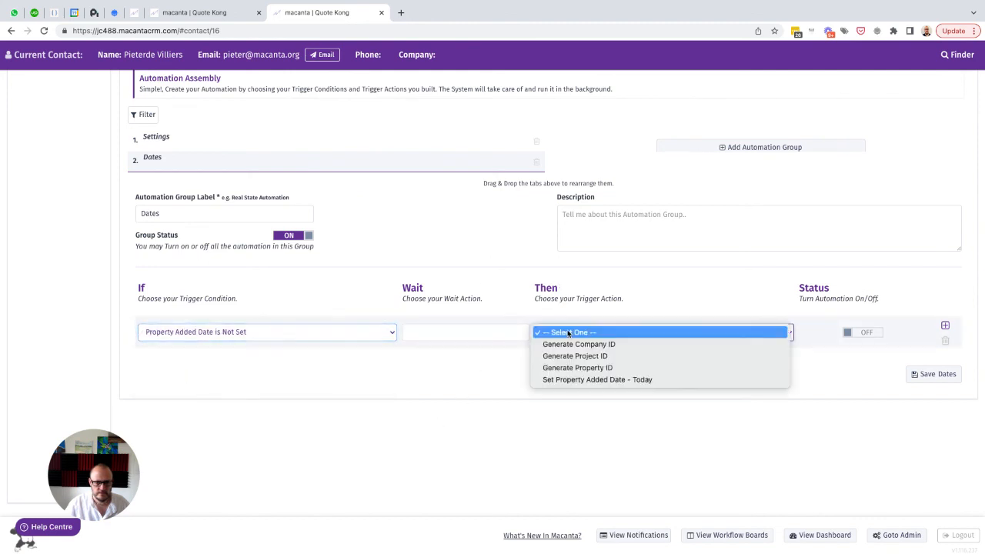
click(569, 379)
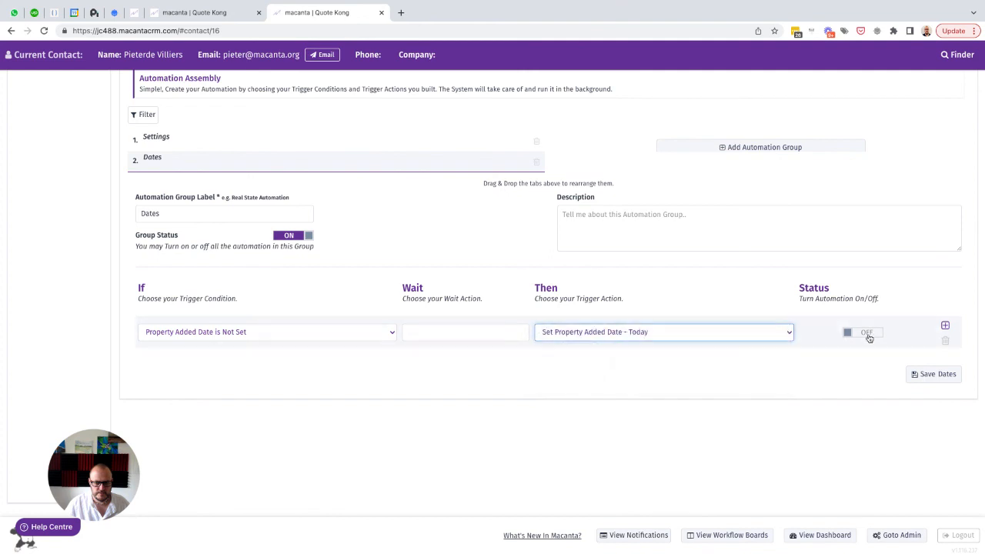
click(867, 334)
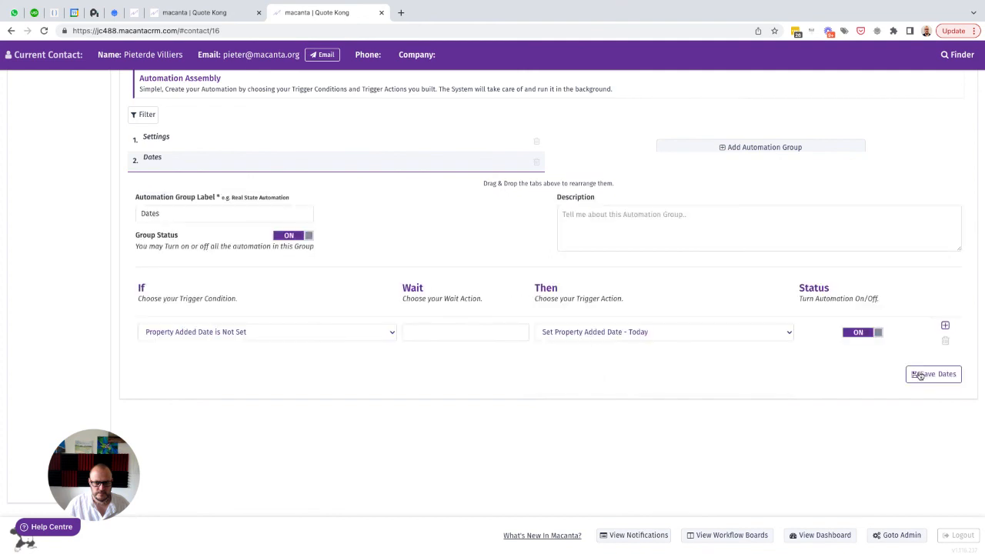
In the new interface's Object Builder, open the sections and fields of the Companies data object type
click(198, 13)
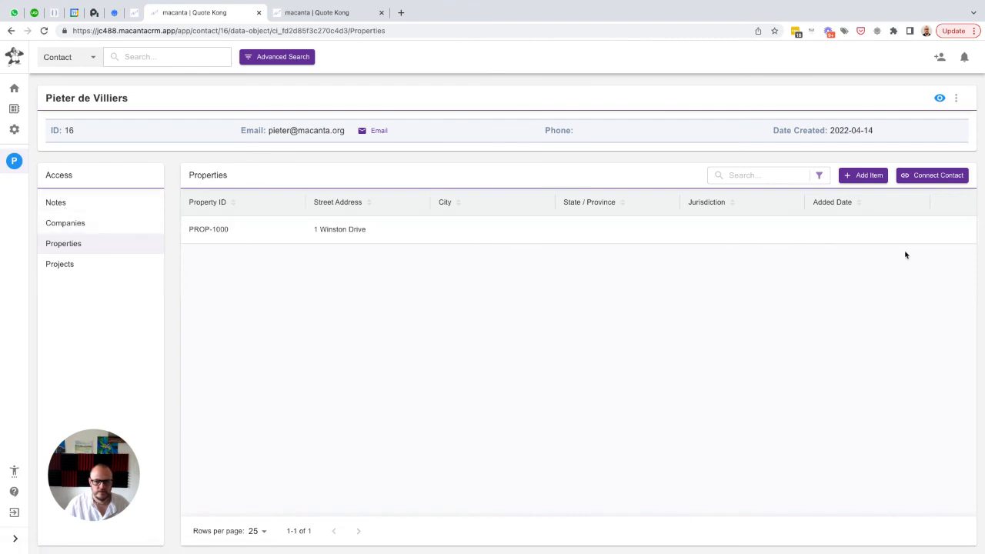
click(59, 204)
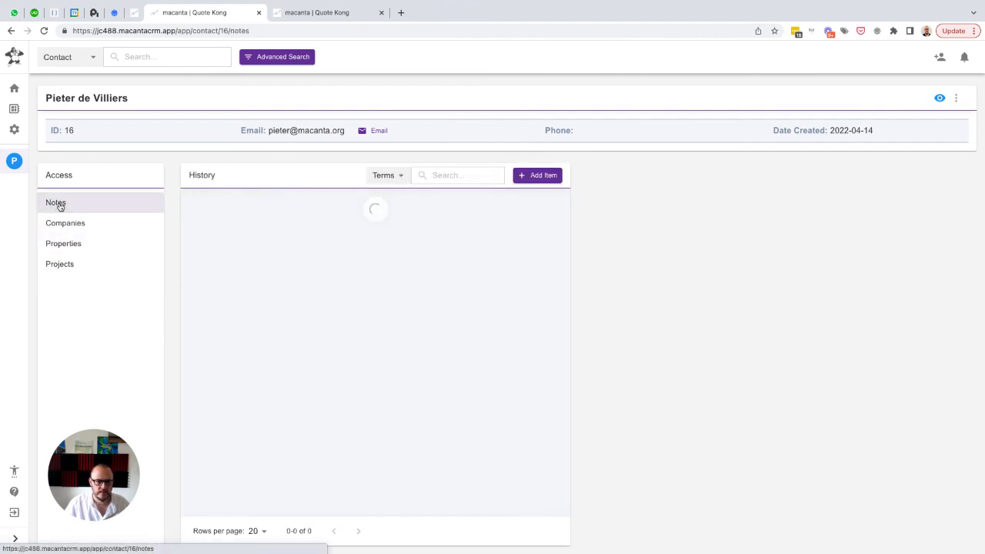
click(13, 129)
click(879, 226)
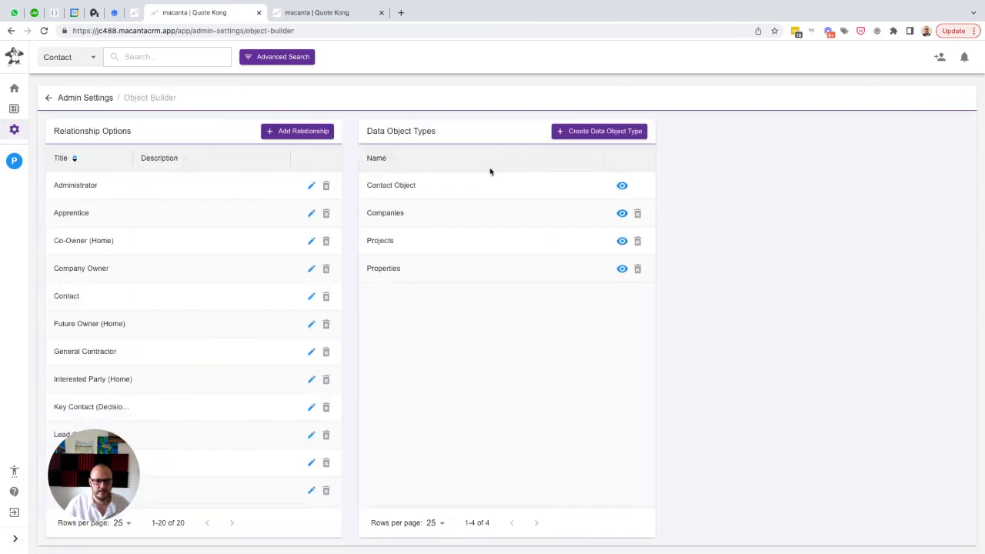
click(622, 214)
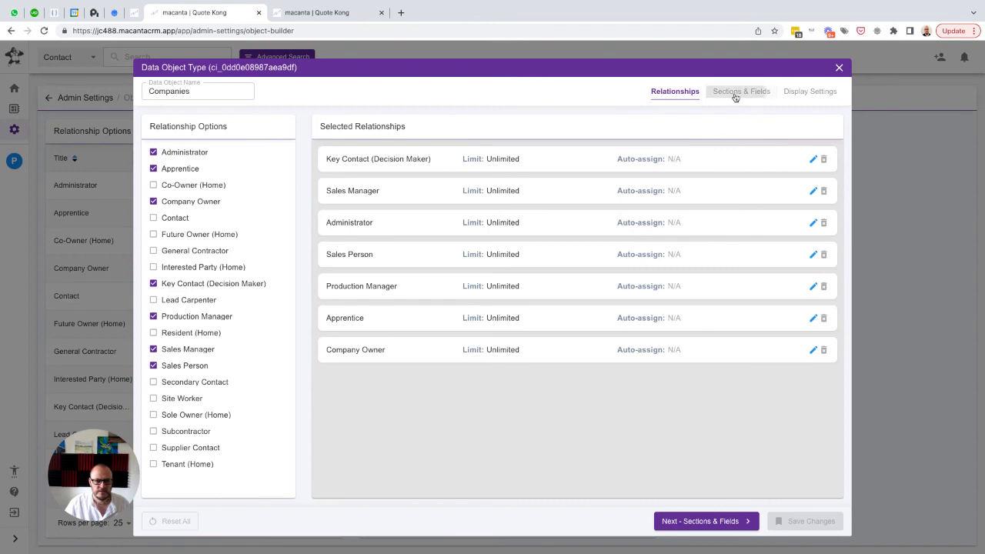
click(736, 94)
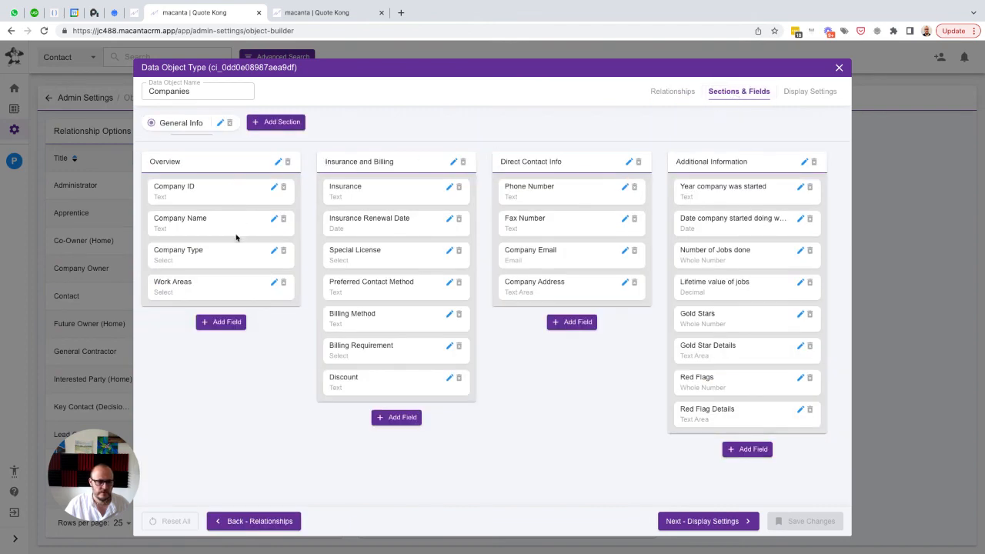
Change the Work Areas field's type to Checkbox and save the changes to the Companies data object type
click(273, 283)
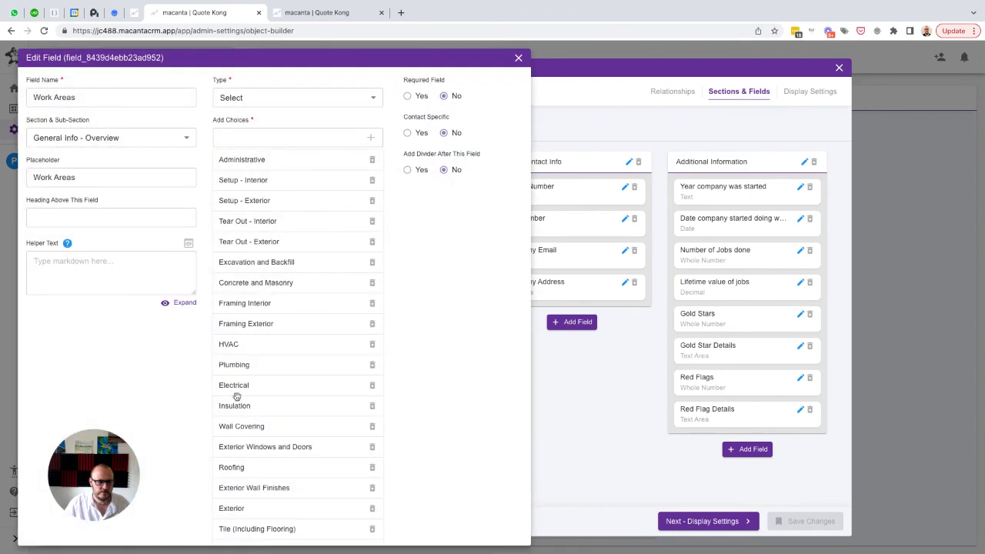
click(238, 100)
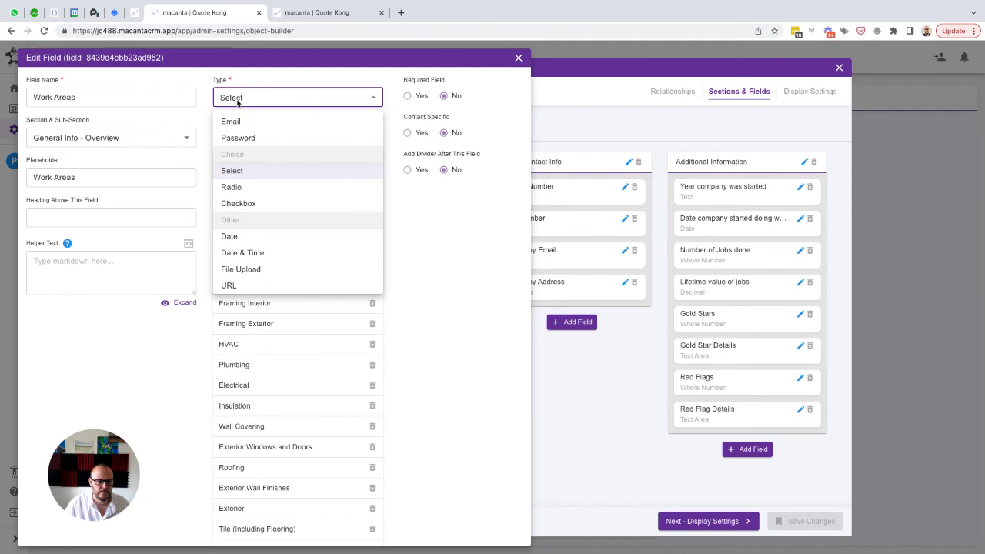
click(240, 201)
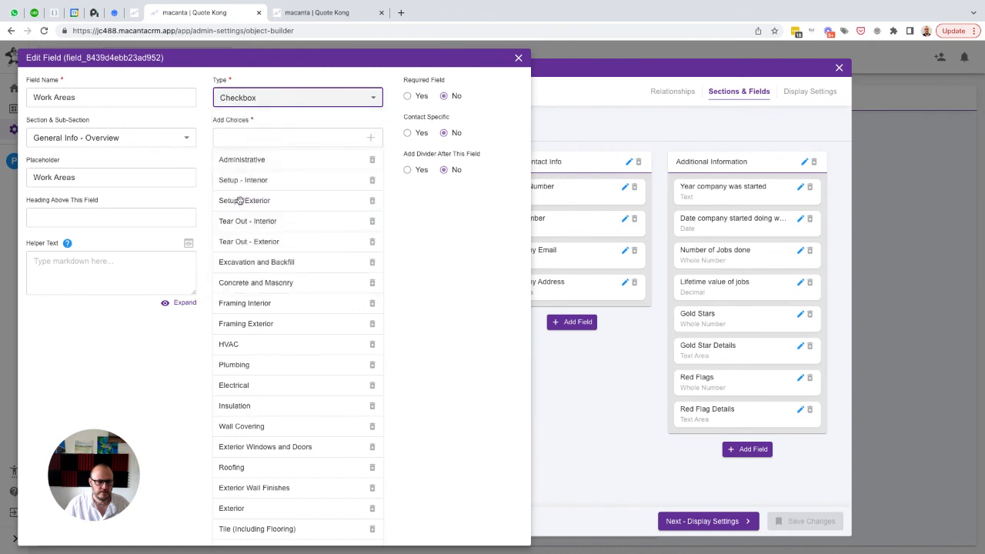
scroll(423, 343, down, 5)
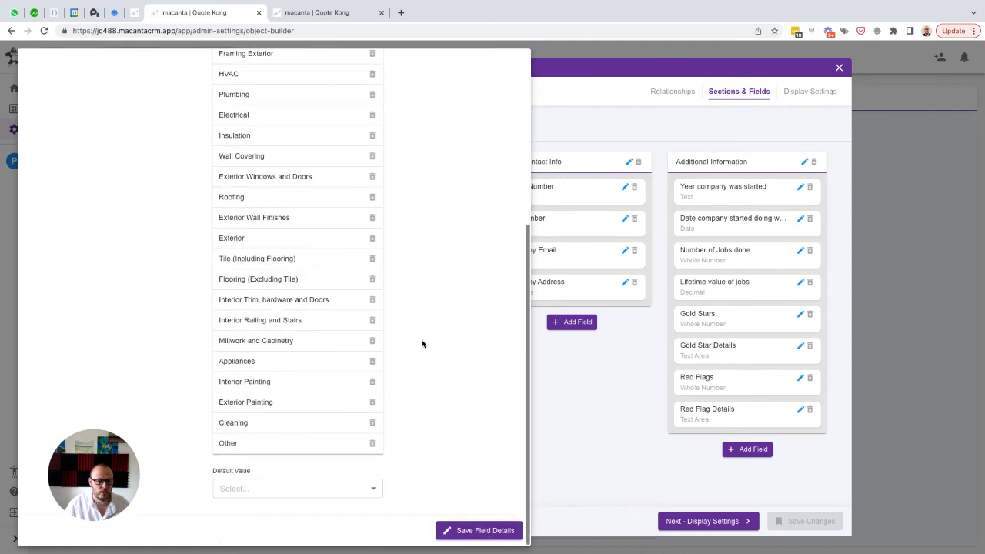
click(477, 530)
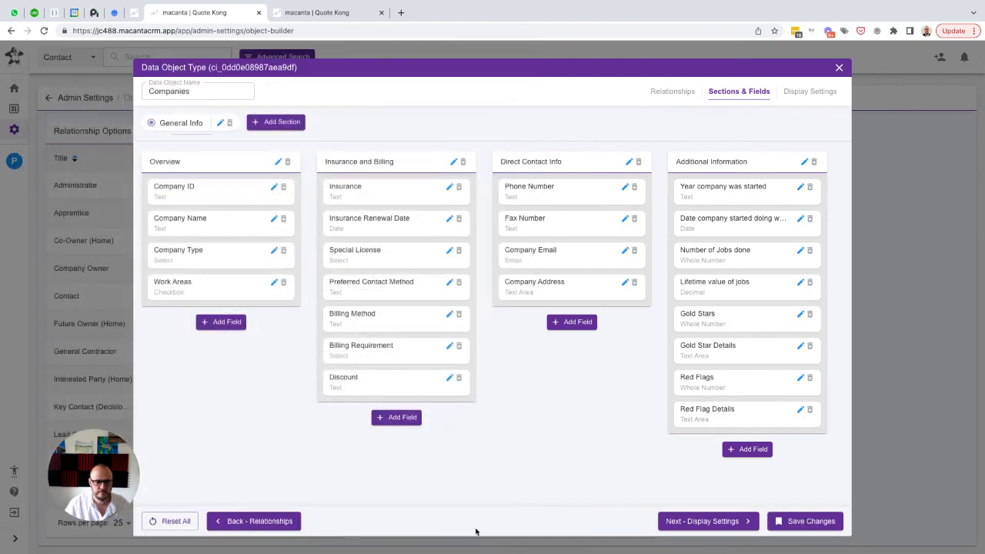
click(811, 521)
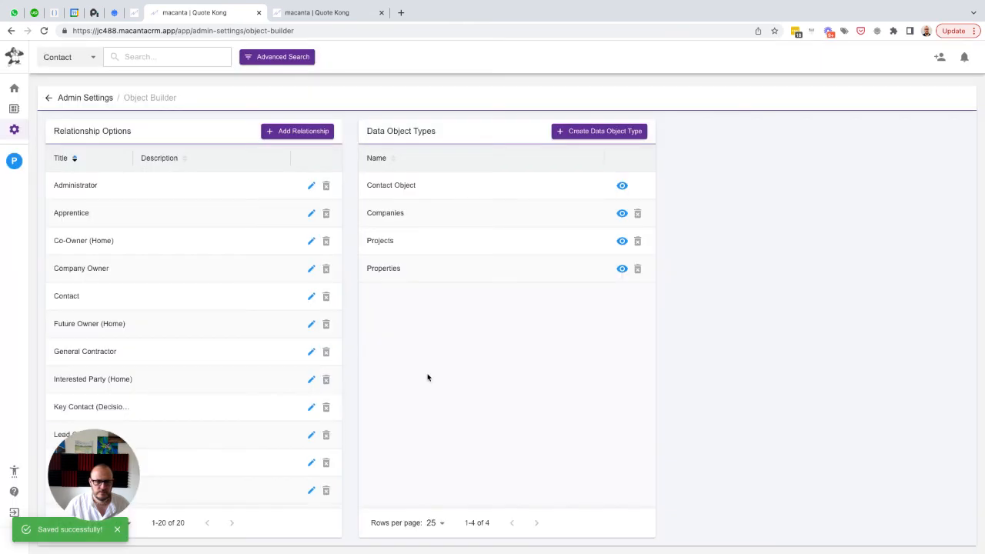
Open the contact's Properties list and check the details of property PROP-1000
click(14, 160)
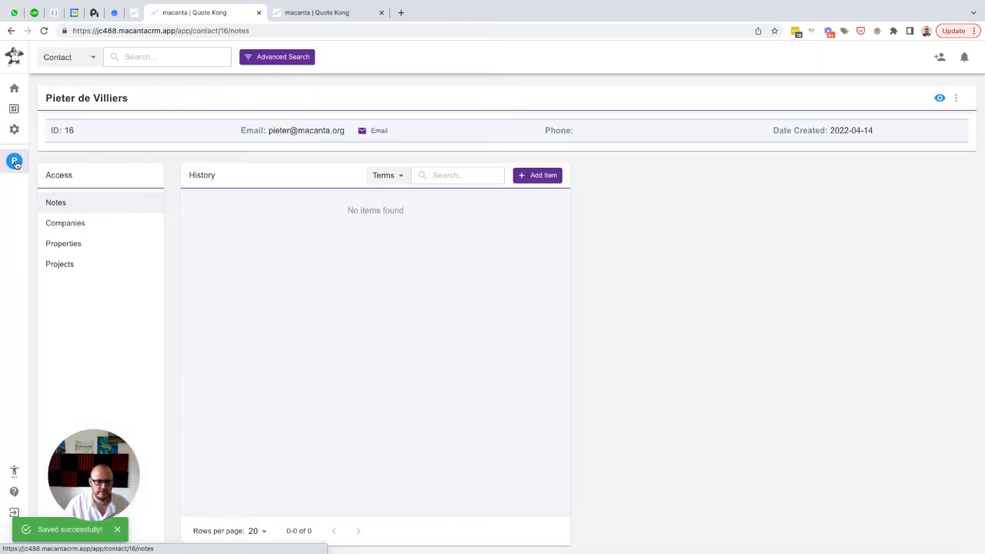
click(64, 243)
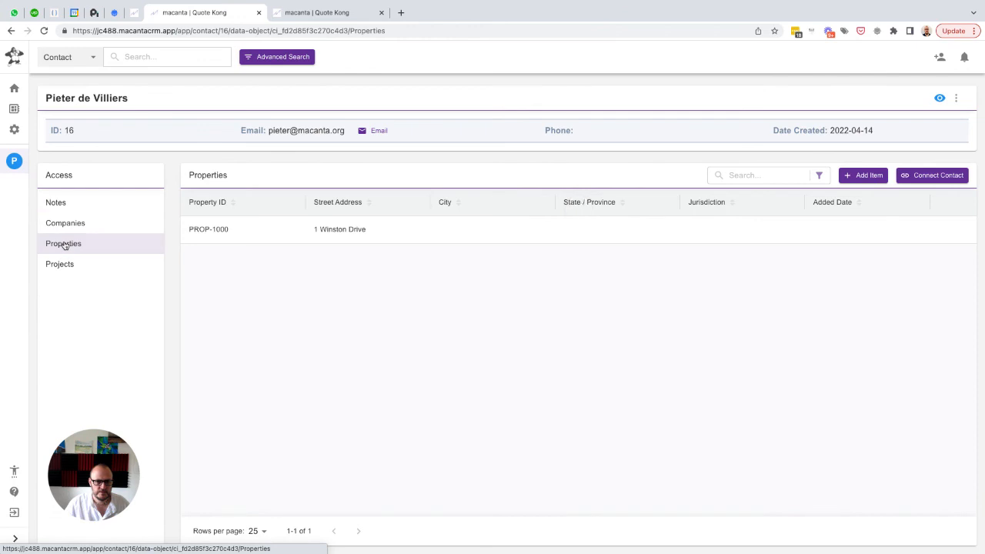
click(943, 231)
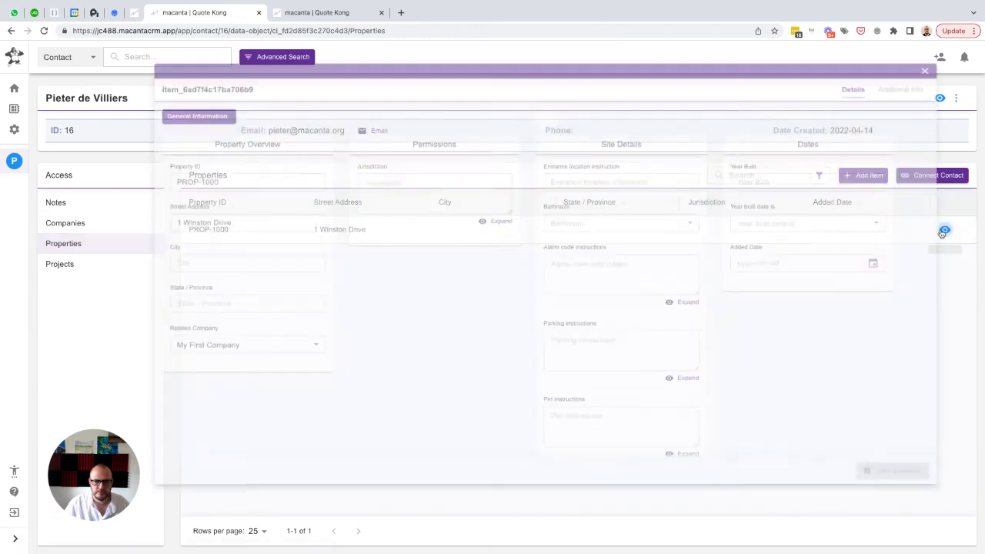
click(924, 57)
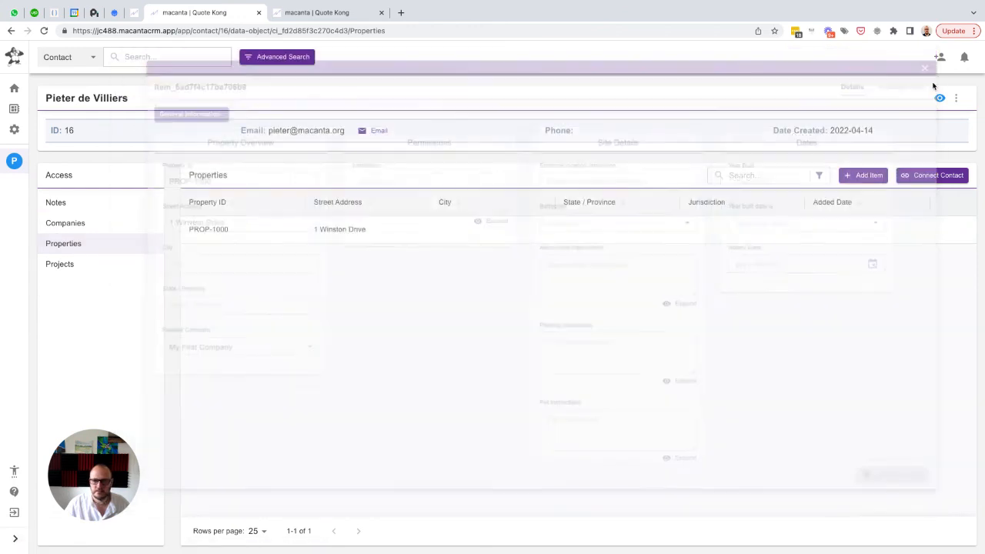
Review the automation, data and relationship history of property PROP-1000
click(960, 230)
click(905, 275)
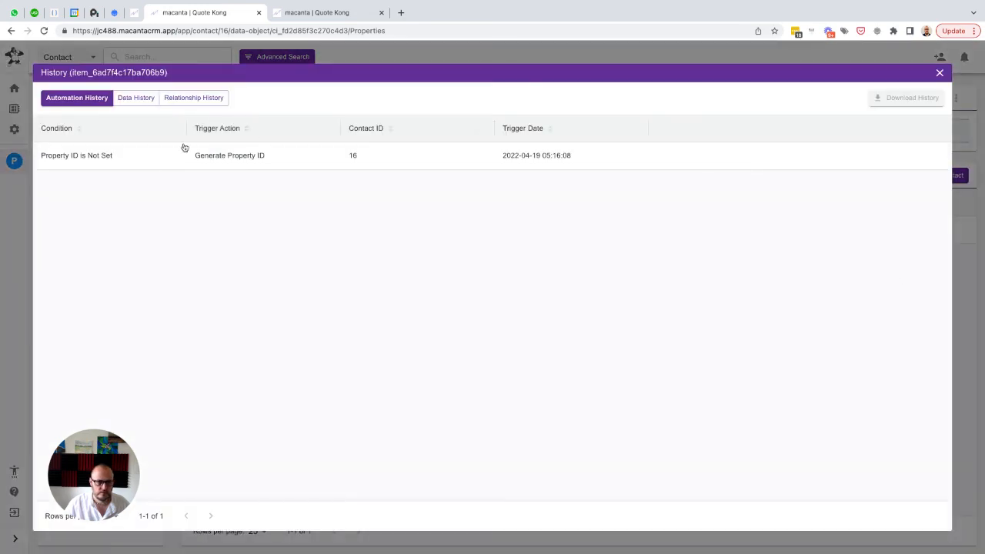
click(143, 101)
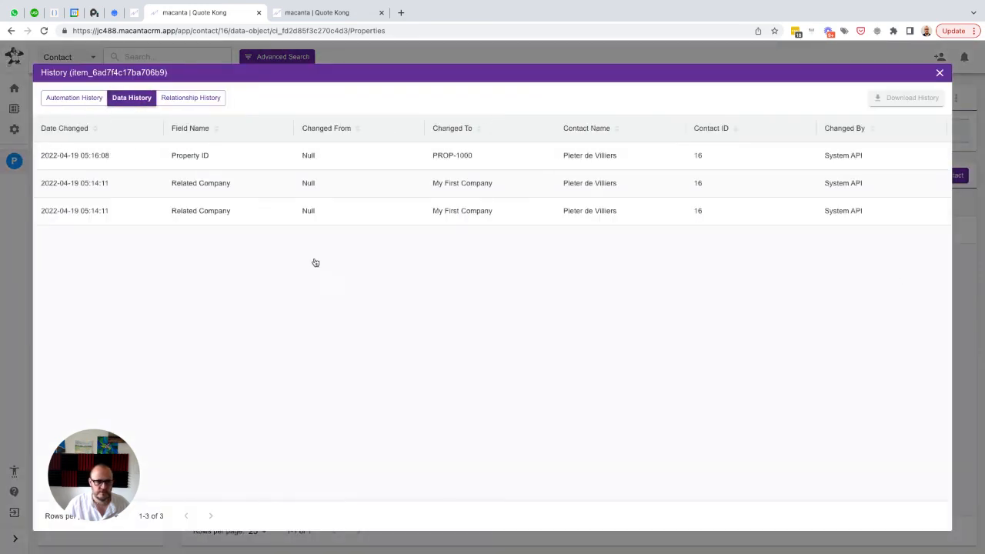
click(193, 100)
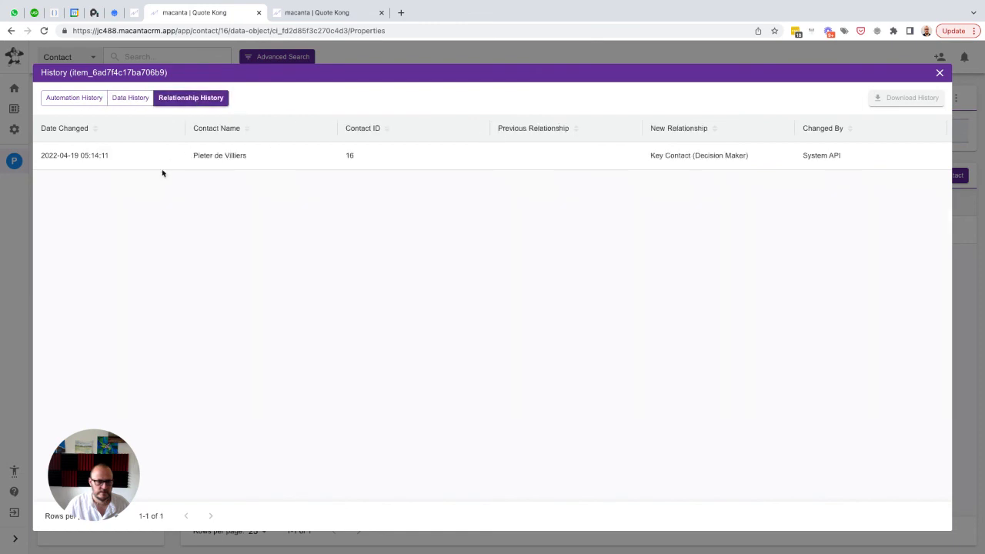
click(66, 99)
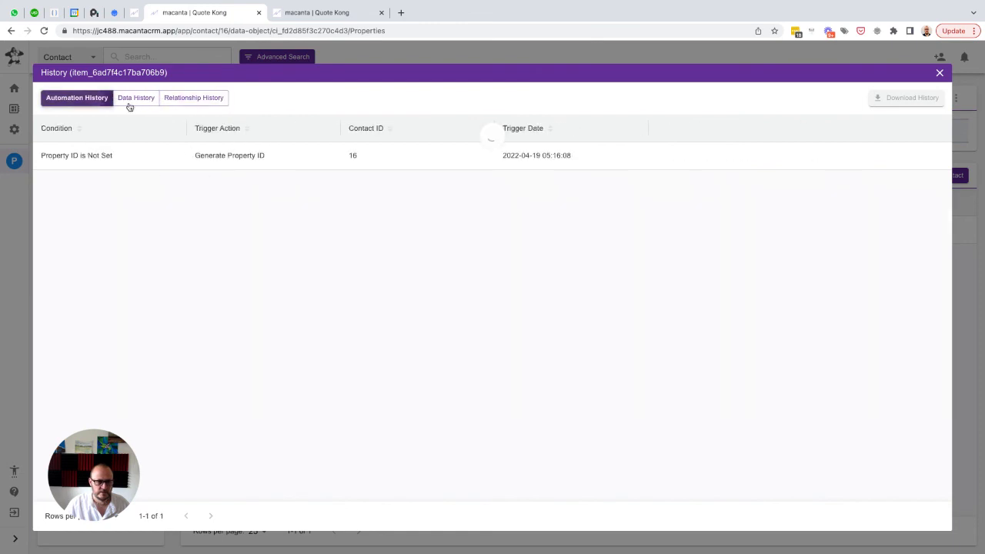
click(940, 74)
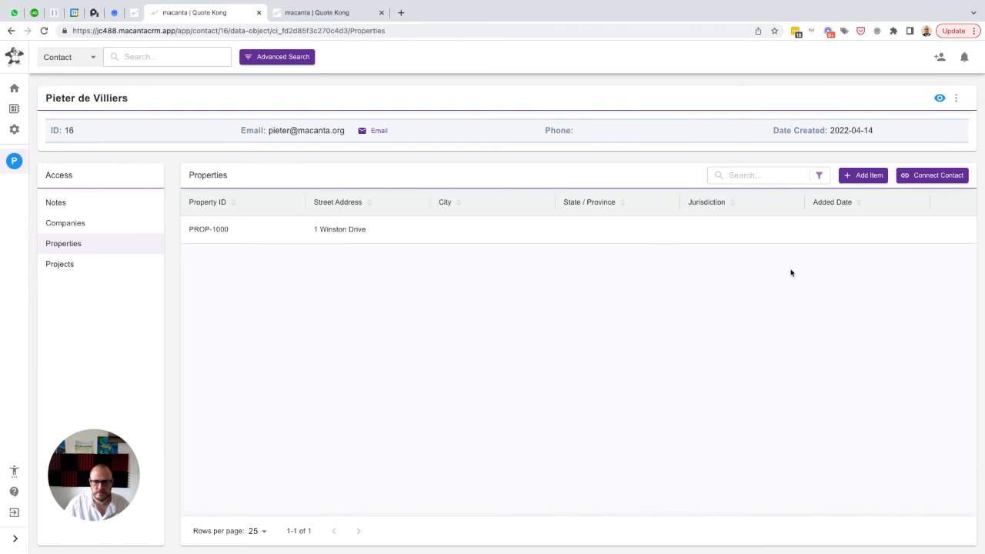
Set the city of property PROP-1000 to Cobham, save the changes and close the record
click(944, 230)
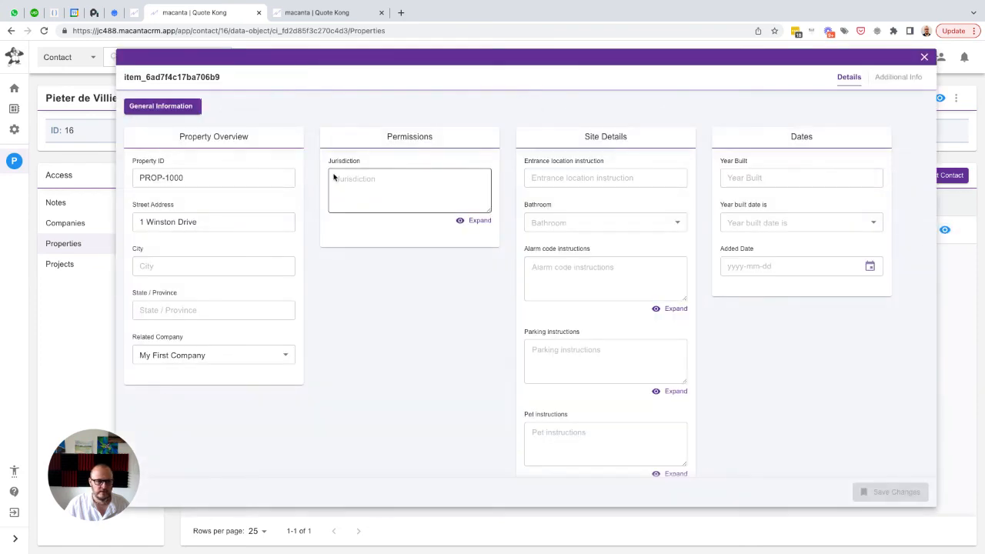
click(159, 269)
text(Cobham)
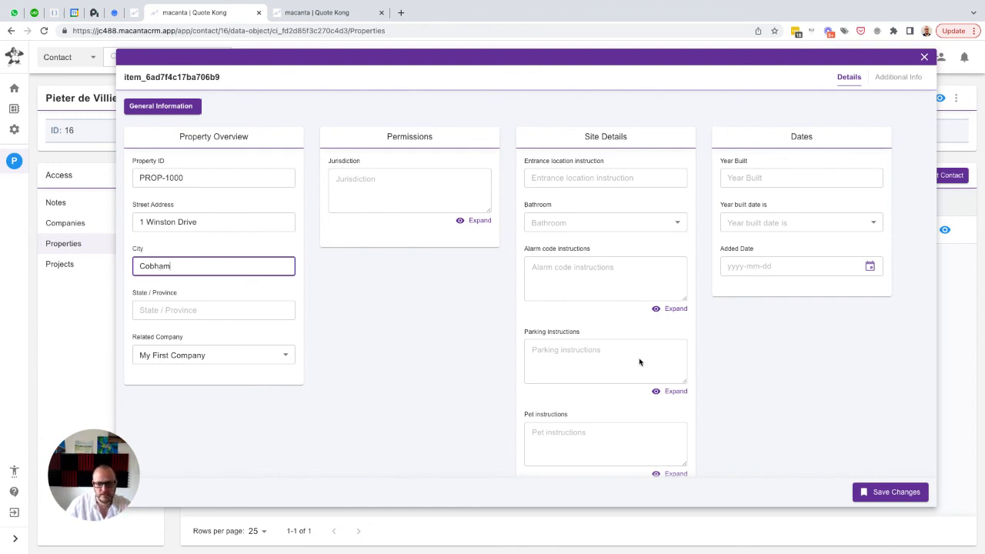
click(885, 492)
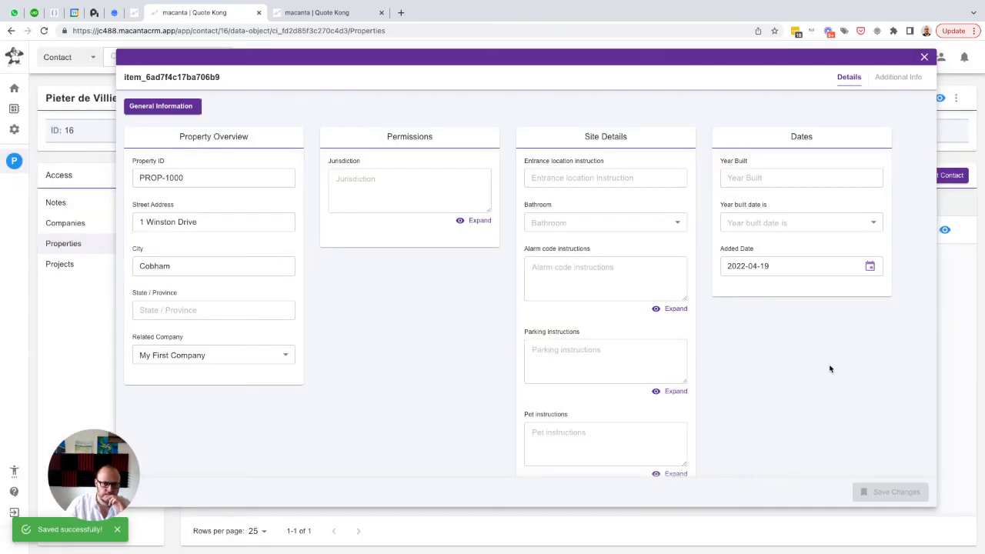
click(924, 59)
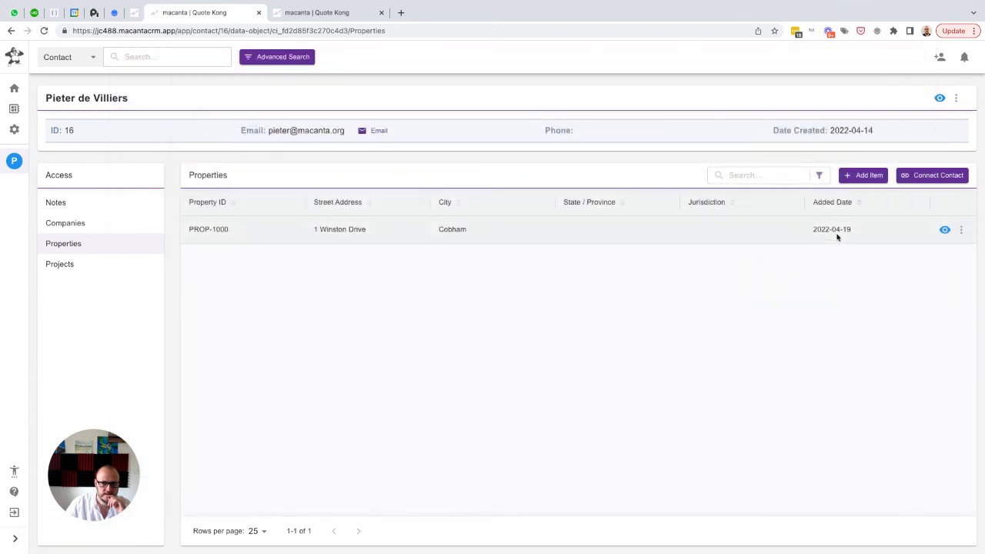